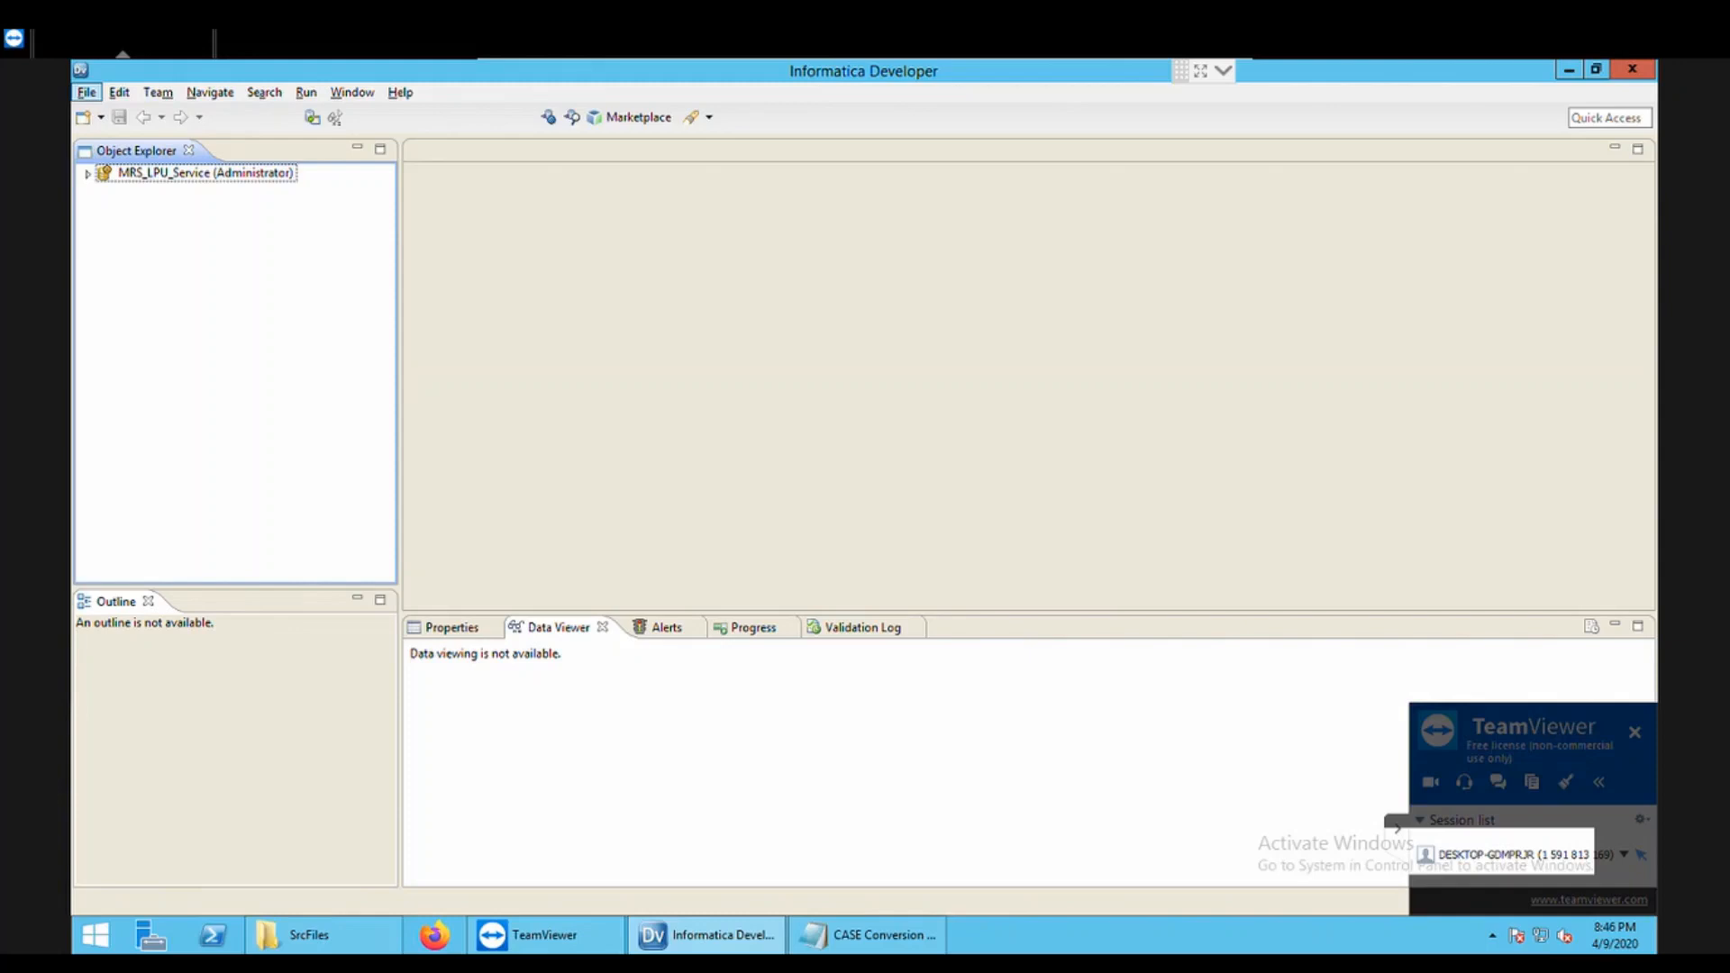
Step: Switch to the CASE Conversion notes in Notepad and correct the misspelled word "Tps" to "Types"
{"action": "left_click", "coordinate": [901, 935]}
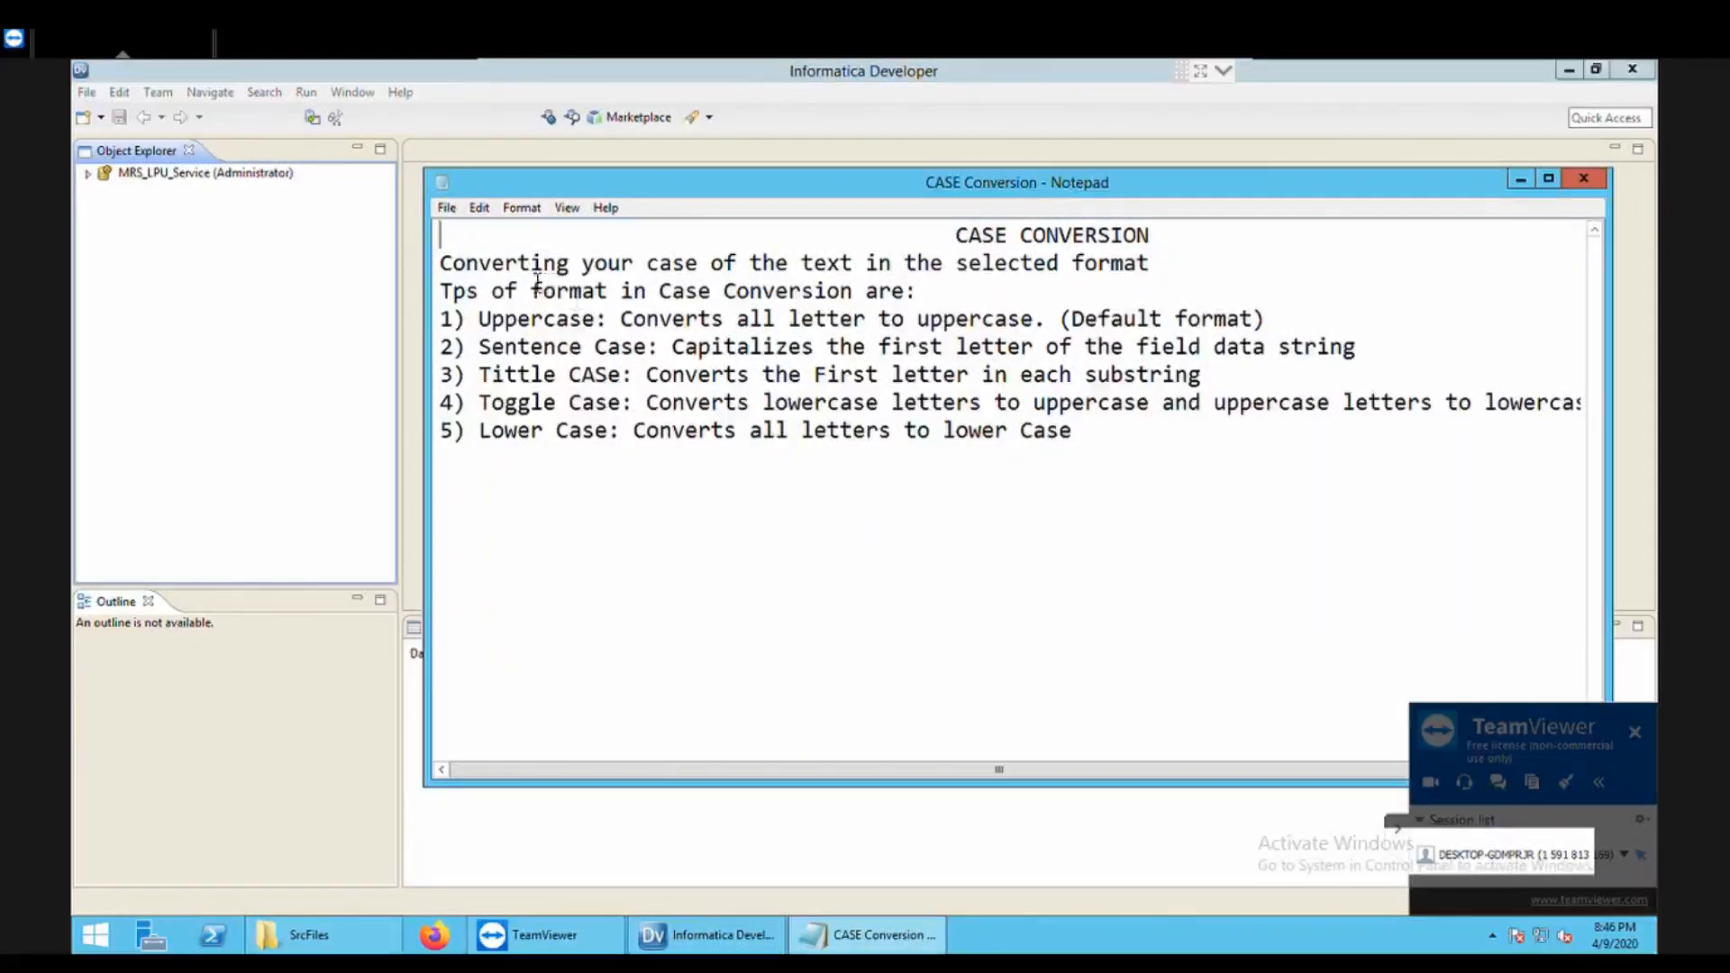
{"action": "left_click_drag", "start_coordinate": [450, 273], "coordinate": [1179, 274]}
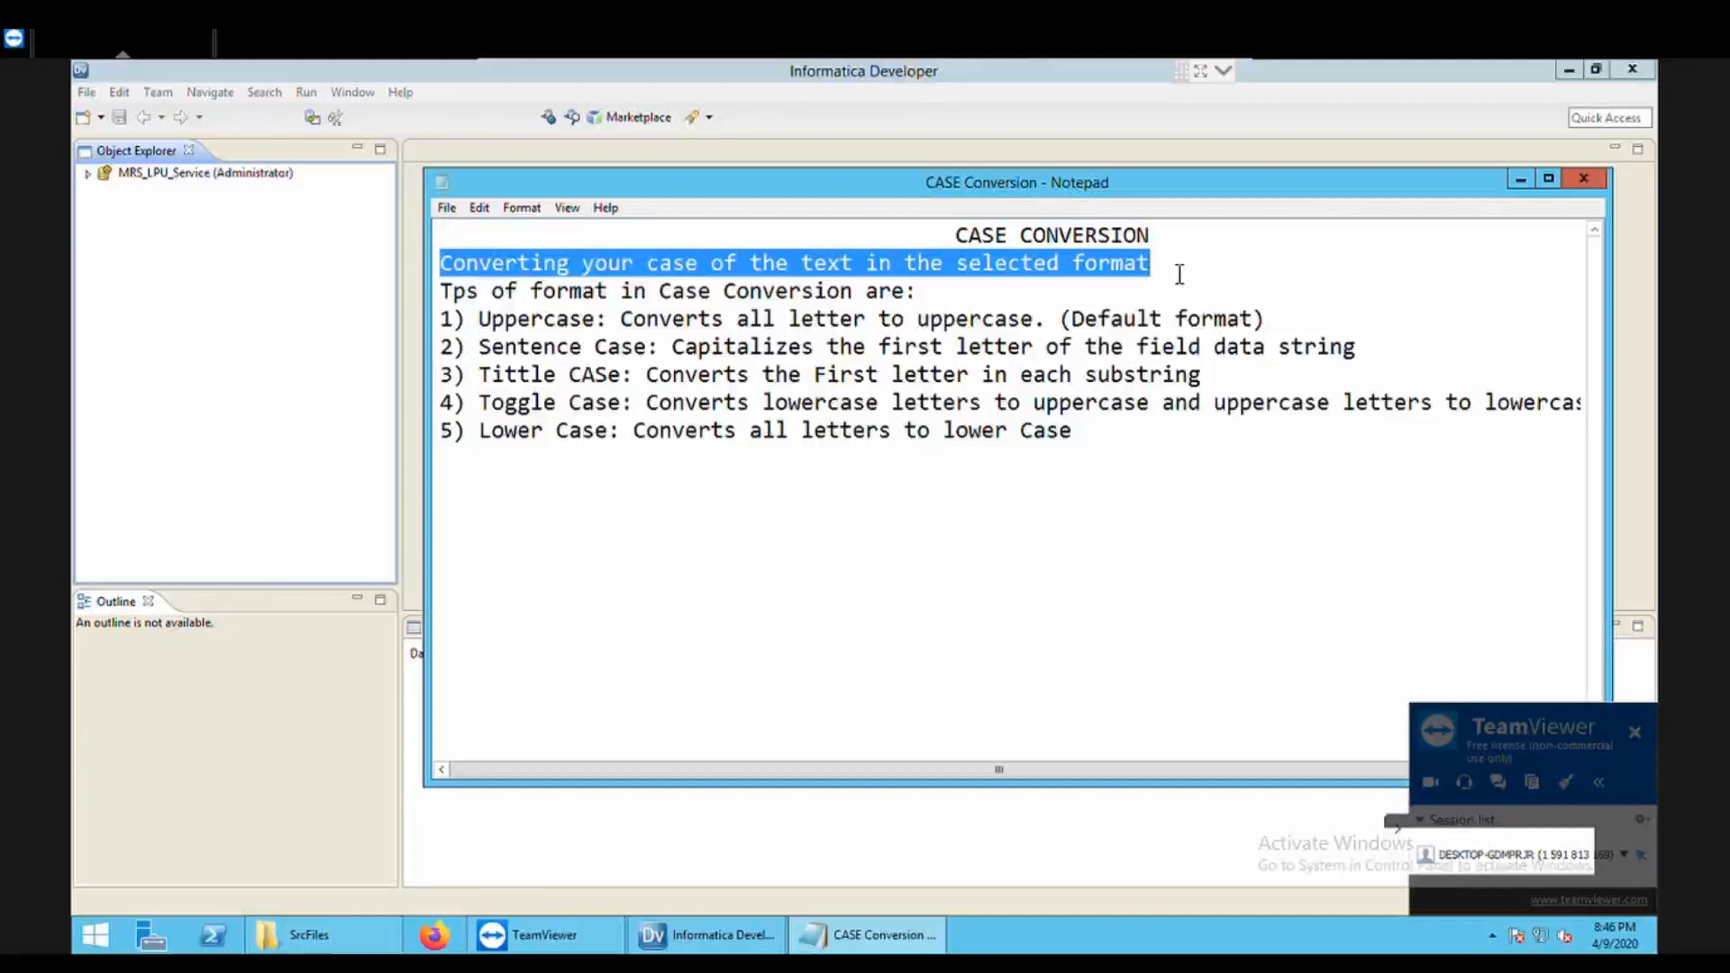
{"action": "left_click", "coordinate": [467, 308]}
{"action": "type", "text": "yp"}
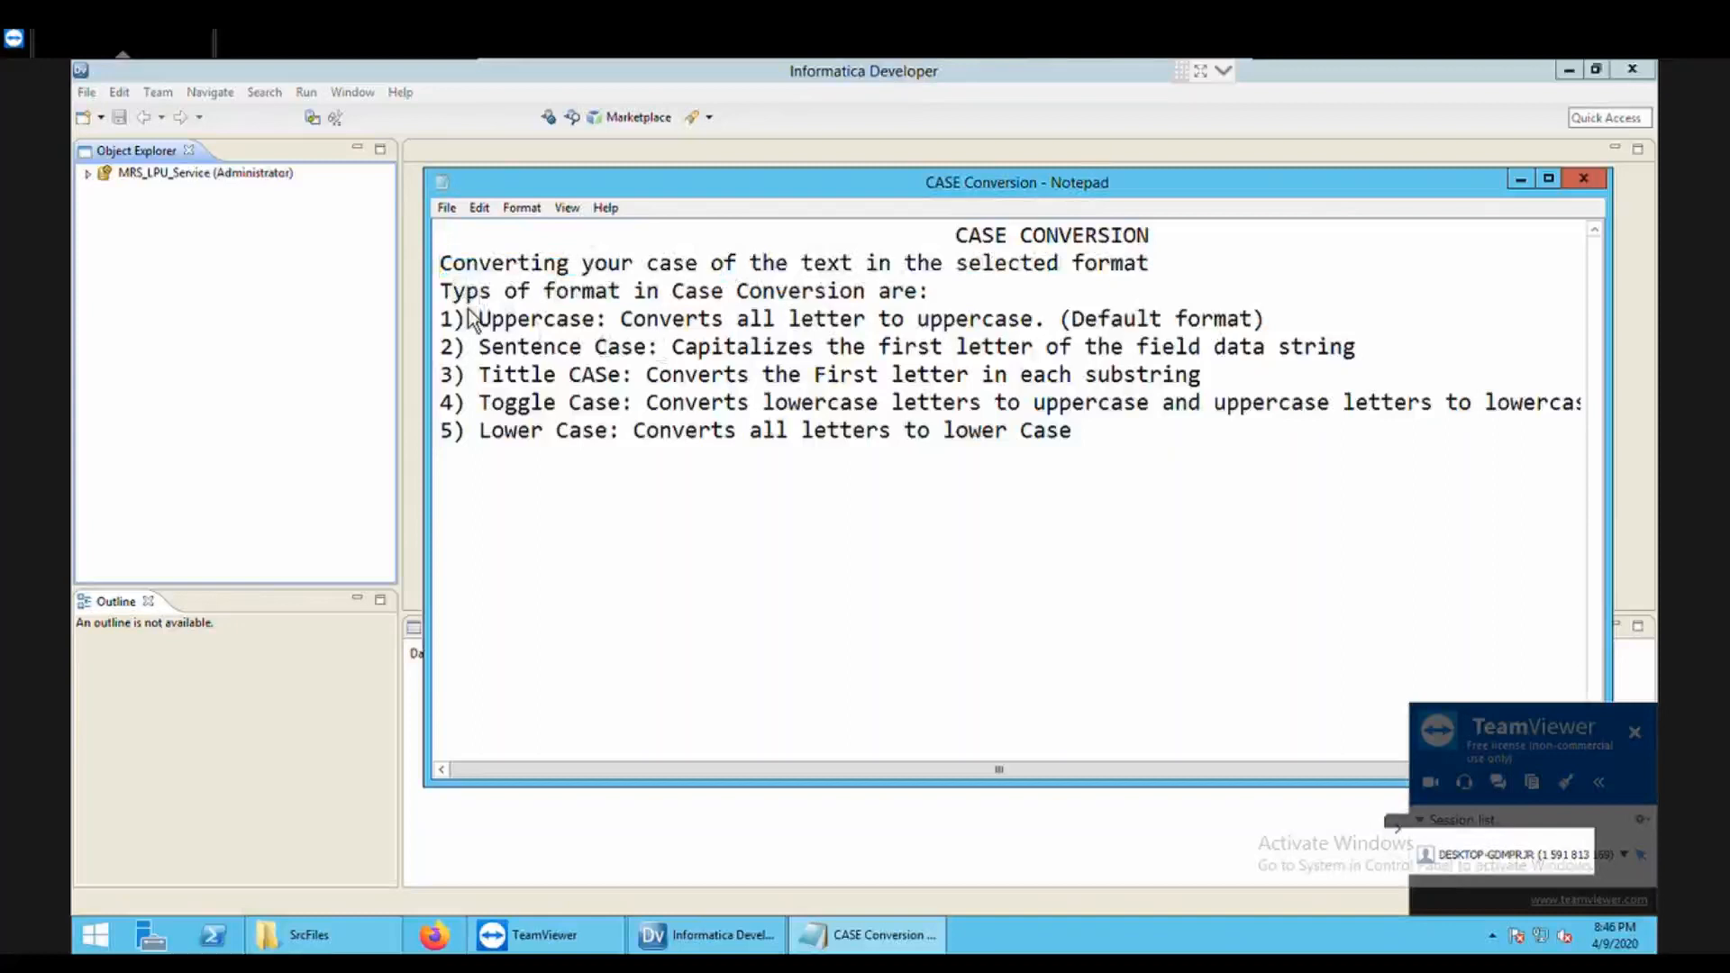
{"action": "type", "text": "e"}
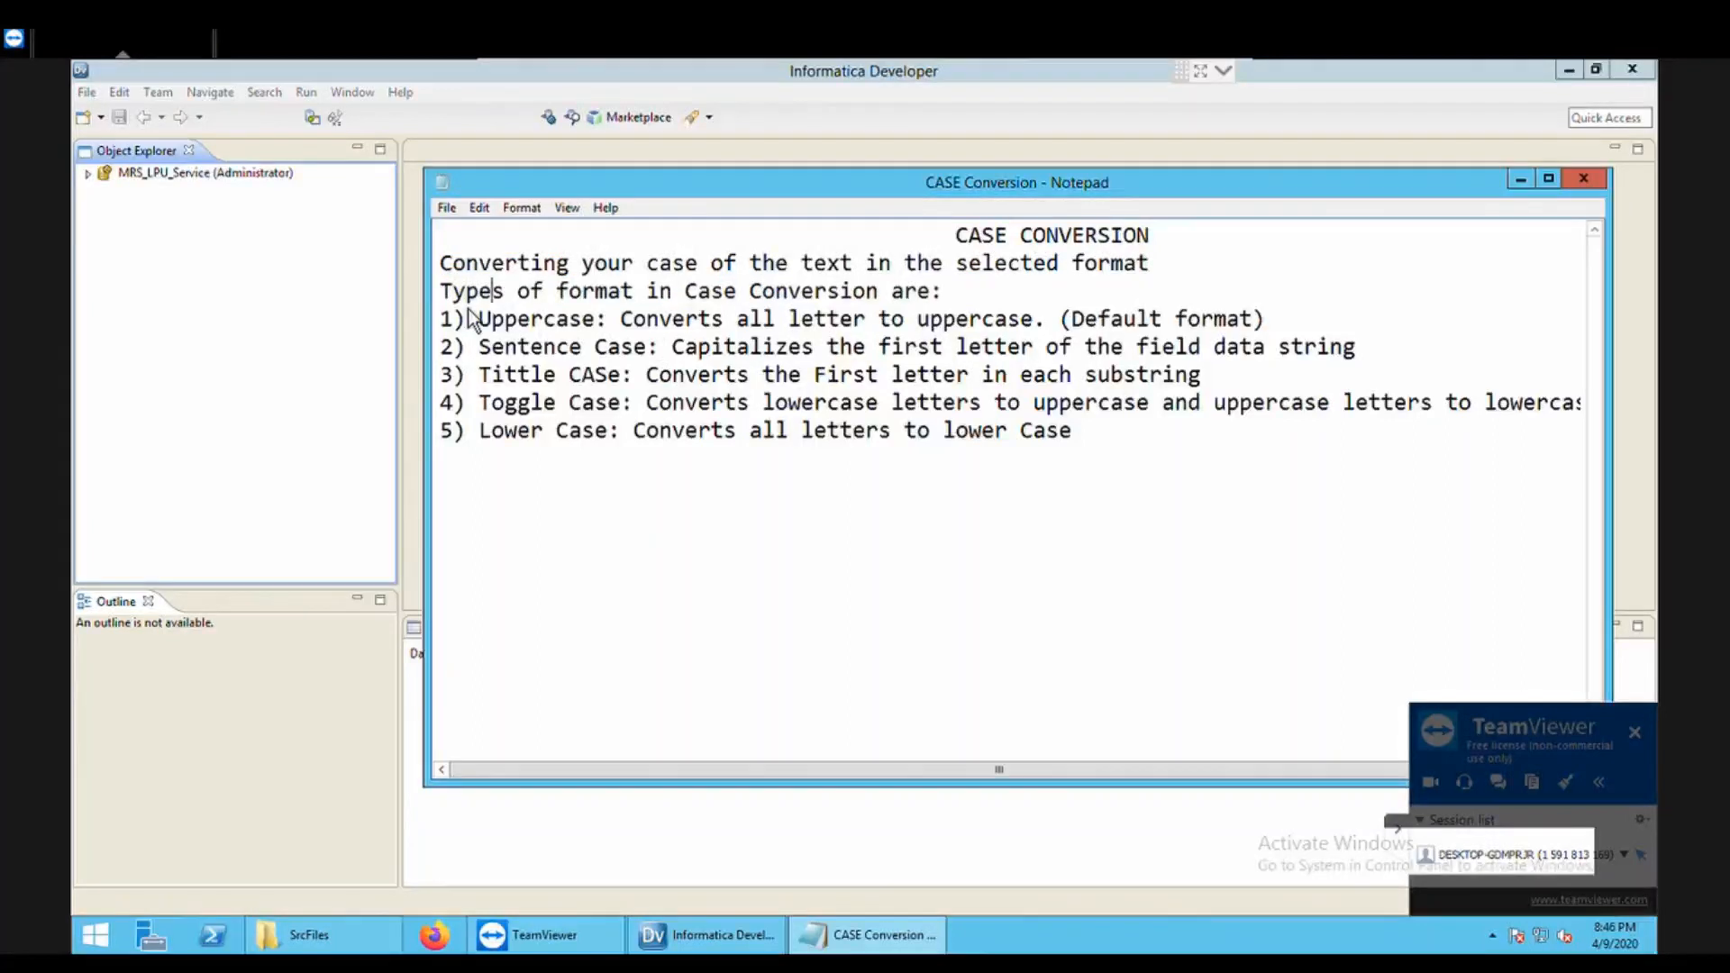
{"action": "left_click", "coordinate": [470, 315]}
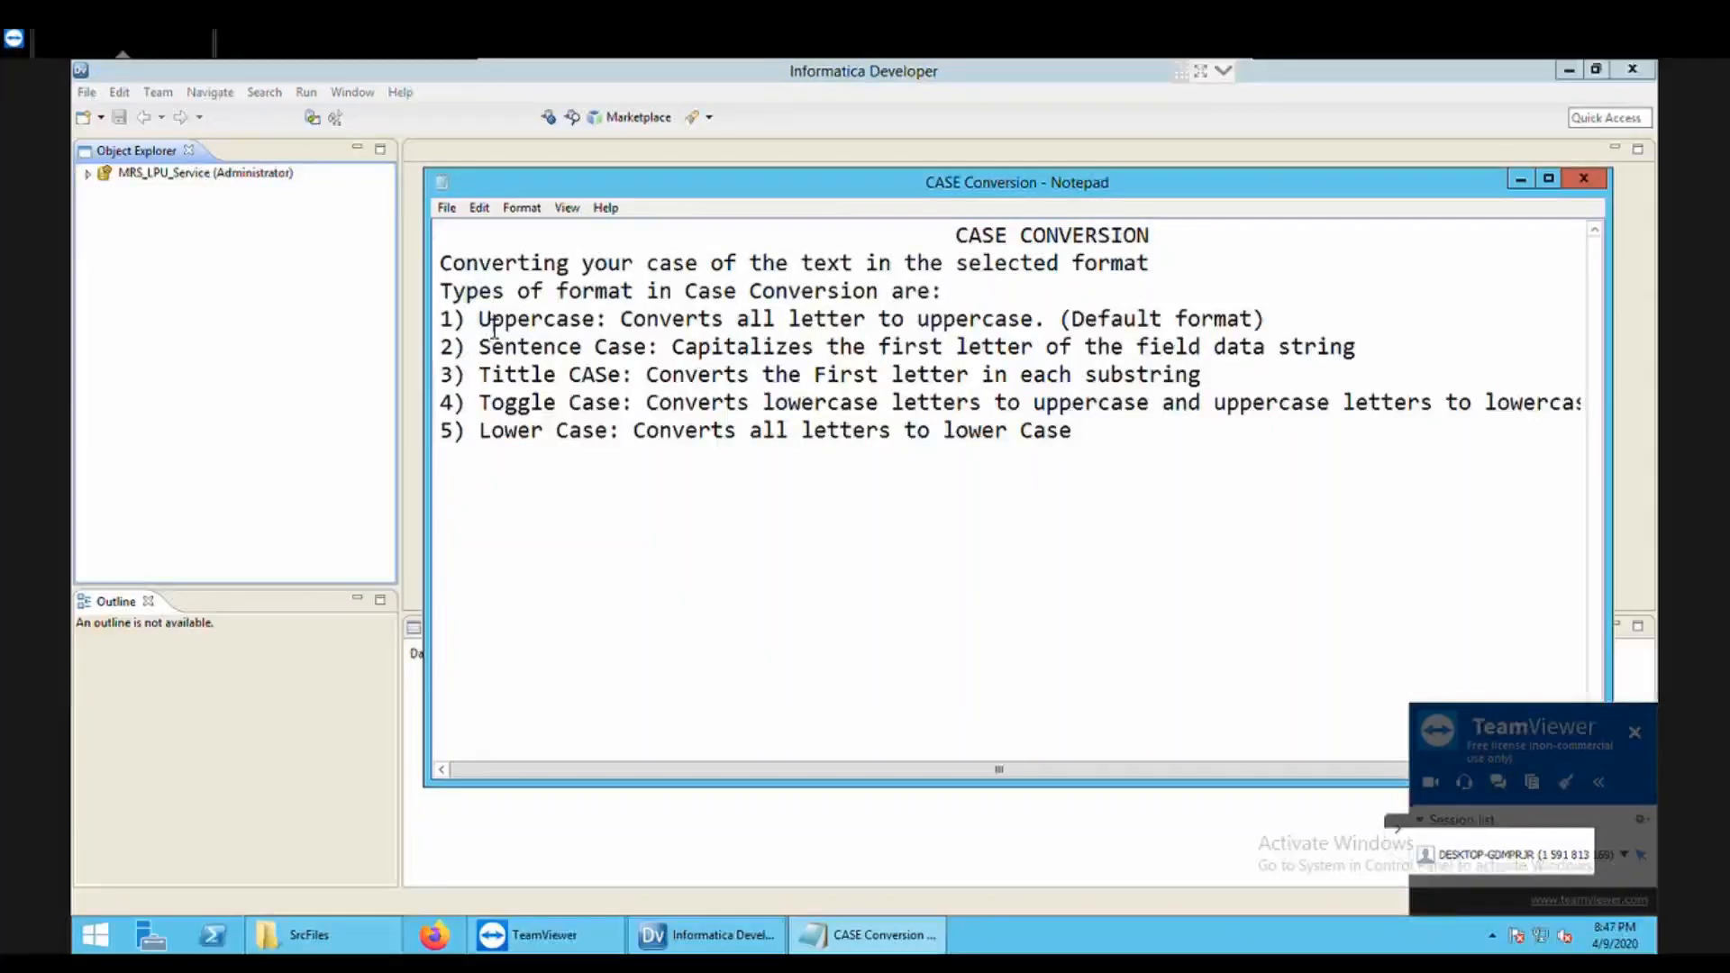
Step: Examine the description of the Uppercase format in the case conversion notes
{"action": "left_click_drag", "start_coordinate": [479, 323], "coordinate": [596, 333]}
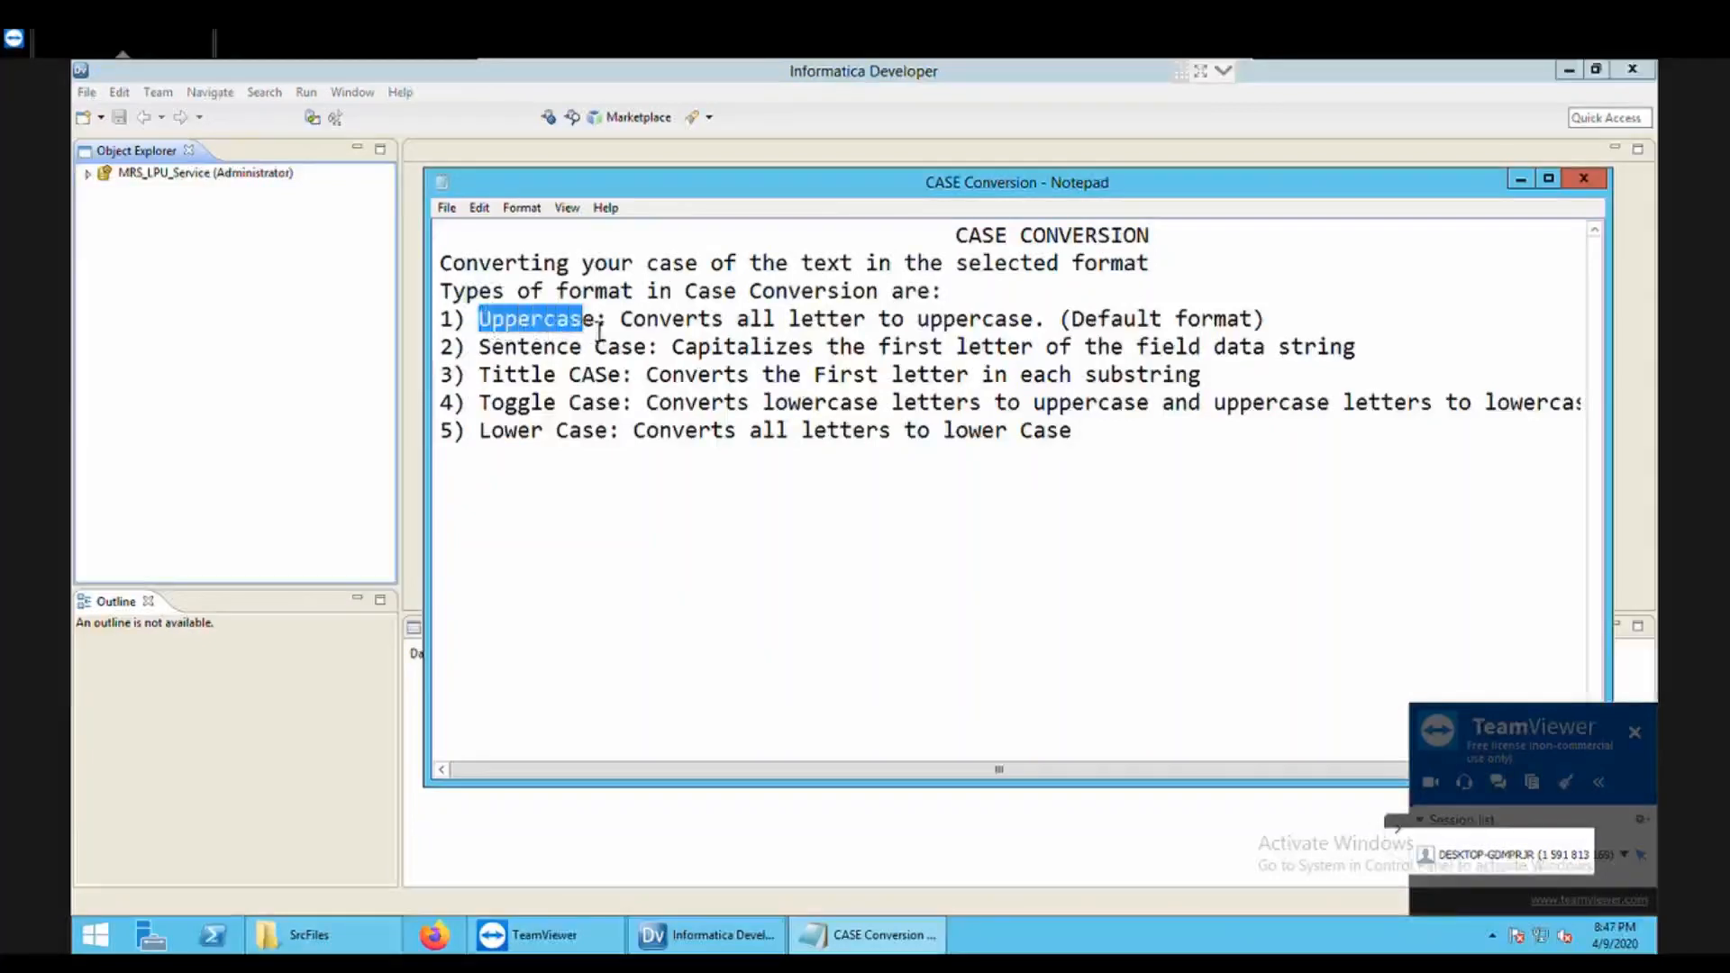
{"action": "left_click", "coordinate": [596, 334]}
{"action": "left_click_drag", "start_coordinate": [479, 322], "coordinate": [724, 334]}
{"action": "left_click", "coordinate": [596, 330]}
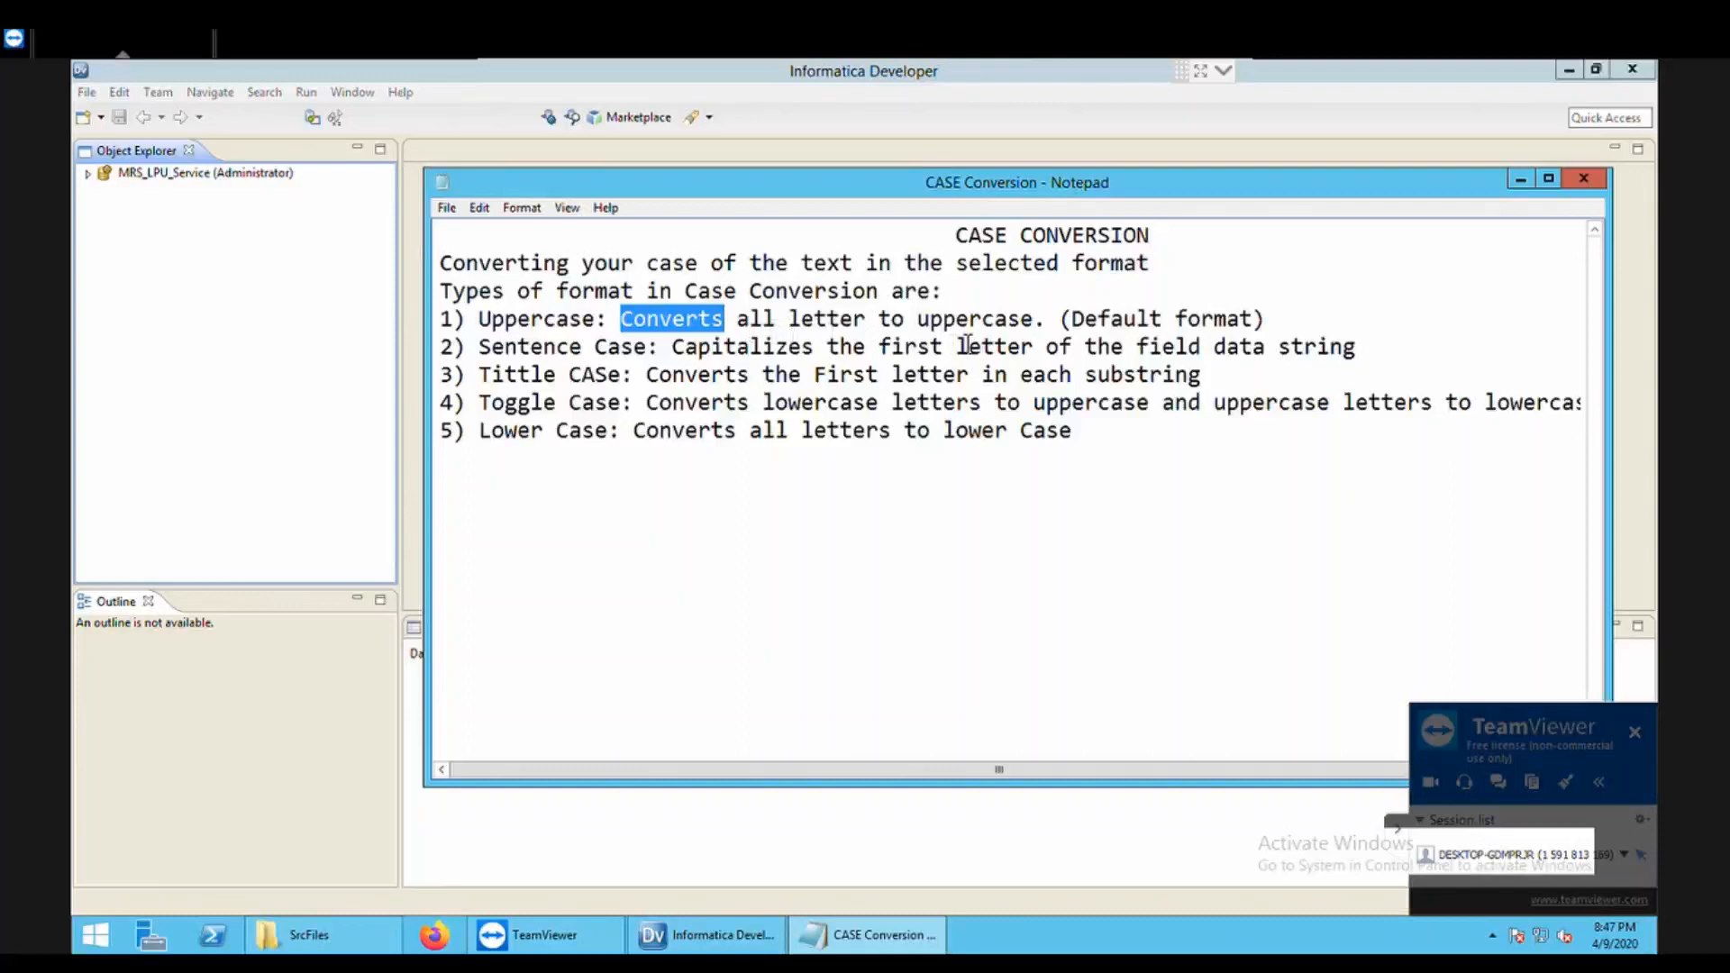
{"action": "left_click", "coordinate": [798, 332]}
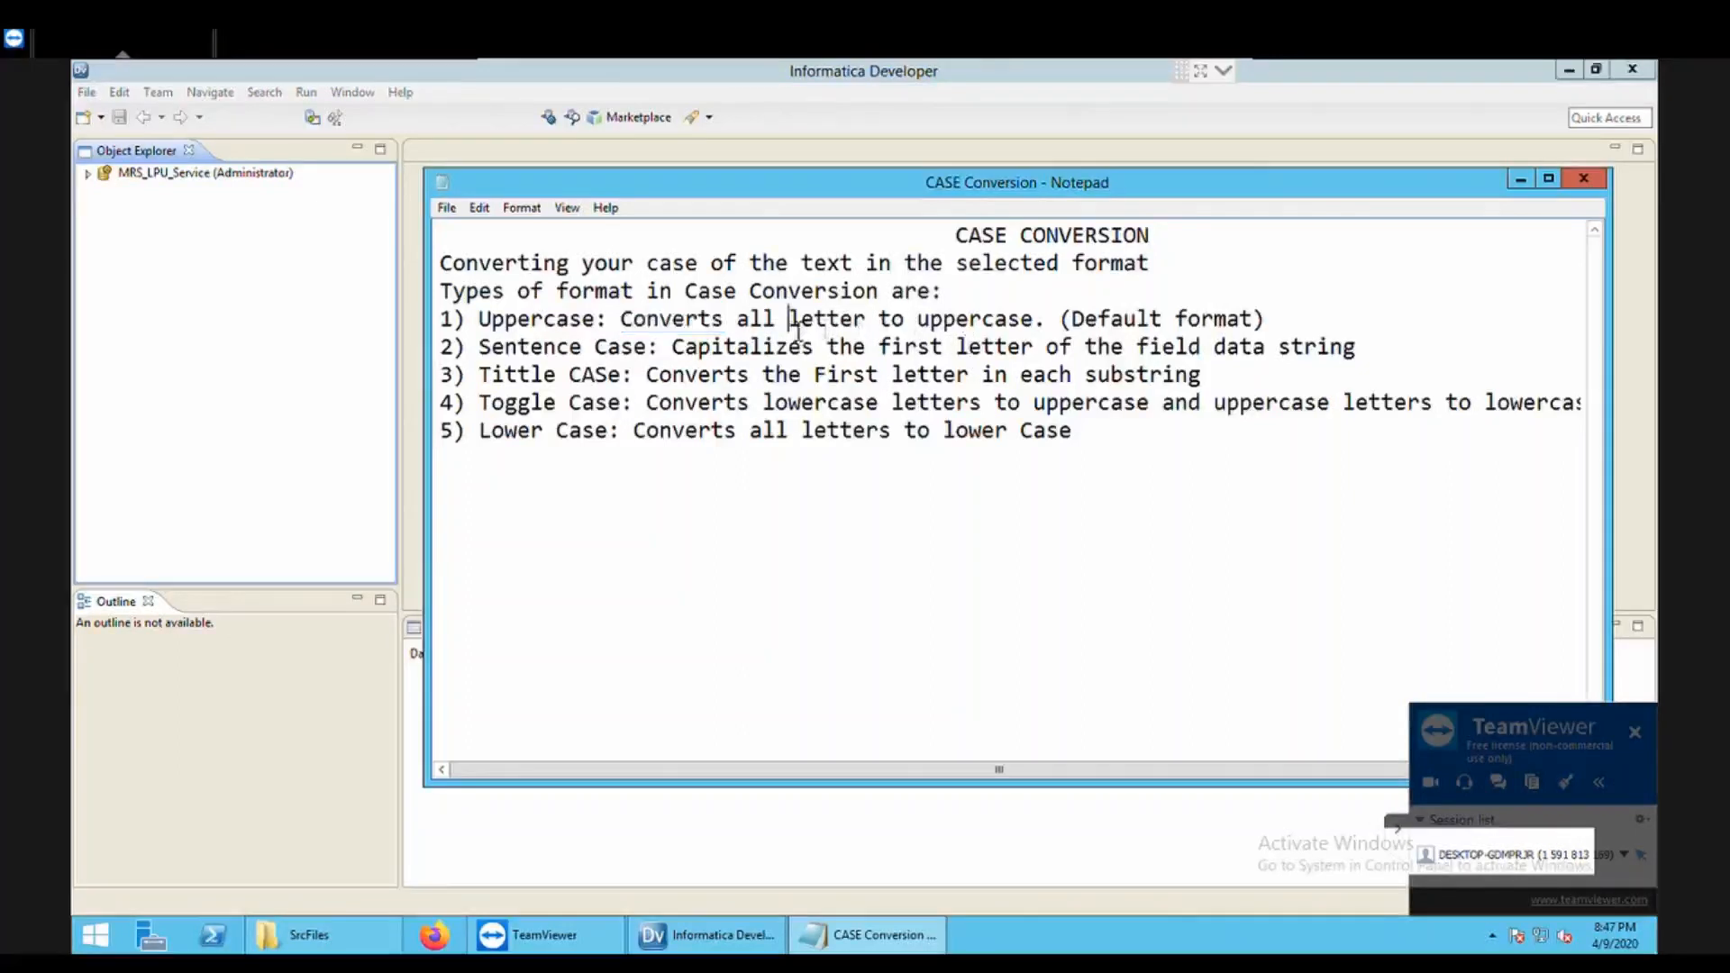
{"action": "left_click", "coordinate": [636, 329]}
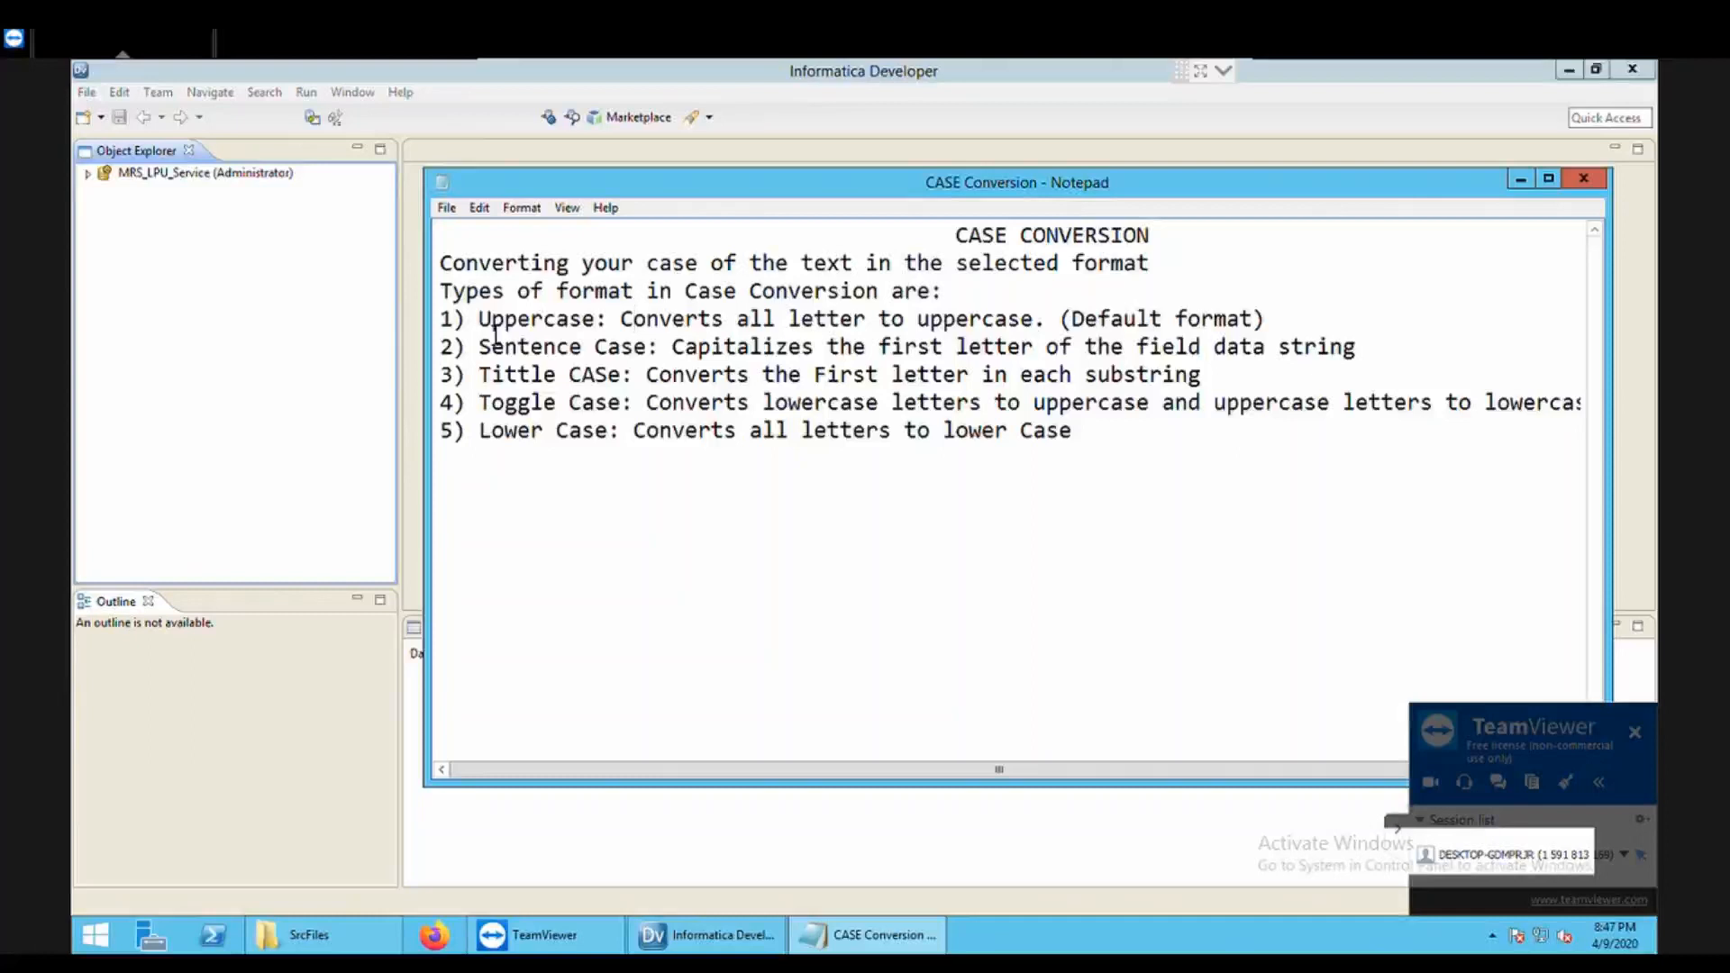
{"action": "left_click_drag", "start_coordinate": [491, 328], "coordinate": [829, 327]}
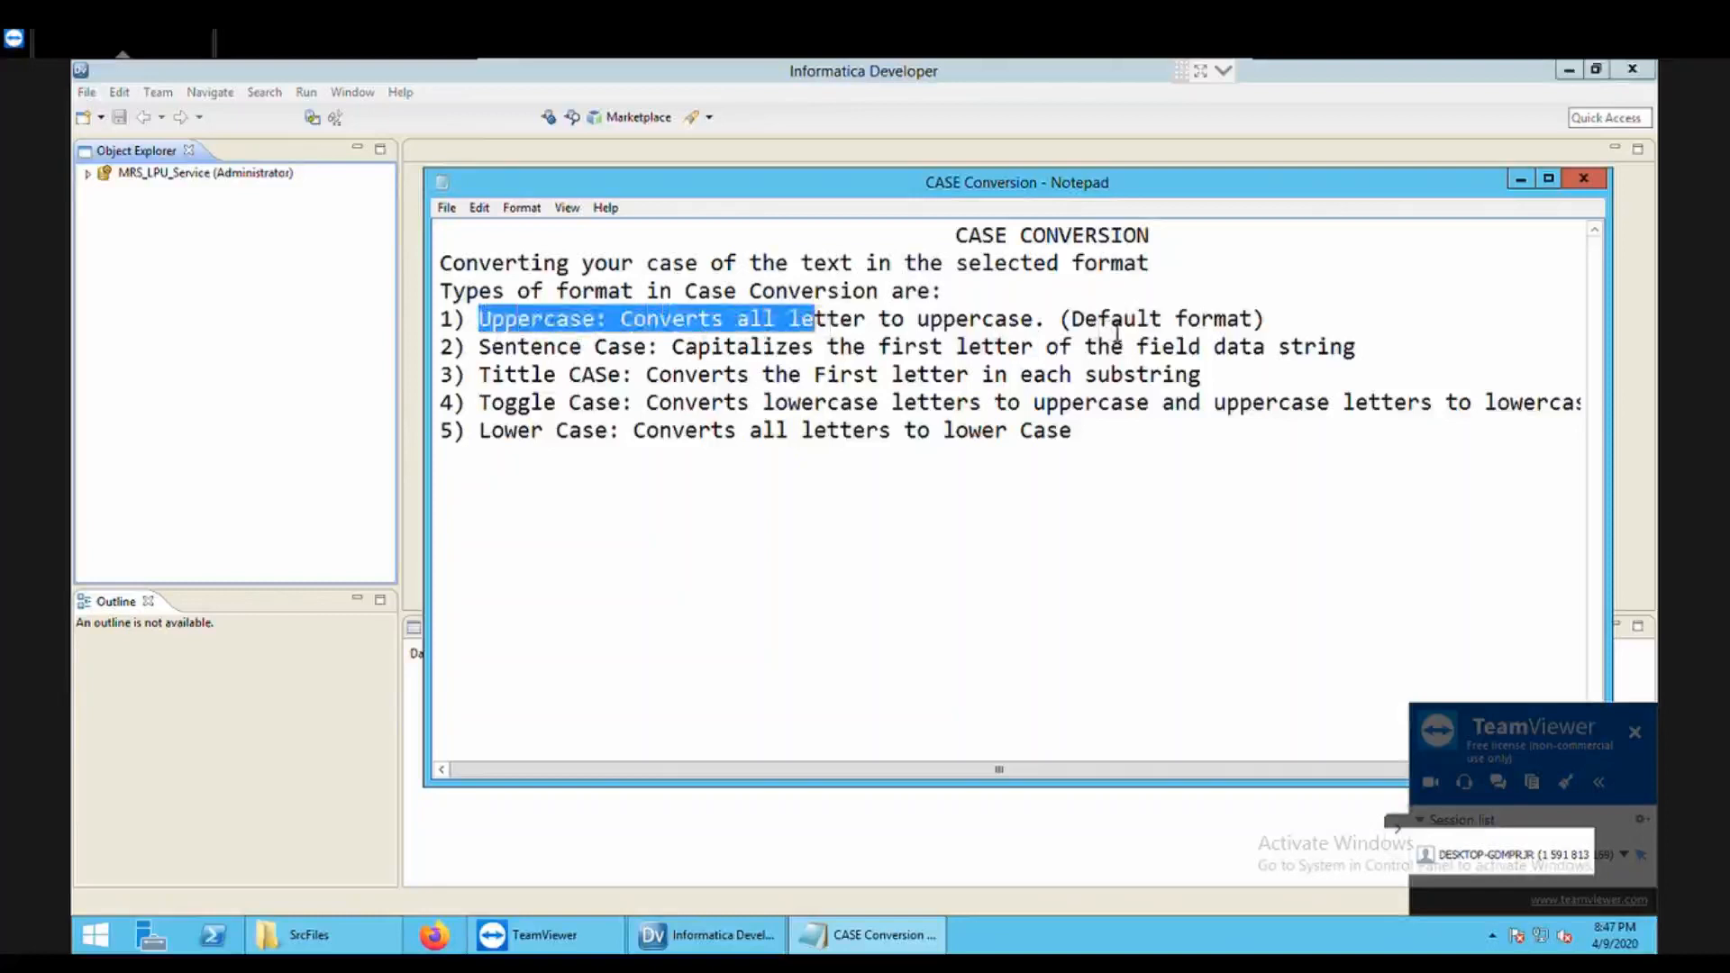
{"action": "left_click", "coordinate": [989, 340]}
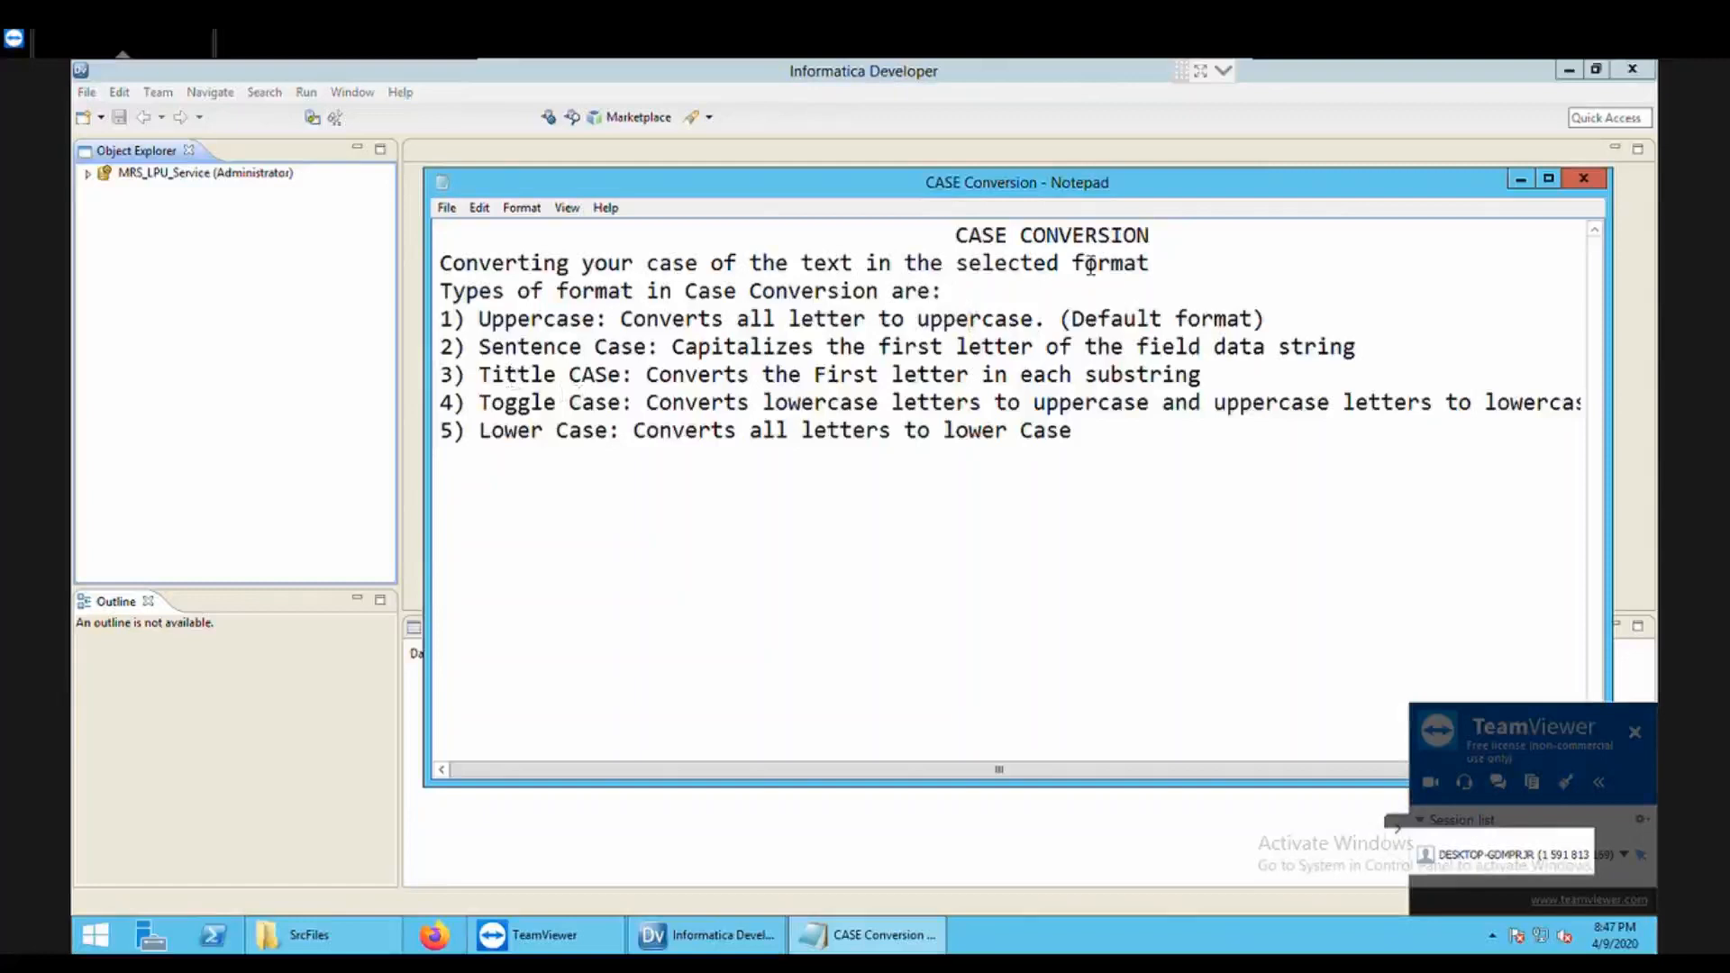
Step: Minimize the notes to return to Informatica Developer and expand the KE177 project and its second folder in MRS_LPU_Service
{"action": "left_click_drag", "start_coordinate": [1350, 197], "coordinate": [1348, 282]}
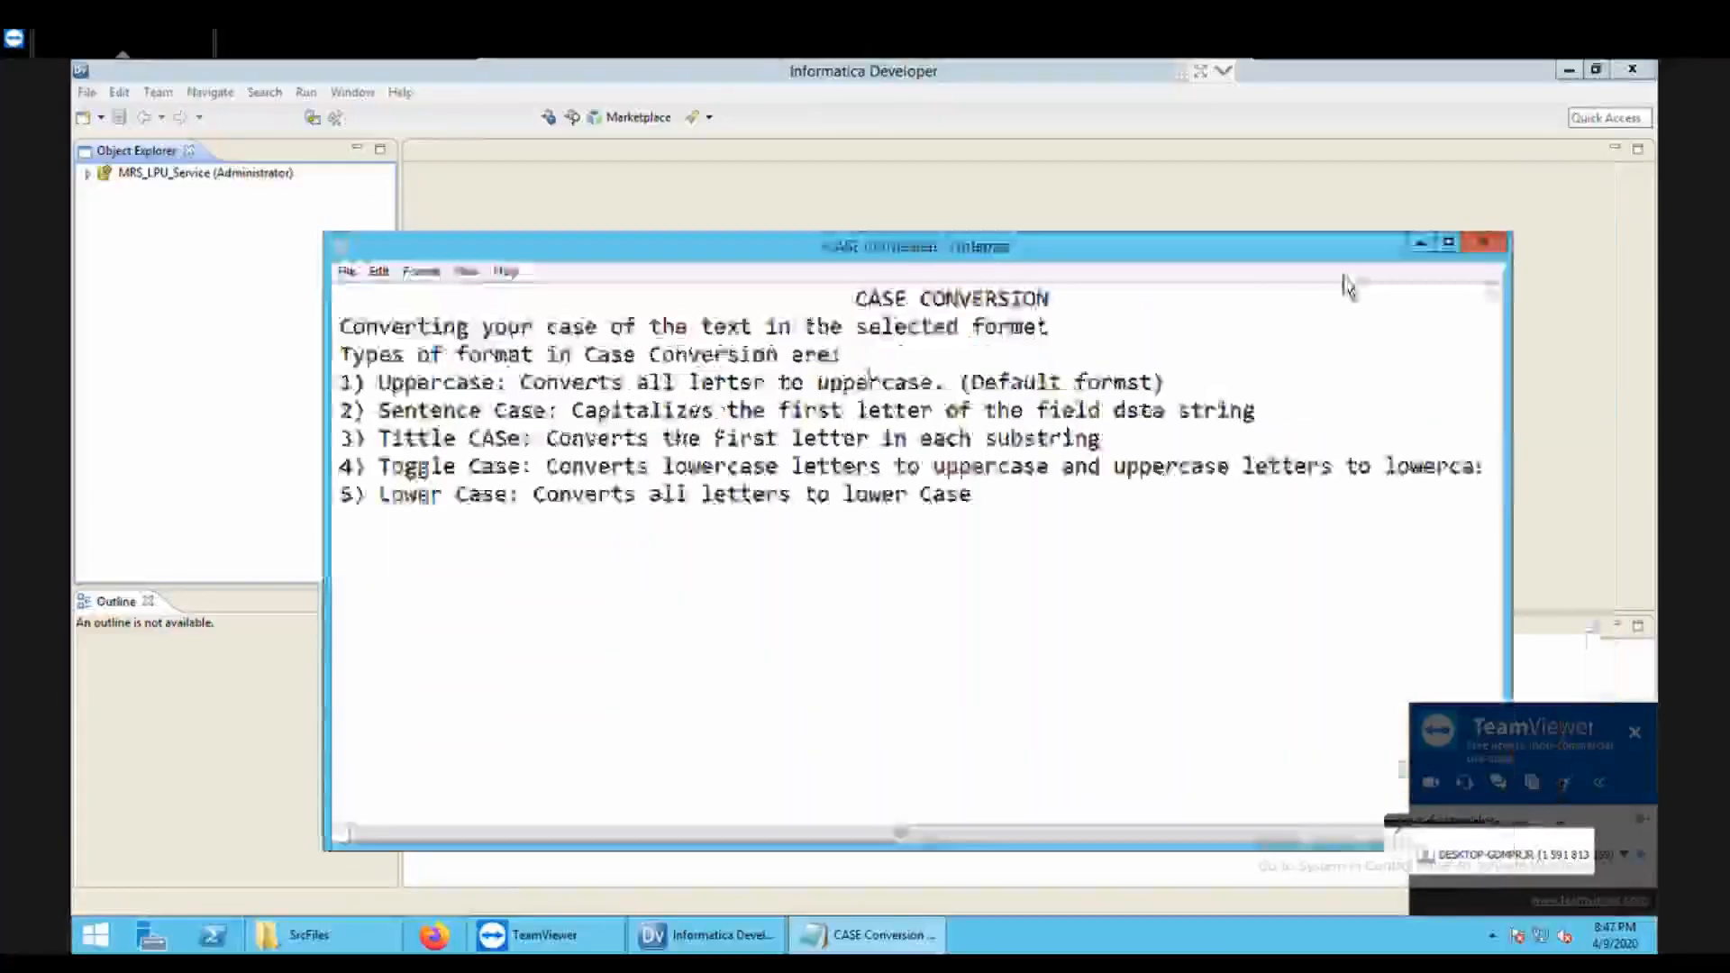
{"action": "left_click", "coordinate": [1422, 245]}
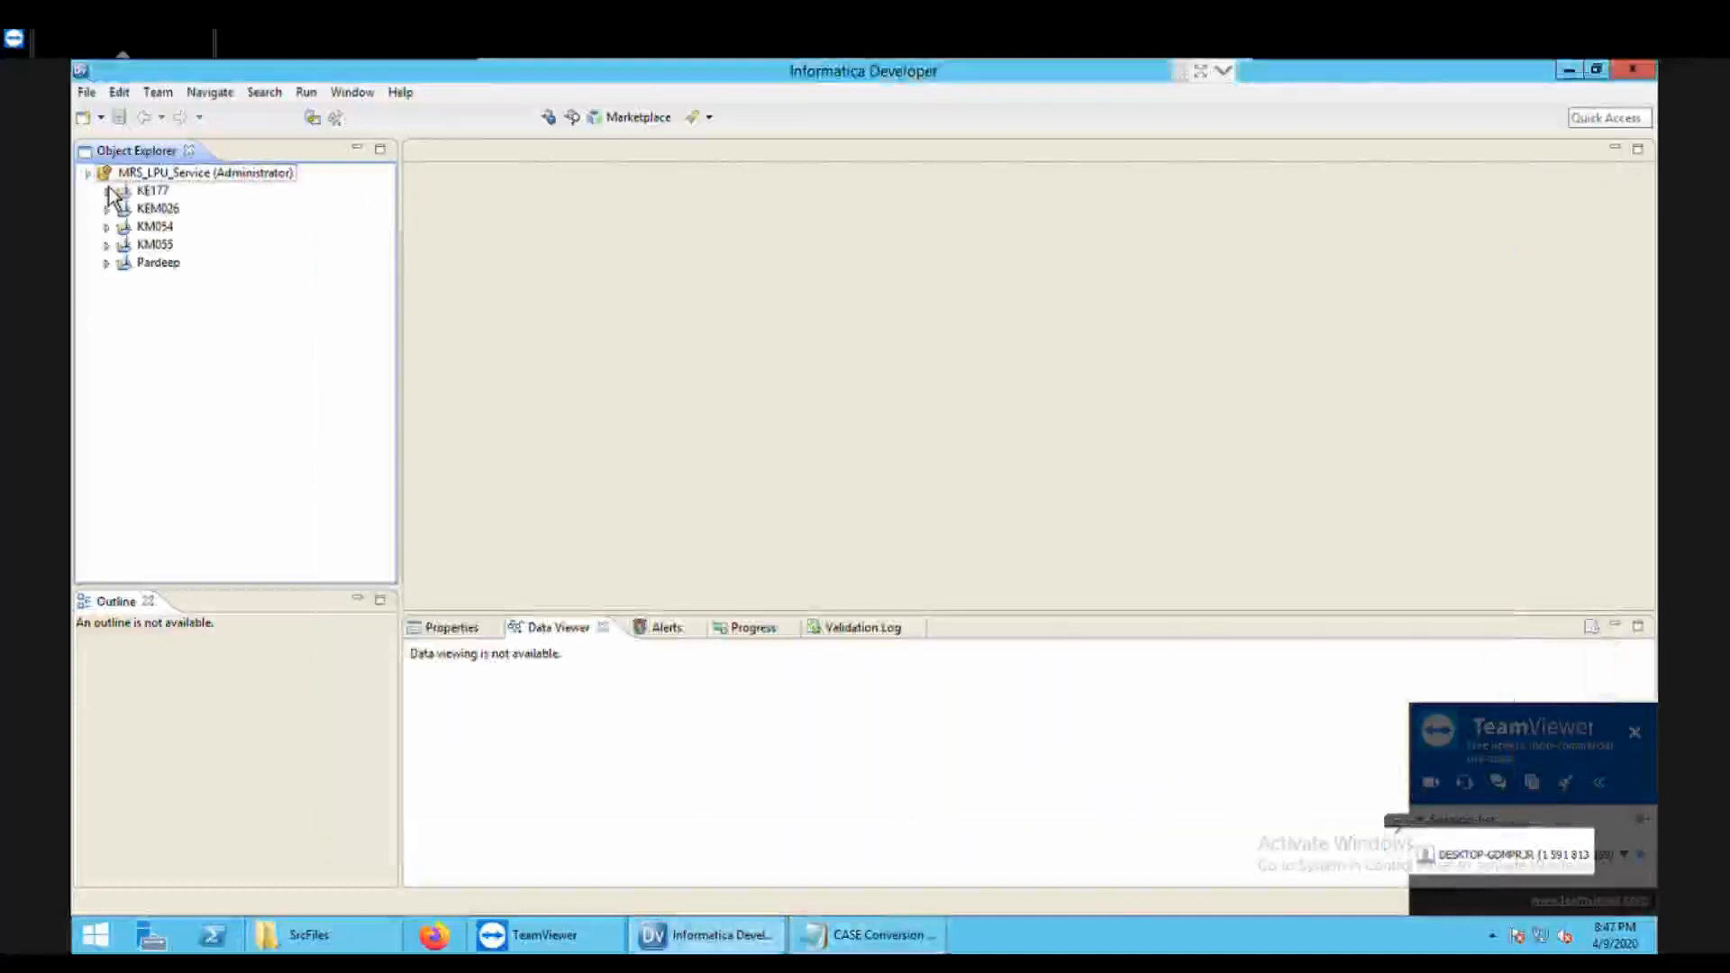
{"action": "left_click", "coordinate": [107, 191]}
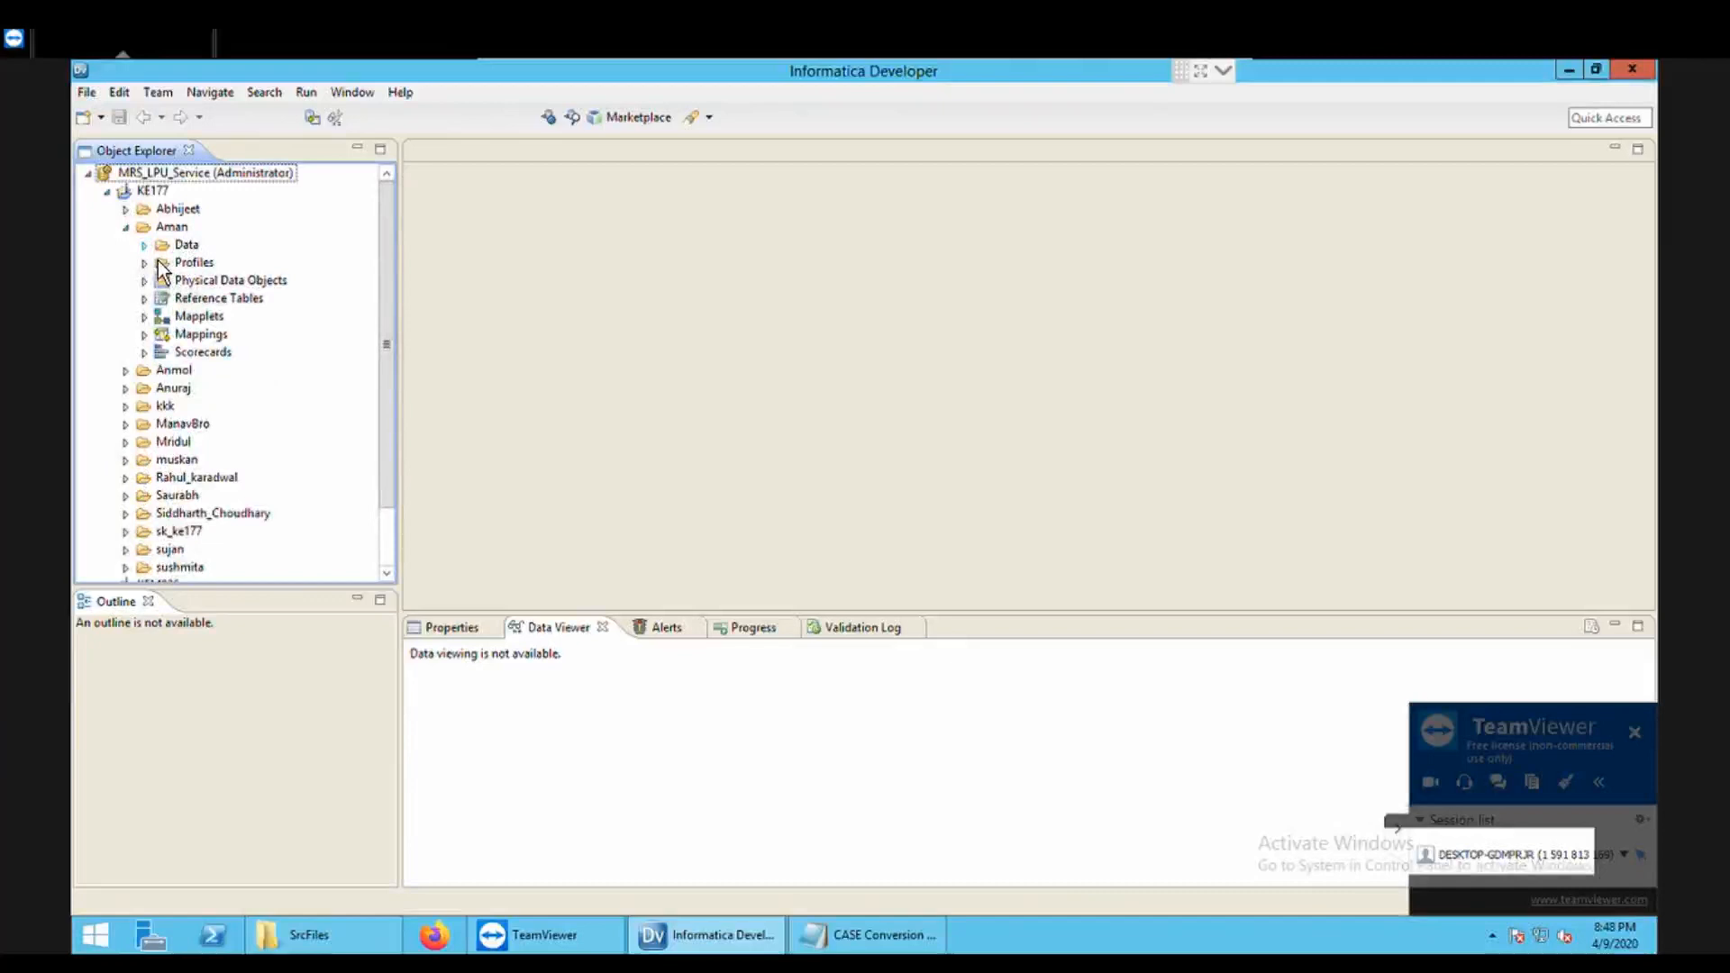
Step: Switch to the SrcFiles folder, open the NameNotes text file and examine its Name and Notes columns
{"action": "left_click", "coordinate": [343, 950]}
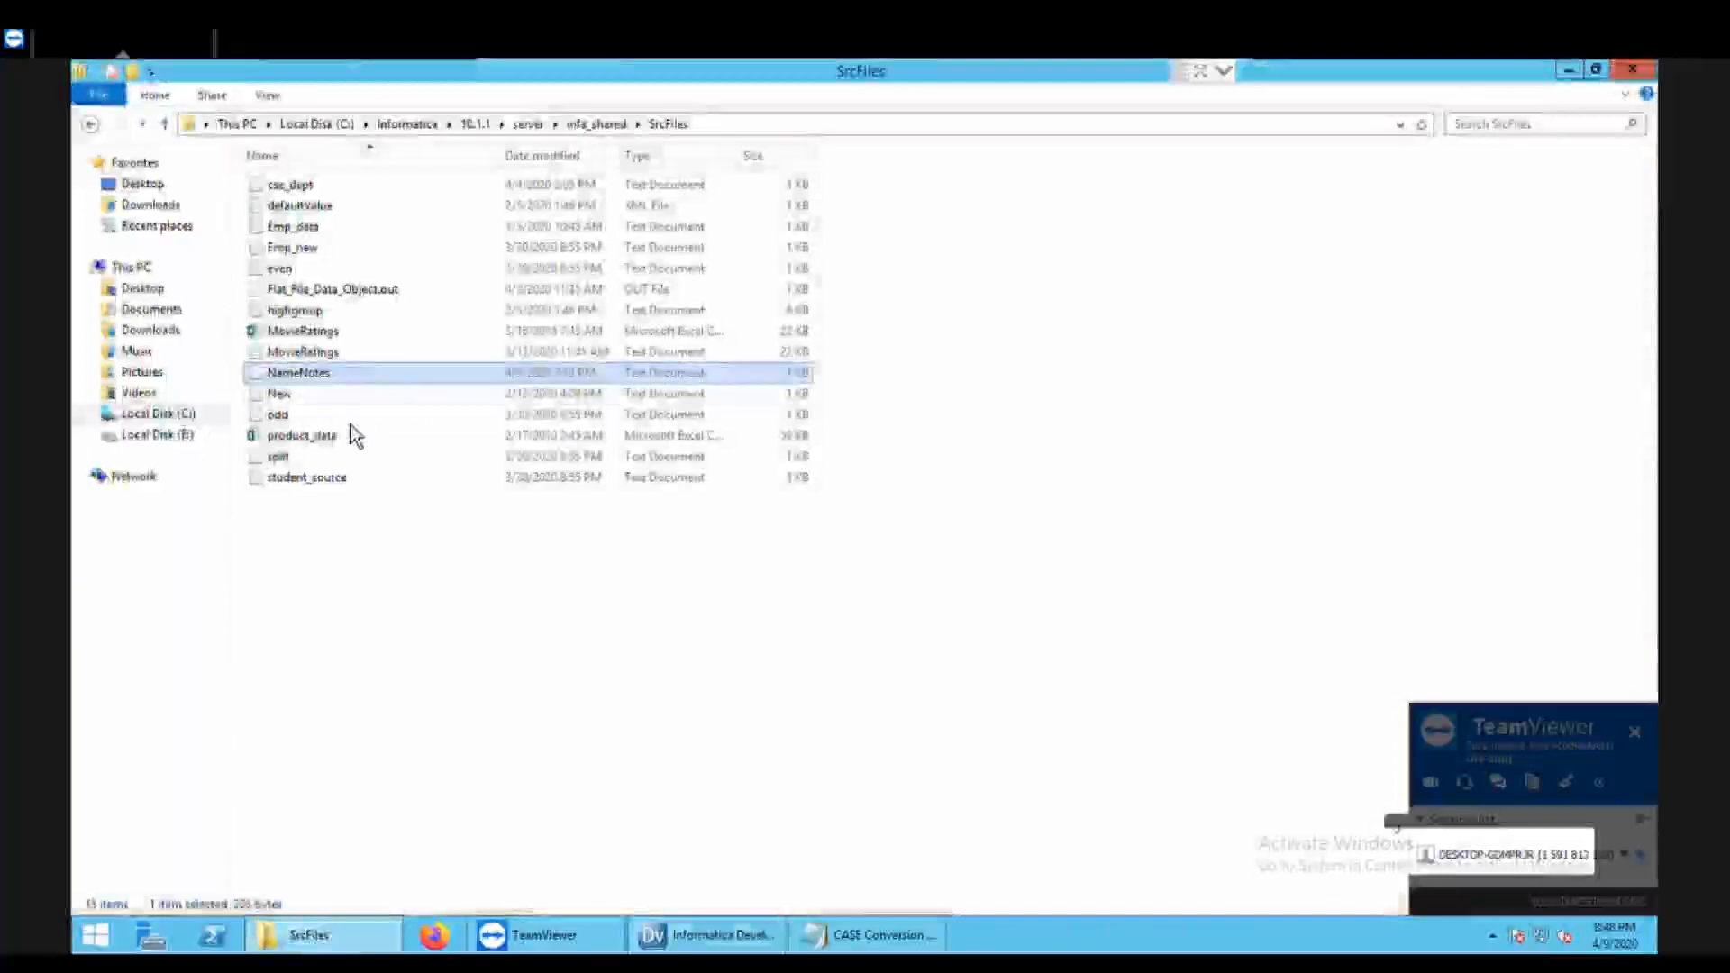
{"action": "key", "text": "Return"}
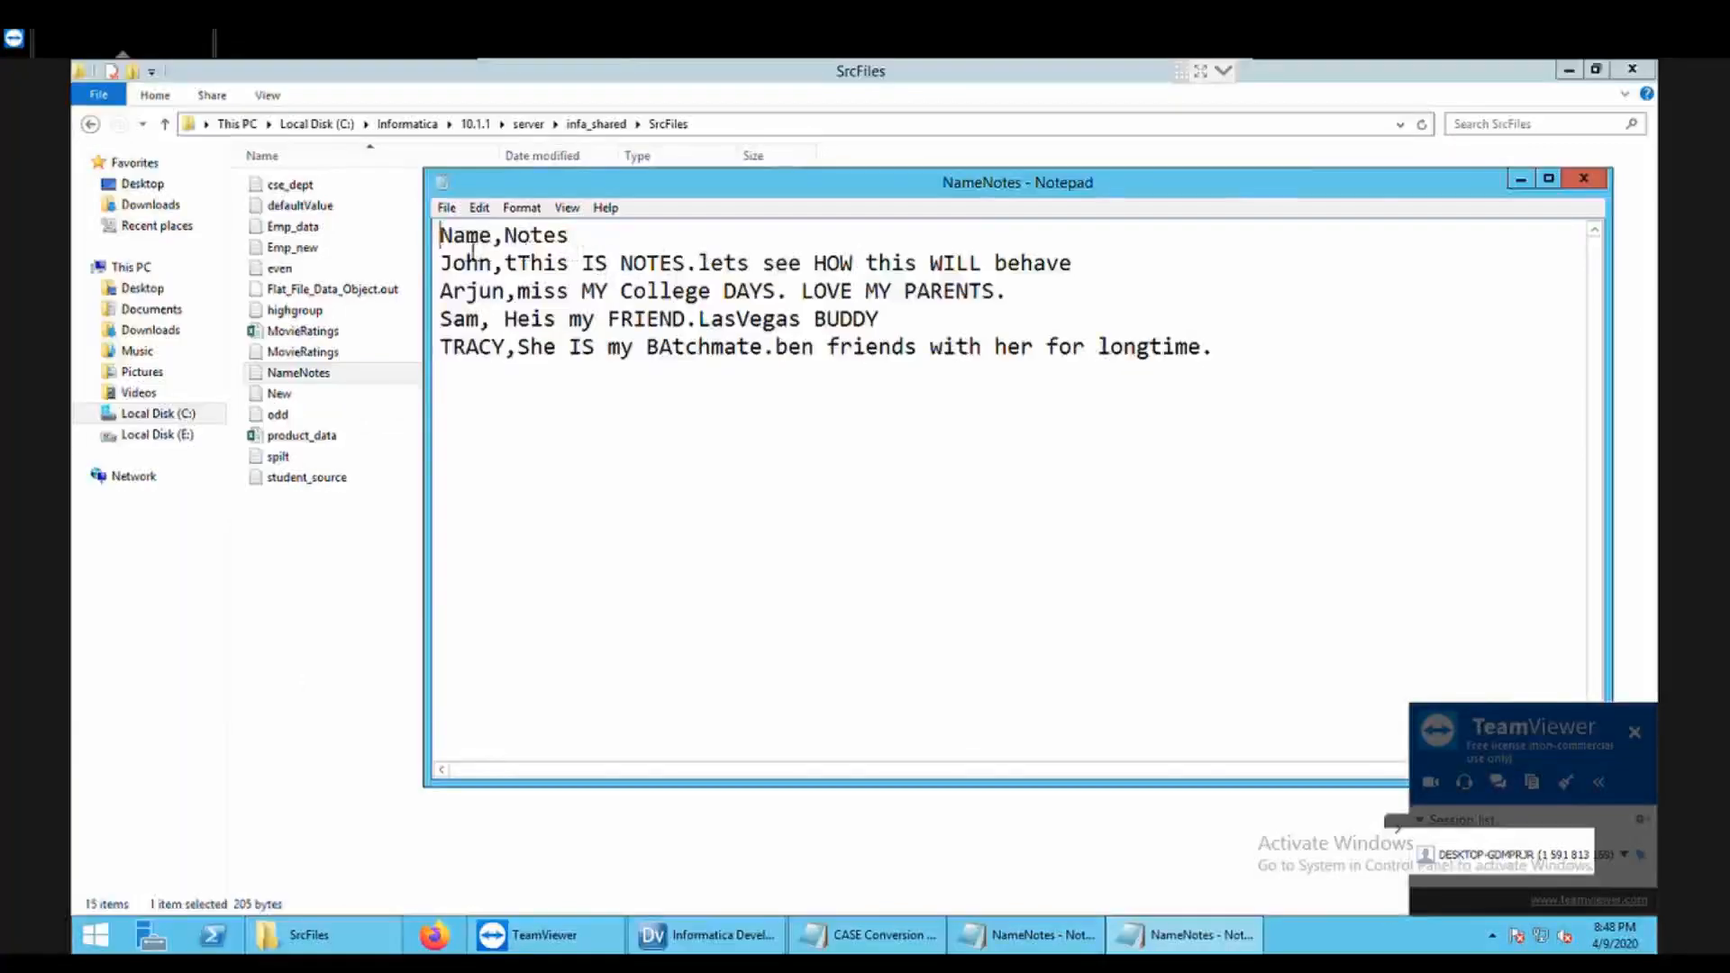
{"action": "left_click", "coordinate": [510, 247]}
{"action": "left_click_drag", "start_coordinate": [534, 248], "coordinate": [580, 247]}
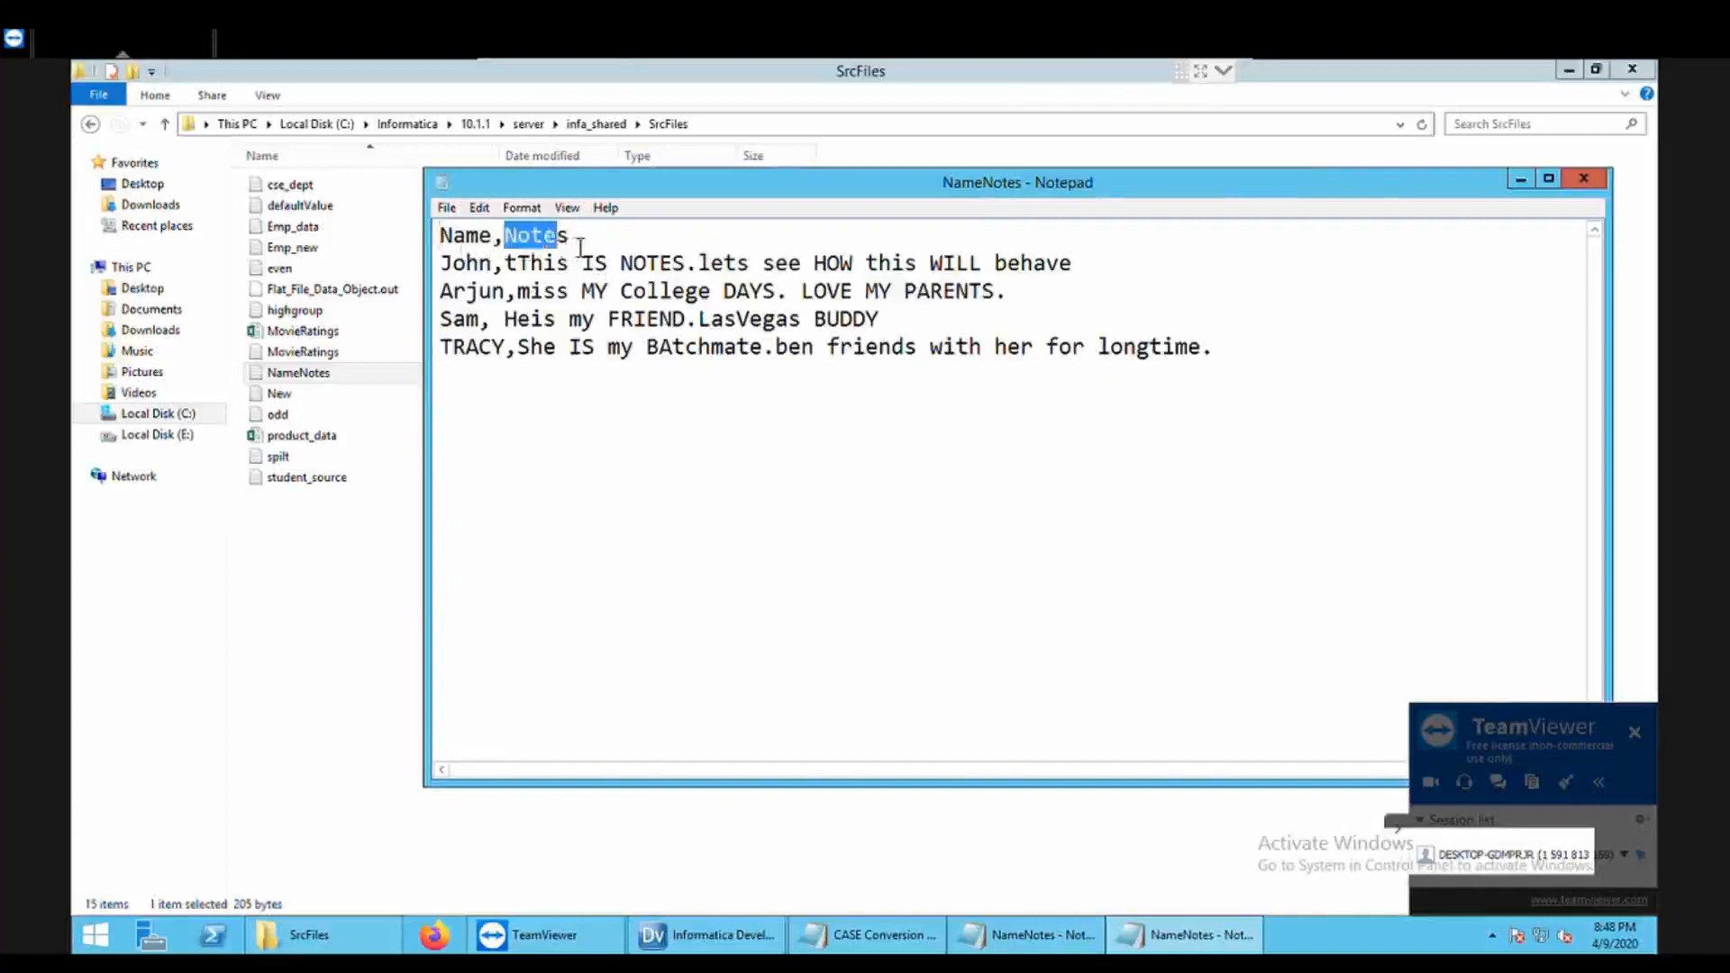
{"action": "left_click", "coordinate": [579, 247]}
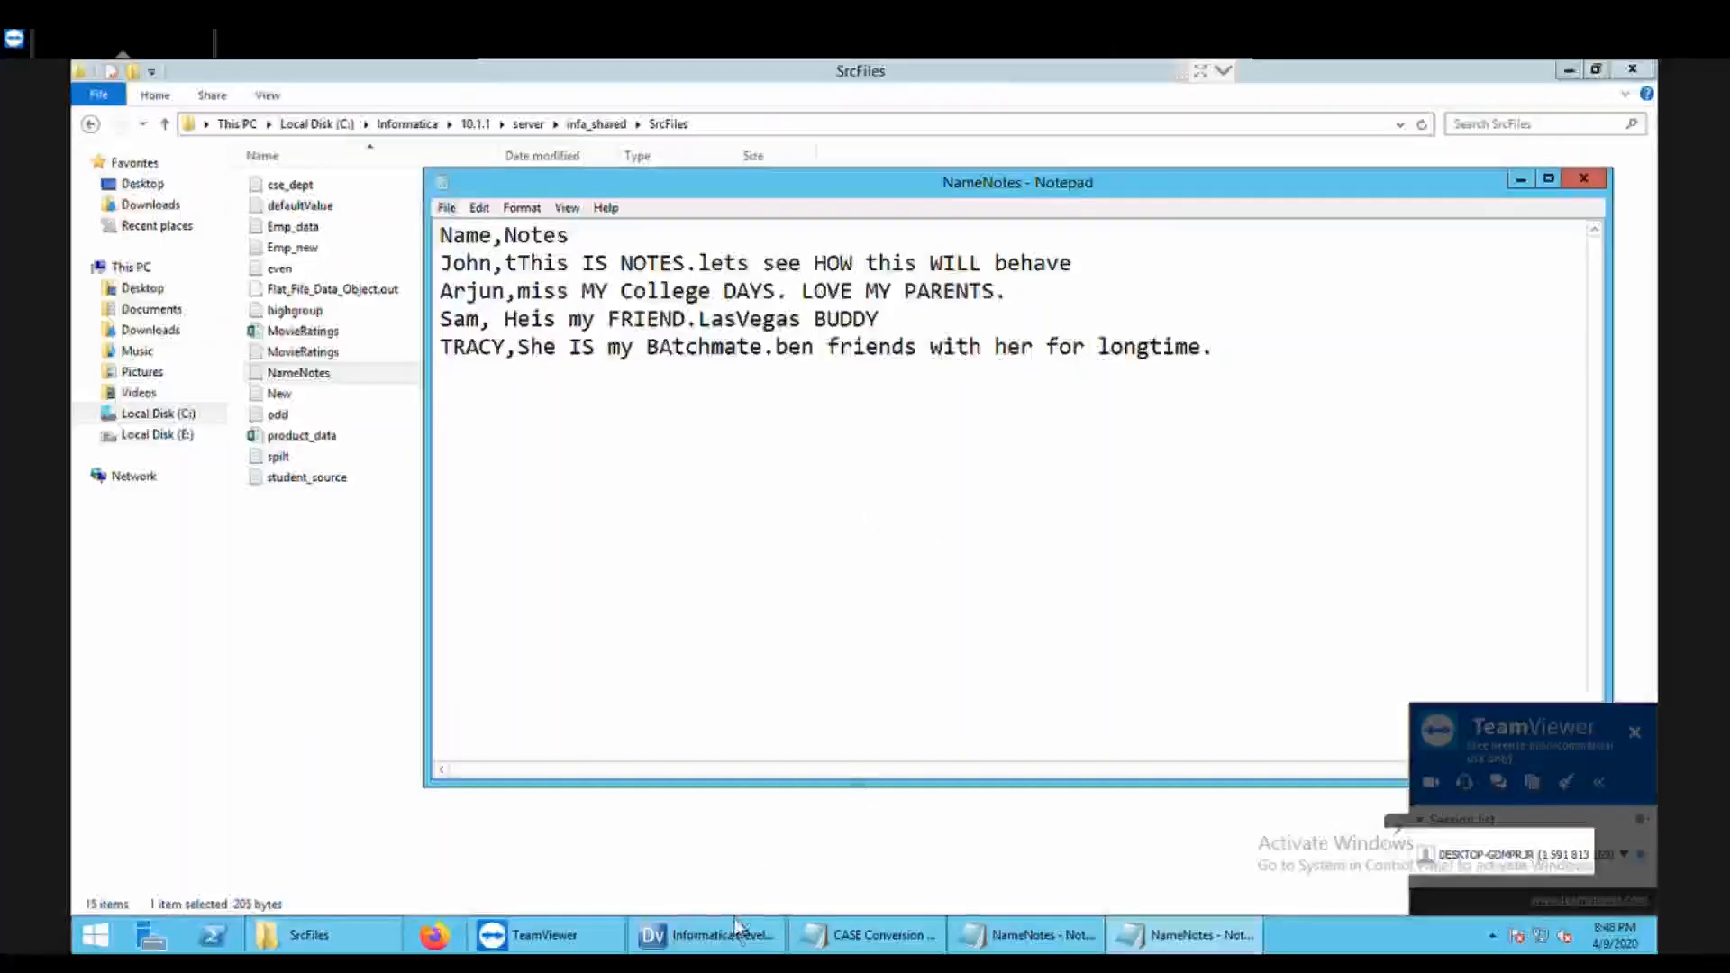
Step: Switch back to Informatica Developer and start a new Flat File Data Object under the expanded folder's Physical Data Objects
{"action": "left_click", "coordinate": [707, 934]}
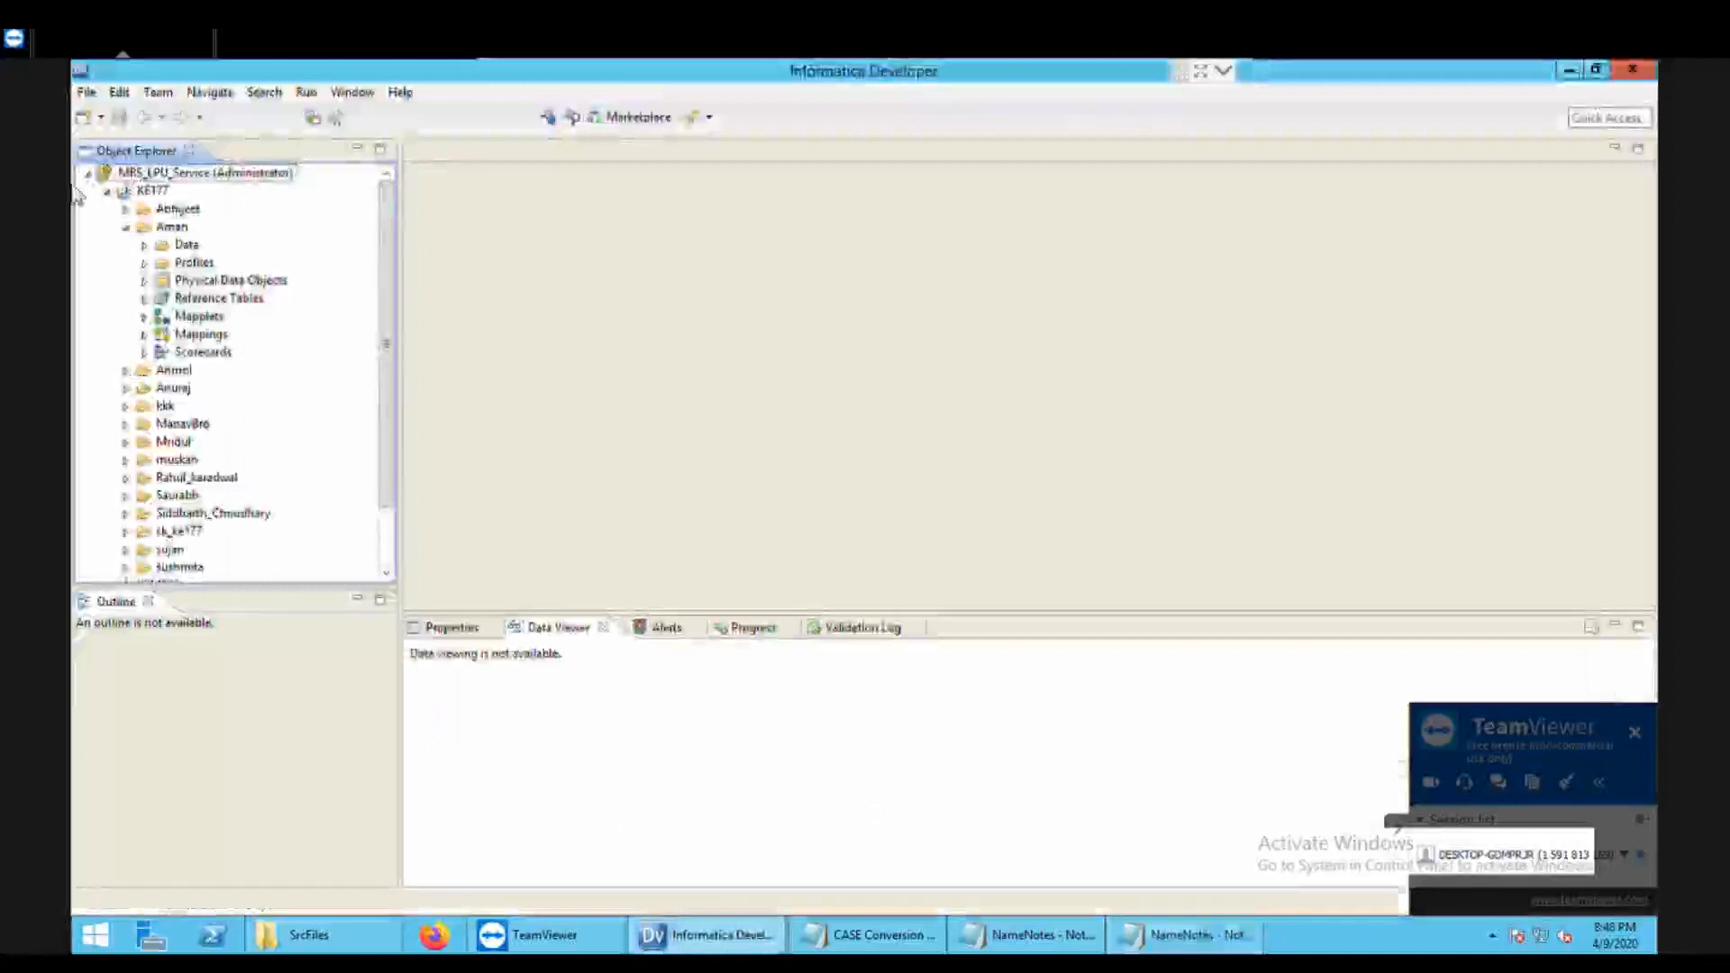
{"action": "left_click", "coordinate": [193, 281]}
{"action": "right_click", "coordinate": [187, 282]}
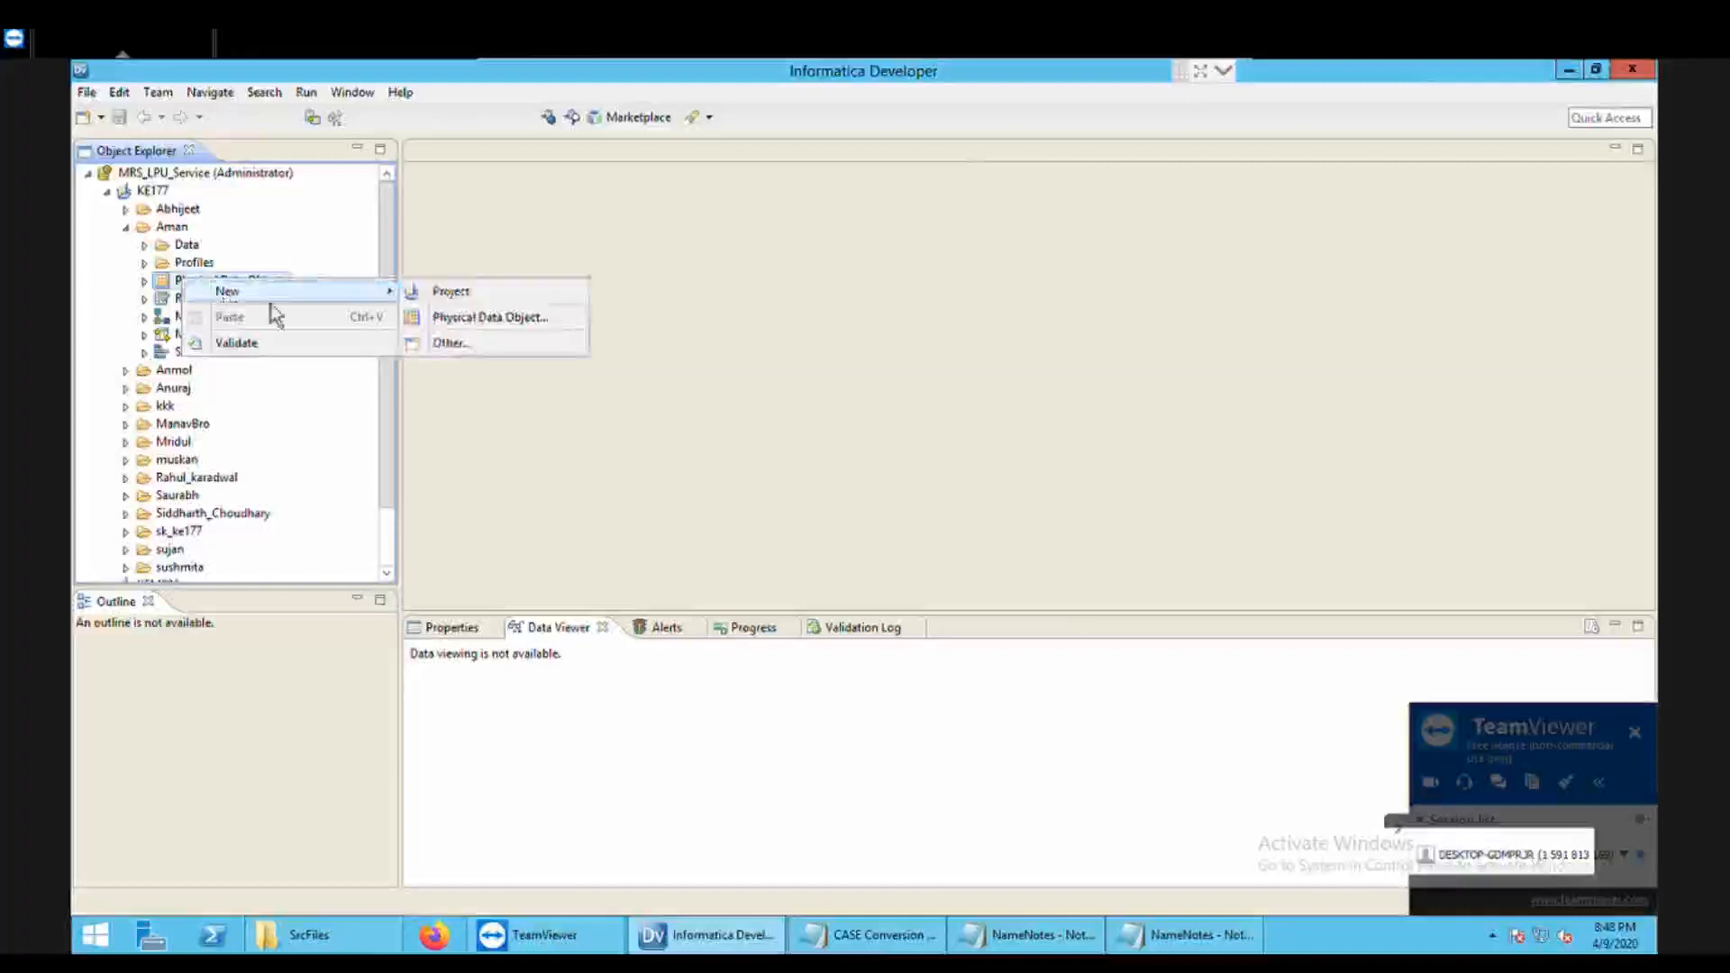
{"action": "left_click", "coordinate": [479, 326]}
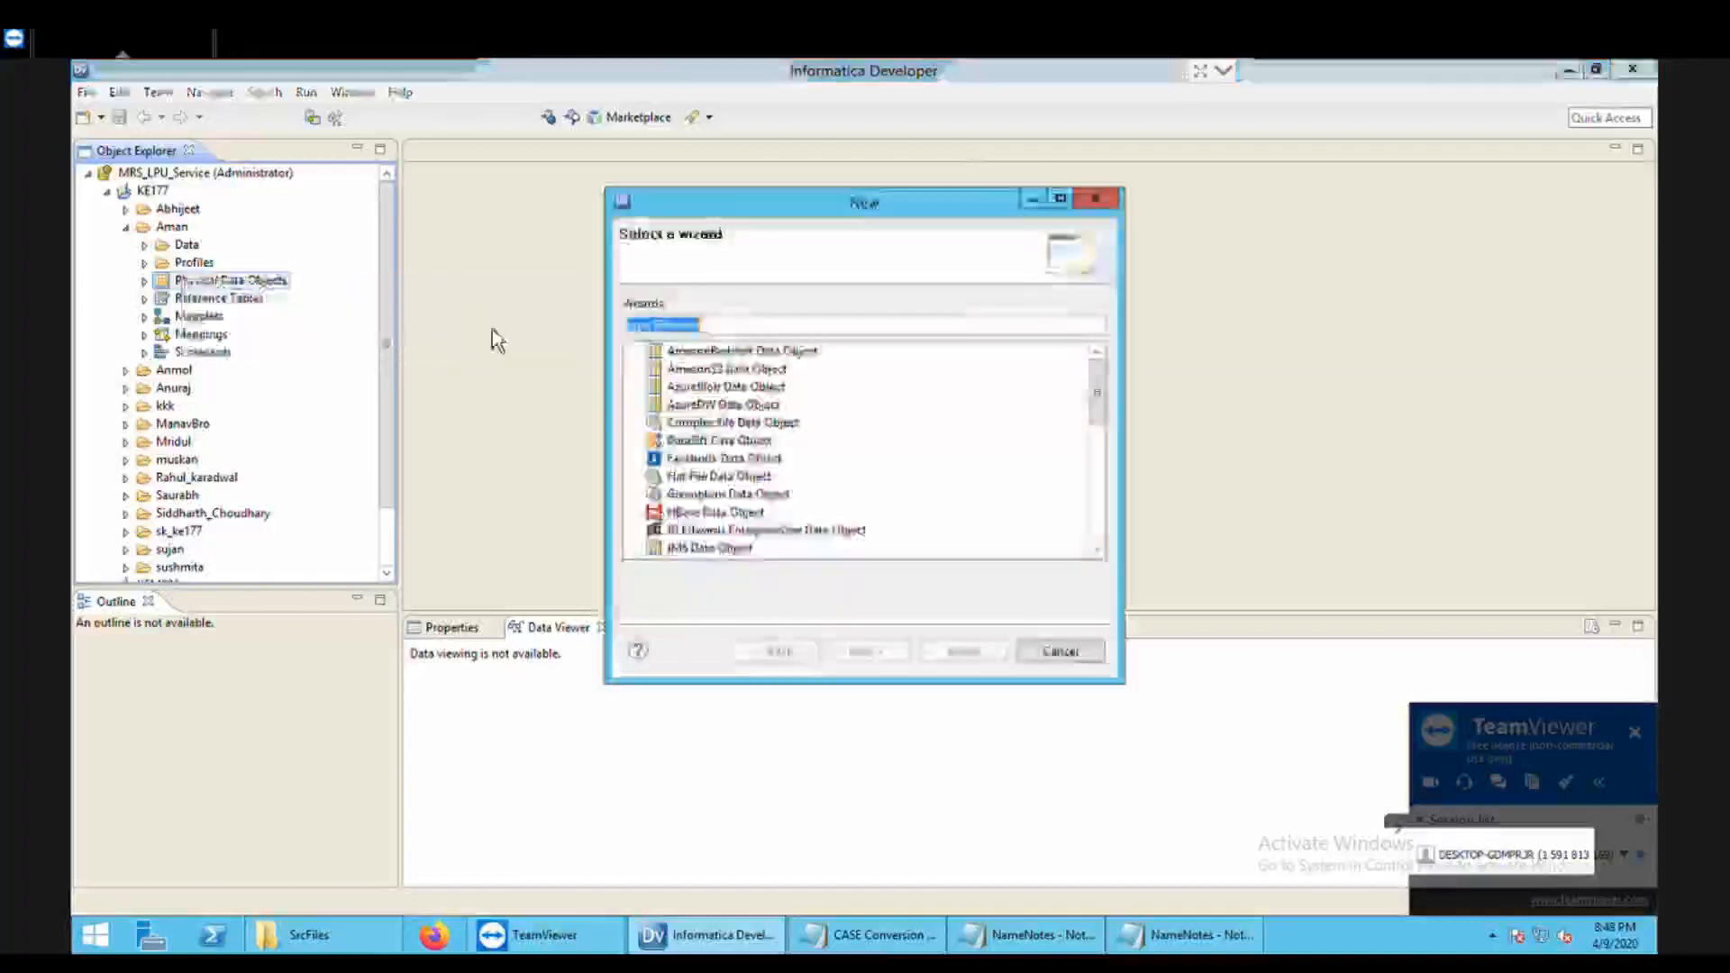
{"action": "left_click", "coordinate": [728, 330]}
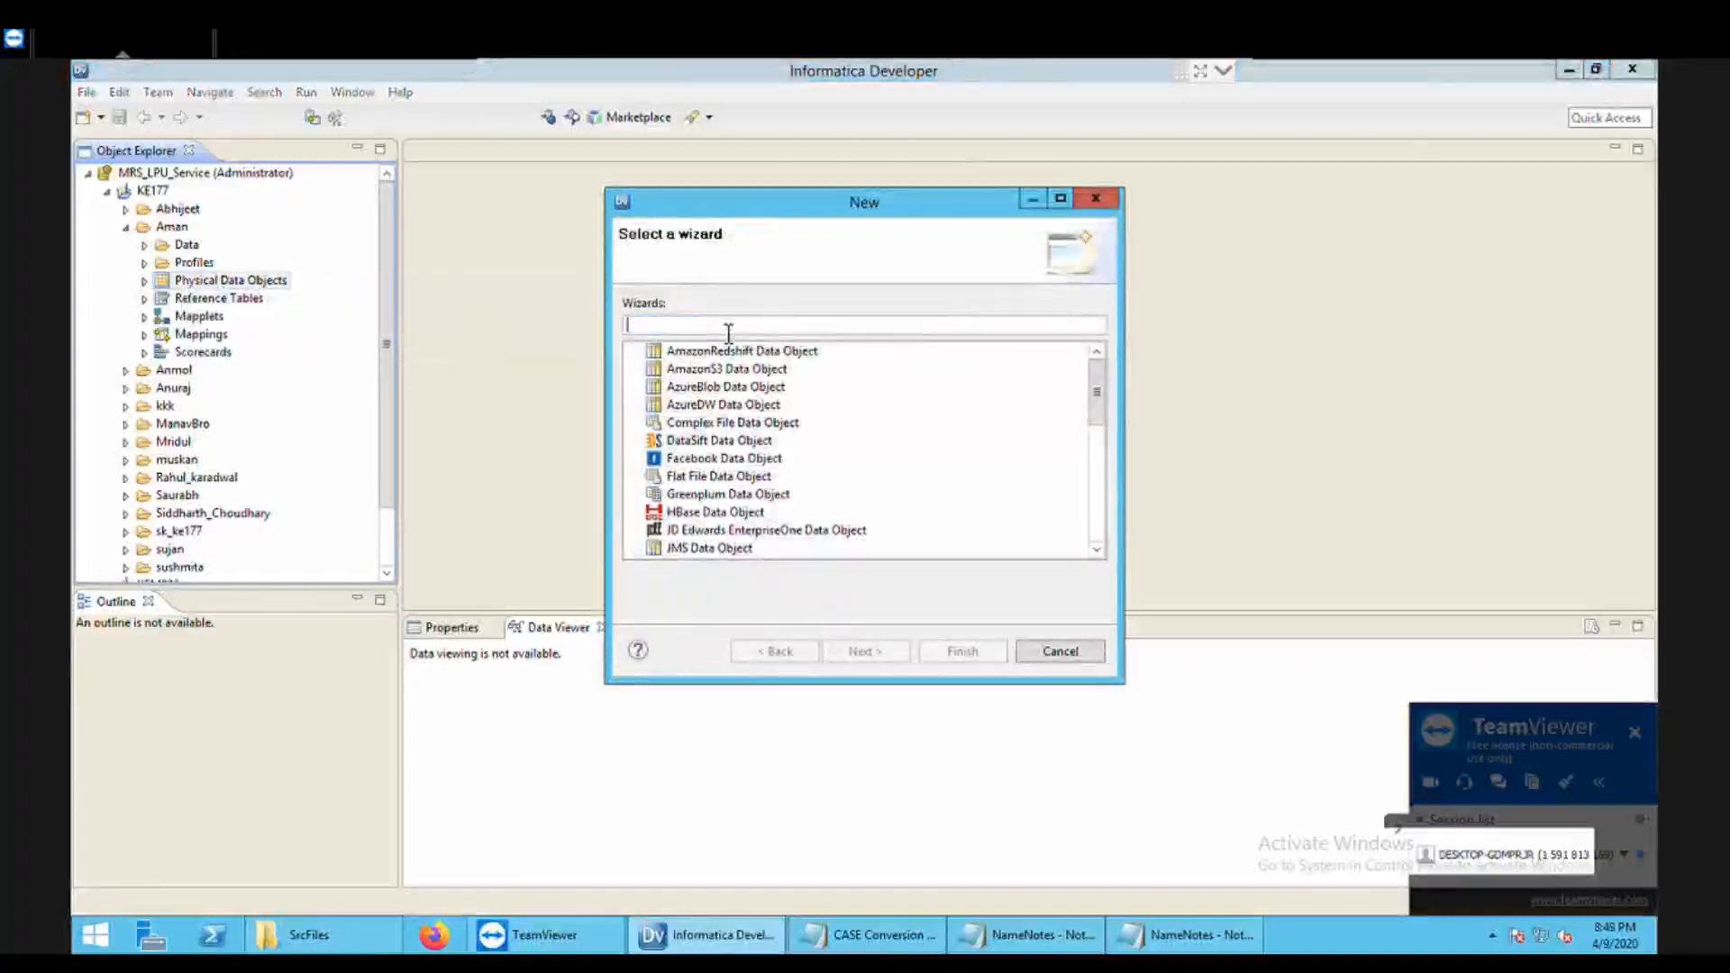
{"action": "type", "text": "f"}
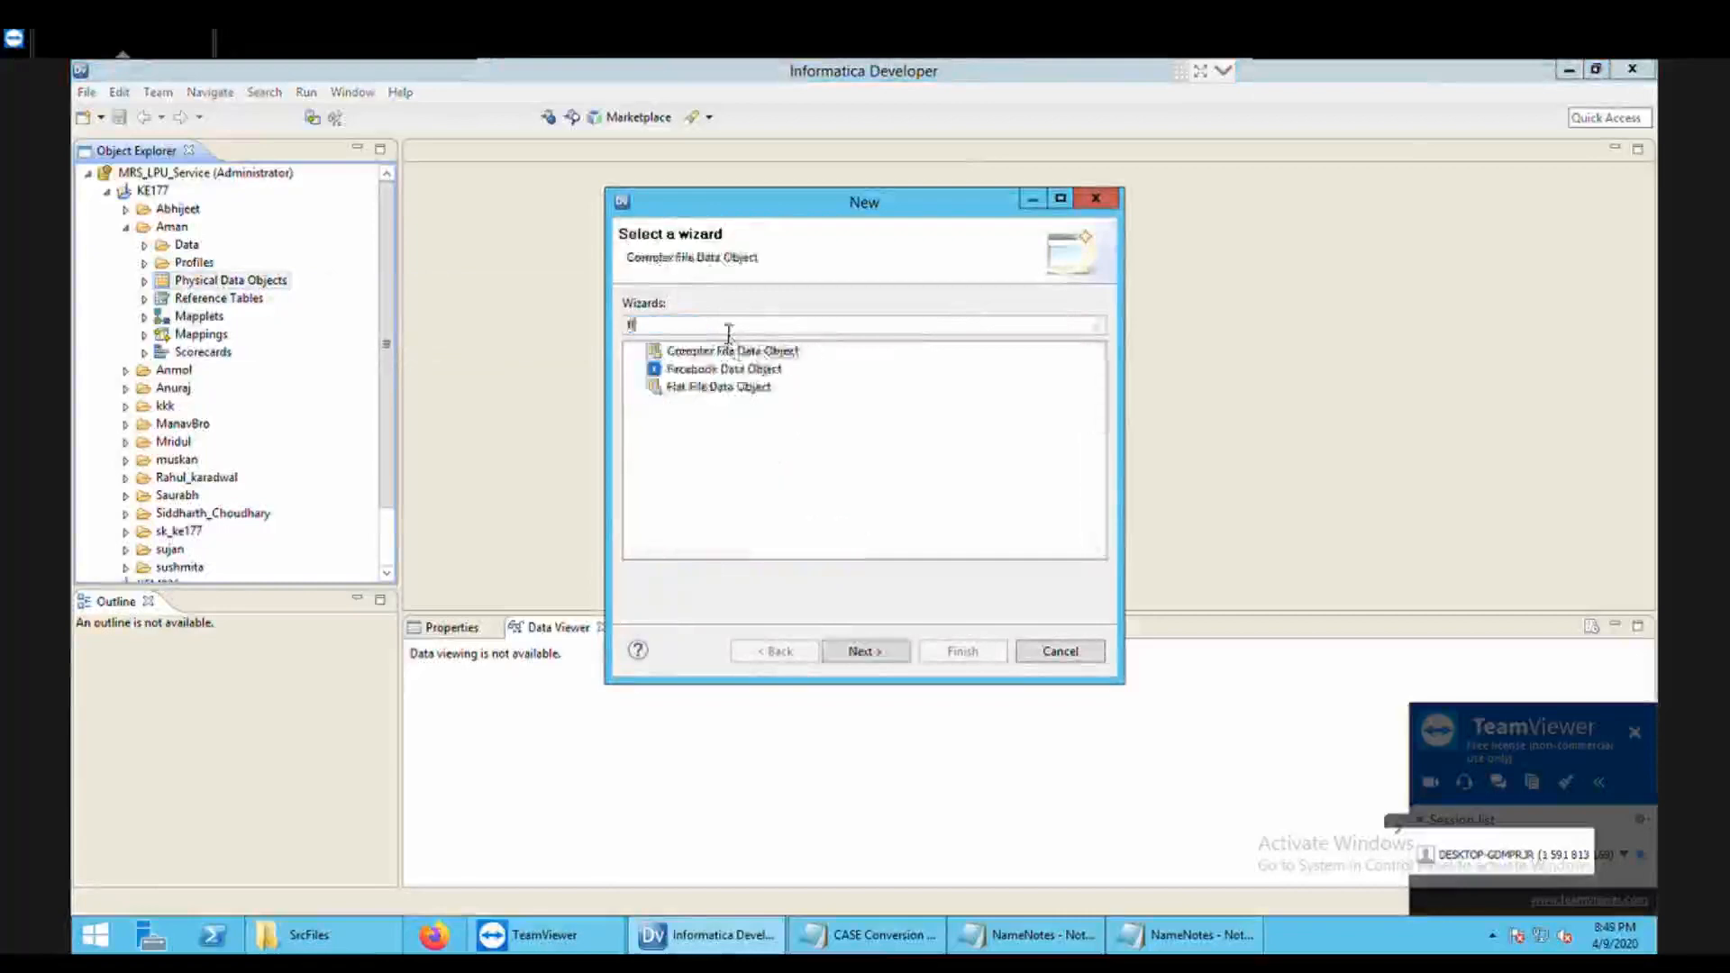
{"action": "type", "text": "lat"}
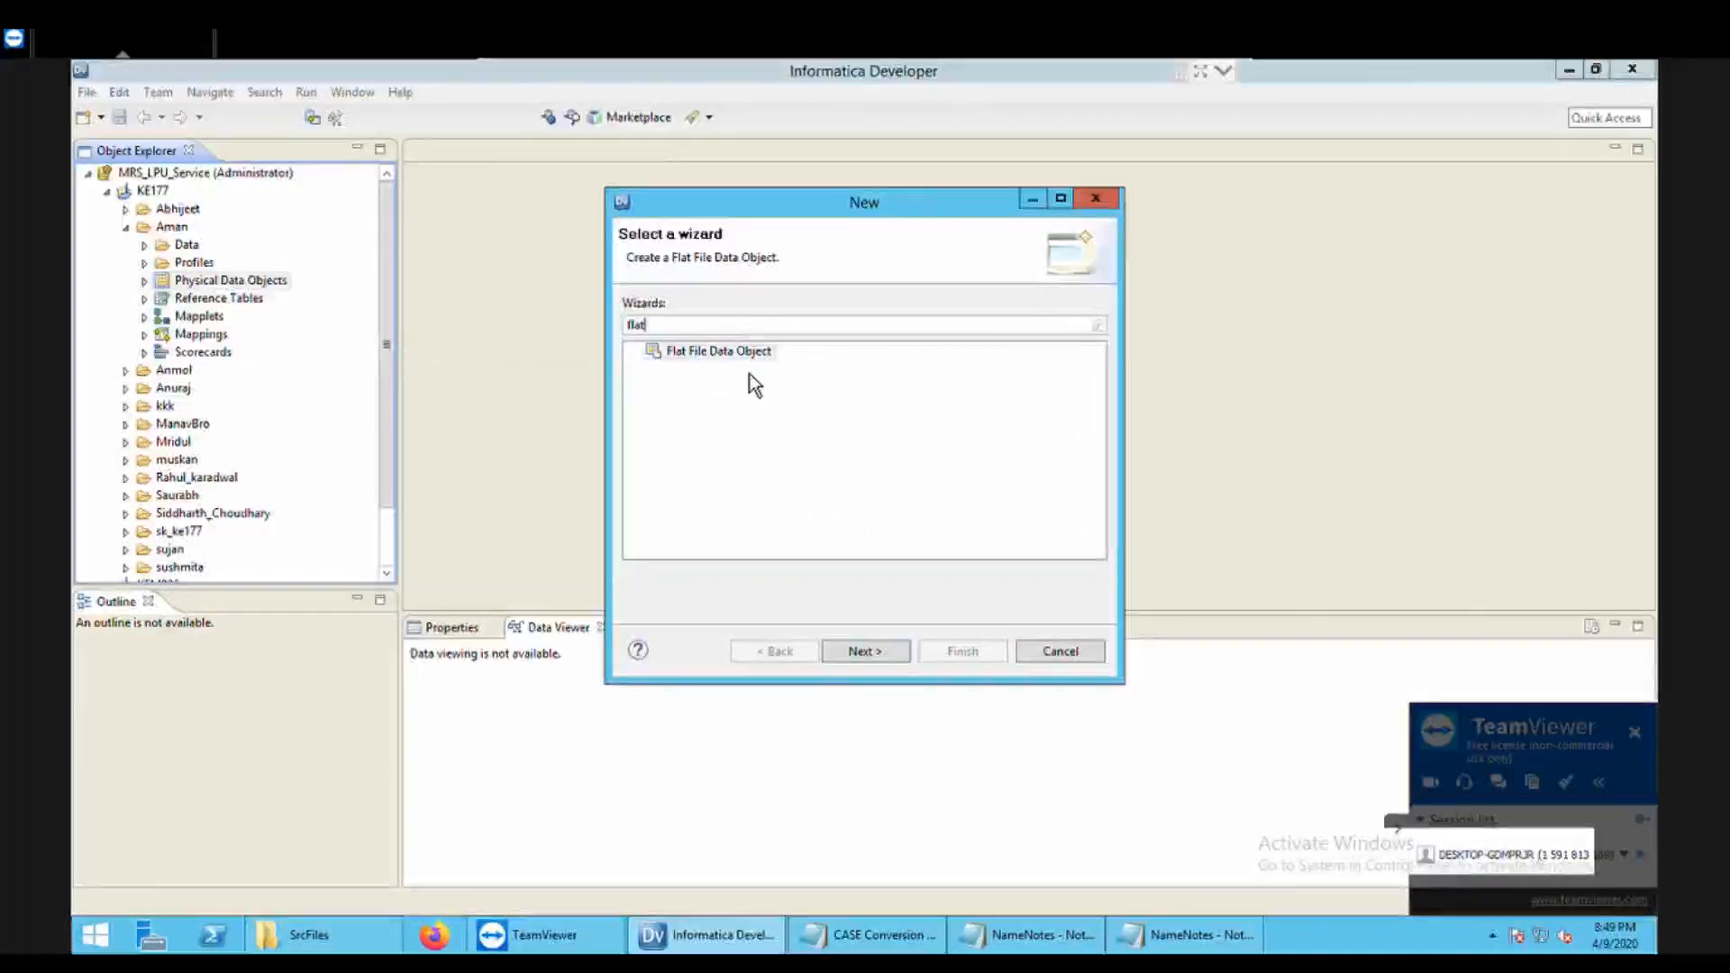
{"action": "key", "text": "Return"}
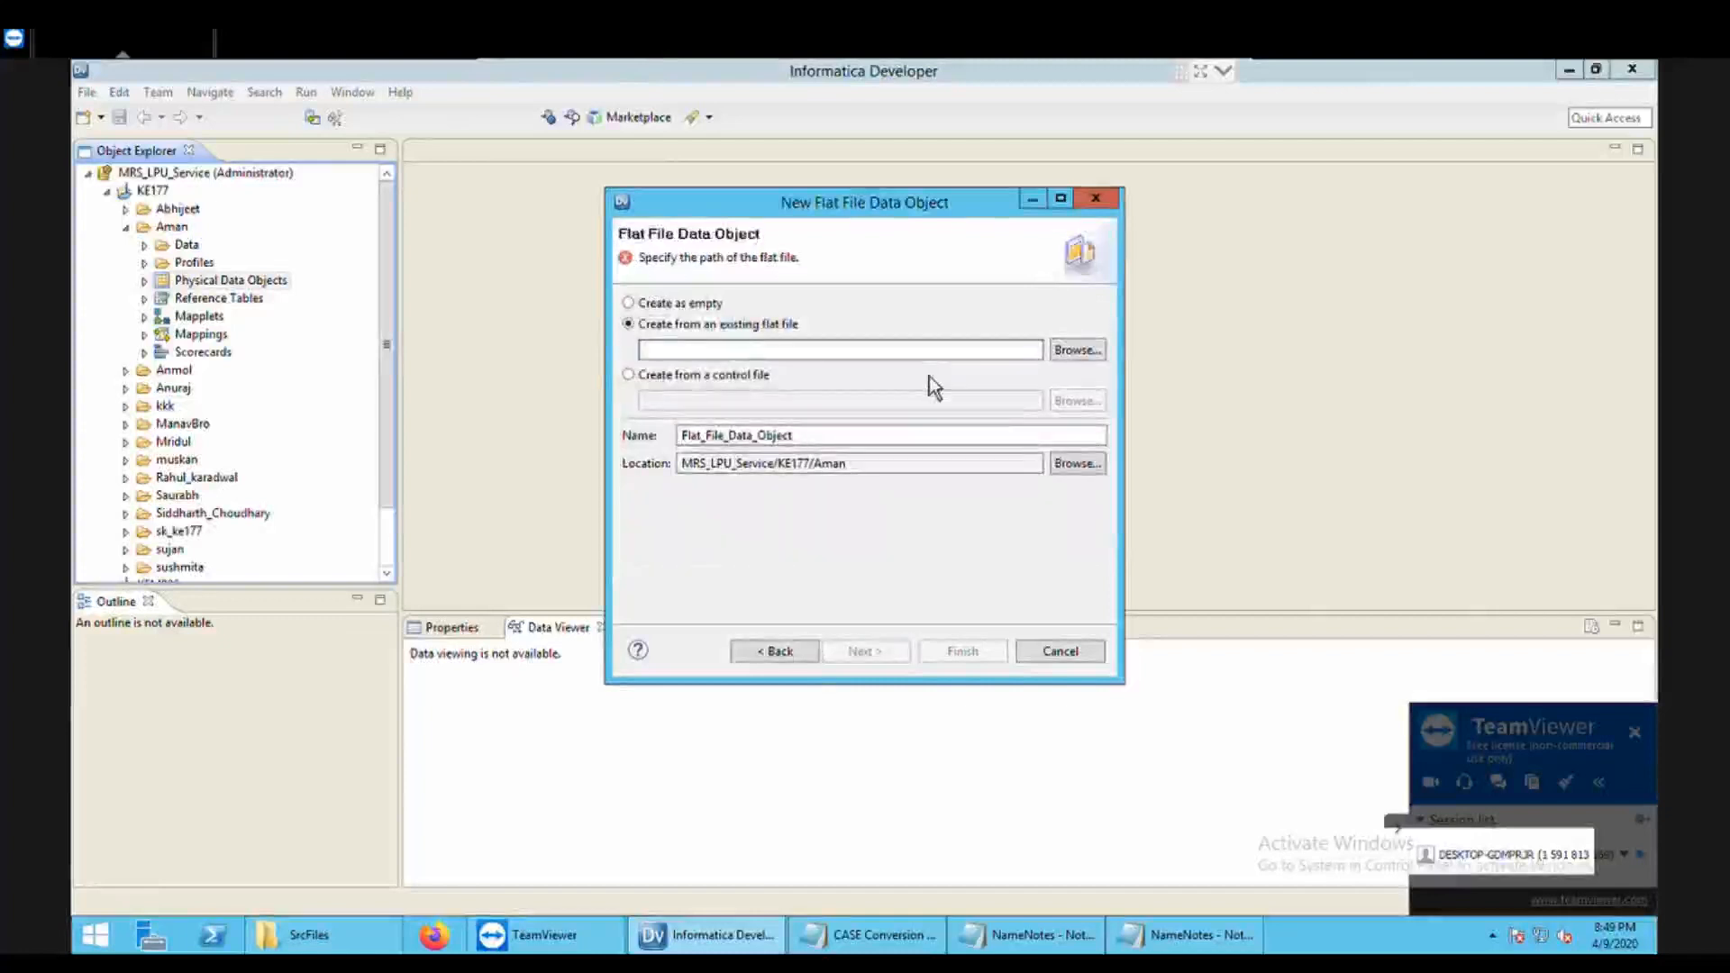
Step: Choose NameNotes from C:\Informatica\10.1.1\server\infa_shared\SrcFiles as the existing flat file for the data object
{"action": "left_click", "coordinate": [1081, 357]}
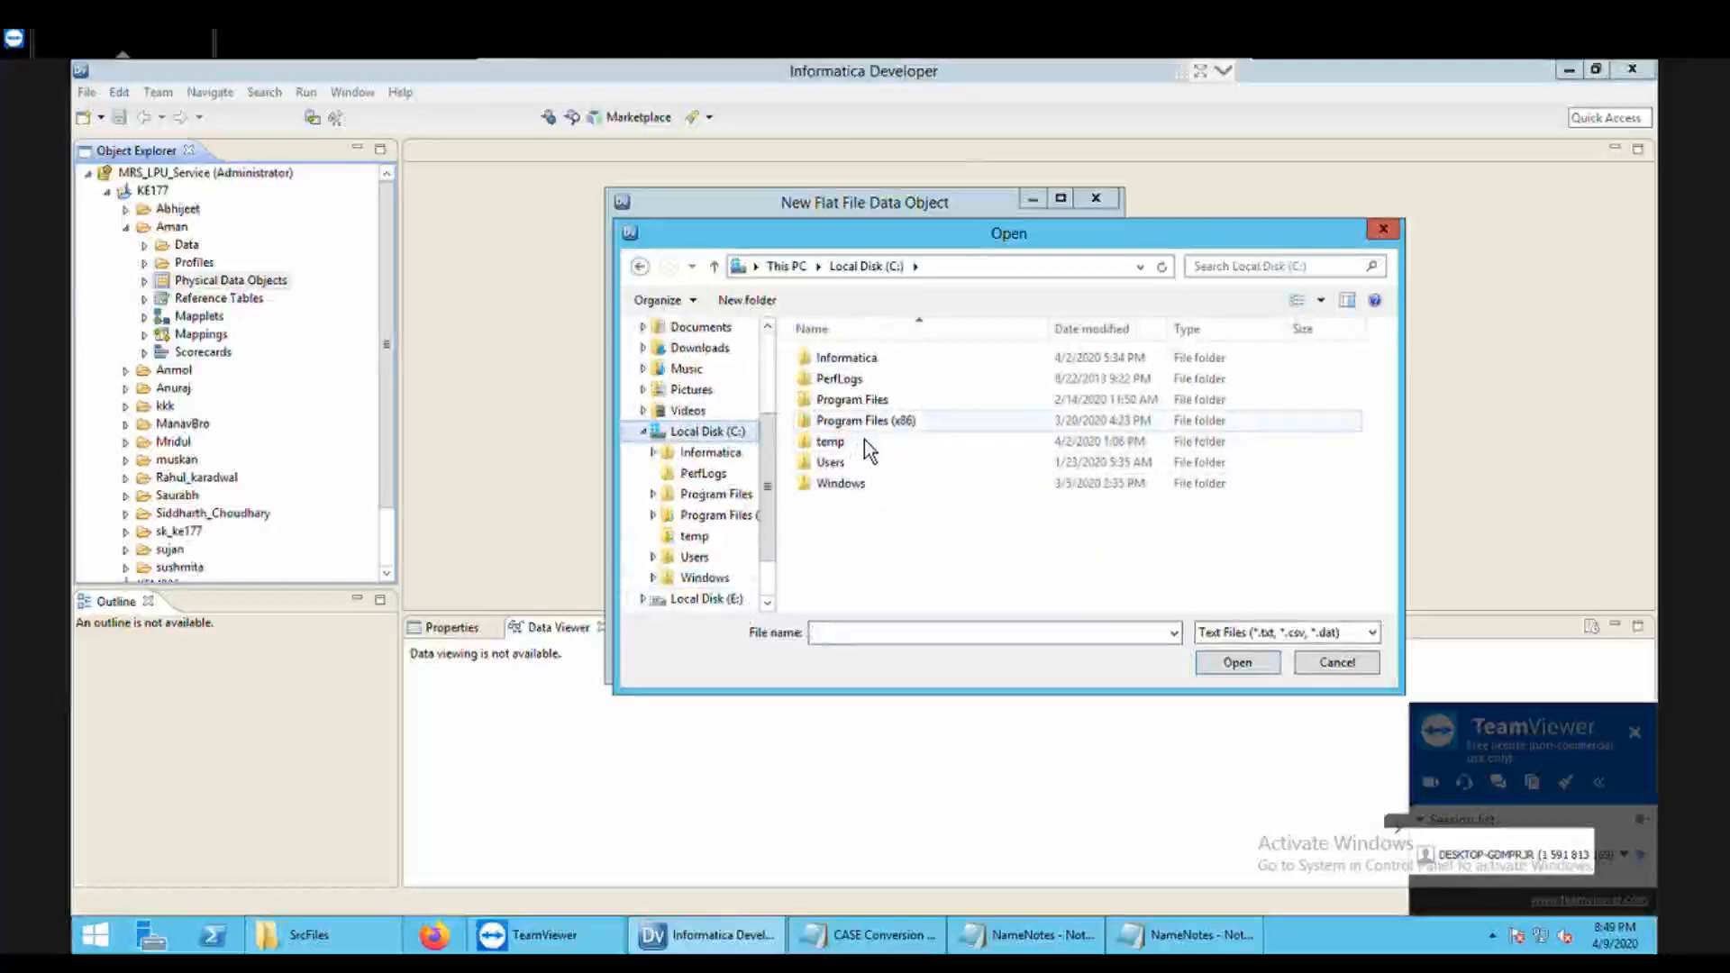
{"action": "double_click", "coordinate": [883, 368]}
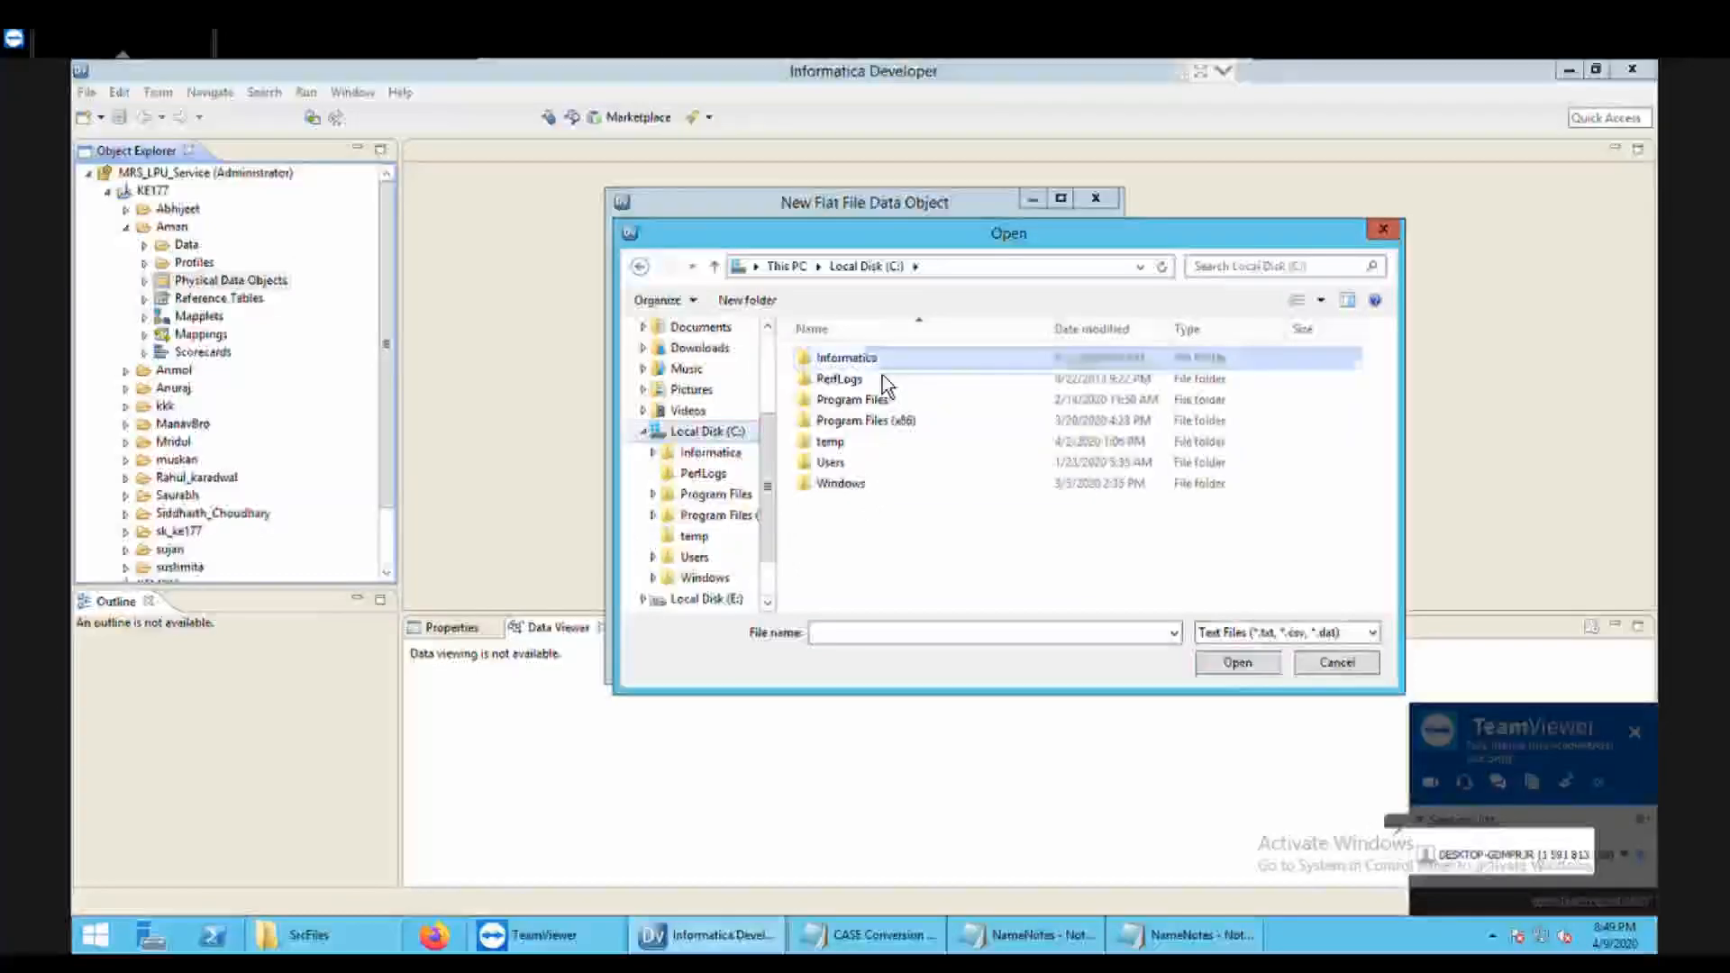
{"action": "double_click", "coordinate": [883, 379]}
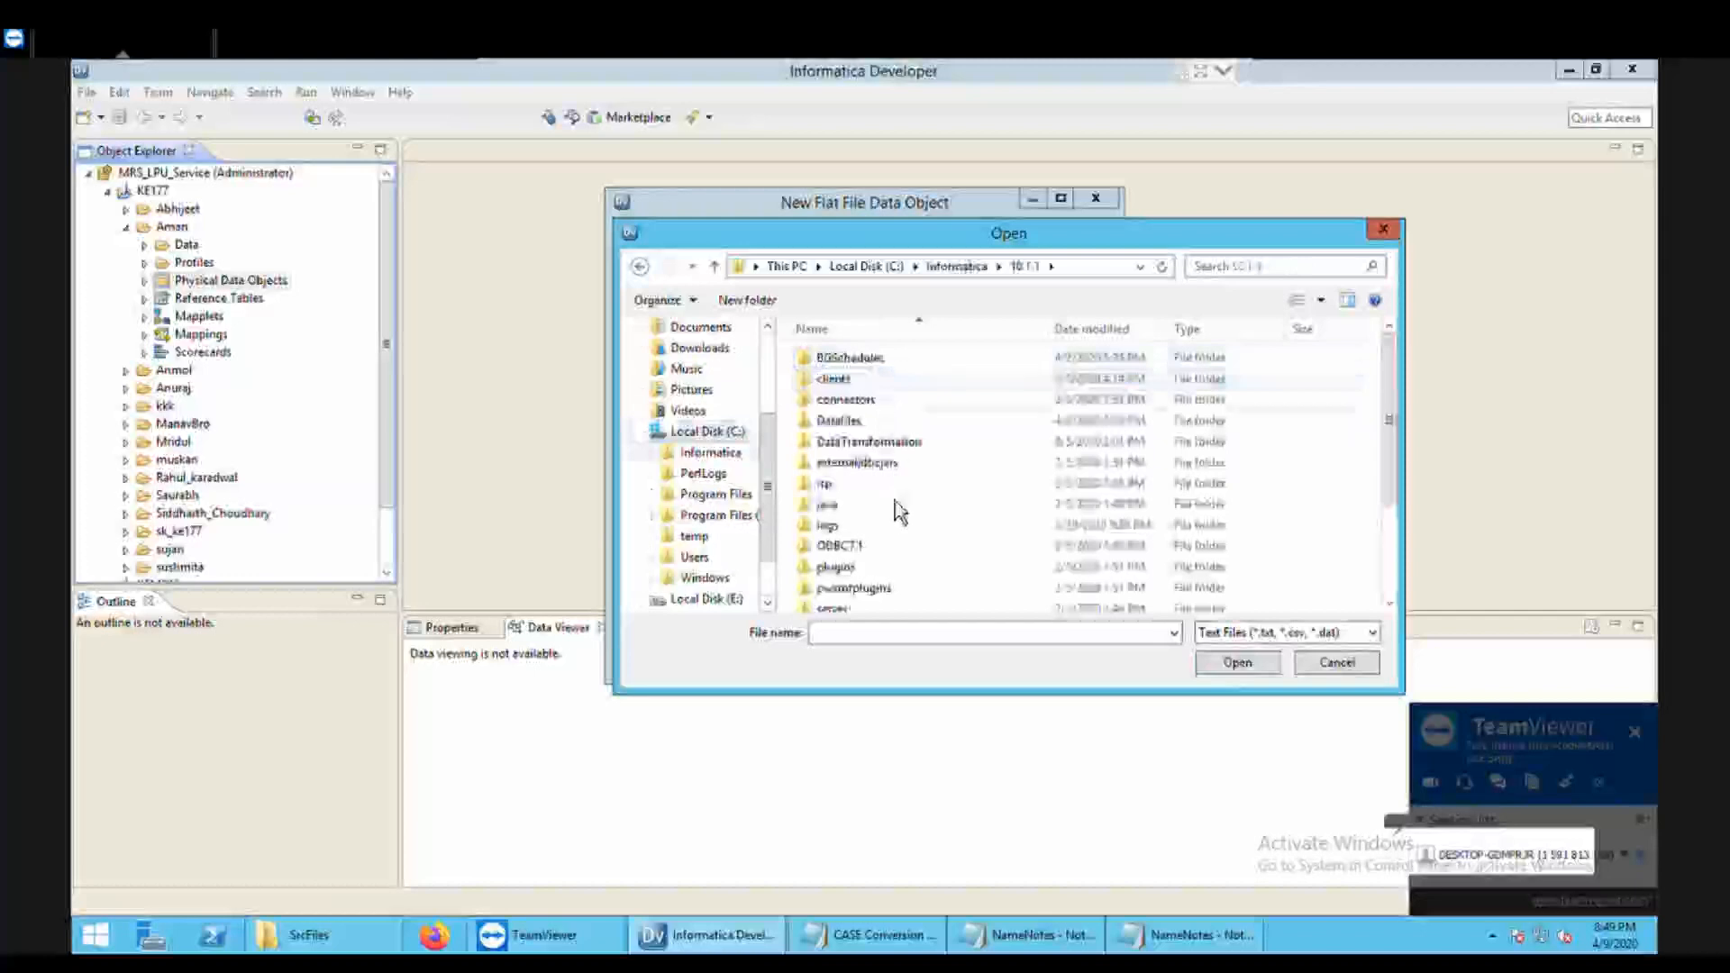
{"action": "left_click_drag", "start_coordinate": [1389, 436], "coordinate": [1389, 590]}
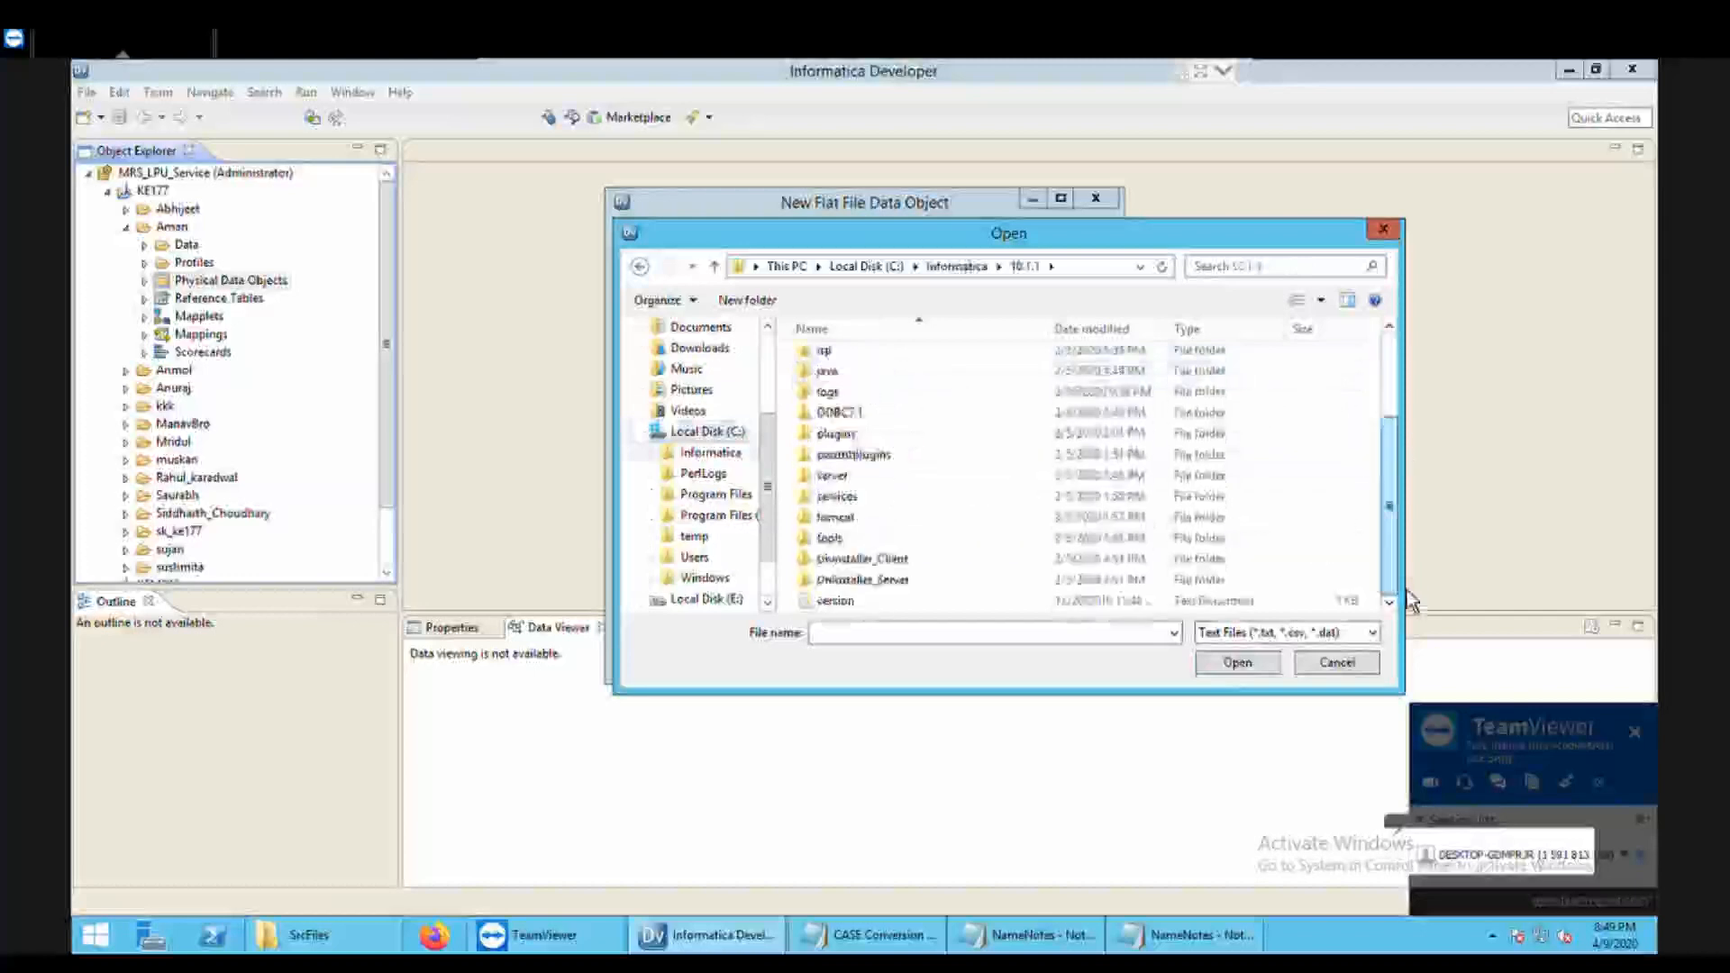
{"action": "double_click", "coordinate": [973, 478]}
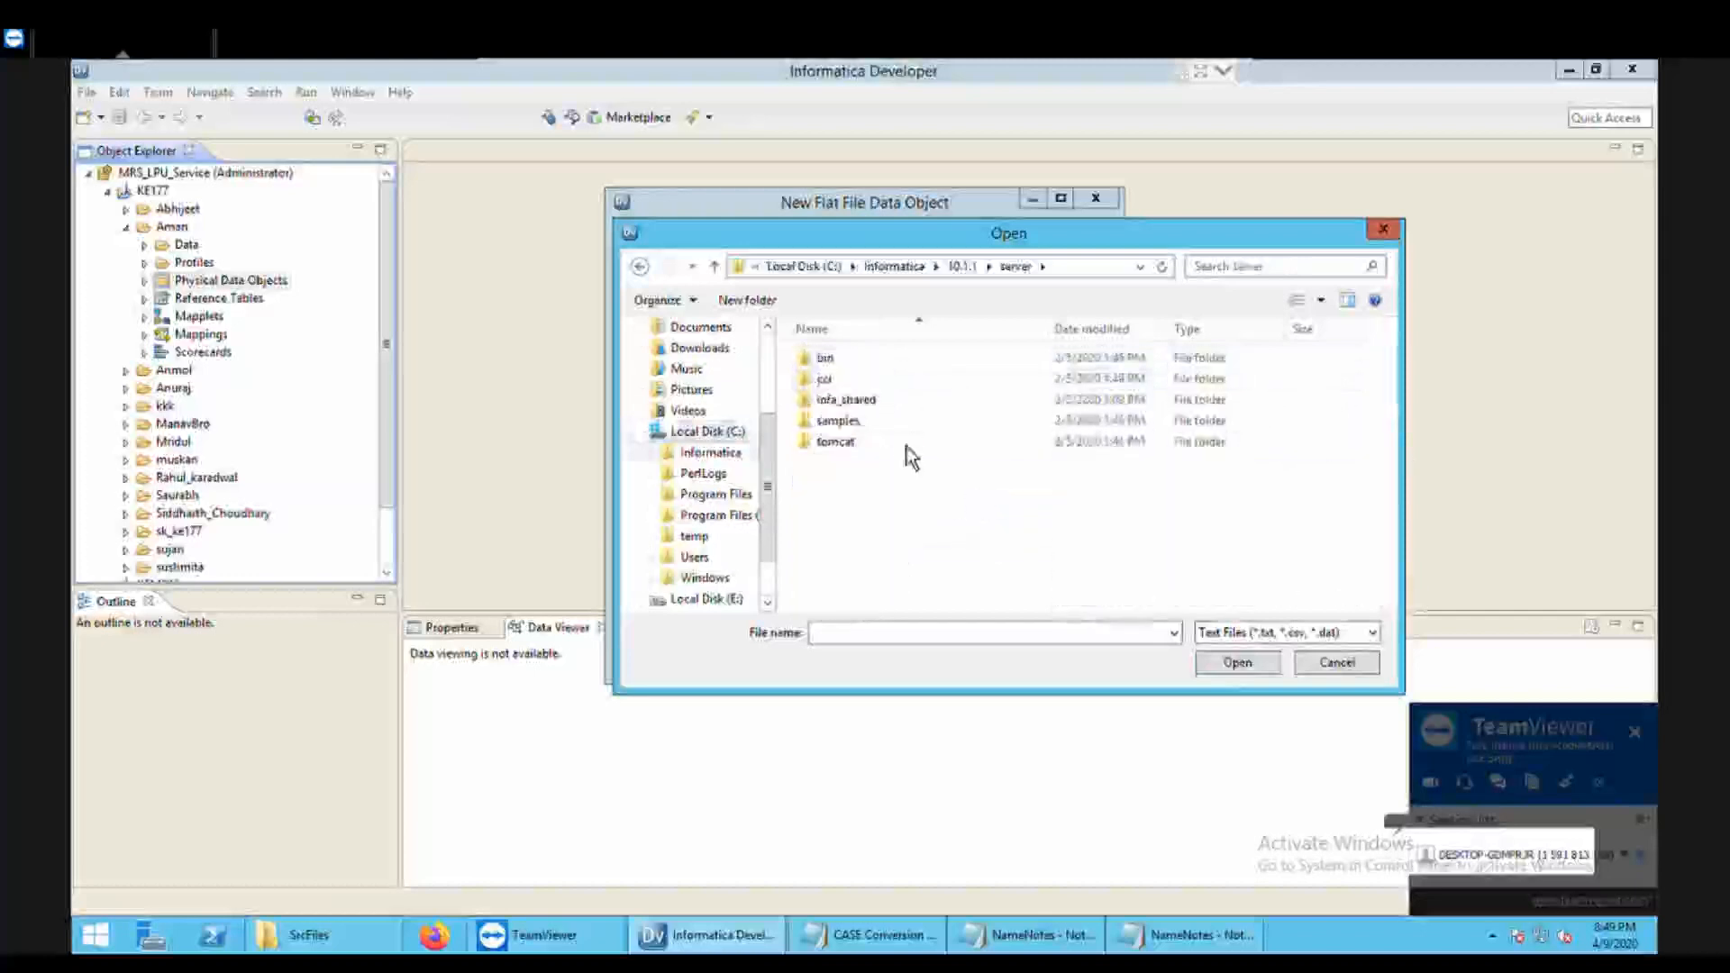
{"action": "double_click", "coordinate": [896, 402]}
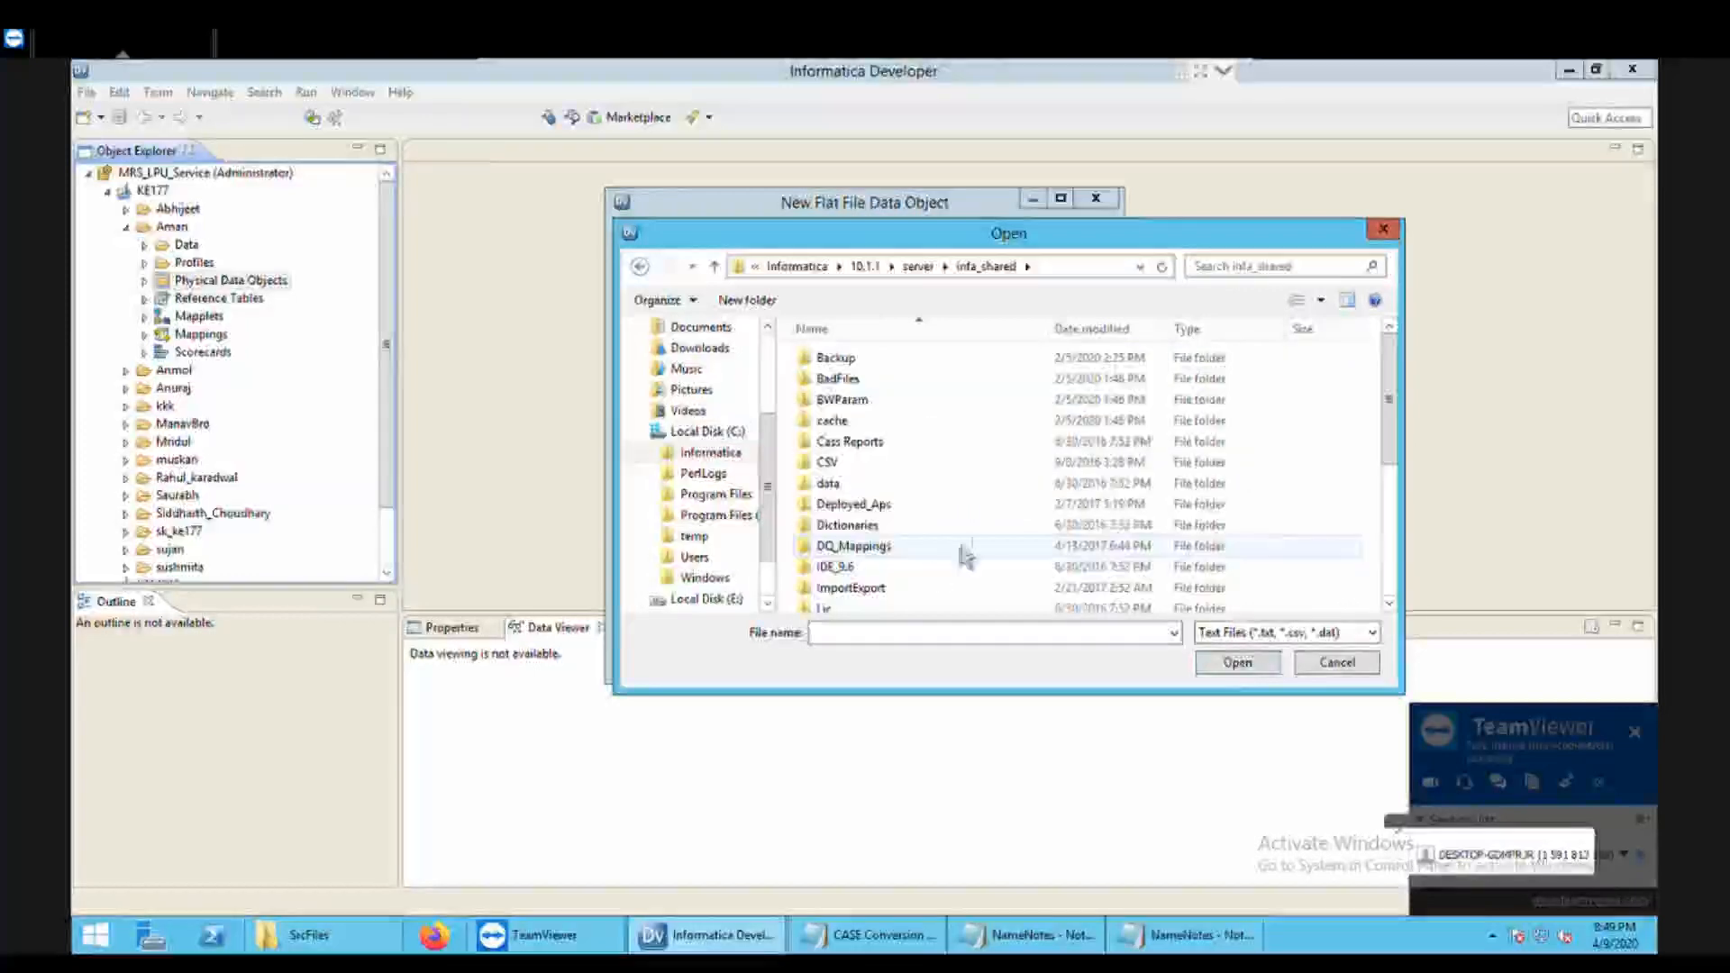
{"action": "left_click_drag", "start_coordinate": [1409, 378], "coordinate": [1409, 521]}
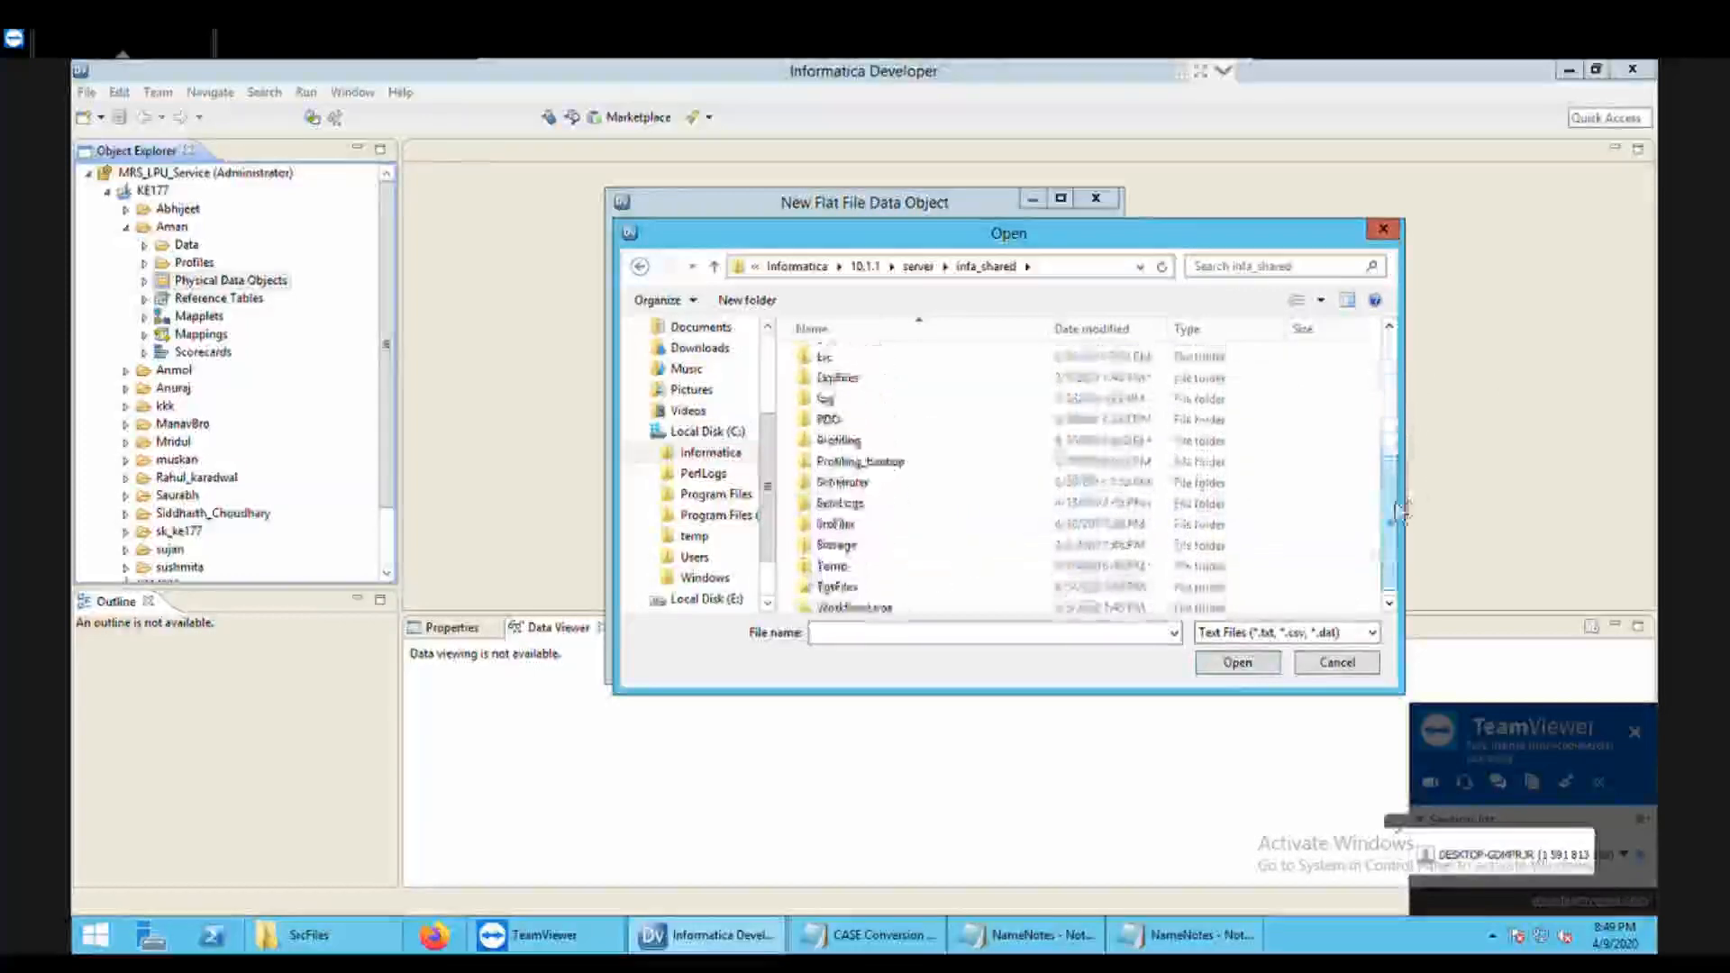
{"action": "double_click", "coordinate": [1060, 528]}
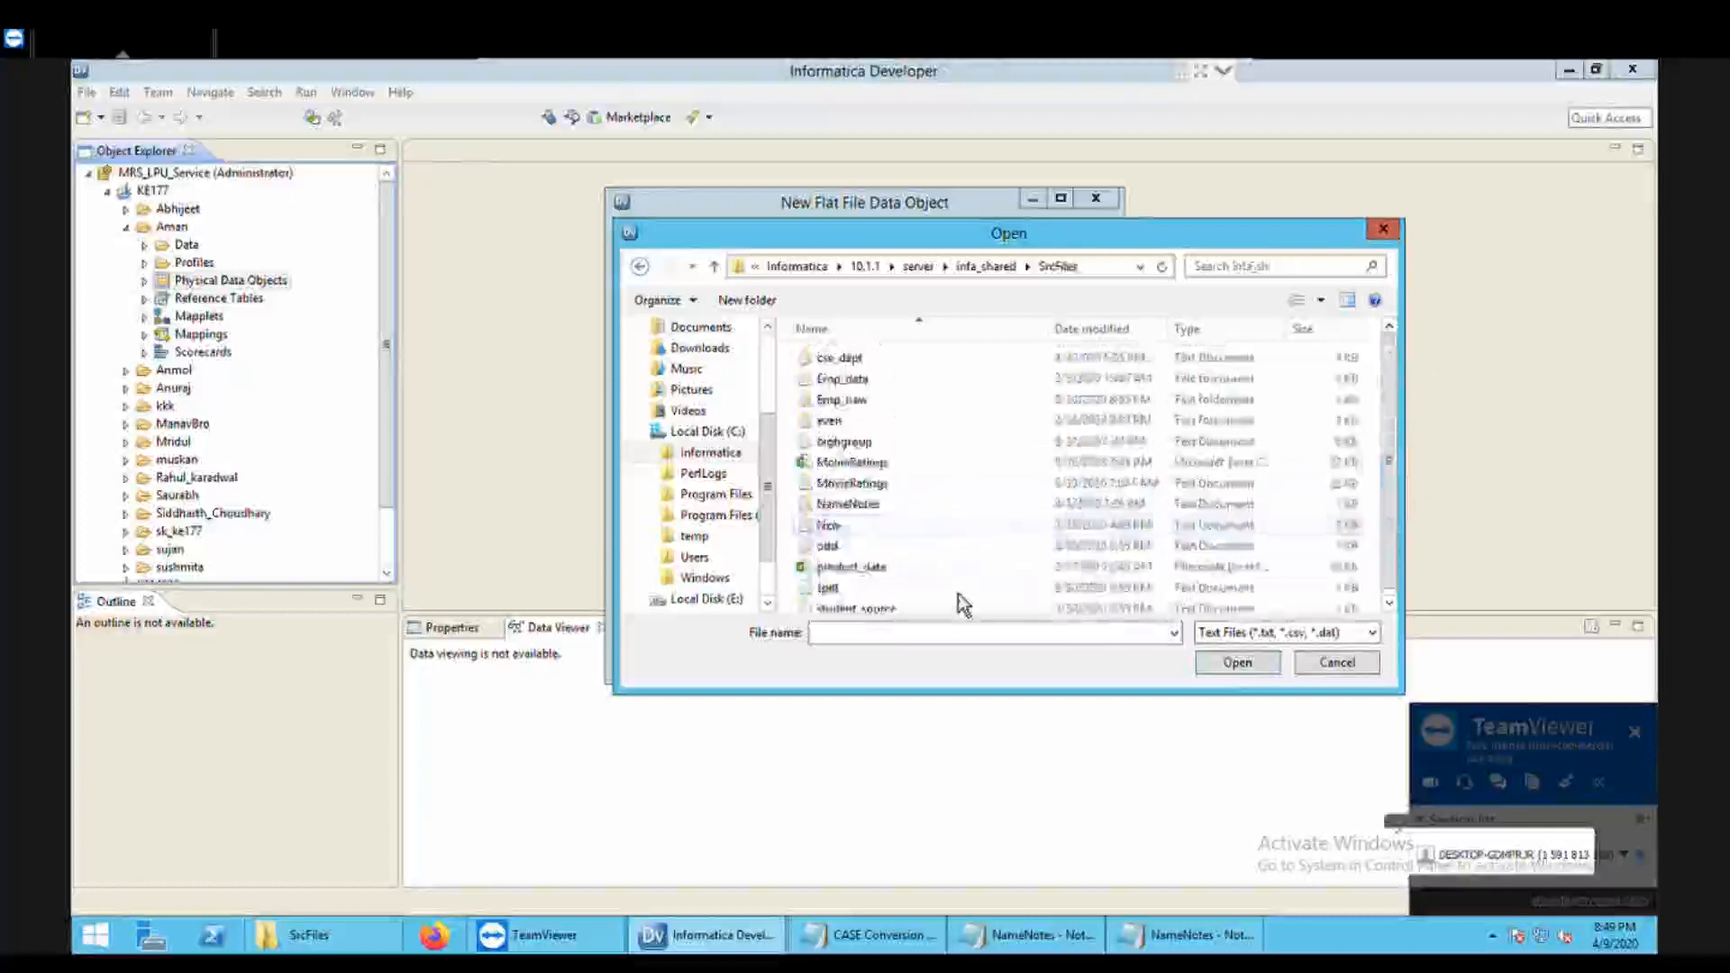
{"action": "left_click", "coordinate": [964, 505]}
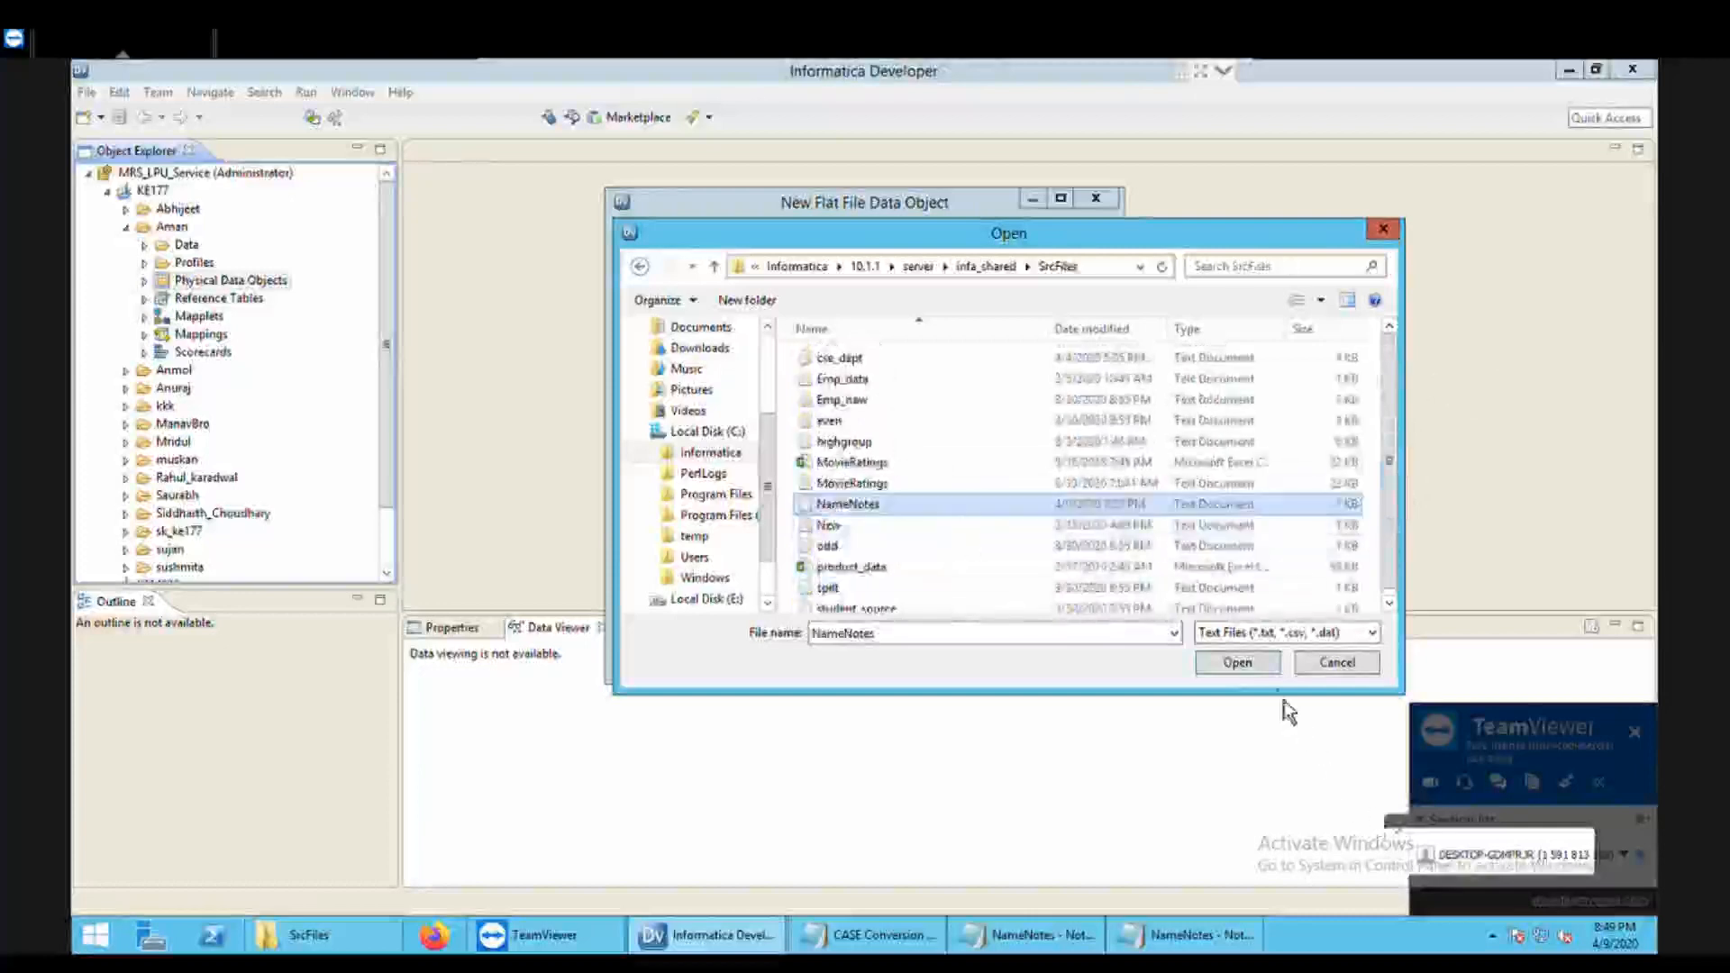
{"action": "left_click", "coordinate": [1262, 664]}
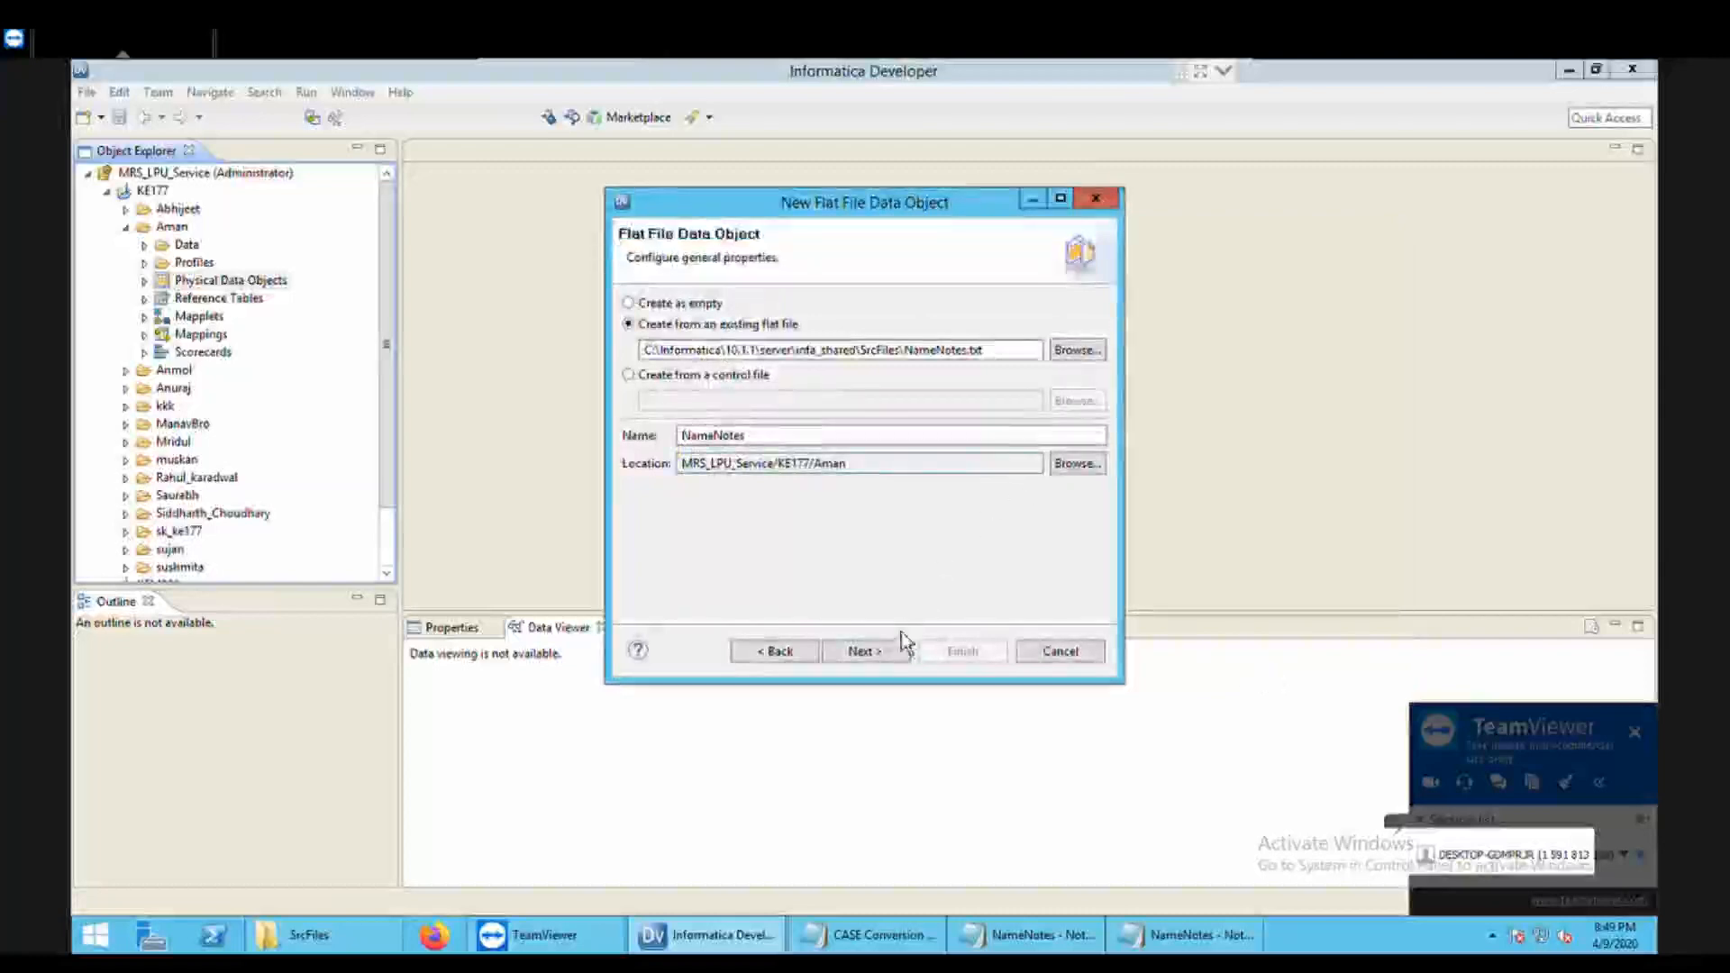
Step: Finish creating the NameNotes flat file data object as comma-delimited, importing column names from the first line
{"action": "left_click", "coordinate": [883, 656]}
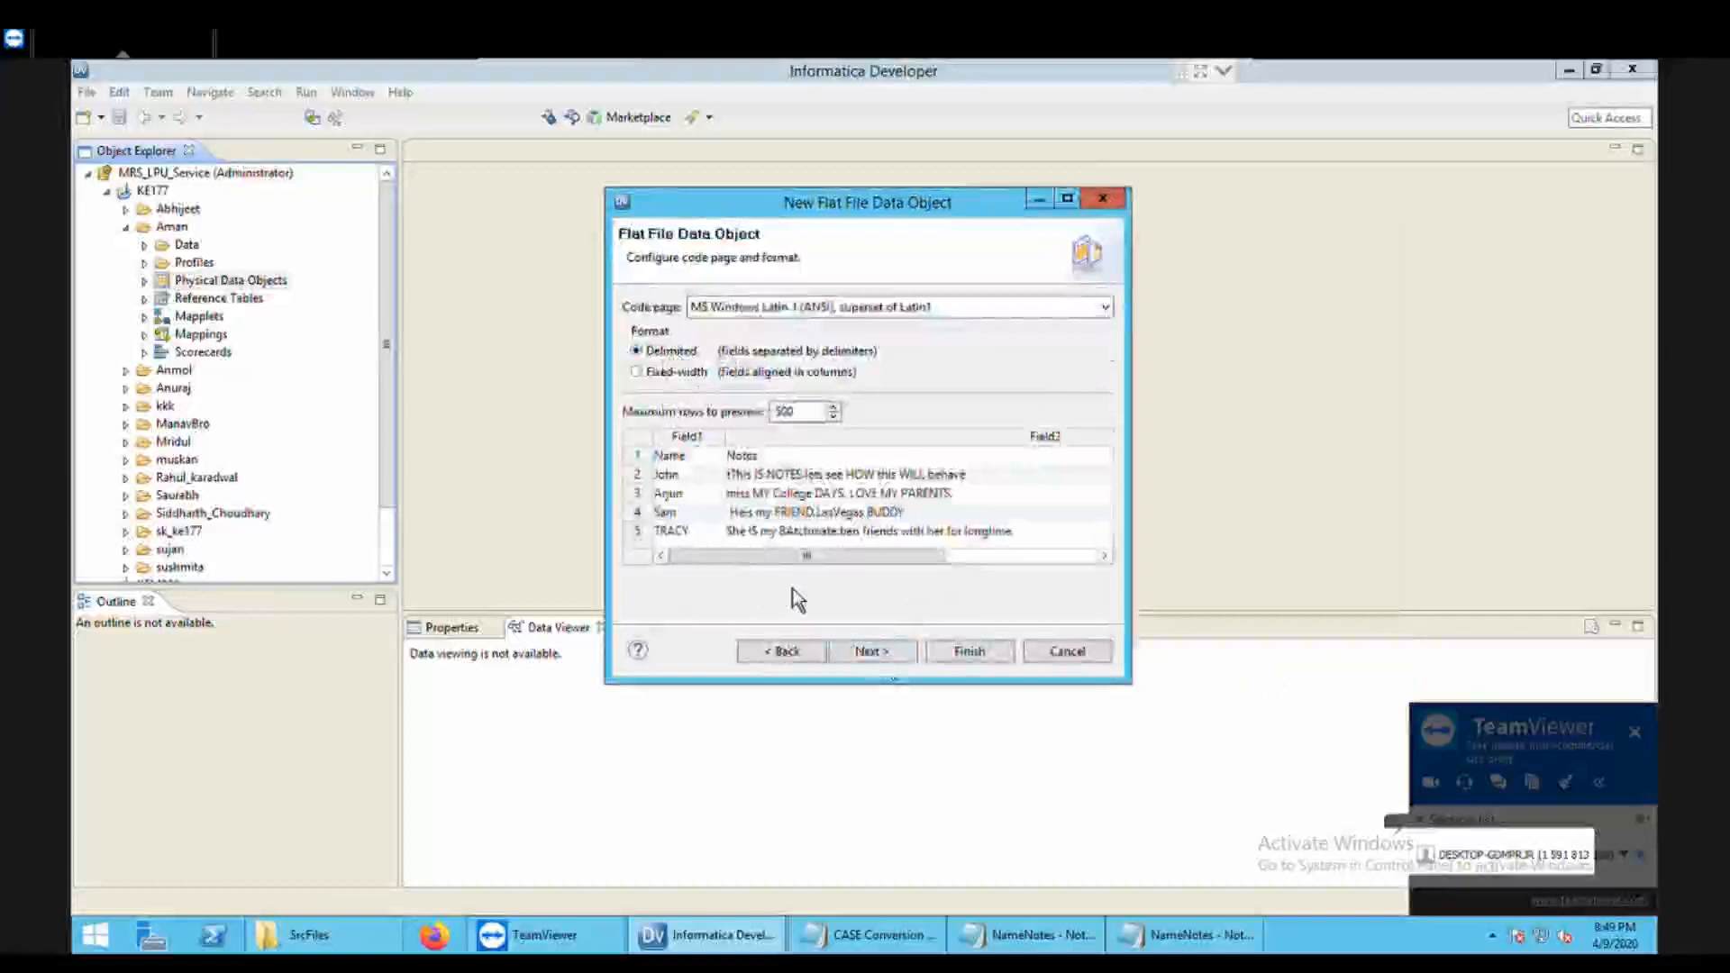
{"action": "left_click", "coordinate": [872, 672]}
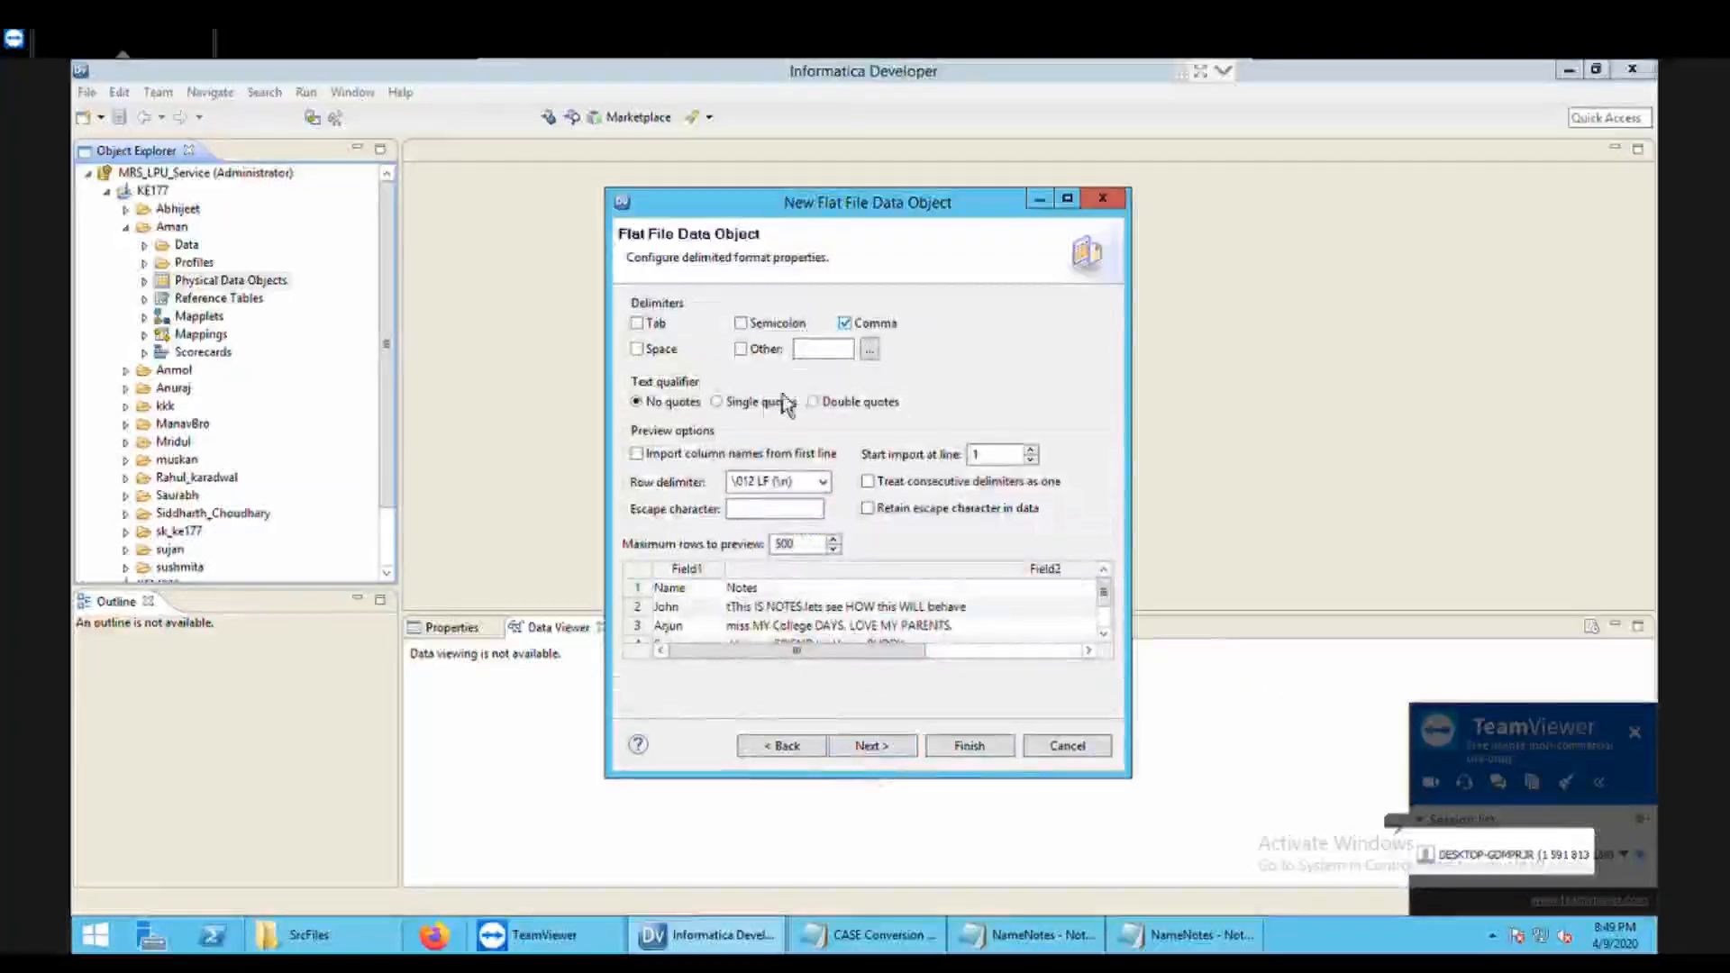
{"action": "left_click", "coordinate": [651, 458]}
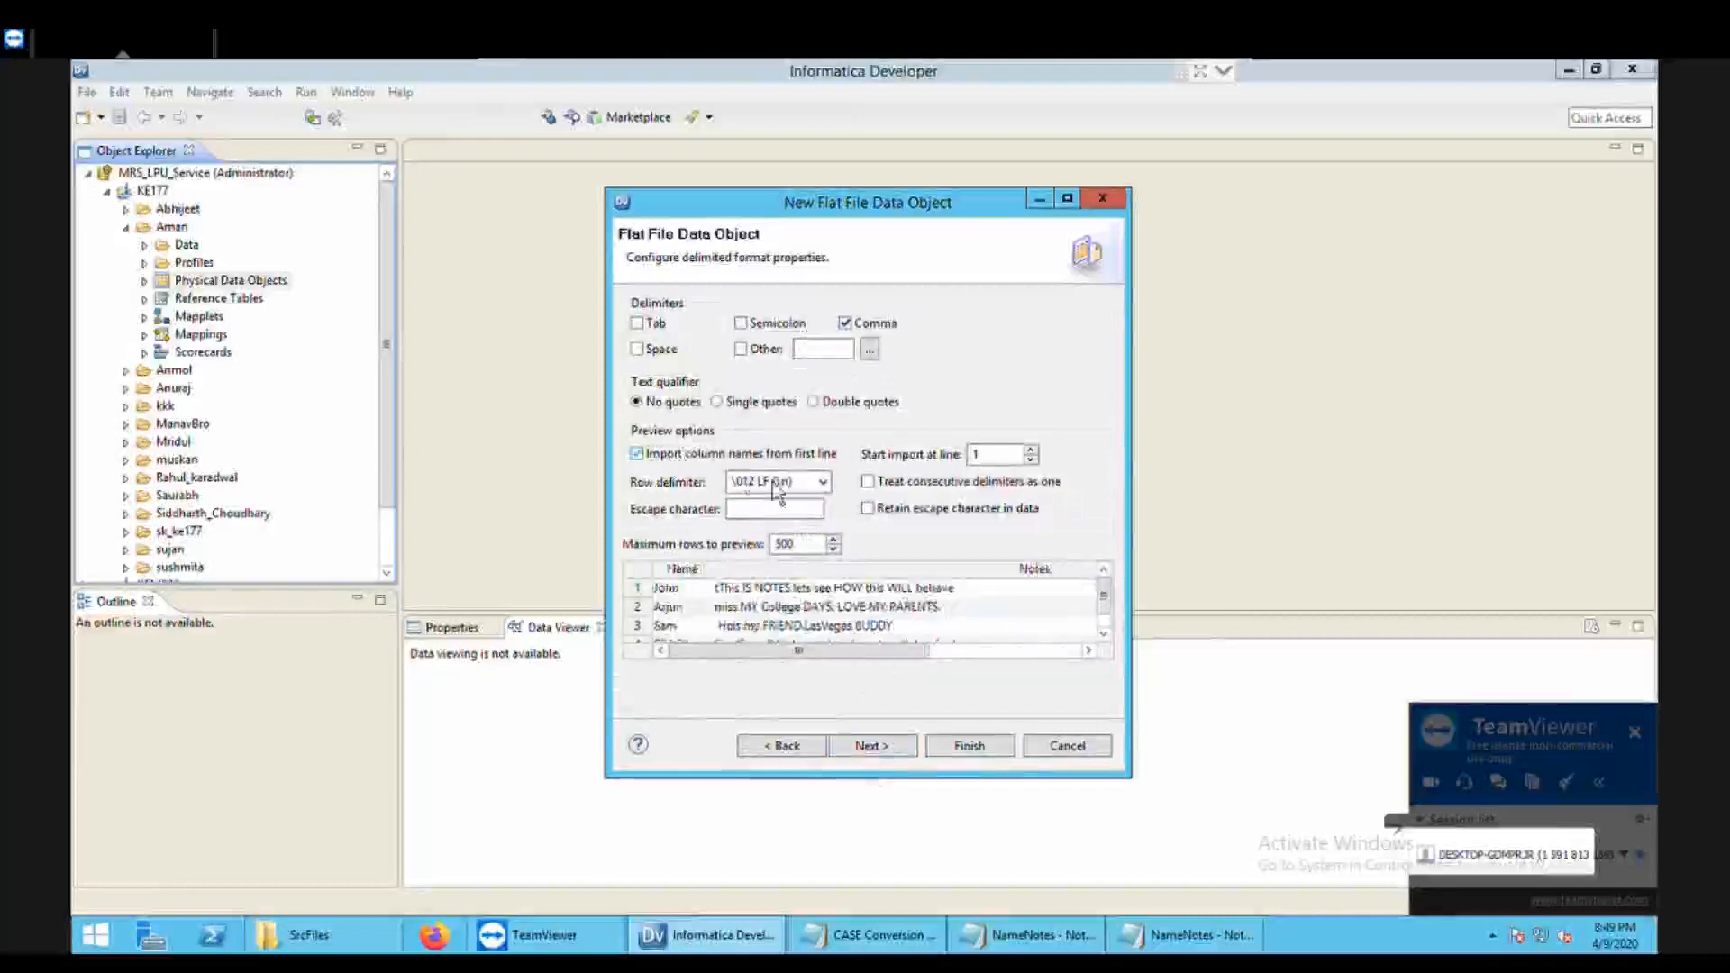
{"action": "left_click", "coordinate": [868, 757]}
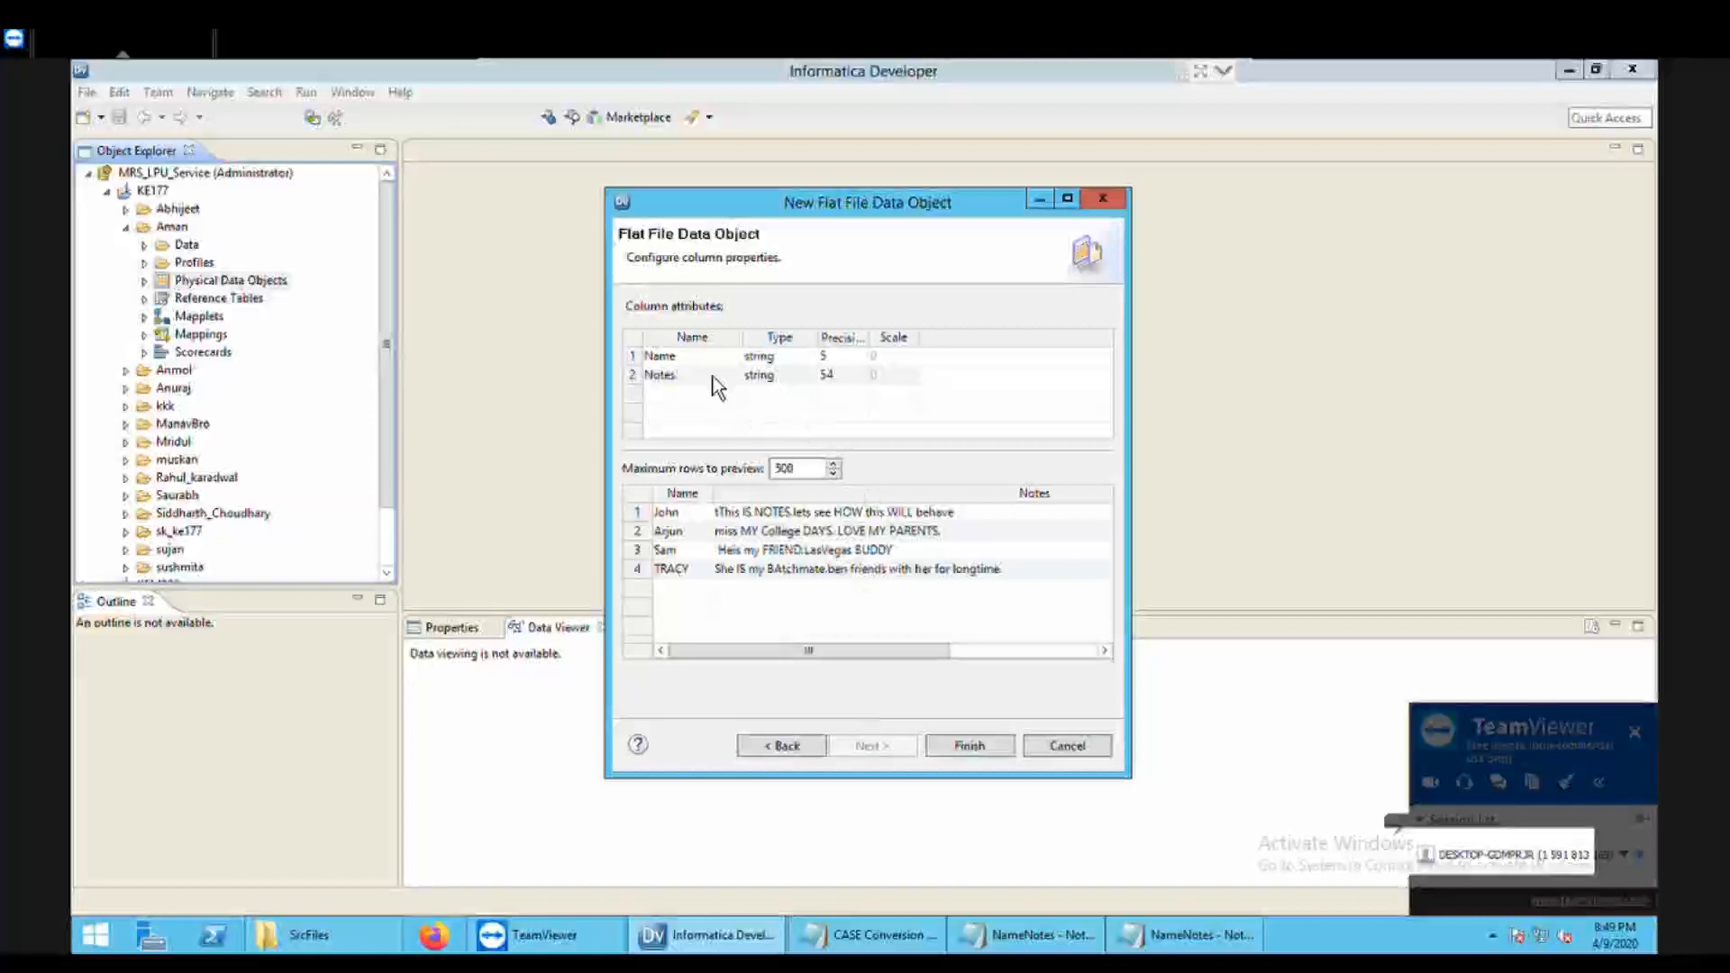
{"action": "left_click", "coordinate": [997, 757]}
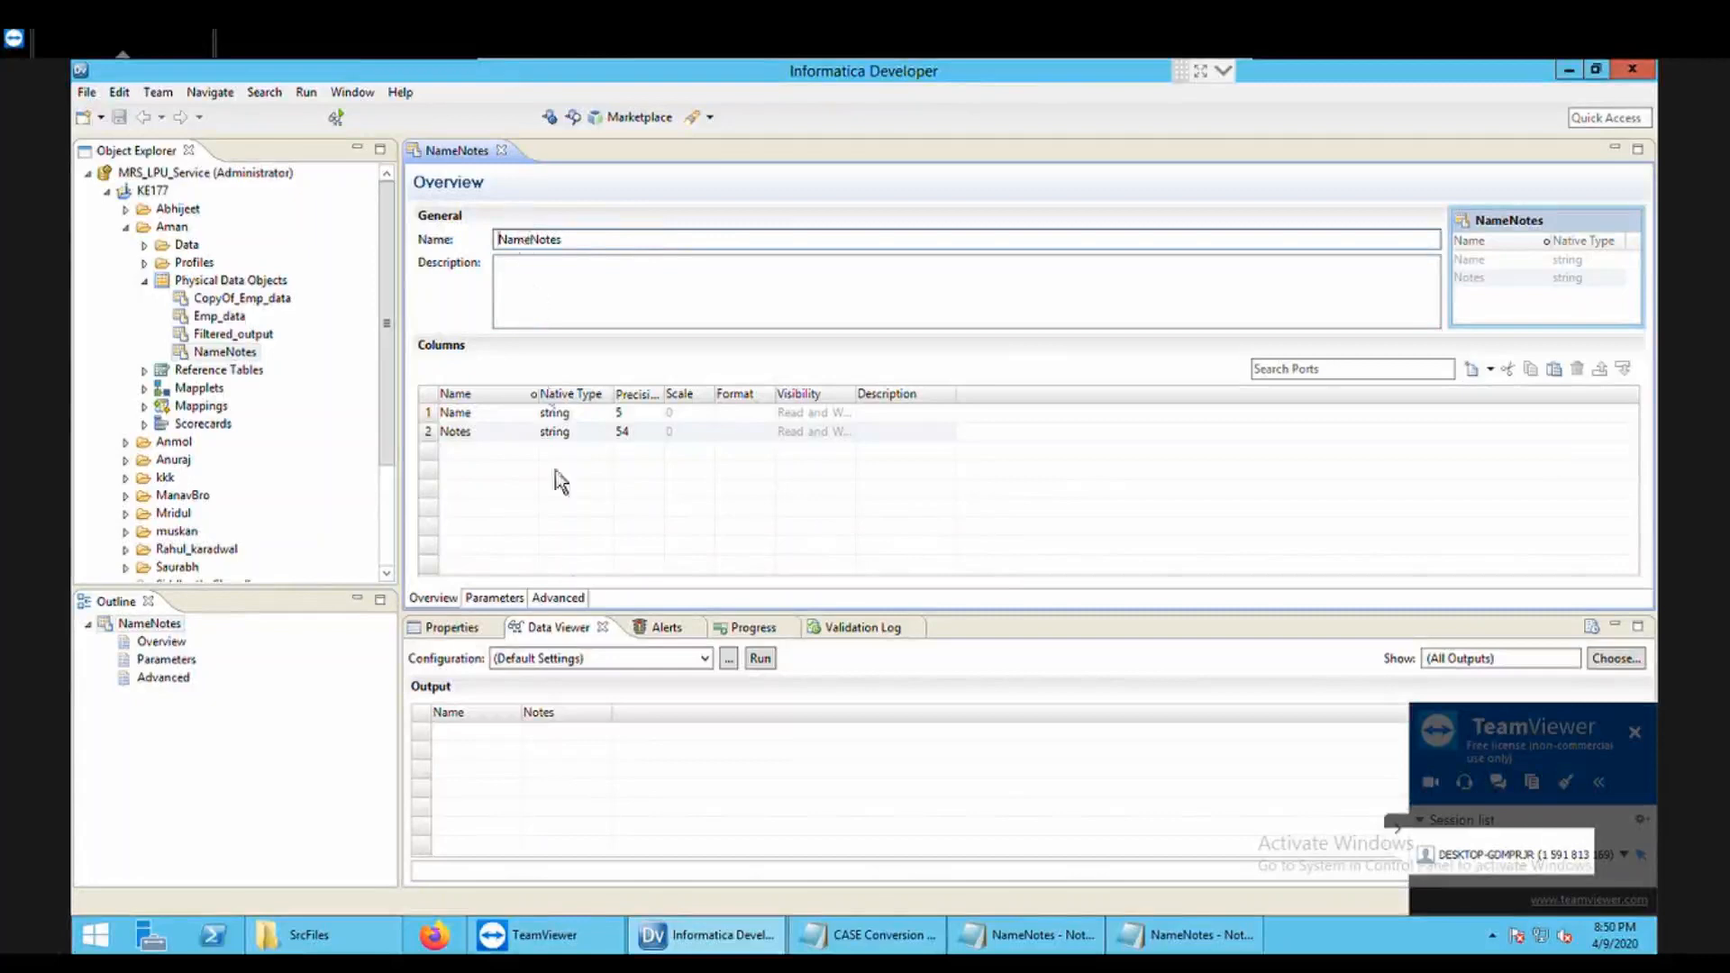
Step: Set the NameNotes run-time read source file directory to C:\Informatica\10.1.1\server\infa_shared\SrcFiles\ in the advanced properties
{"action": "left_click", "coordinate": [566, 599]}
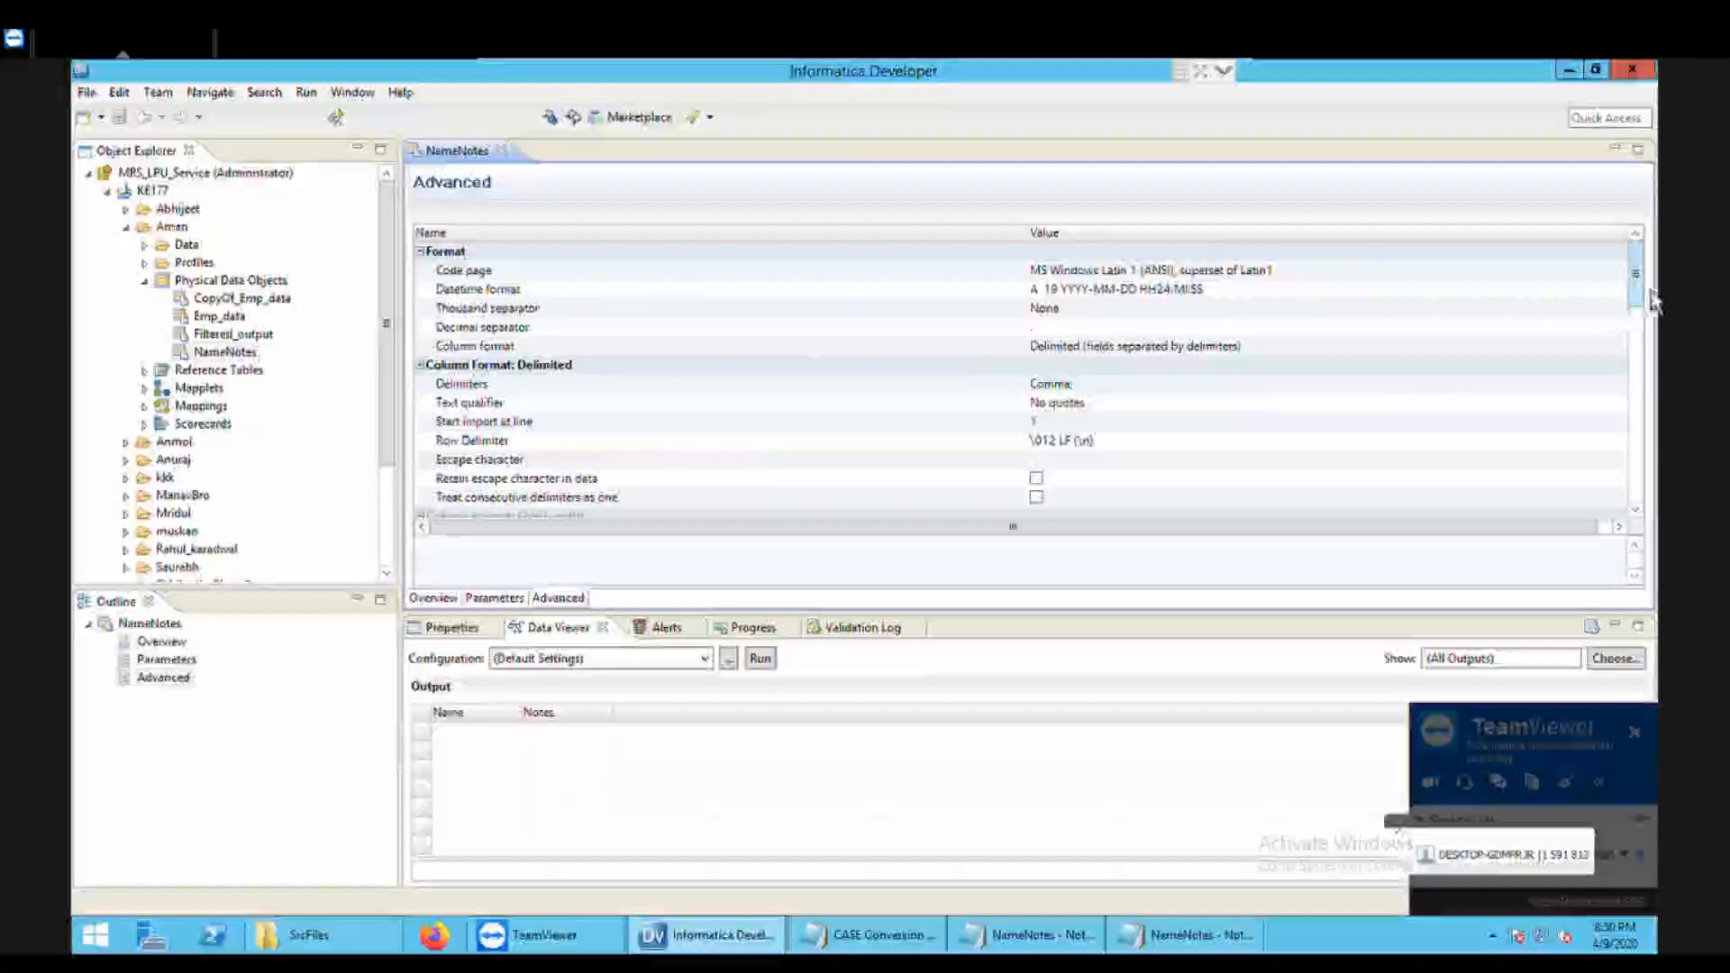
{"action": "left_click_drag", "start_coordinate": [1651, 302], "coordinate": [1654, 406]}
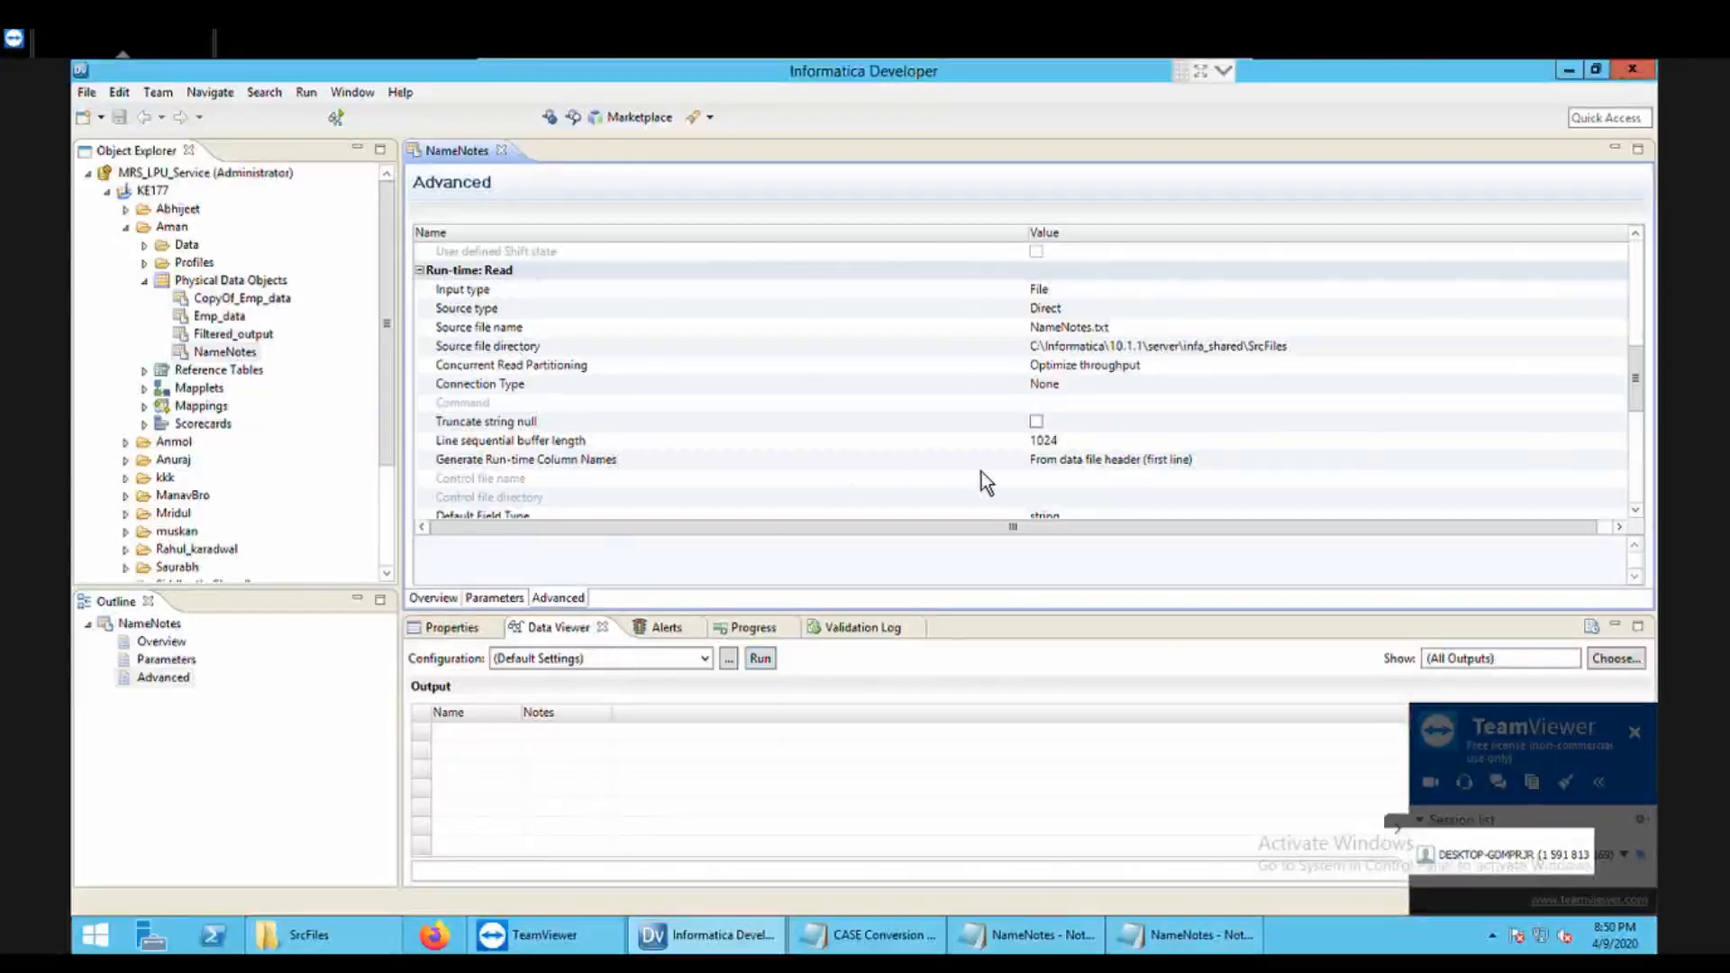
{"action": "left_click", "coordinate": [1047, 354]}
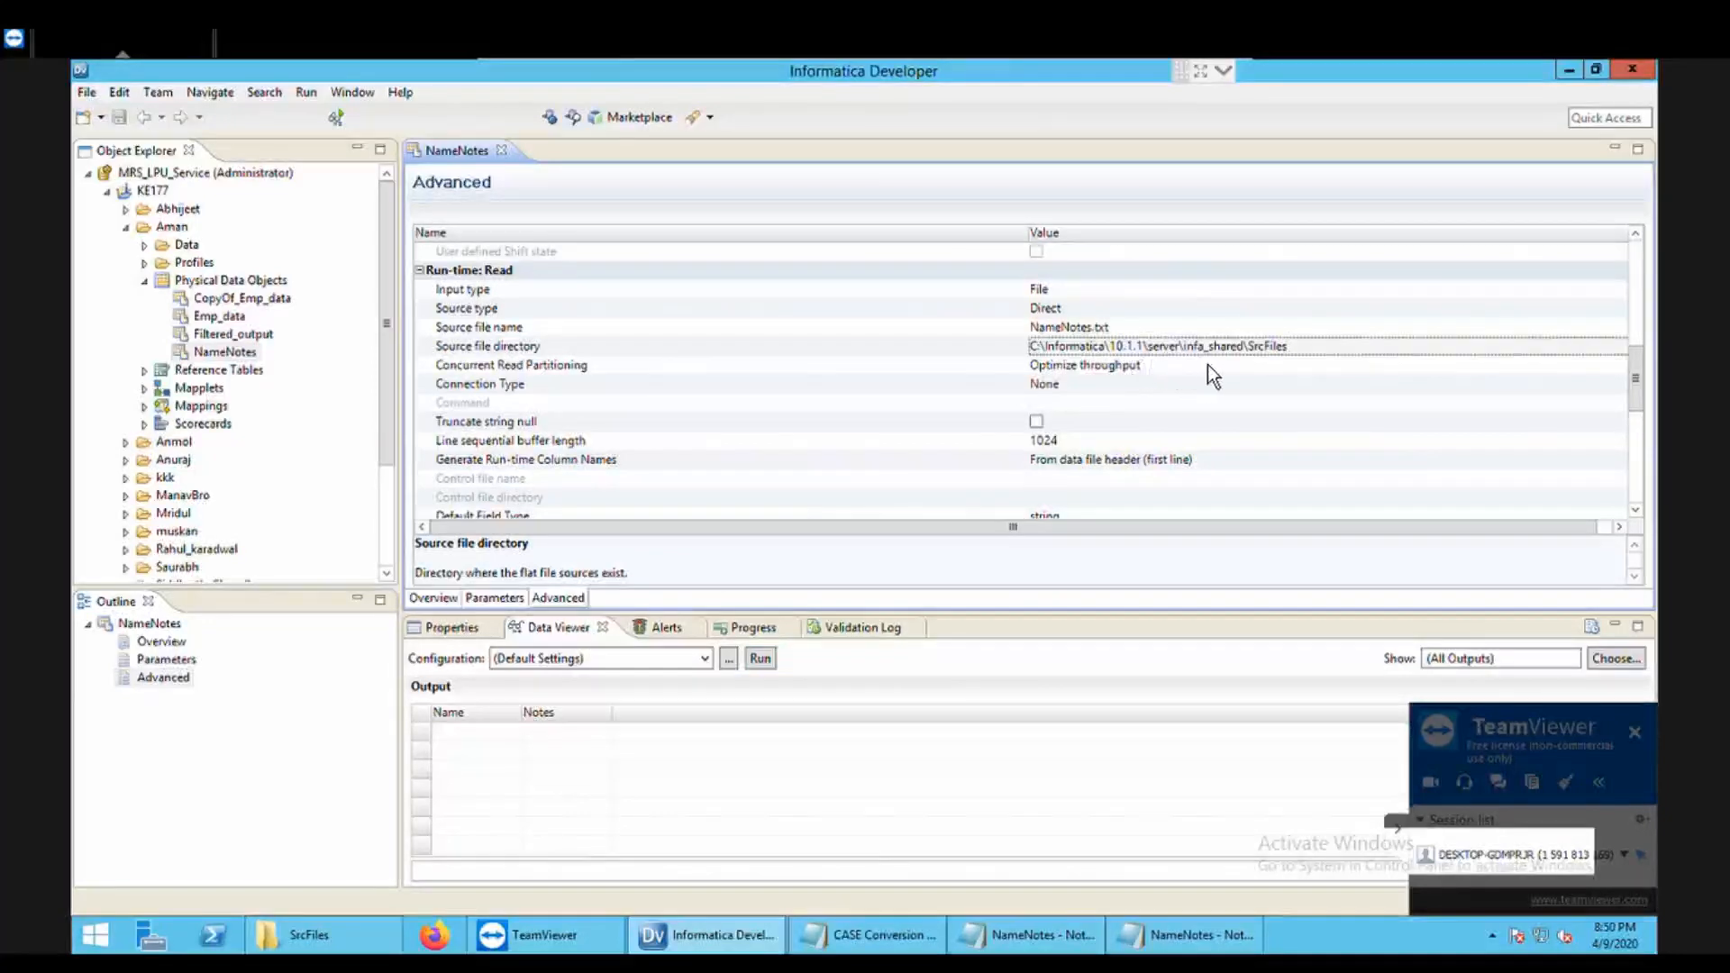
{"action": "left_click", "coordinate": [1299, 363]}
{"action": "left_click", "coordinate": [1300, 362]}
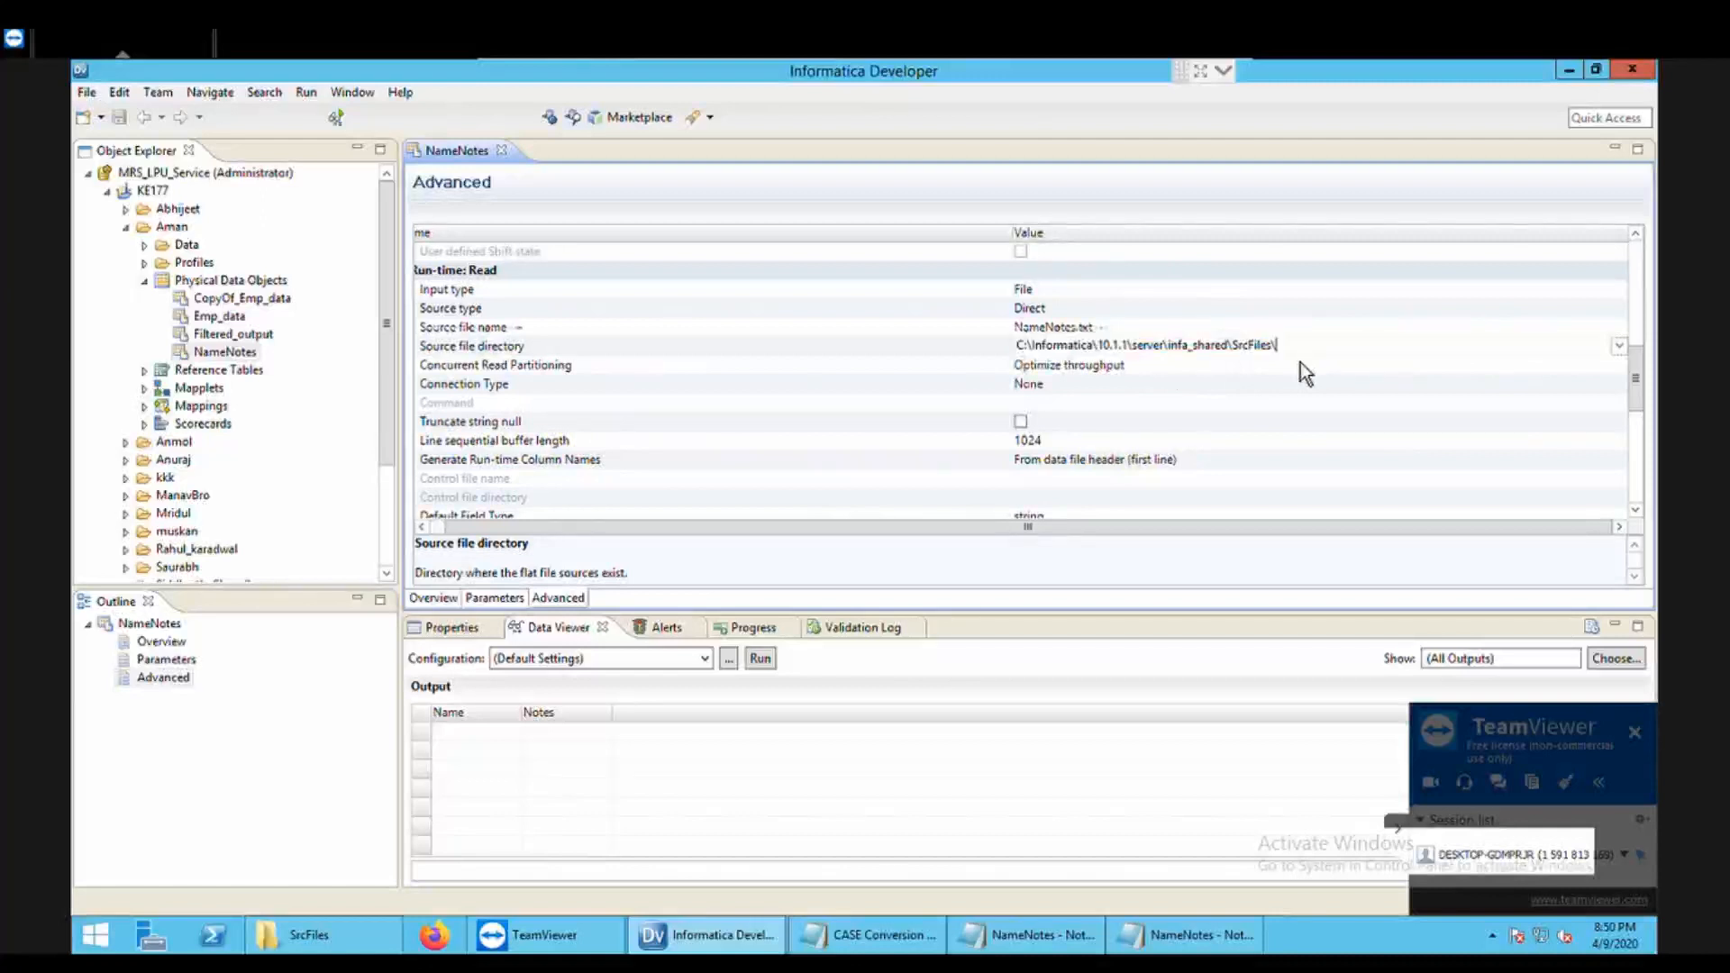
{"action": "left_click", "coordinate": [1144, 346]}
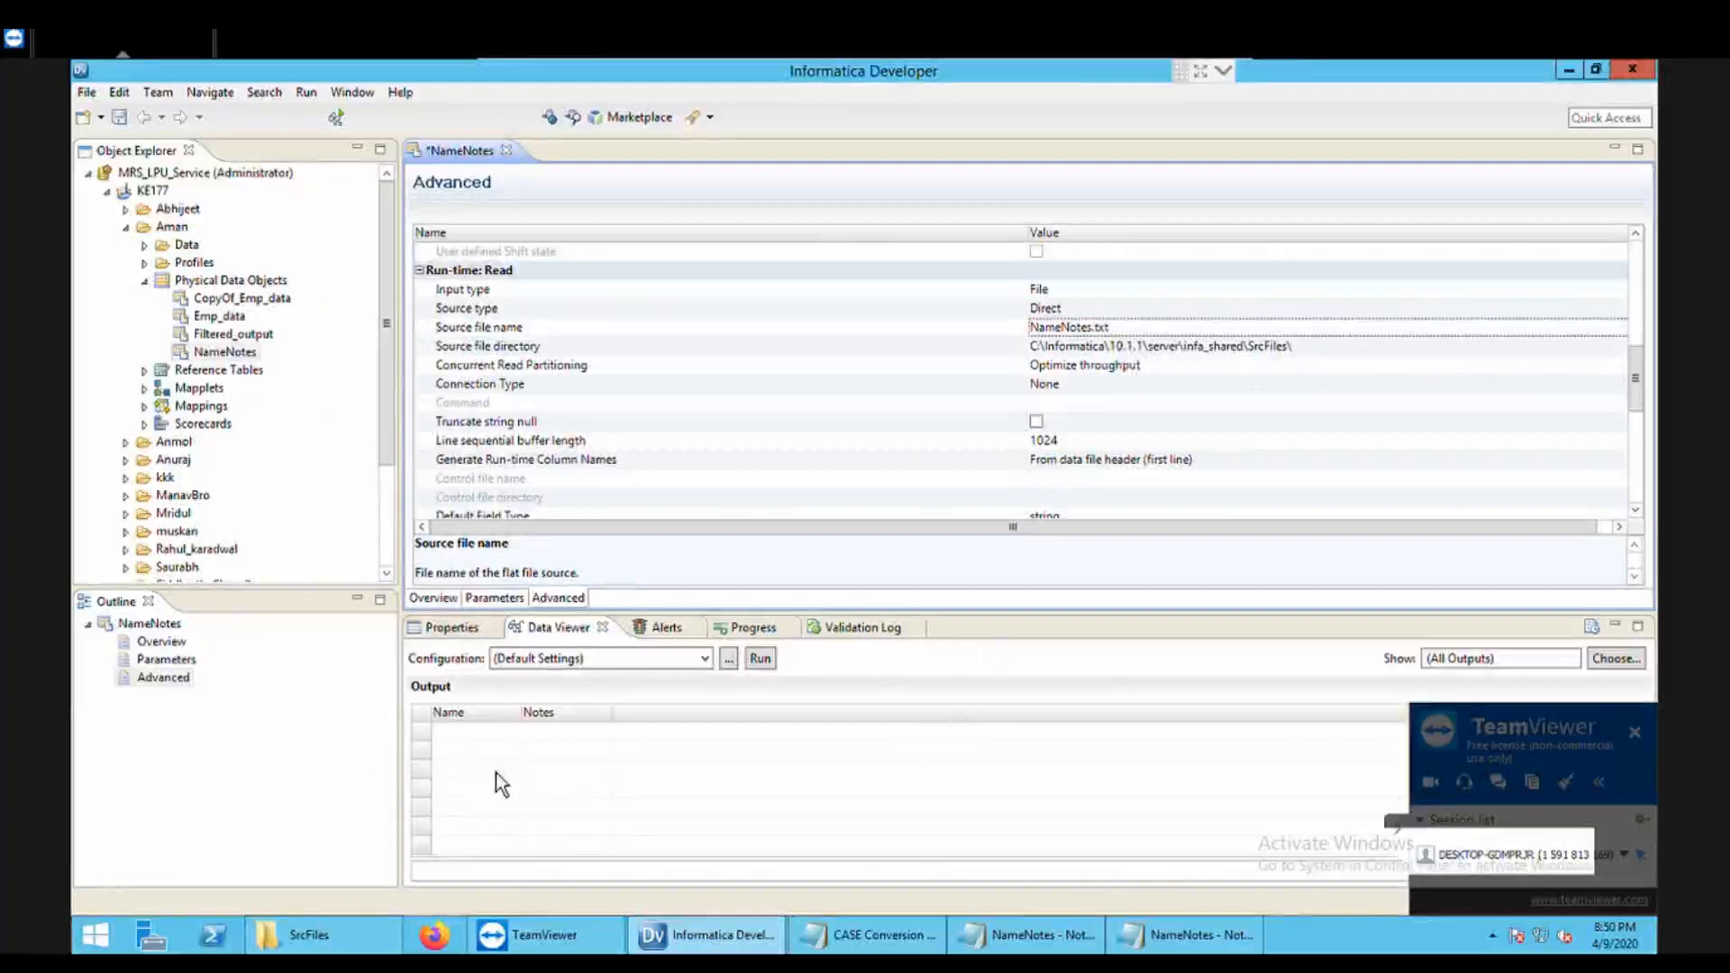
Step: Save the NameNotes data object and run its data preview, widening the Notes column to fit the full text
{"action": "key", "text": "ctrl+s"}
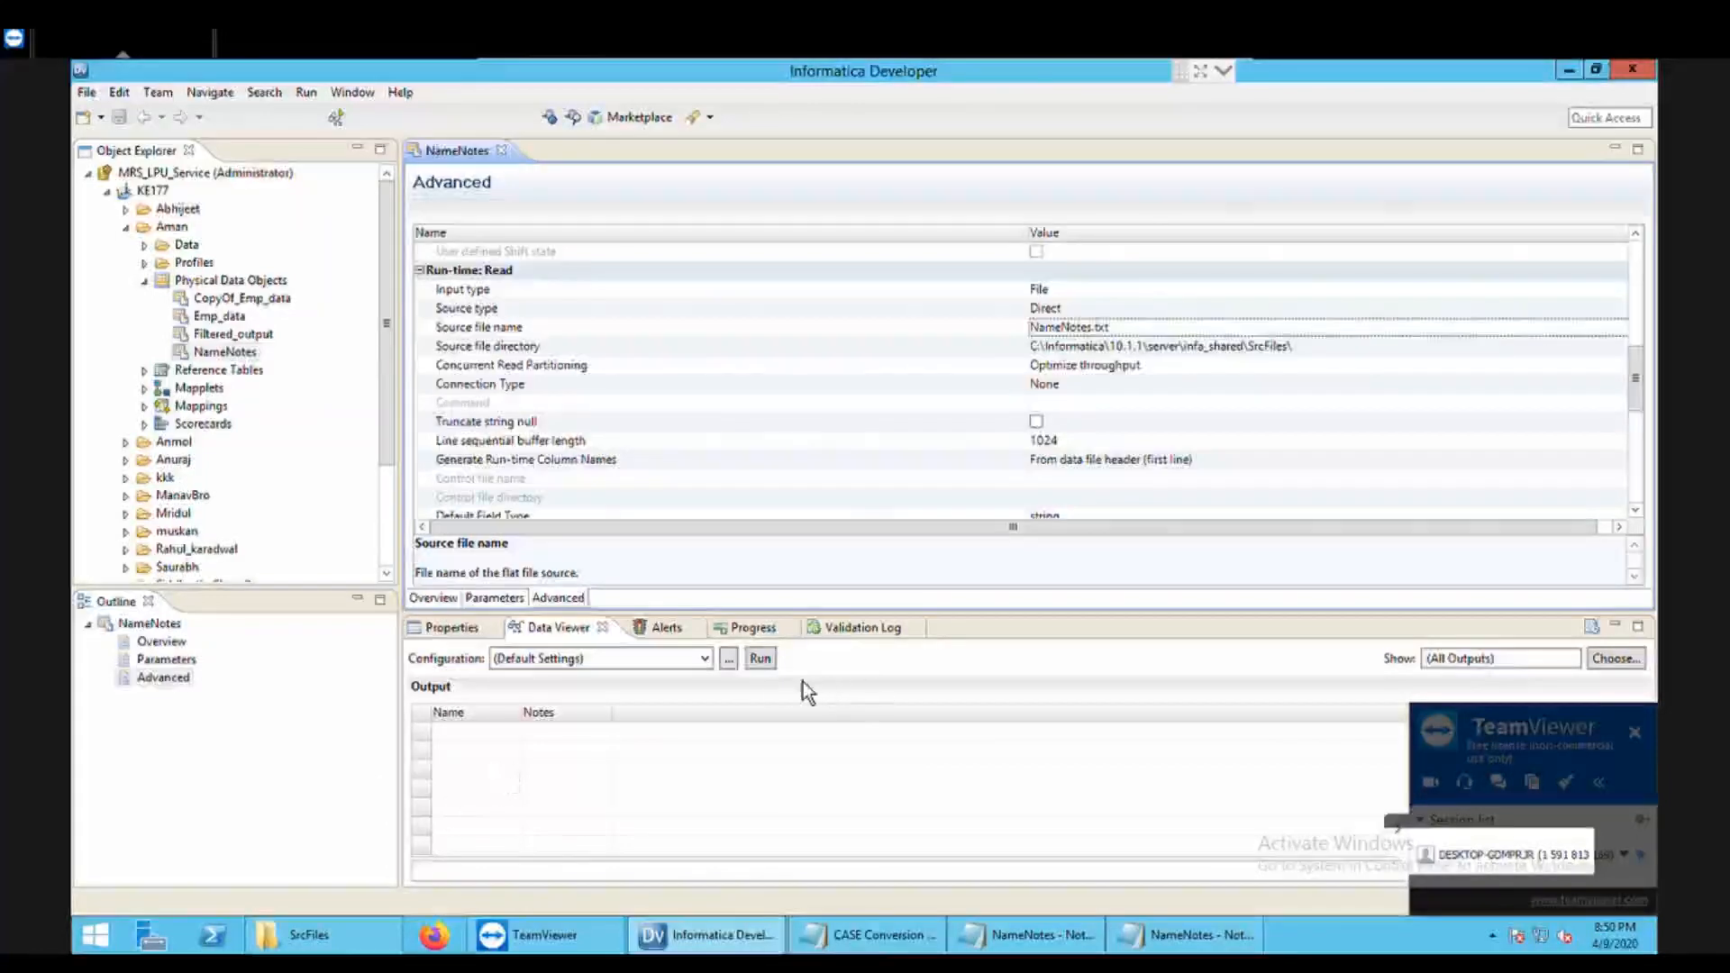
{"action": "left_click", "coordinate": [771, 674]}
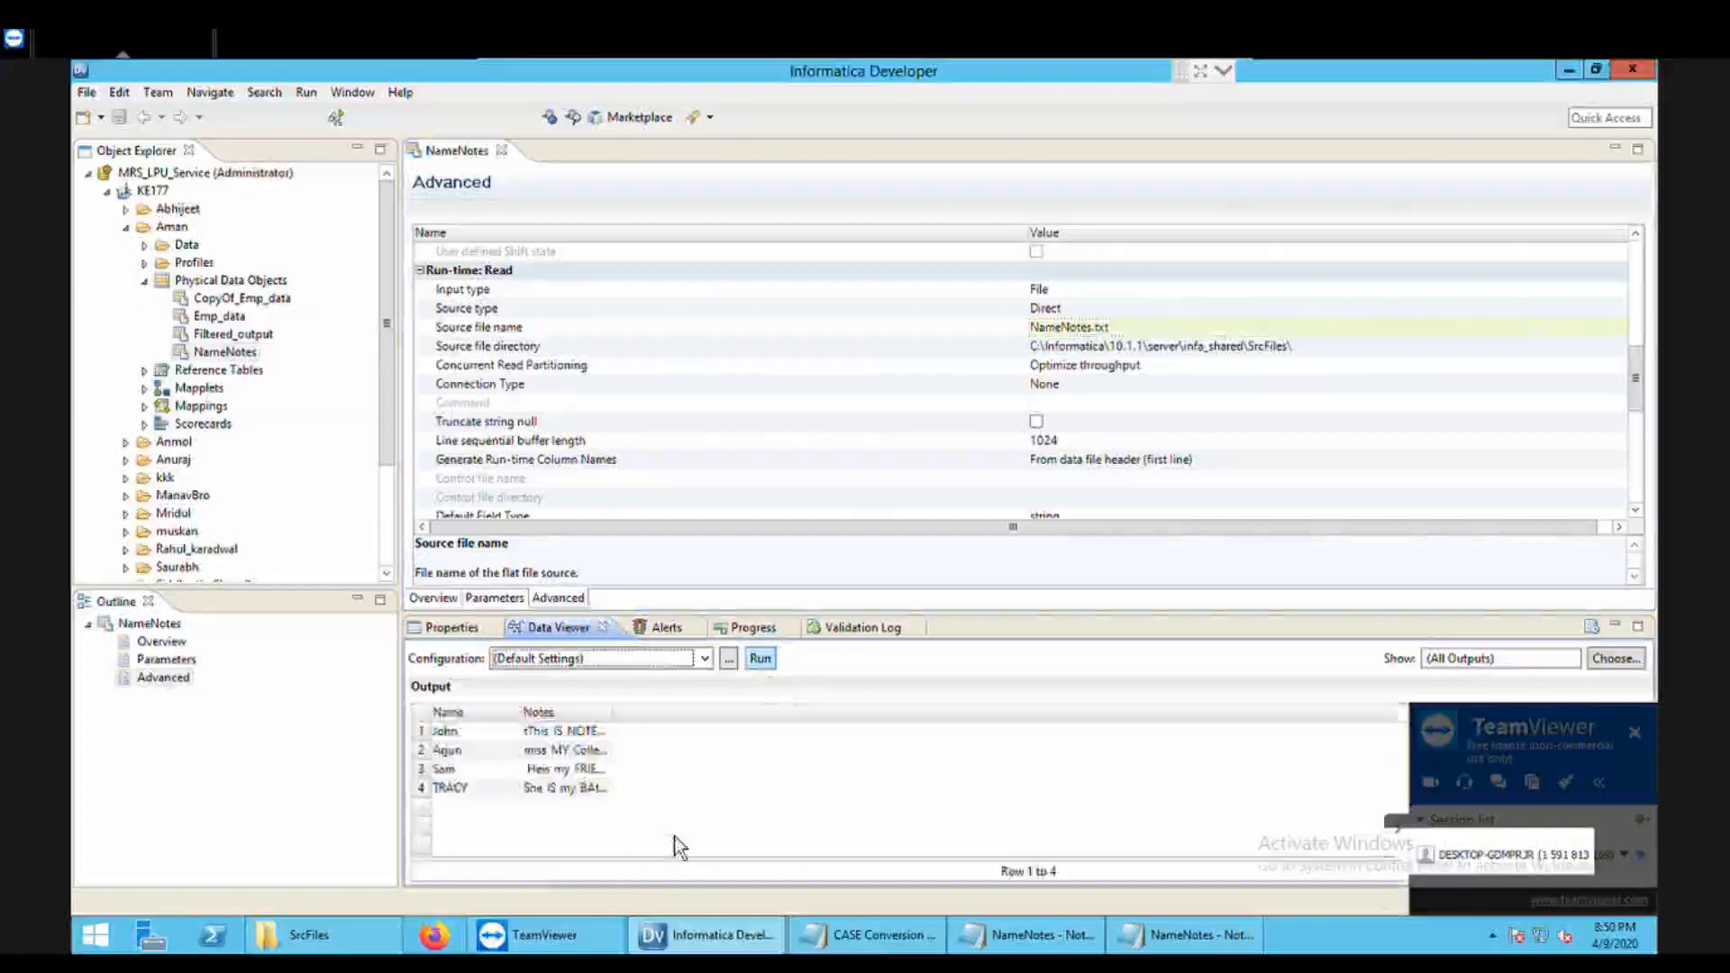
{"action": "double_click", "coordinate": [623, 727]}
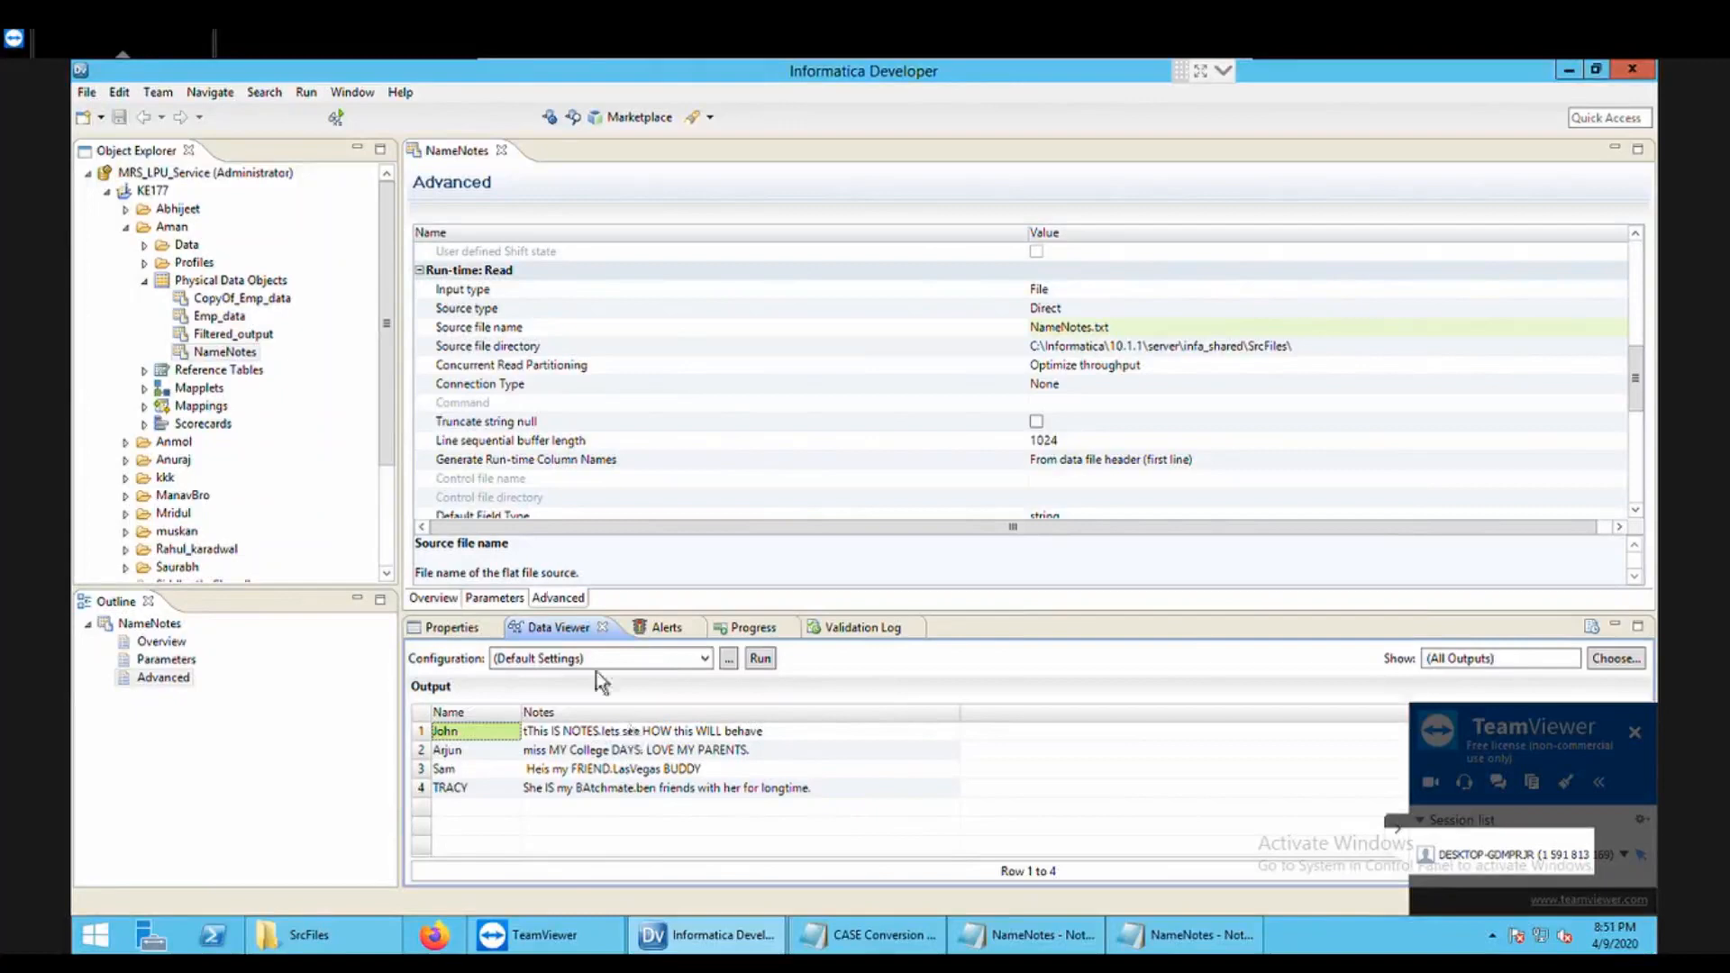
Step: Create a mapping named Case_Conversion_Mapping in the folder that holds the NameNotes data object
{"action": "right_click", "coordinate": [178, 225]}
{"action": "mouse_move", "coordinate": [262, 237]}
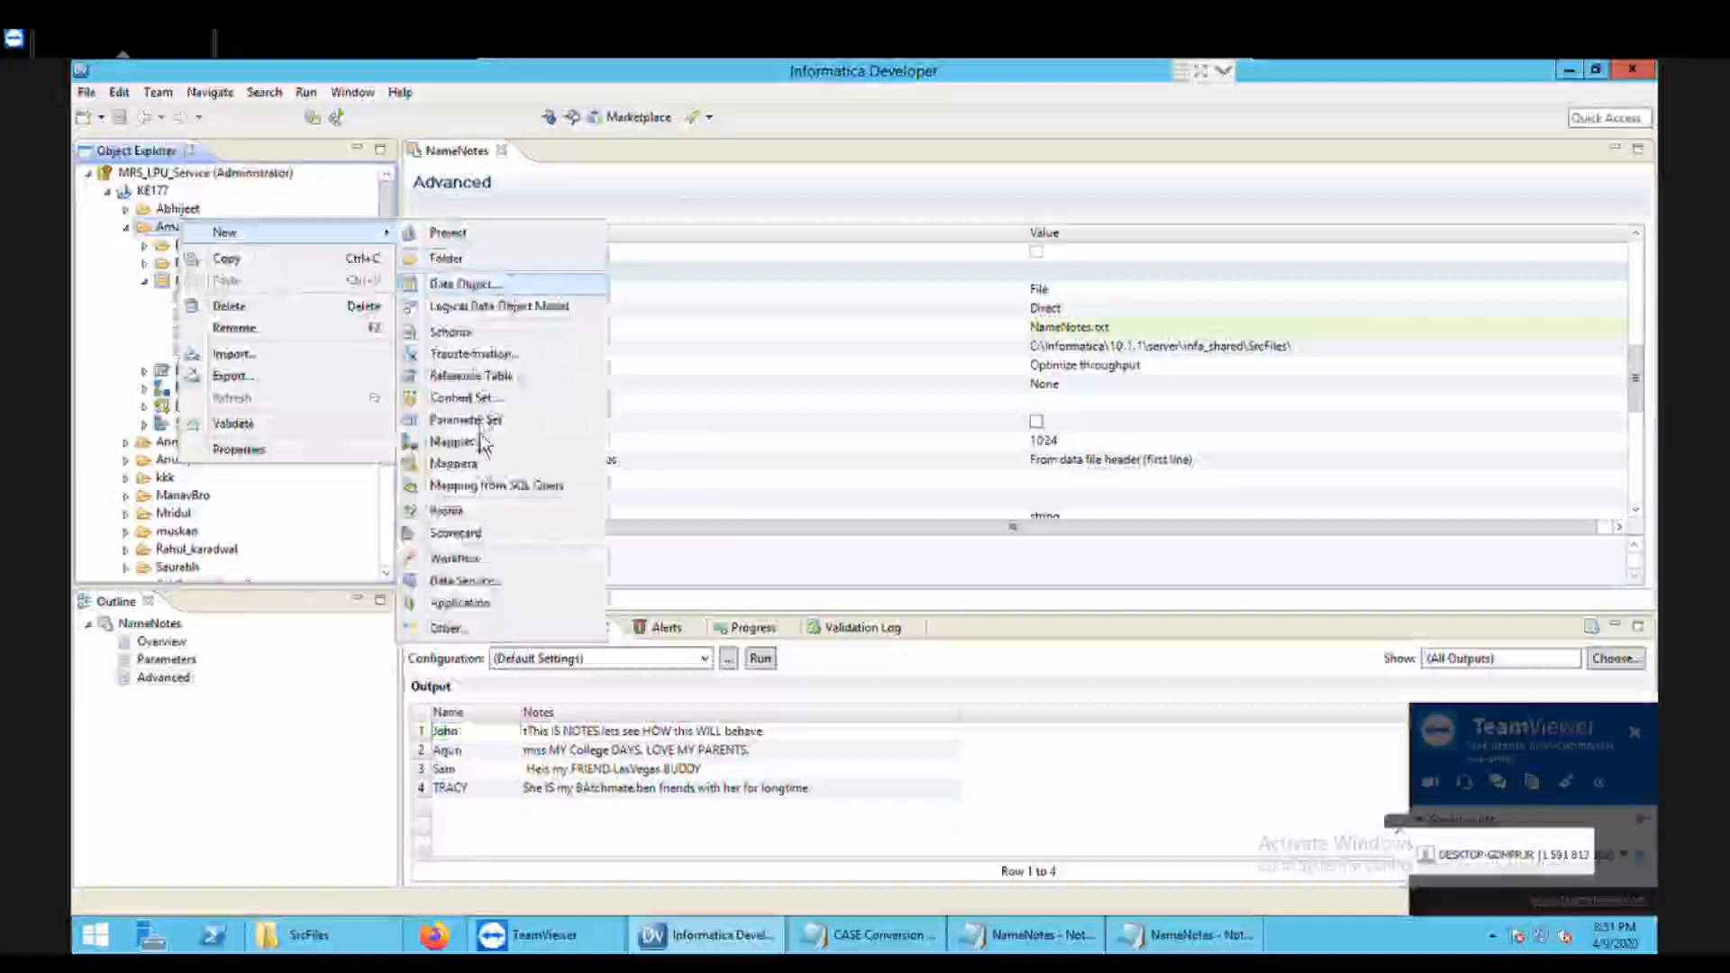
{"action": "left_click", "coordinate": [460, 463]}
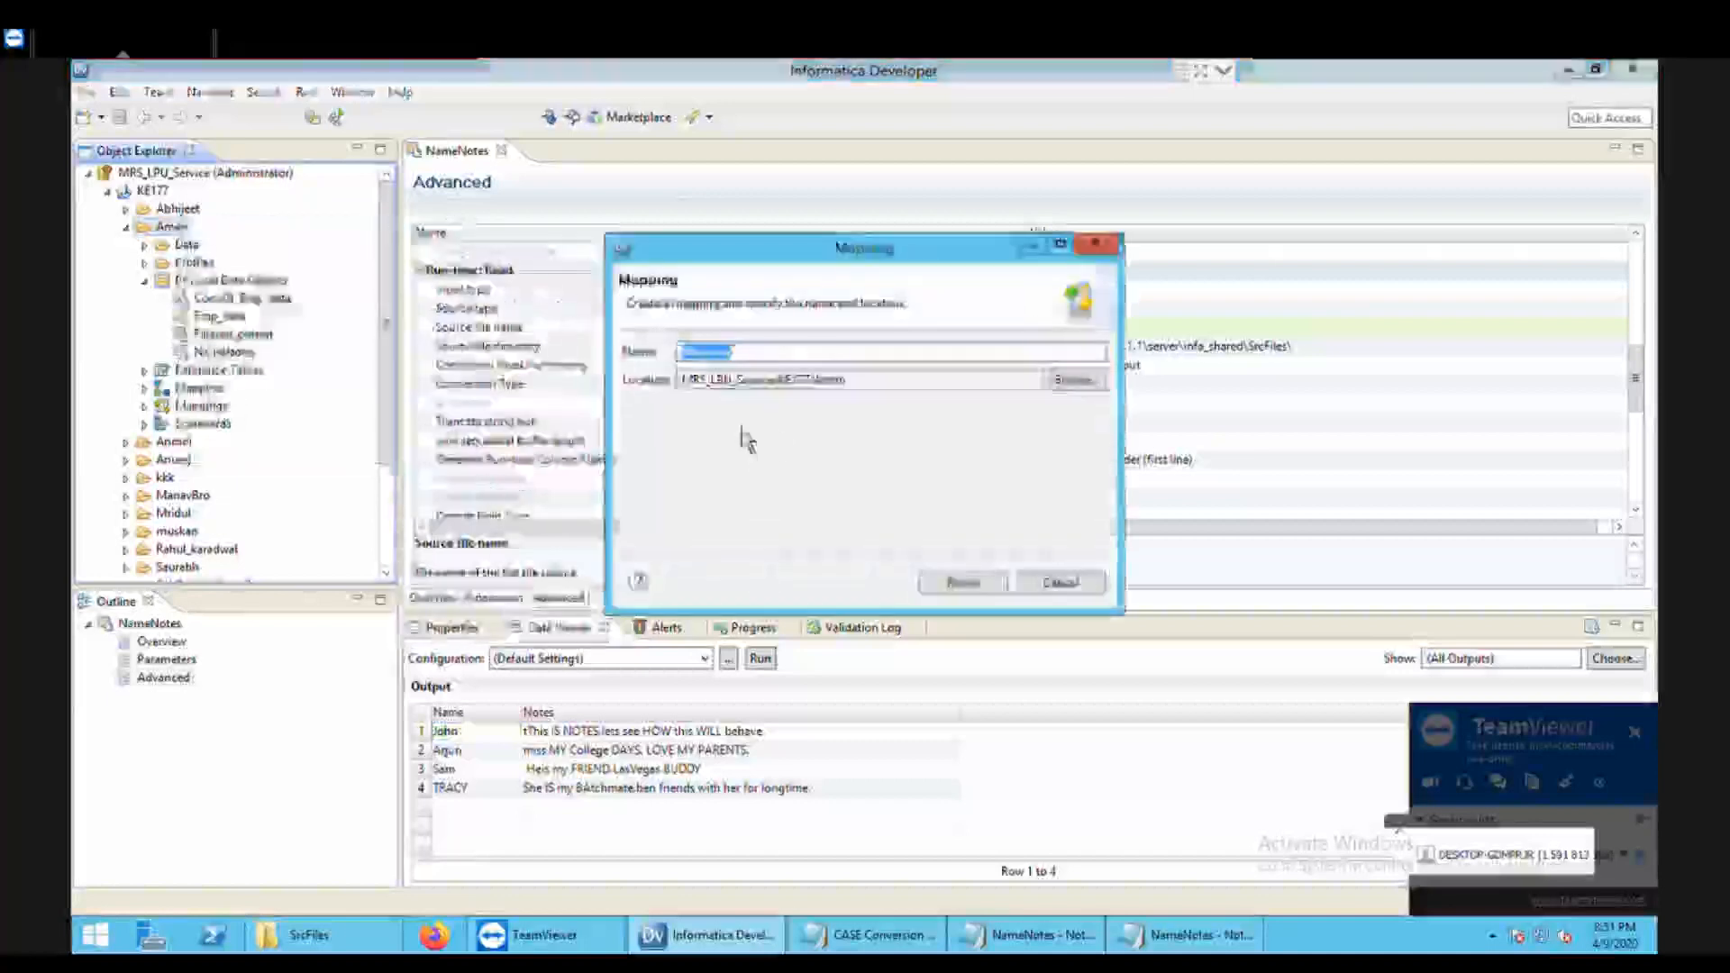
{"action": "left_click", "coordinate": [696, 360]}
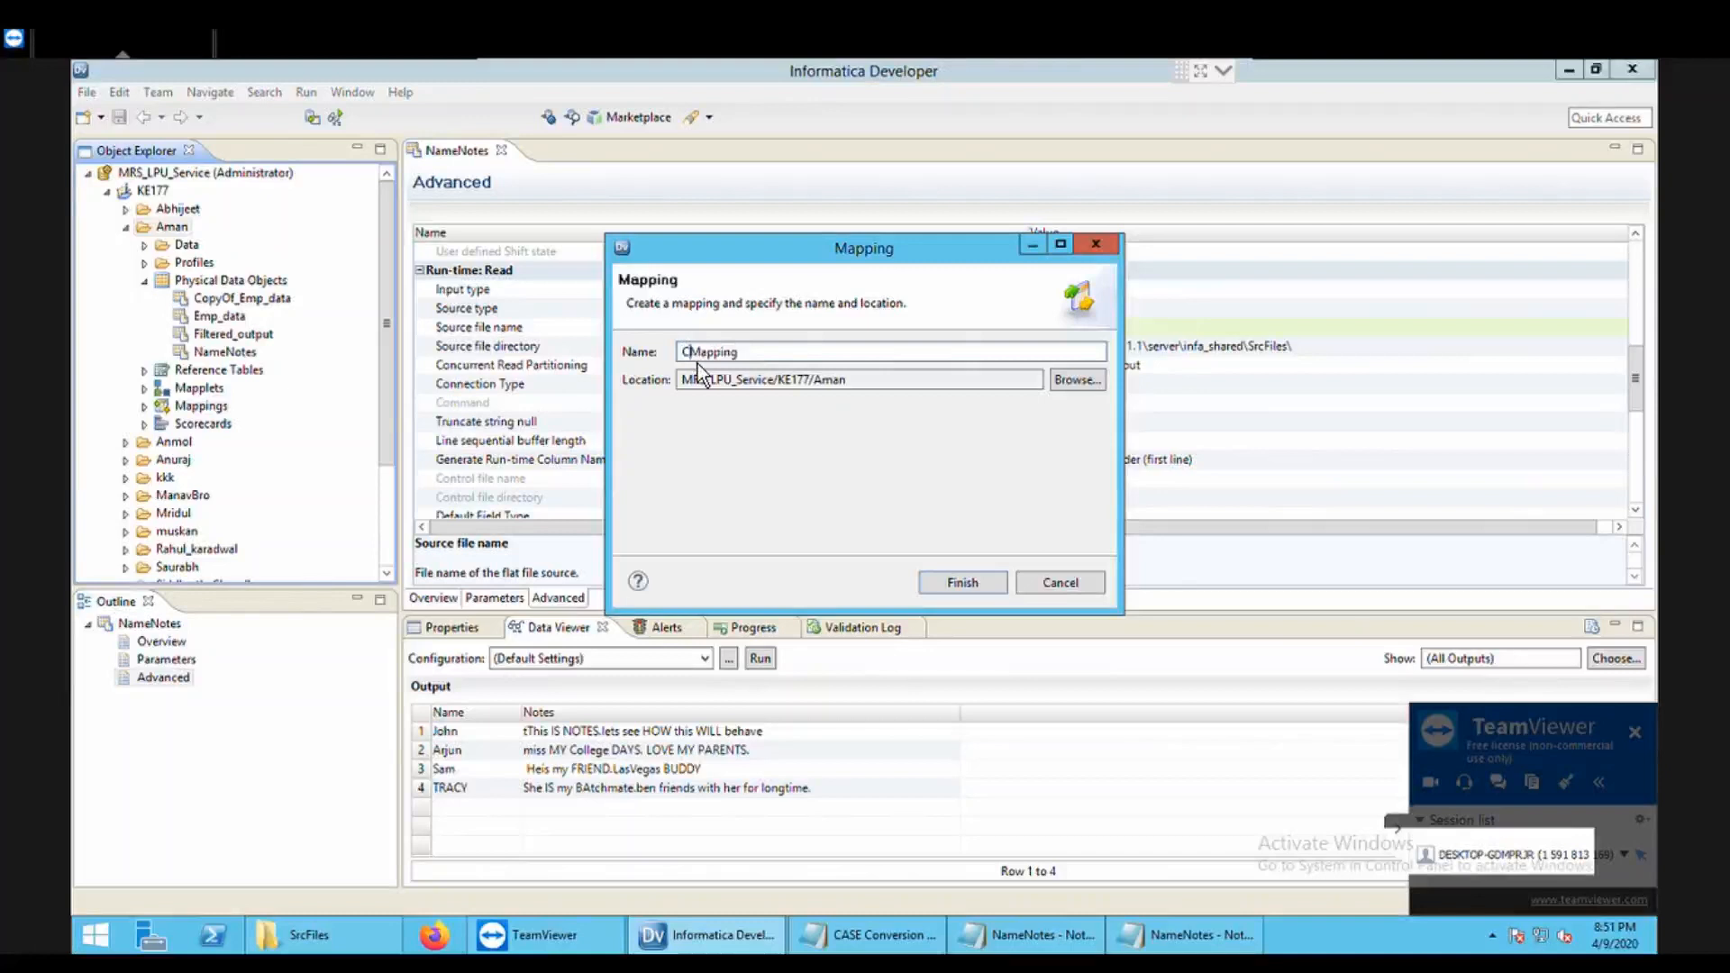
{"action": "type", "text": "Case"}
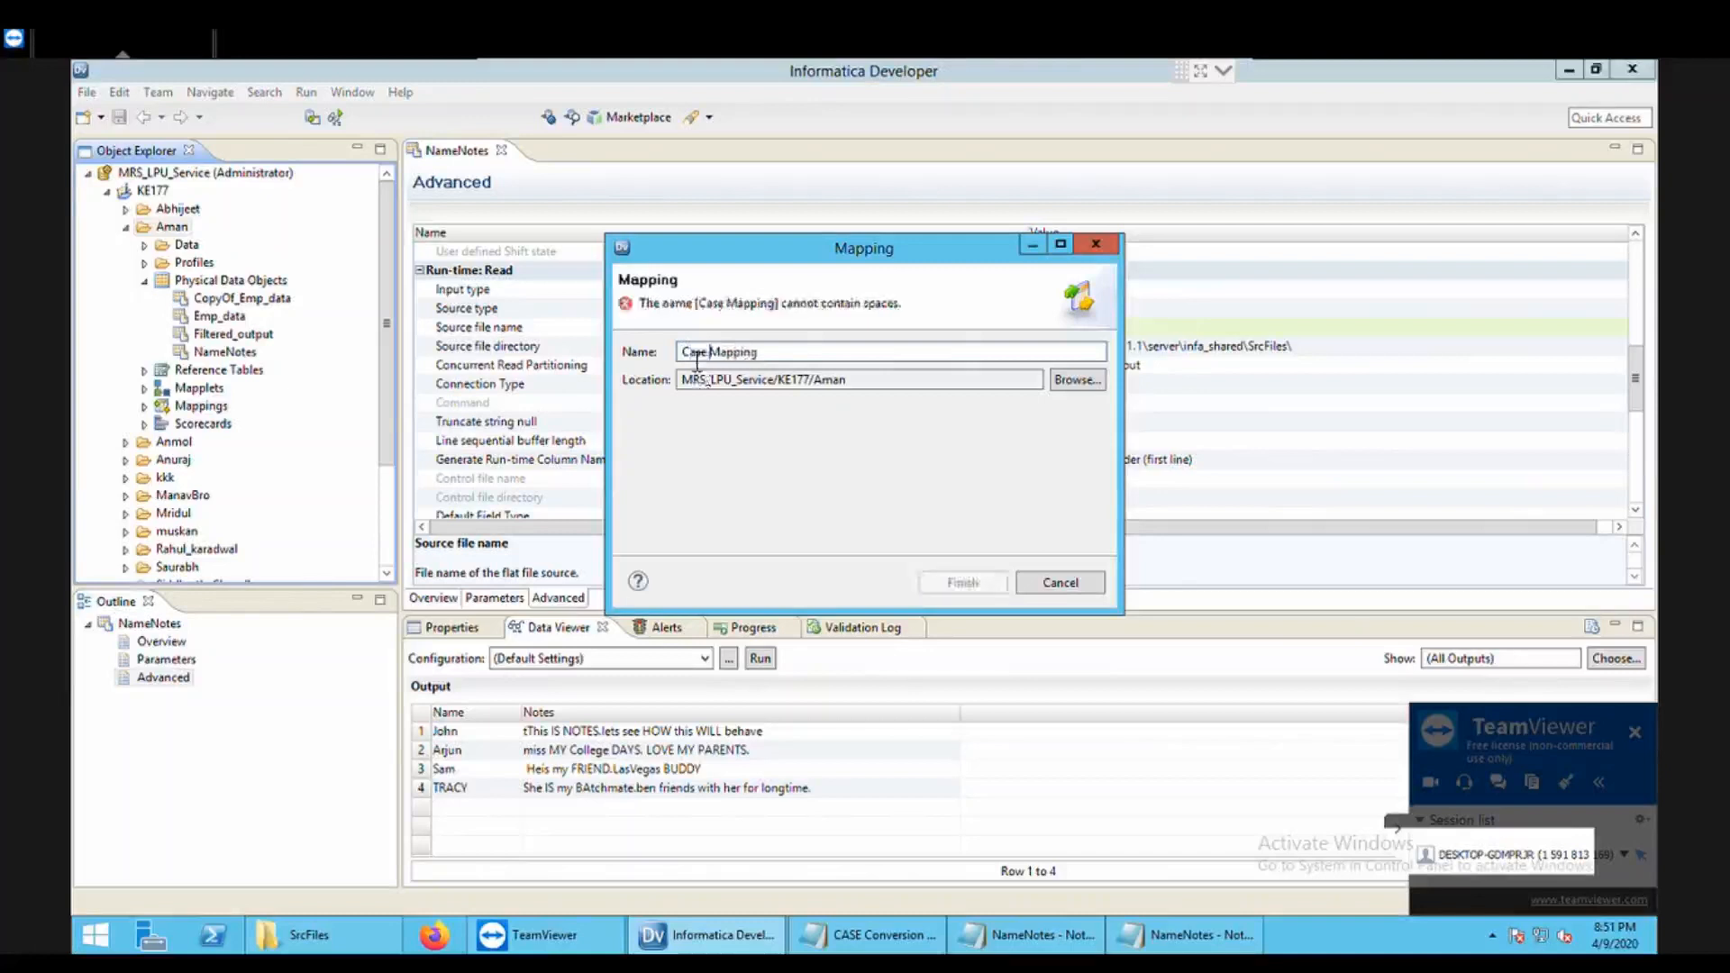
{"action": "key", "text": "BackSpace"}
{"action": "type", "text": "-Conver"}
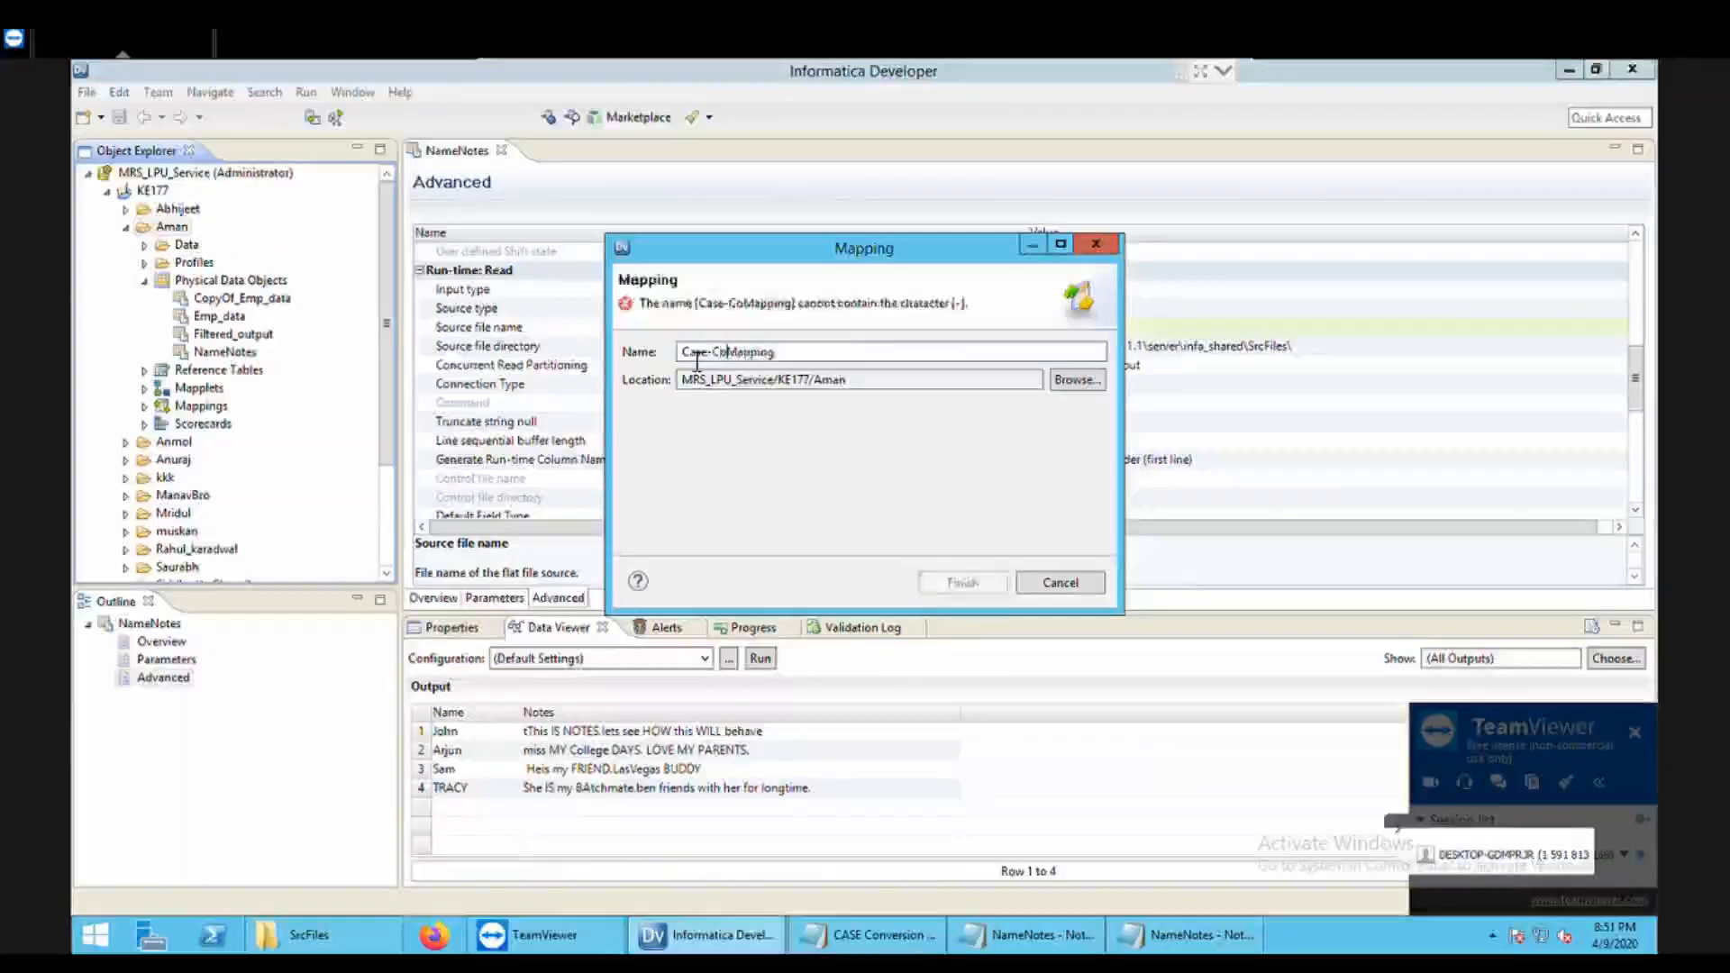
{"action": "type", "text": "sion)_"}
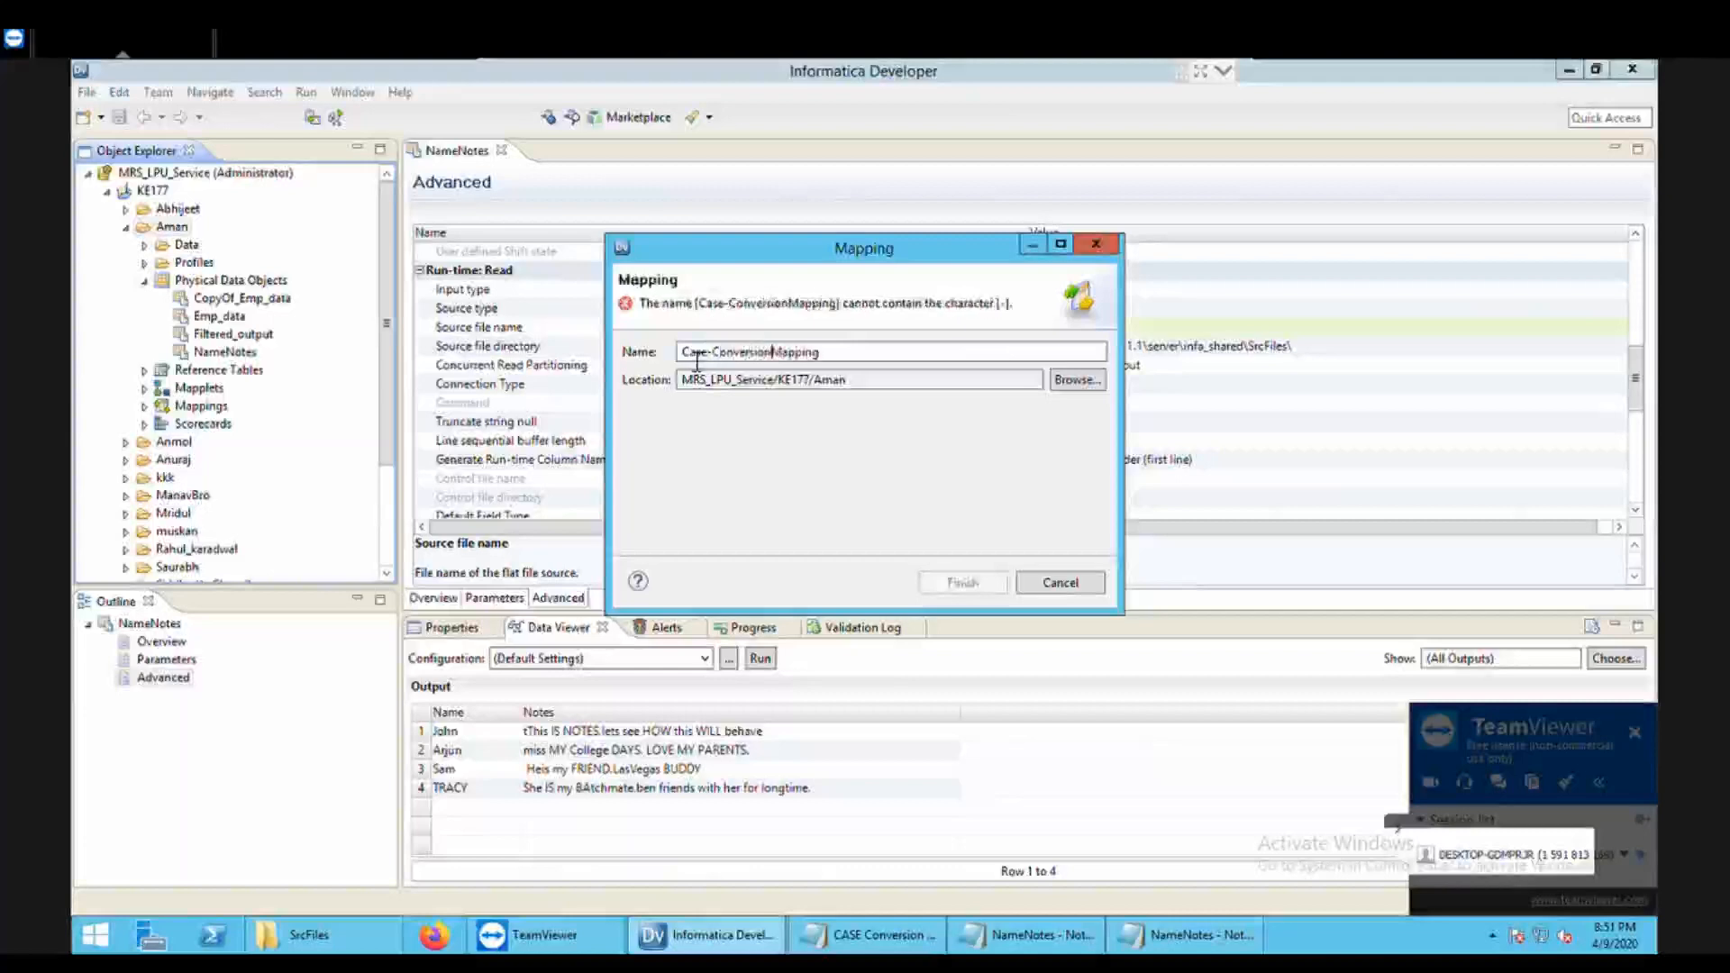
{"action": "key", "text": "BackSpace"}
{"action": "key", "text": "BackSpace"}
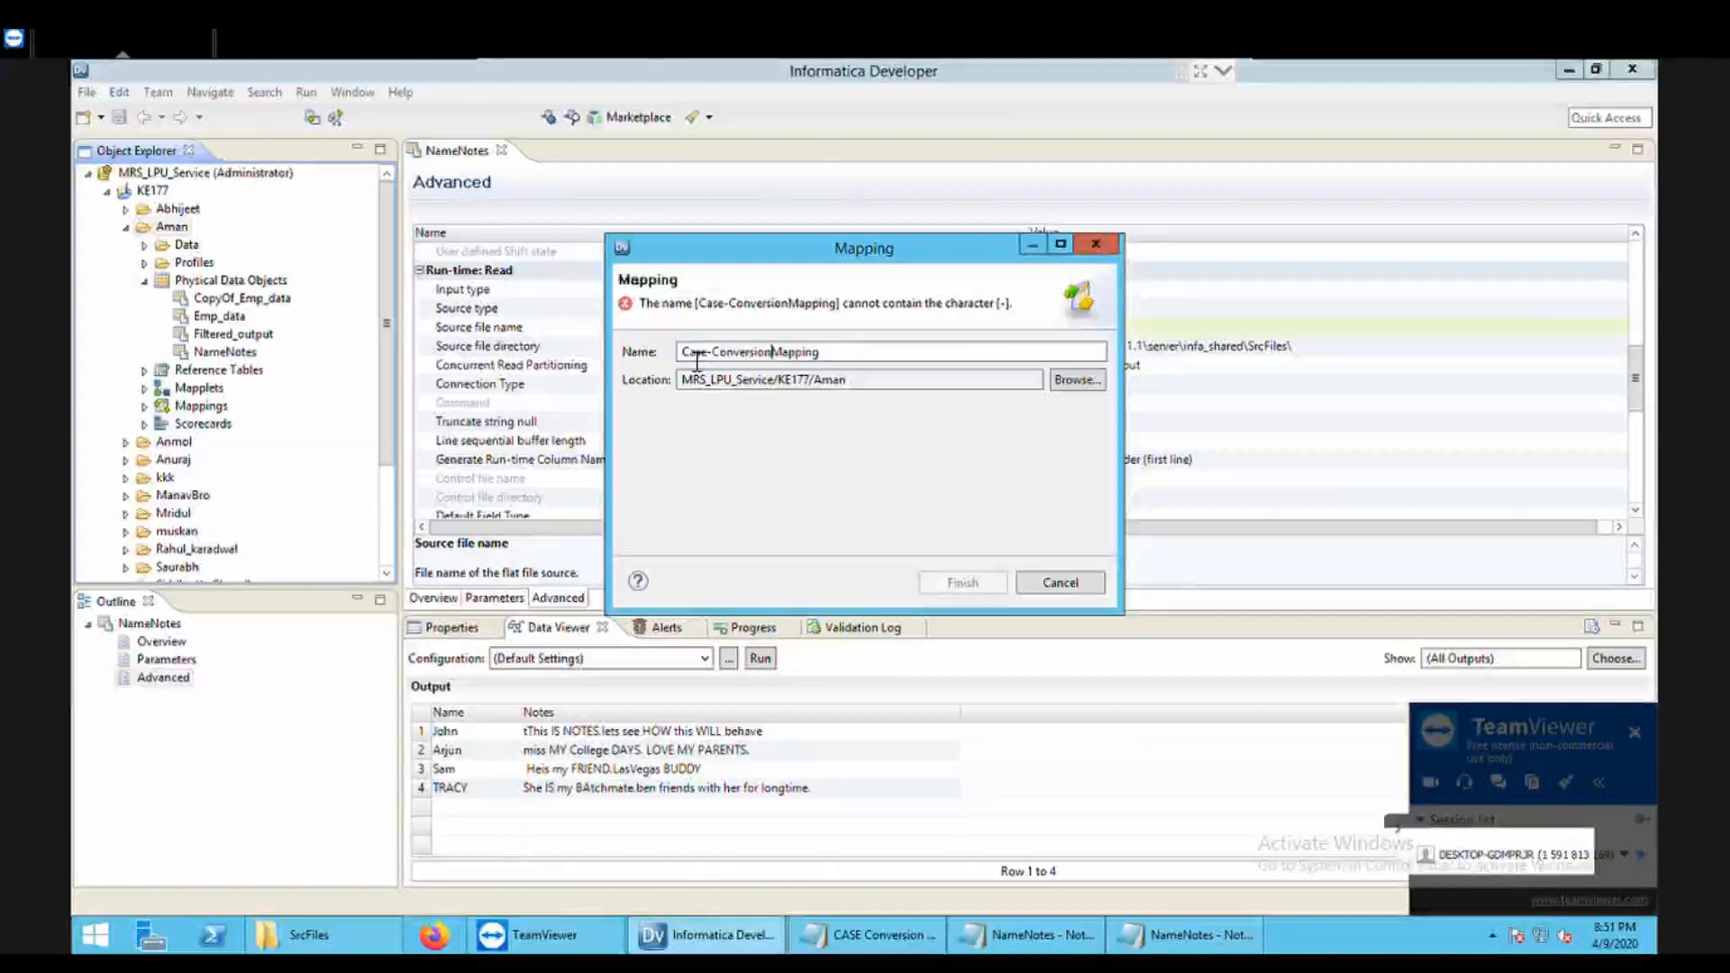
{"action": "type", "text": "_"}
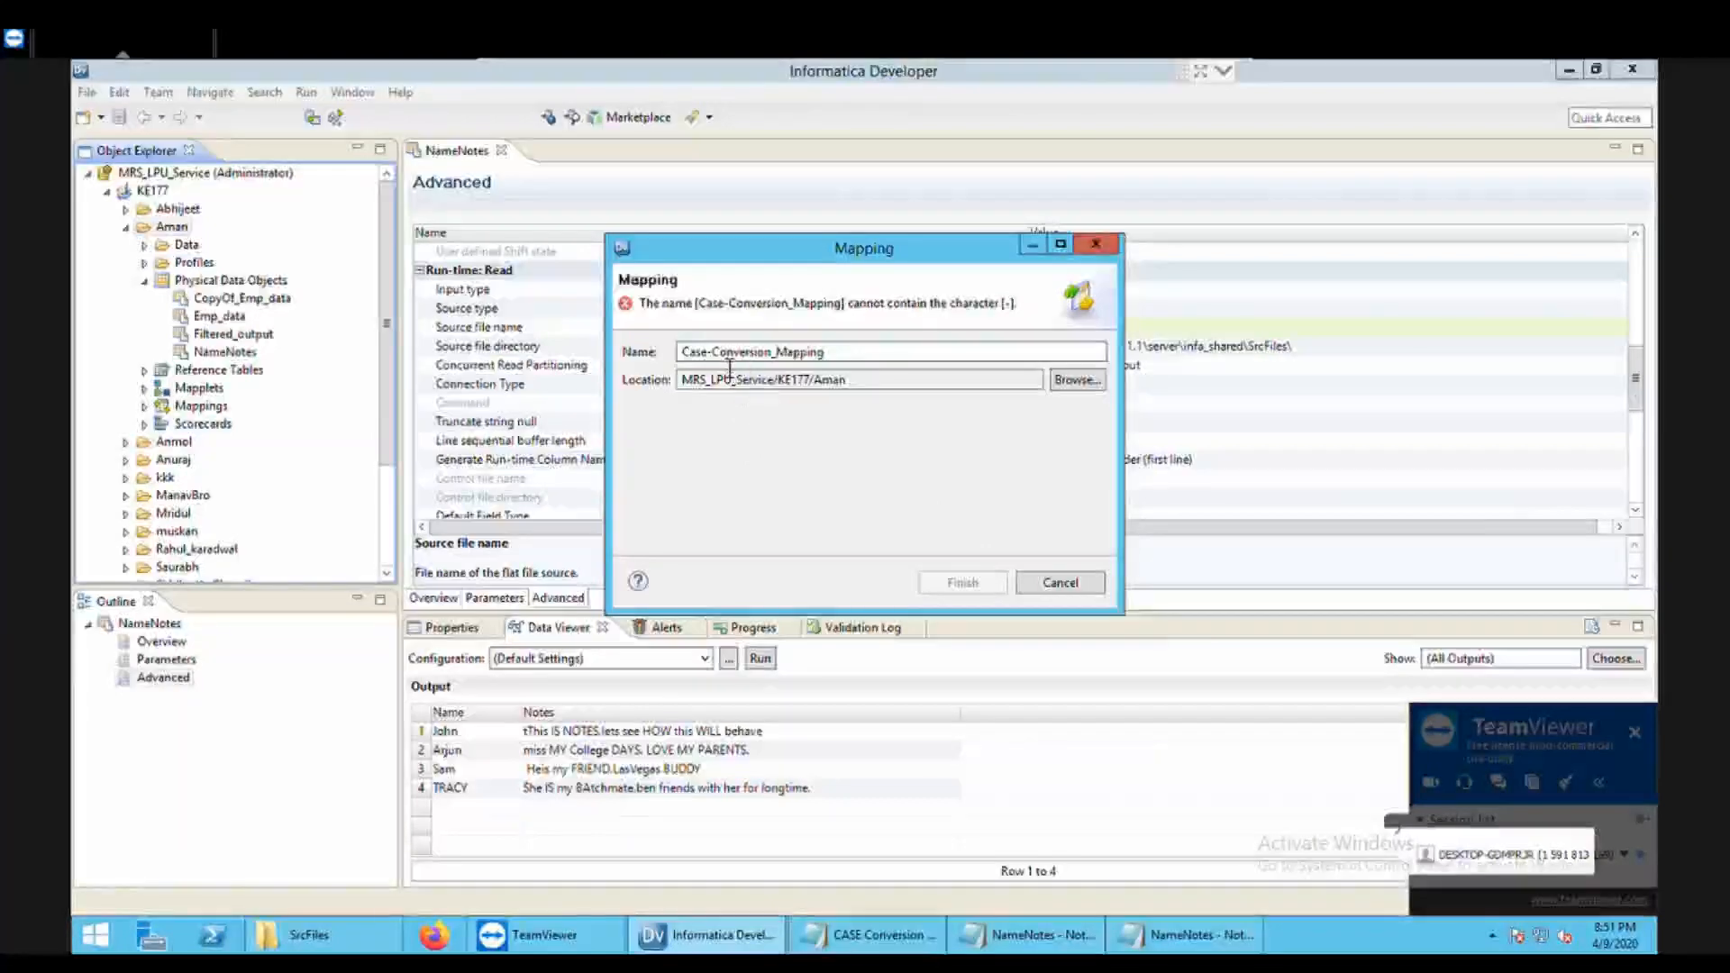
{"action": "key", "text": "BackSpace"}
{"action": "type", "text": "_"}
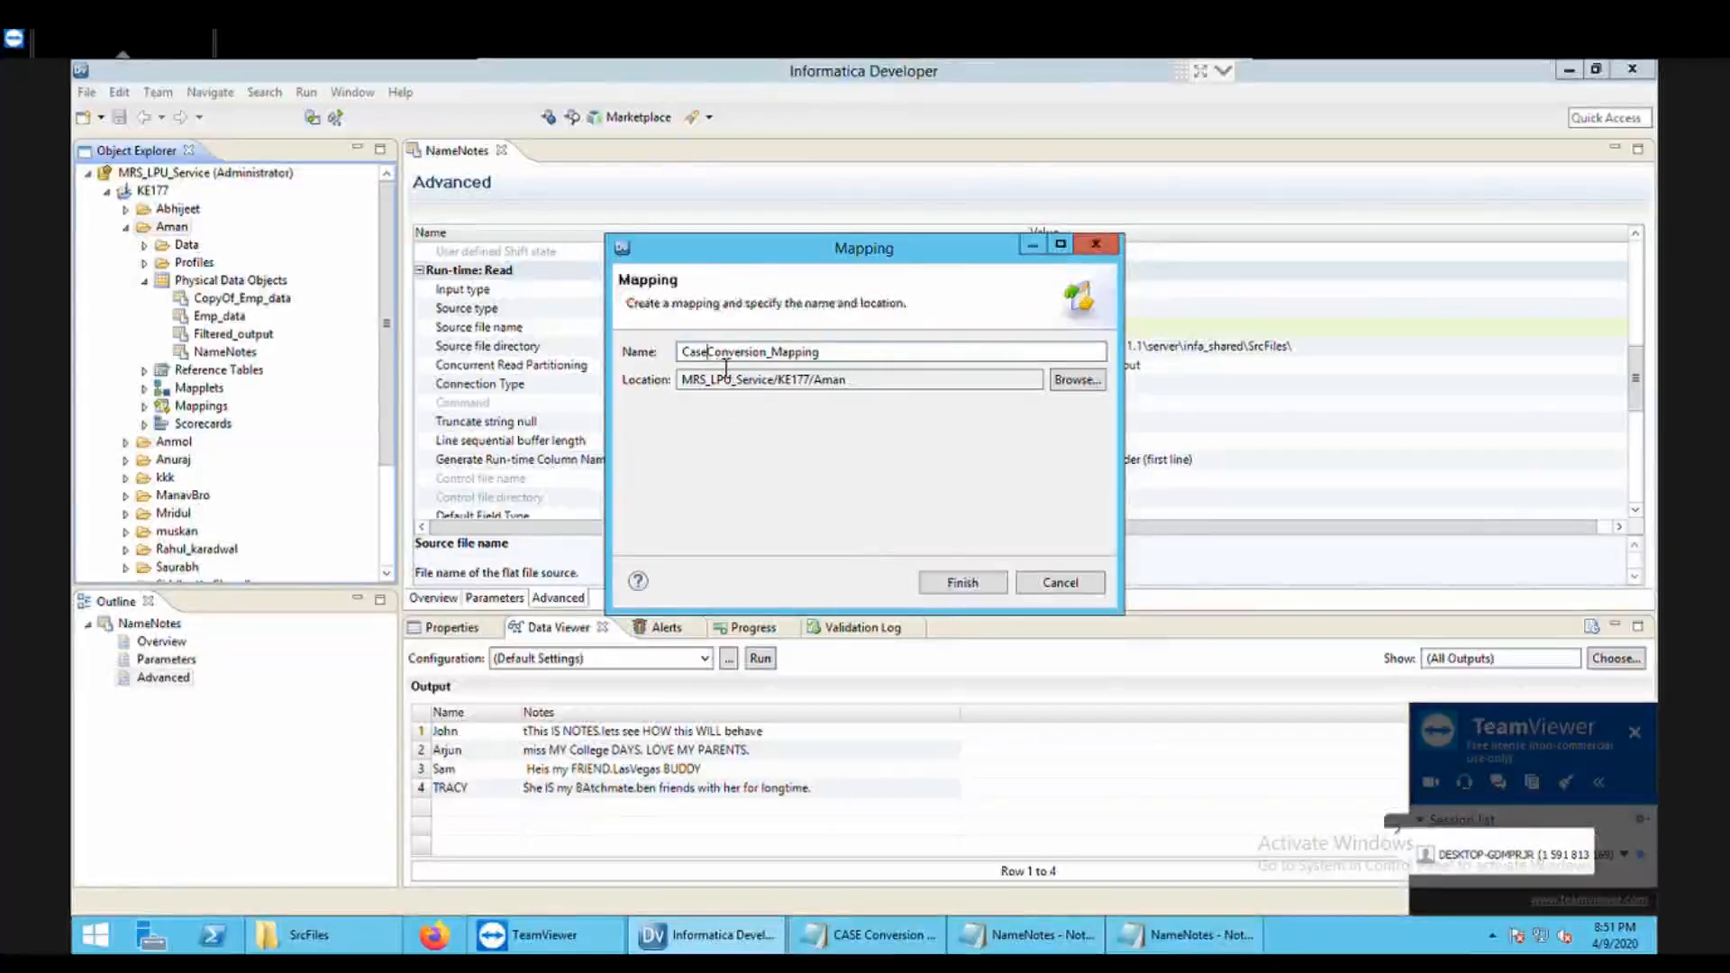
{"action": "left_click", "coordinate": [972, 586]}
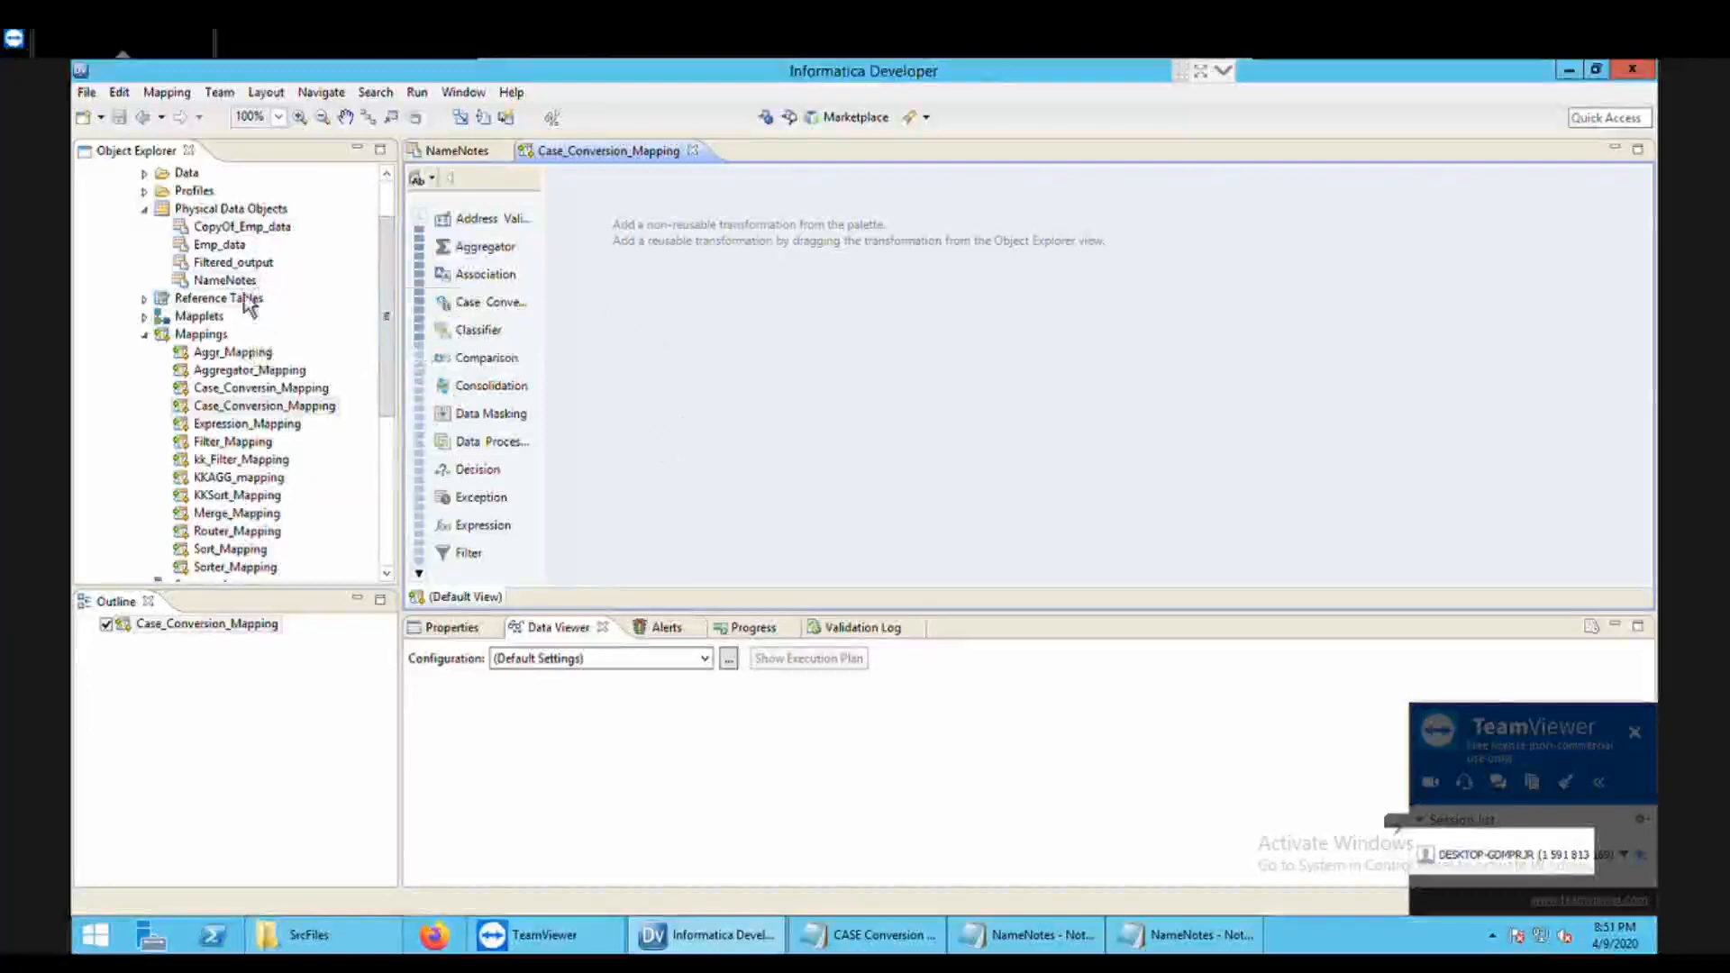
Step: Add NameNotes to the mapping as an independent Read data object and place a Case Converter transformation beside it
{"action": "left_click_drag", "start_coordinate": [224, 281], "coordinate": [716, 300]}
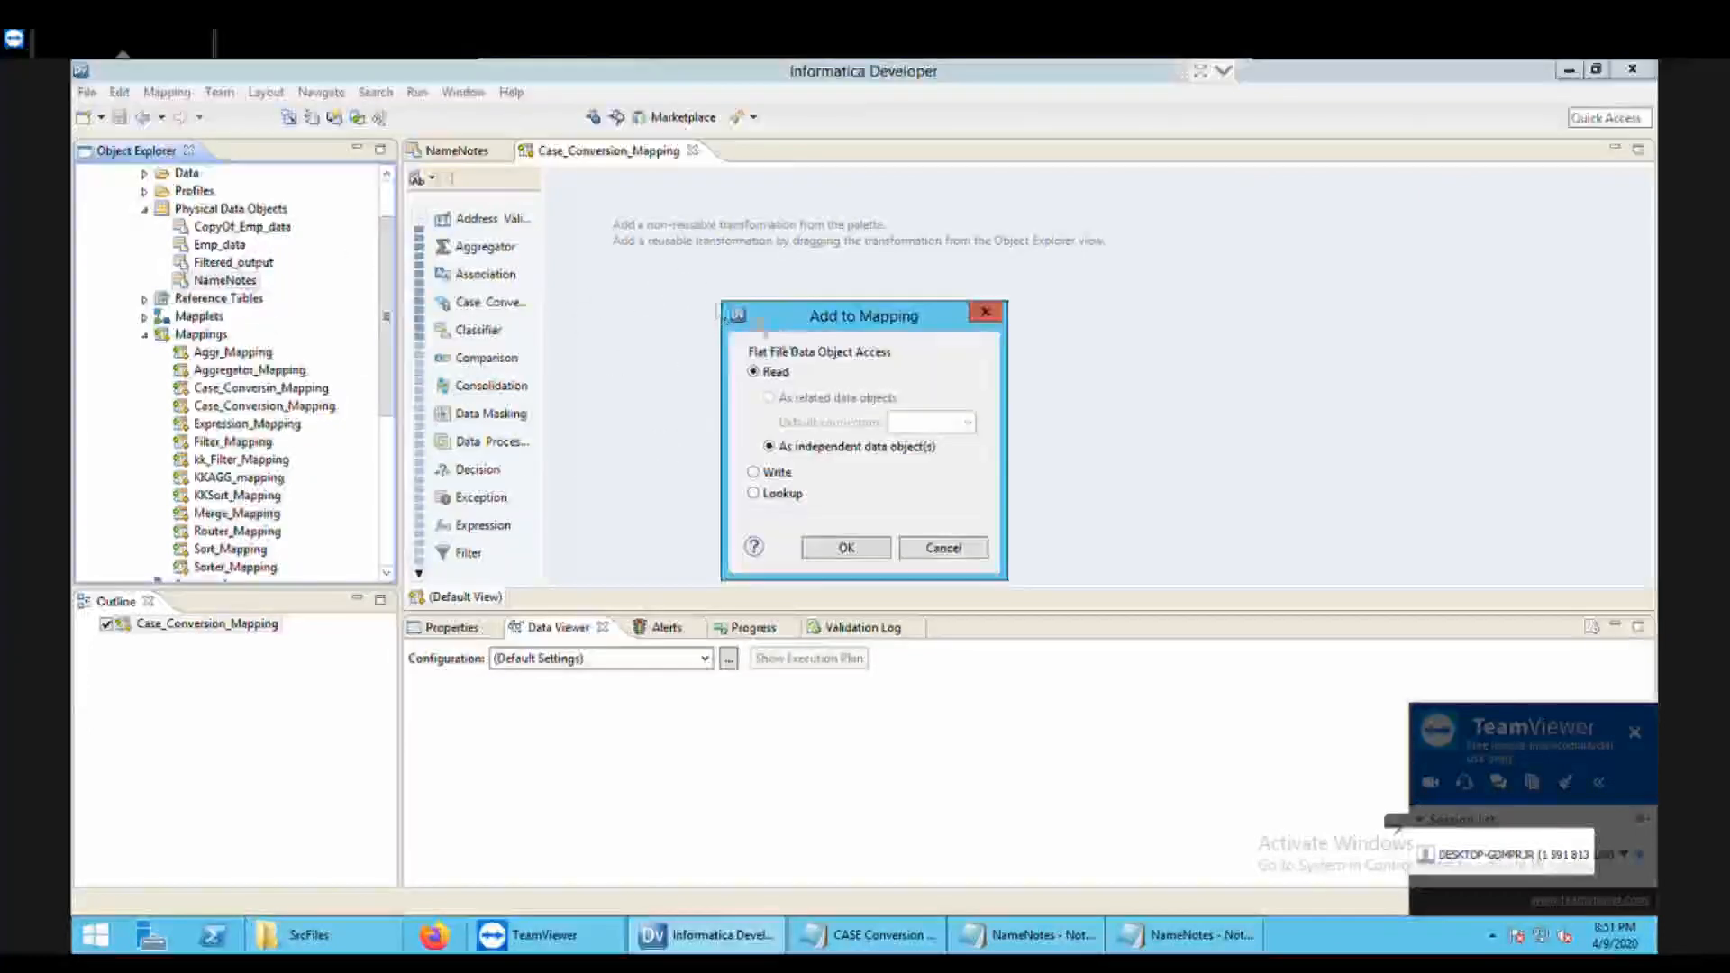
{"action": "left_click", "coordinate": [834, 557]}
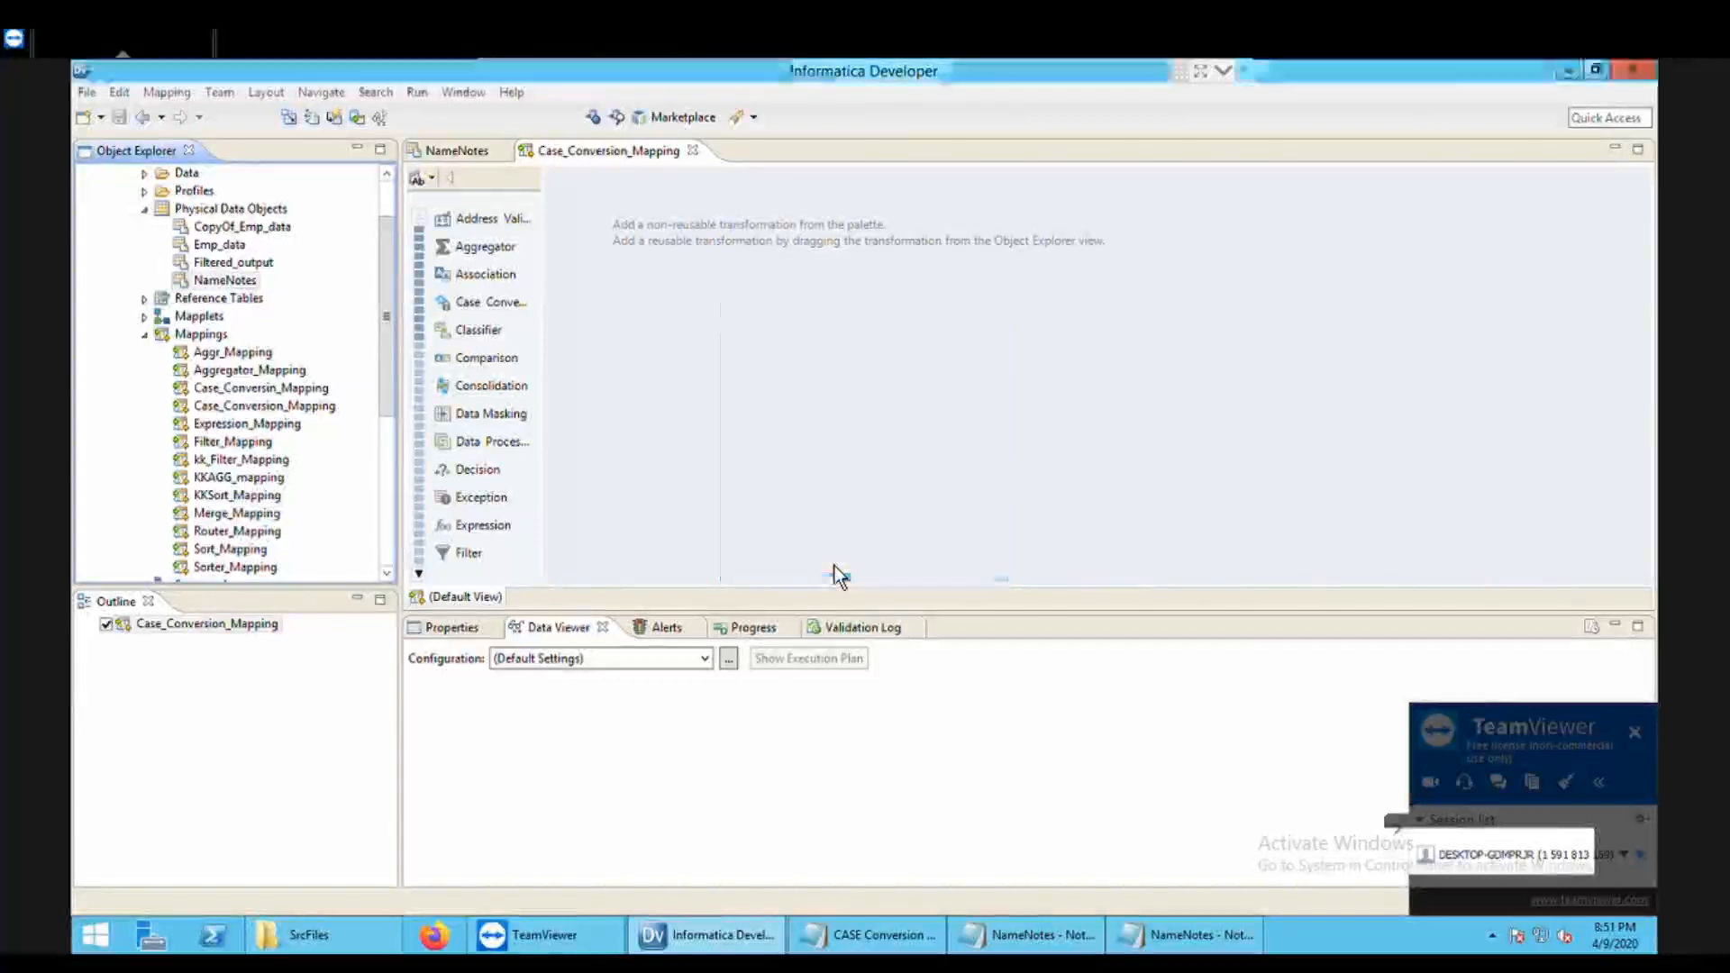
{"action": "left_click_drag", "start_coordinate": [822, 329], "coordinate": [695, 252]}
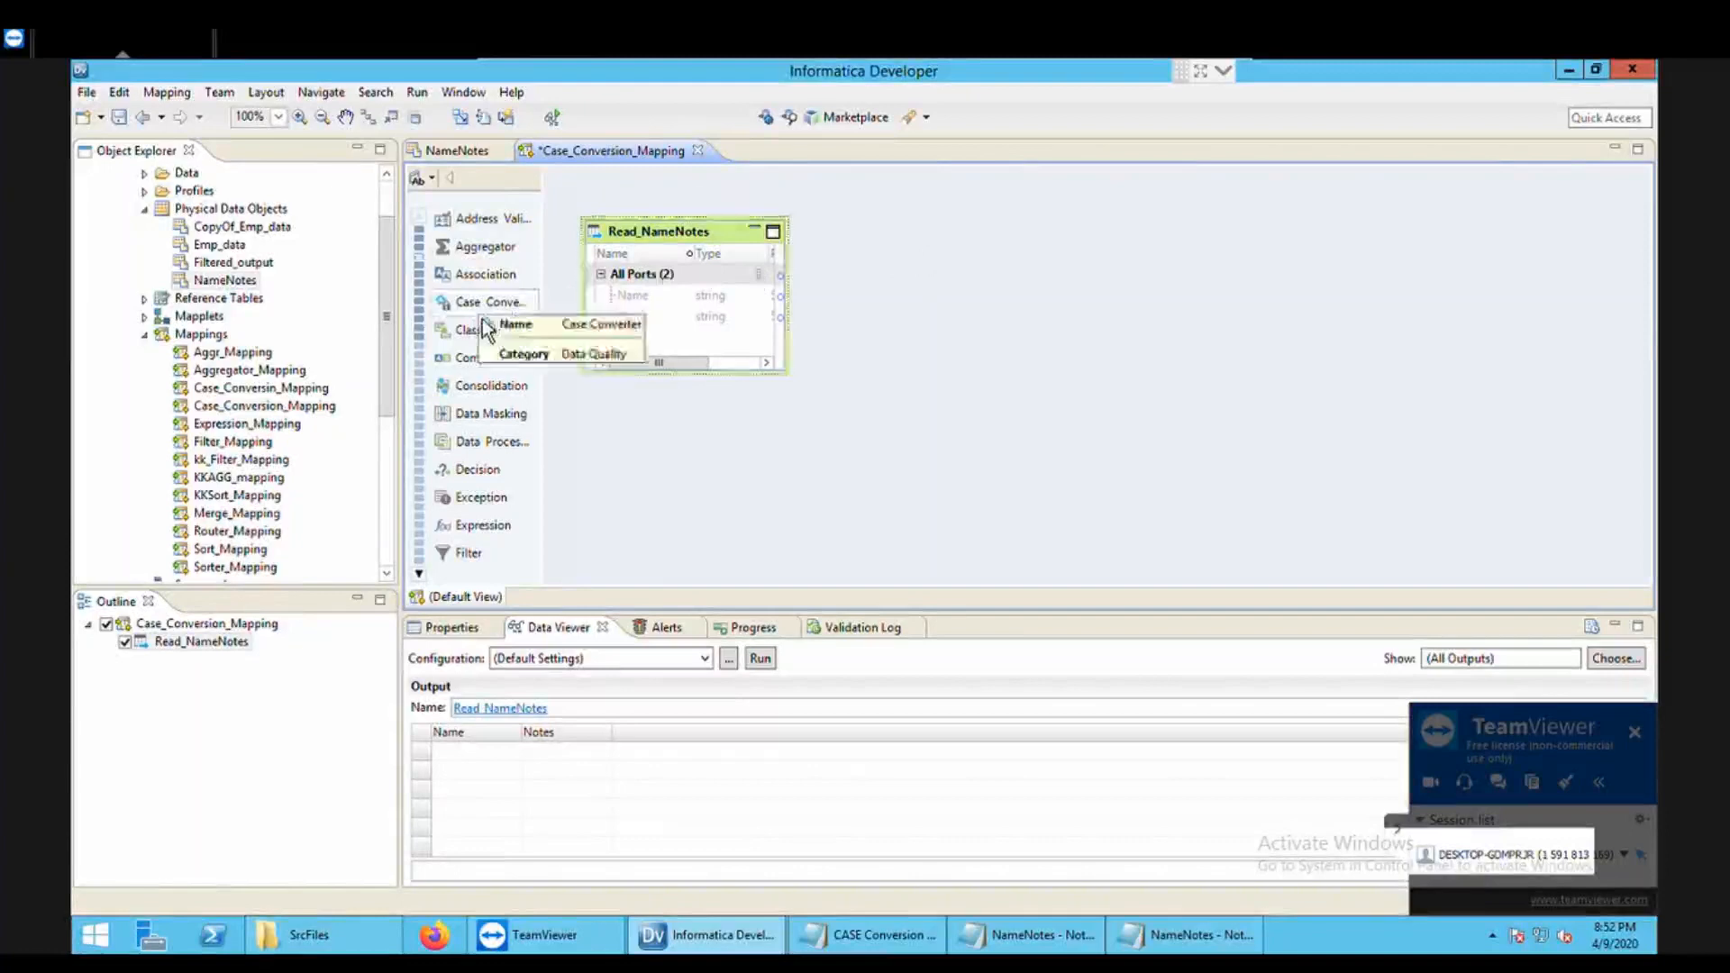
{"action": "left_click_drag", "start_coordinate": [485, 311], "coordinate": [995, 257]}
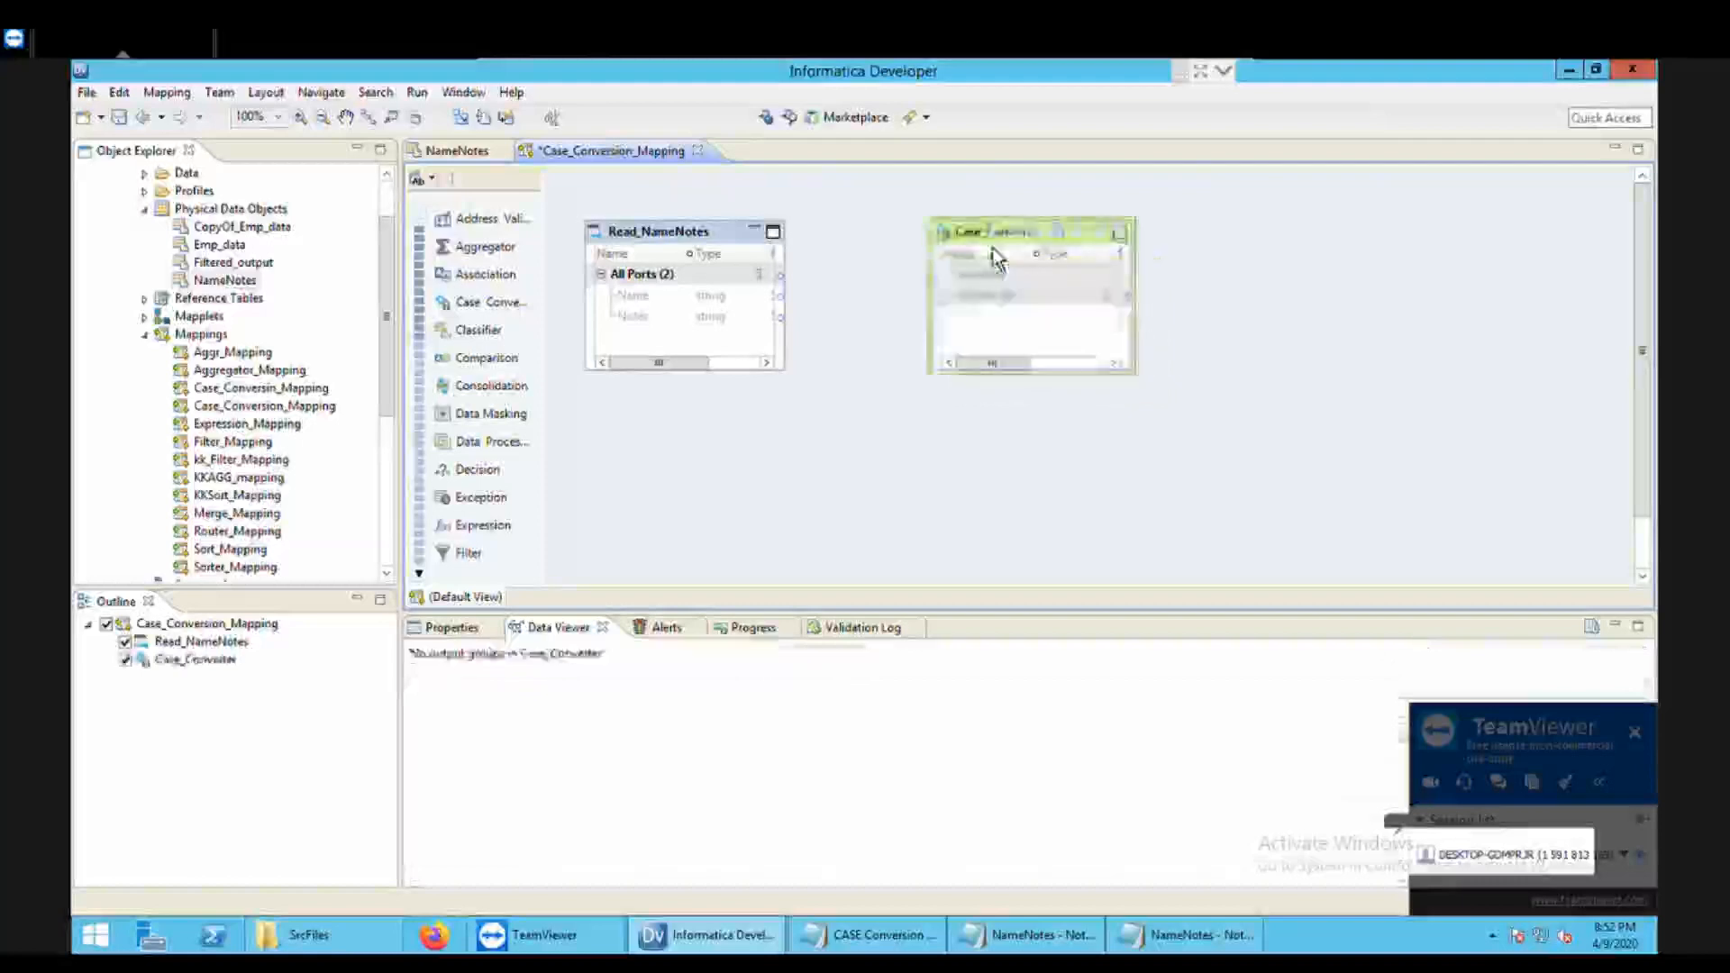
{"action": "left_click", "coordinate": [851, 371]}
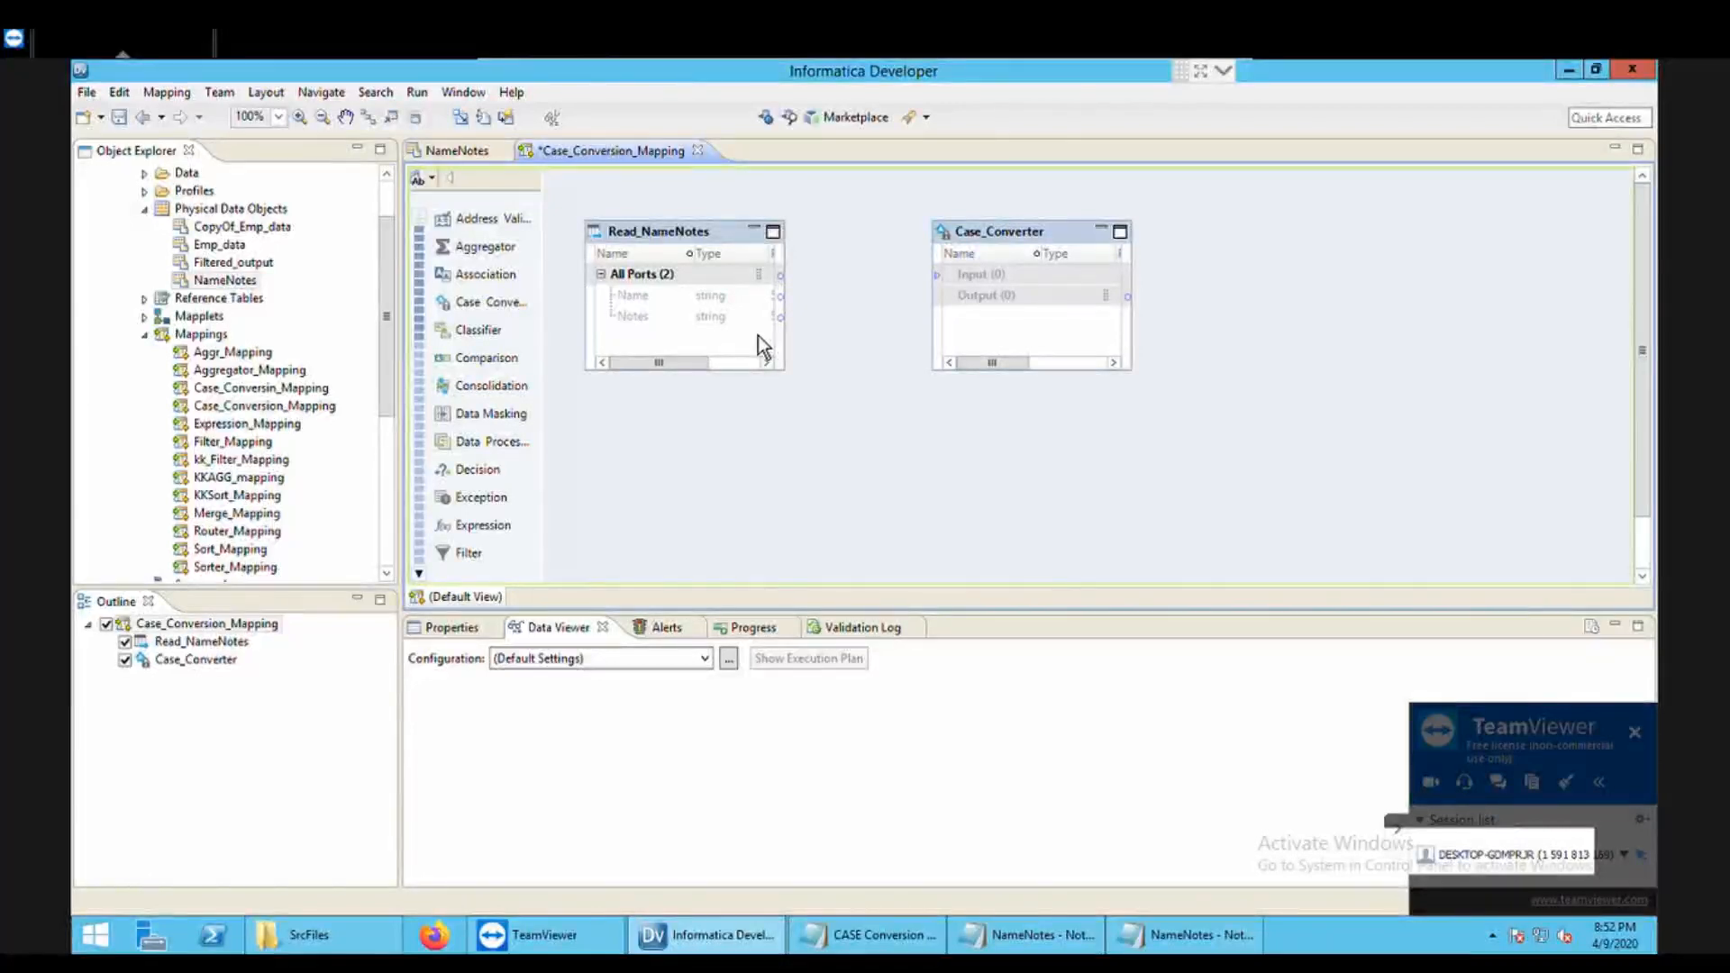
Step: Check the Notes column in the NameNotes data preview, and link the Notes port of Read_NameNotes to the Case_Converter input
{"action": "left_click", "coordinate": [690, 328]}
{"action": "left_click", "coordinate": [476, 153]}
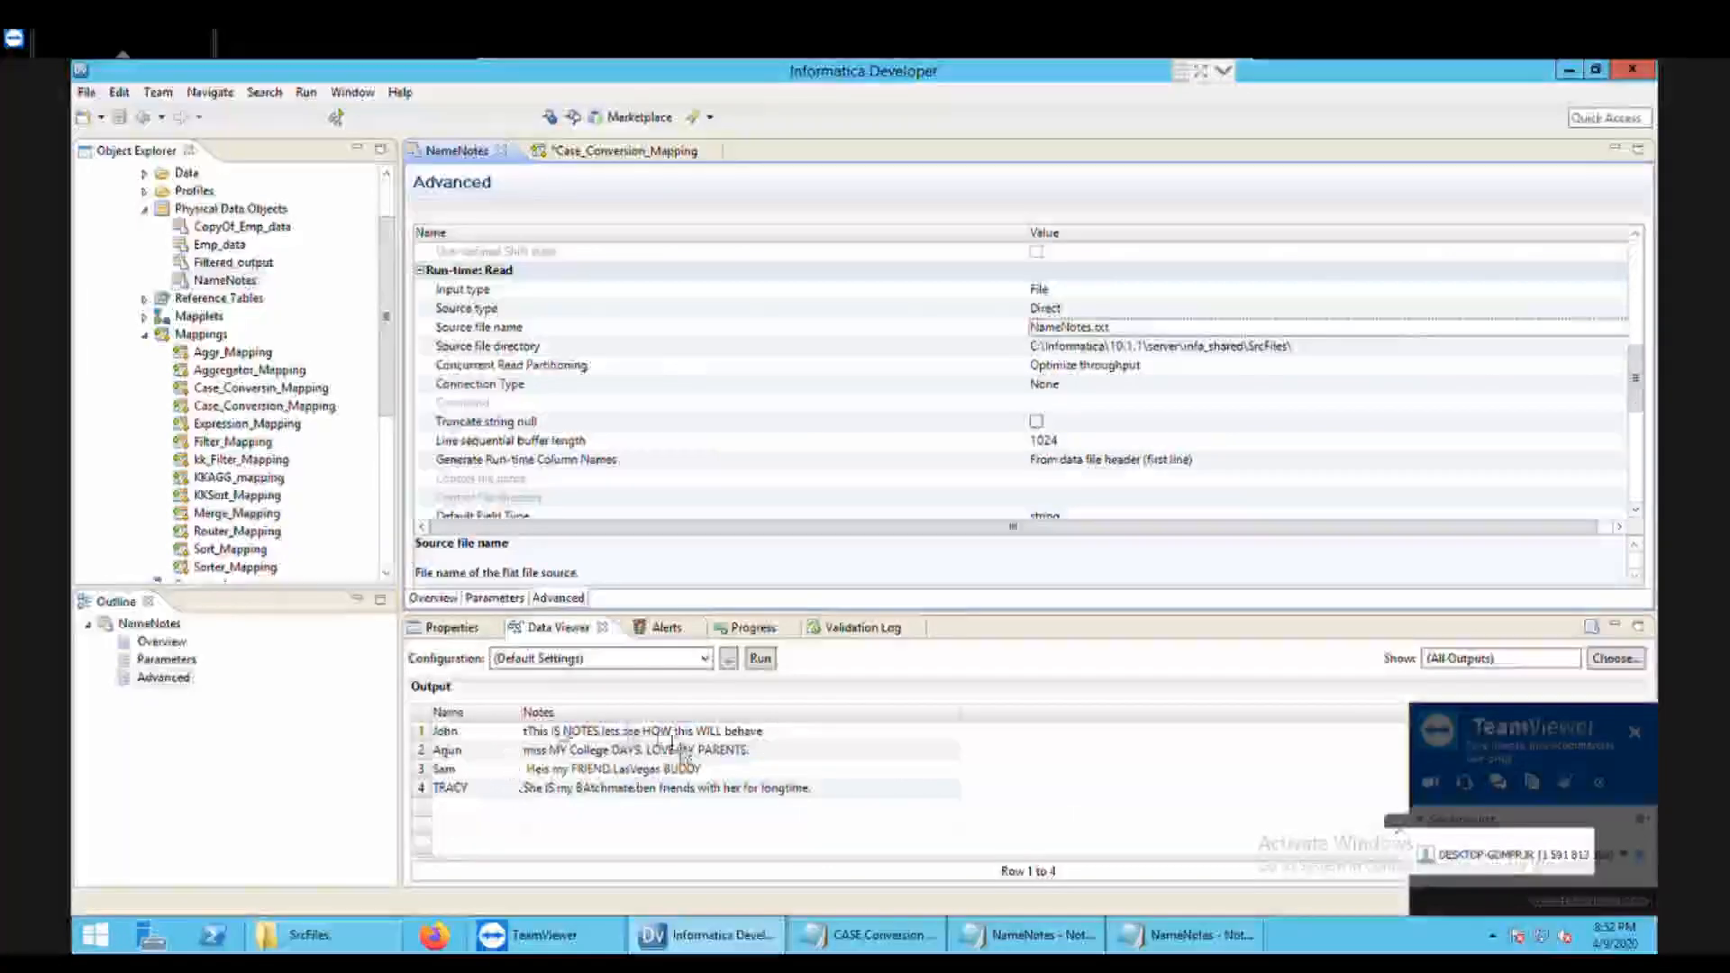
{"action": "left_click", "coordinate": [624, 157]}
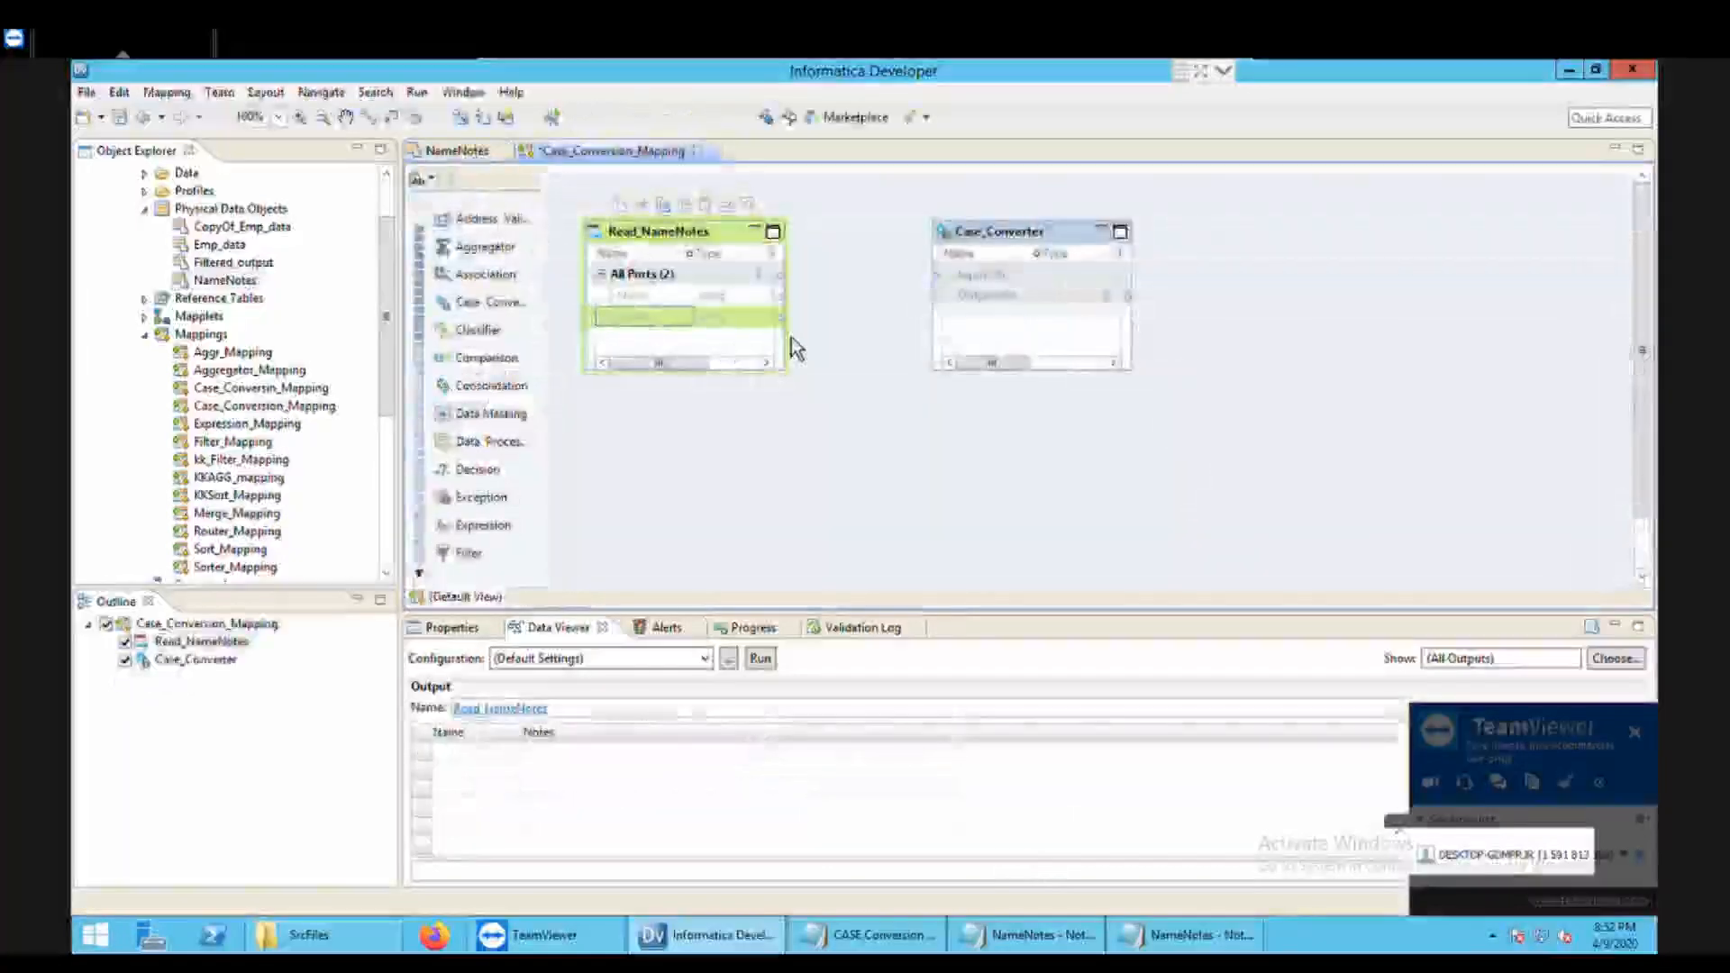
{"action": "left_click_drag", "start_coordinate": [782, 317], "coordinate": [953, 294]}
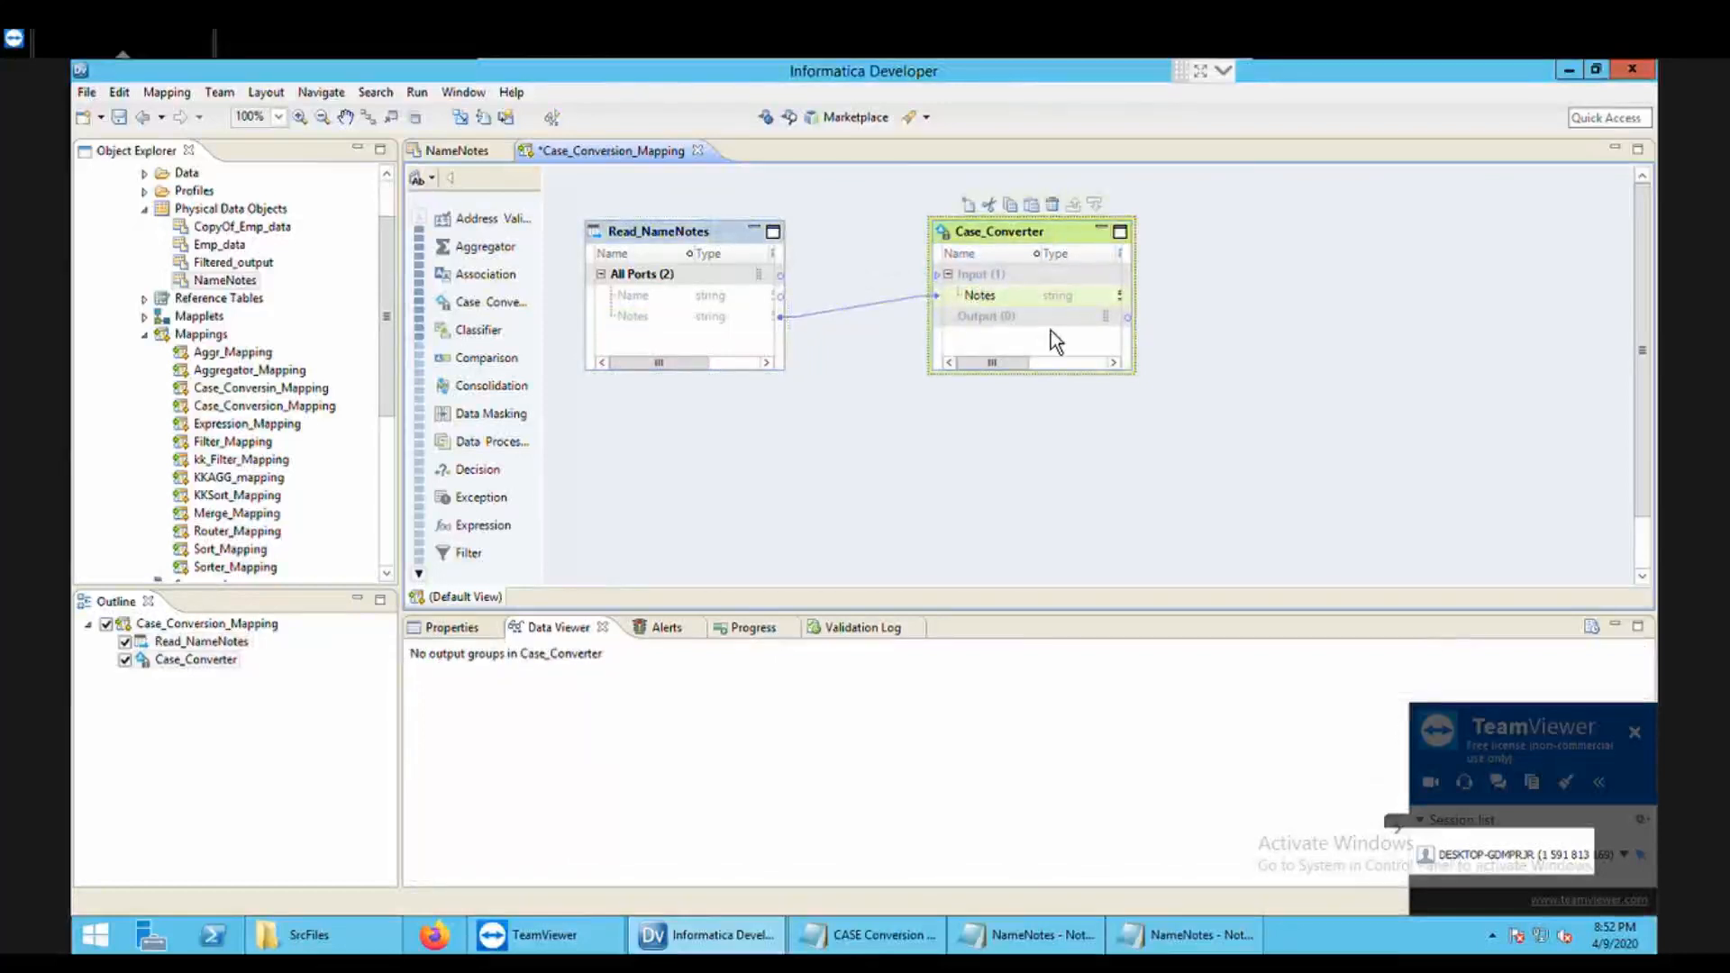
{"action": "left_click", "coordinate": [1042, 439]}
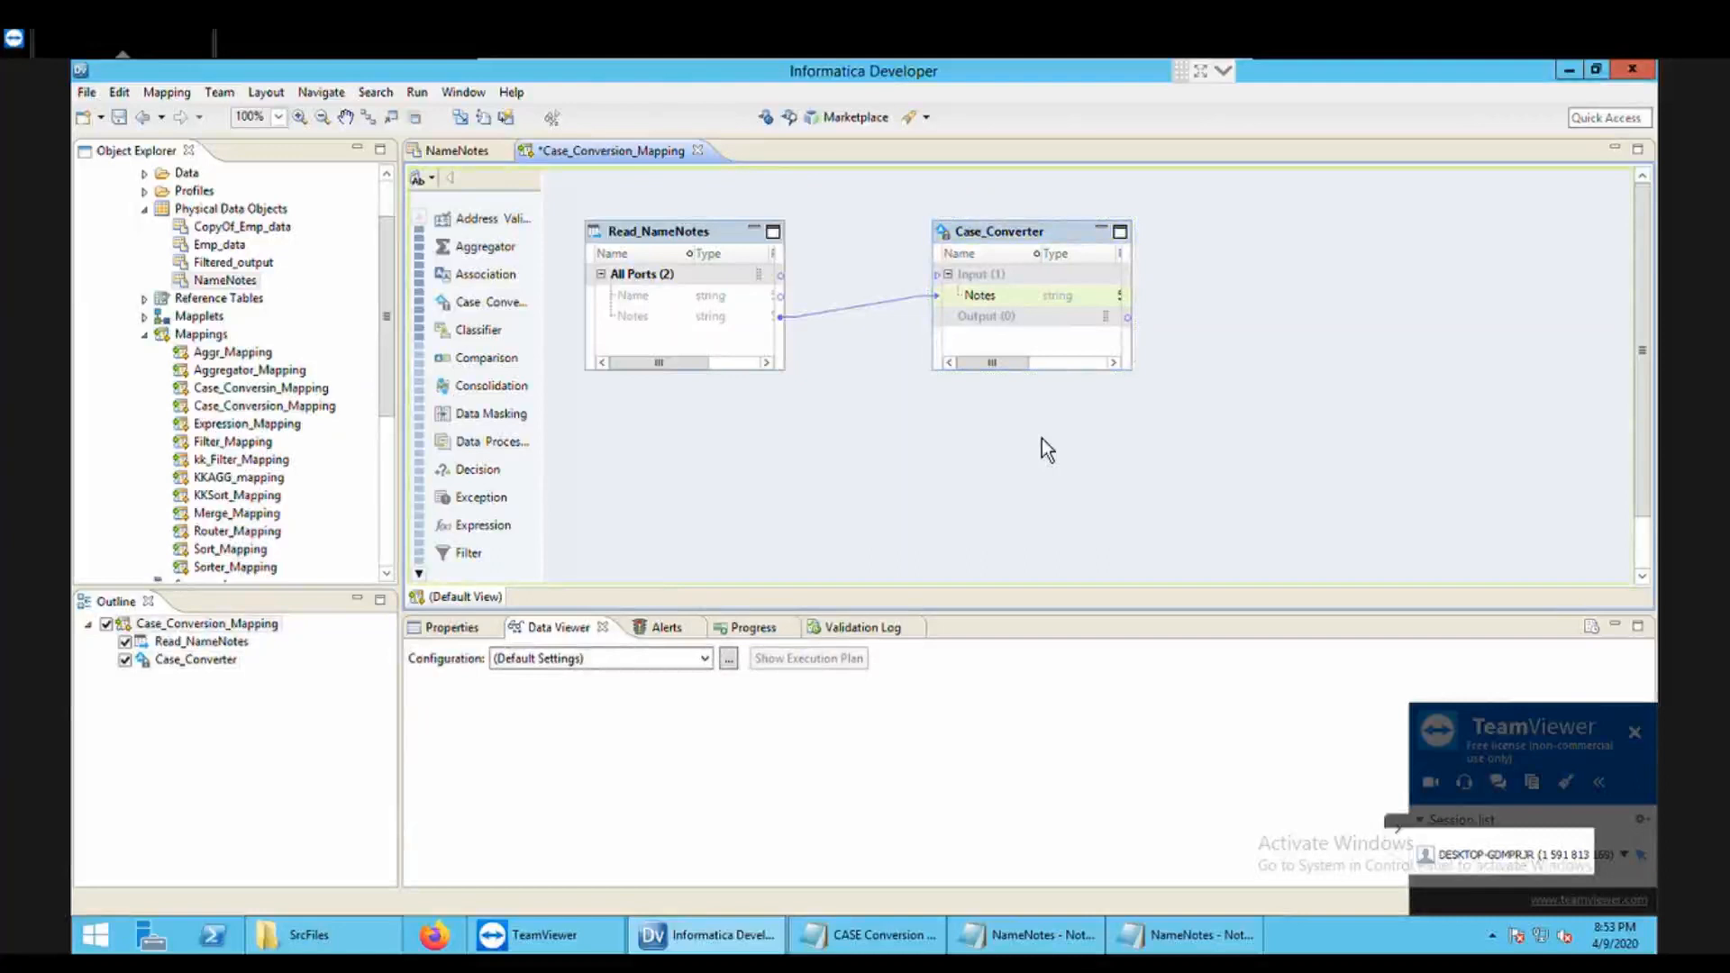
Step: Start a new strategy for the Case_Converter transformation and name it UpperCase, consulting the Uppercase entry in the CASE Conversion notes
{"action": "left_click", "coordinate": [1008, 247]}
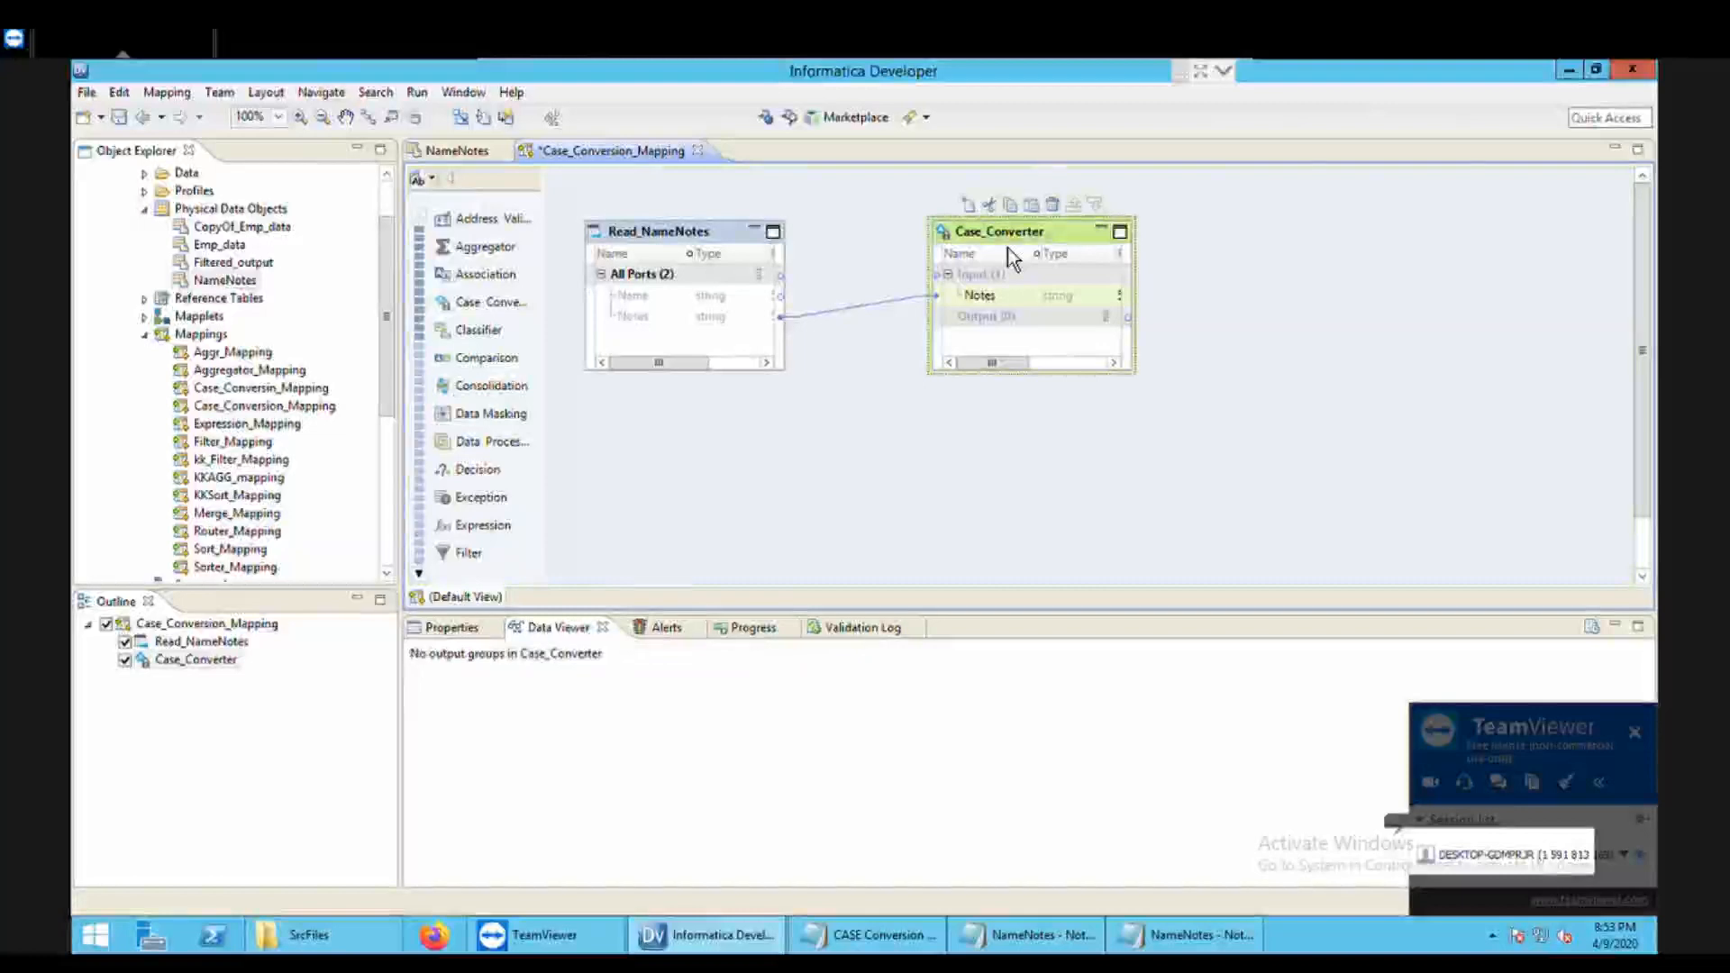
{"action": "left_click", "coordinate": [467, 629]}
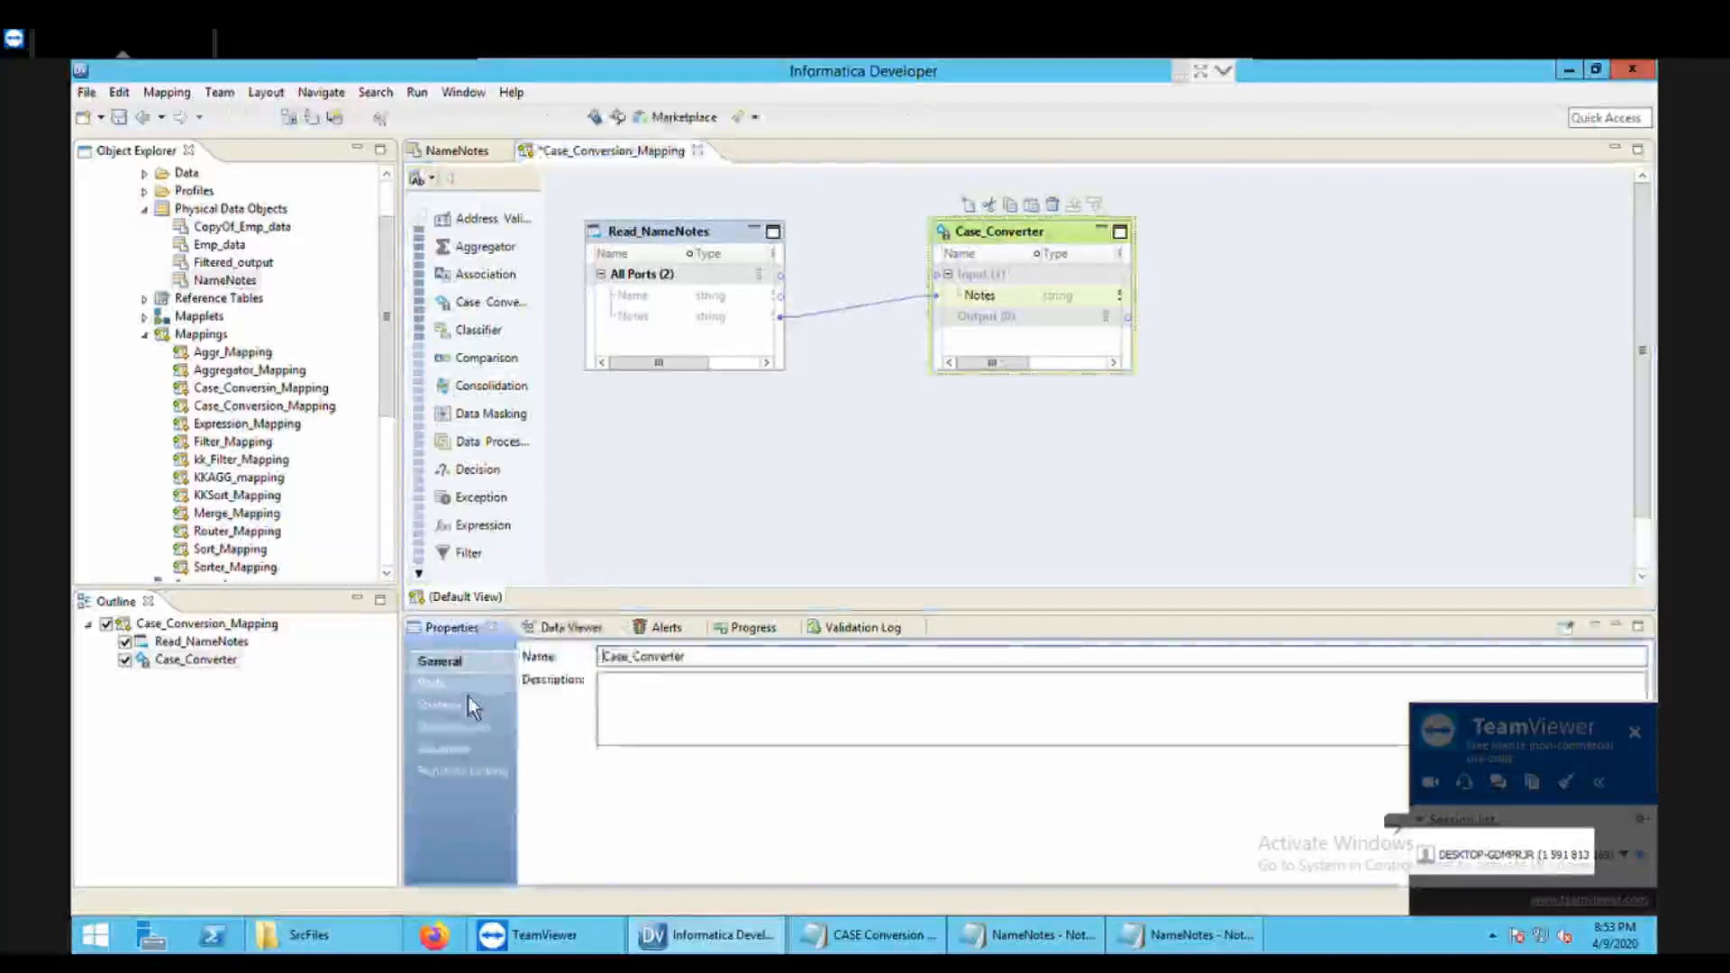
{"action": "left_click", "coordinate": [467, 718]}
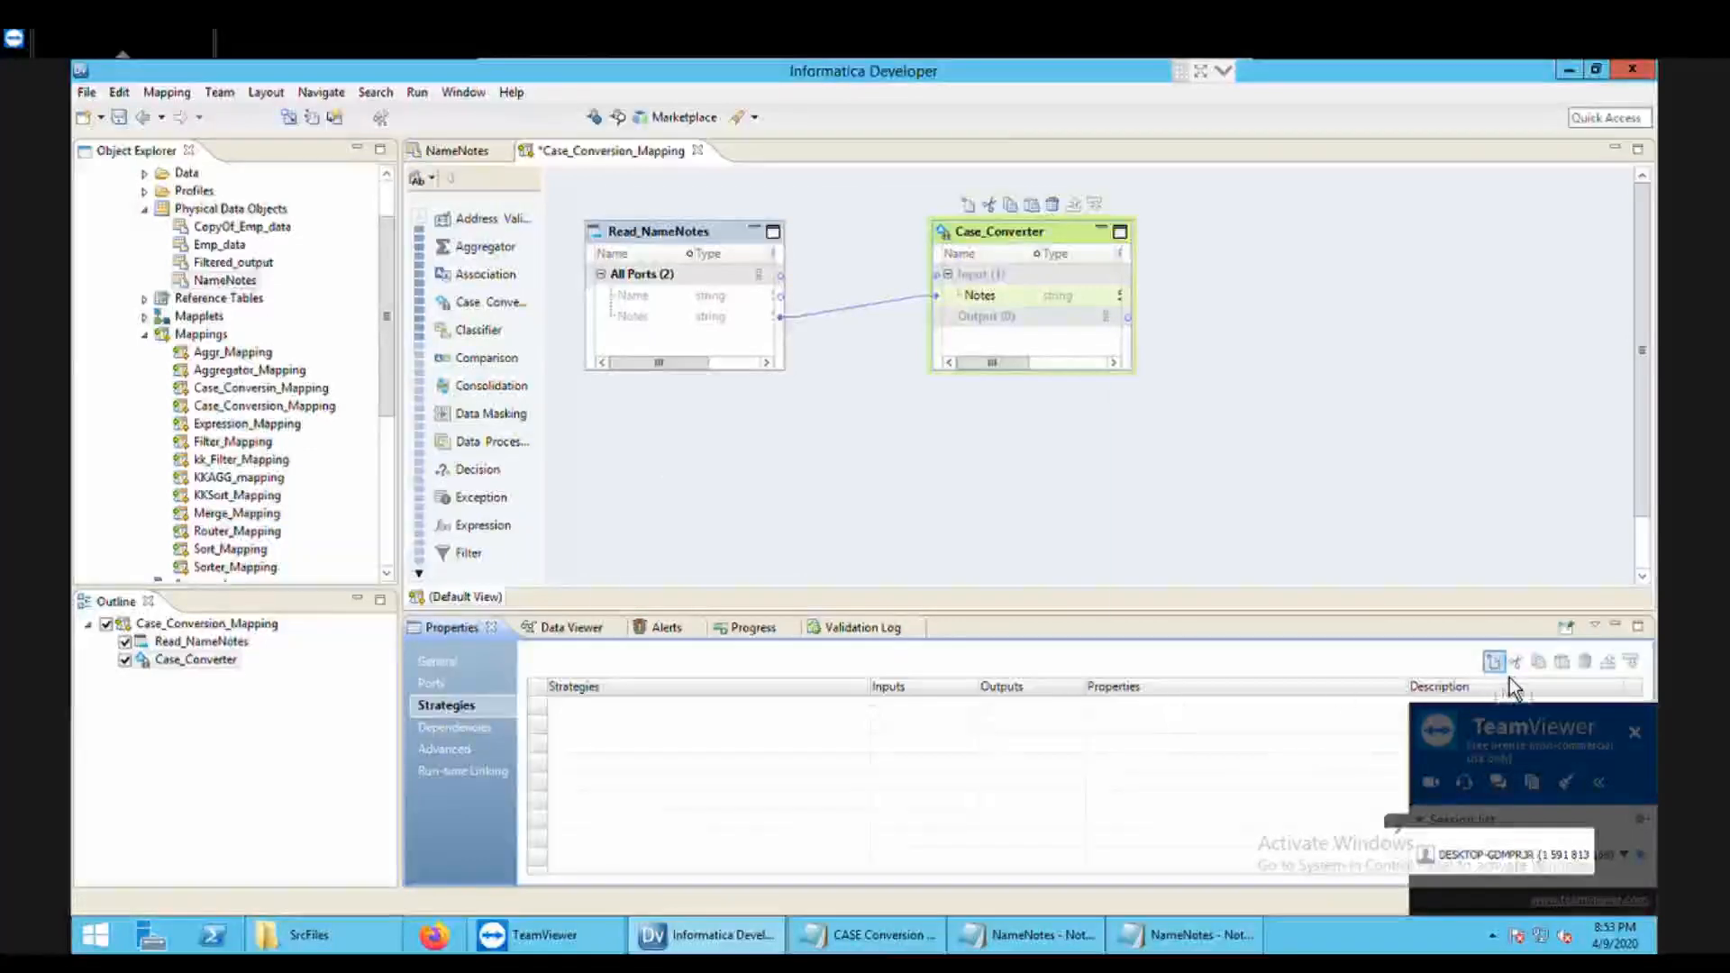
{"action": "left_click", "coordinate": [1497, 665]}
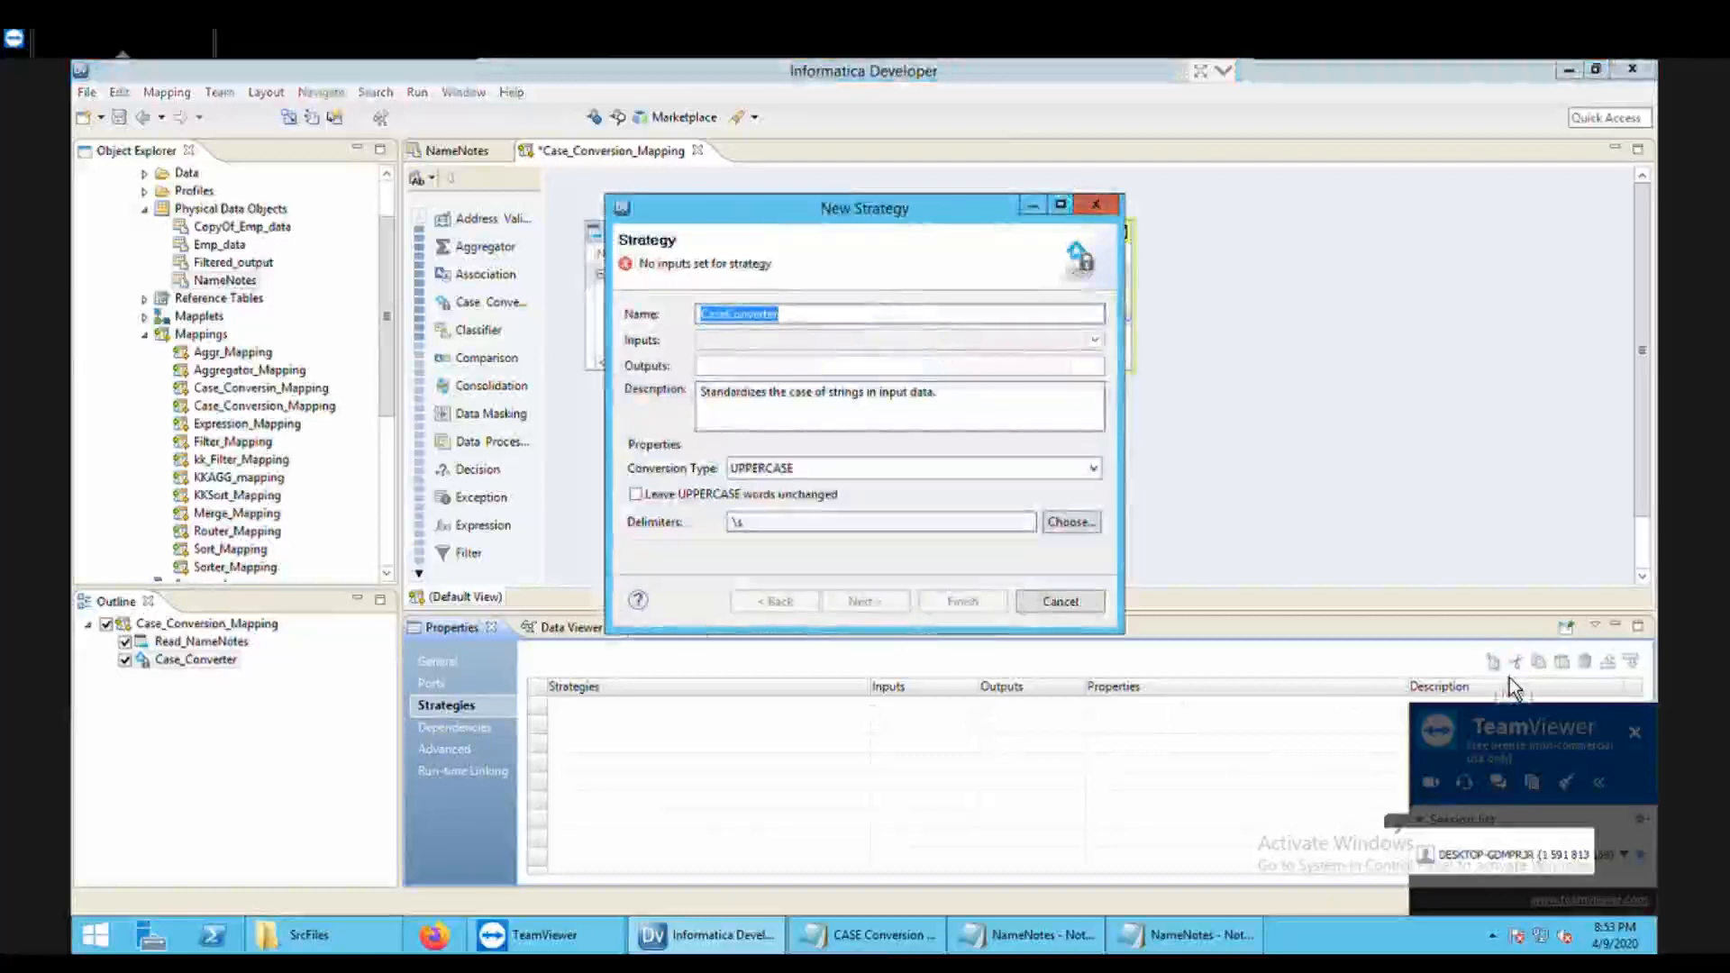
{"action": "left_click", "coordinate": [769, 315]}
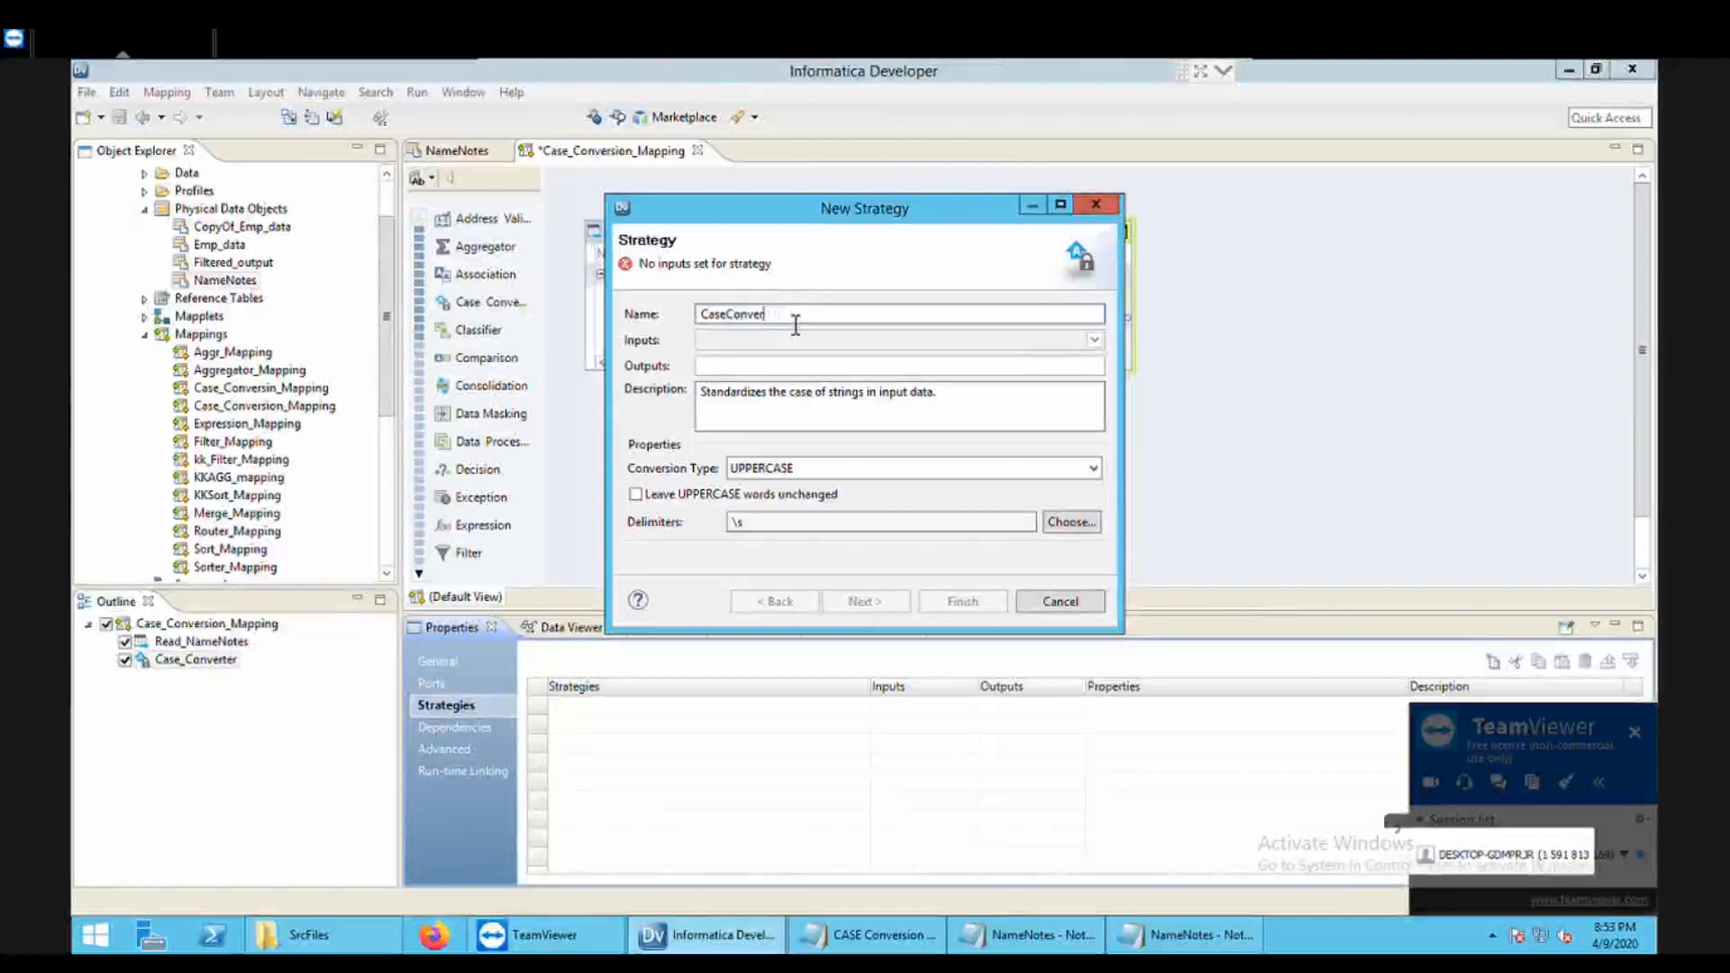
{"action": "key", "text": "BackSpace"}
{"action": "key", "text": "BackSpace"}
{"action": "key", "text": "BackSpace"}
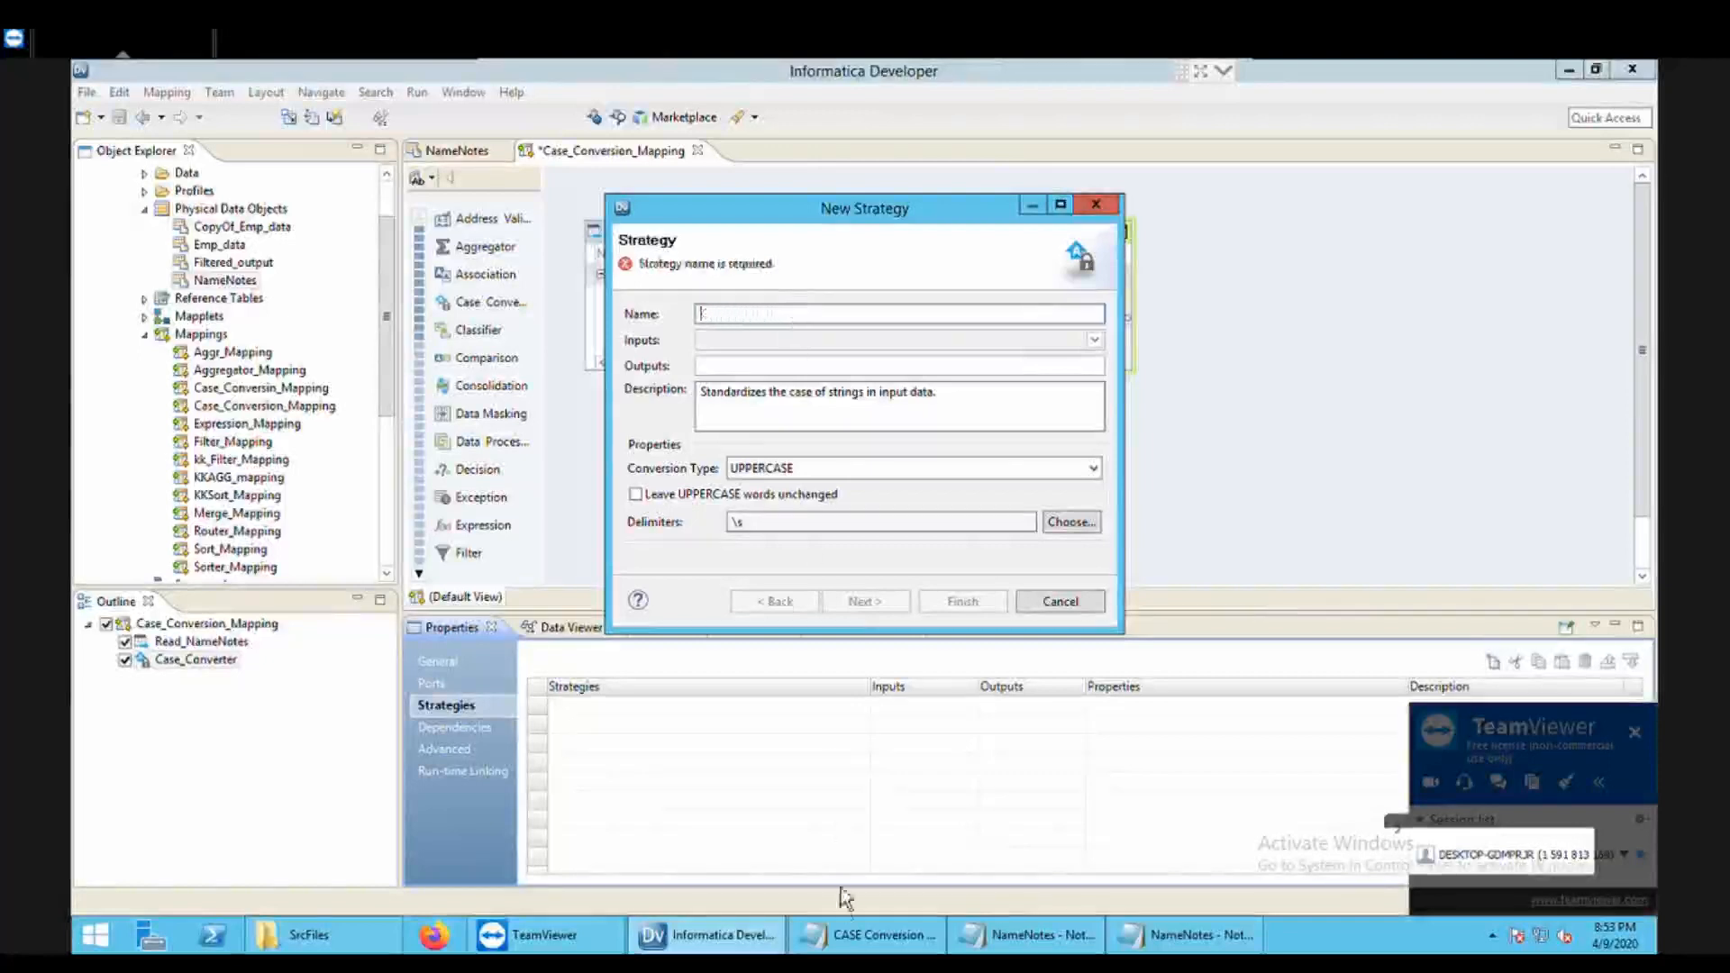
{"action": "left_click", "coordinate": [863, 937]}
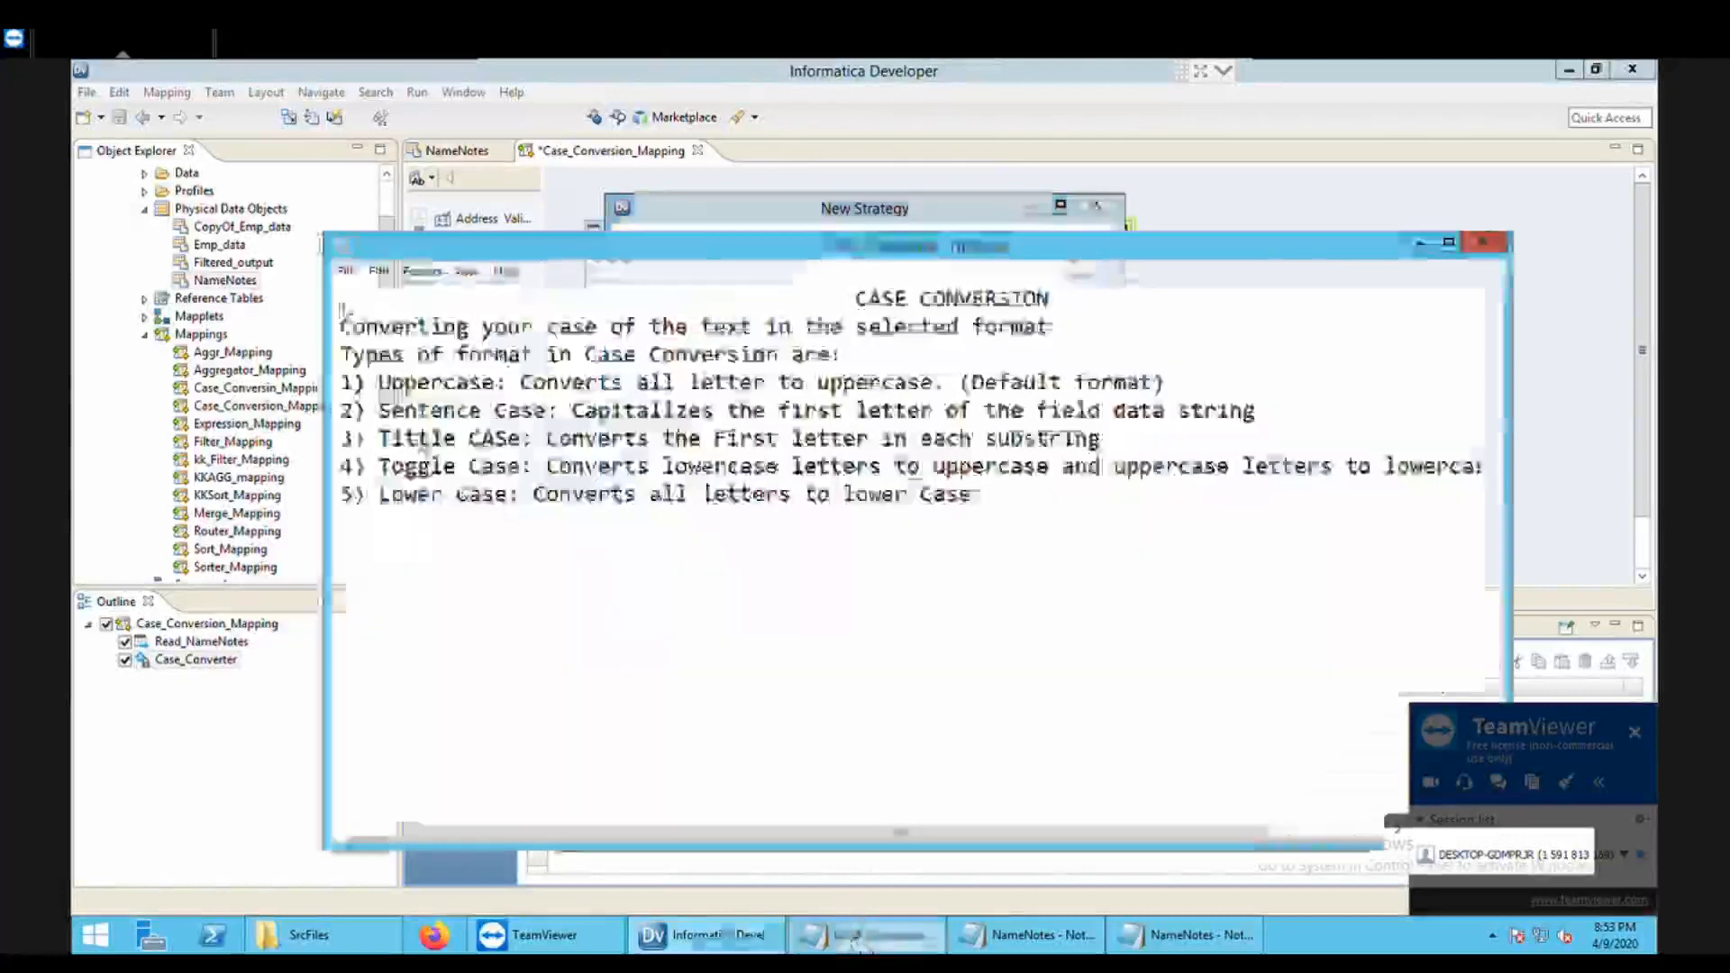
{"action": "left_click_drag", "start_coordinate": [378, 385], "coordinate": [502, 396]}
{"action": "left_click", "coordinate": [223, 793]}
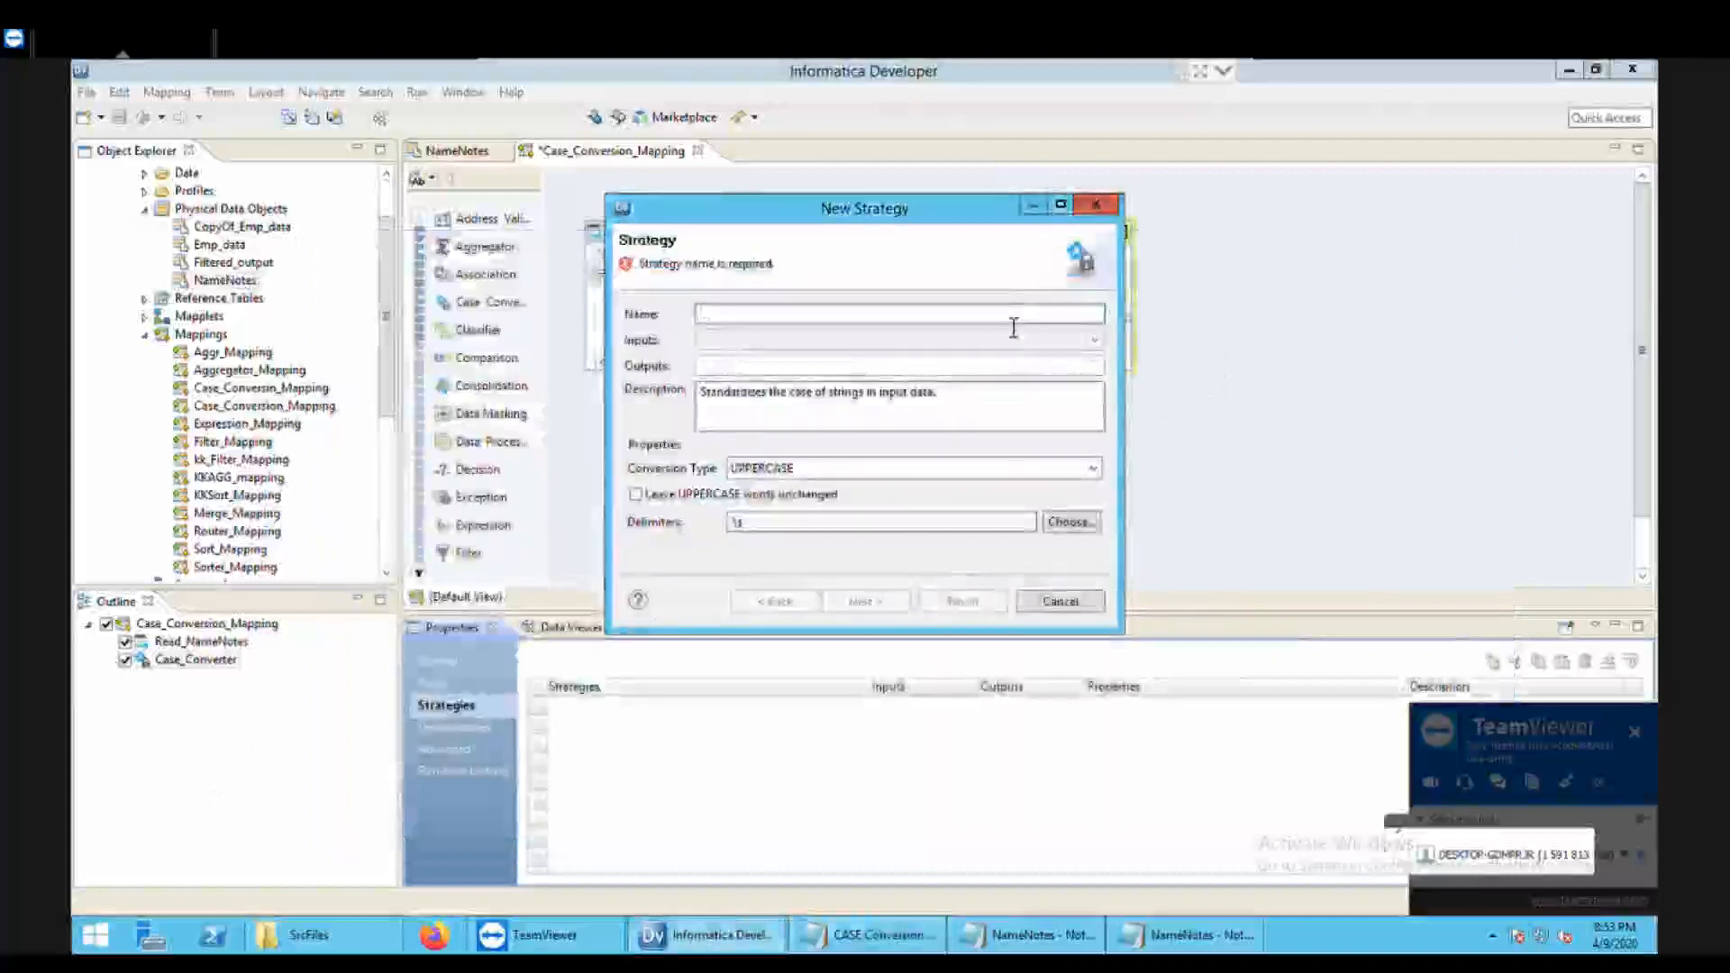
{"action": "type", "text": "UpperCase"}
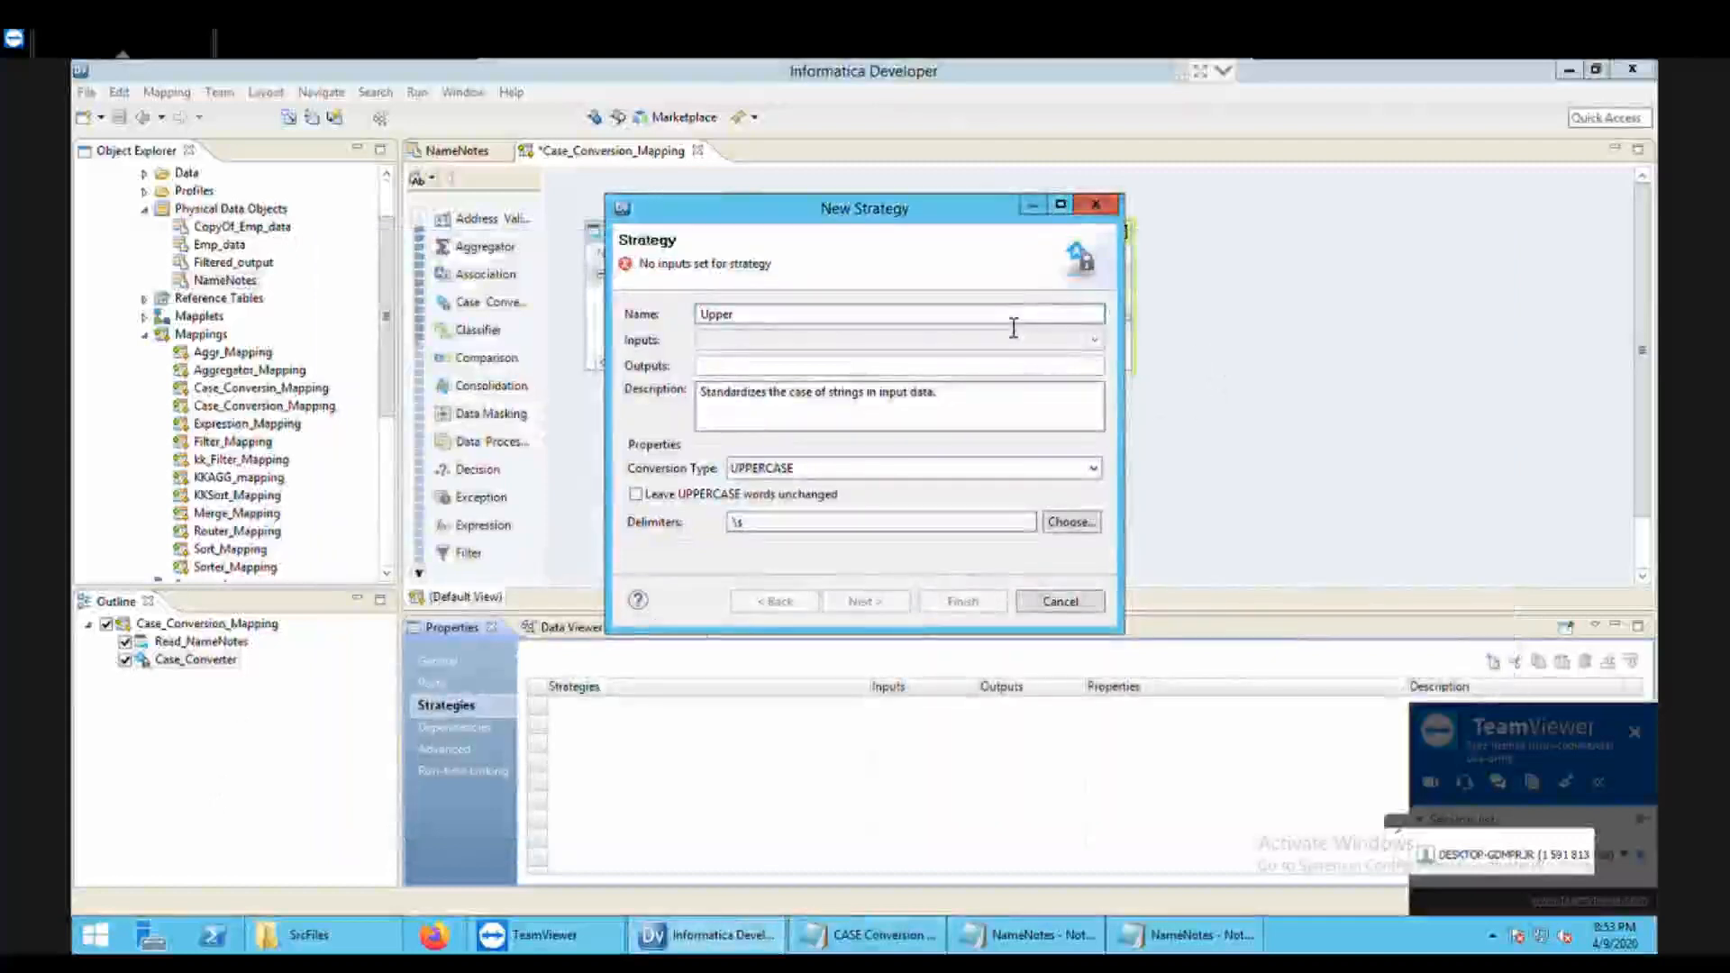
Step: Assign the Notes port as the input of the UpperCase strategy
{"action": "left_click", "coordinate": [917, 367]}
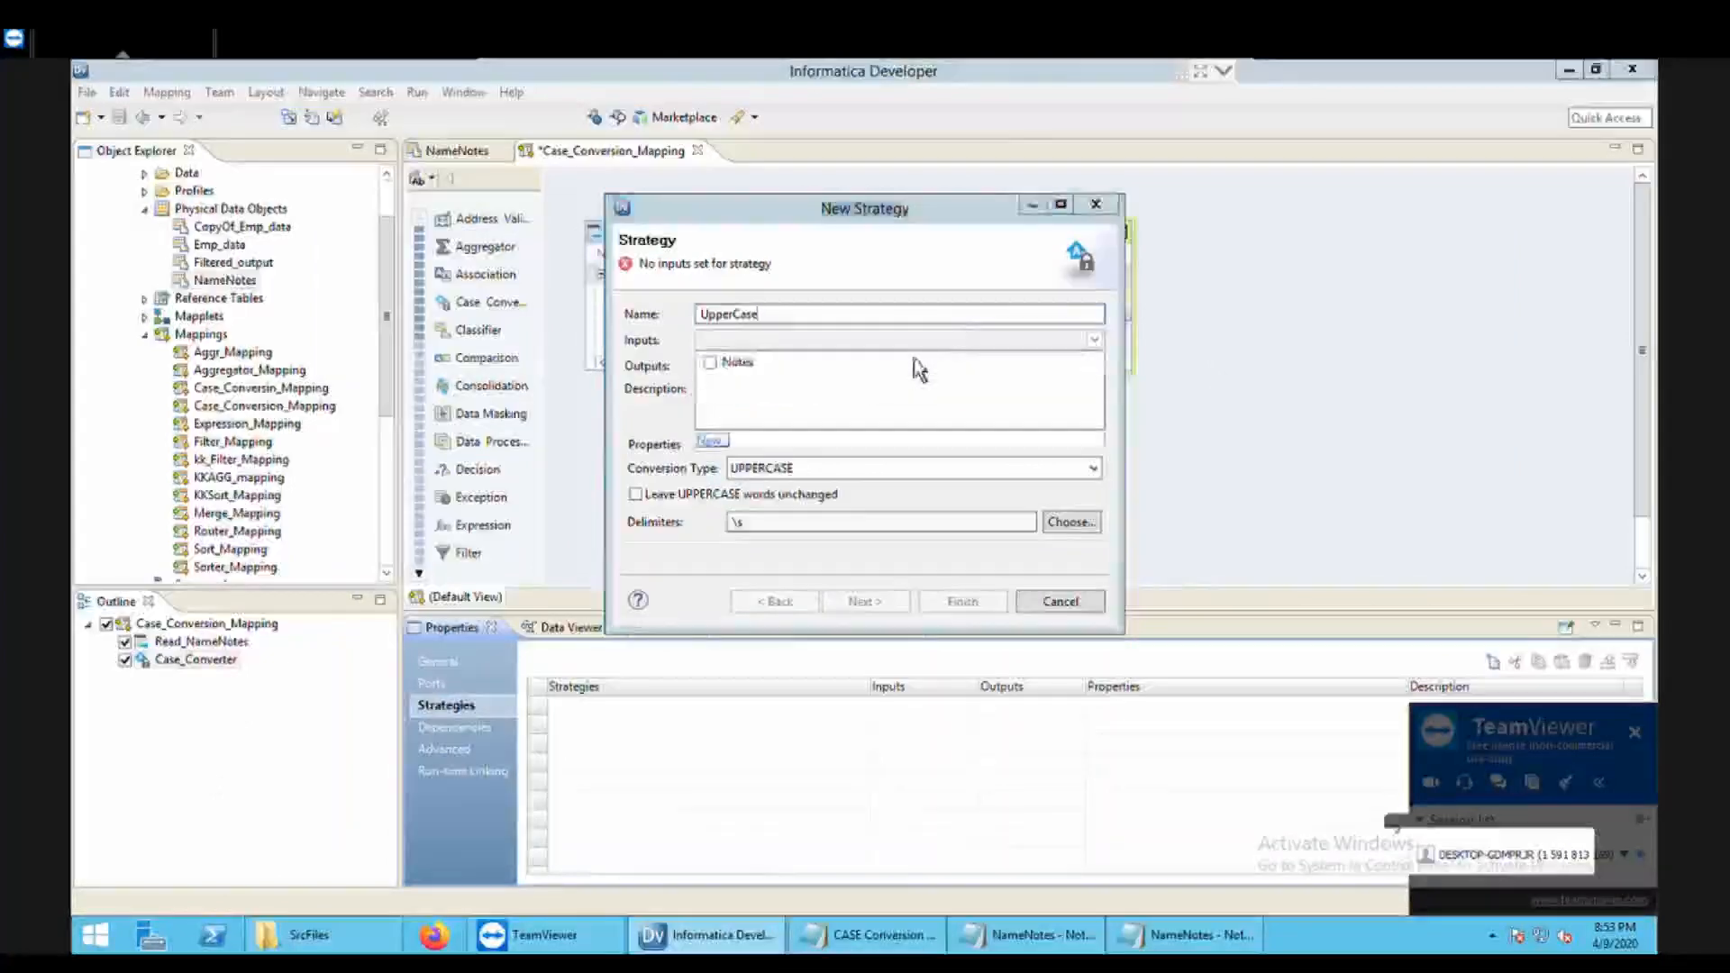
{"action": "left_click", "coordinate": [728, 380]}
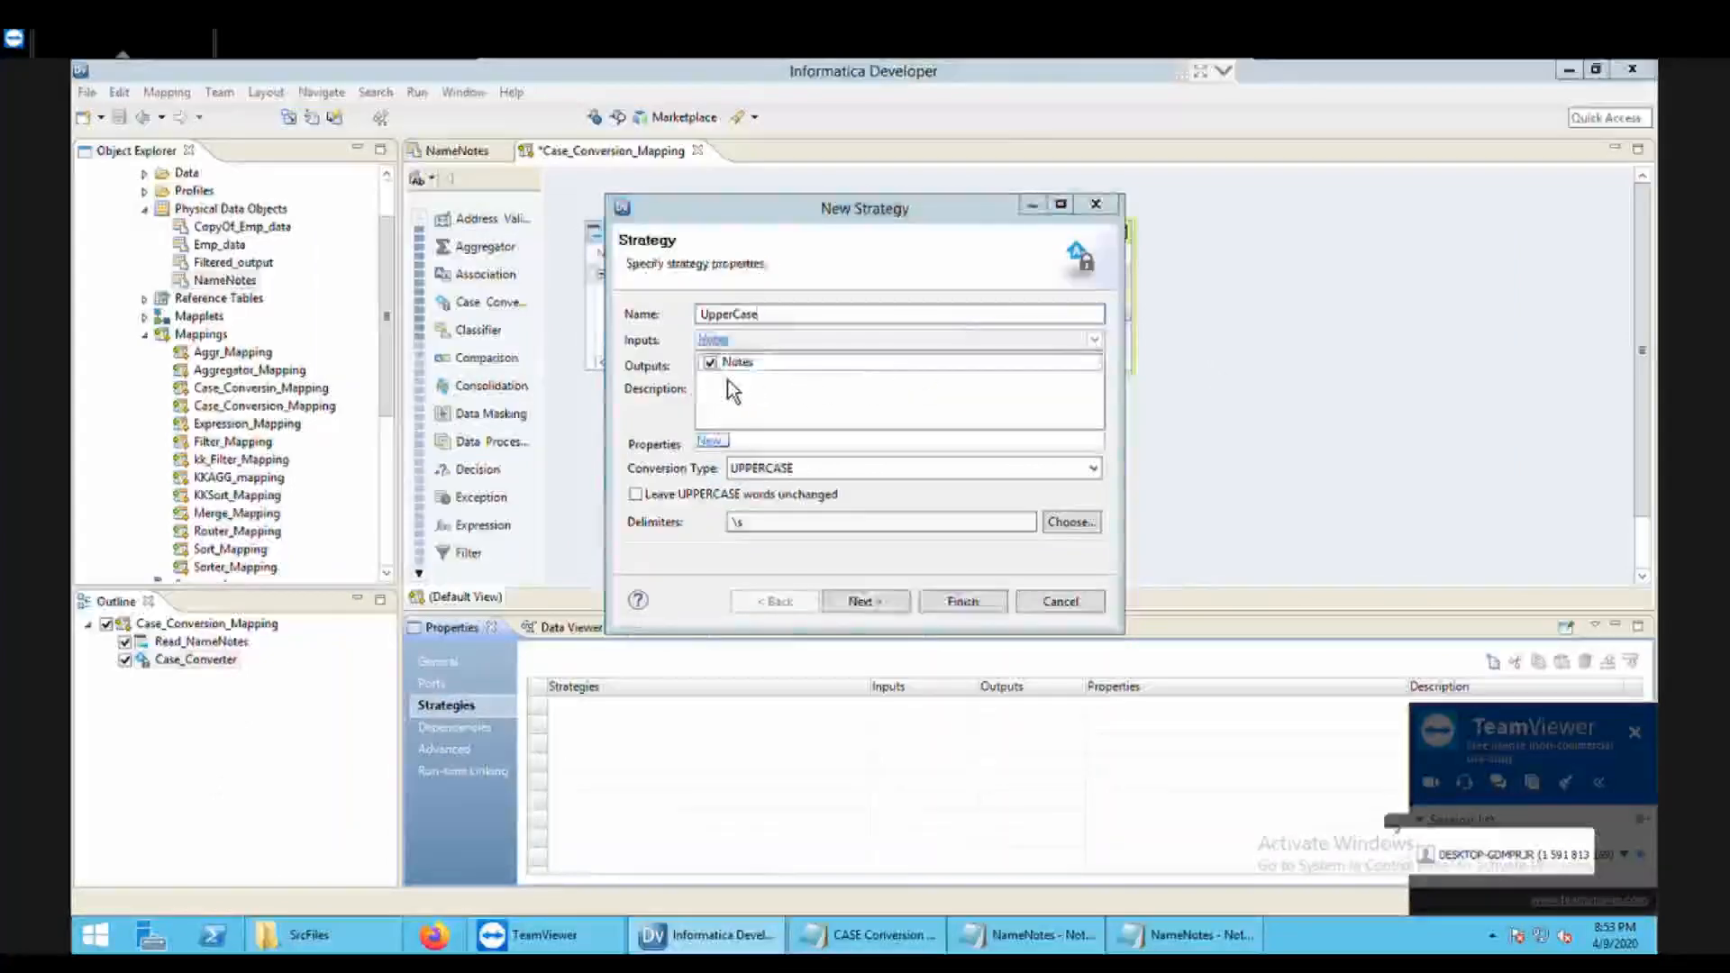
{"action": "left_click", "coordinate": [994, 523]}
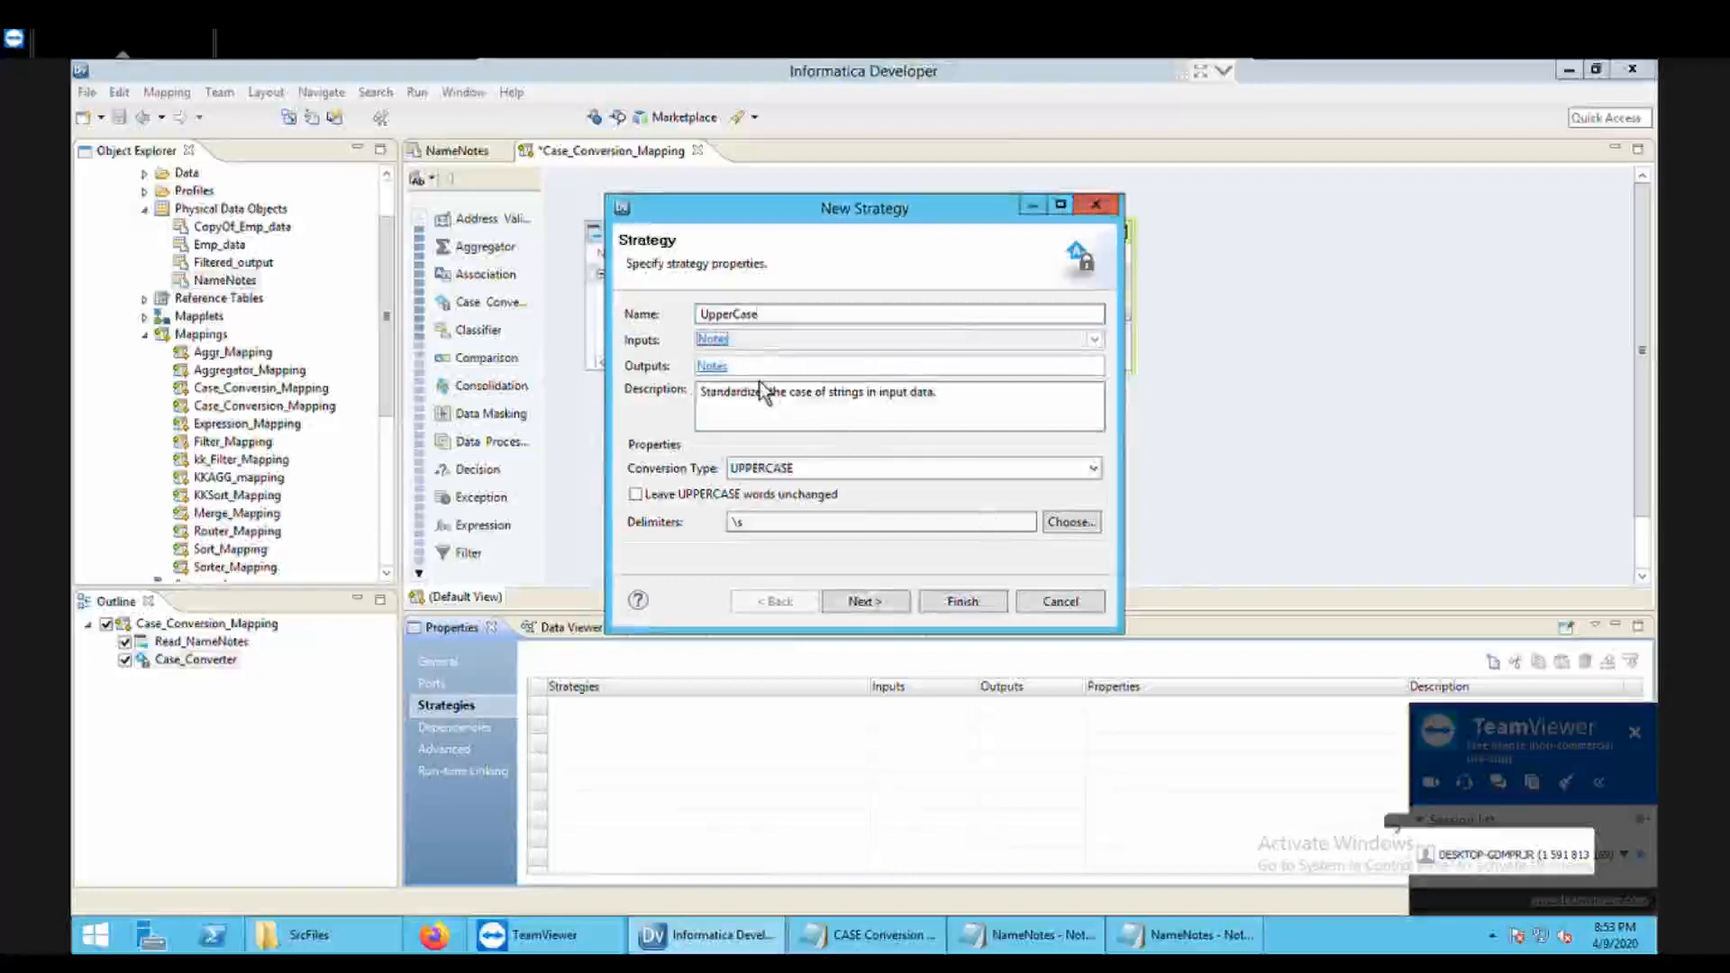
Step: Rename the output port of the UpperCase strategy as Upper_Notes
{"action": "left_click", "coordinate": [712, 366]}
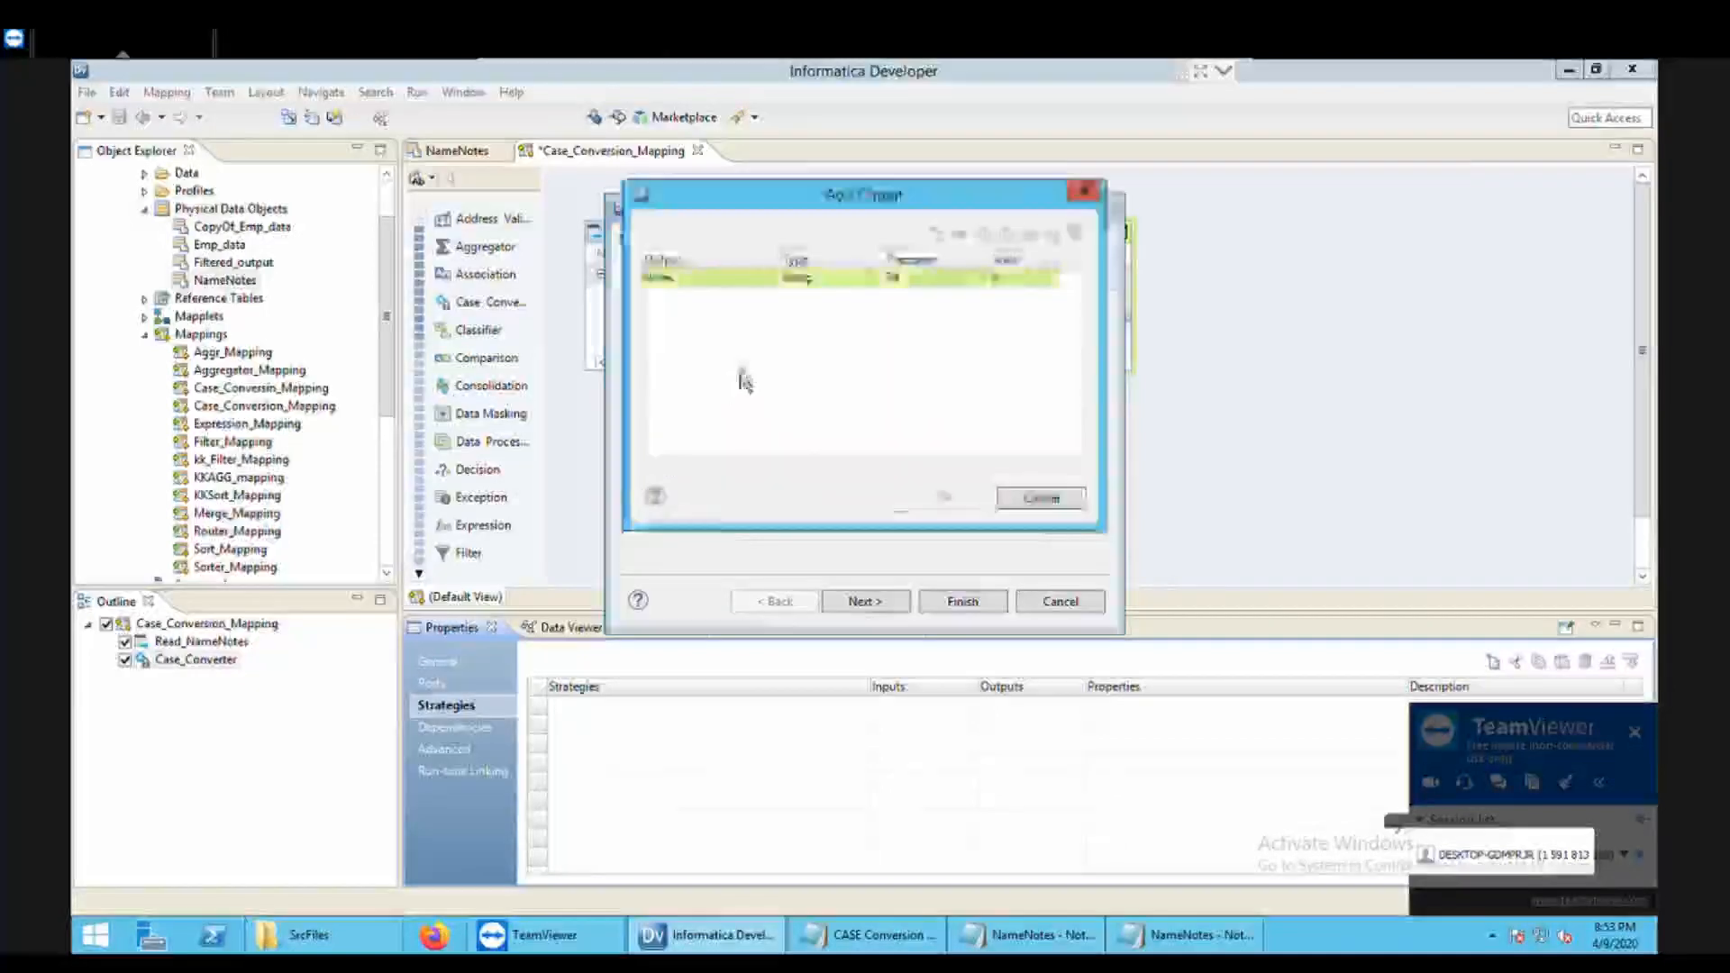
{"action": "left_click", "coordinate": [1041, 498]}
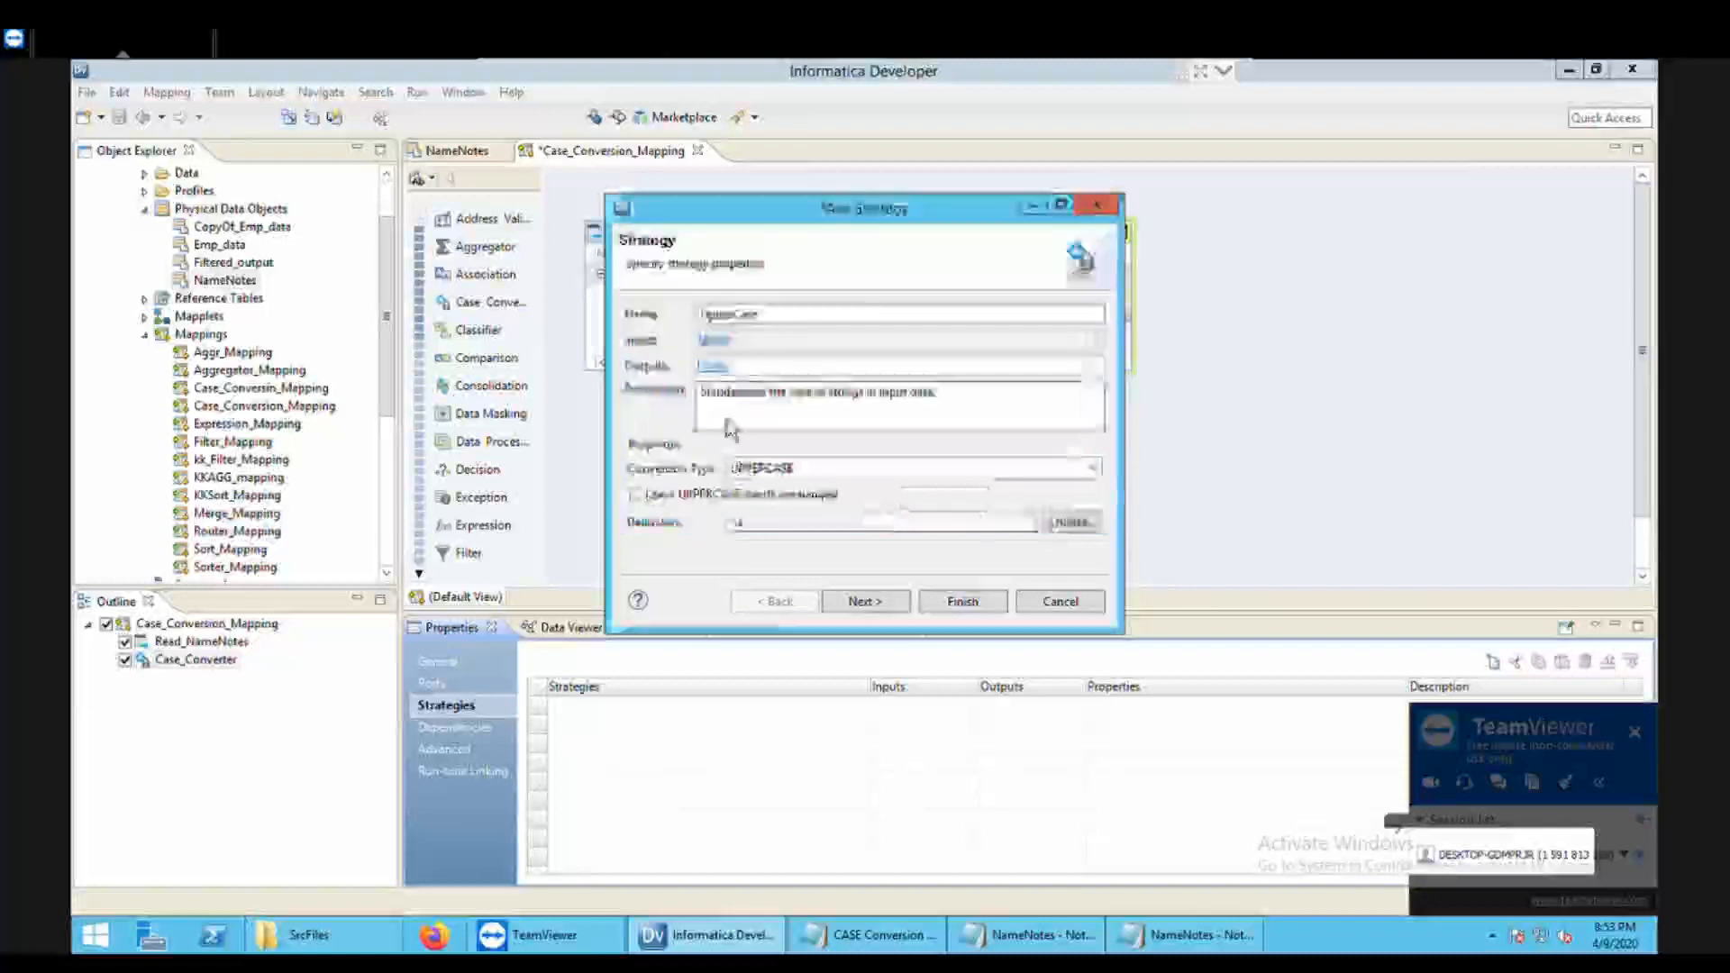
{"action": "left_click", "coordinate": [716, 368]}
{"action": "left_click", "coordinate": [671, 281]}
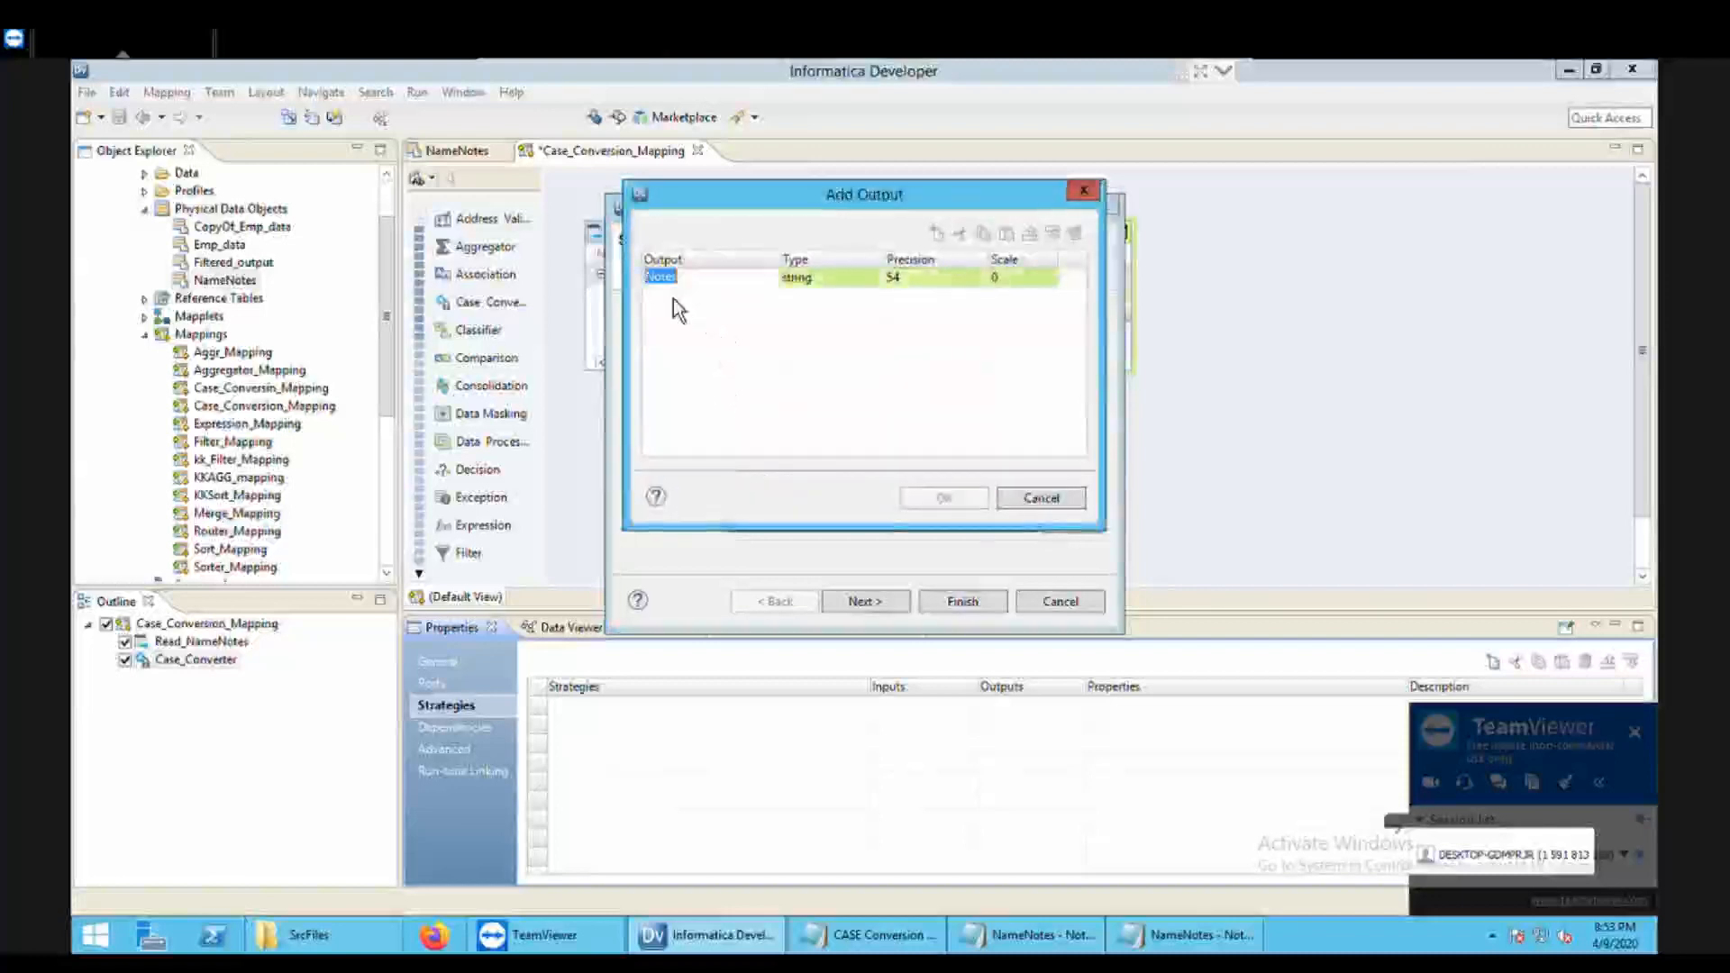
{"action": "left_click", "coordinate": [658, 292]}
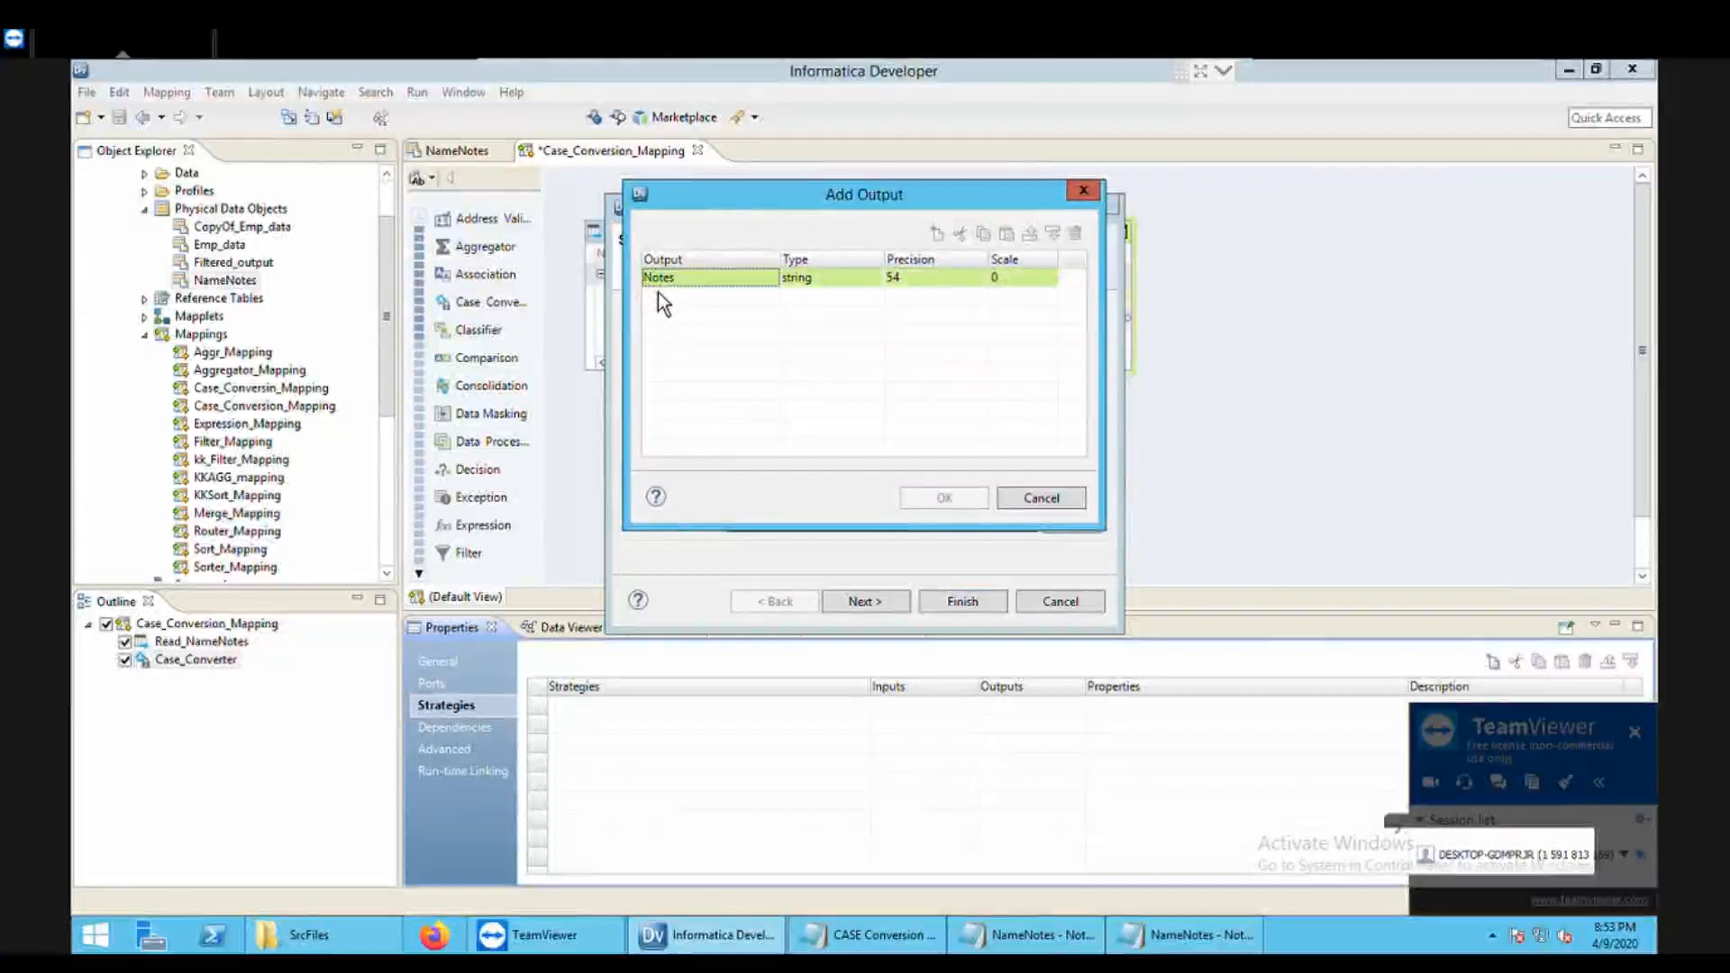
{"action": "type", "text": "k"}
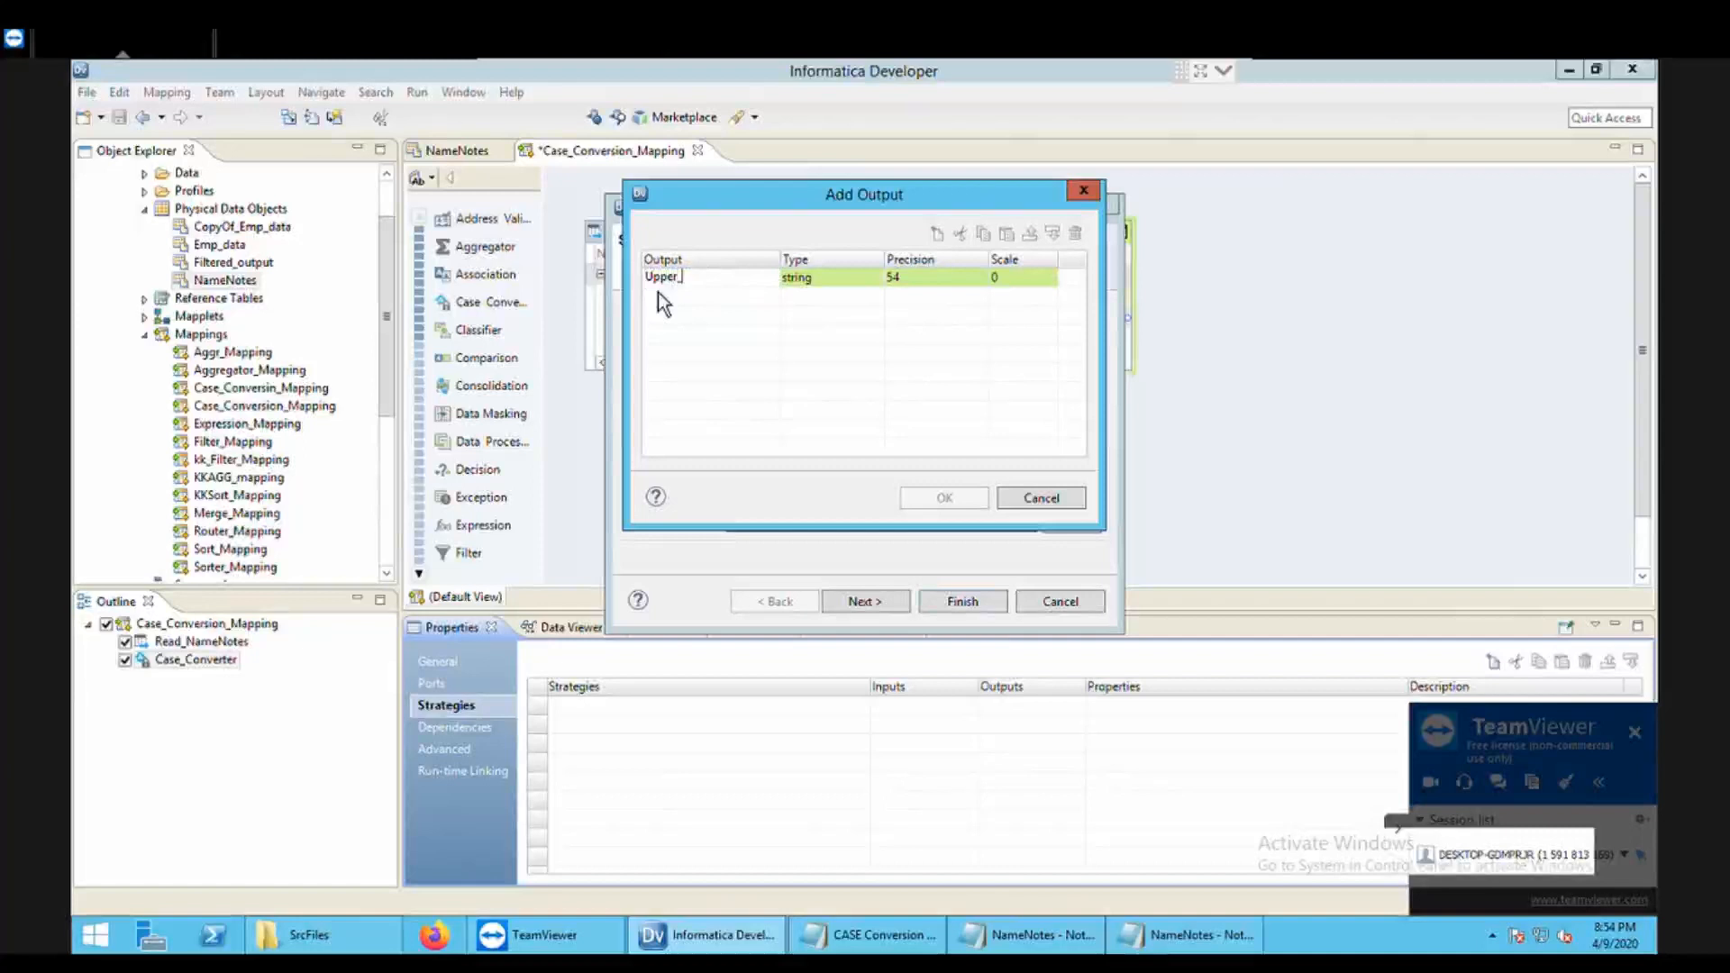
{"action": "type", "text": "pper_Notes"}
{"action": "left_click", "coordinate": [829, 292]}
{"action": "left_click", "coordinate": [944, 497]}
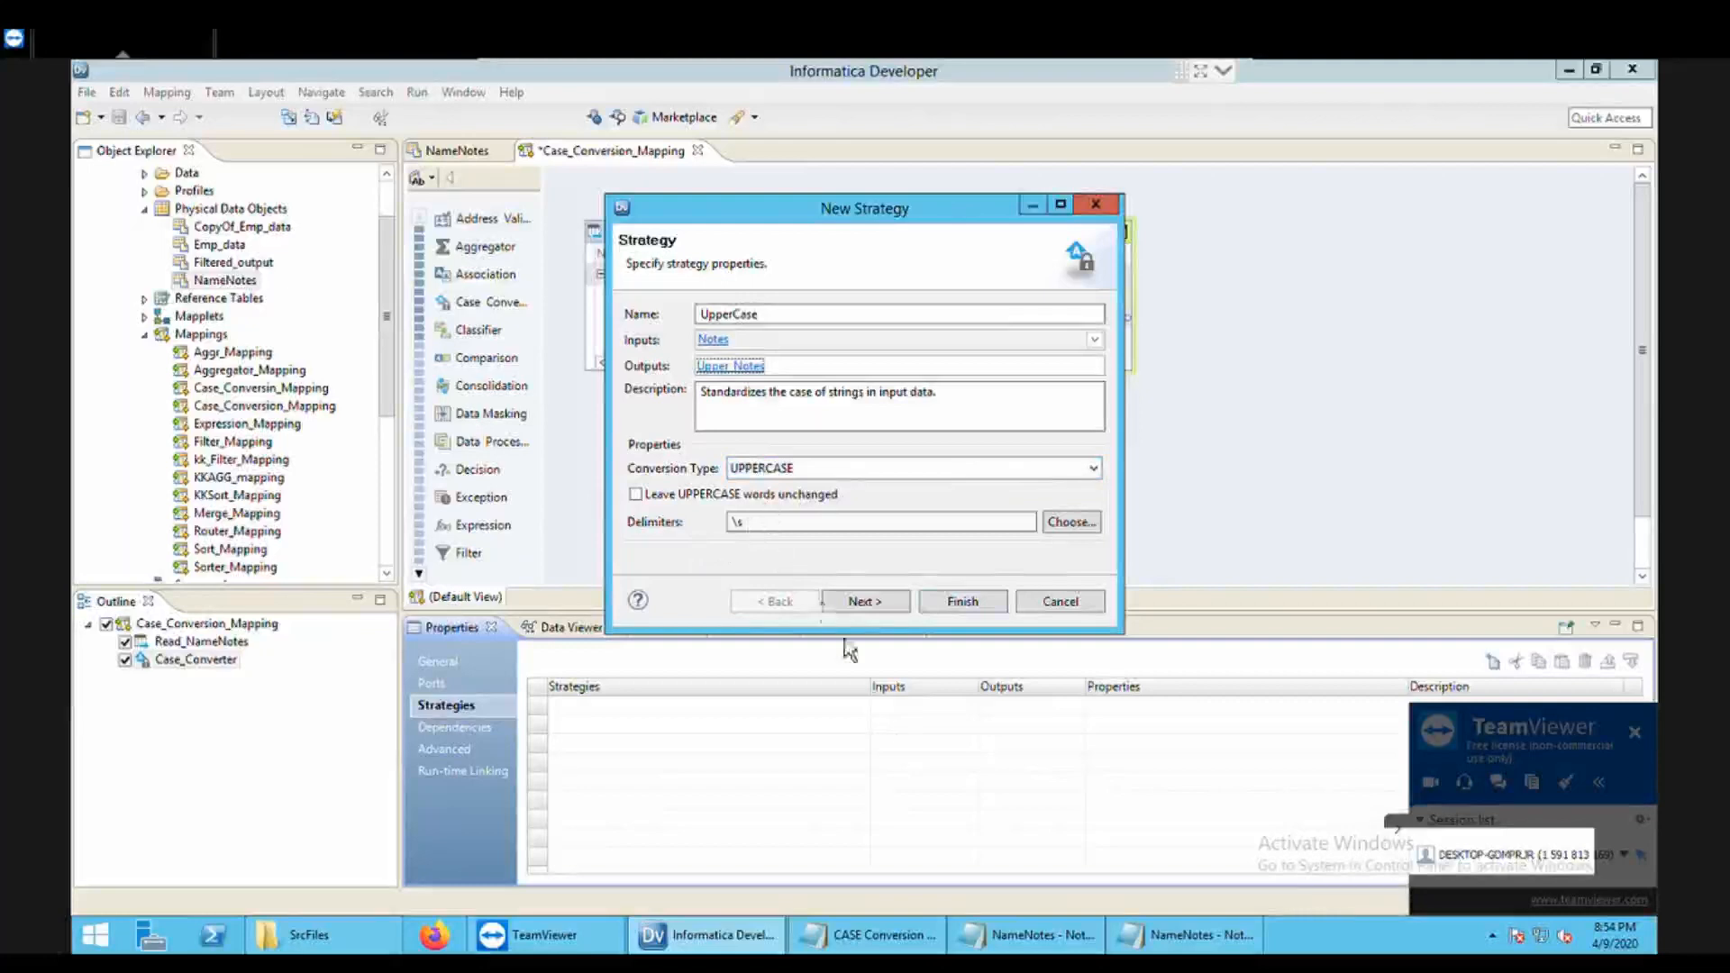
Step: Review the Tittle Case entry and the other case format descriptions in the CASE Conversion notes in Notepad, and return to the strategy settings
{"action": "mouse_move", "coordinate": [883, 944]}
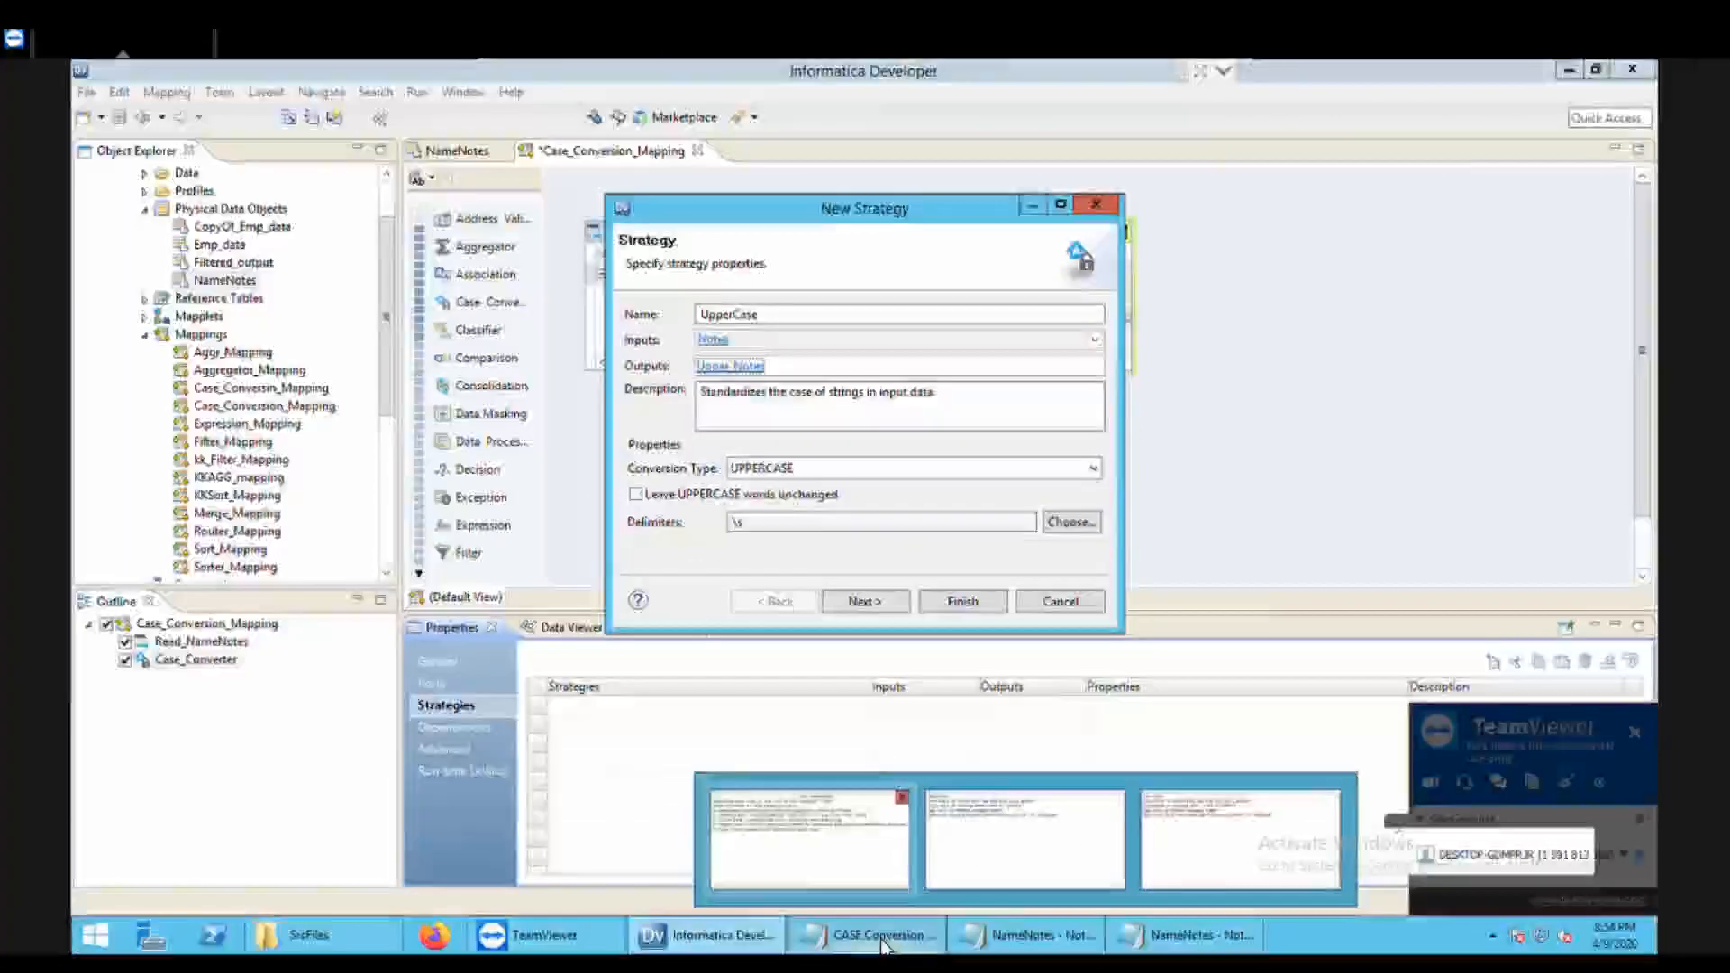
{"action": "left_click", "coordinate": [809, 838]}
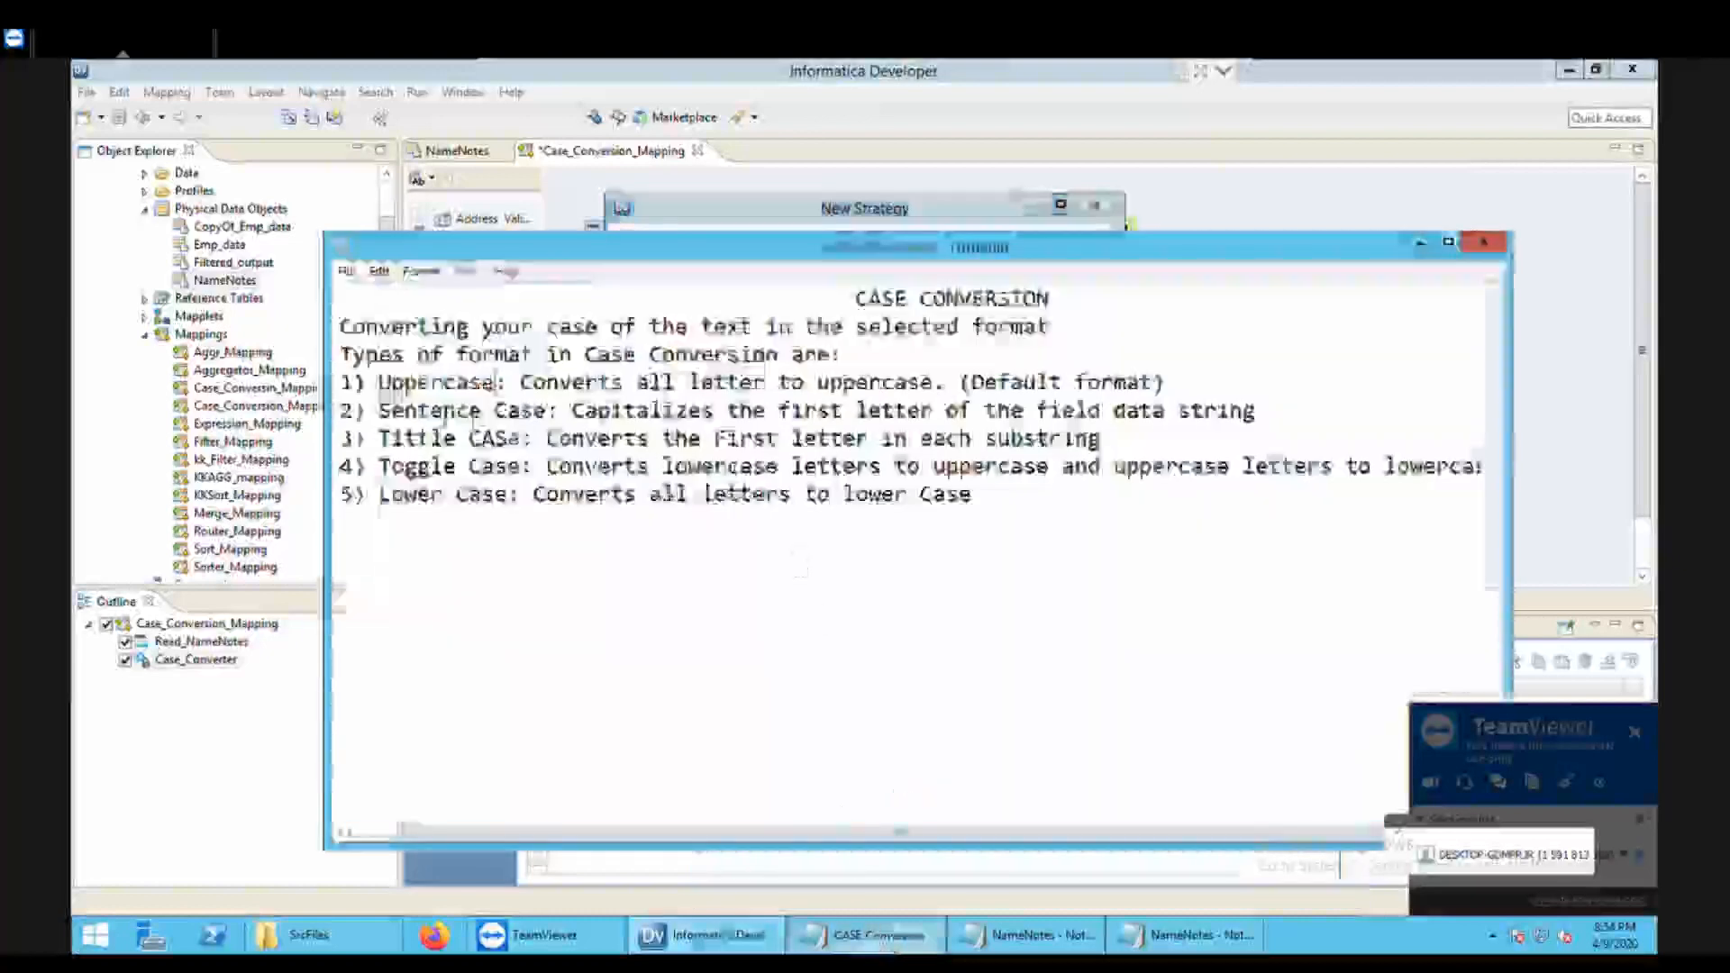
{"action": "left_click_drag", "start_coordinate": [379, 446], "coordinate": [520, 448]}
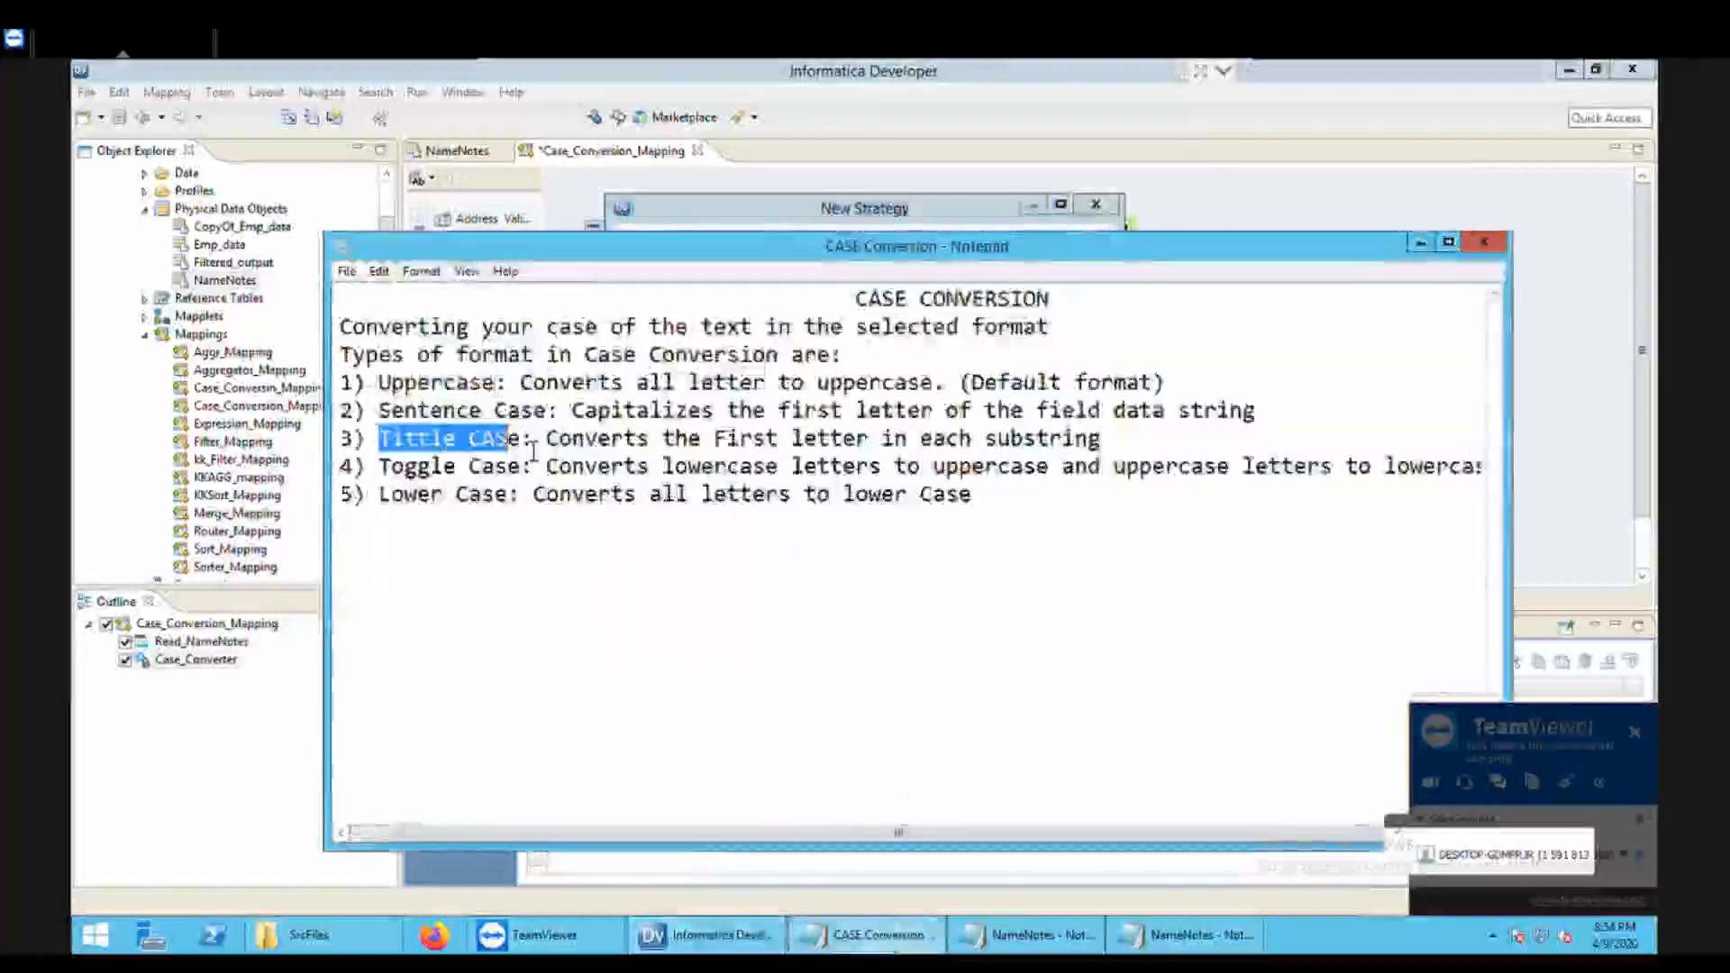
{"action": "left_click", "coordinate": [534, 454]}
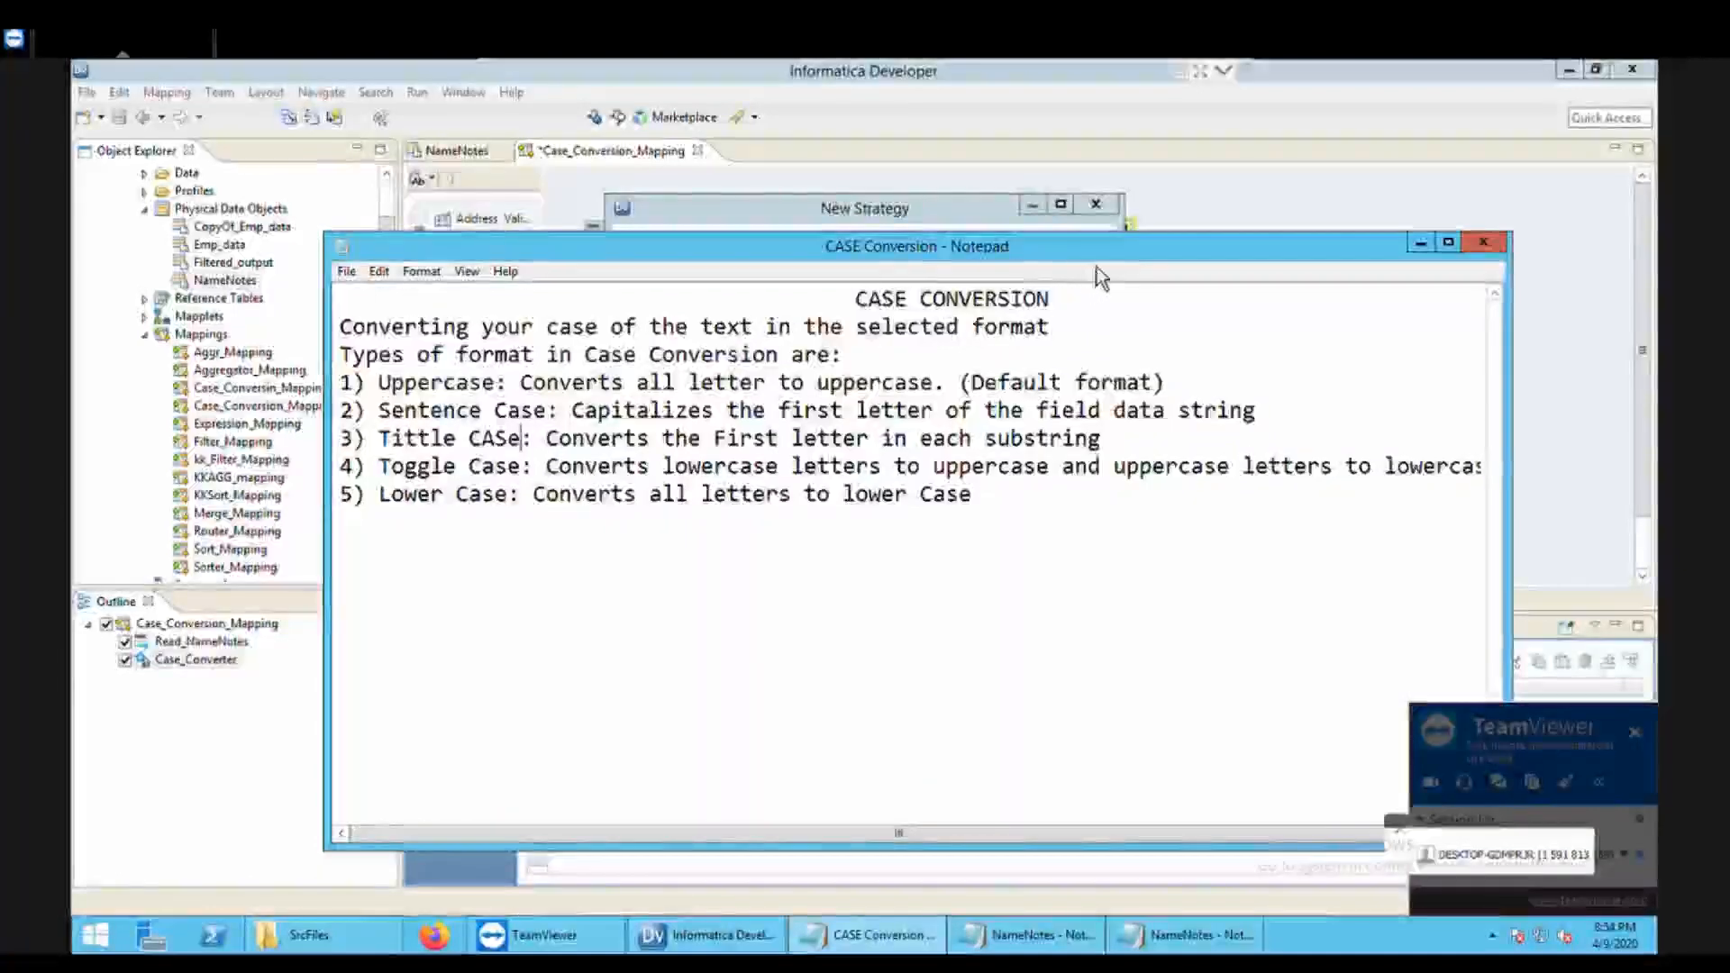
{"action": "left_click_drag", "start_coordinate": [1095, 267], "coordinate": [1100, 428]}
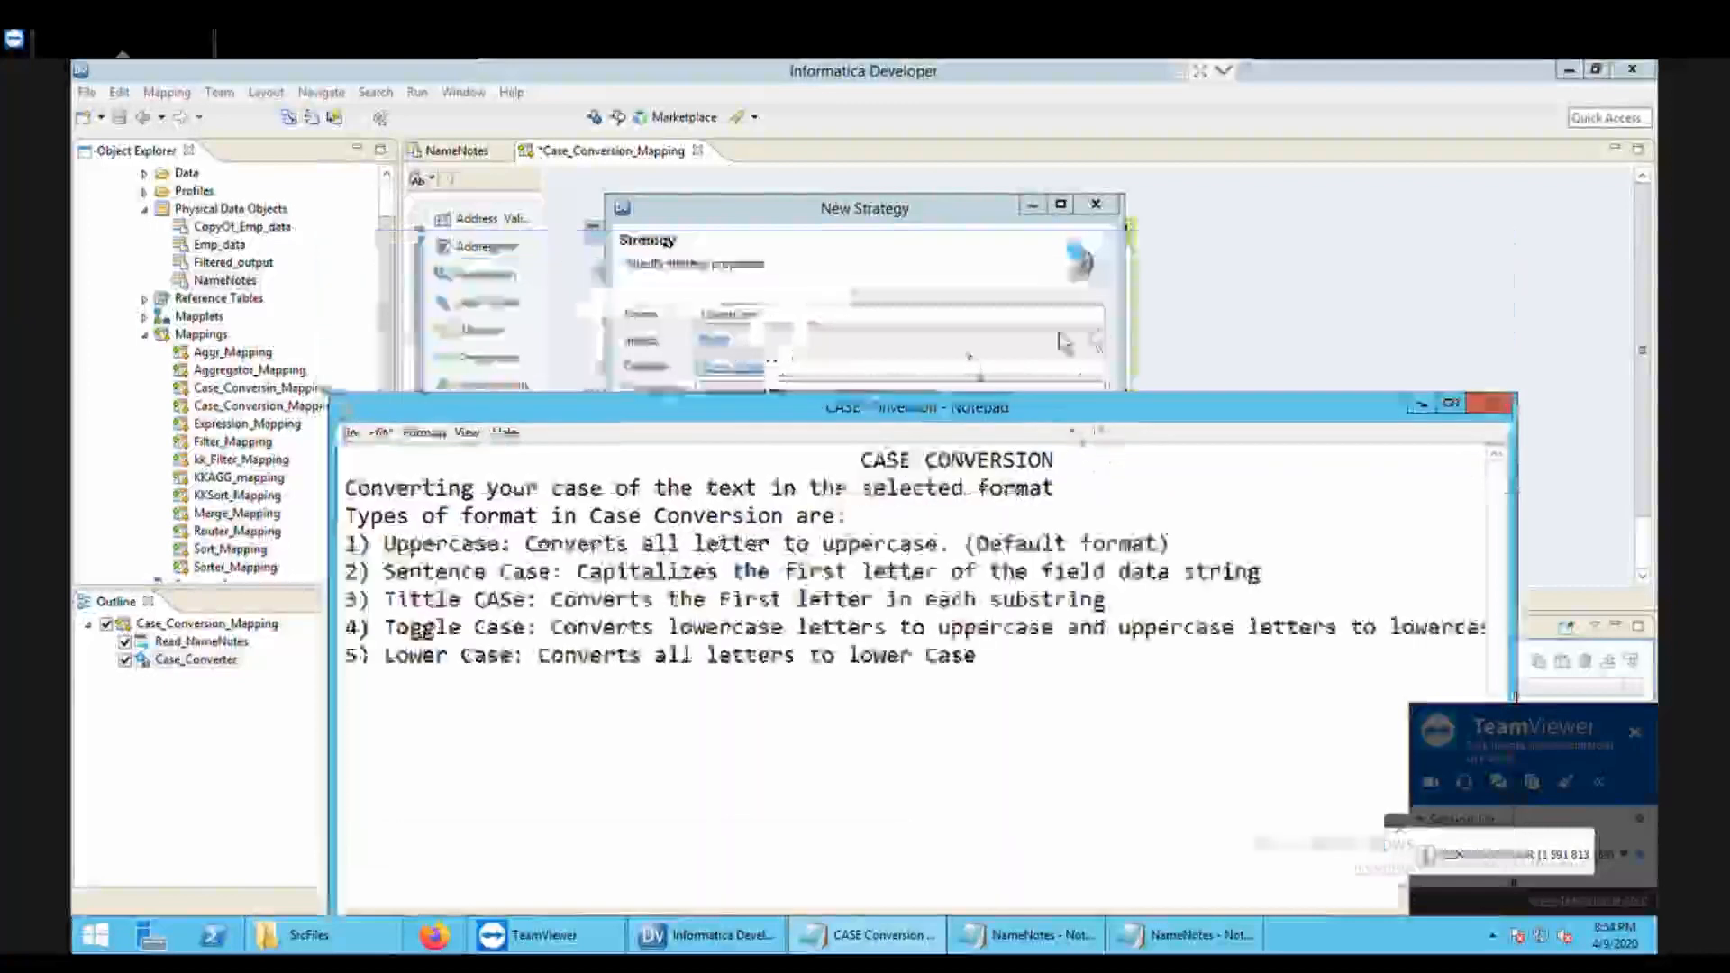
{"action": "left_click", "coordinate": [1421, 405]}
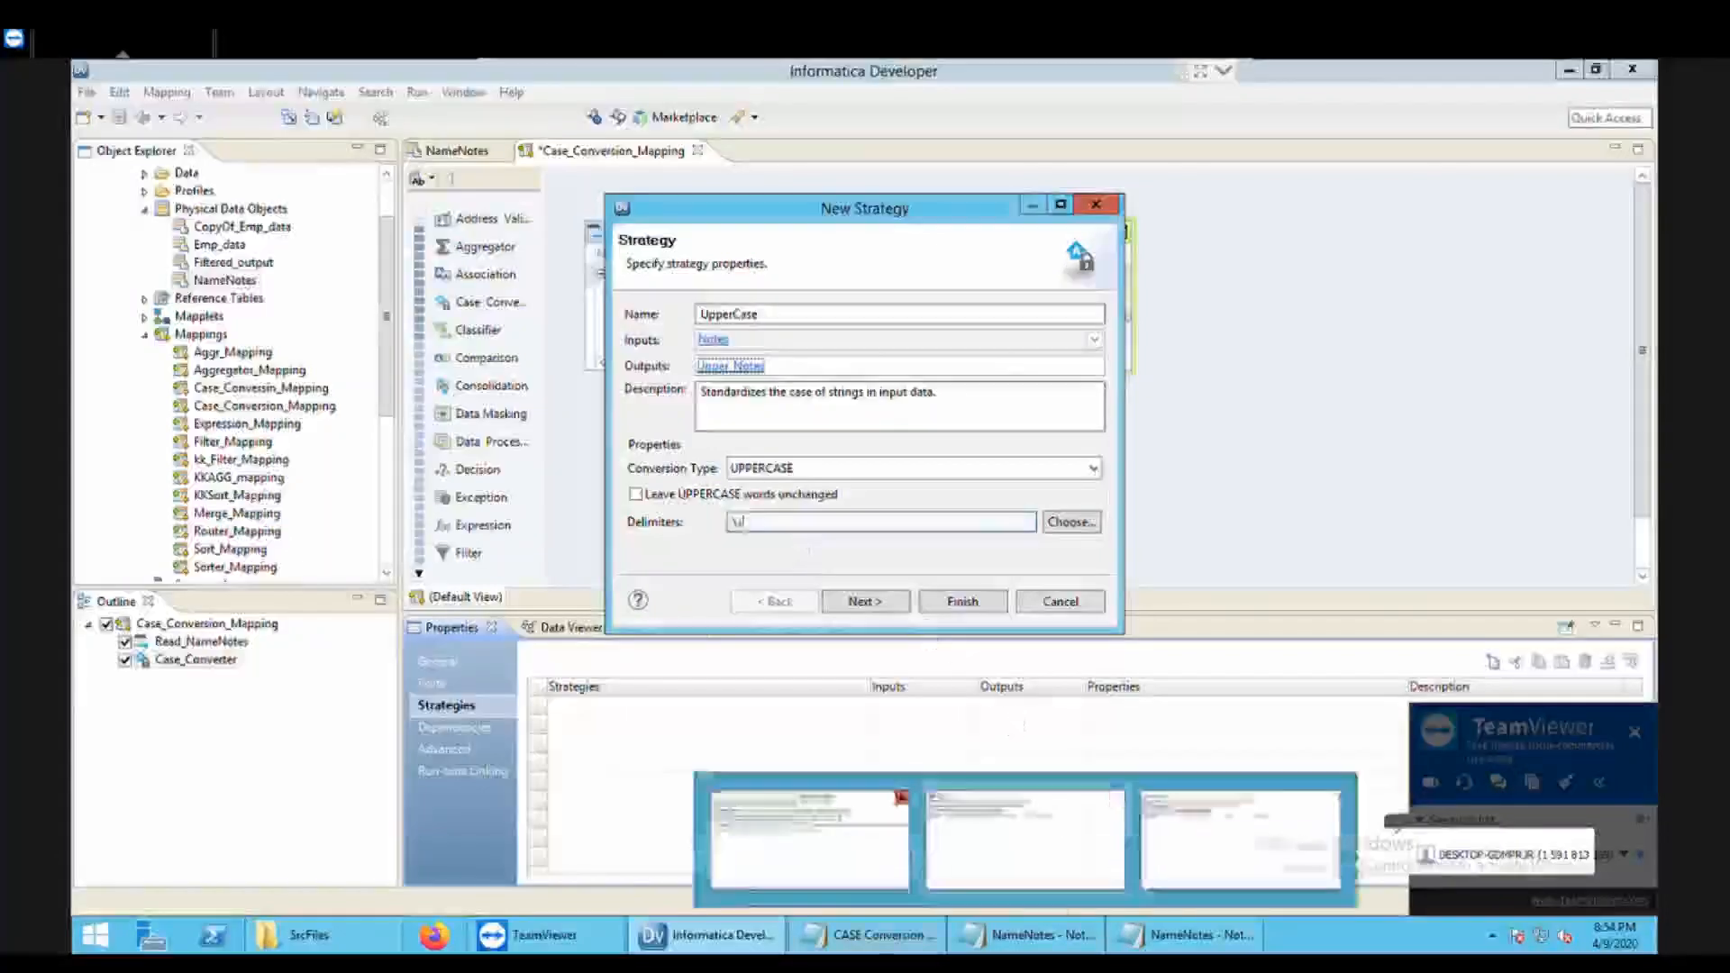
{"action": "left_click", "coordinate": [865, 935]}
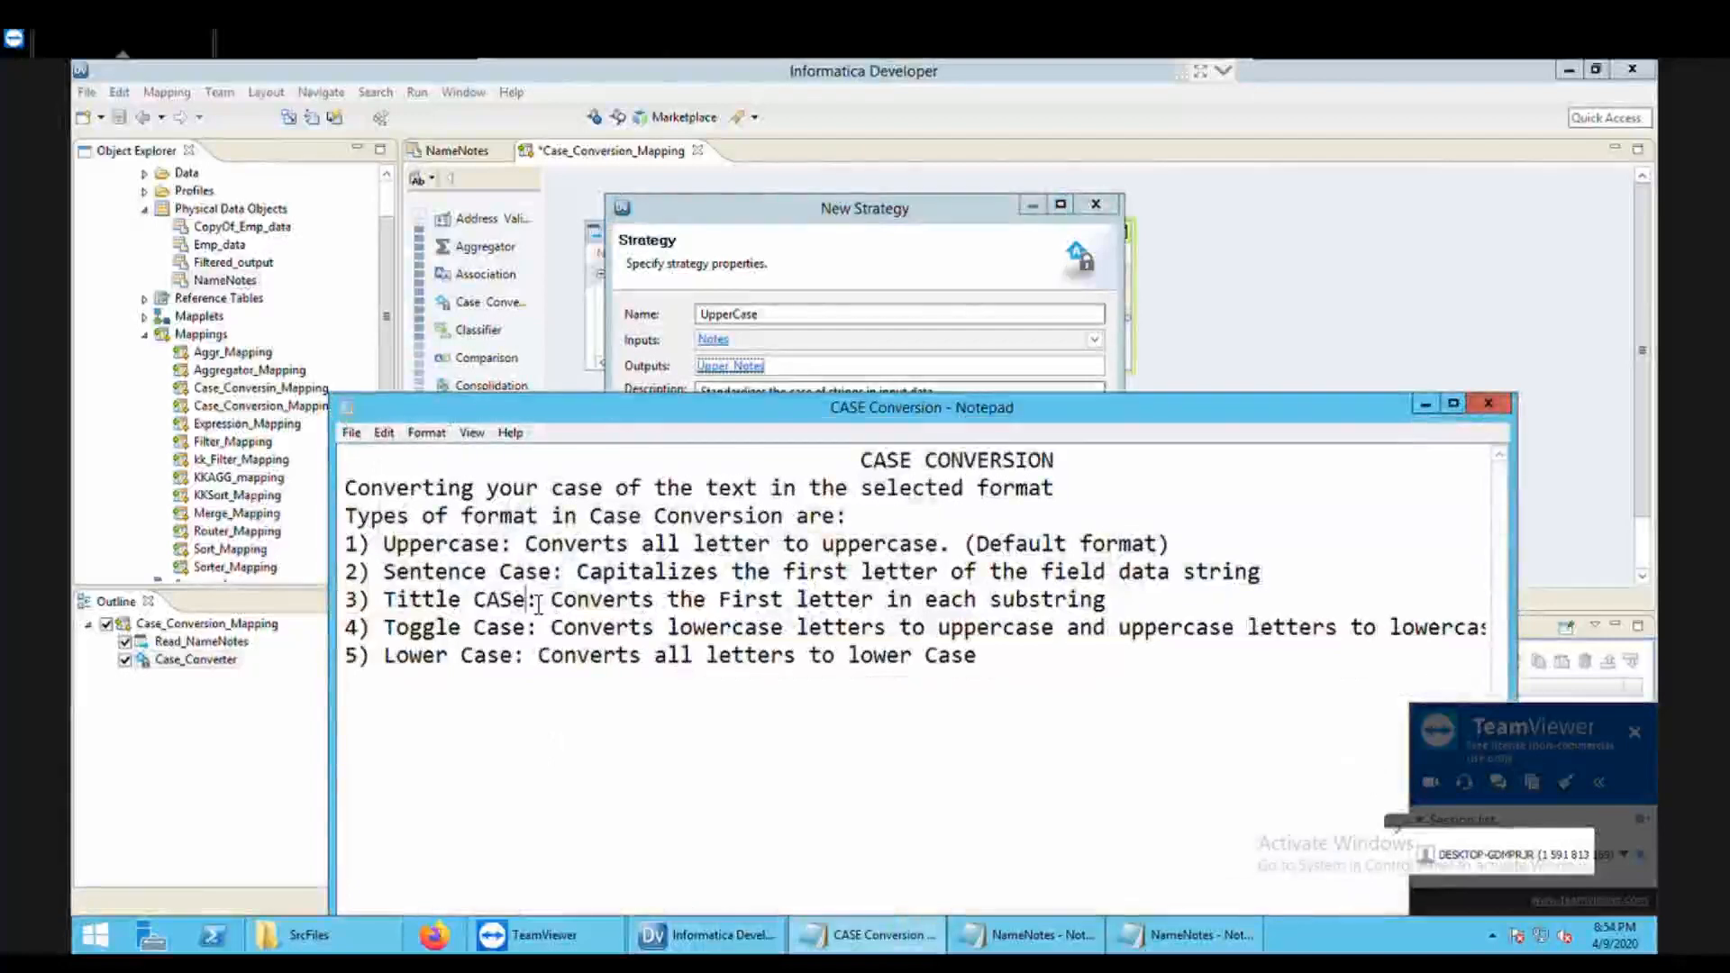
{"action": "left_click", "coordinate": [1425, 406]}
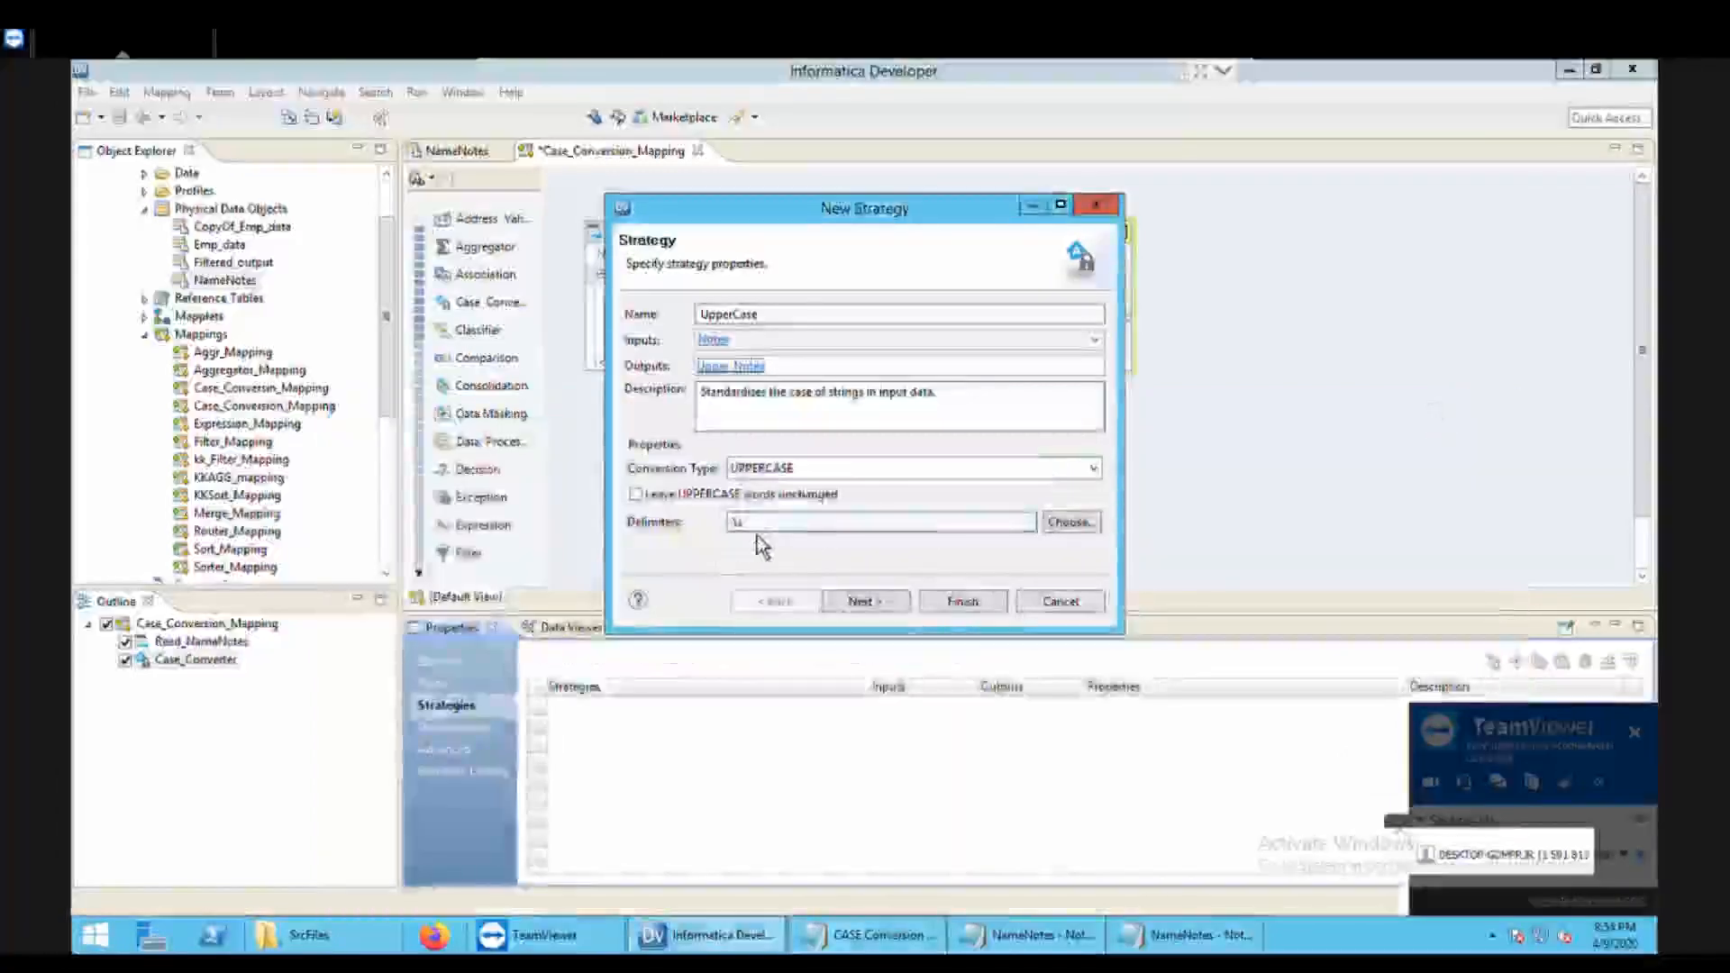
Step: Complete the UpperCase strategy with the UPPERCASE conversion type, the \s delimiter and no reference table
{"action": "left_click", "coordinate": [898, 609]}
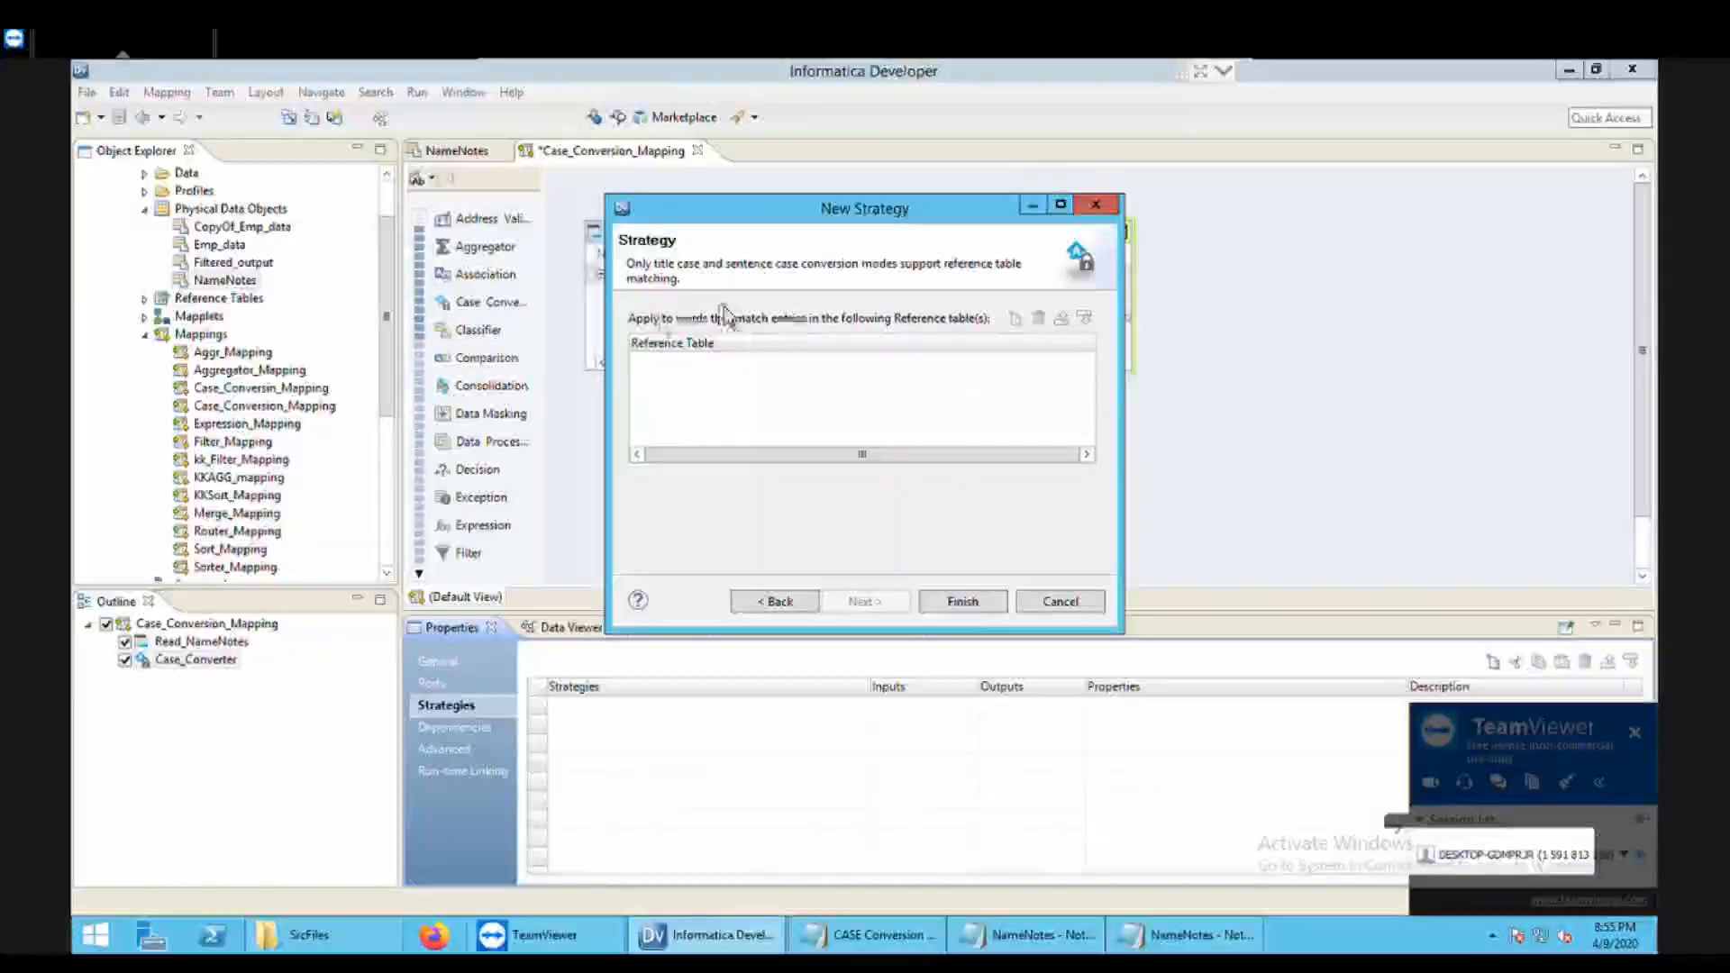
{"action": "left_click", "coordinate": [975, 606]}
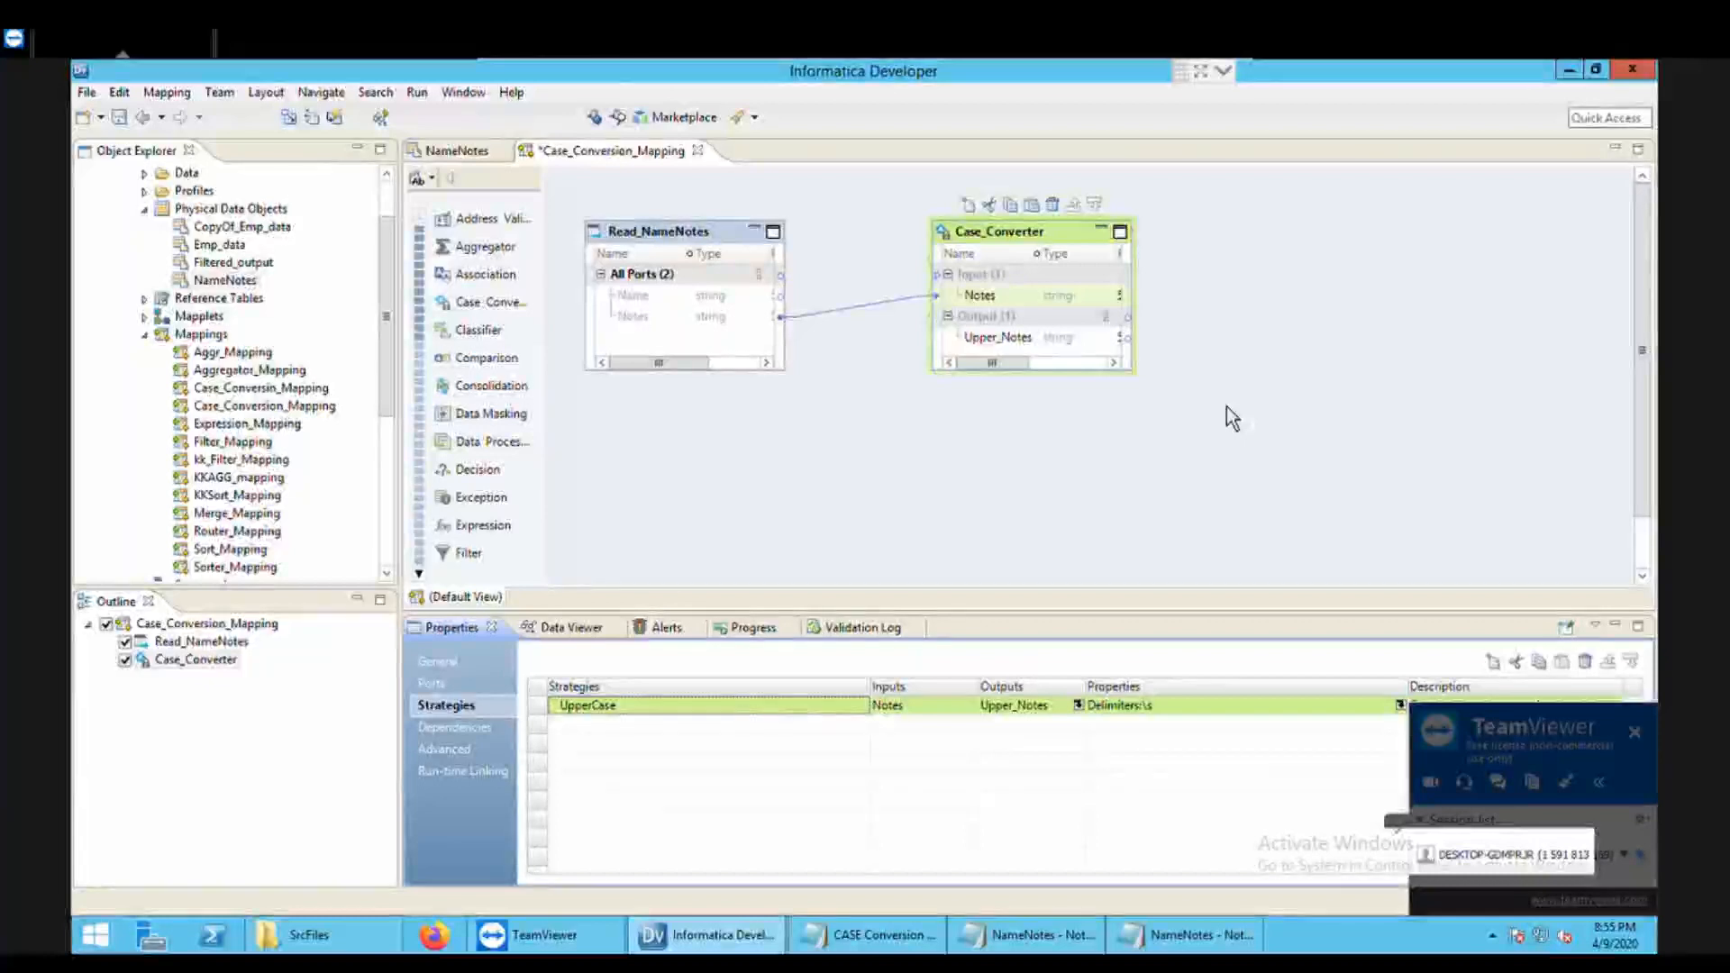
Step: Add an Expression transformation beside Case_Converter, align it with Read_NameNotes, and move Case_Converter lower between the two
{"action": "right_click", "coordinate": [1289, 243]}
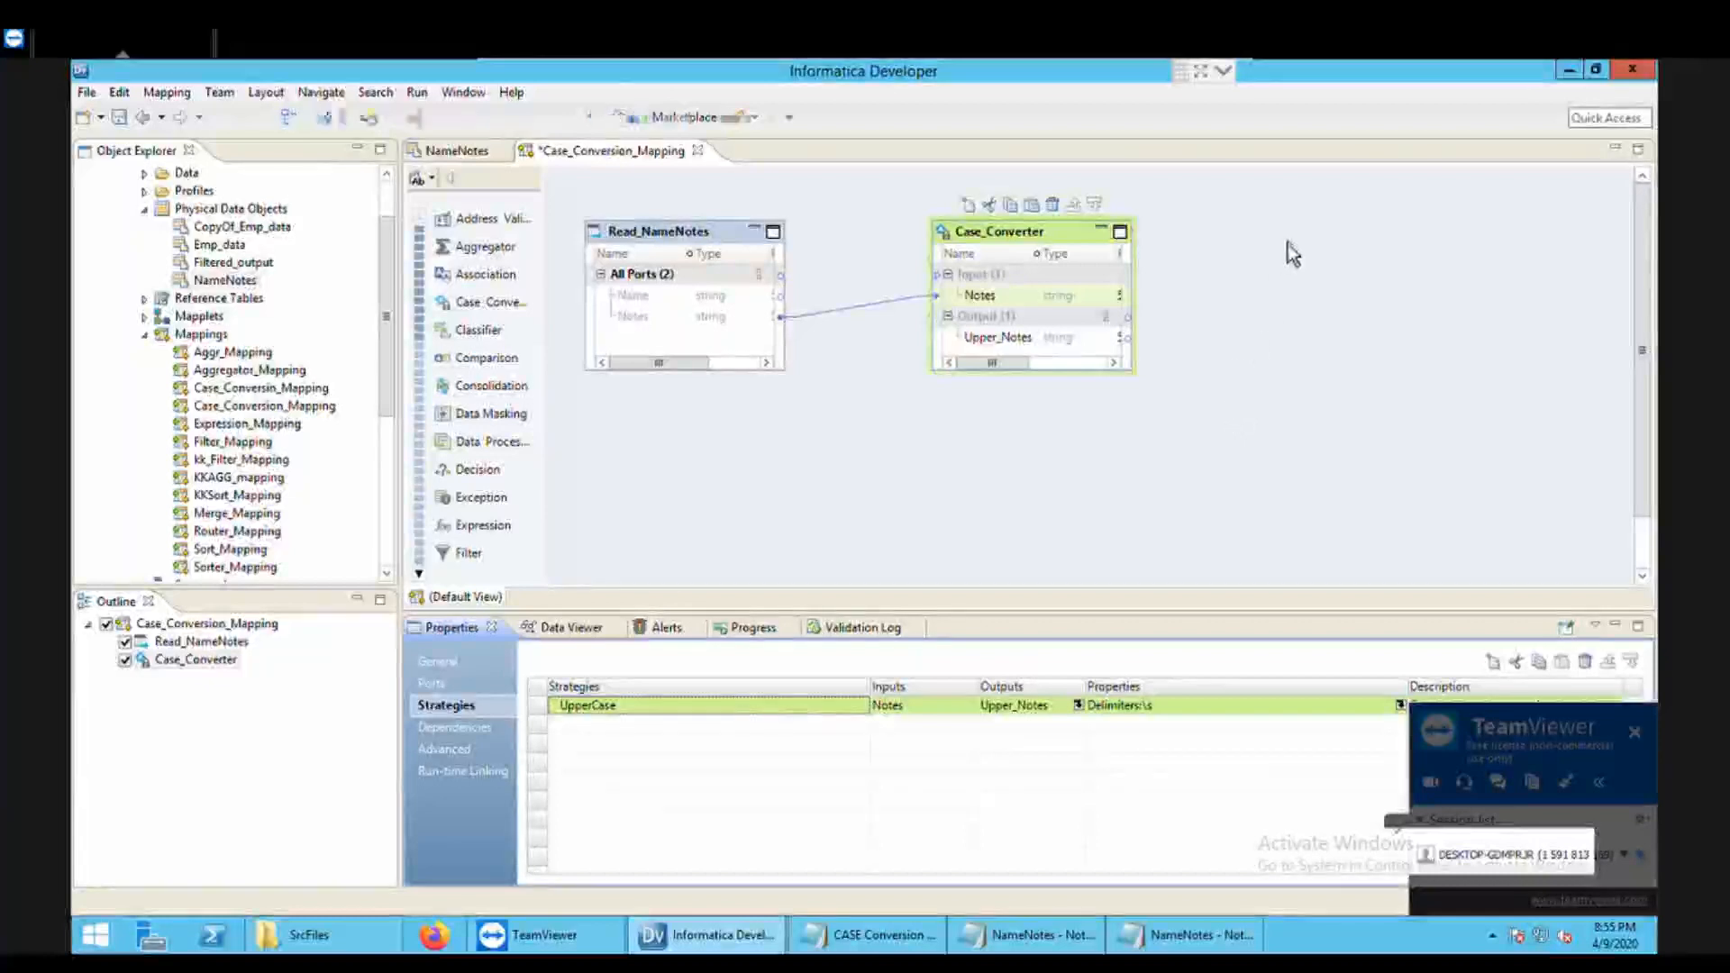
{"action": "left_click", "coordinate": [1302, 263]}
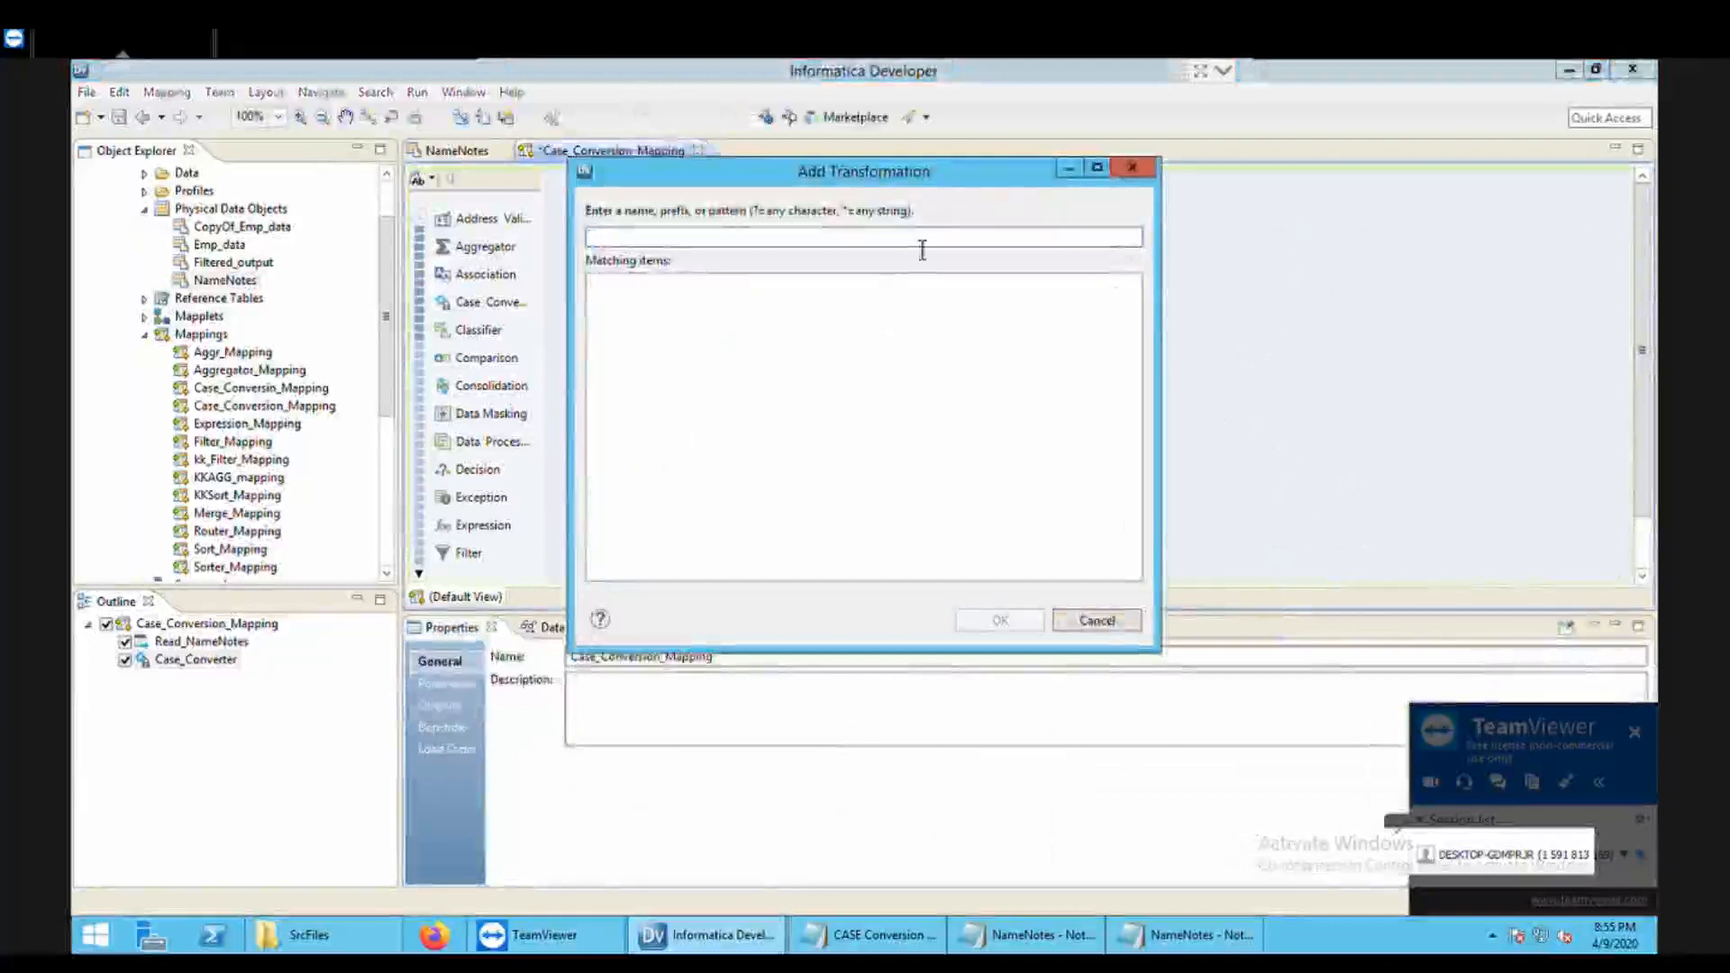
{"action": "type", "text": "Express"}
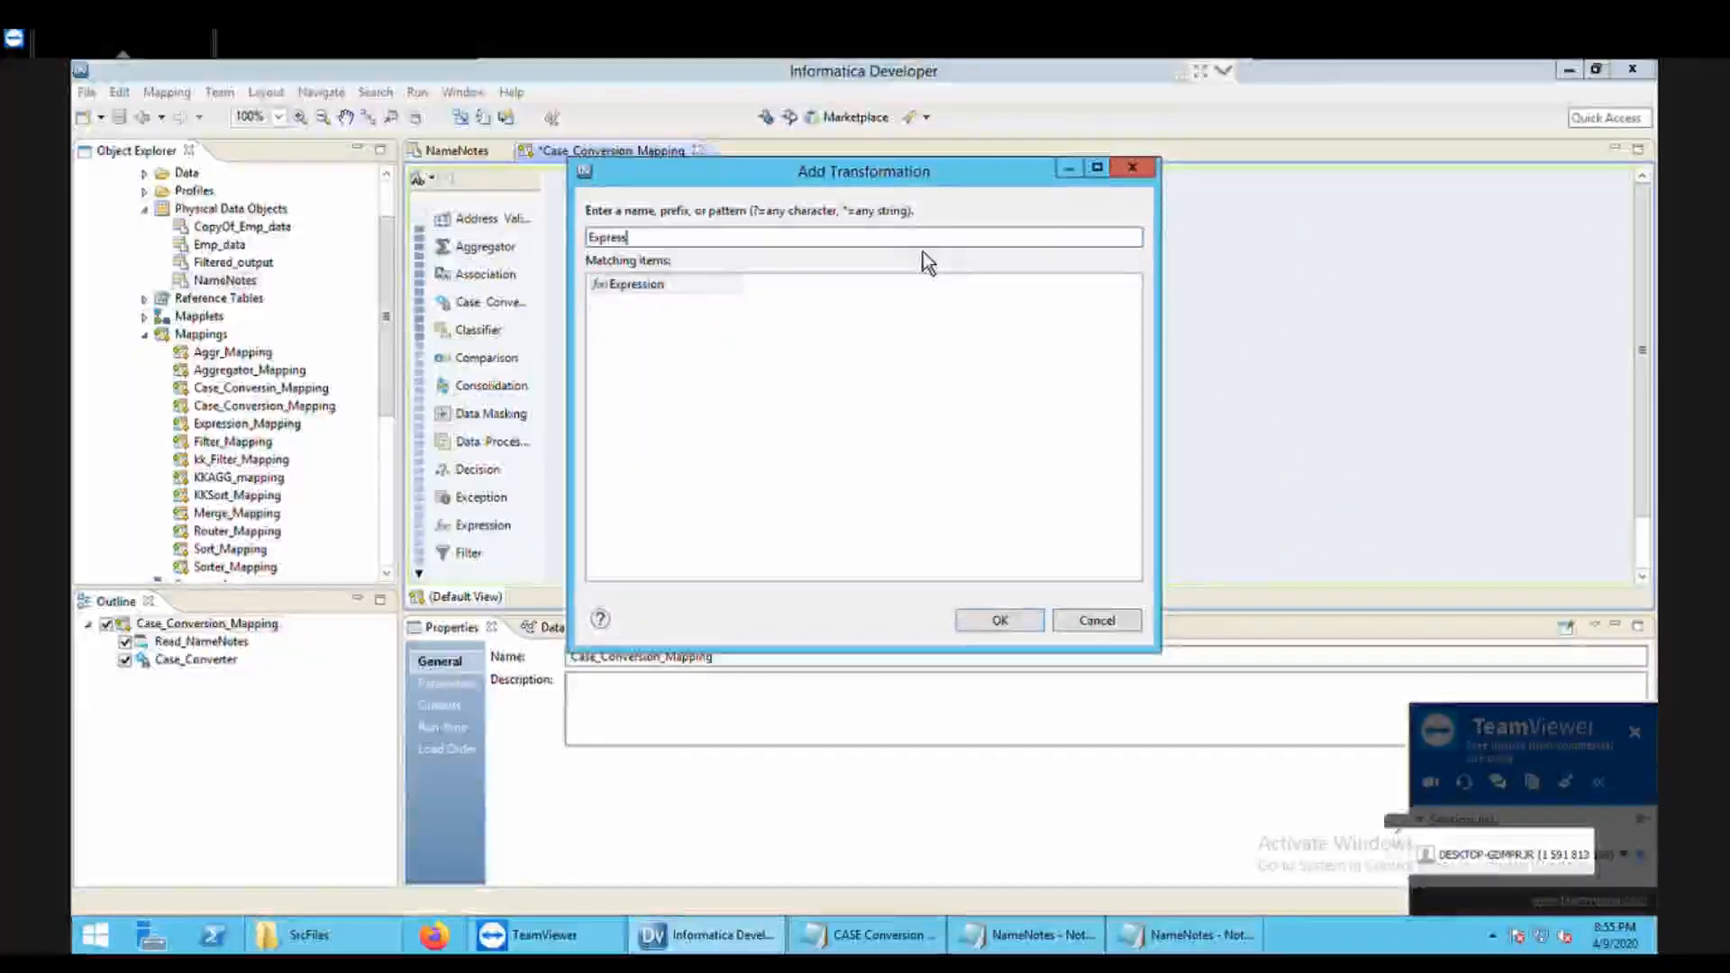
{"action": "left_click", "coordinate": [706, 286]}
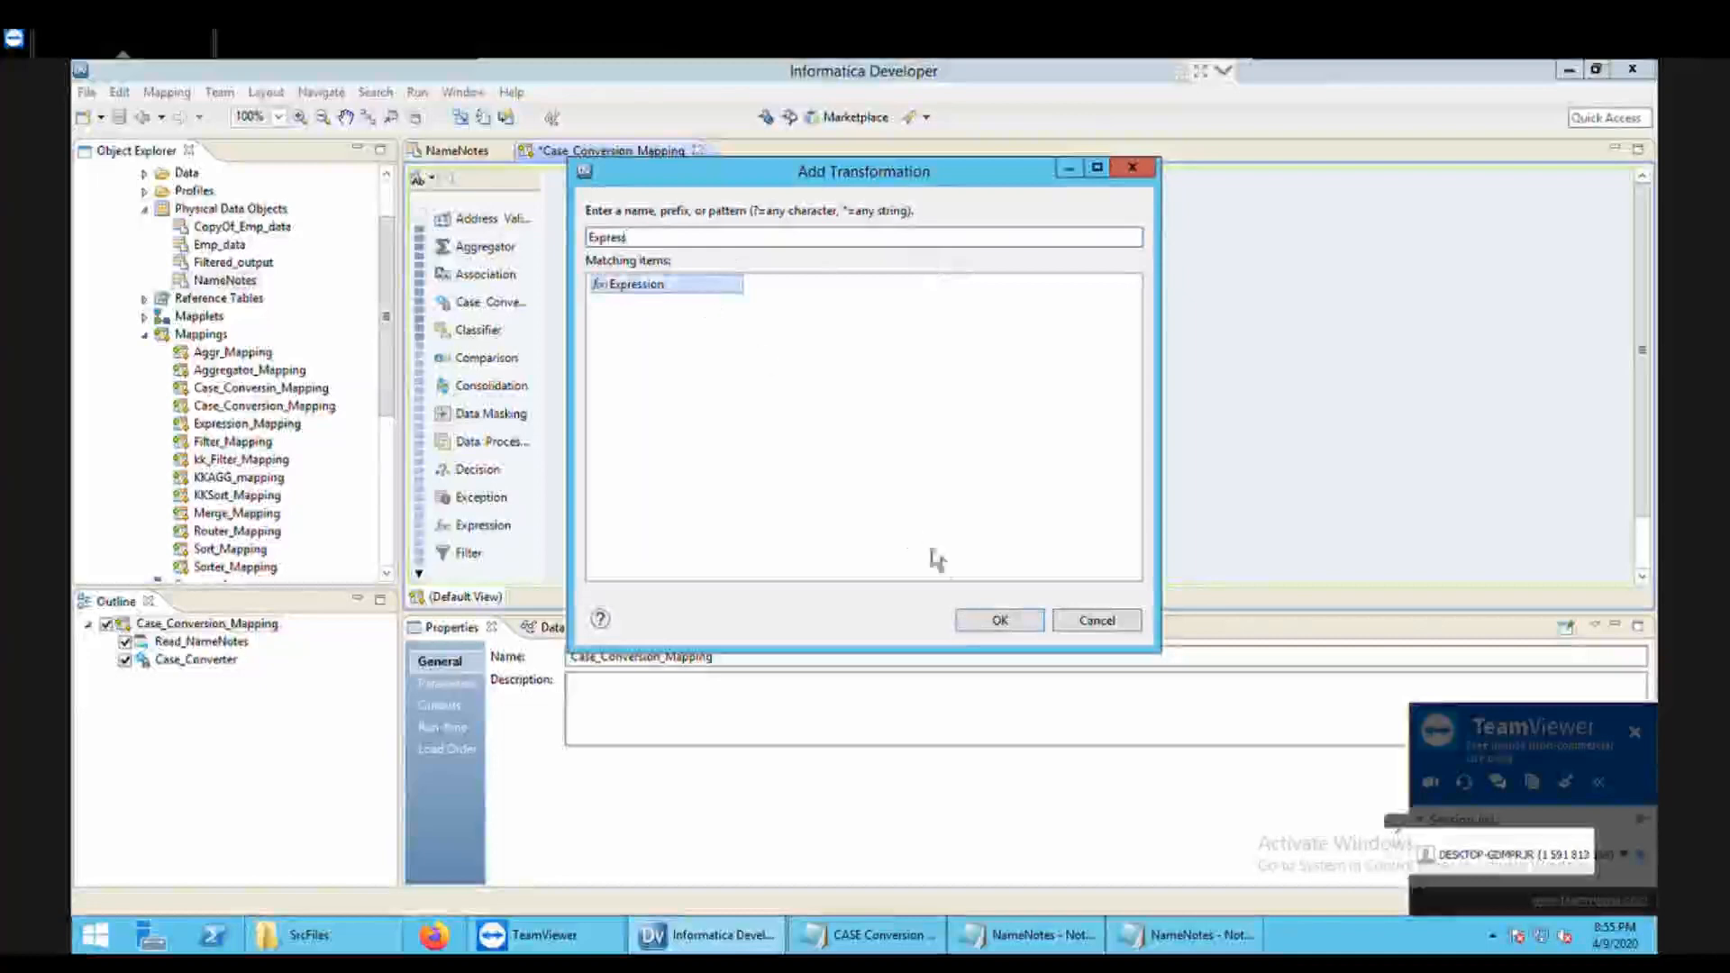
{"action": "left_click", "coordinate": [1027, 628]}
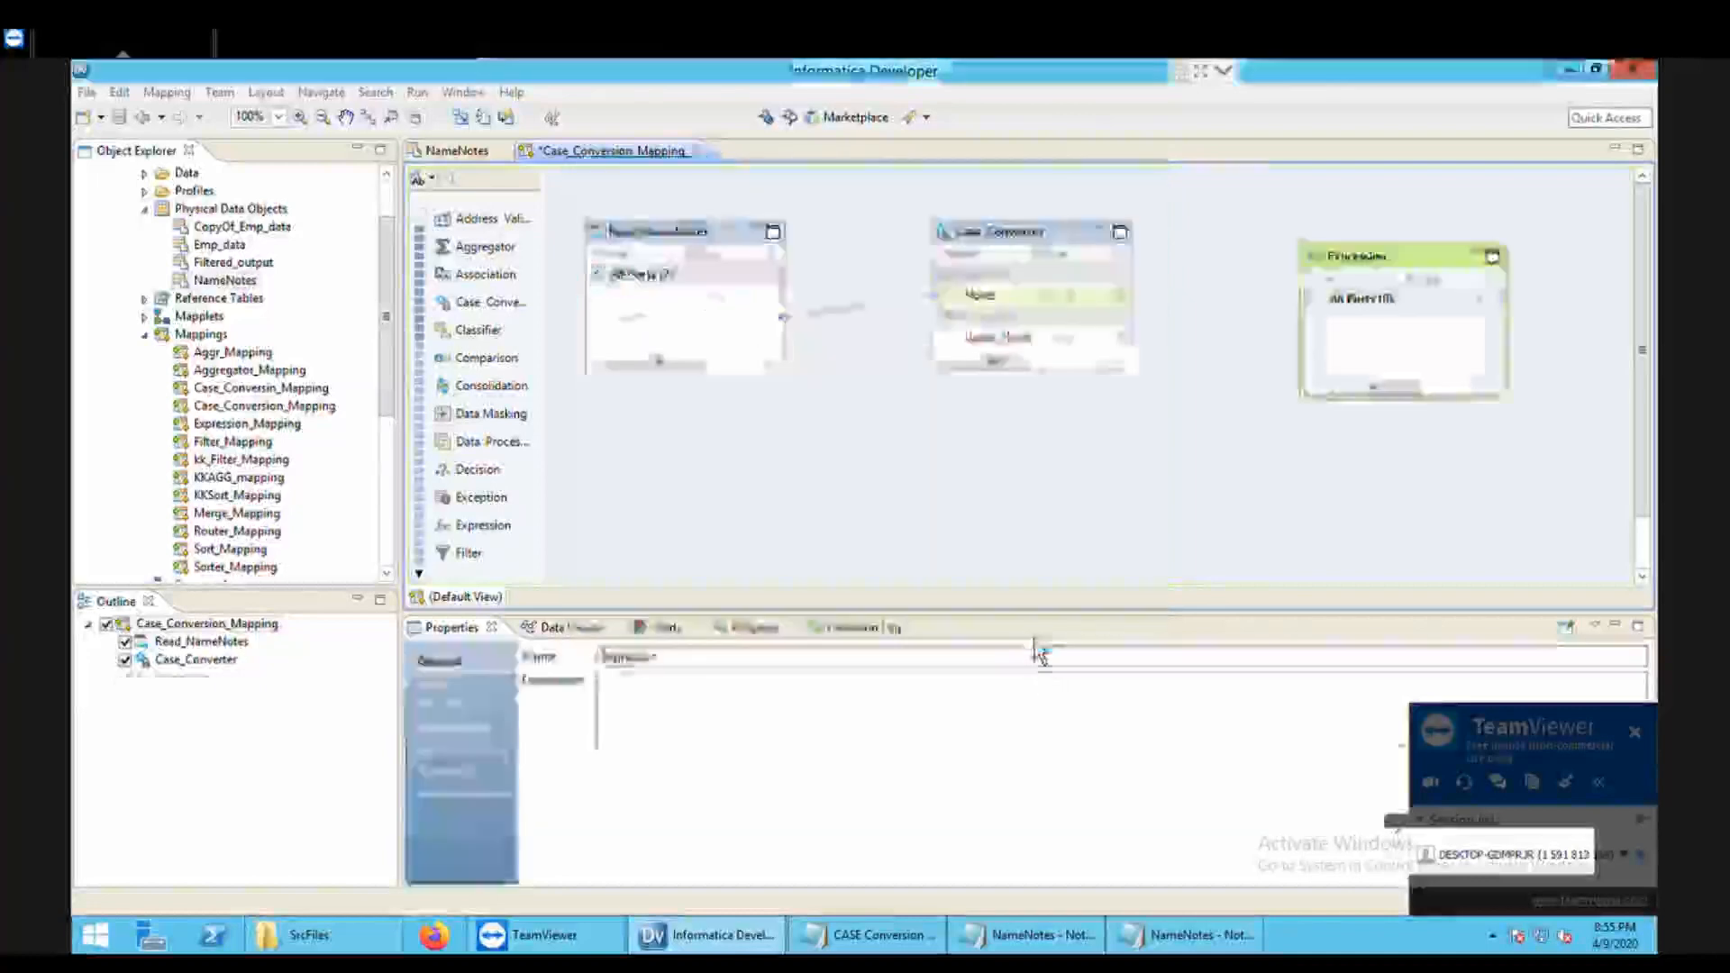
{"action": "left_click_drag", "start_coordinate": [1402, 256], "coordinate": [1354, 233]}
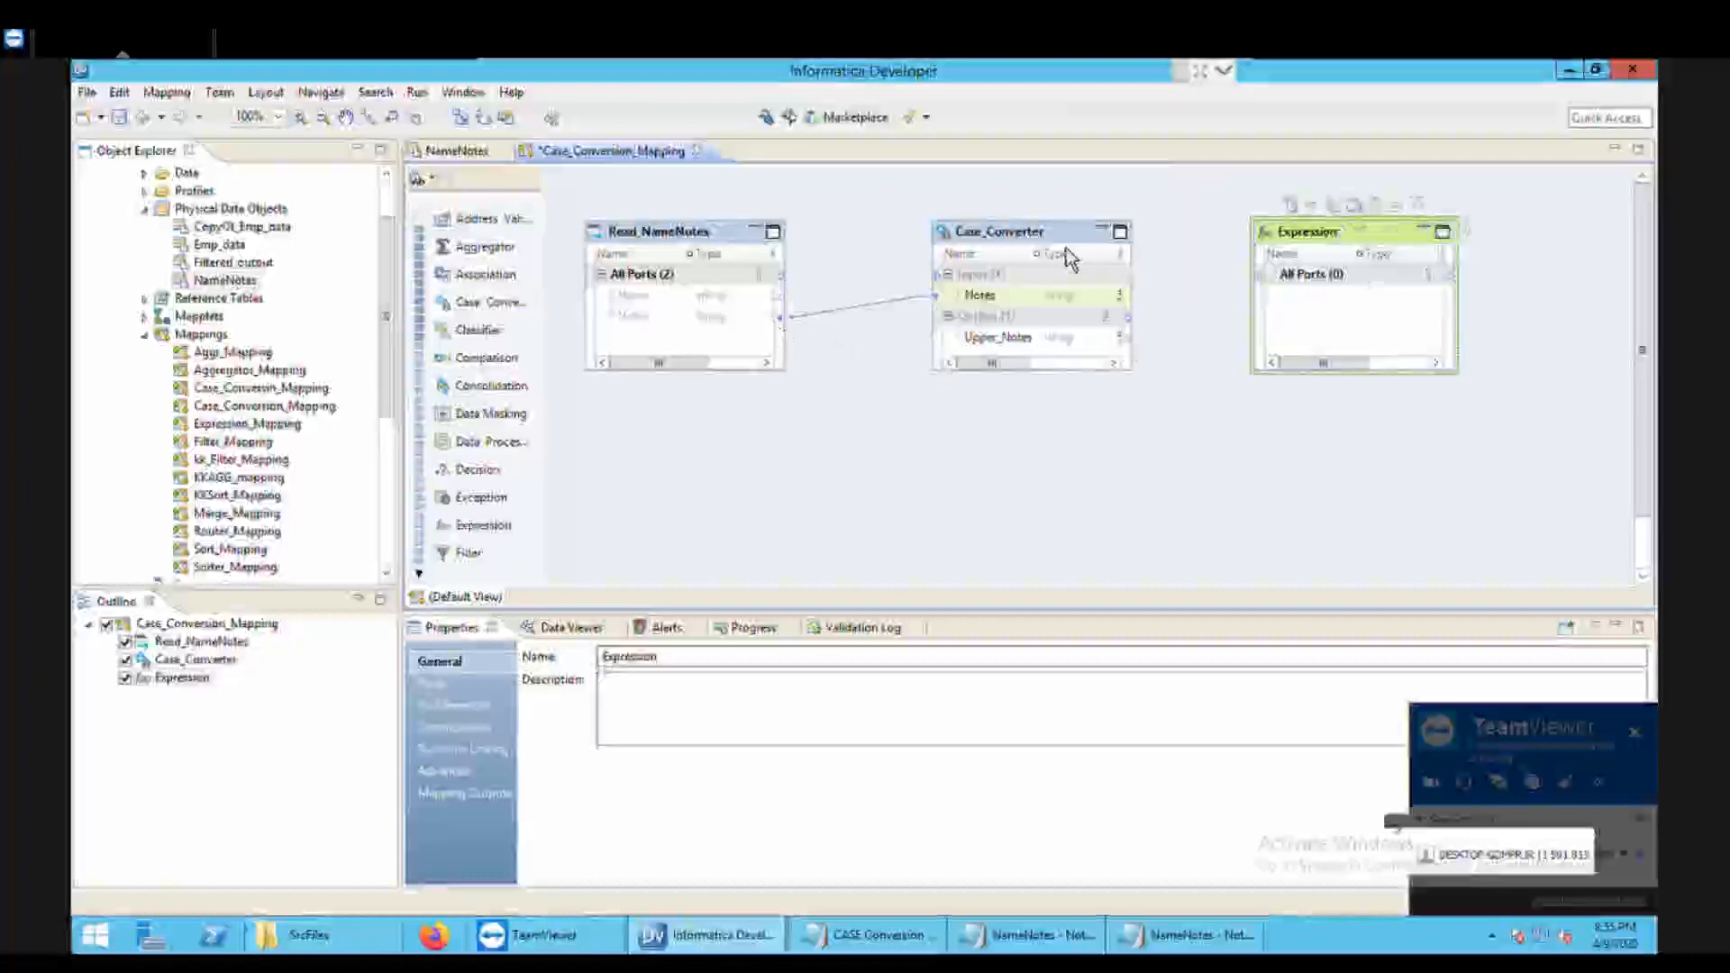
{"action": "left_click_drag", "start_coordinate": [1064, 331], "coordinate": [1055, 481]}
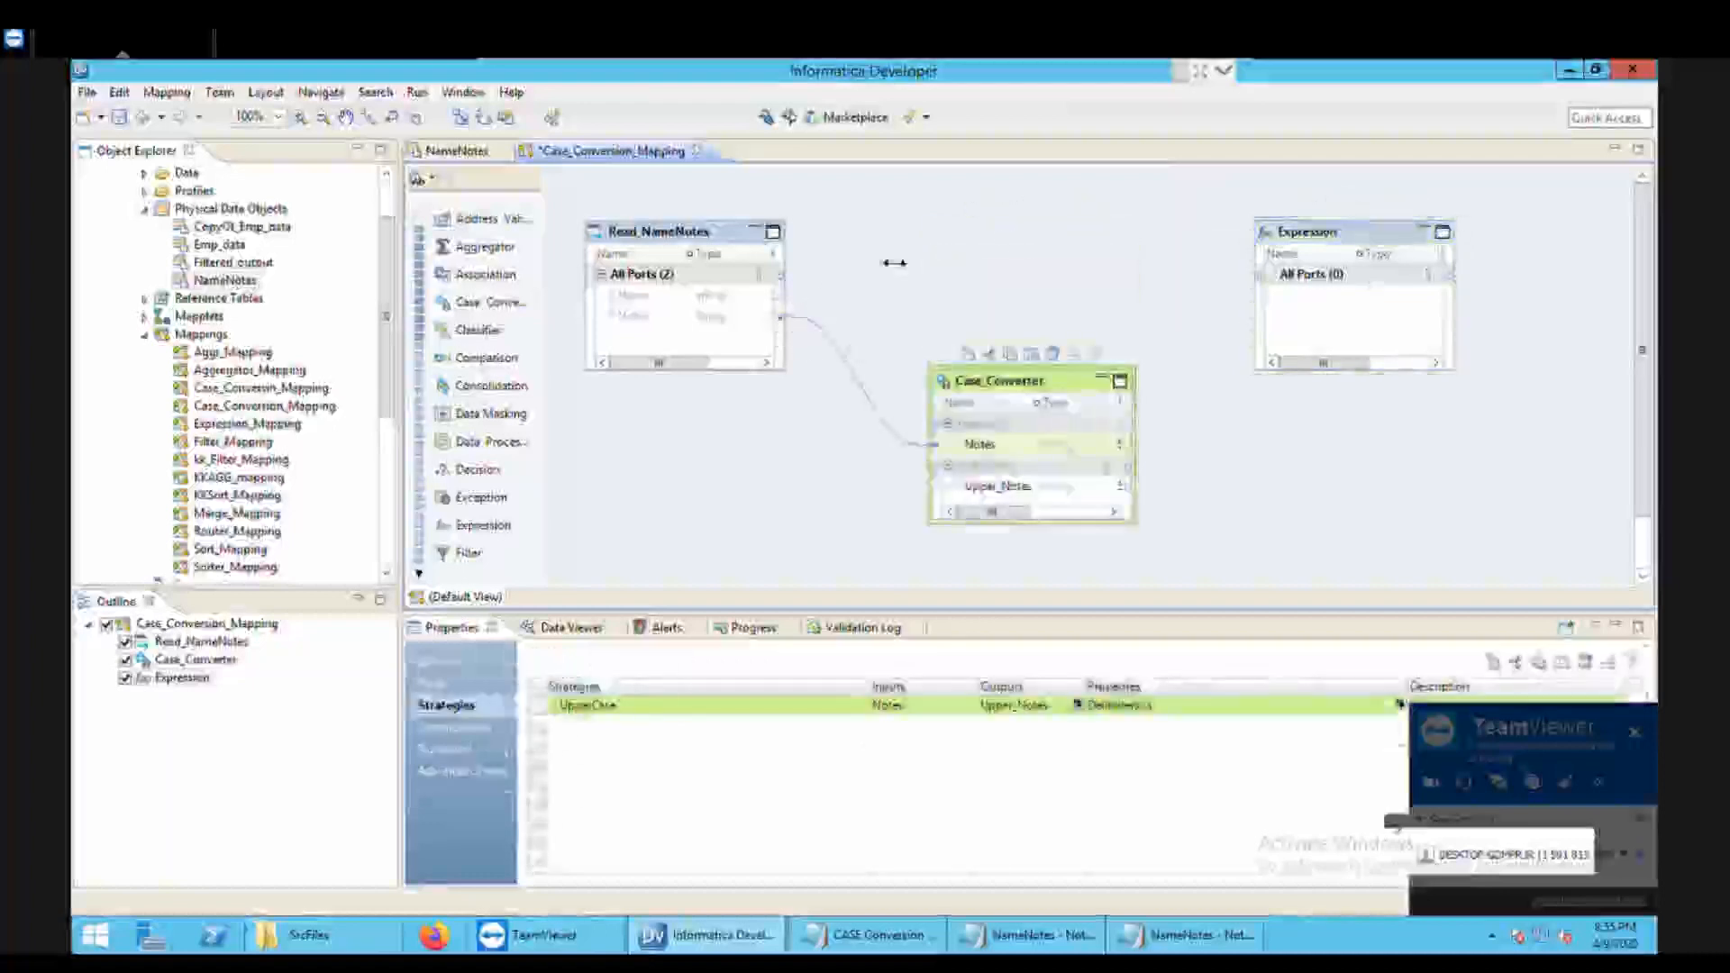
Step: Link the Name and Notes ports of Read_NameNotes and the Upper_Notes output of Case_Converter into the Expression transformation
{"action": "left_click_drag", "start_coordinate": [894, 263], "coordinate": [793, 305]}
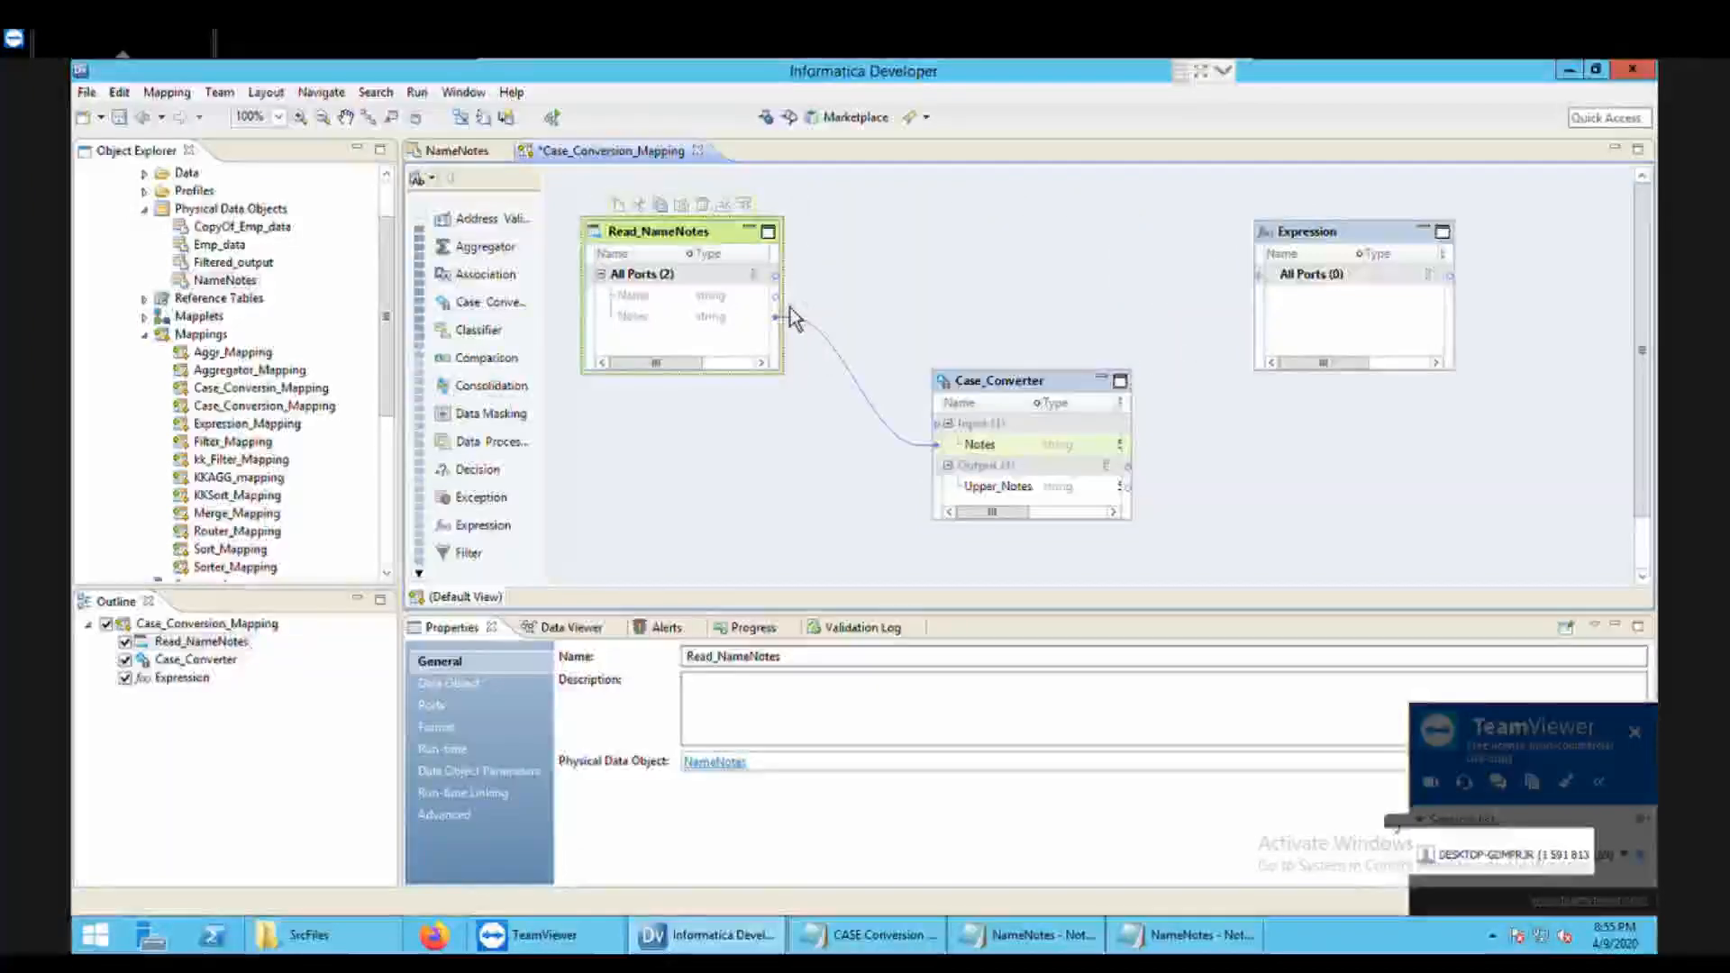
{"action": "left_click_drag", "start_coordinate": [756, 304], "coordinate": [1261, 304]}
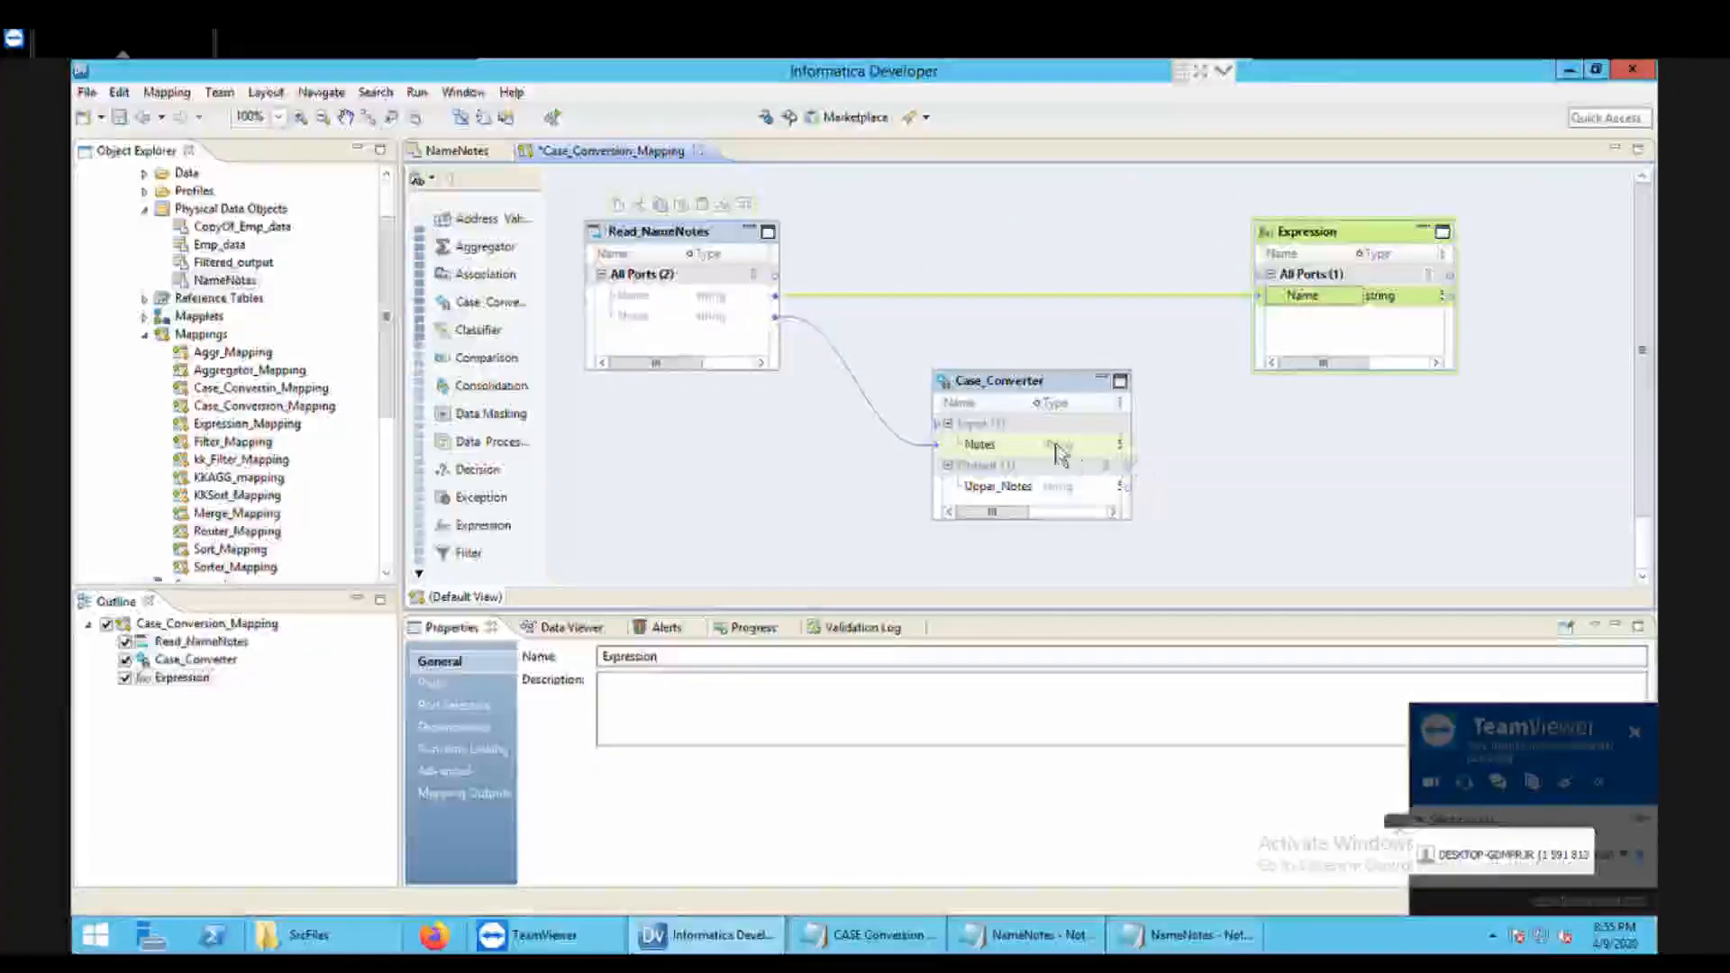
{"action": "left_click_drag", "start_coordinate": [777, 317], "coordinate": [1274, 328]}
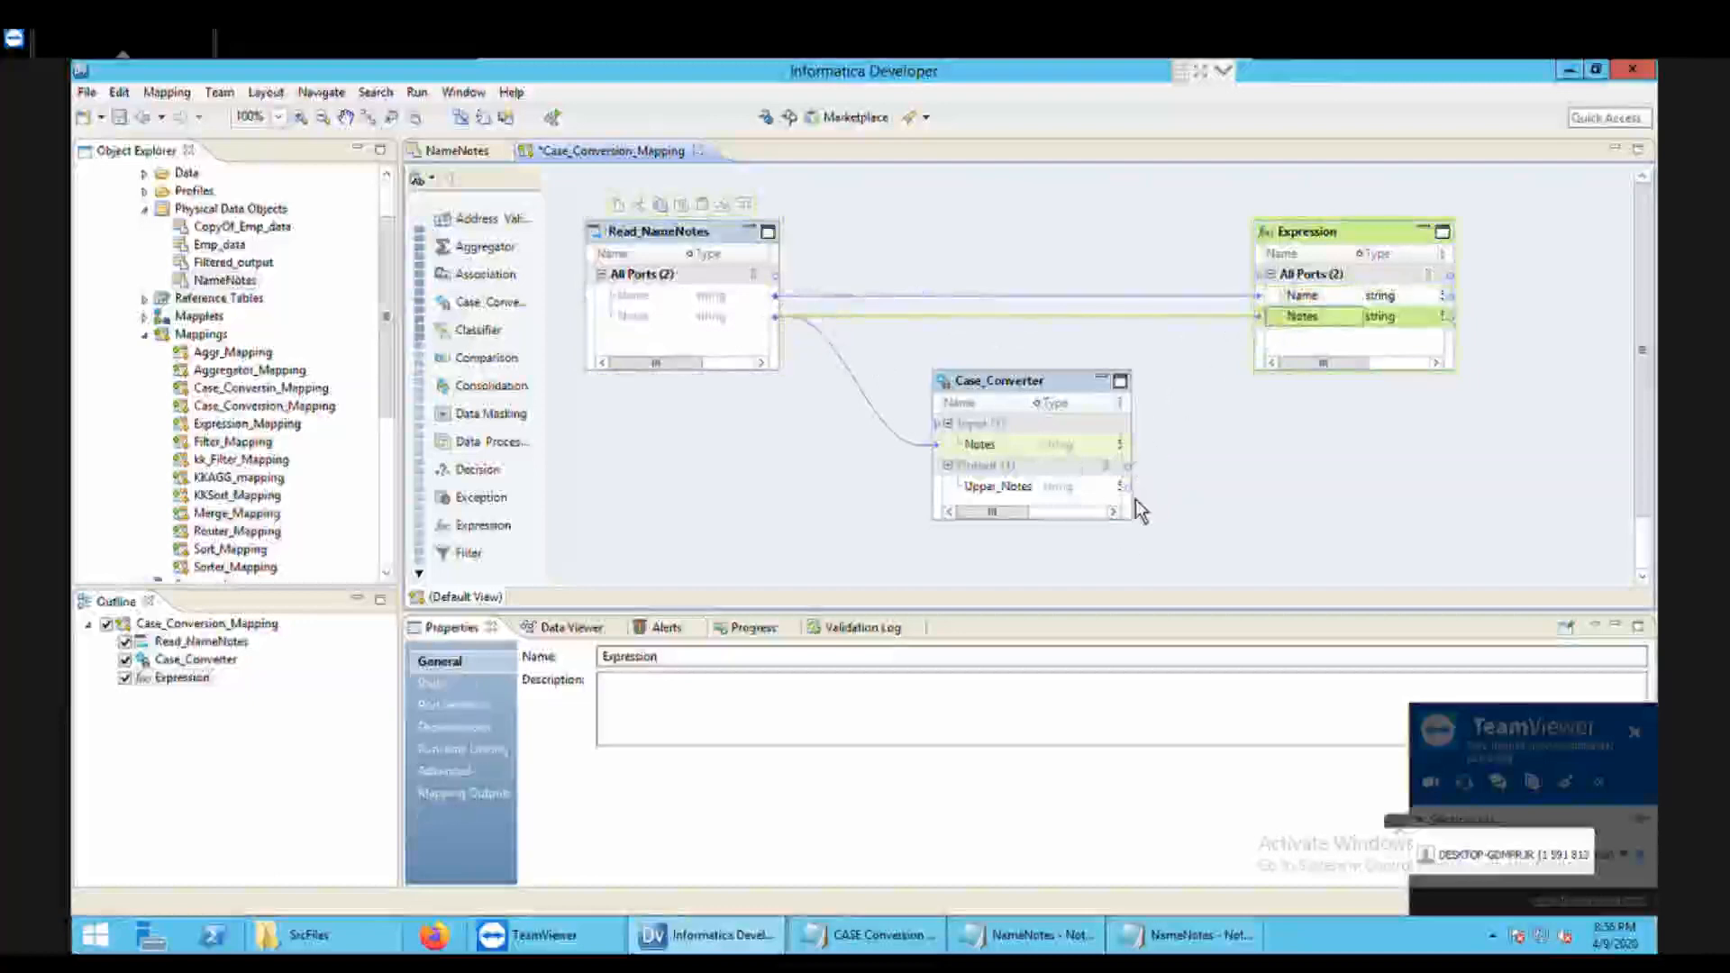
{"action": "left_click_drag", "start_coordinate": [1129, 487], "coordinate": [1260, 349]}
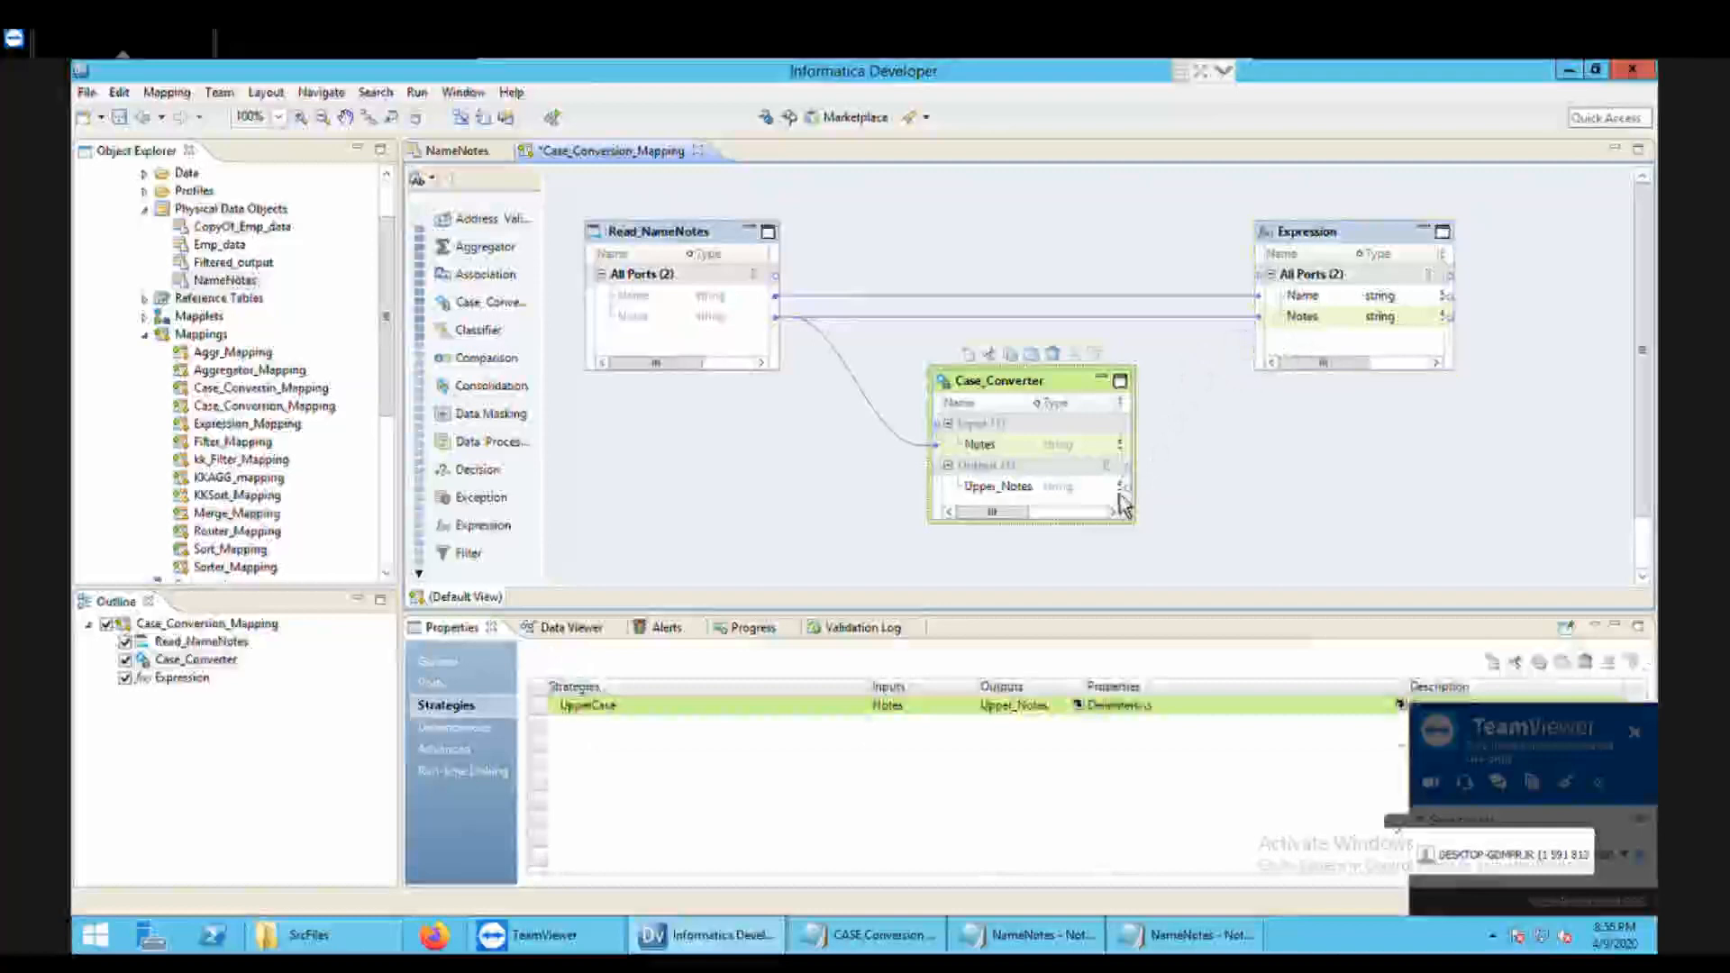
{"action": "left_click_drag", "start_coordinate": [1126, 487], "coordinate": [1298, 343]}
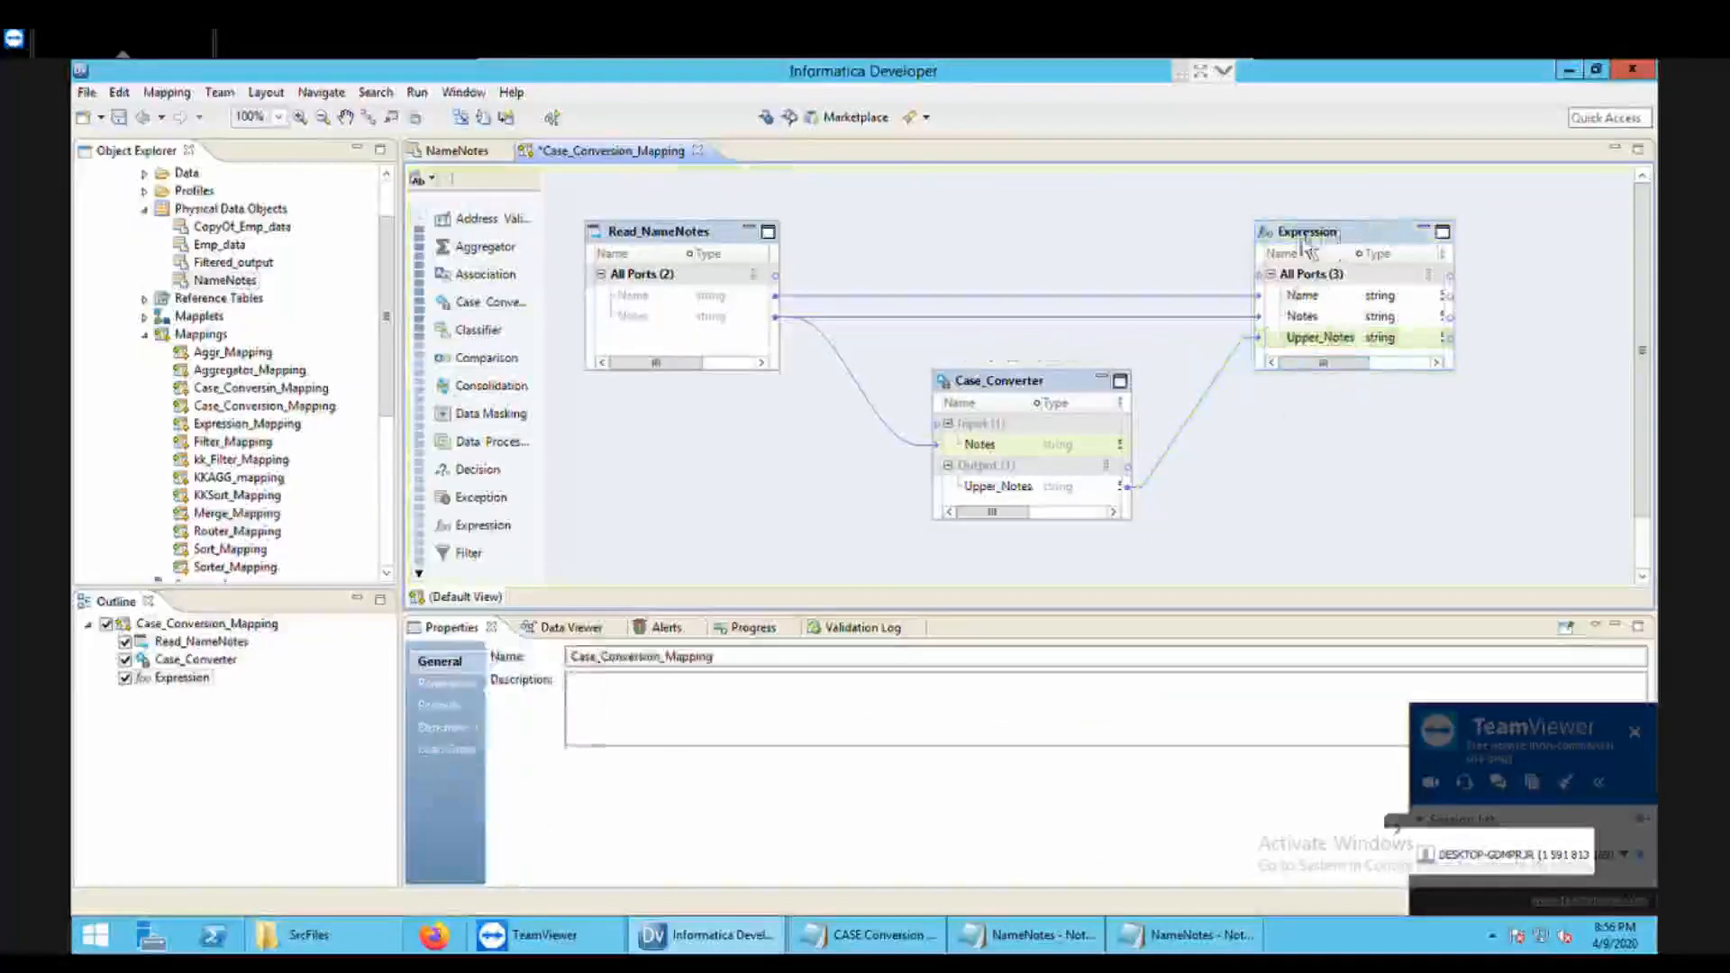
Step: Shift the Expression and Case_Converter transformations slightly closer to Read_NameNotes and save the mapping
{"action": "left_click_drag", "start_coordinate": [1341, 239], "coordinate": [1290, 233]}
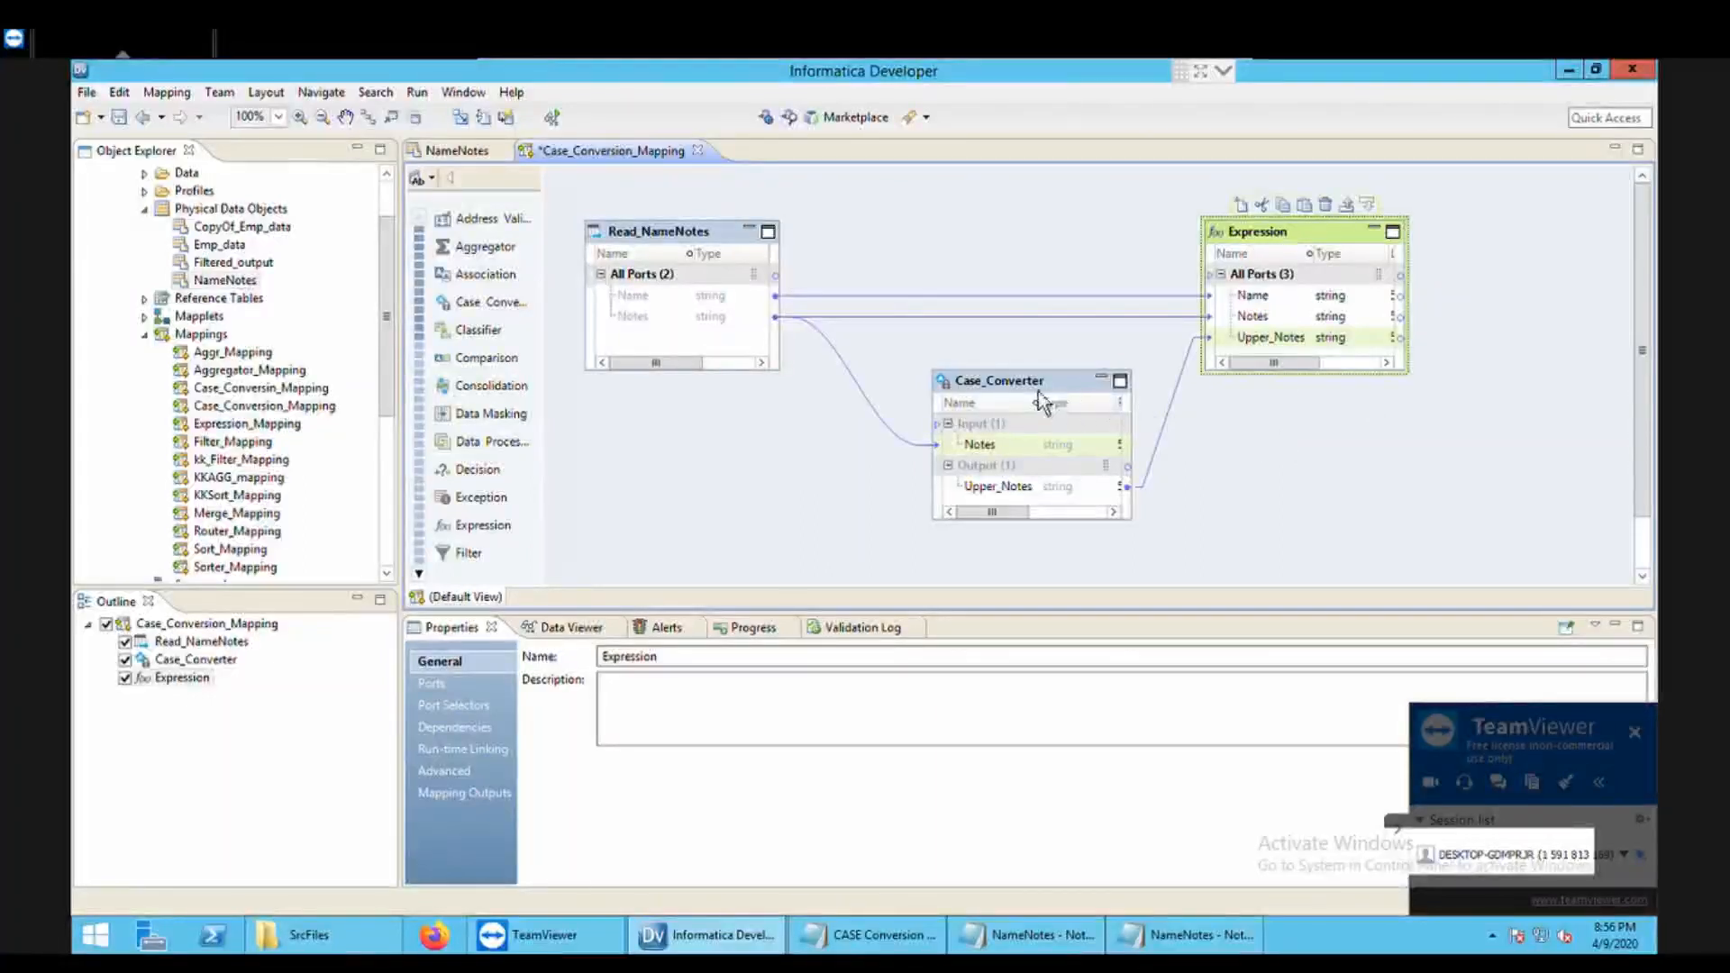
{"action": "left_click", "coordinate": [997, 386]}
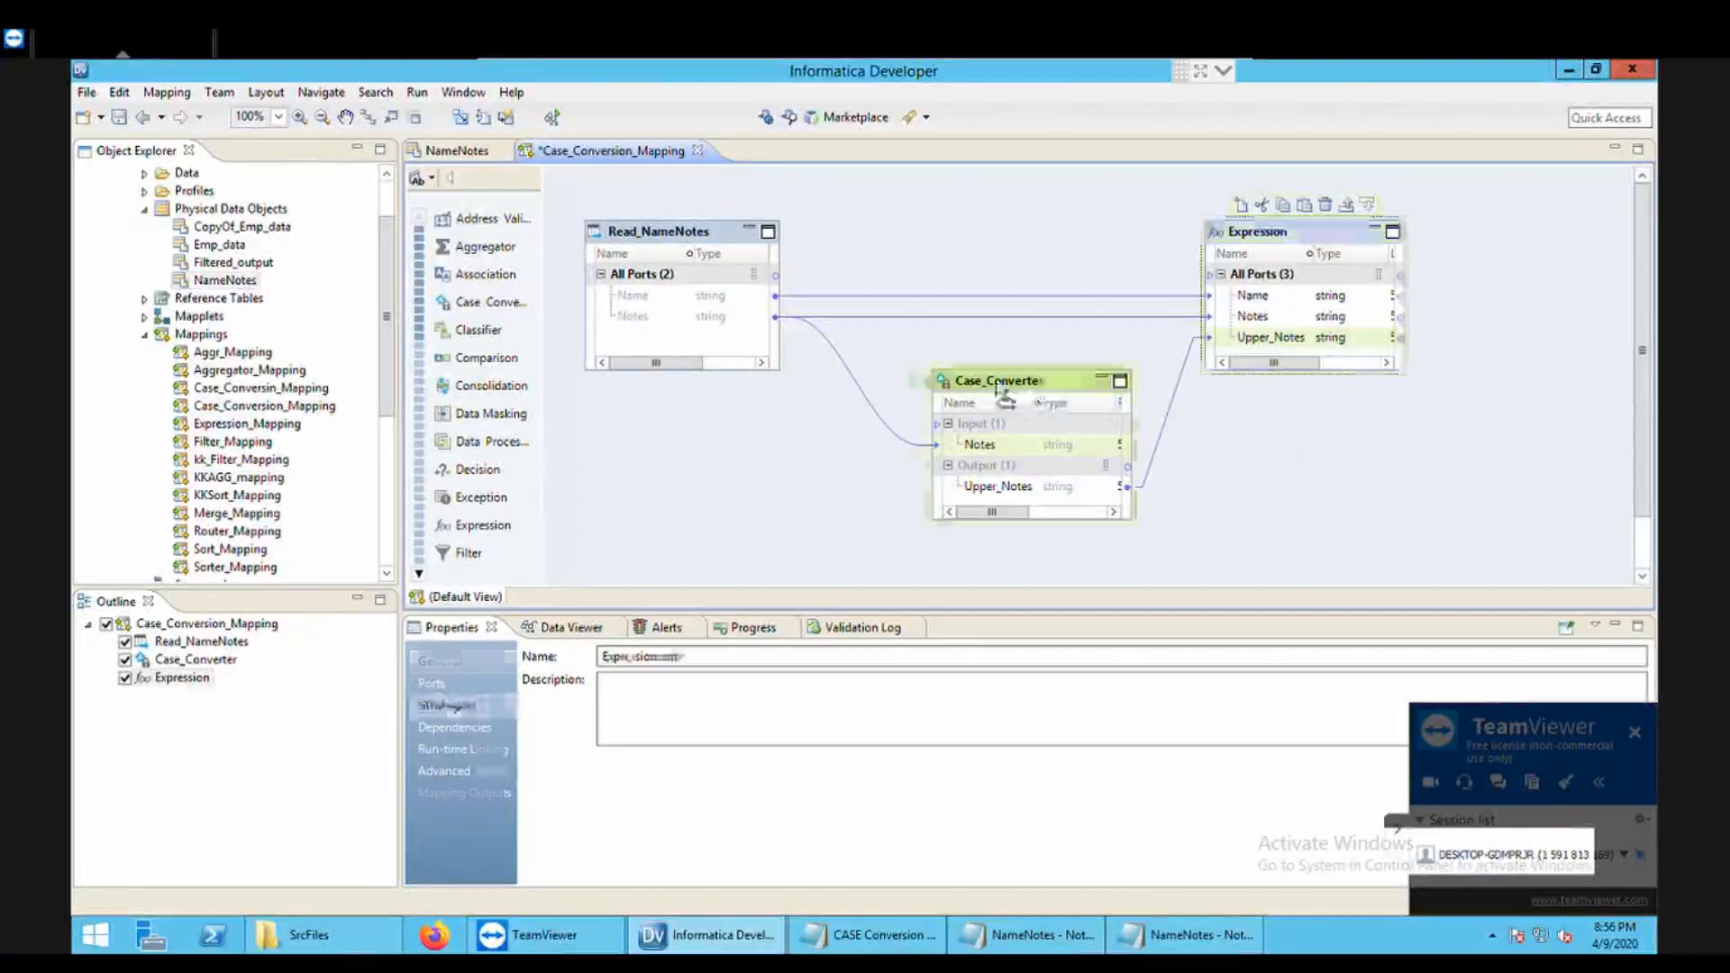
{"action": "left_click", "coordinate": [1199, 480]}
{"action": "key", "text": "ctrl+s"}
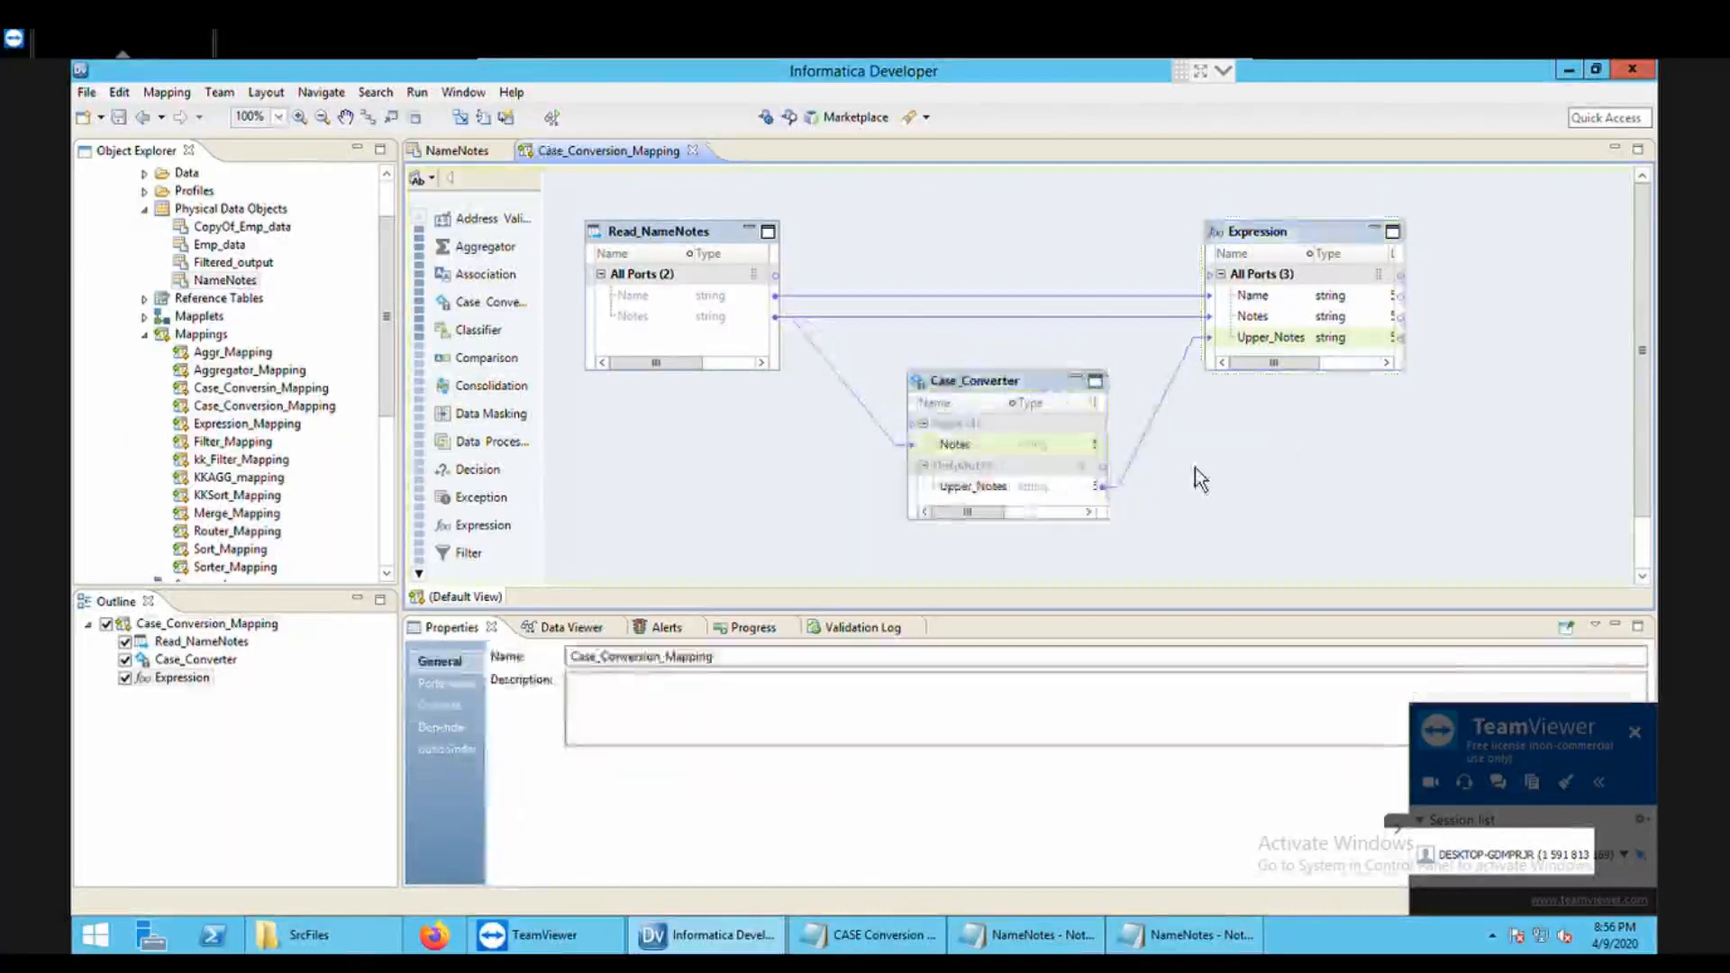
Step: Run the data viewer on the Expression transformation and widen the Notes and Upper_Notes columns to compare their full text
{"action": "left_click", "coordinate": [1288, 256]}
{"action": "right_click", "coordinate": [1287, 258]}
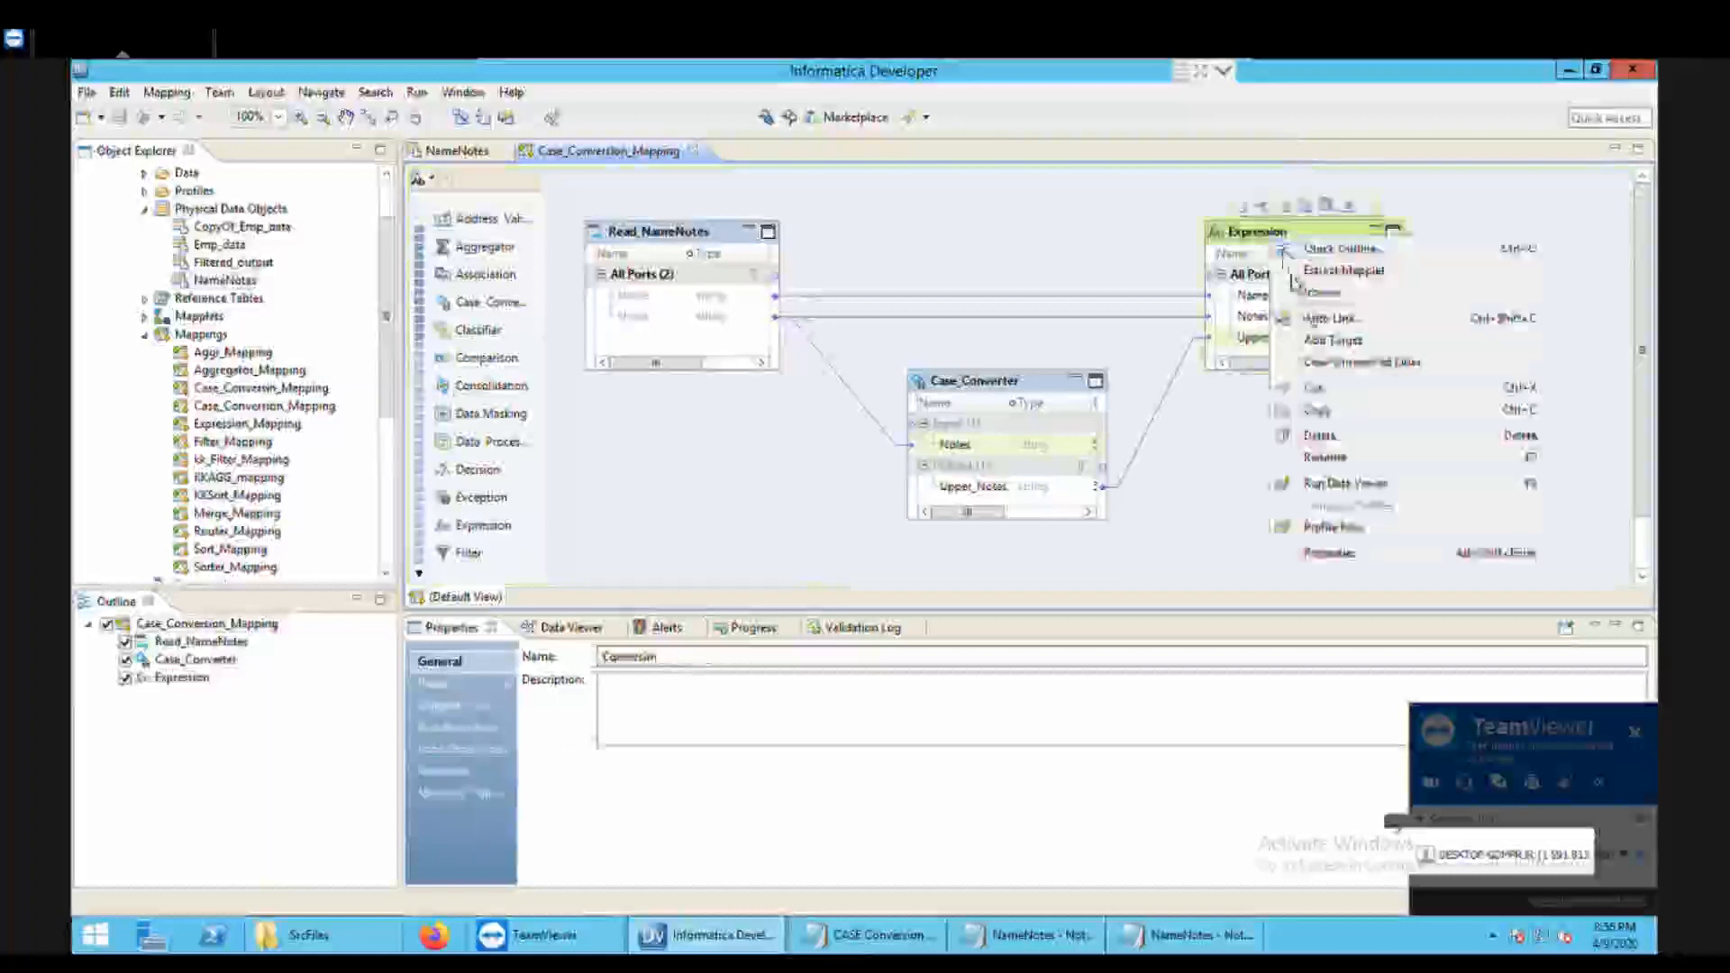
{"action": "left_click", "coordinate": [1371, 484]}
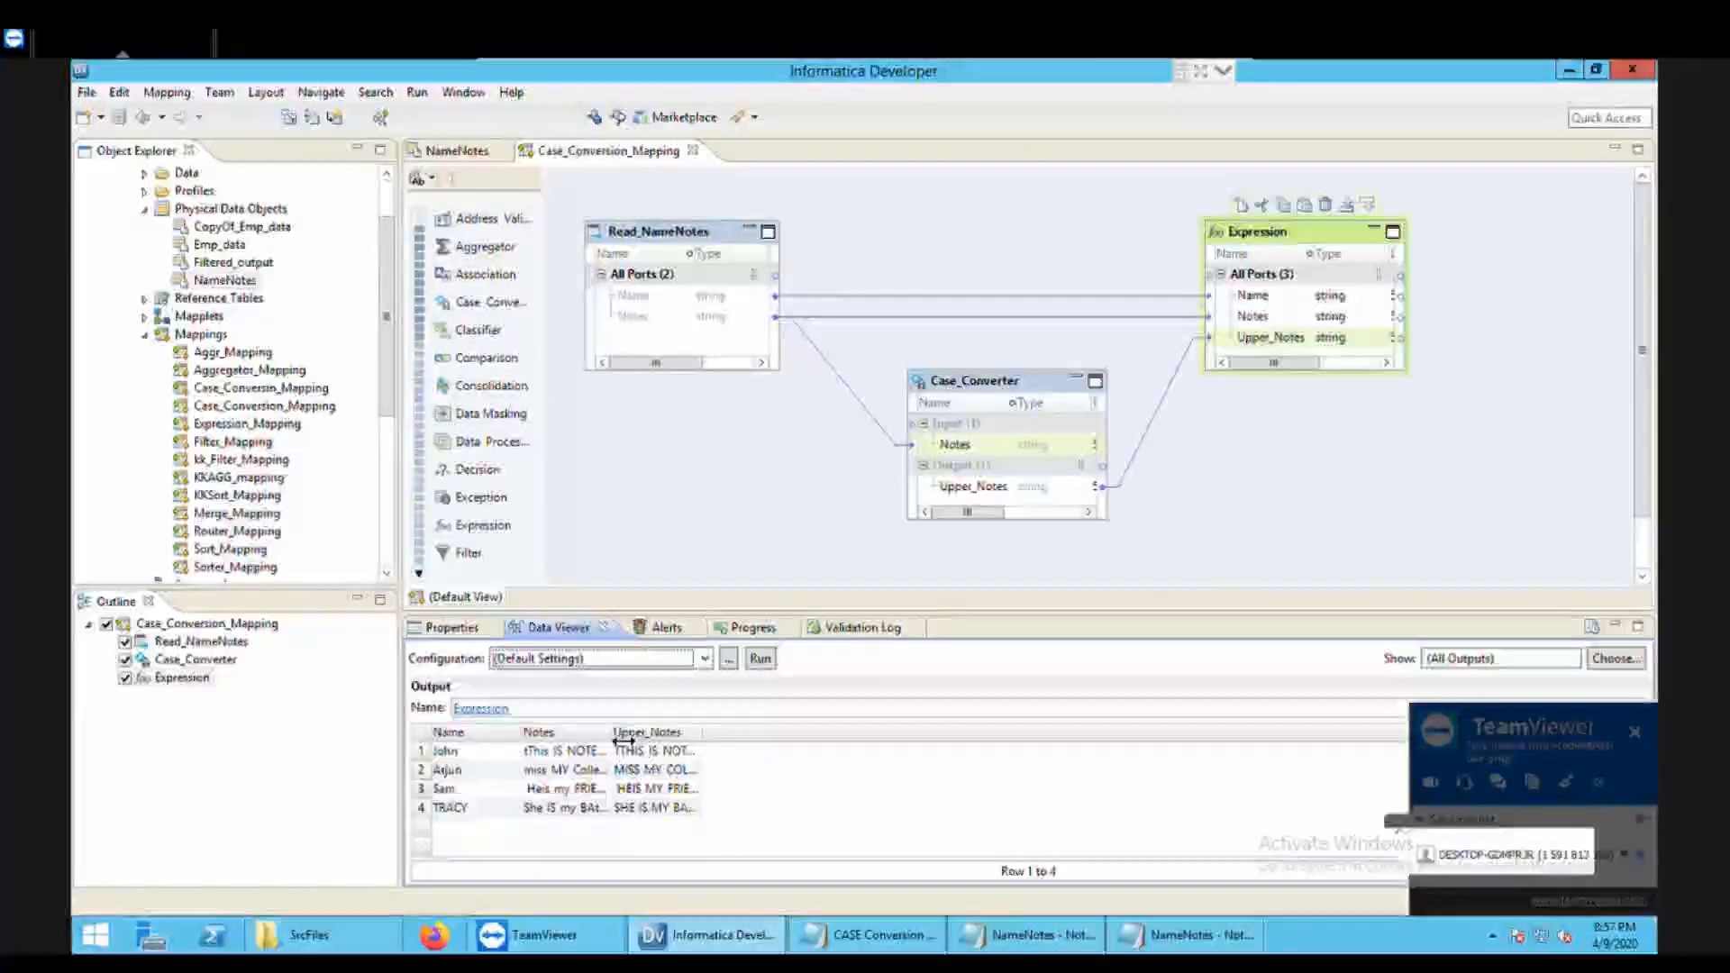
{"action": "left_click_drag", "start_coordinate": [611, 732], "coordinate": [856, 737]}
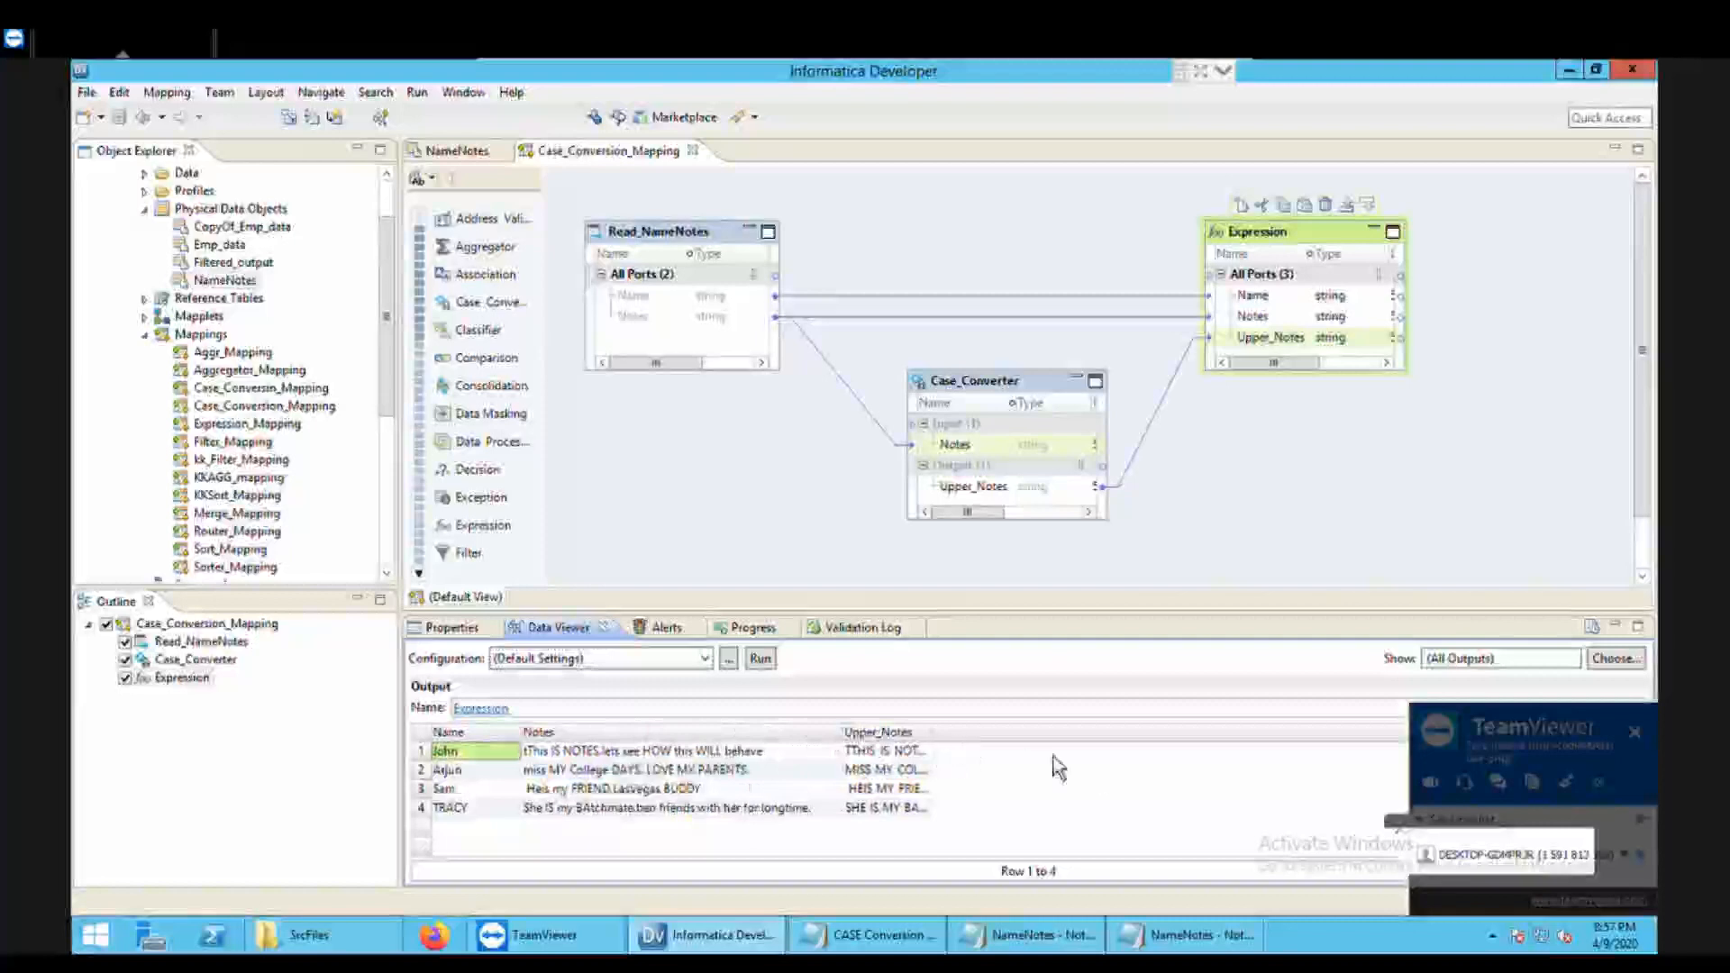
{"action": "double_click", "coordinate": [943, 745]}
{"action": "left_click", "coordinate": [955, 747]}
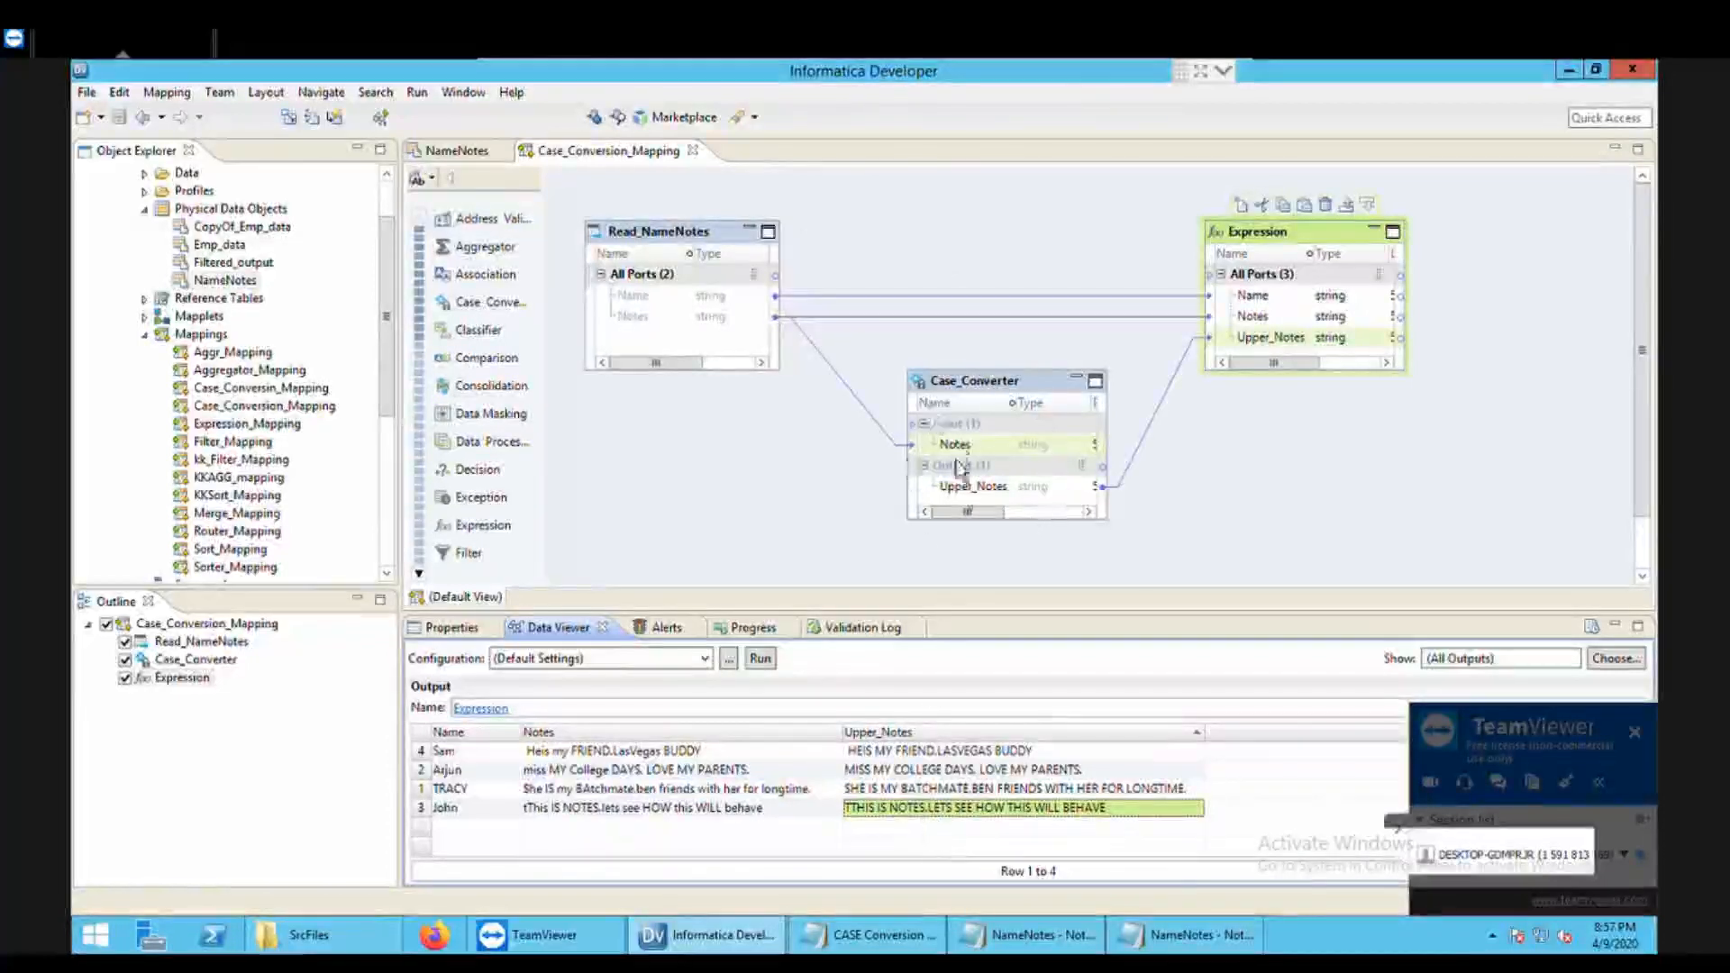
Step: Check the data viewer for the Case_Converter output group and return to the Expression output
{"action": "left_click", "coordinate": [1050, 467]}
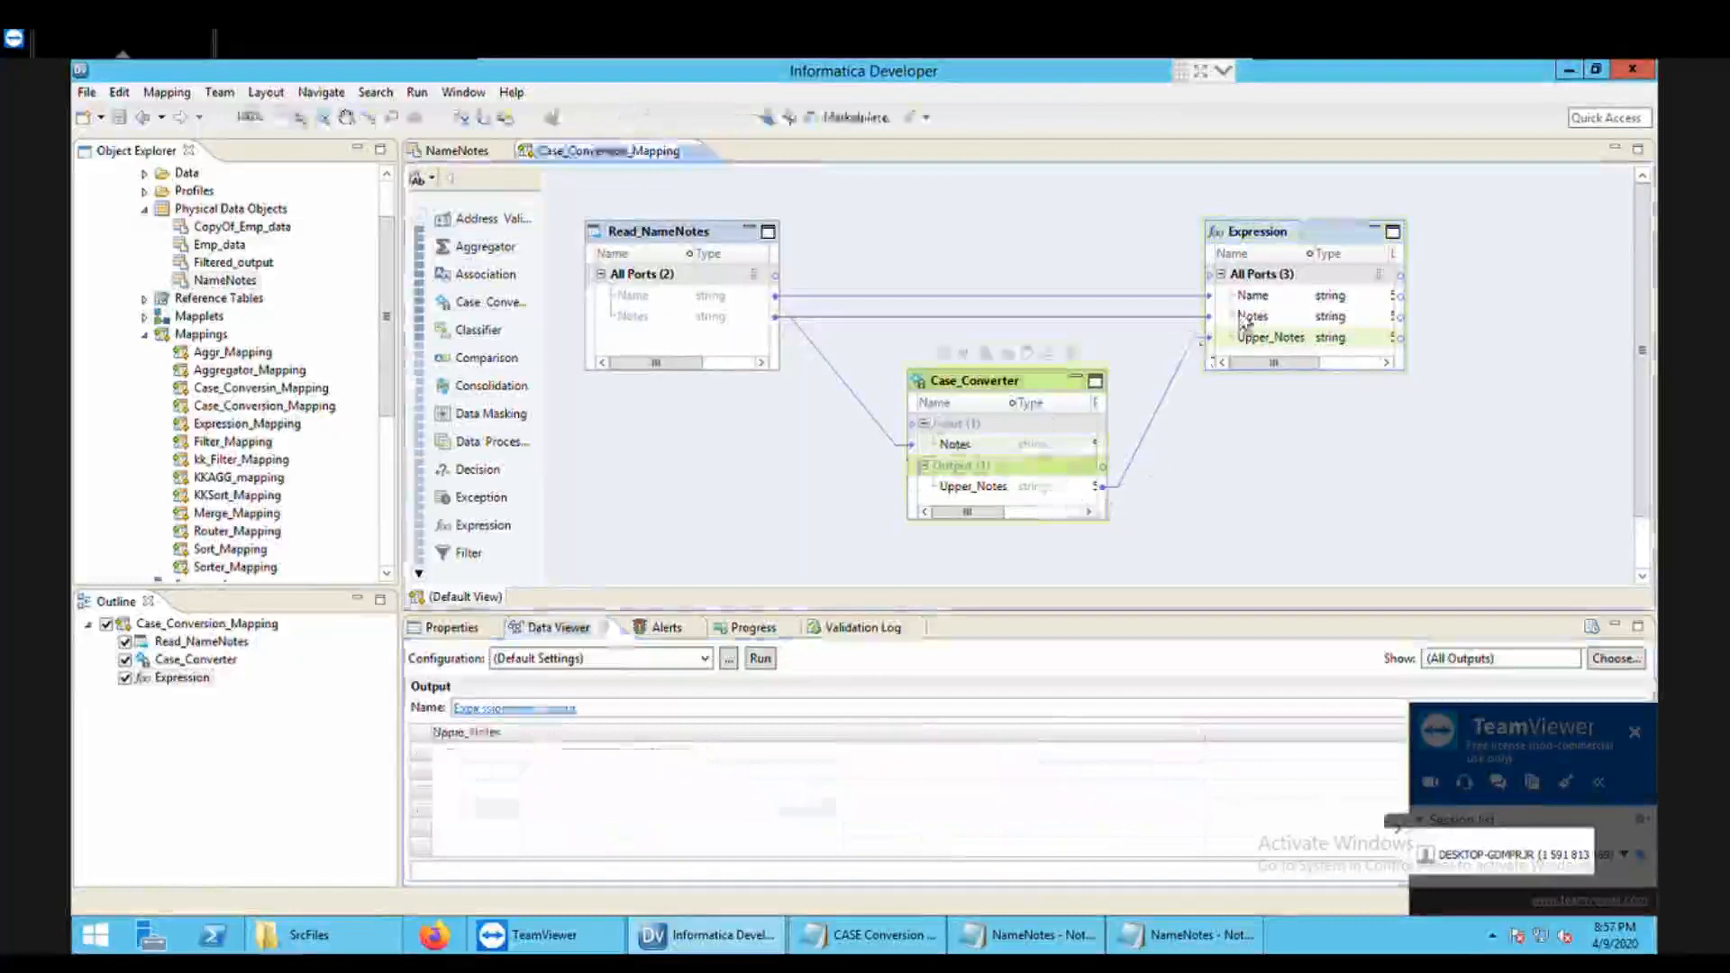
{"action": "left_click", "coordinate": [516, 763]}
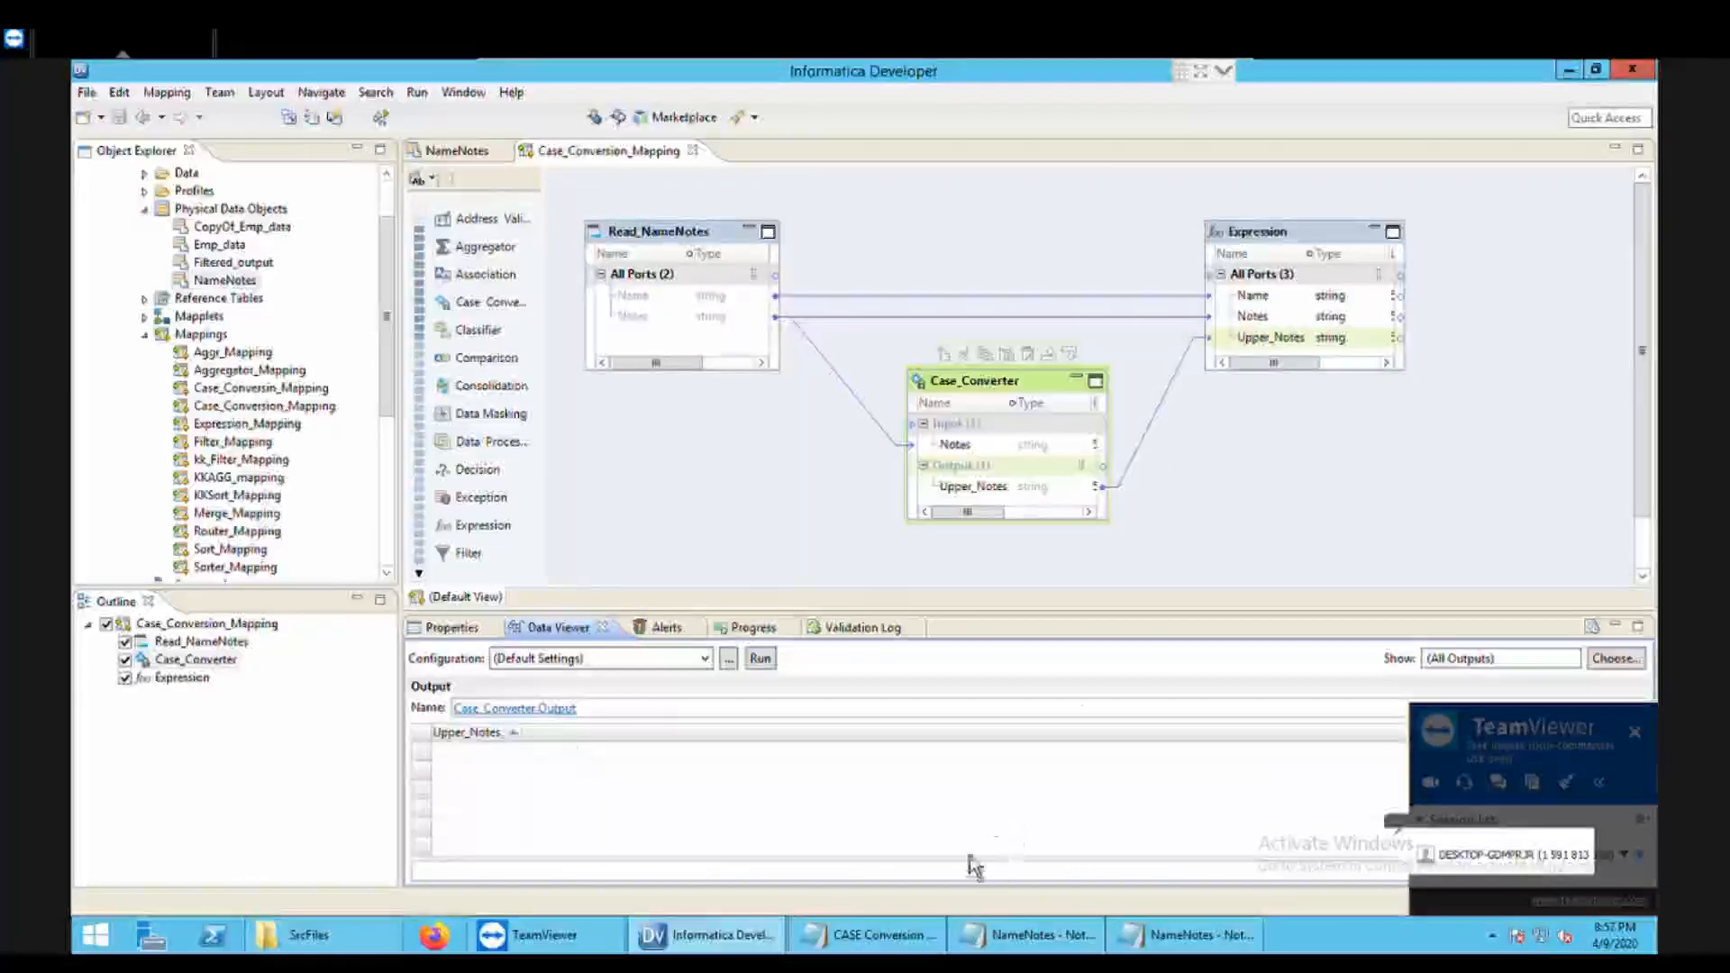
{"action": "left_click", "coordinate": [1329, 244]}
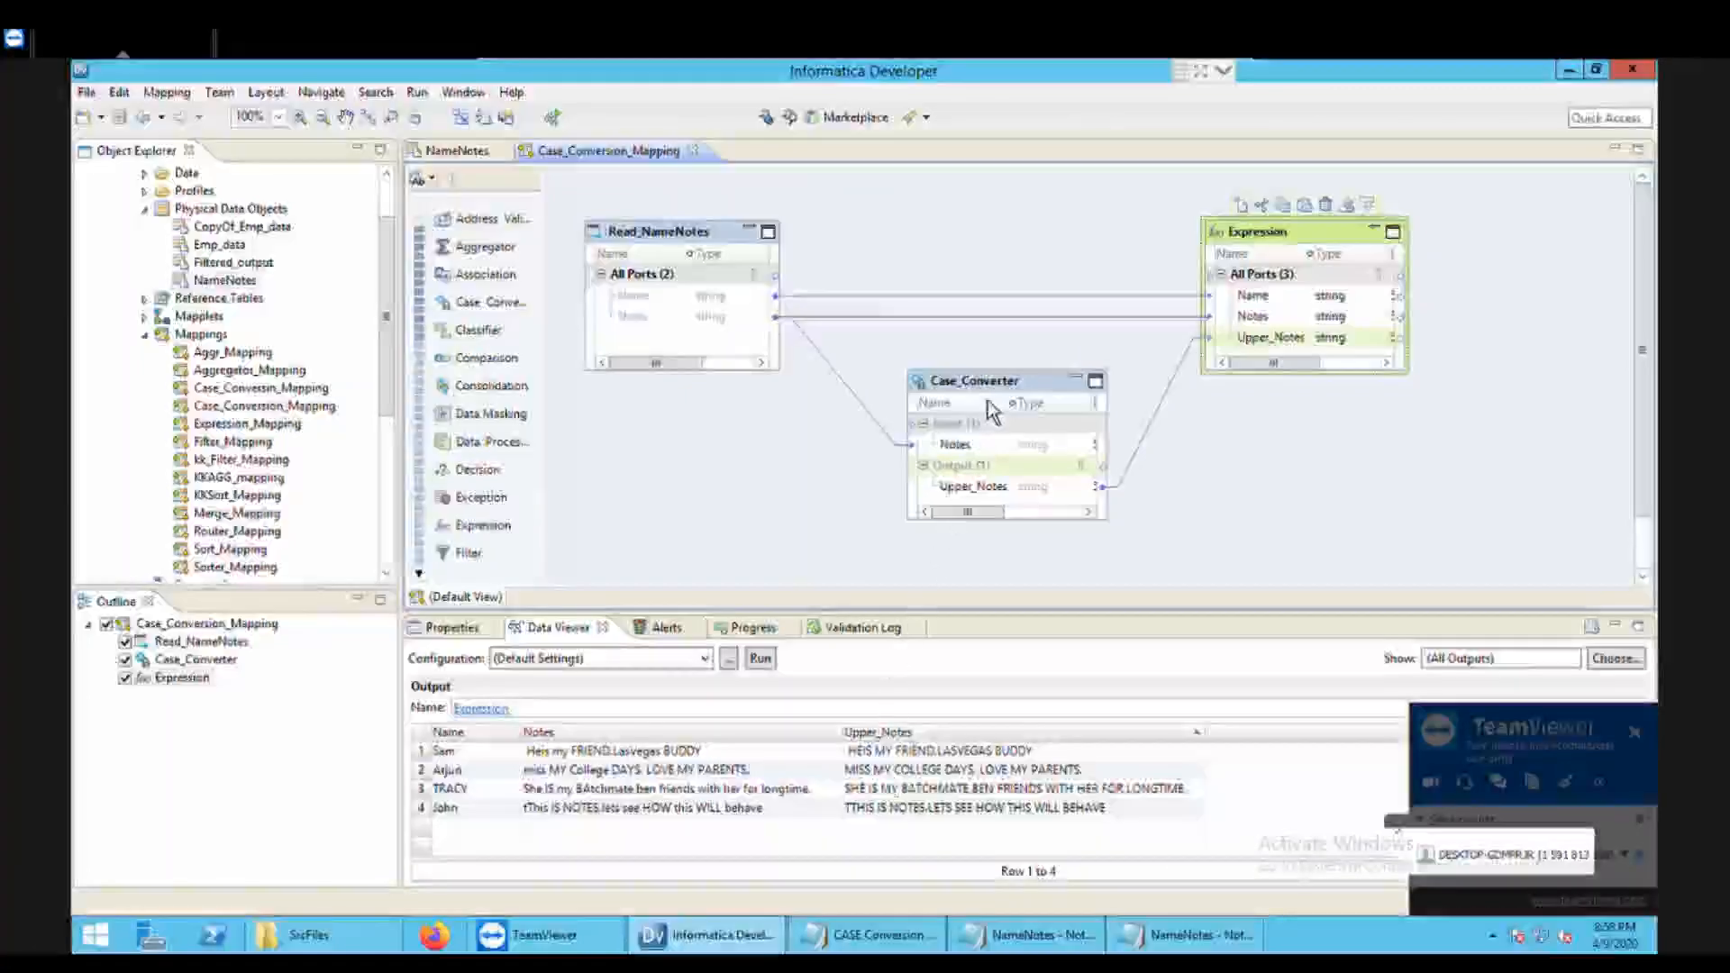
Step: Replace the Space delimiter with Full_Stop in the properties of Case_Converter's UpperCase strategy
{"action": "left_click", "coordinate": [1013, 407]}
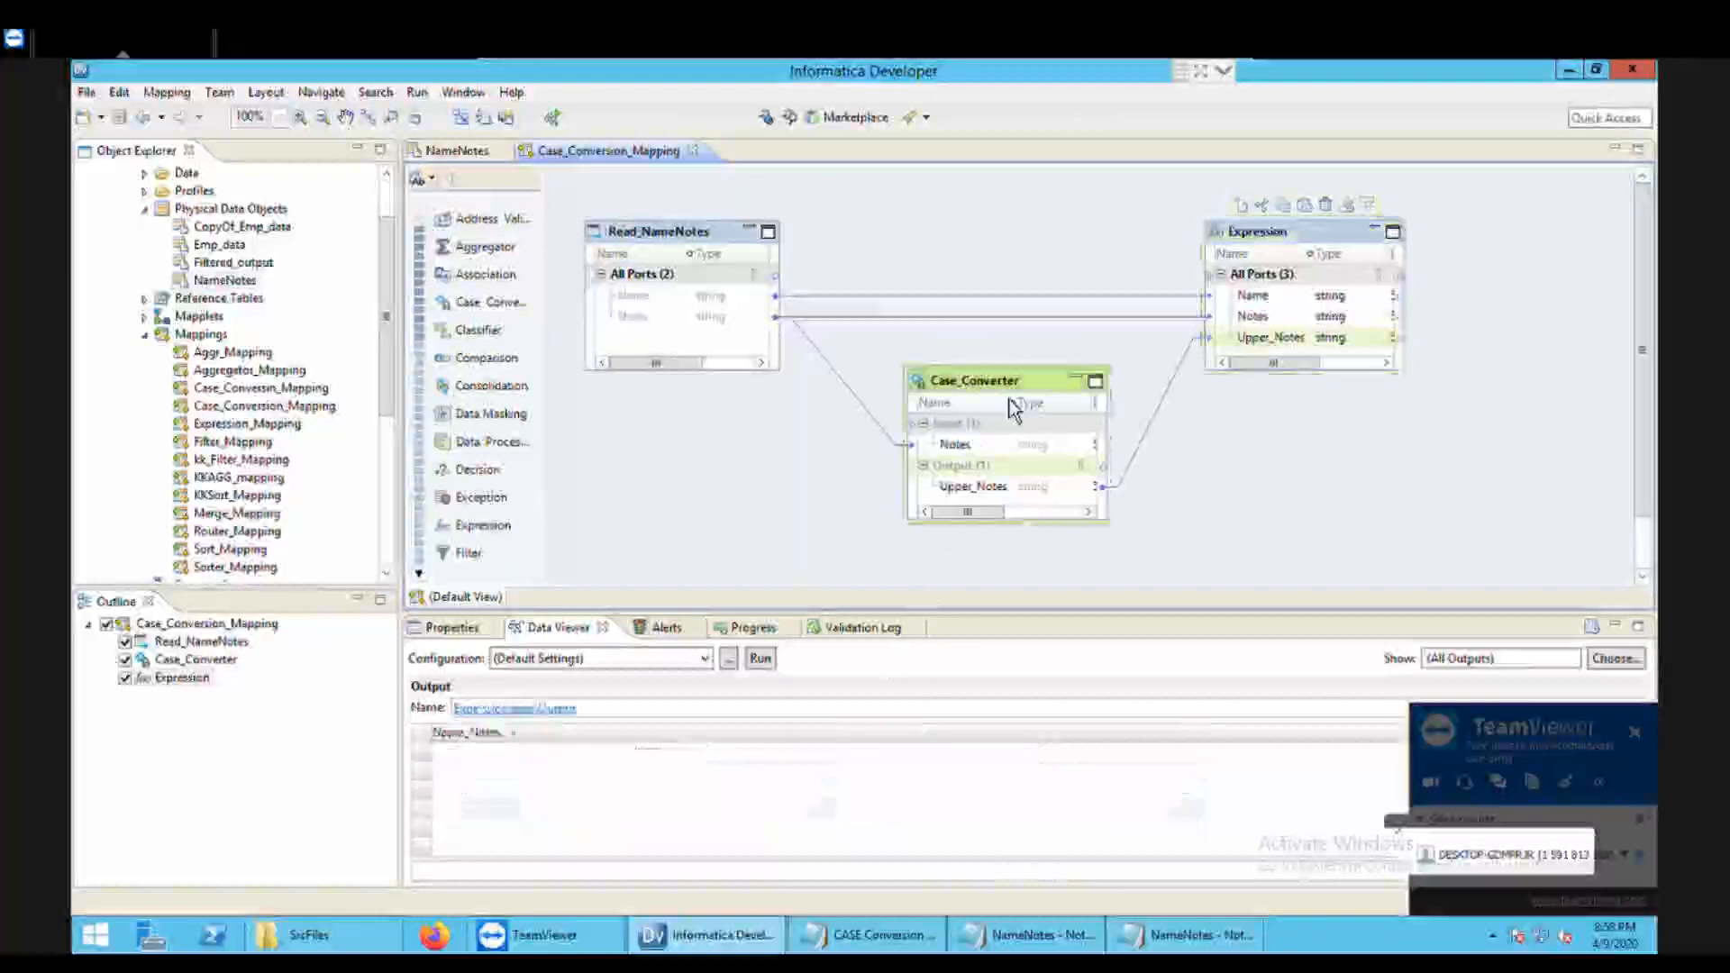
{"action": "left_click", "coordinate": [454, 629]}
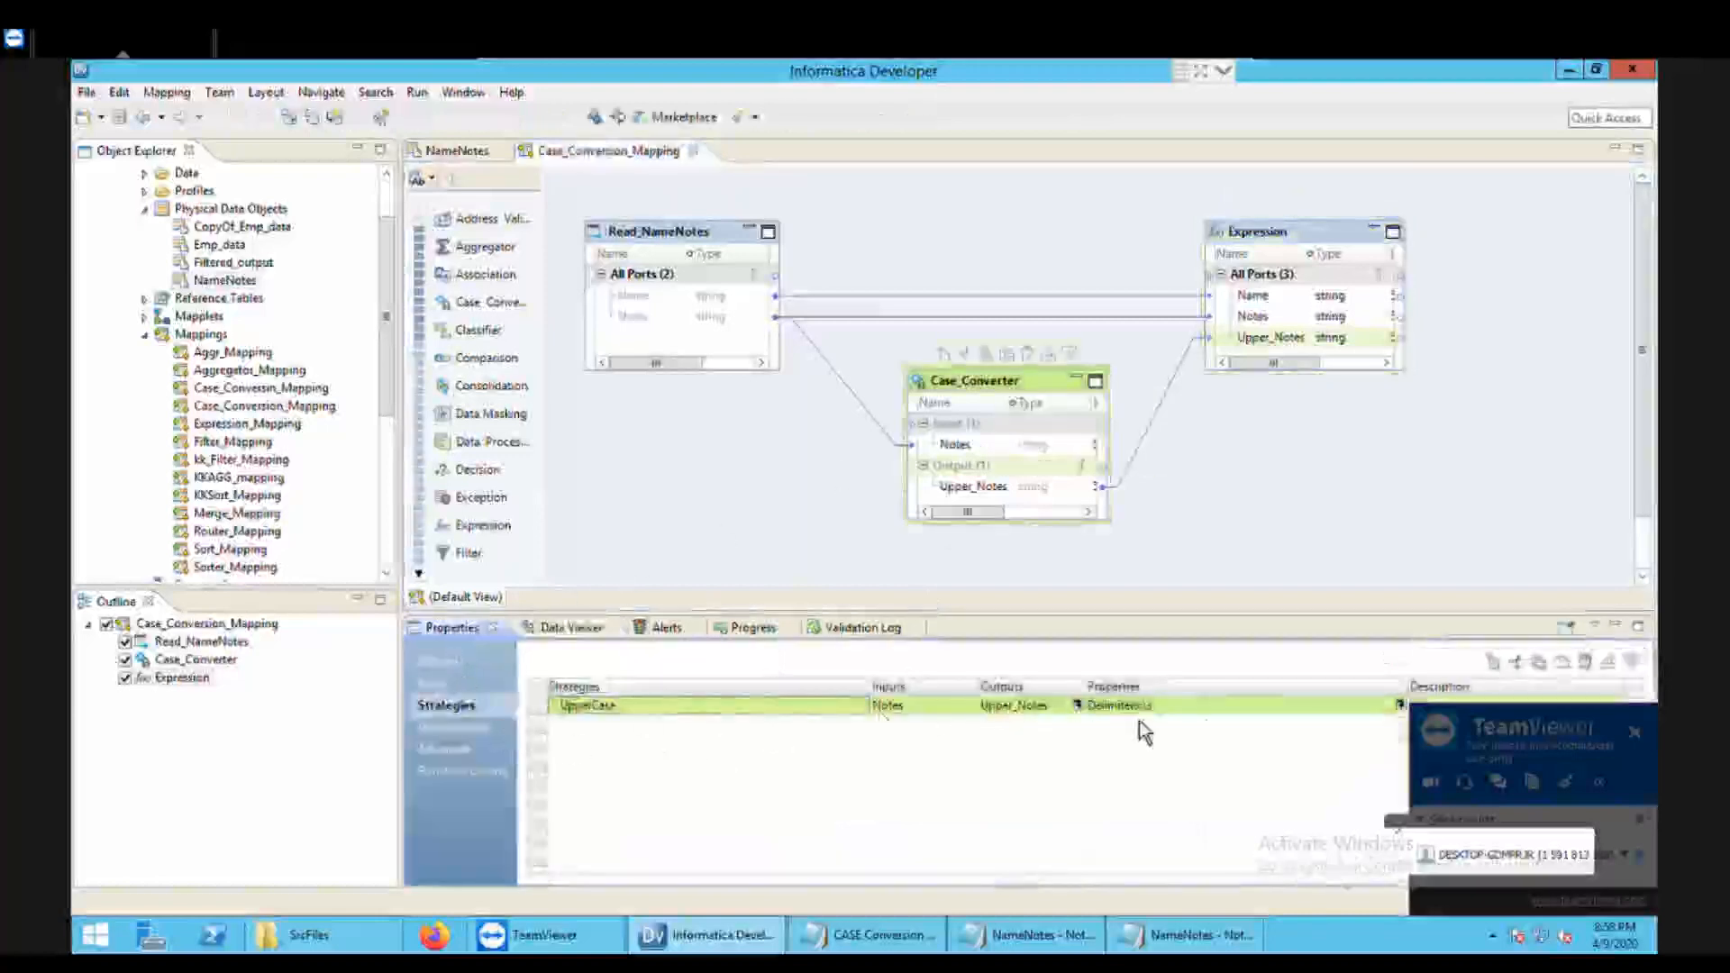
{"action": "left_click", "coordinate": [1400, 706]}
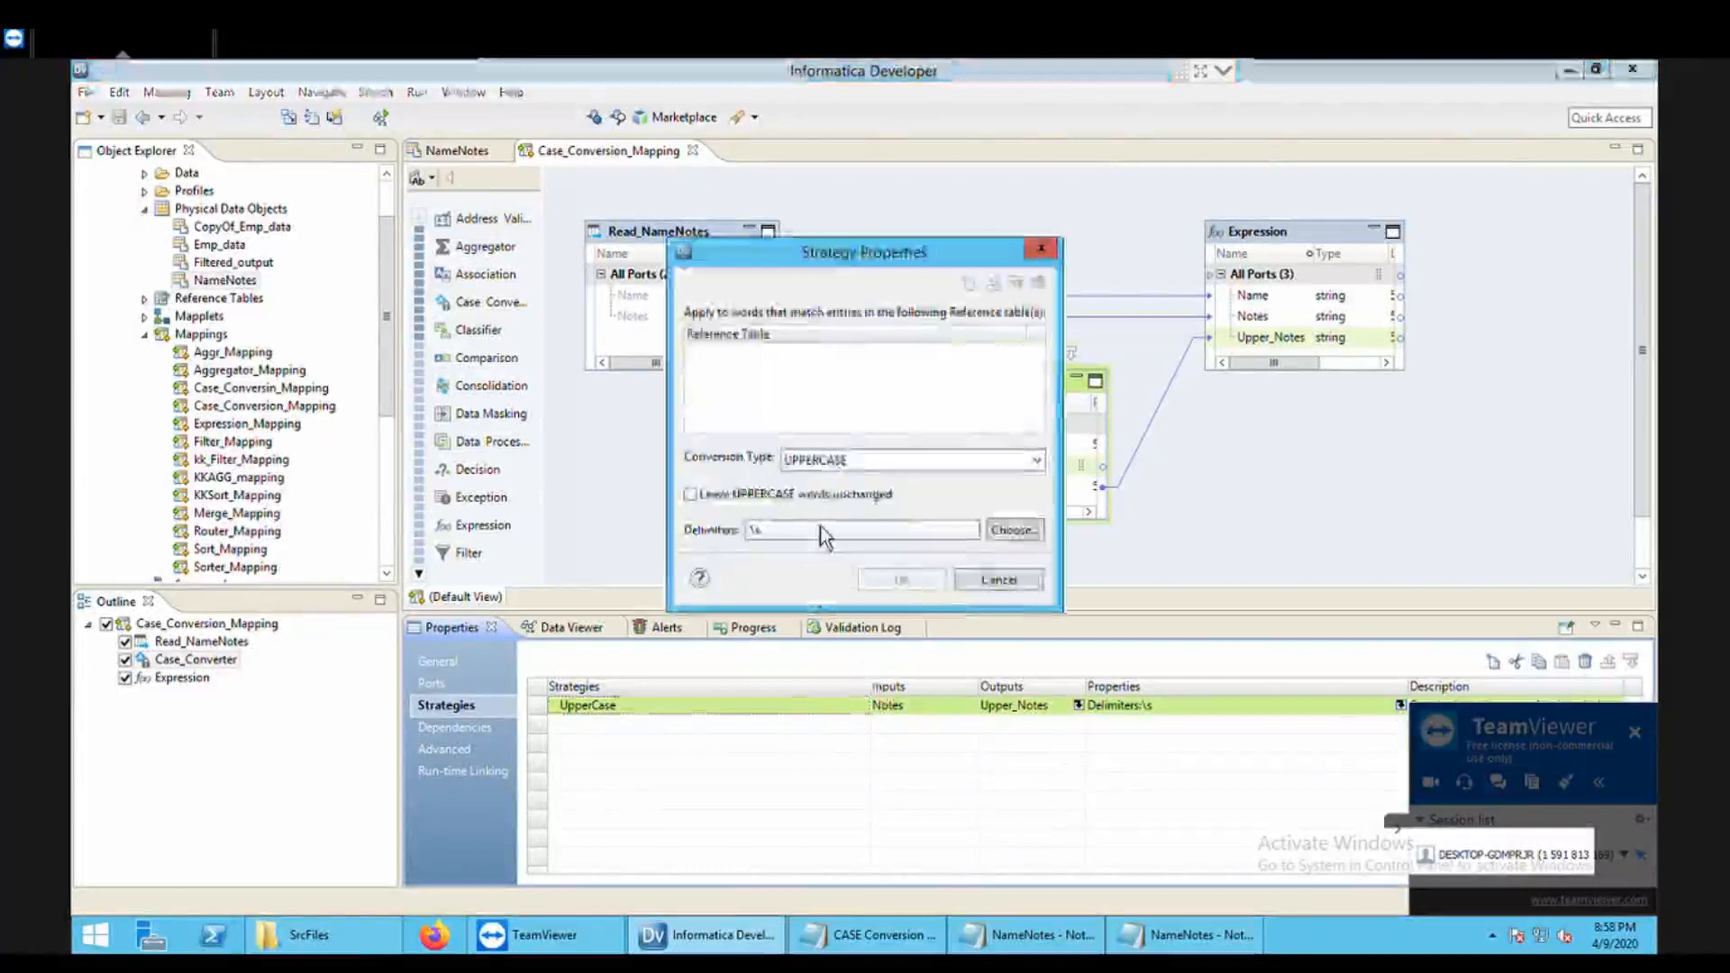
{"action": "left_click", "coordinate": [1011, 536]}
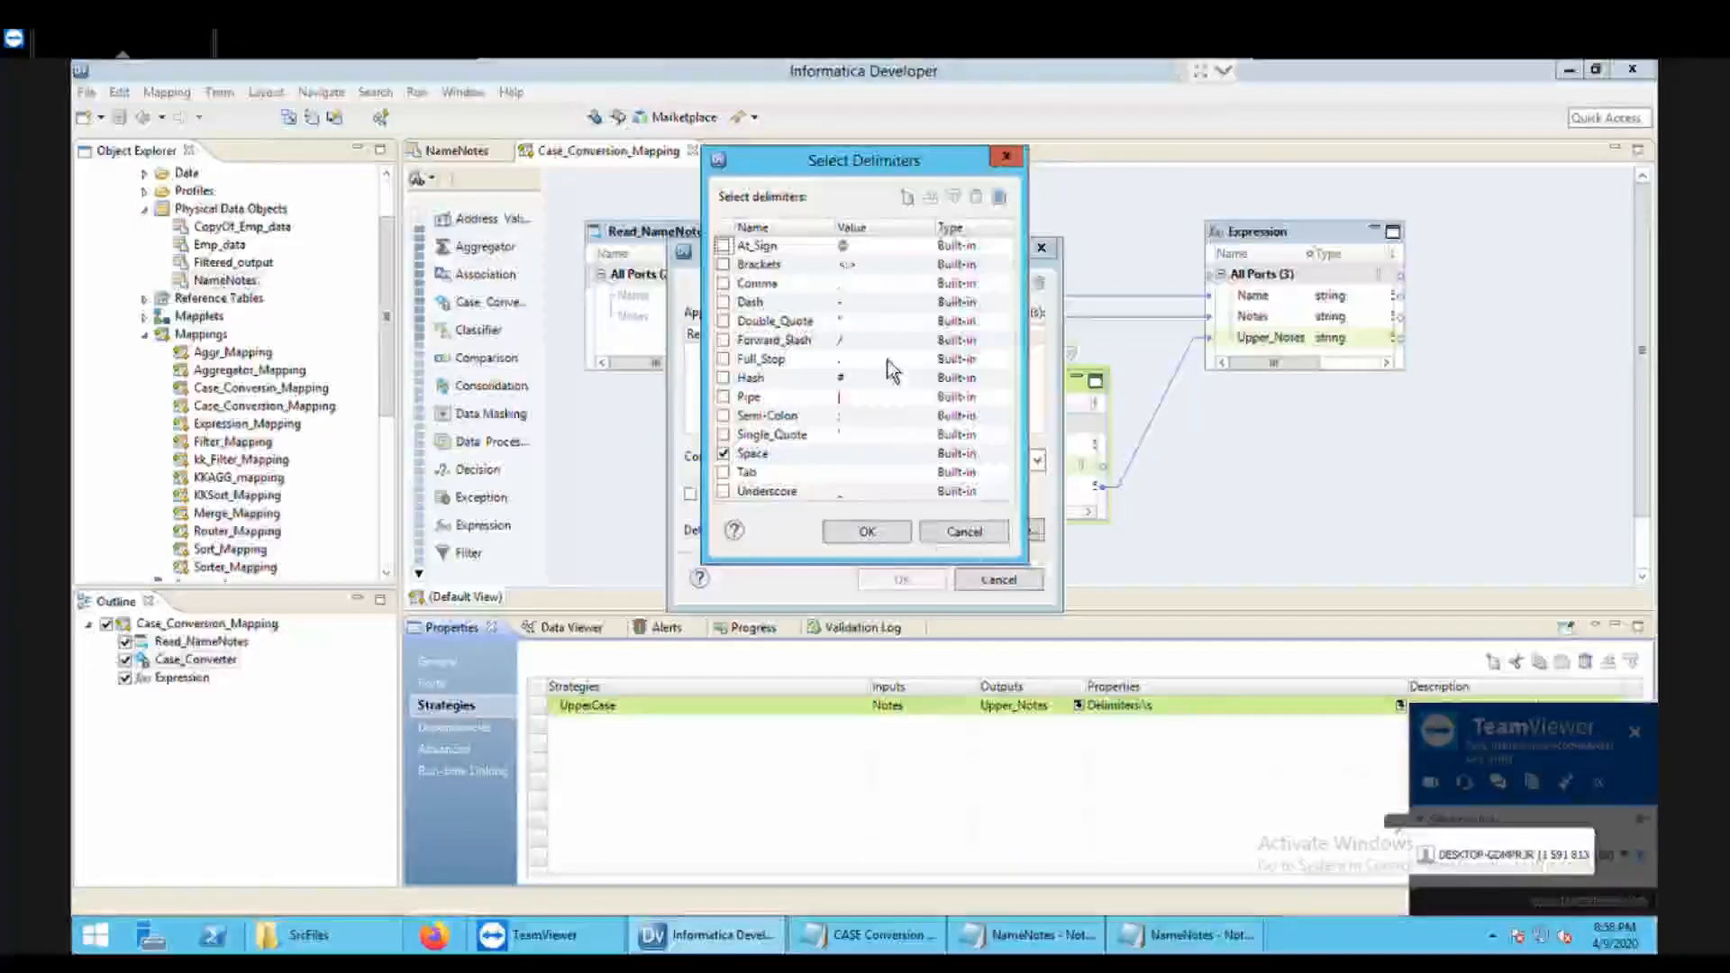
{"action": "left_click", "coordinate": [723, 453]}
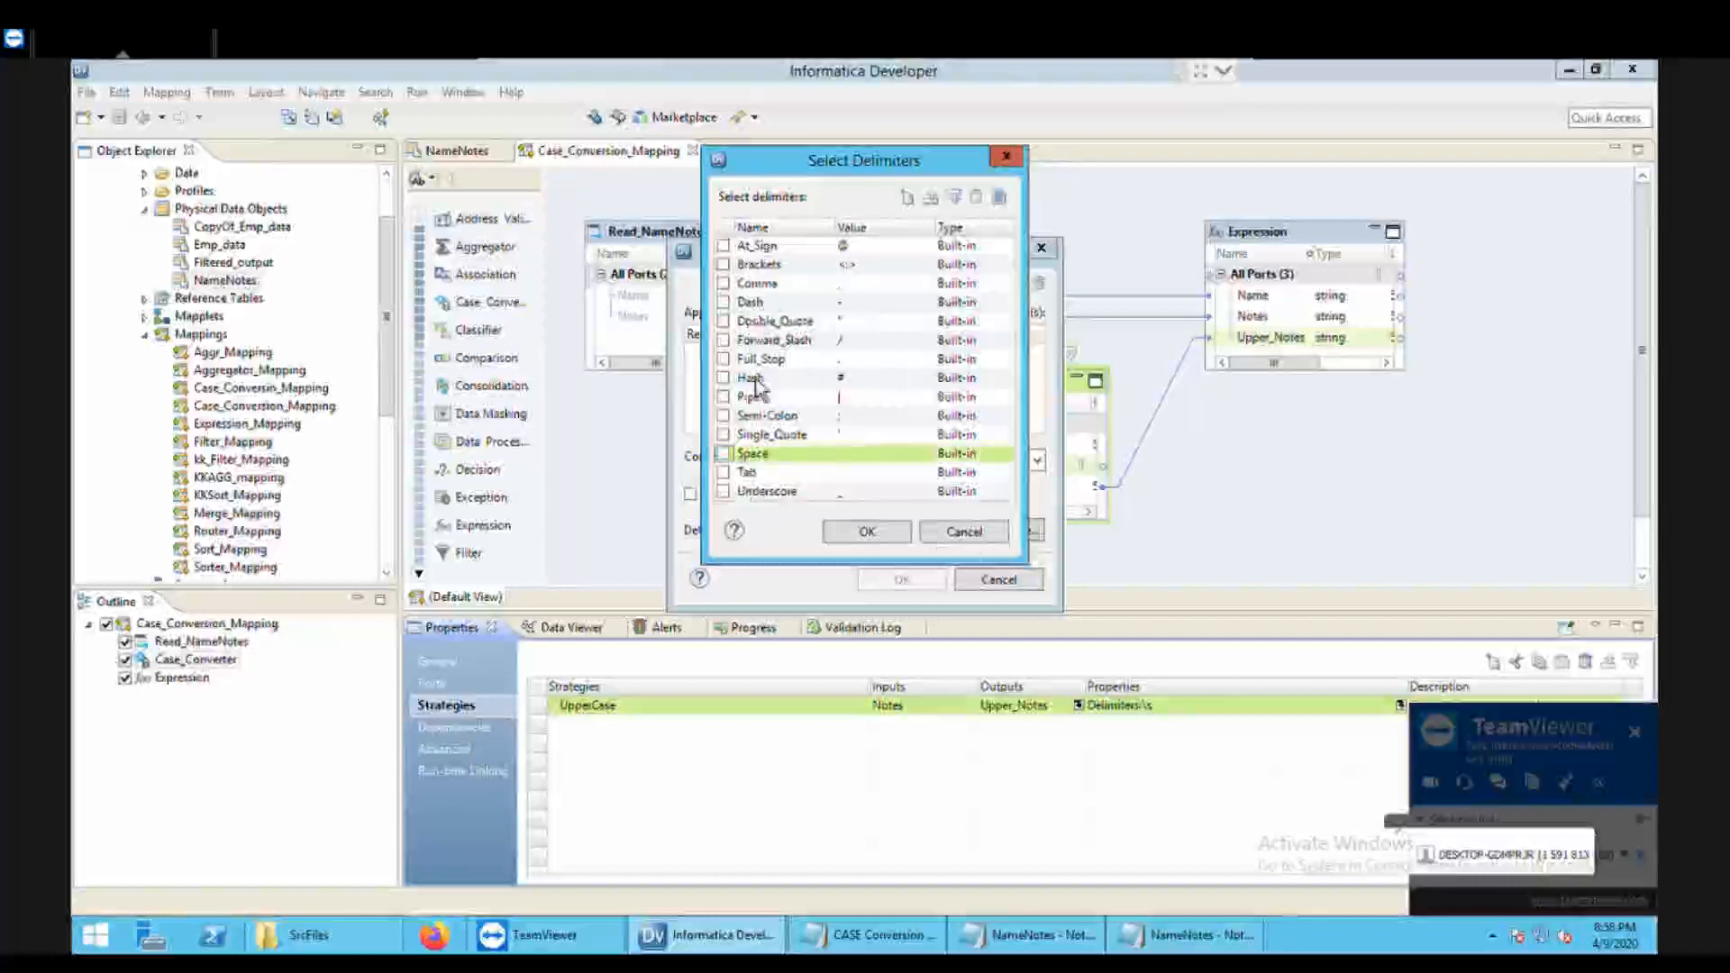
{"action": "left_click", "coordinate": [724, 359]}
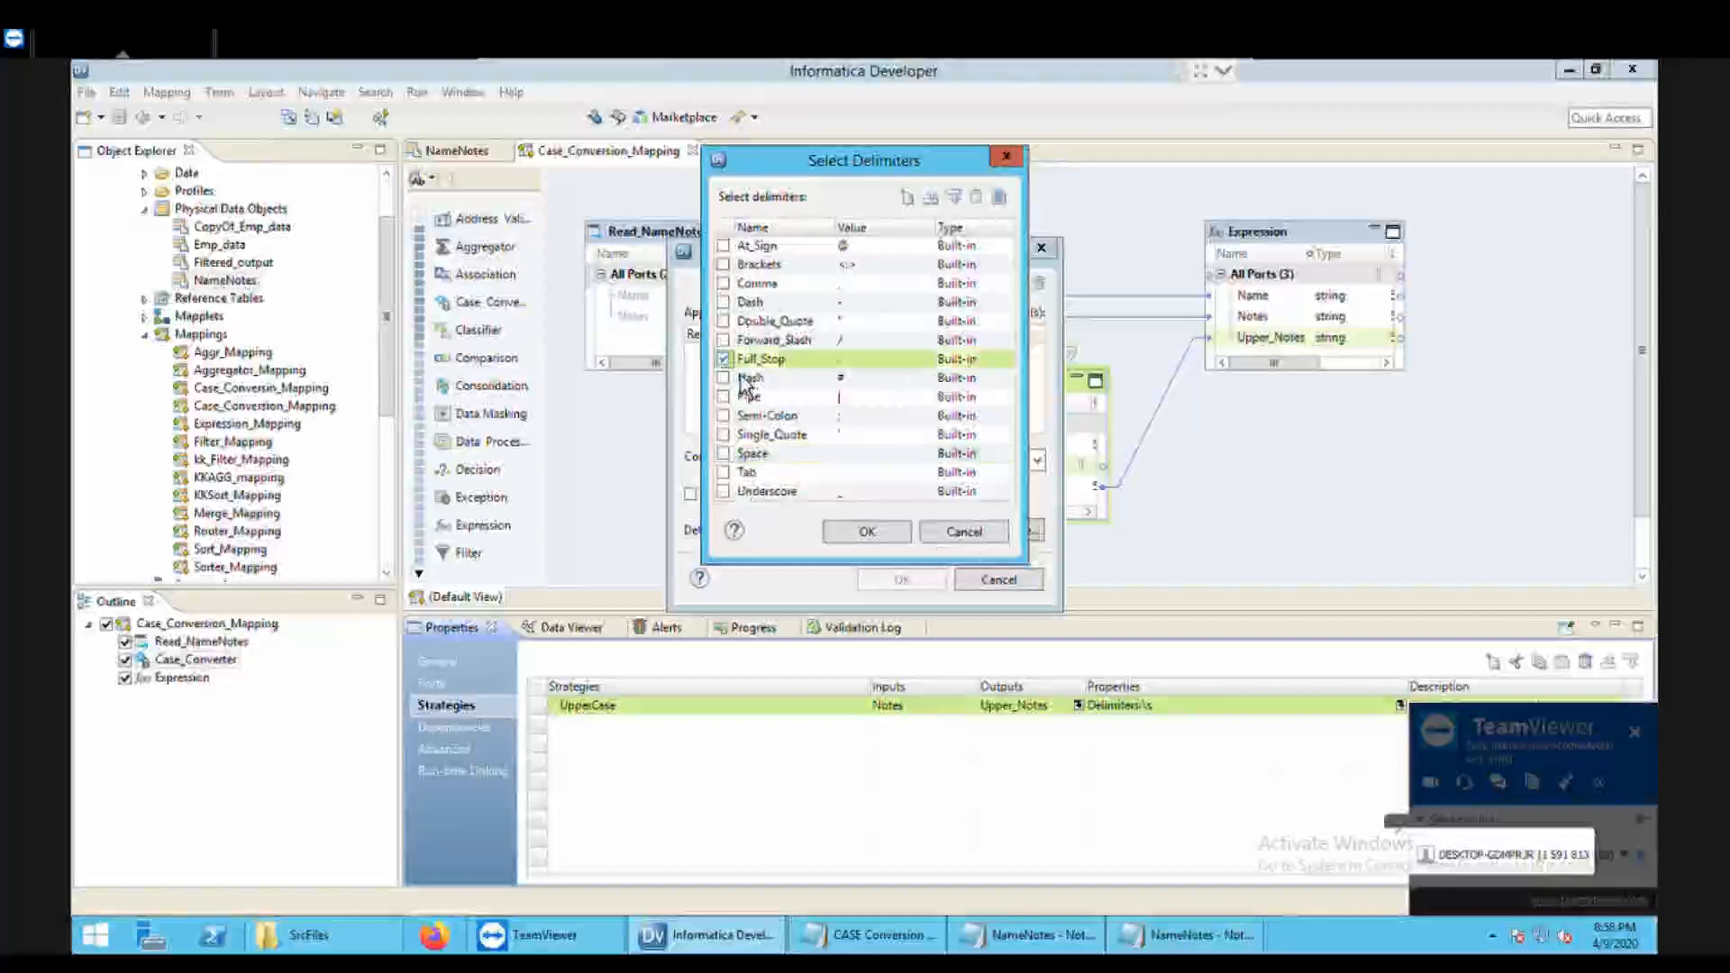
{"action": "left_click", "coordinate": [867, 531]}
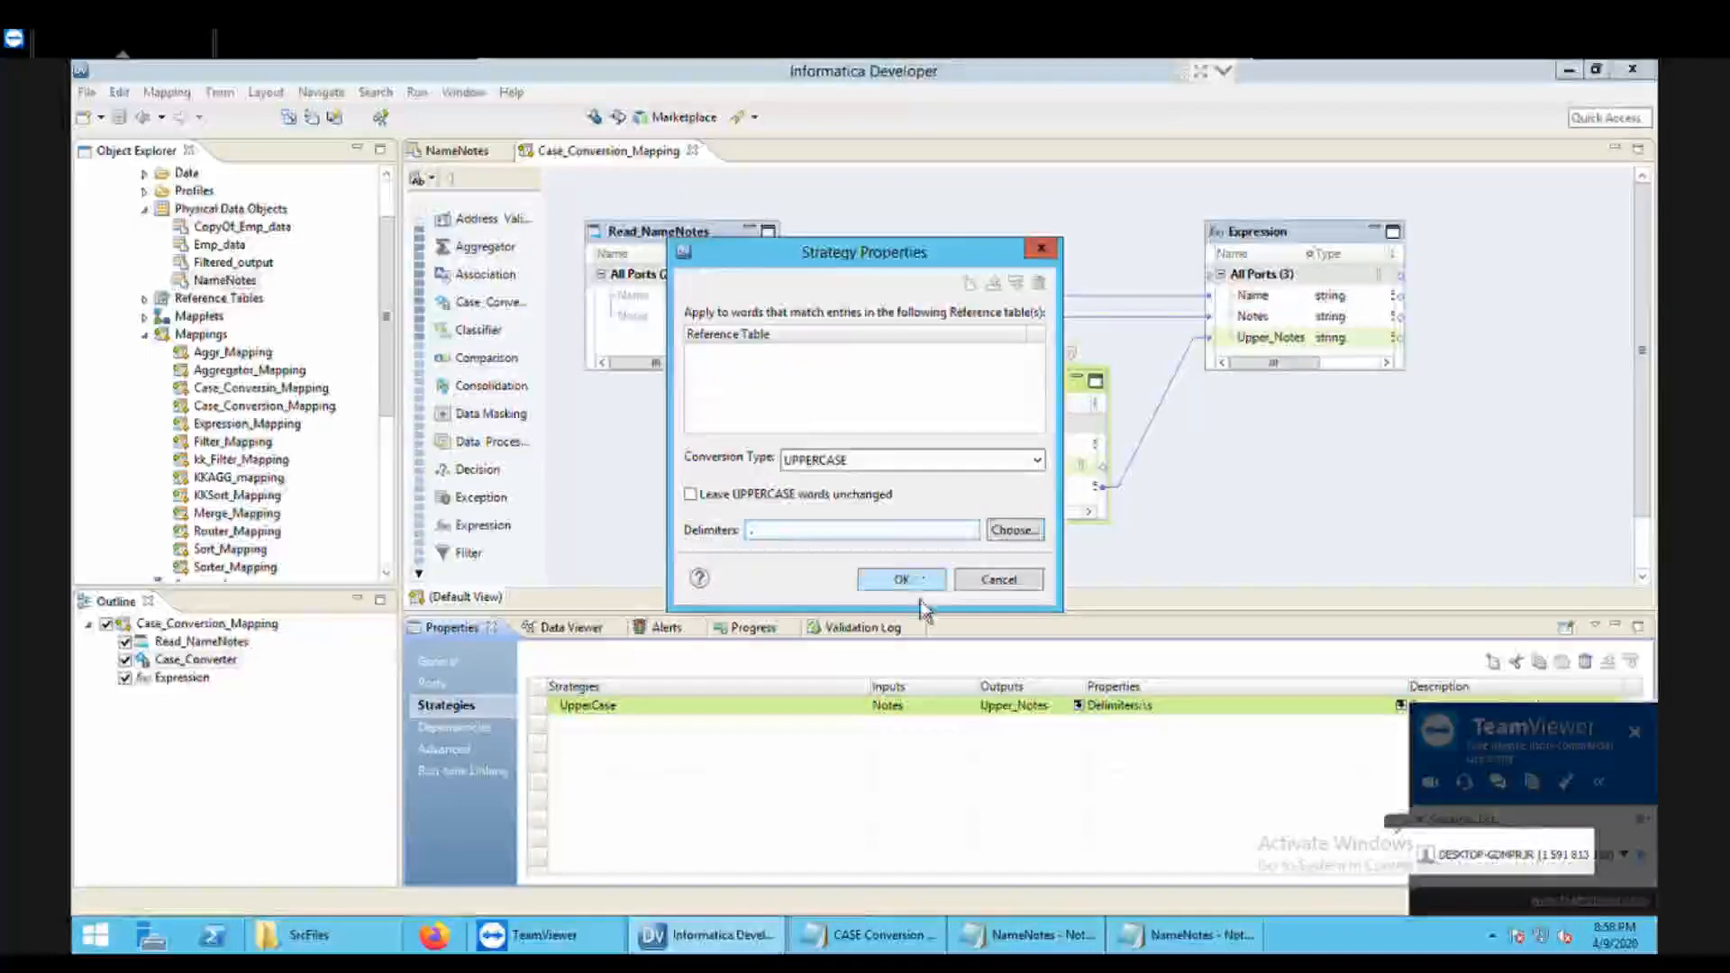
{"action": "left_click", "coordinate": [902, 579]}
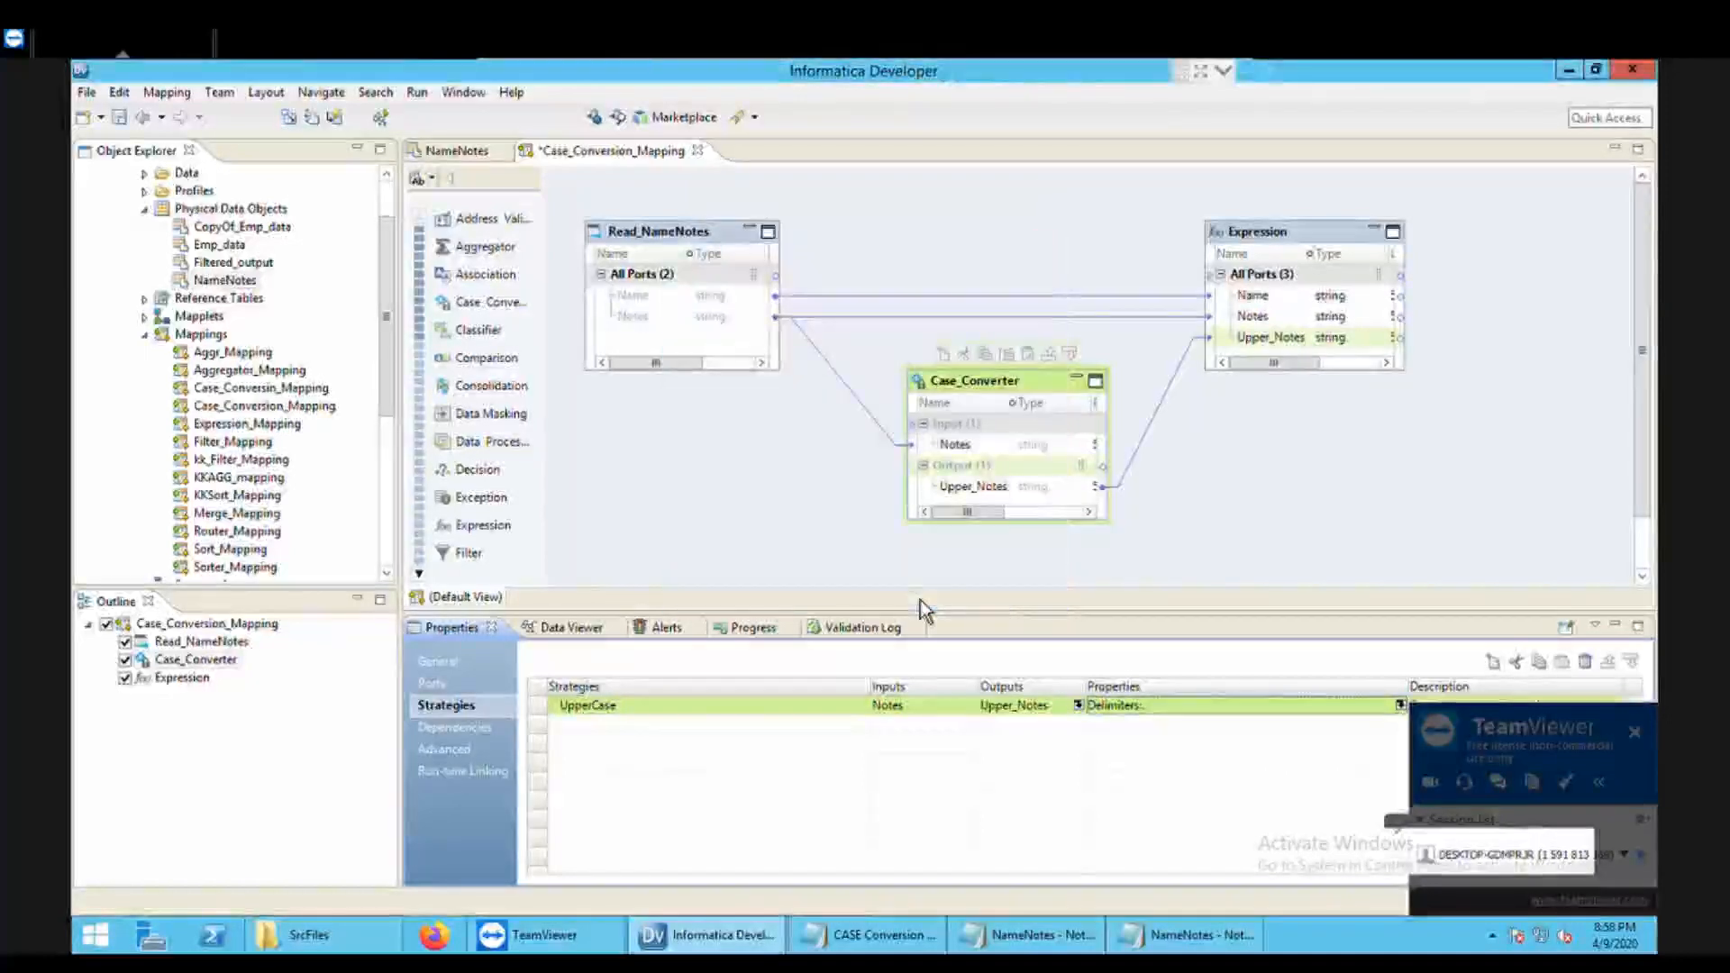
Step: Save the mapping and preview the Expression output with the Full_Stop delimiter
{"action": "key", "text": "ctrl+s"}
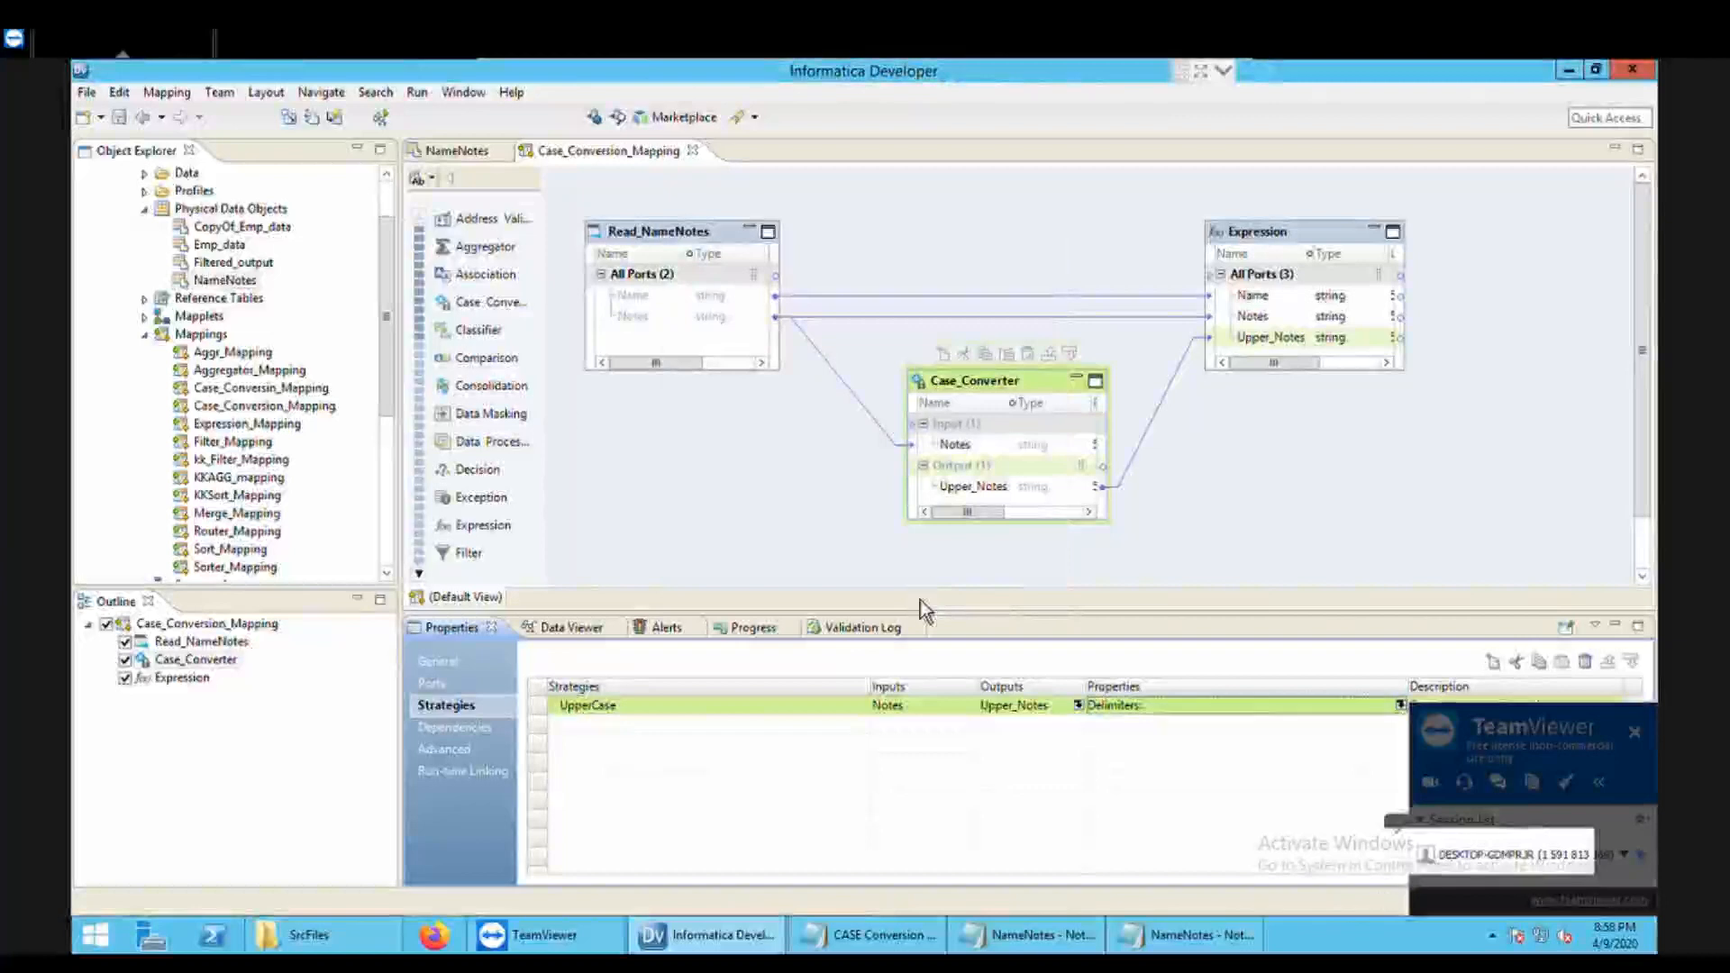
{"action": "right_click", "coordinate": [1281, 236]}
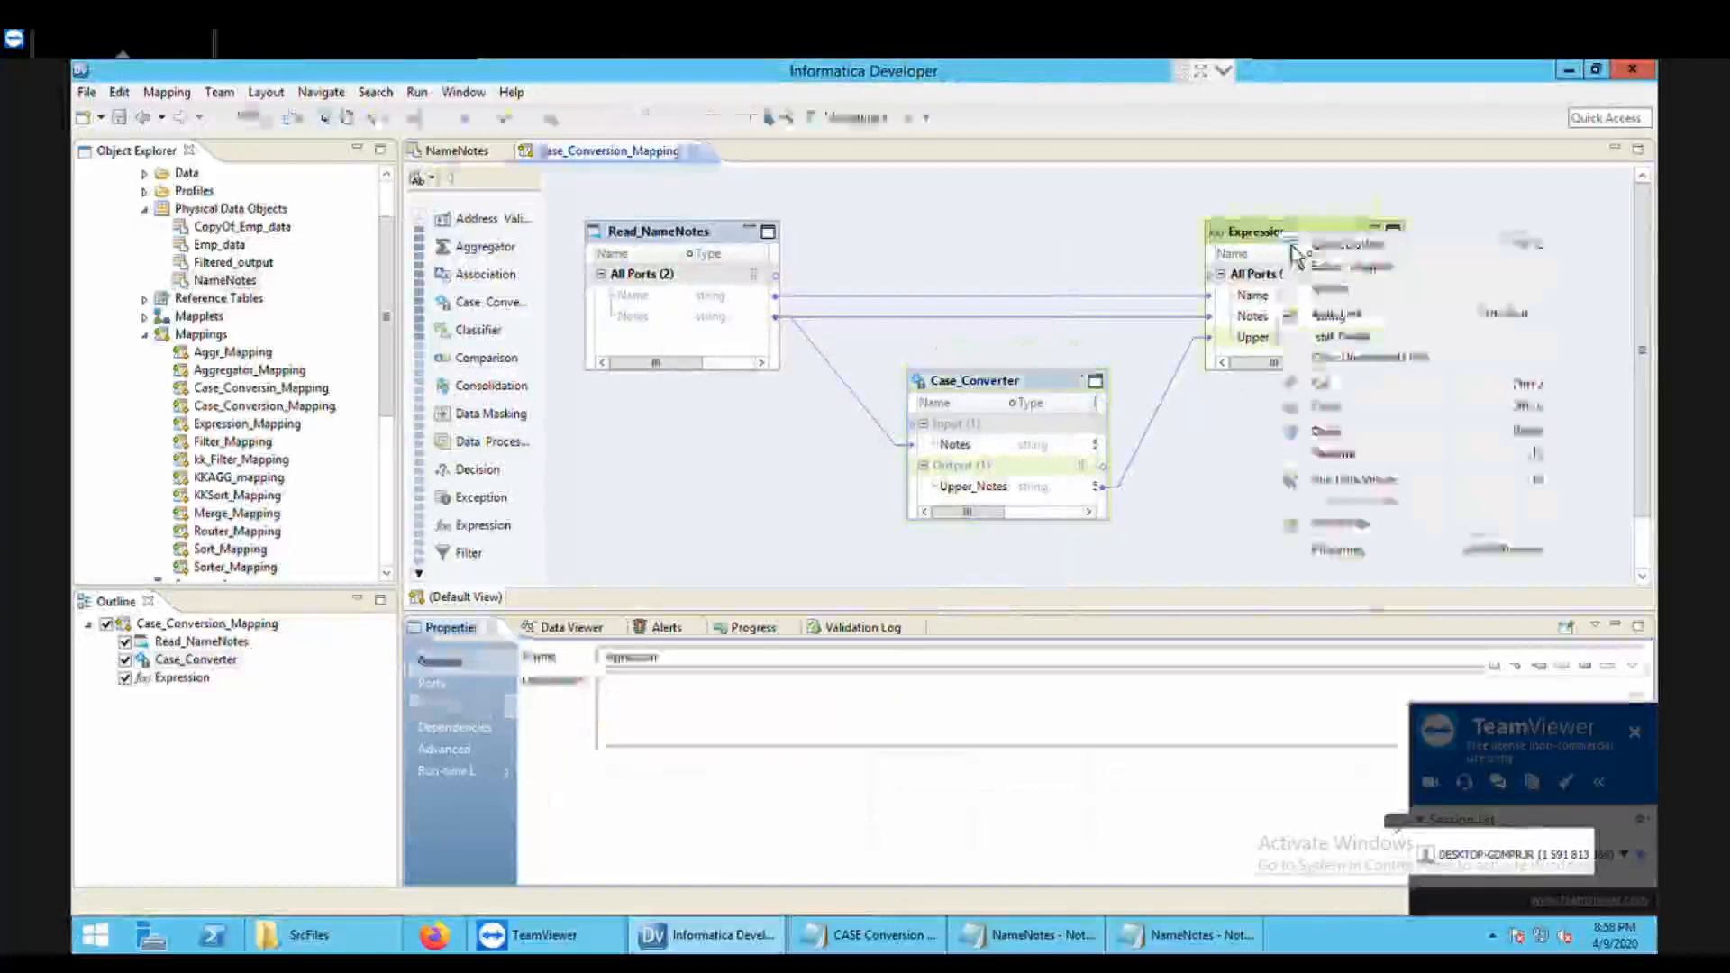
{"action": "left_click", "coordinate": [1356, 480]}
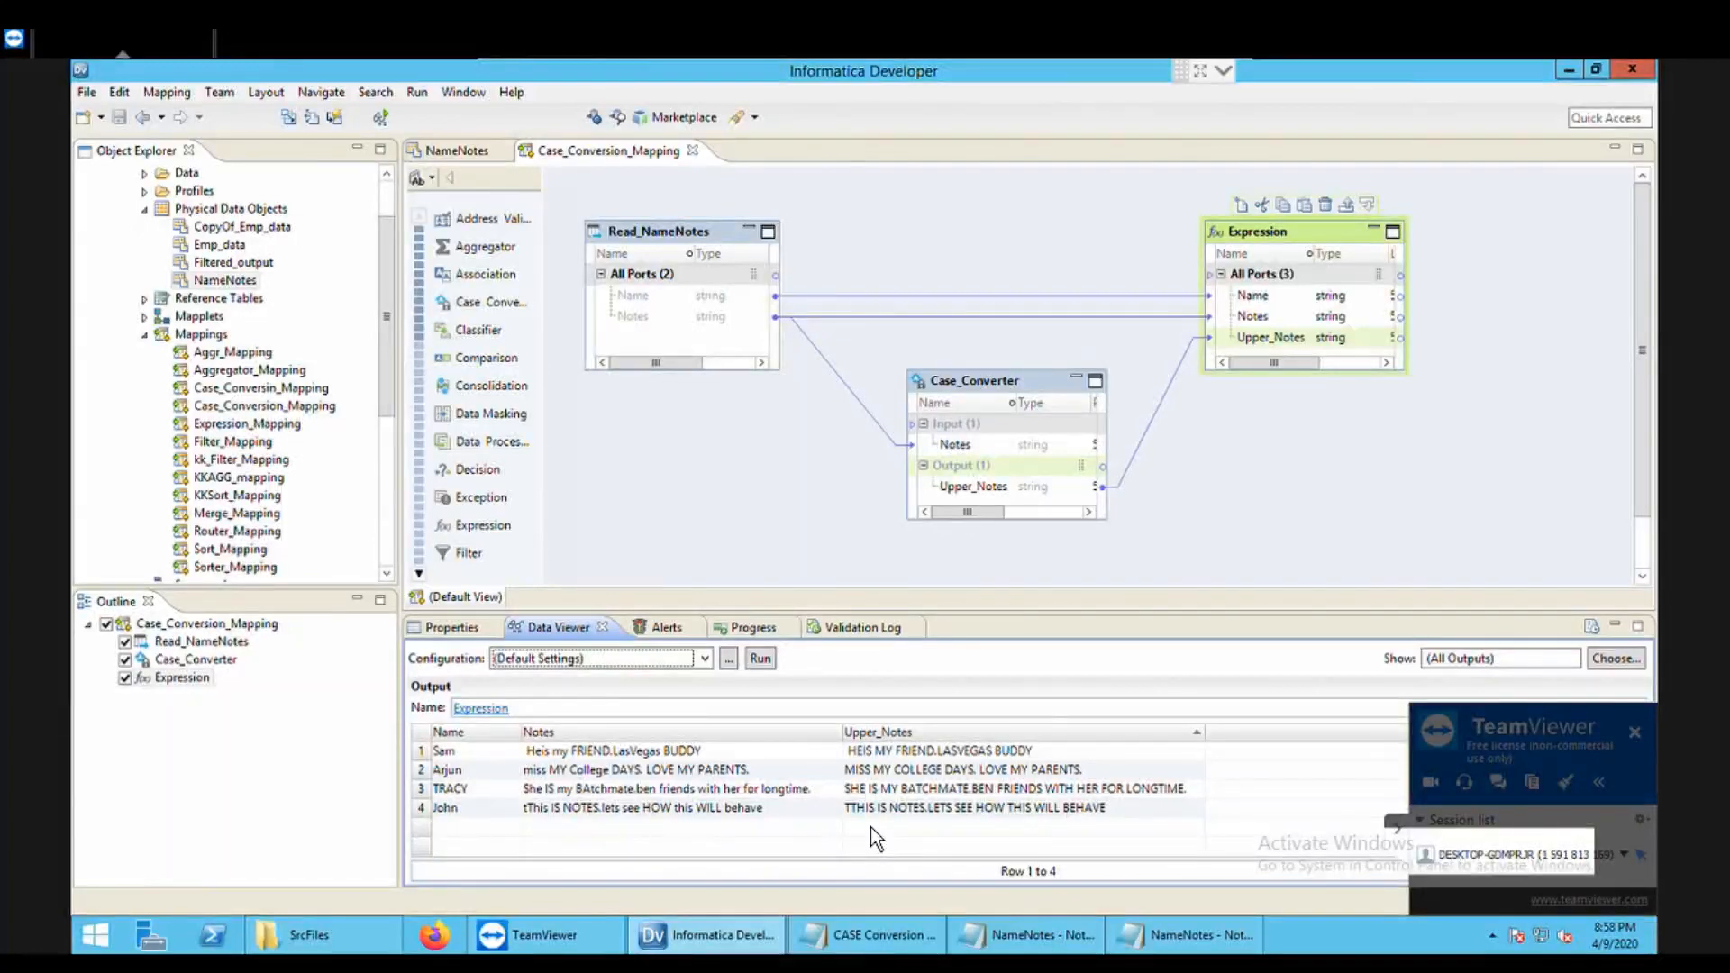
Step: Enable leaving UPPERCASE words unchanged in the properties of Case_Converter's UpperCase strategy
{"action": "left_click", "coordinate": [1032, 407]}
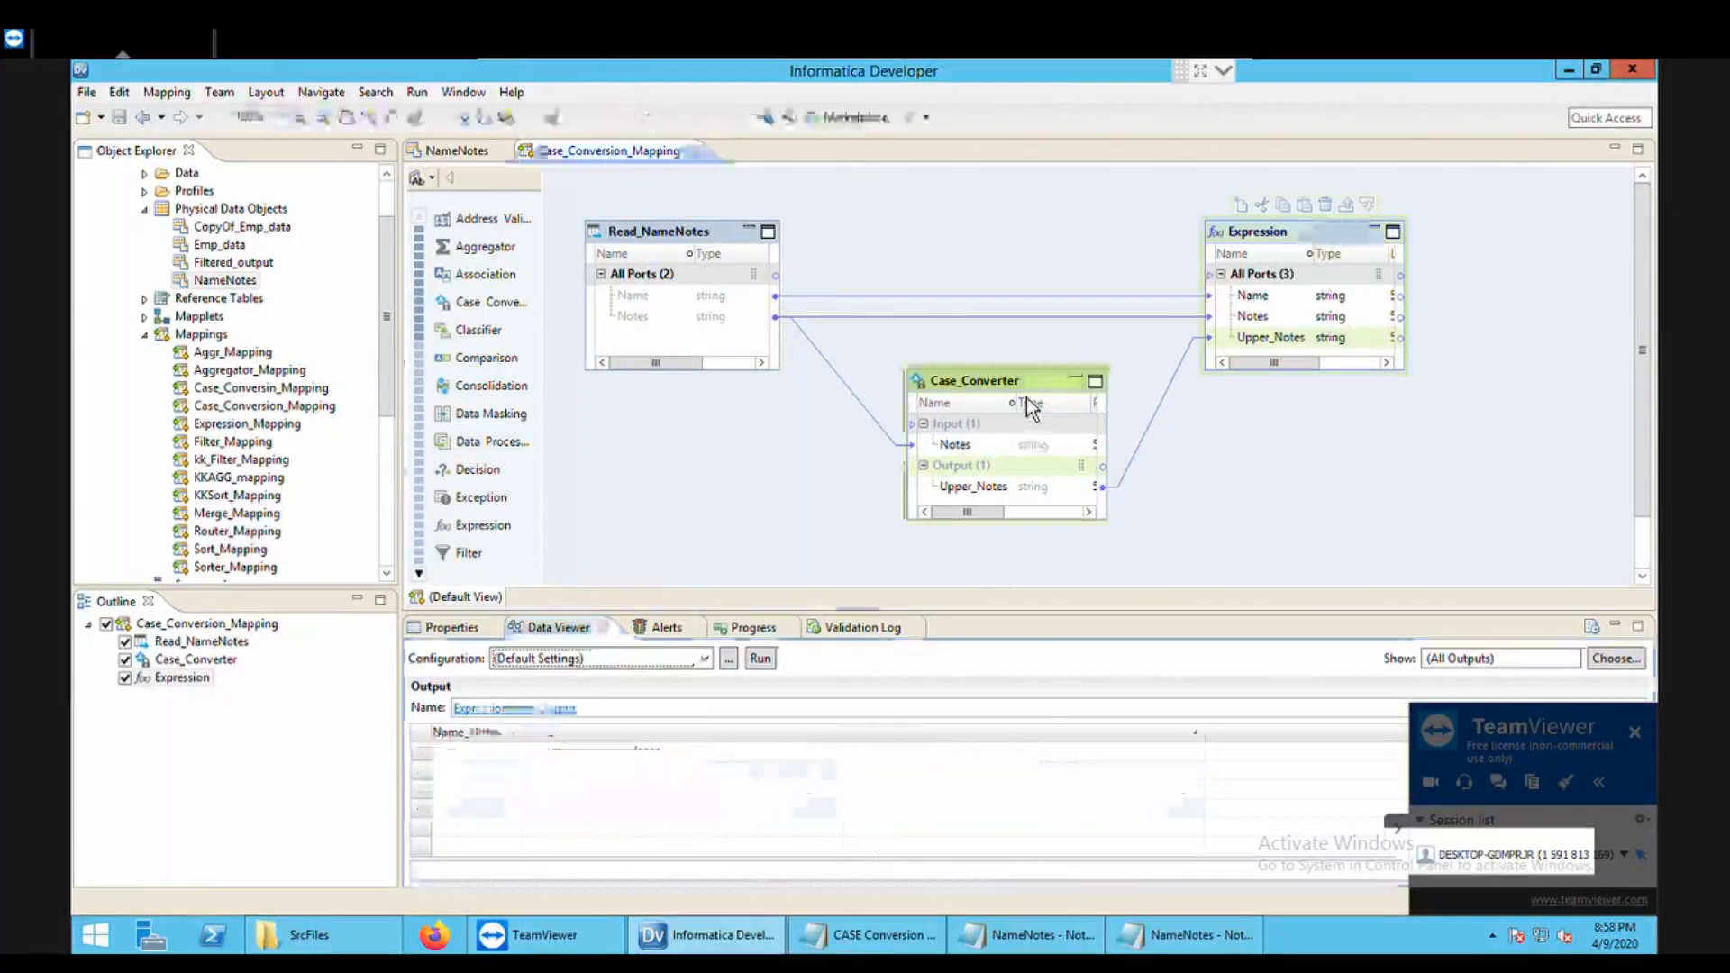
{"action": "left_click", "coordinate": [451, 628]}
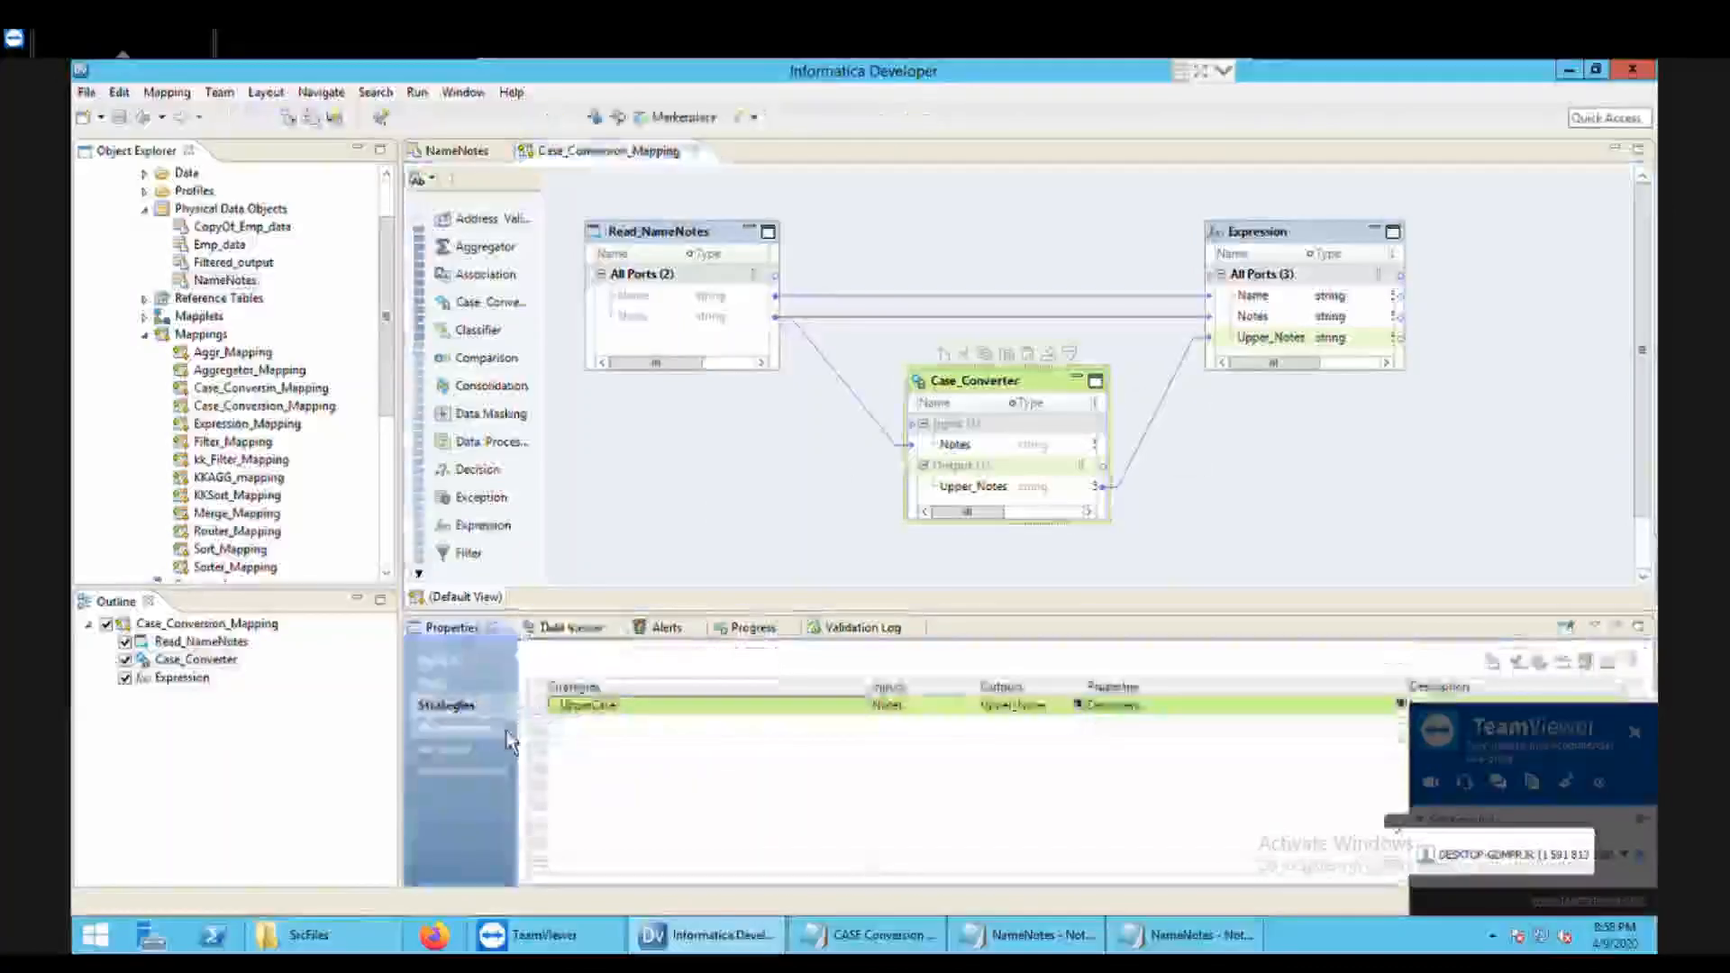
{"action": "left_click", "coordinate": [1407, 712]}
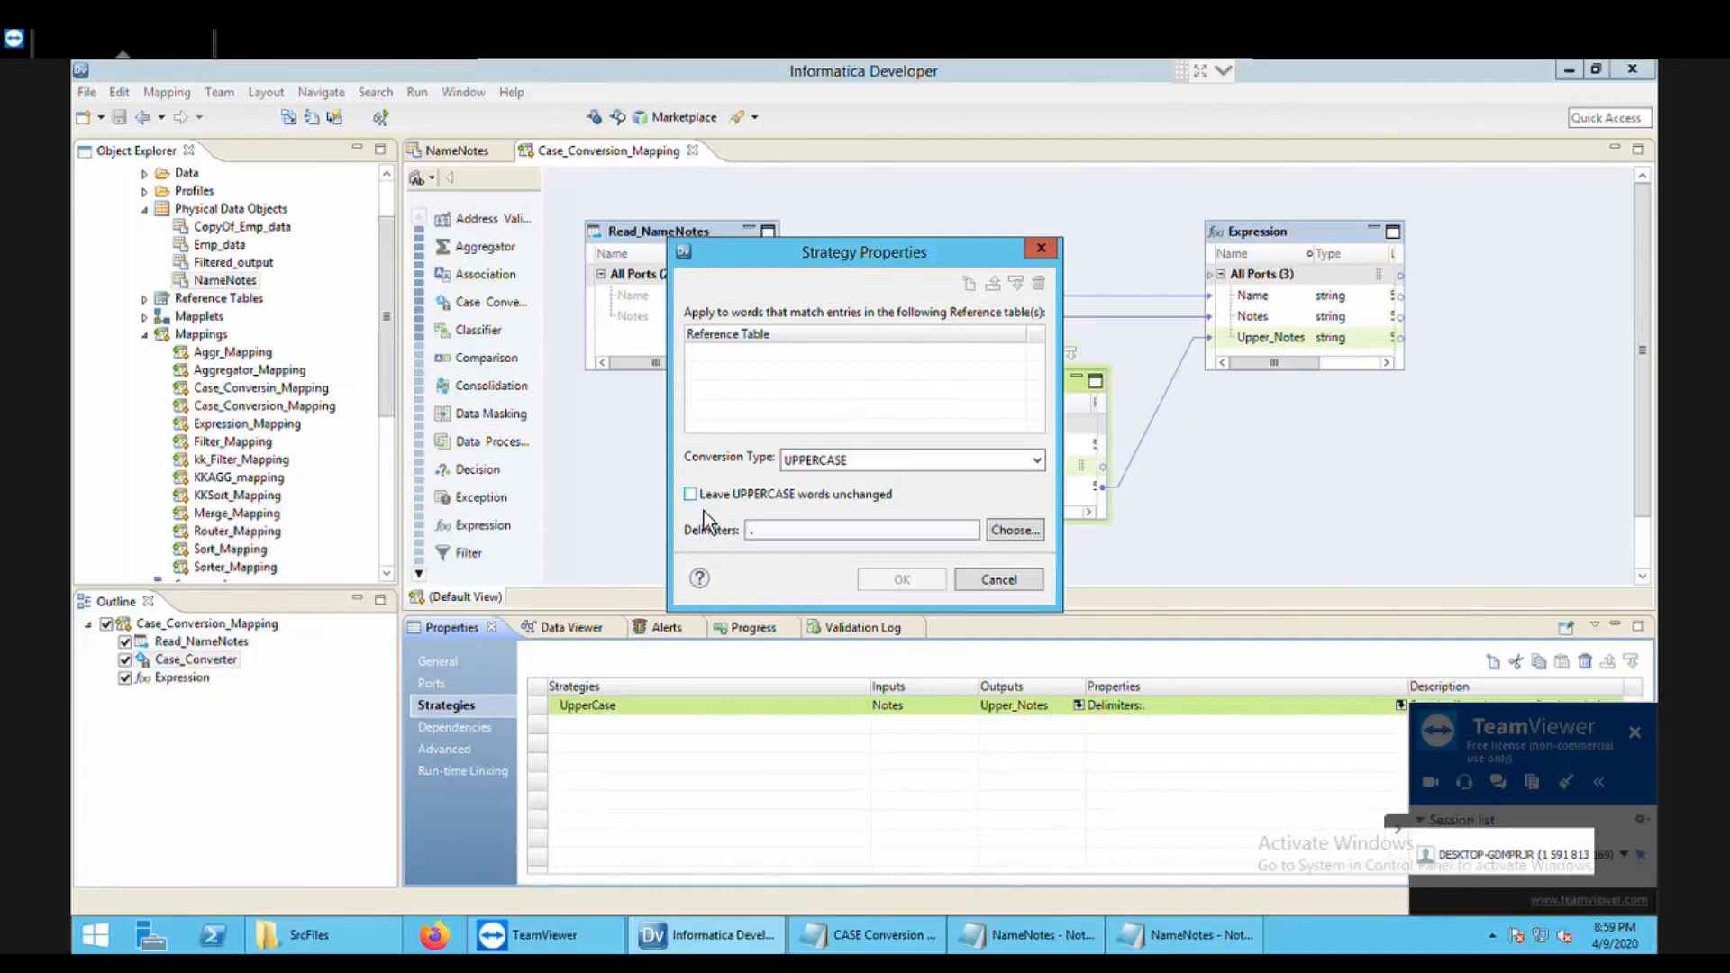
{"action": "left_click", "coordinate": [691, 495]}
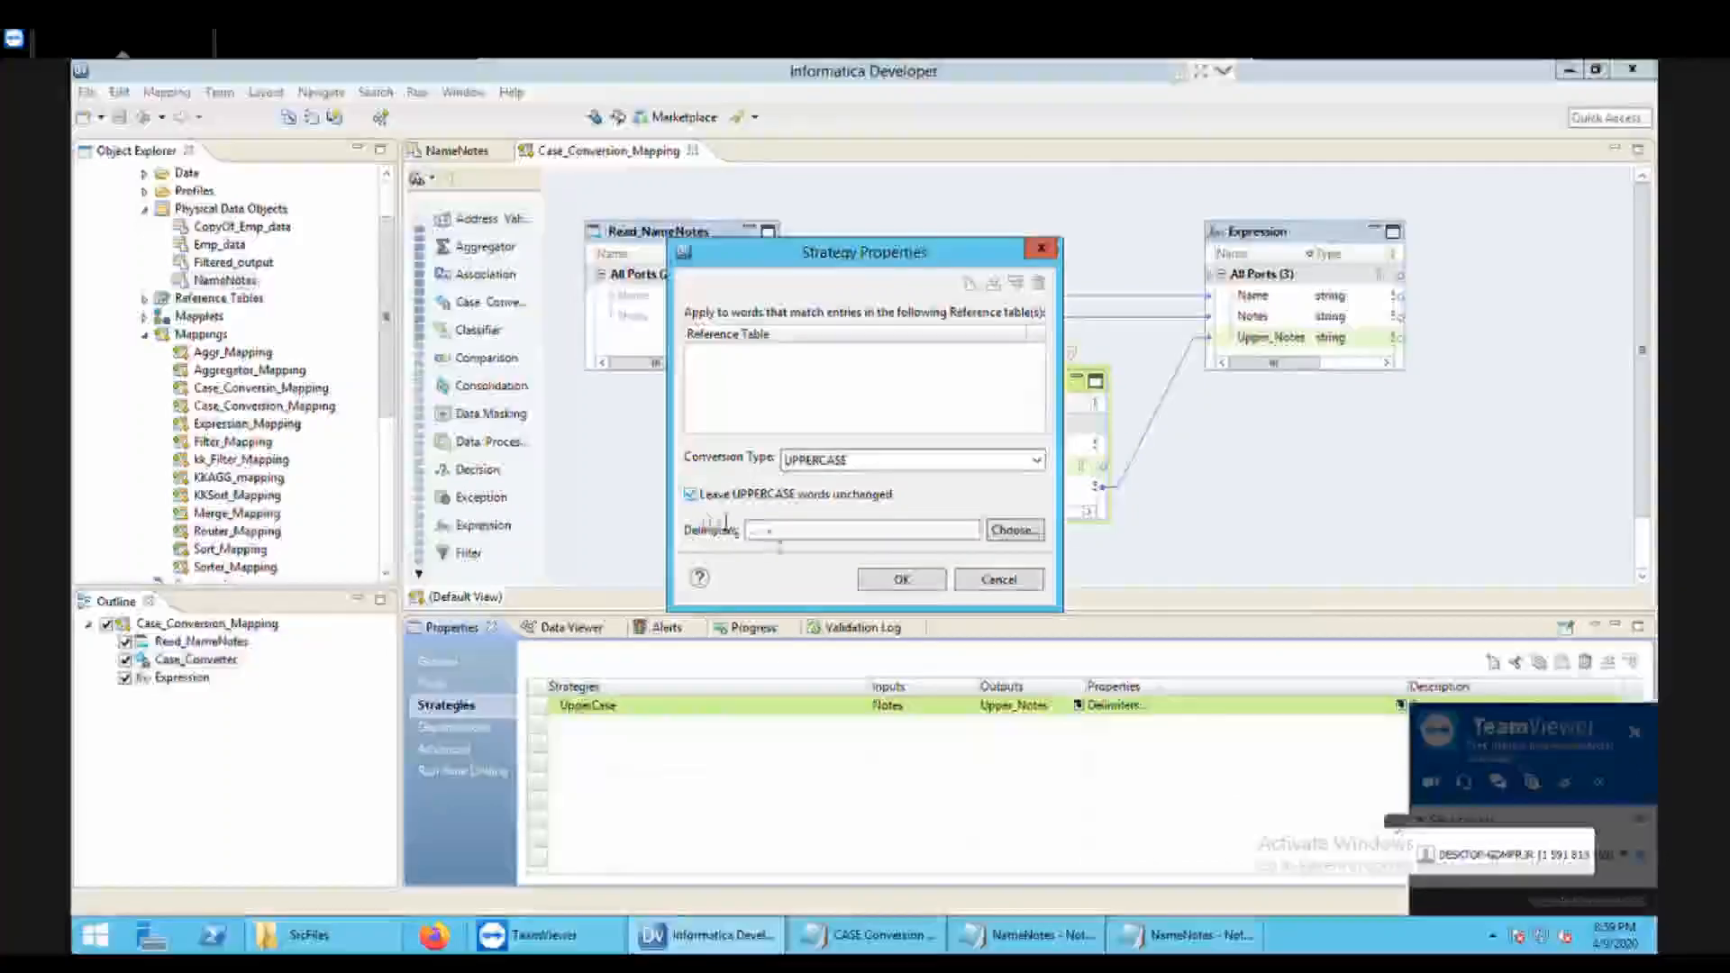
{"action": "left_click", "coordinate": [902, 580]}
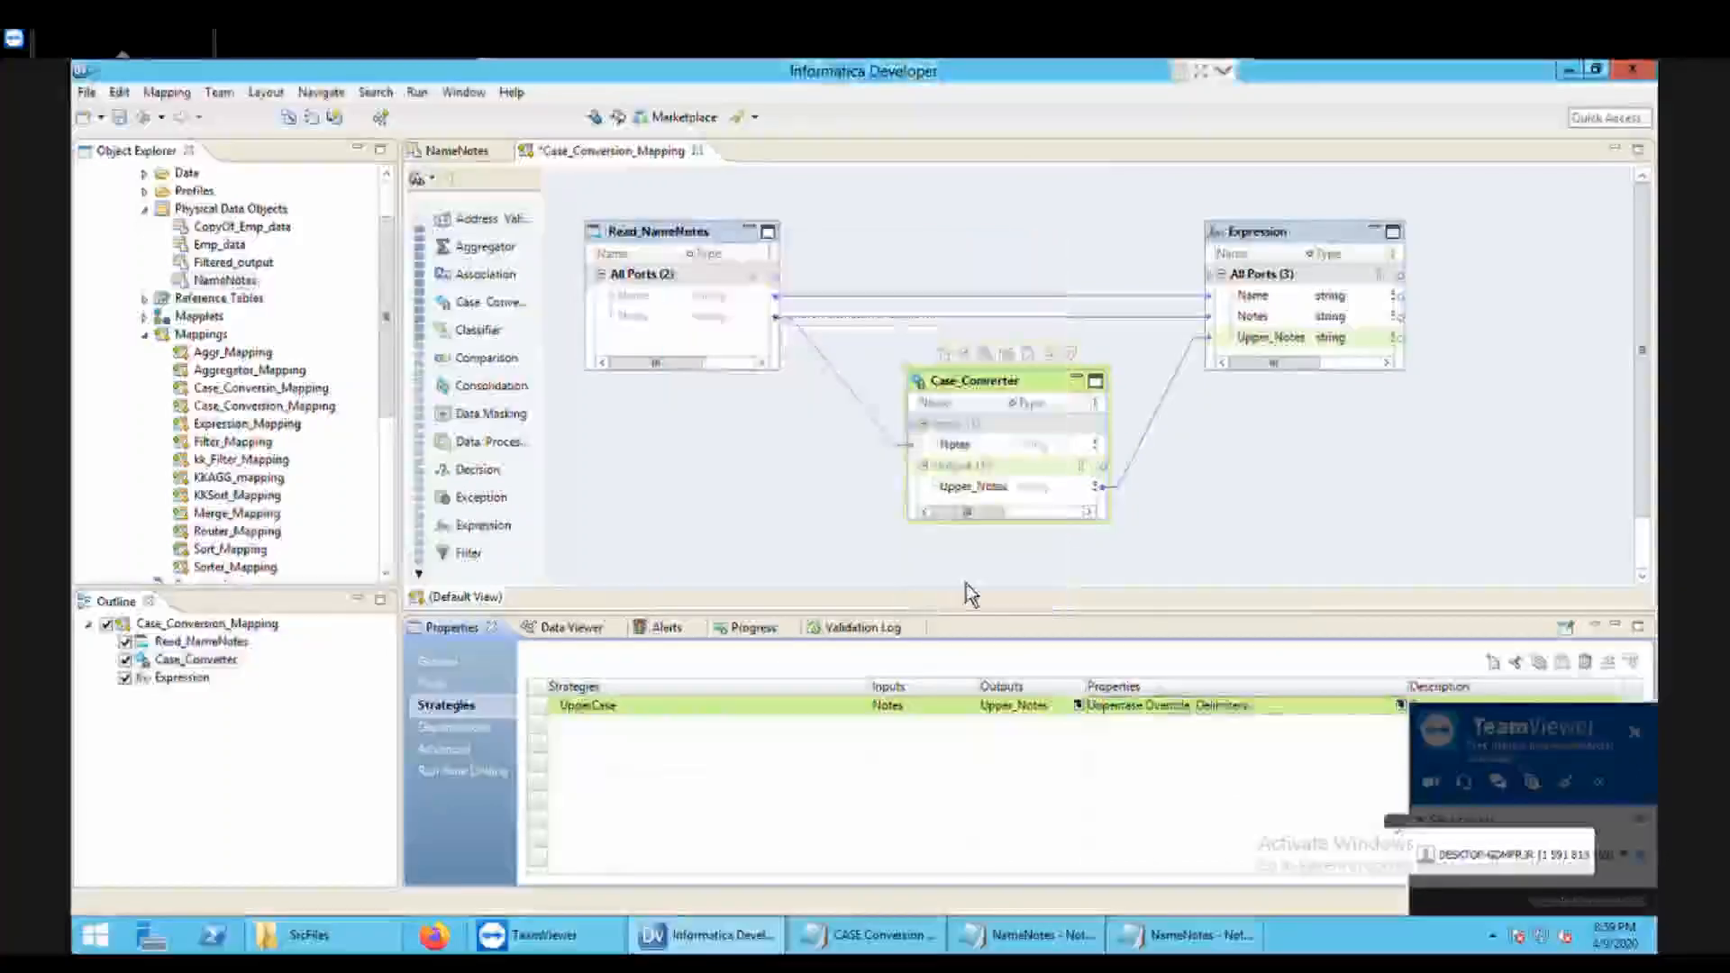
Step: Save the mapping and rerun the data viewer on Expression with uppercase words left unchanged
{"action": "right_click", "coordinate": [1034, 401]}
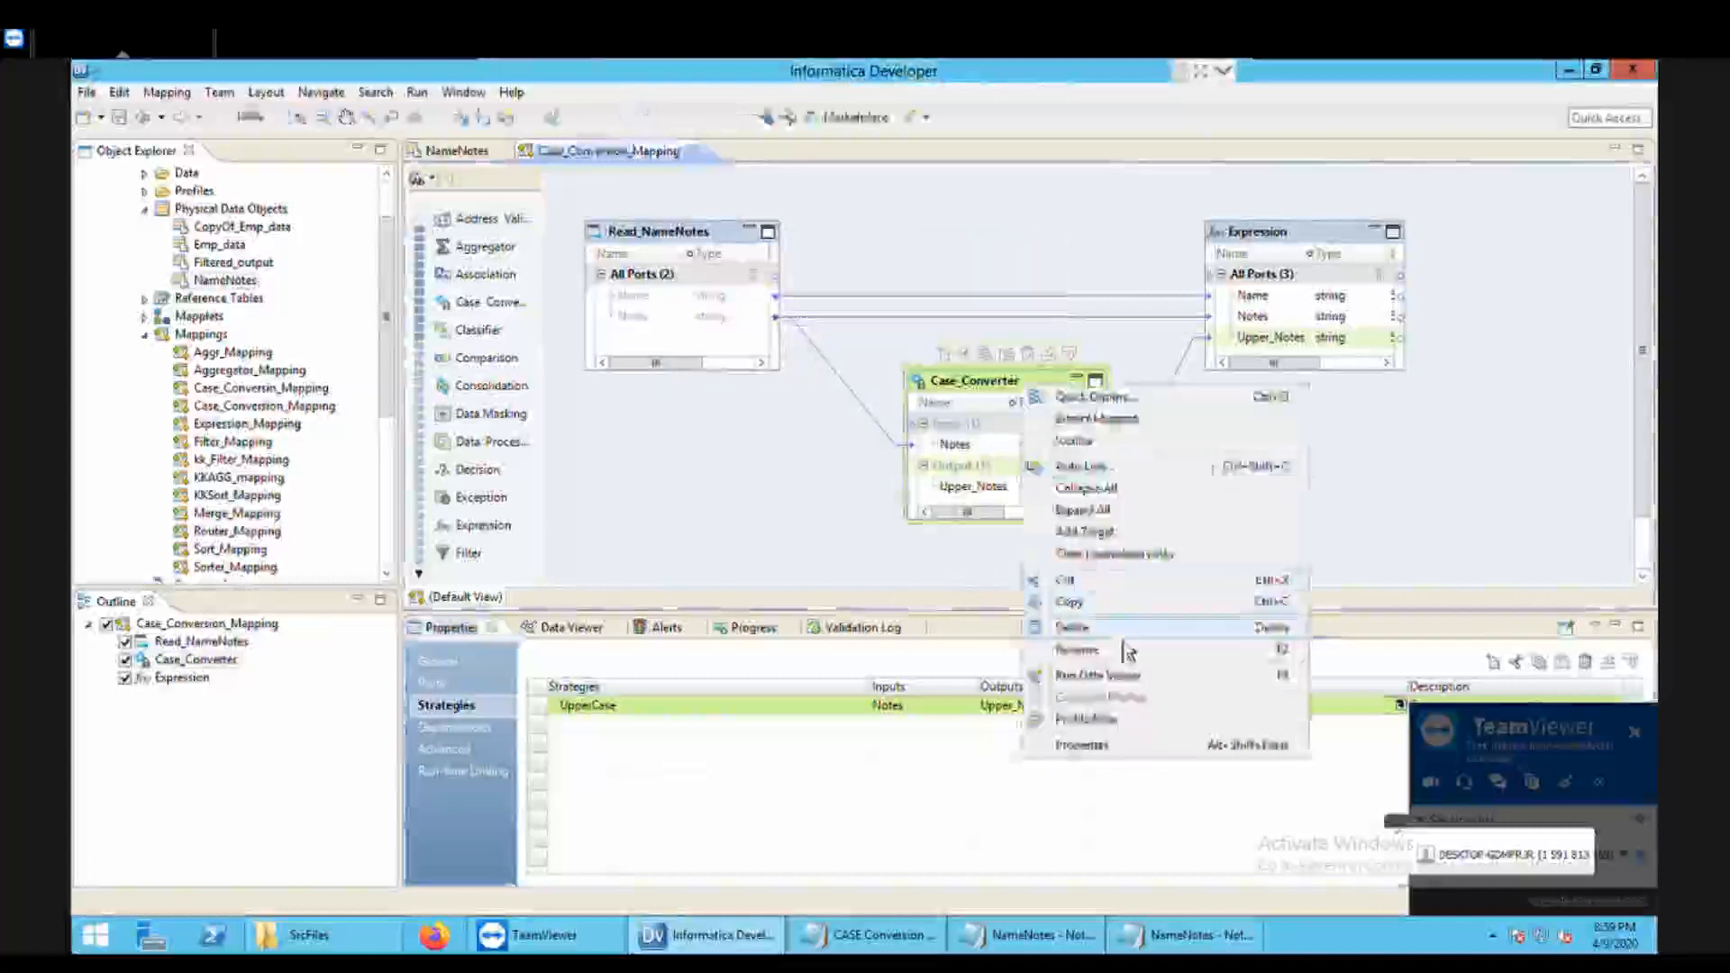
{"action": "left_click", "coordinate": [1307, 257]}
{"action": "right_click", "coordinate": [1296, 238]}
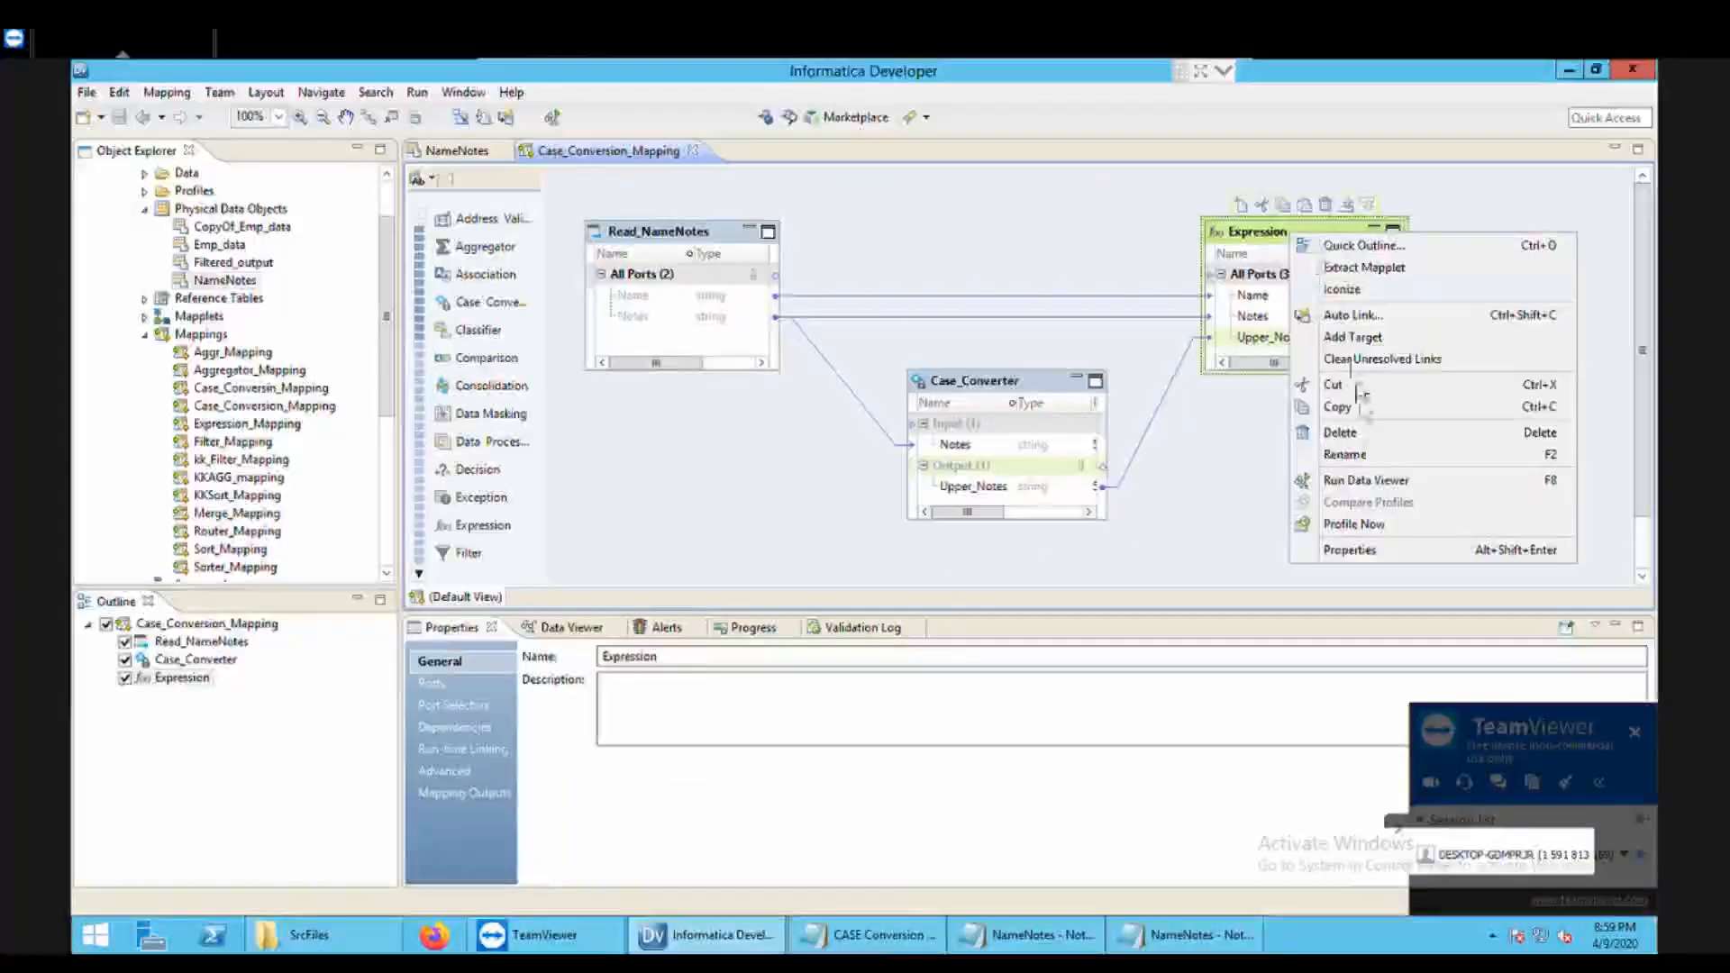
{"action": "left_click", "coordinate": [1375, 487]}
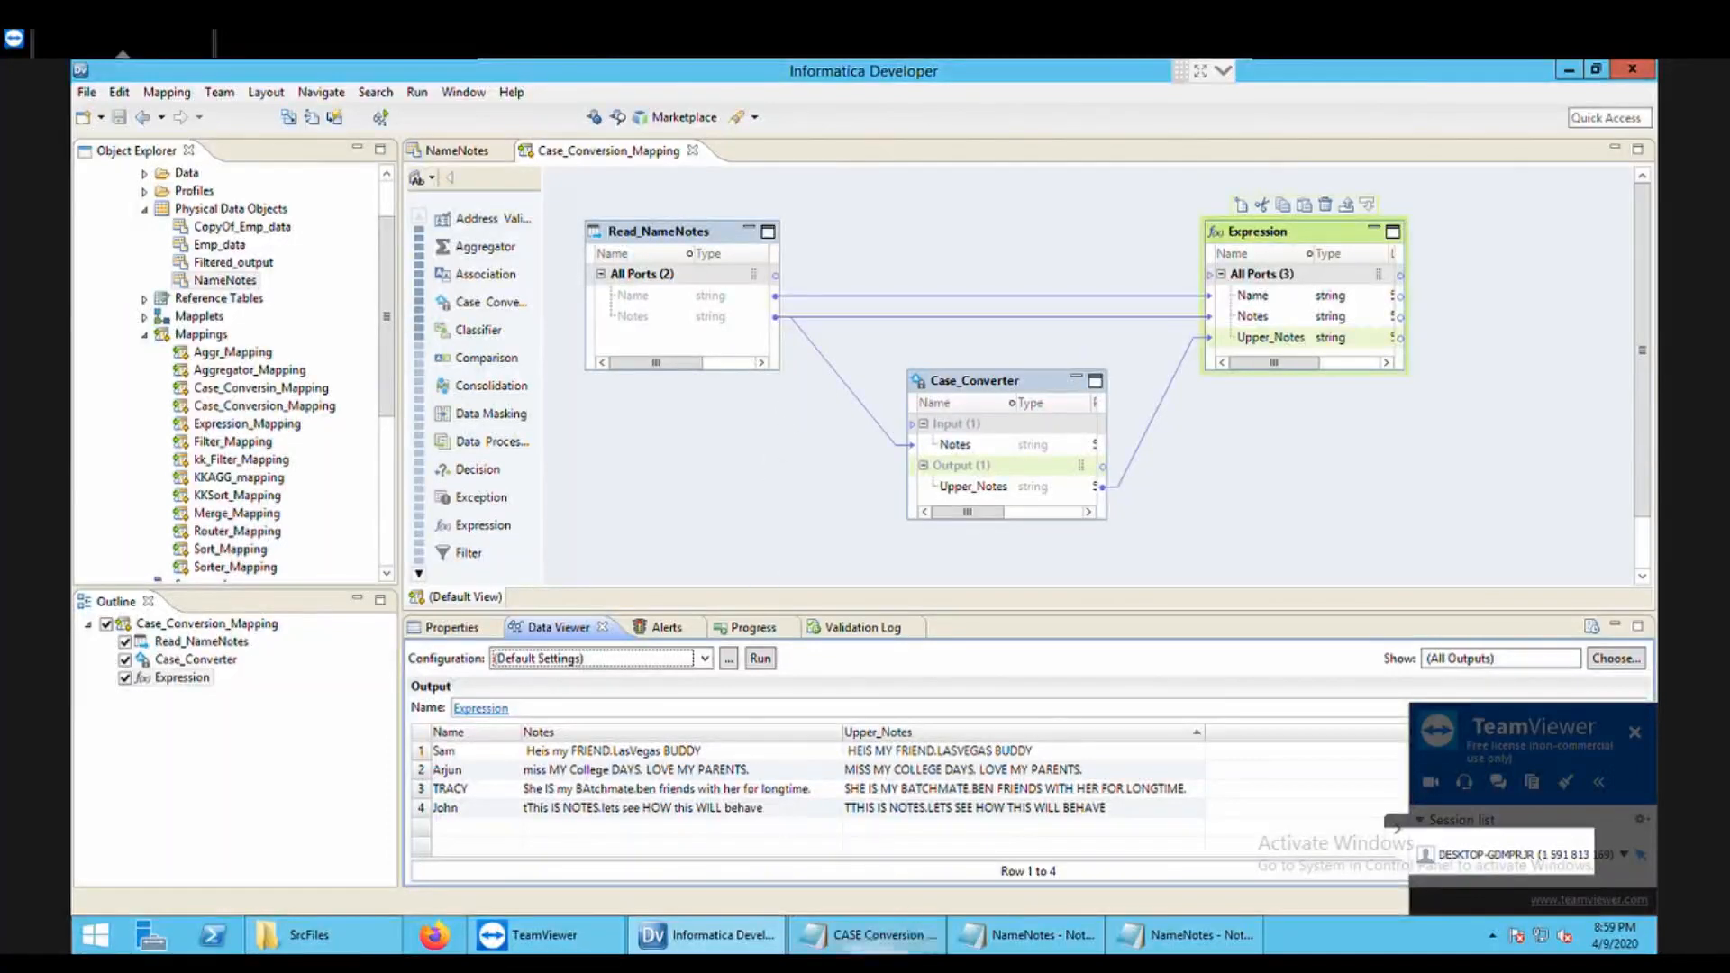
Step: Review the case conversion format types in the CASE Conversion notes in Notepad, and return to Informatica Developer
{"action": "left_click", "coordinate": [865, 934]}
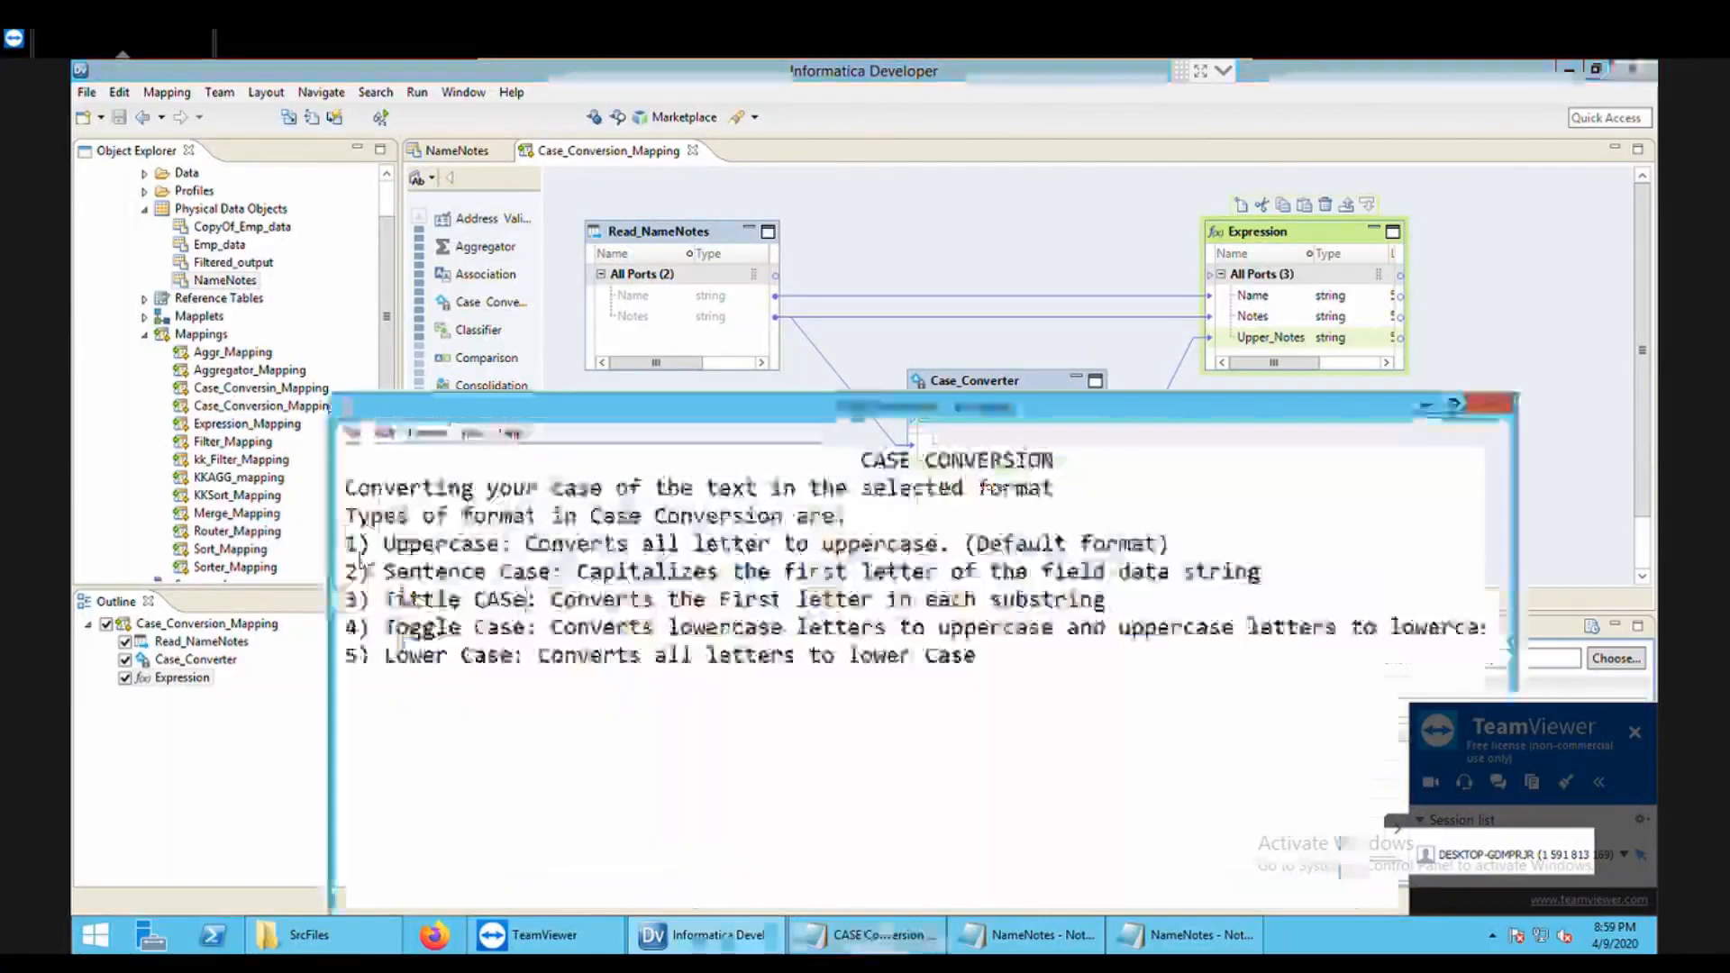
{"action": "left_click_drag", "start_coordinate": [408, 671], "coordinate": [522, 664]}
{"action": "left_click", "coordinate": [874, 566]}
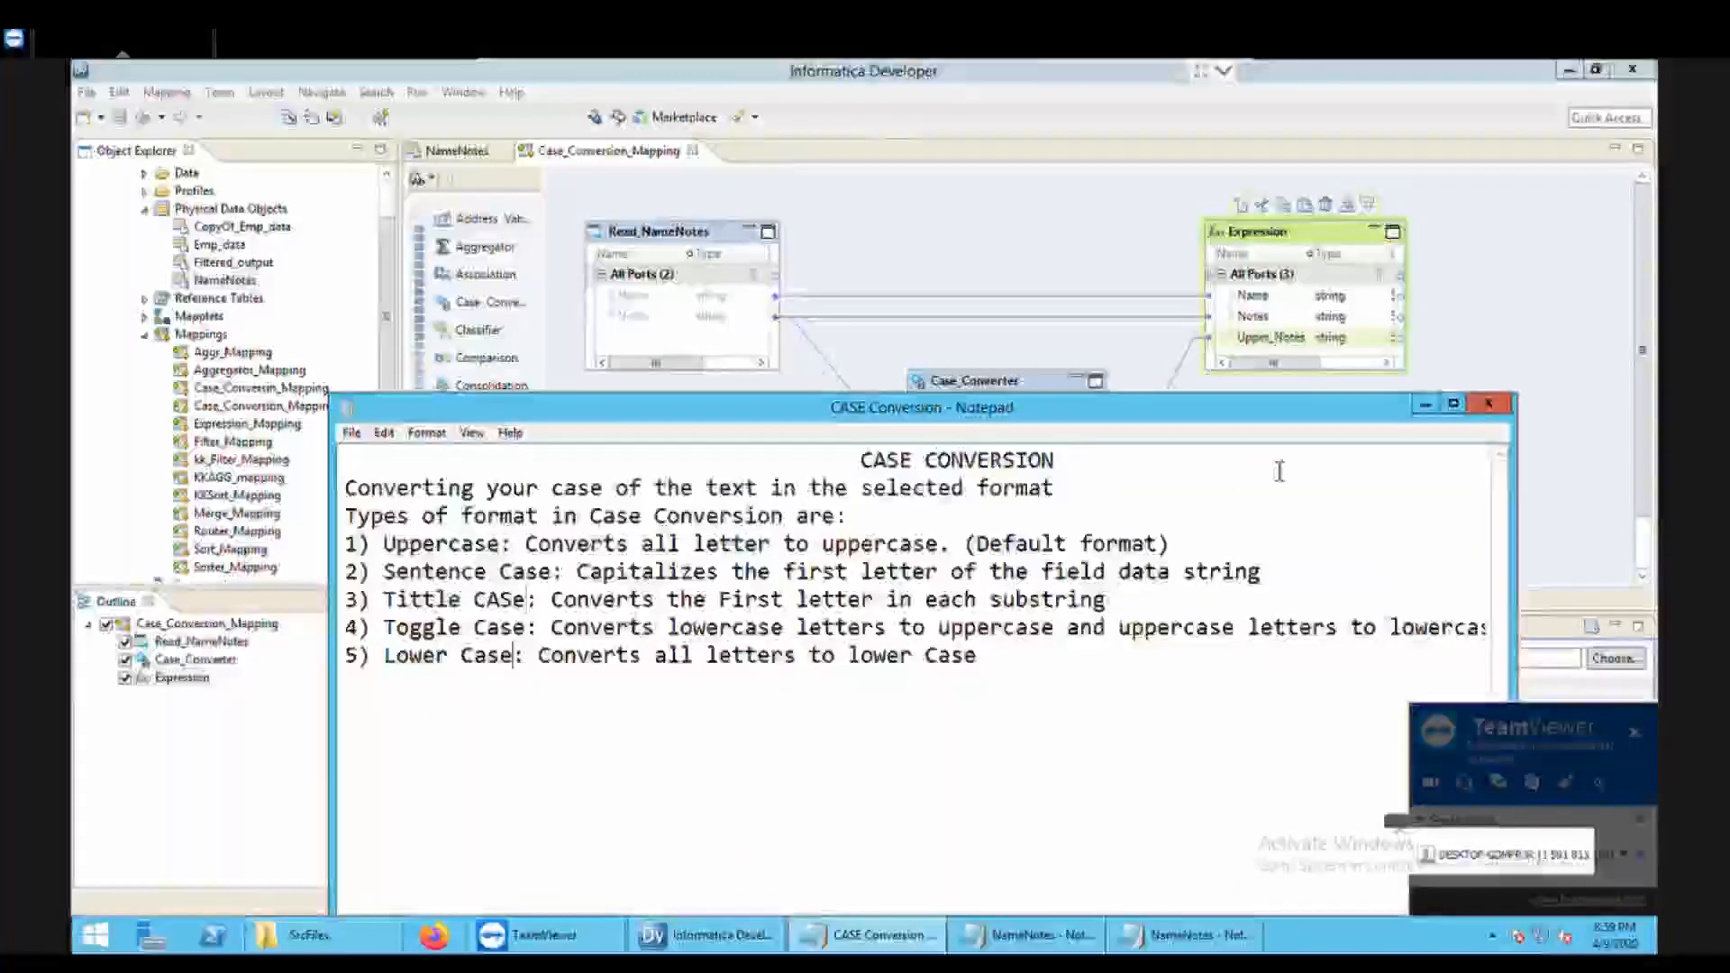
{"action": "left_click", "coordinate": [1424, 405]}
Step: Start a new strategy in the Case_Converter transformation and name it LowerCase
{"action": "left_click", "coordinate": [1025, 407]}
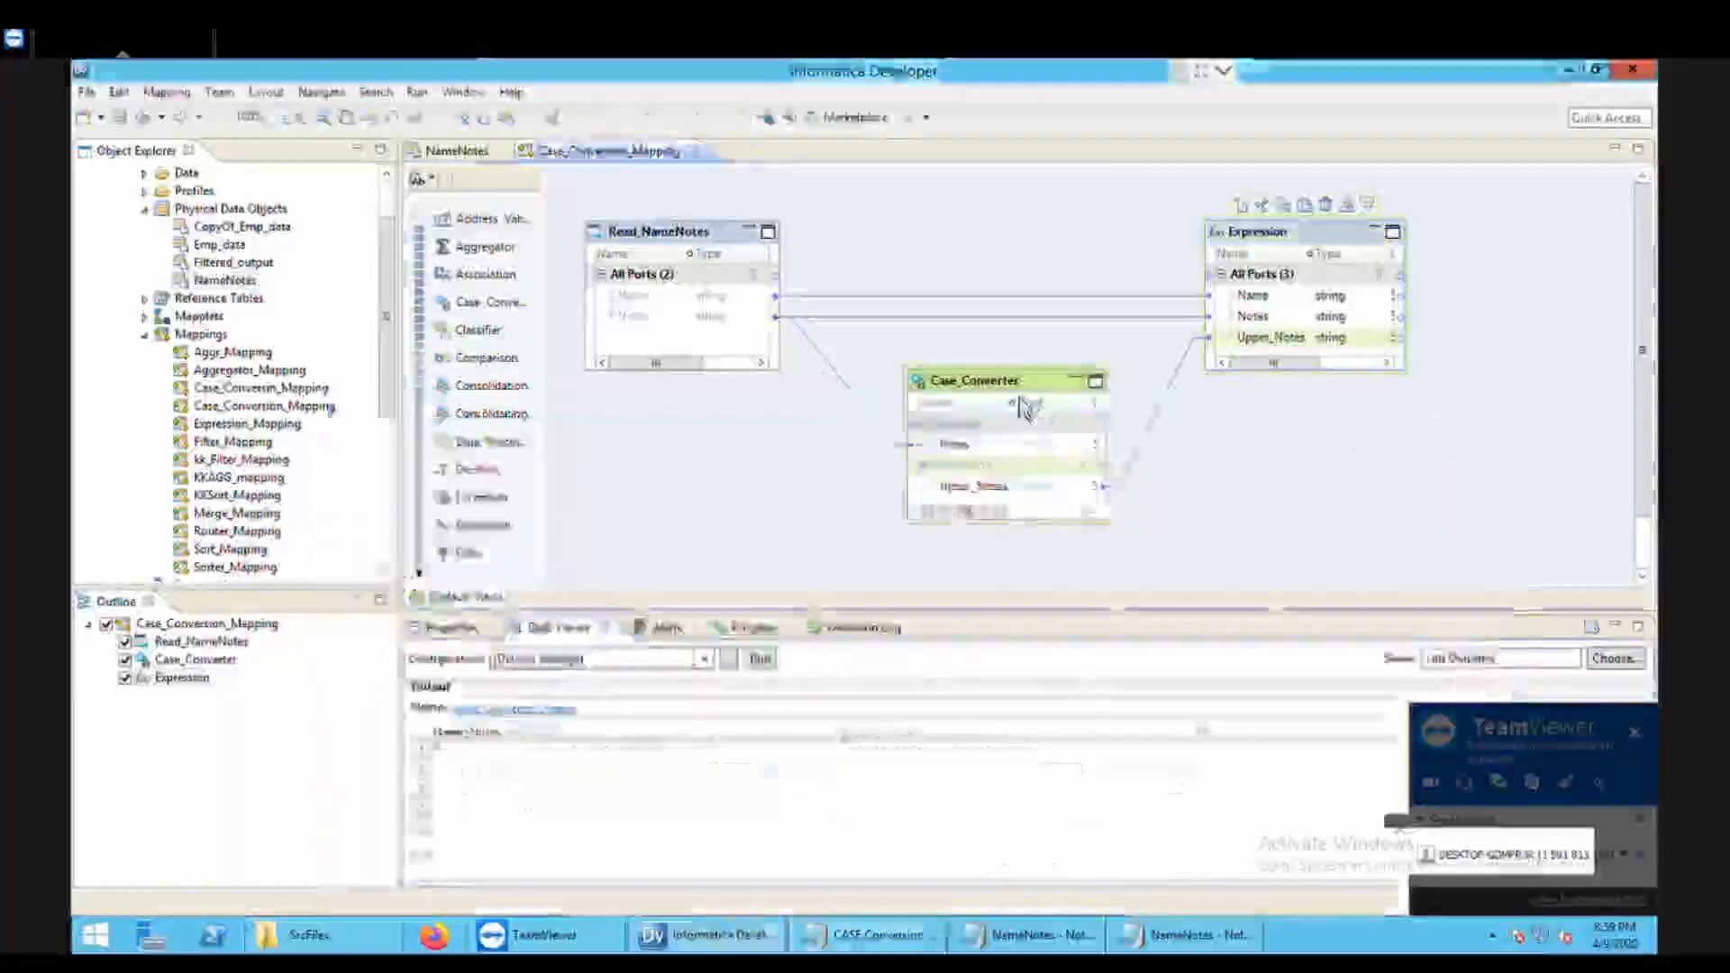
{"action": "left_click", "coordinate": [455, 627]}
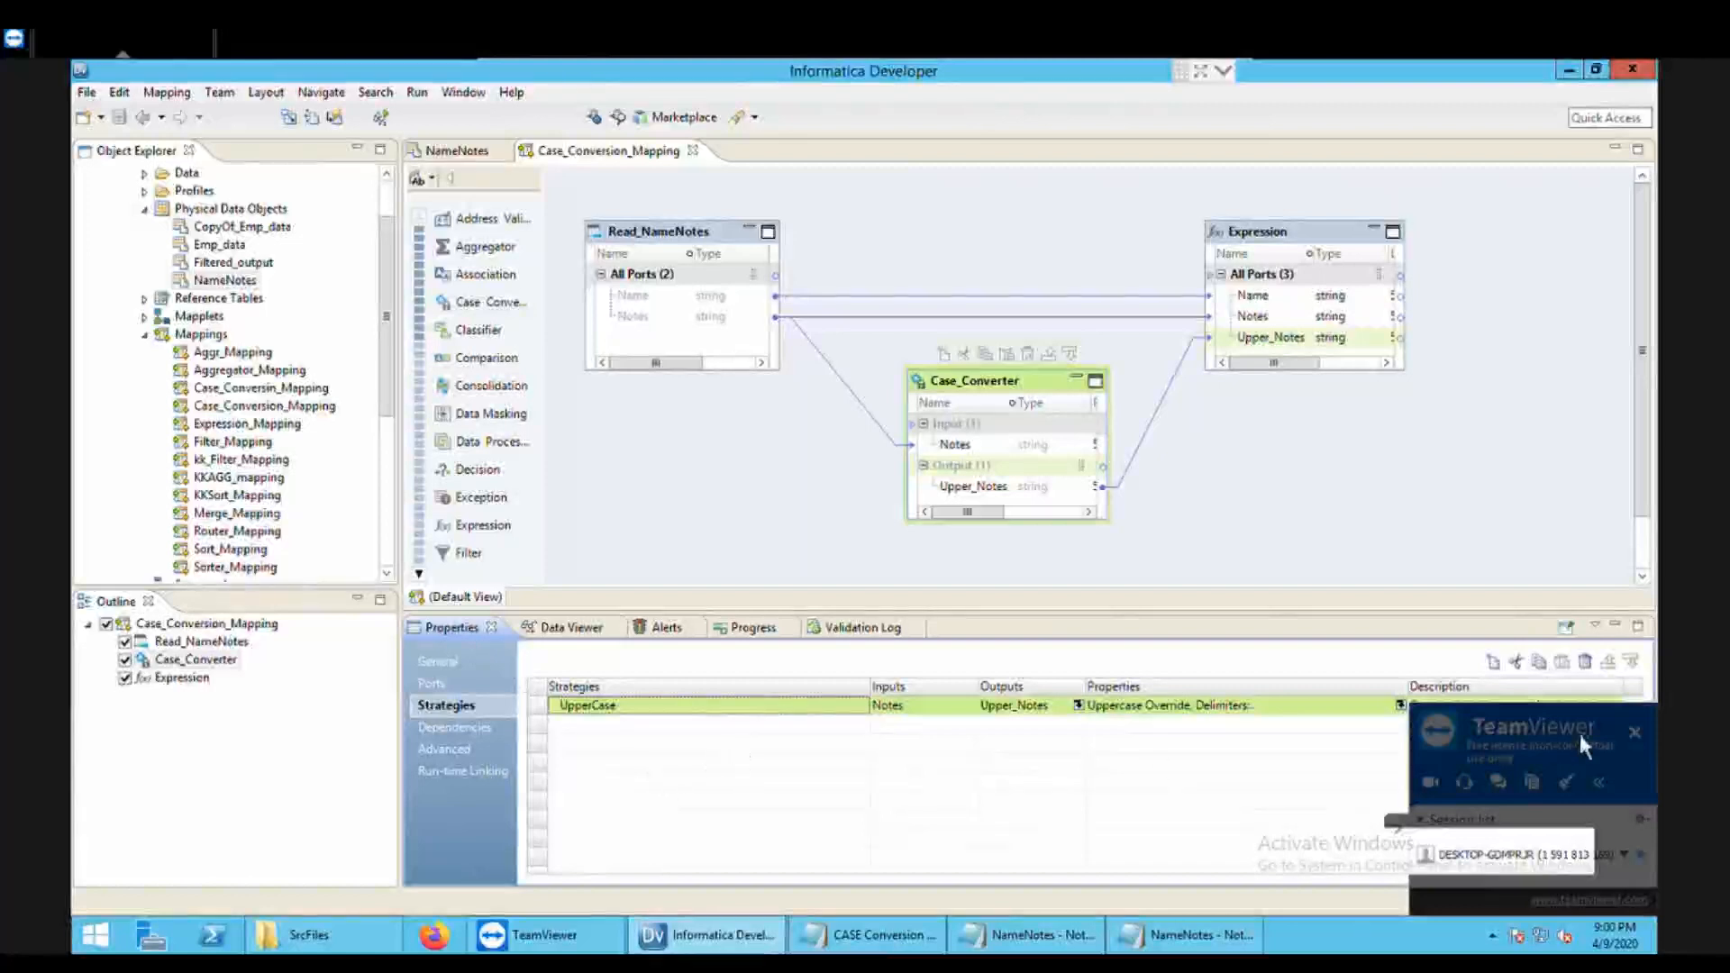
{"action": "left_click", "coordinate": [1496, 665]}
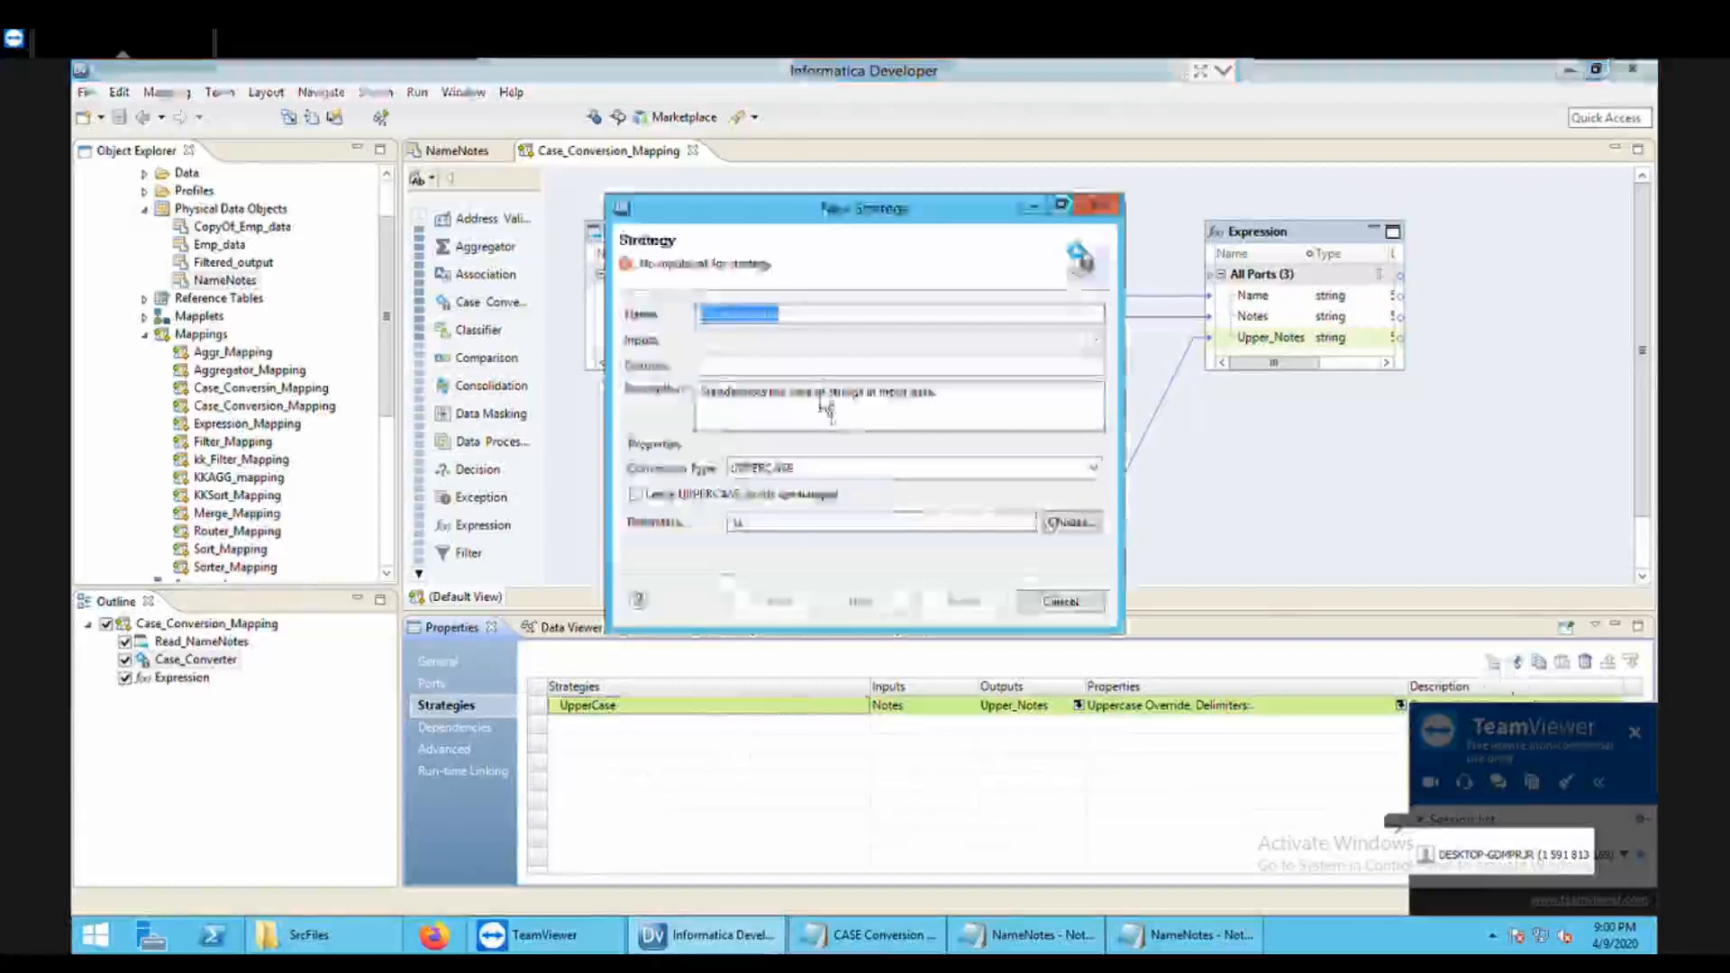
{"action": "left_click", "coordinate": [799, 319]}
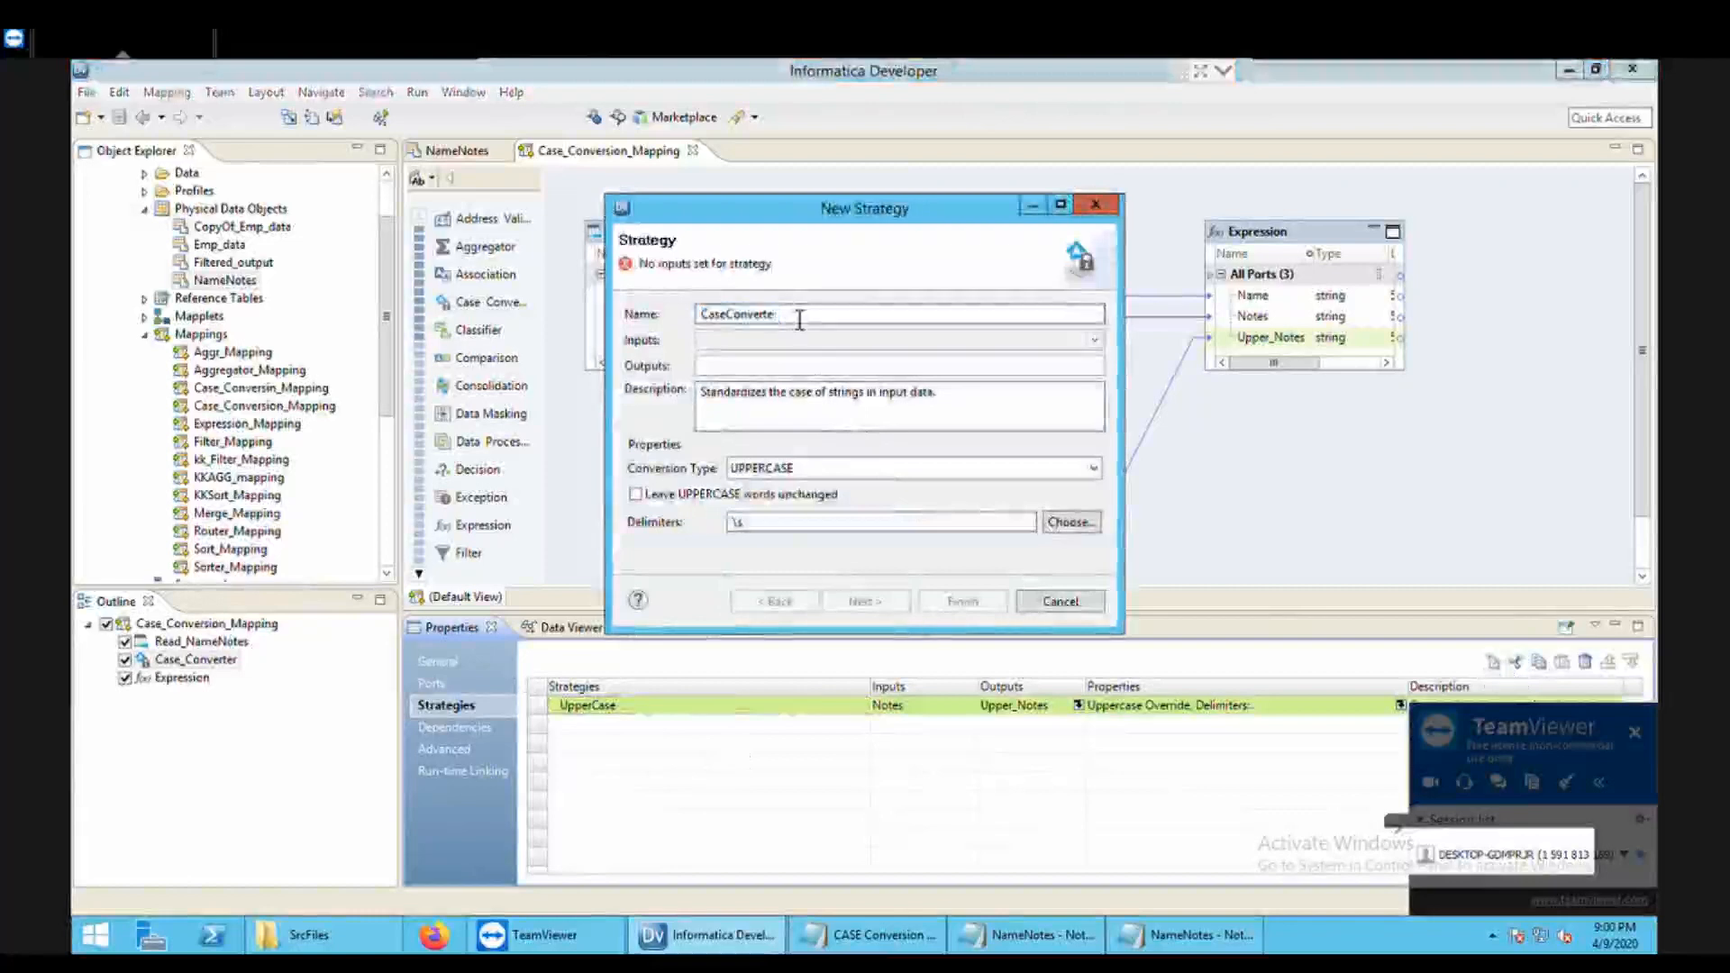
{"action": "key", "text": "BackSpace"}
{"action": "key", "text": "BackSpace"}
{"action": "key", "text": "BackSpace"}
{"action": "key", "text": "BackSpace"}
{"action": "key", "text": "BackSpace"}
{"action": "key", "text": "BackSpace"}
{"action": "key", "text": "BackSpace"}
{"action": "key", "text": "BackSpace"}
{"action": "key", "text": "BackSpace"}
{"action": "key", "text": "BackSpace"}
{"action": "key", "text": "BackSpace"}
{"action": "key", "text": "BackSpace"}
{"action": "key", "text": "BackSpace"}
{"action": "type", "text": "Lo"}
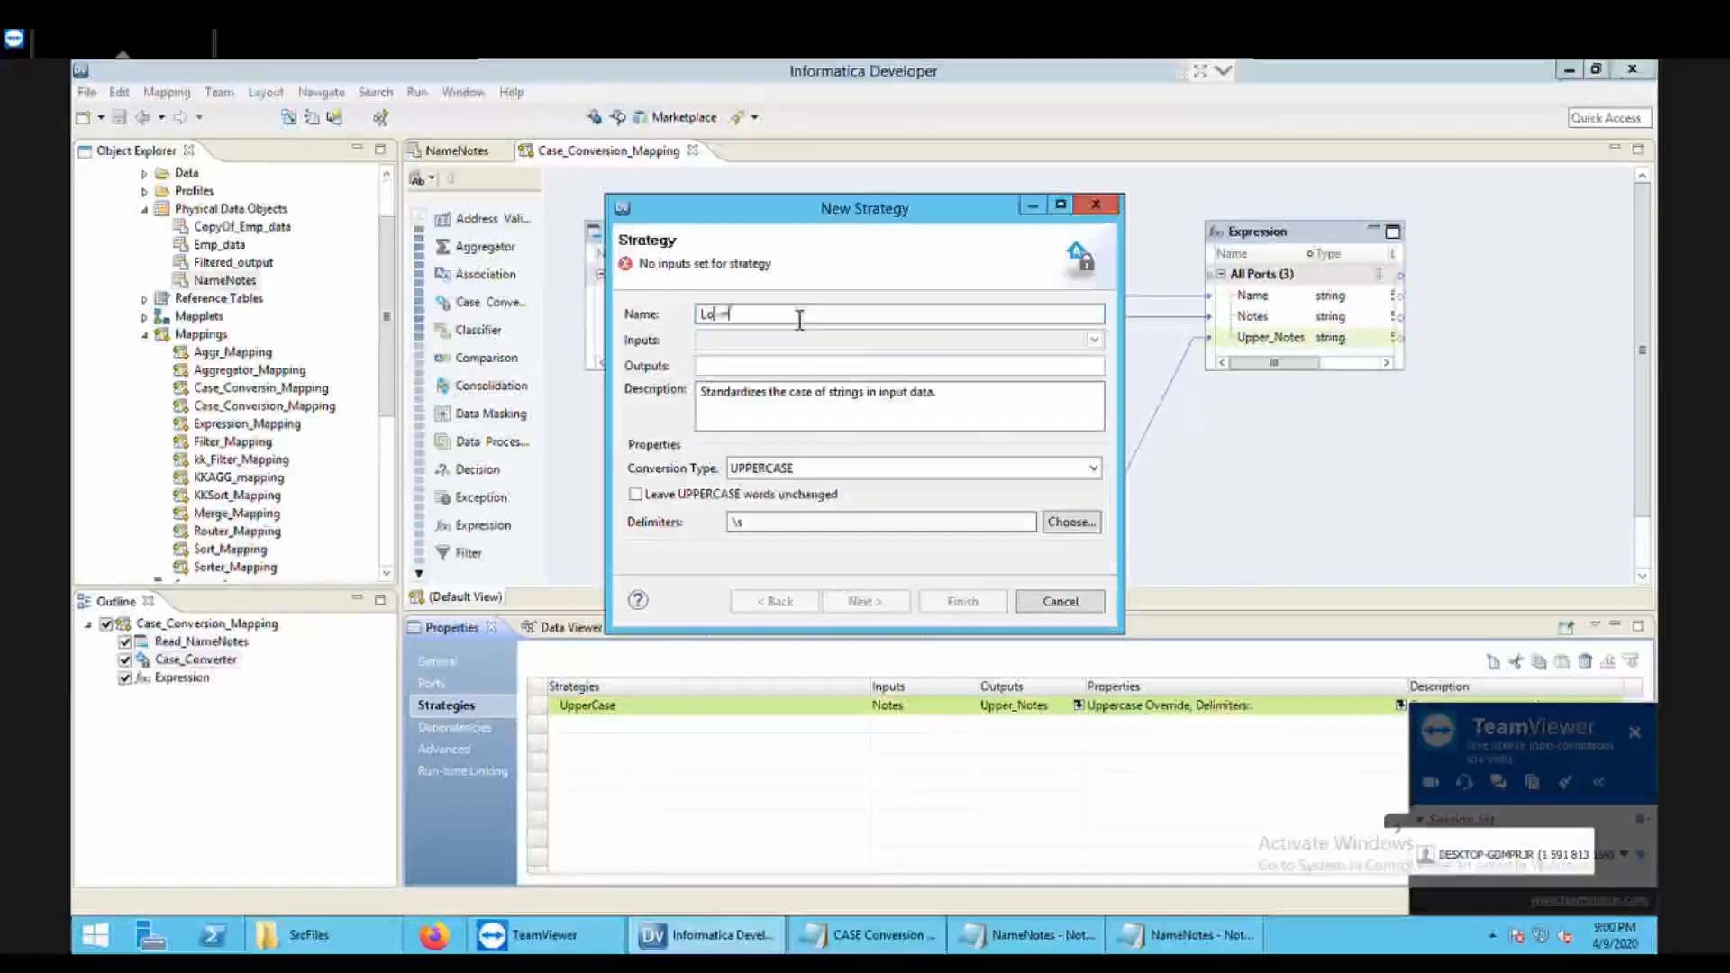
{"action": "type", "text": "werCase"}
Step: Assign Notes as the LowerCase strategy's input and name its output Lower_notes
{"action": "left_click", "coordinate": [745, 348]}
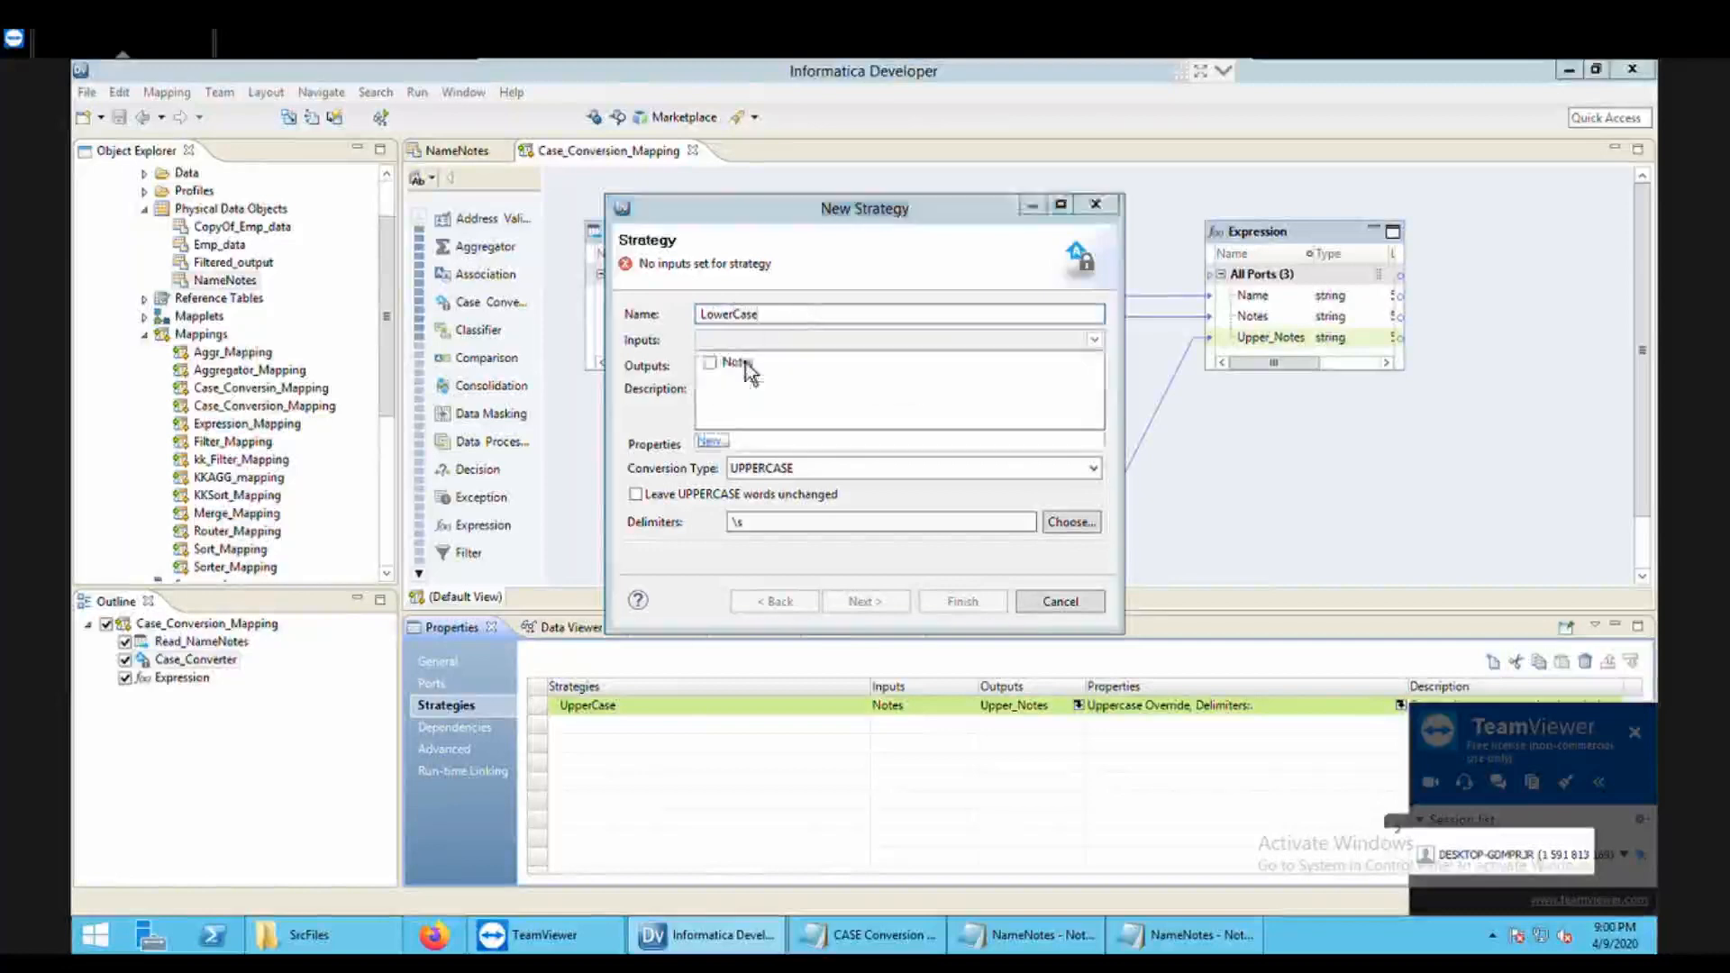
{"action": "left_click", "coordinate": [728, 367]}
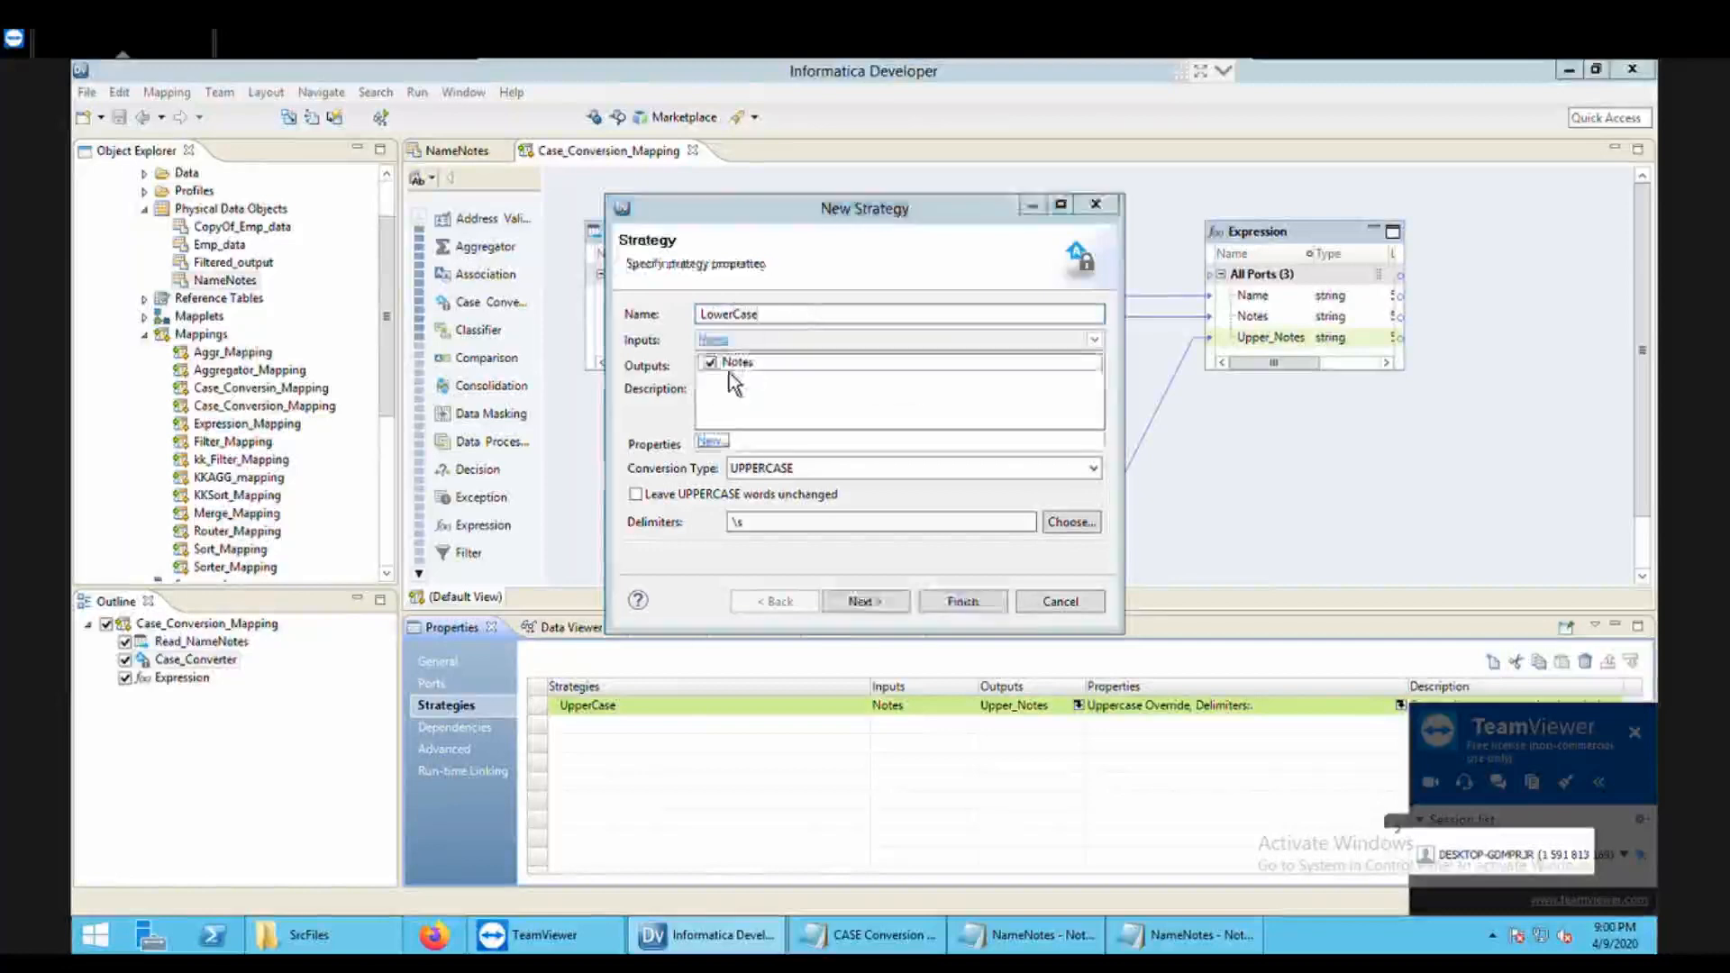
{"action": "left_click", "coordinate": [701, 450]}
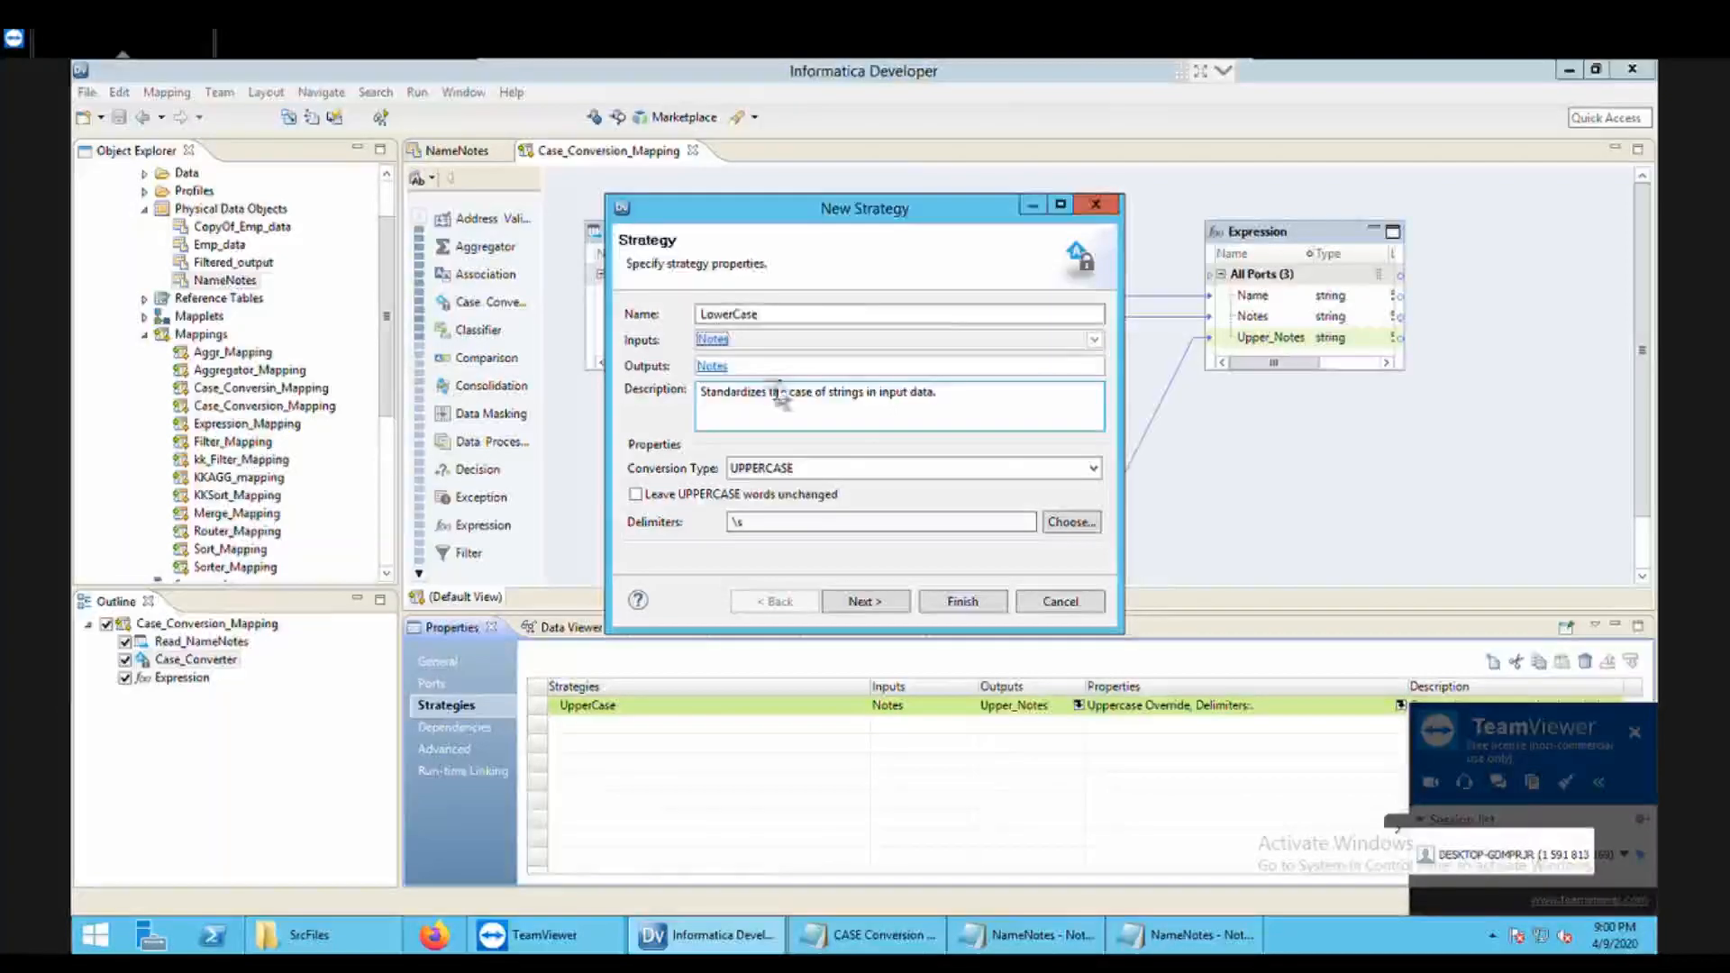
{"action": "left_click", "coordinate": [711, 366]}
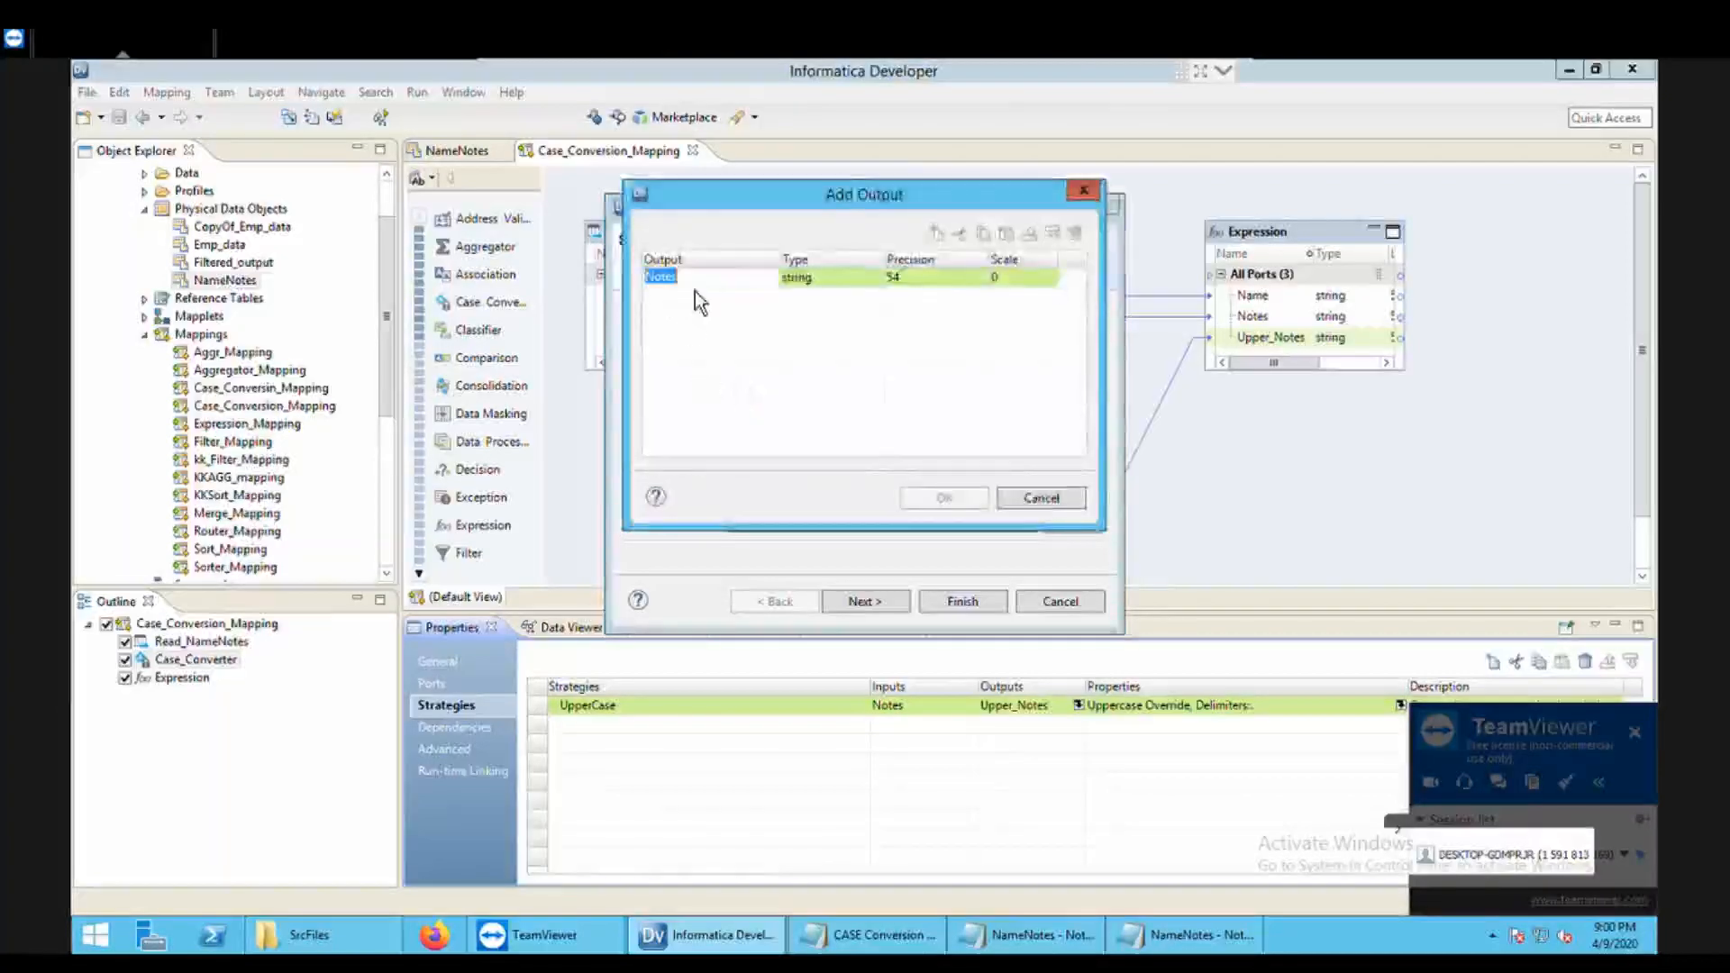
{"action": "key", "text": "BackSpace"}
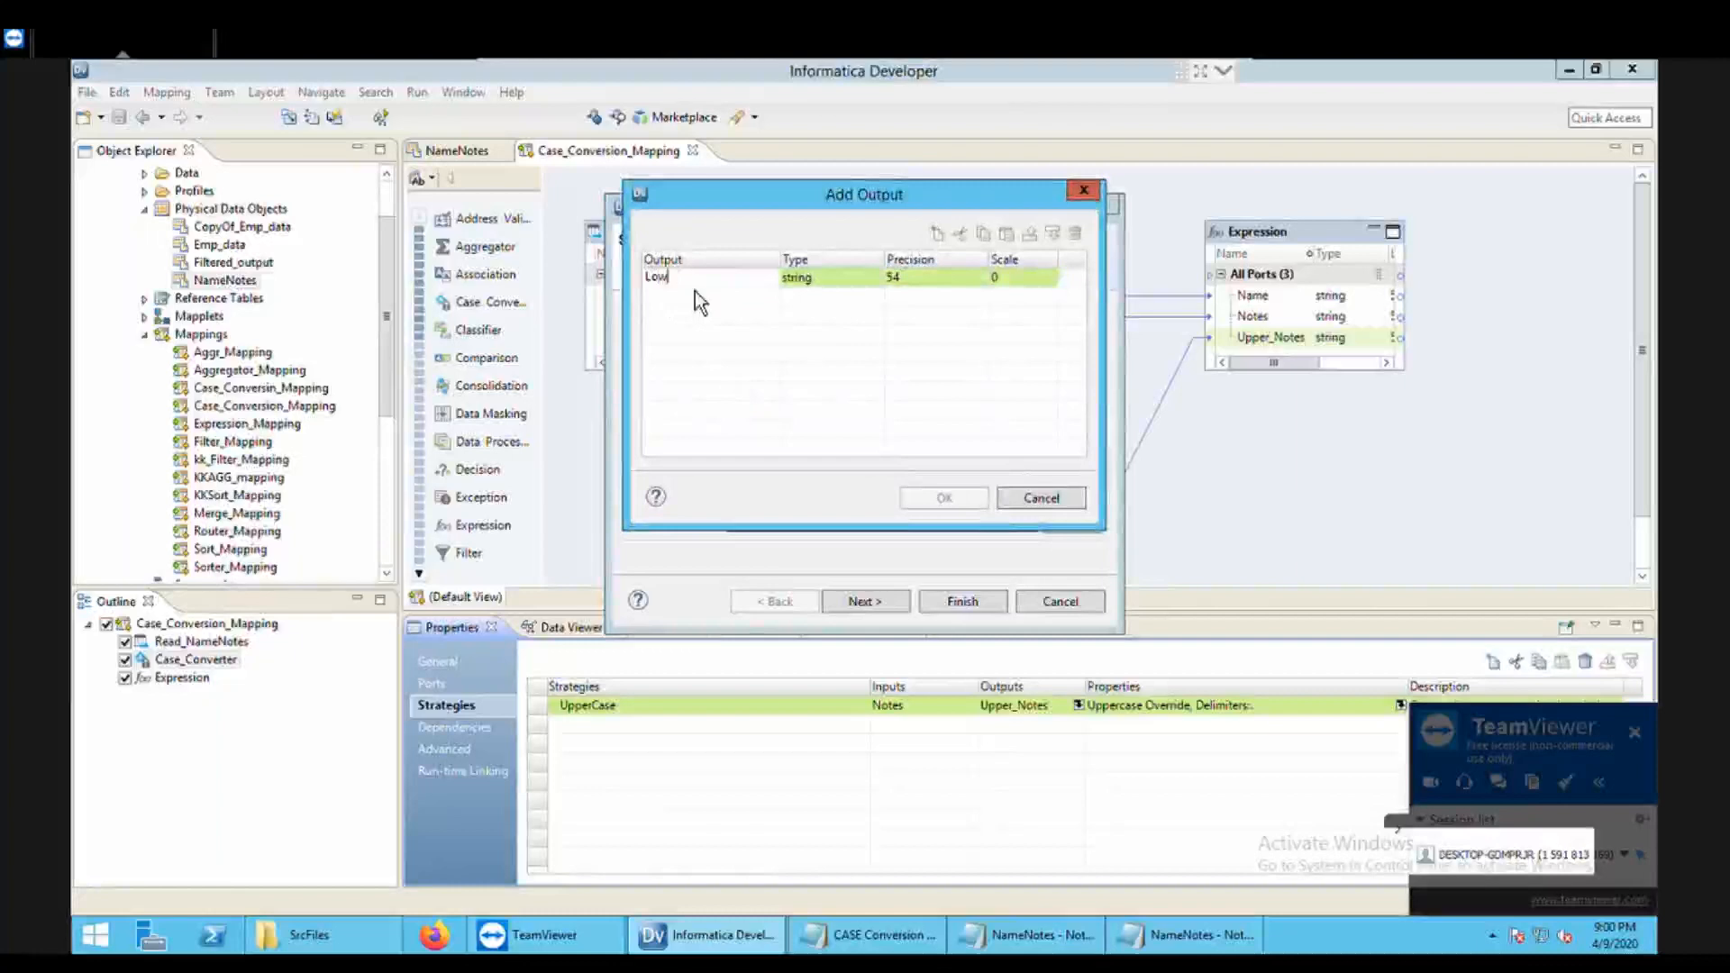
{"action": "type", "text": "Lower_No"}
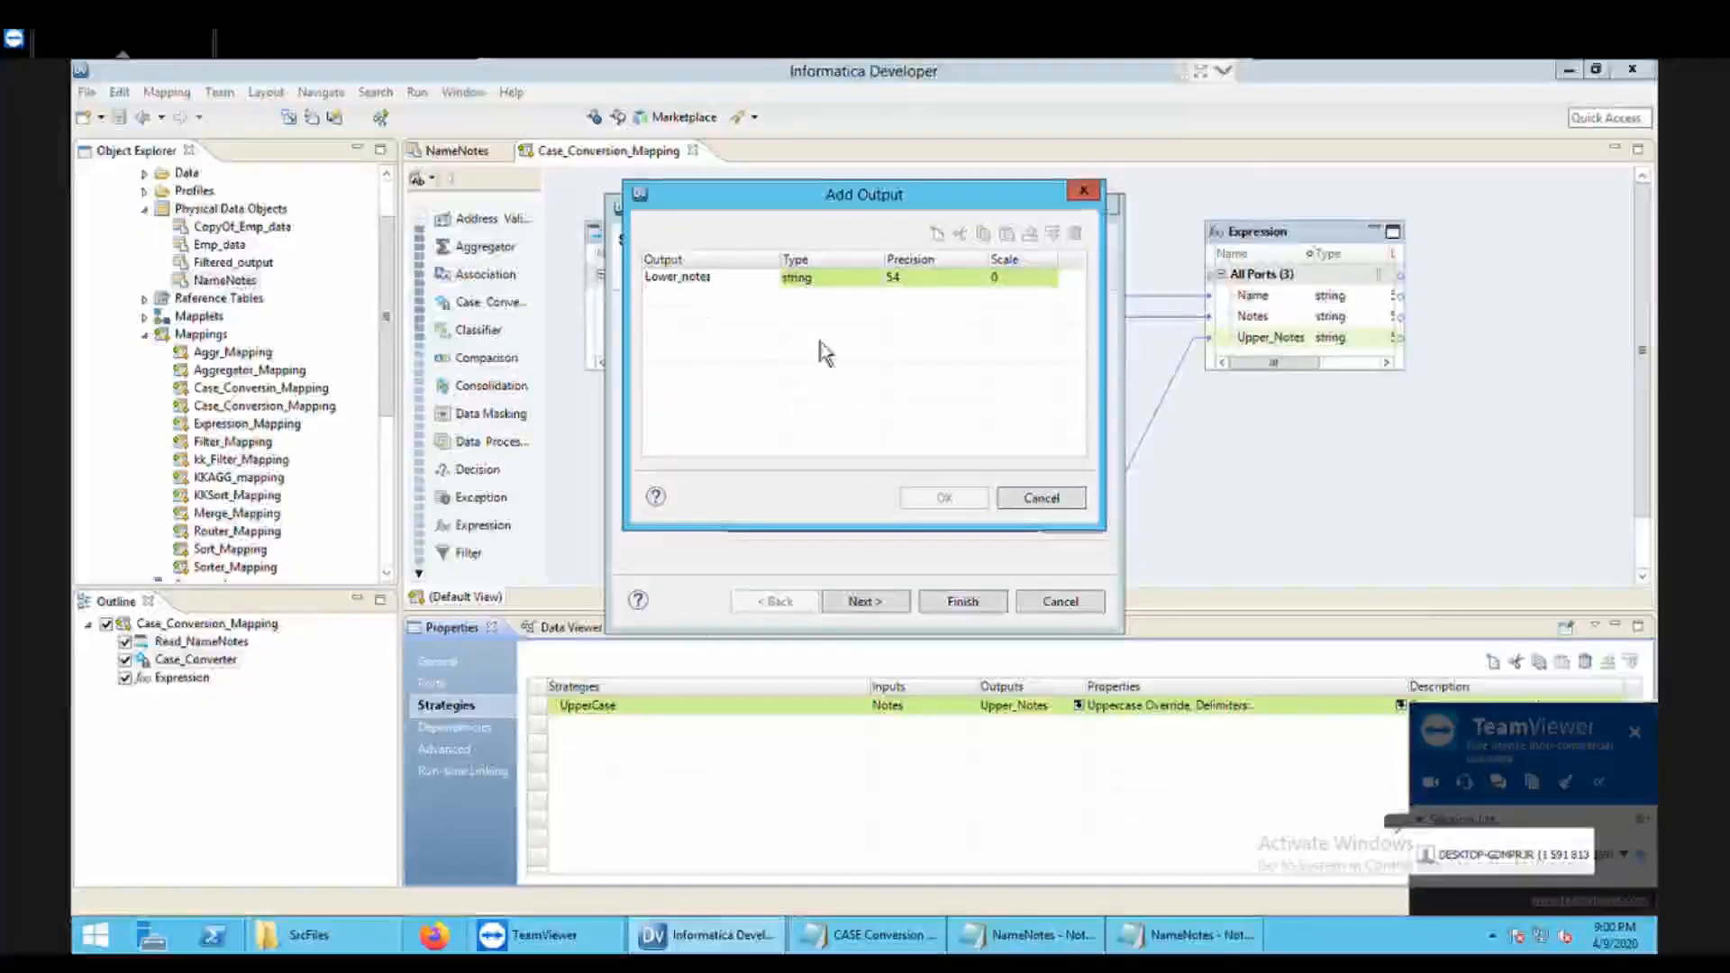
{"action": "left_click", "coordinate": [834, 295]}
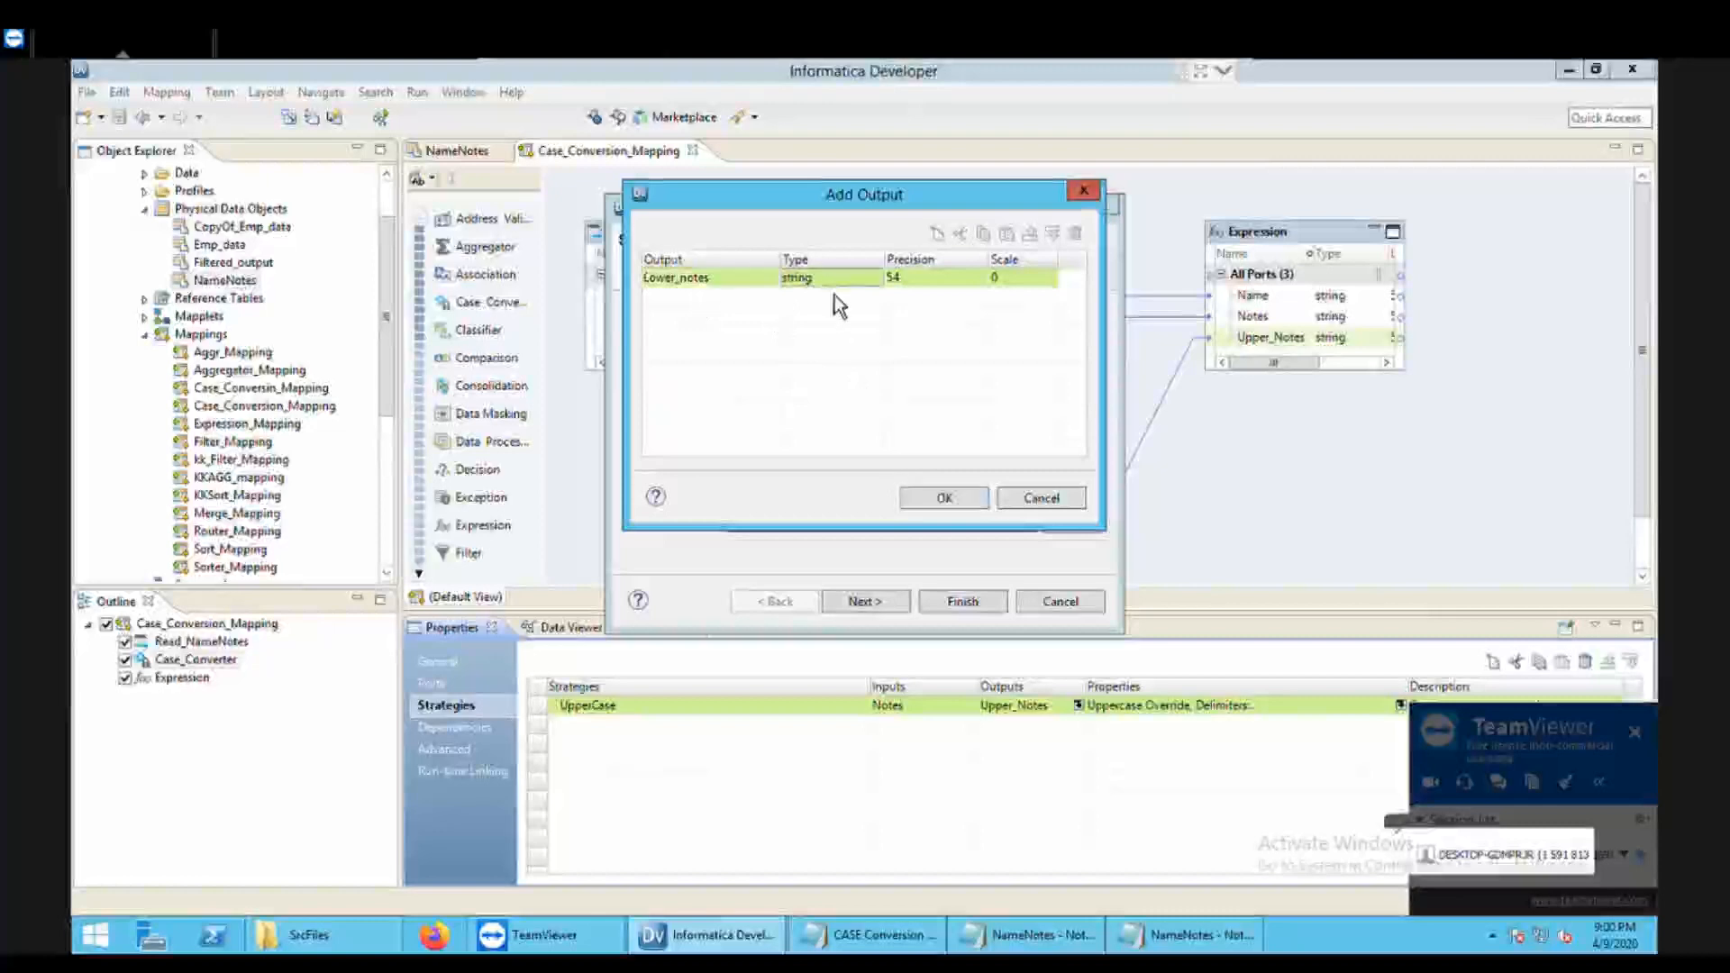
{"action": "left_click", "coordinate": [955, 500]}
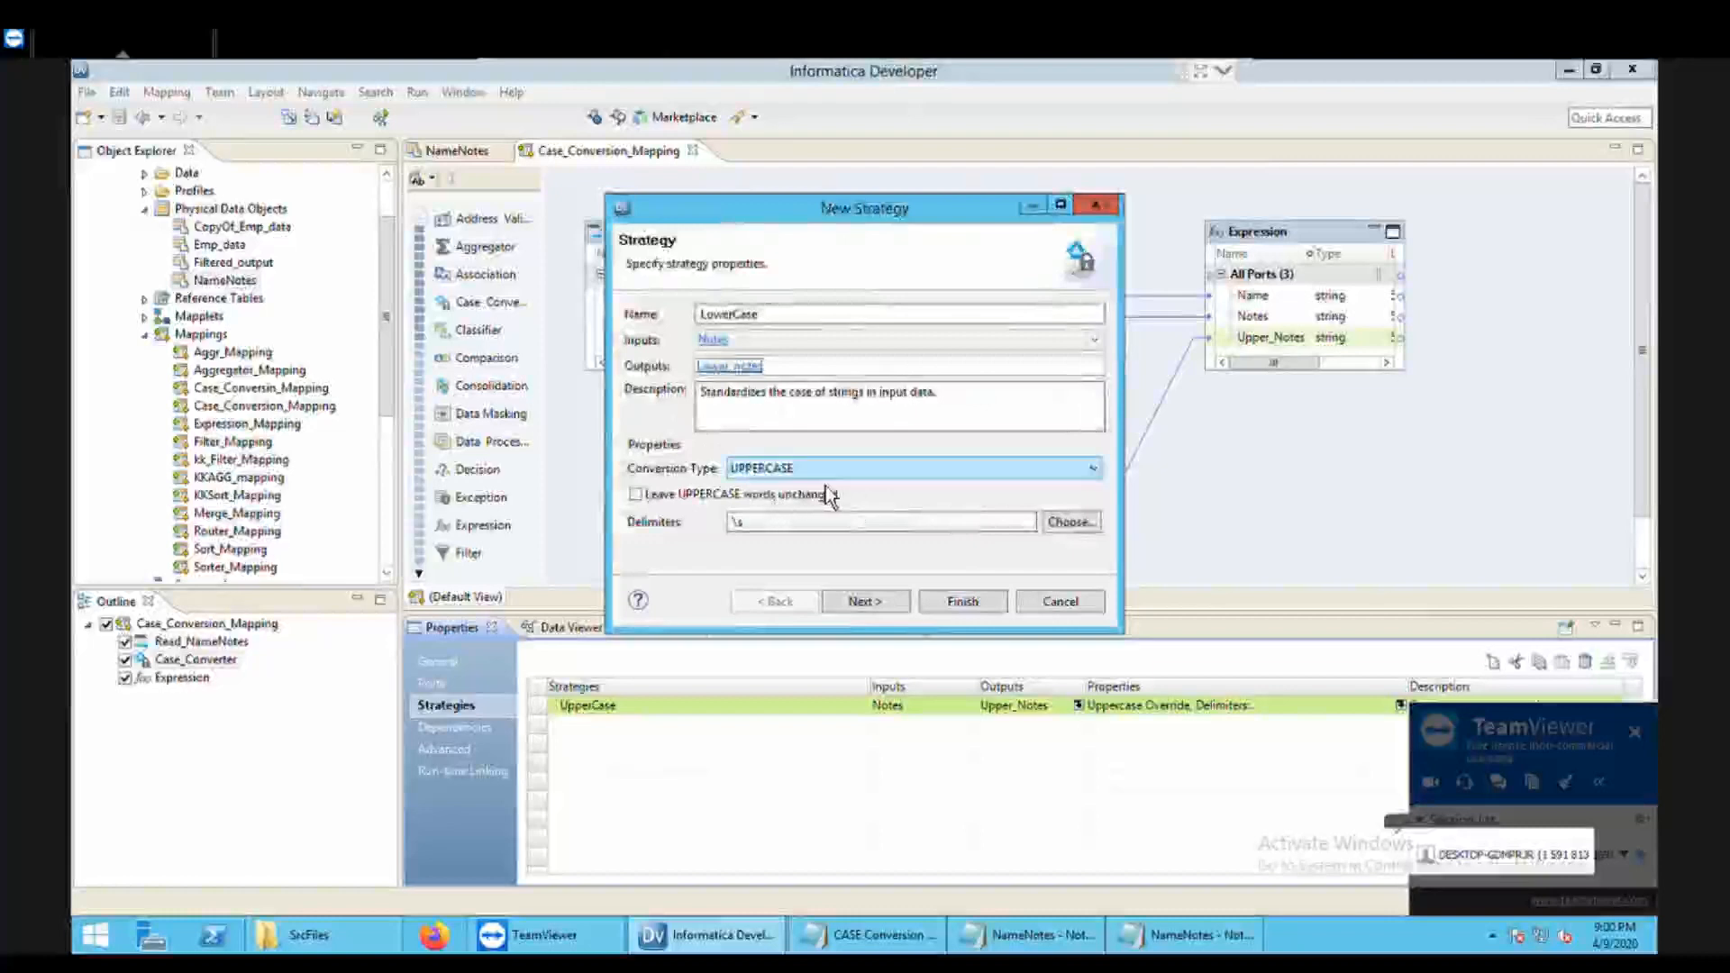
Step: Set the LowerCase strategy's conversion type to lowercase and finish creating the strategy
{"action": "left_click", "coordinate": [825, 473]}
{"action": "left_click", "coordinate": [826, 504]}
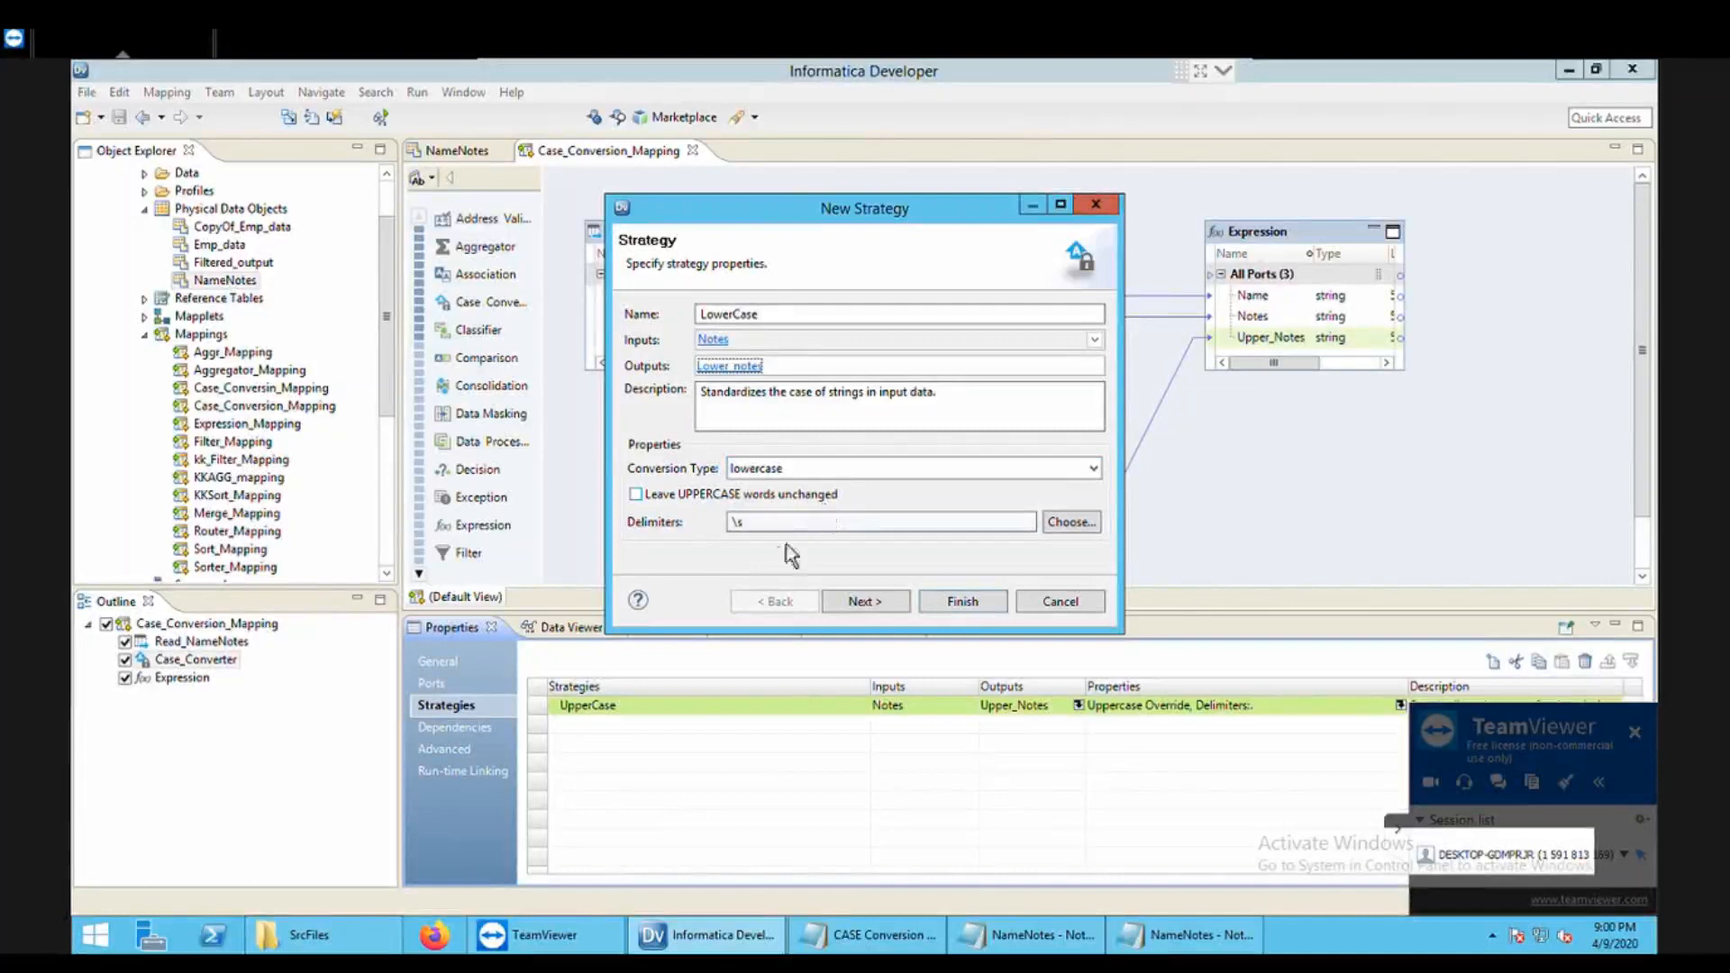
{"action": "left_click", "coordinate": [862, 601]}
{"action": "left_click", "coordinate": [966, 601]}
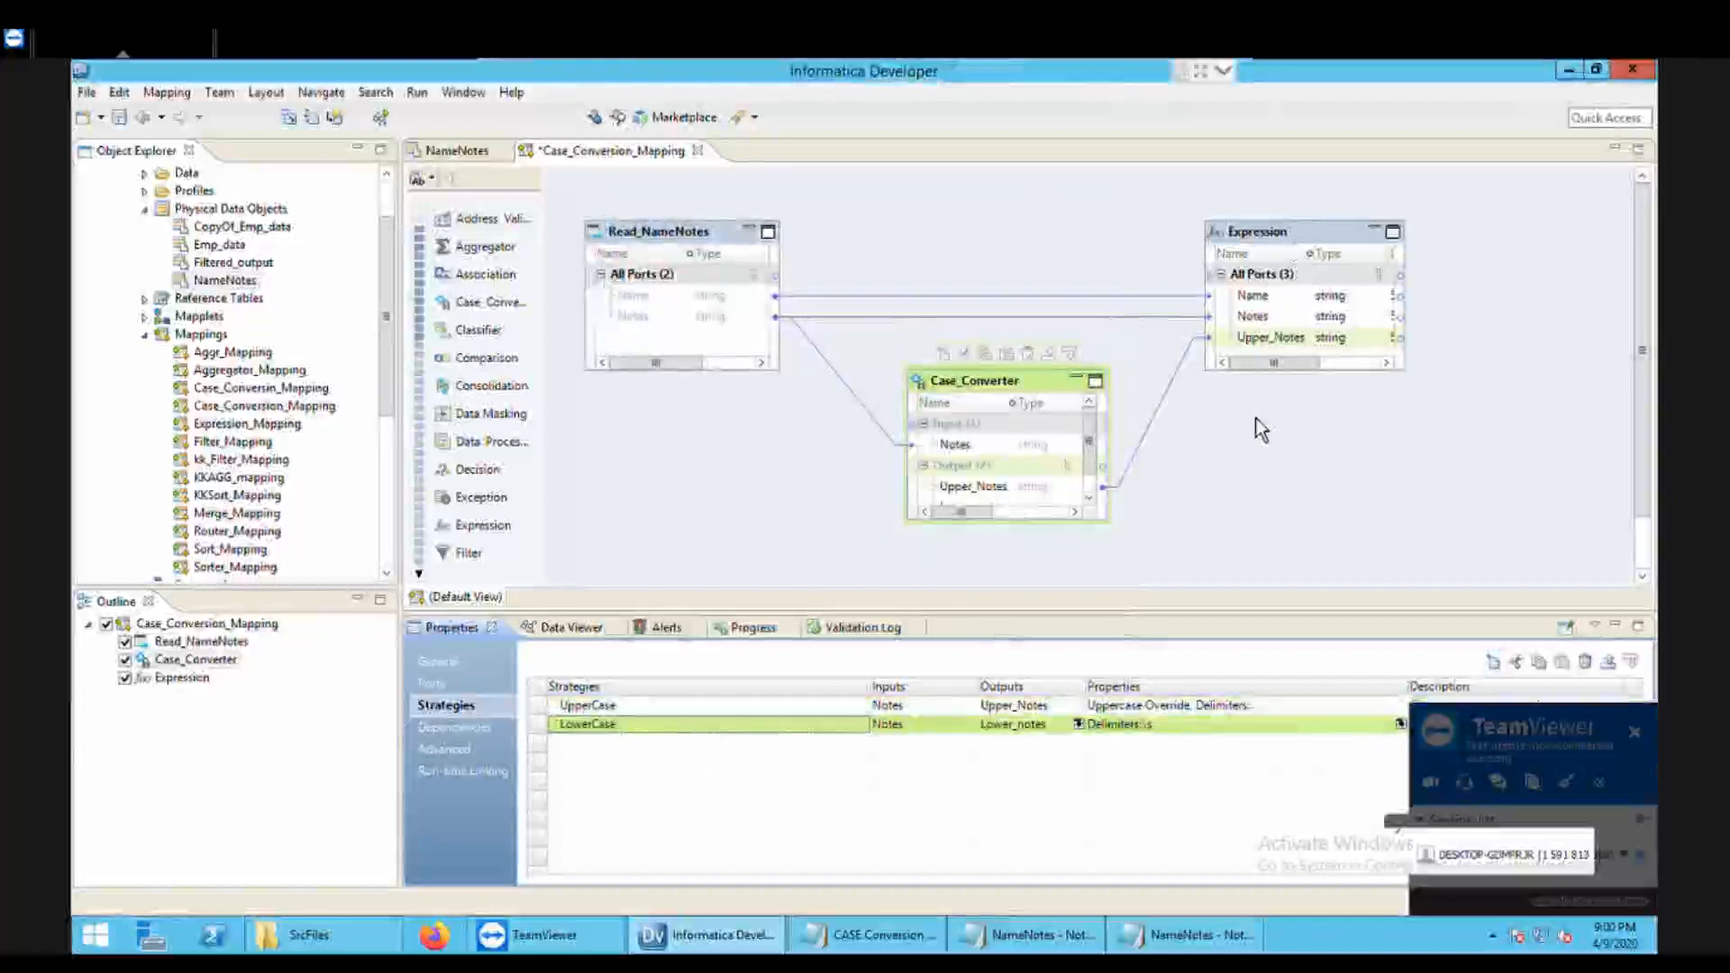
Step: Save the mapping with the added LowerCase strategy and run the data viewer on Expression
{"action": "key", "text": "ctrl+s"}
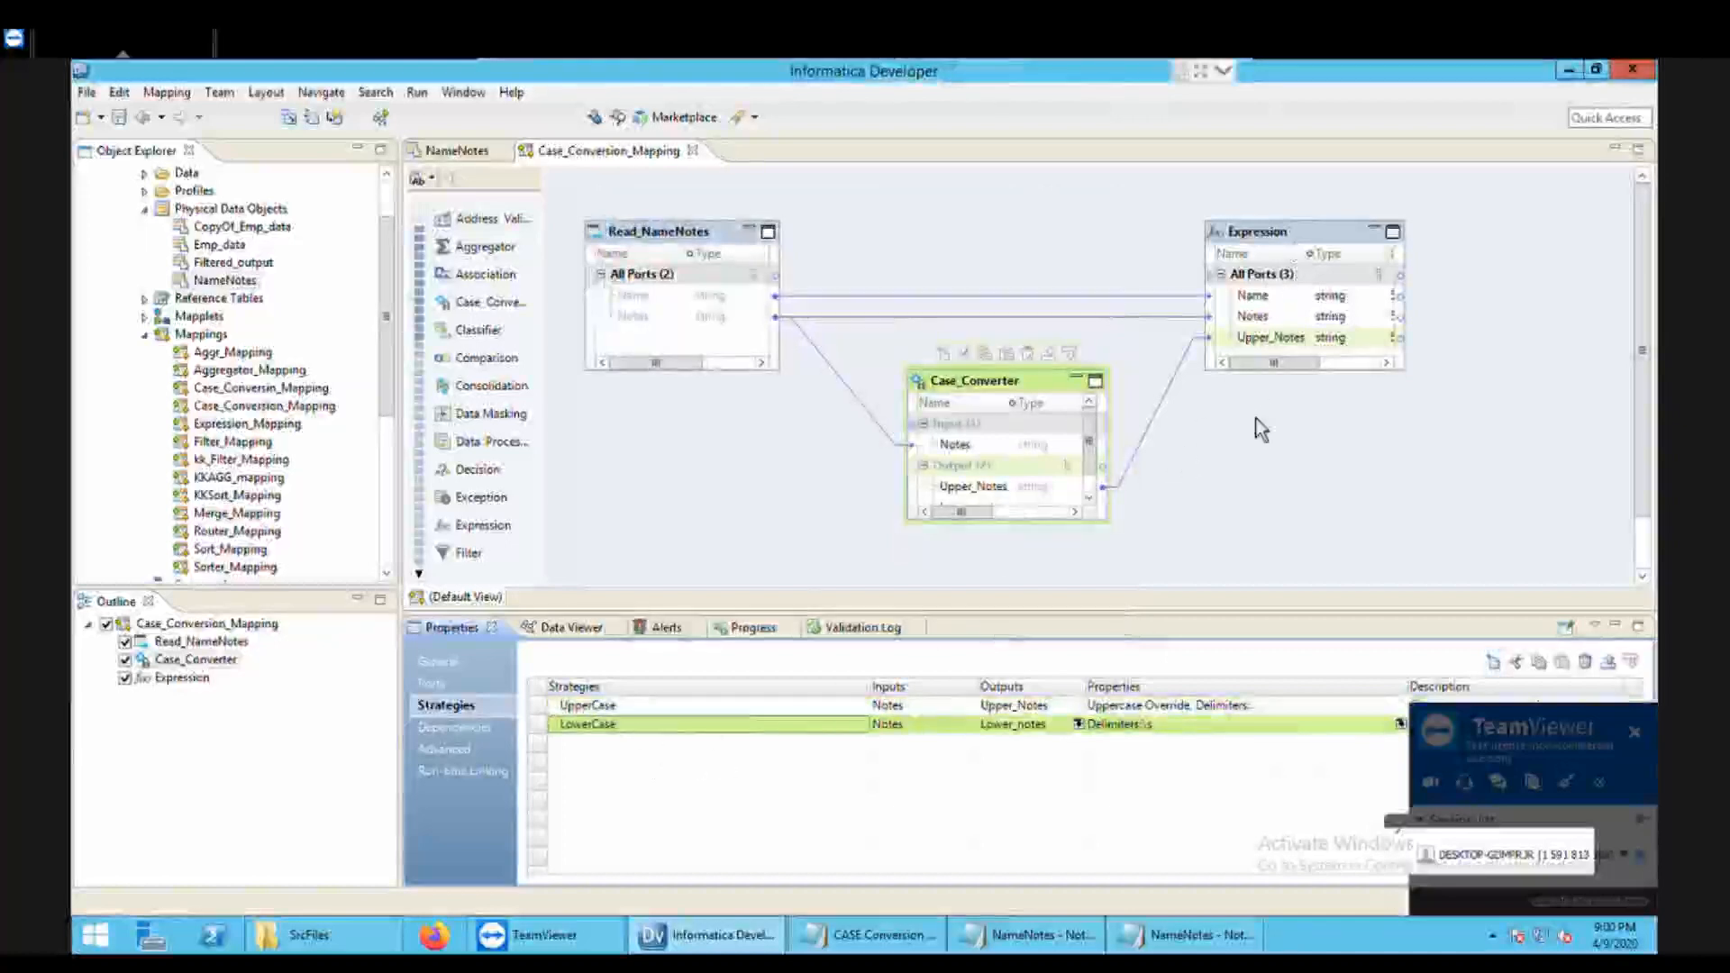
{"action": "right_click", "coordinate": [1297, 237]}
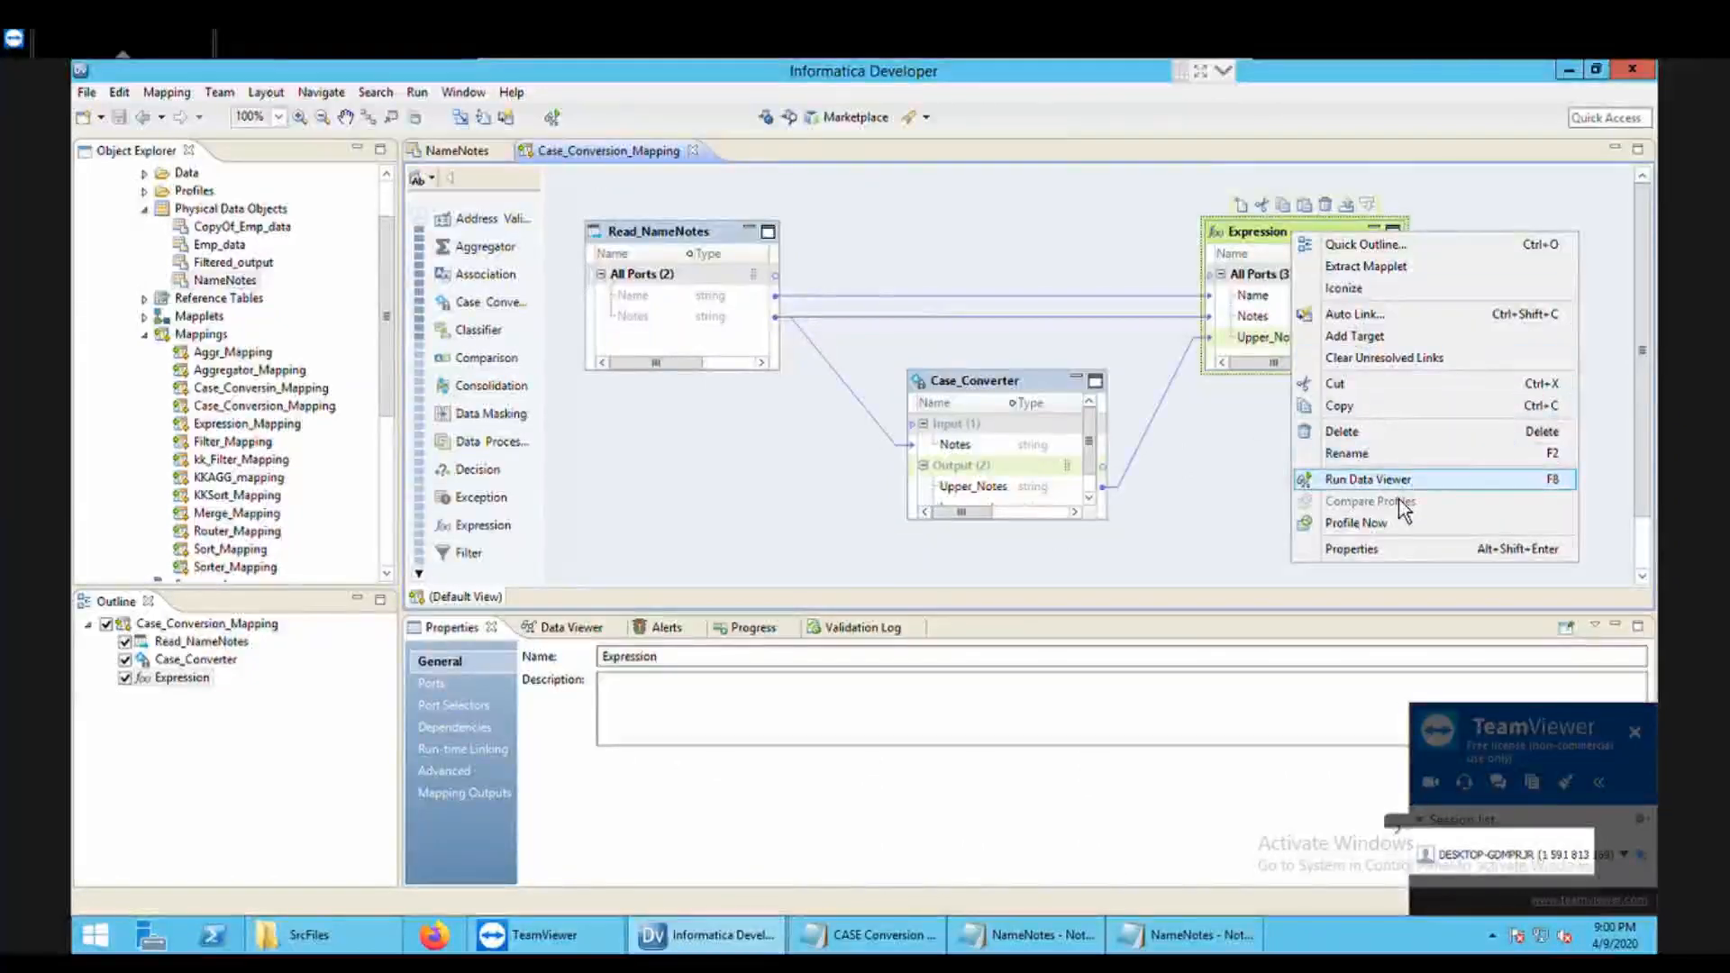
{"action": "key", "text": "Return"}
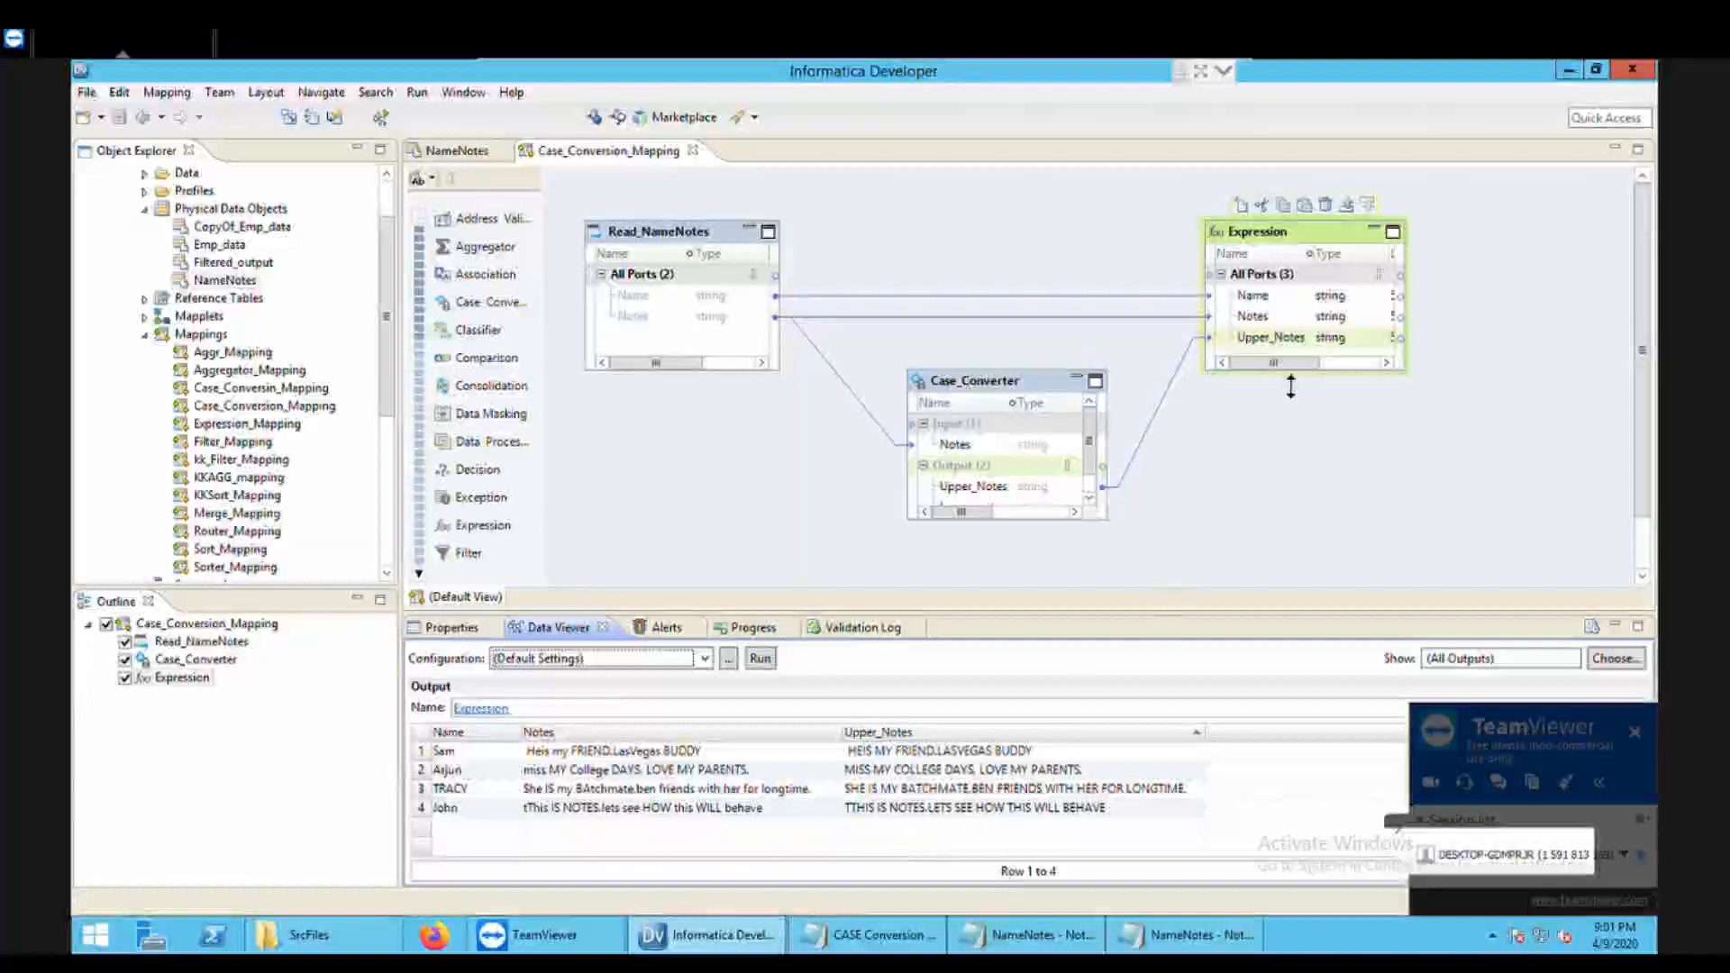
Step: Enlarge the Expression and Case_Converter boxes and link Case_Converter's Lower_notes output into Expression as a new port
{"action": "left_click_drag", "start_coordinate": [1290, 385], "coordinate": [1290, 479]}
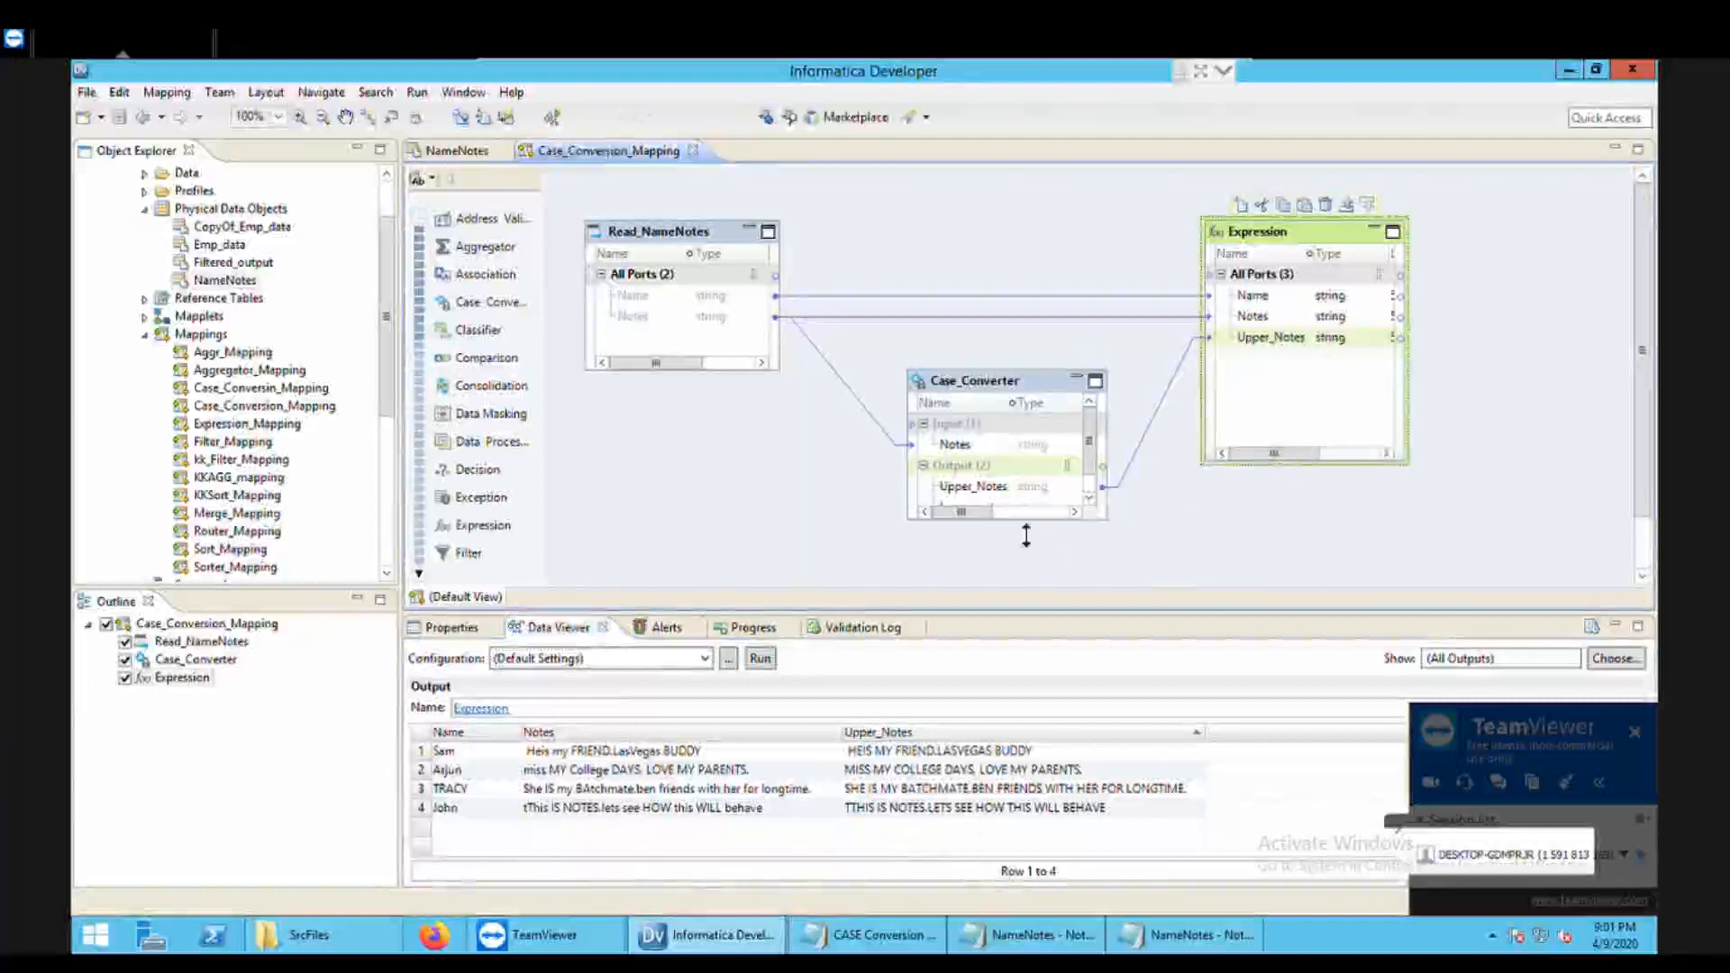
{"action": "left_click_drag", "start_coordinate": [1026, 536], "coordinate": [1026, 570]}
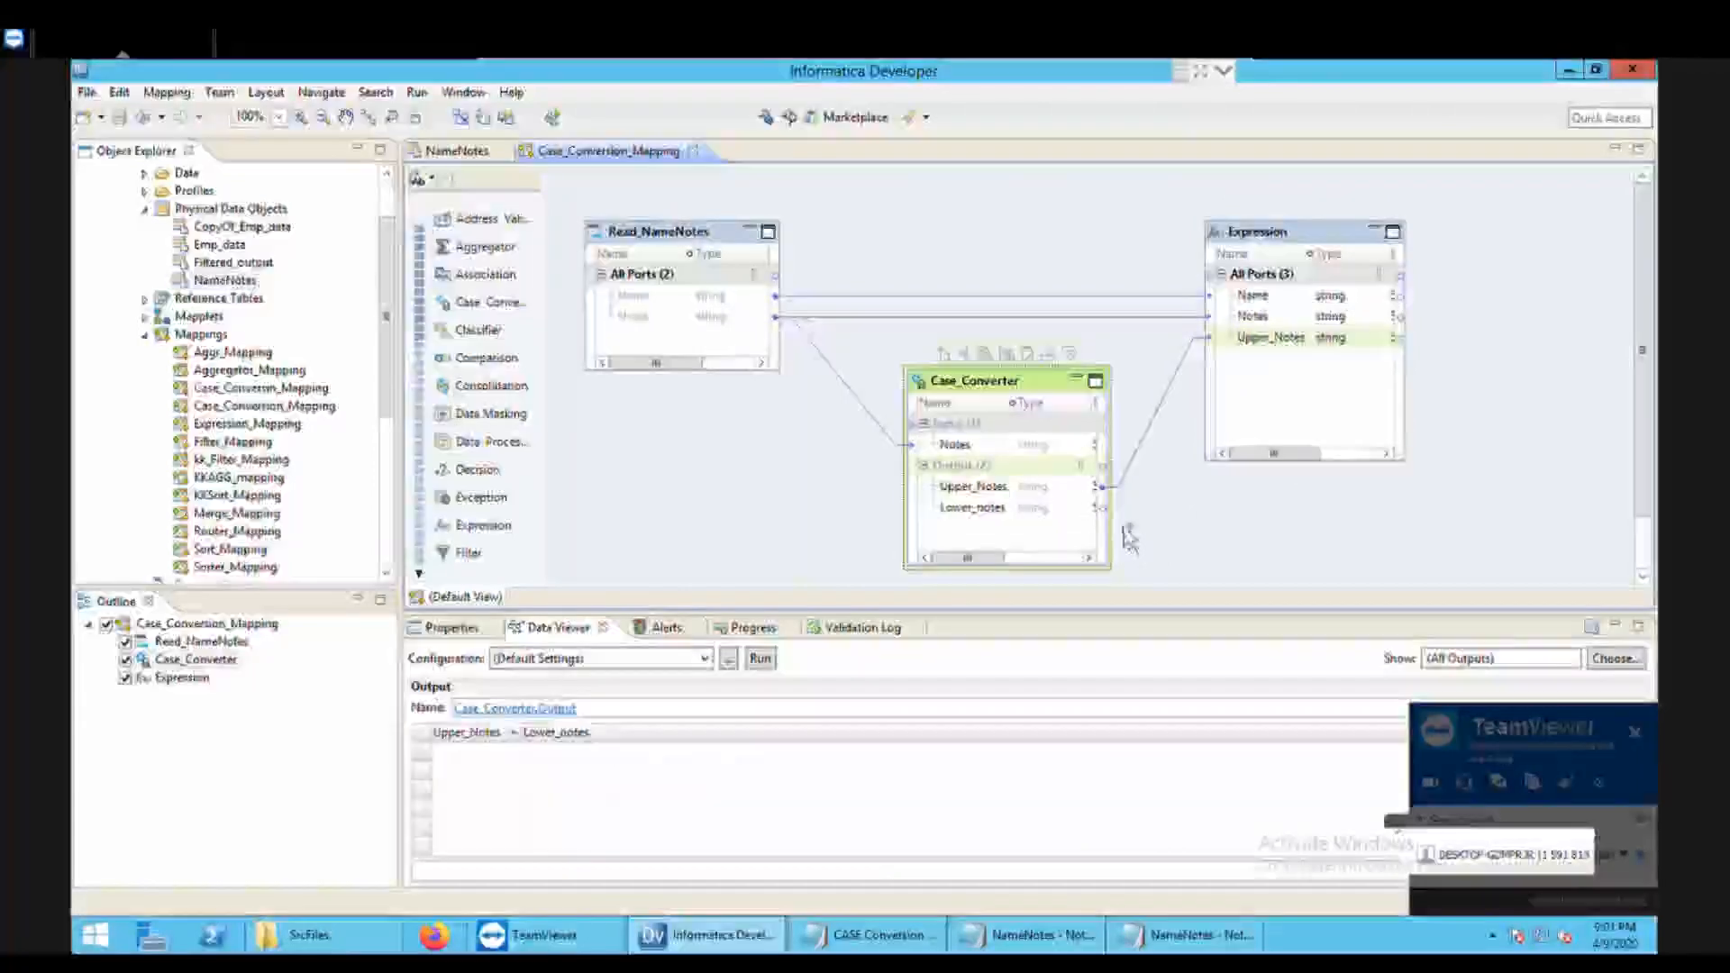
{"action": "left_click_drag", "start_coordinate": [1101, 508], "coordinate": [1241, 365]}
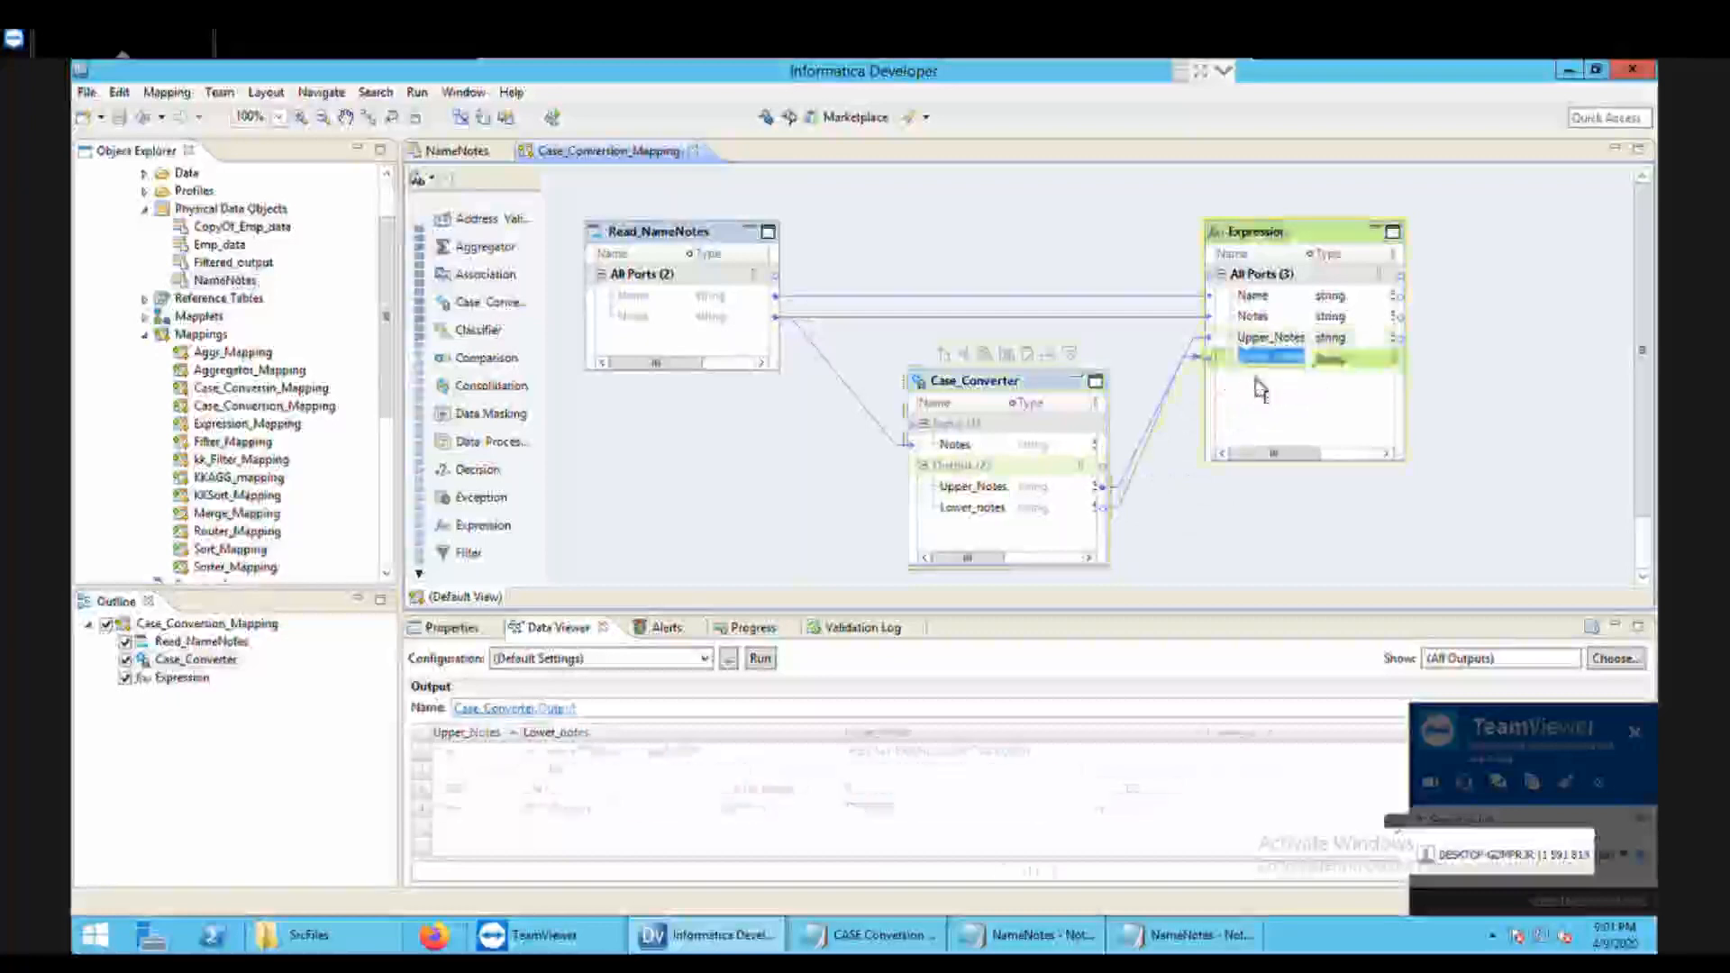
Step: Preview the Expression output again and widen the Lower_notes column to compare its text with Notes and Upper_Notes
{"action": "right_click", "coordinate": [1313, 235]}
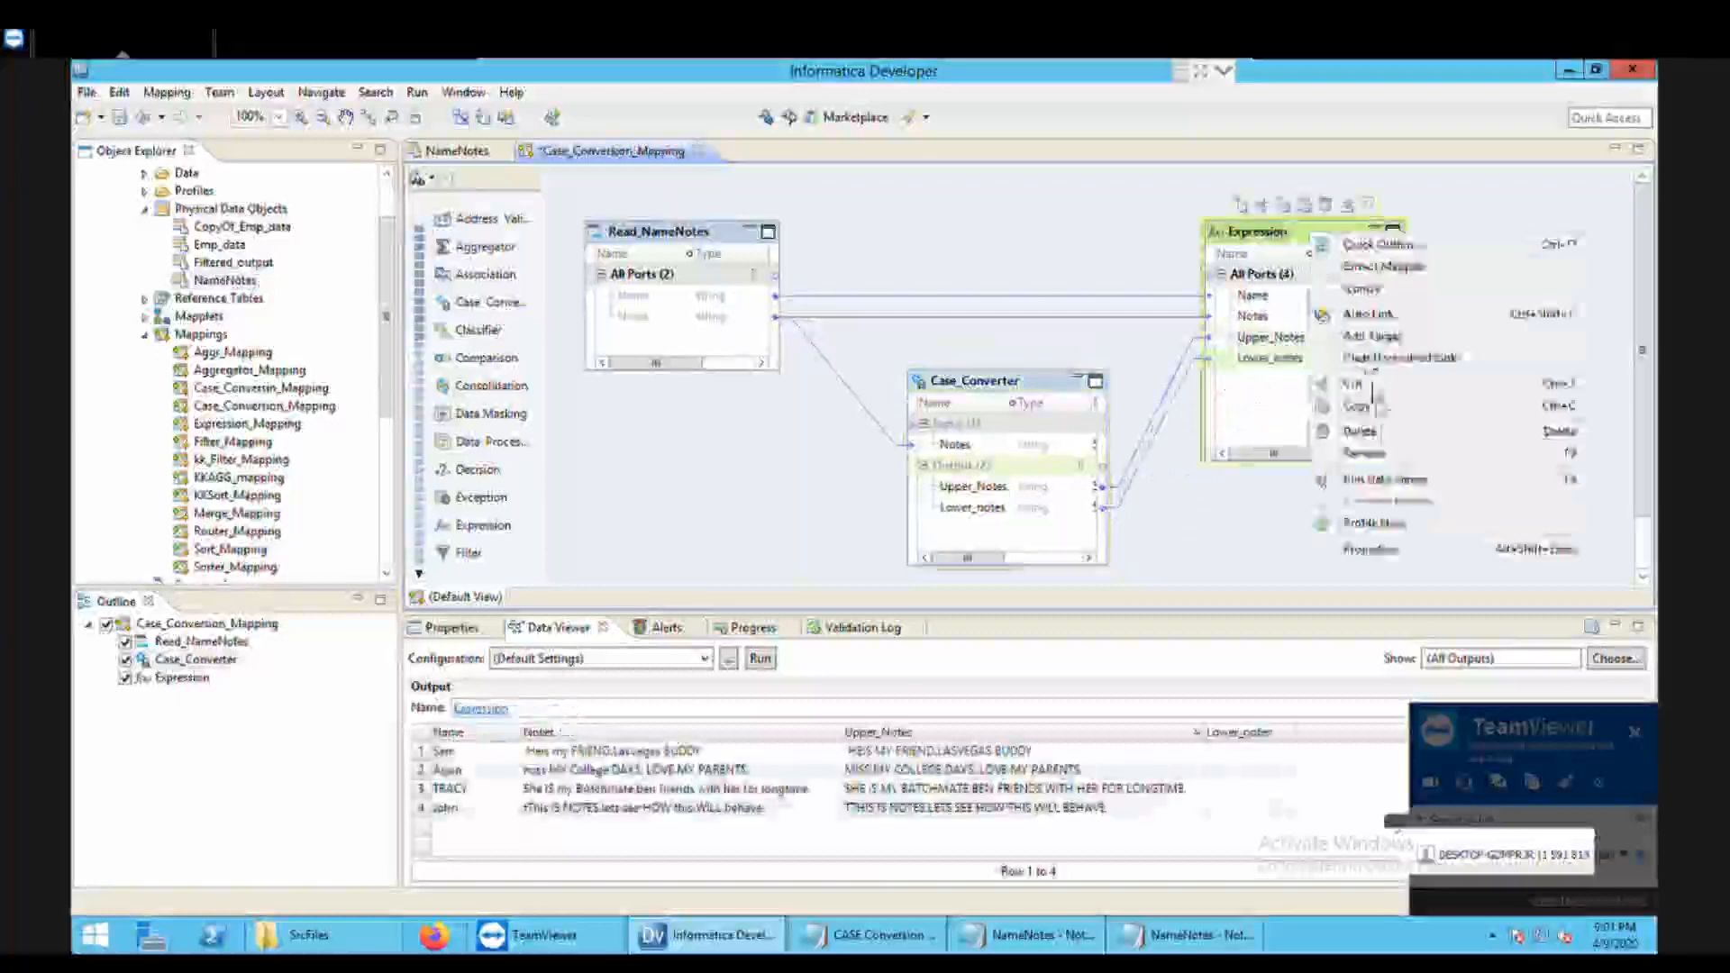
{"action": "left_click", "coordinate": [1385, 487]}
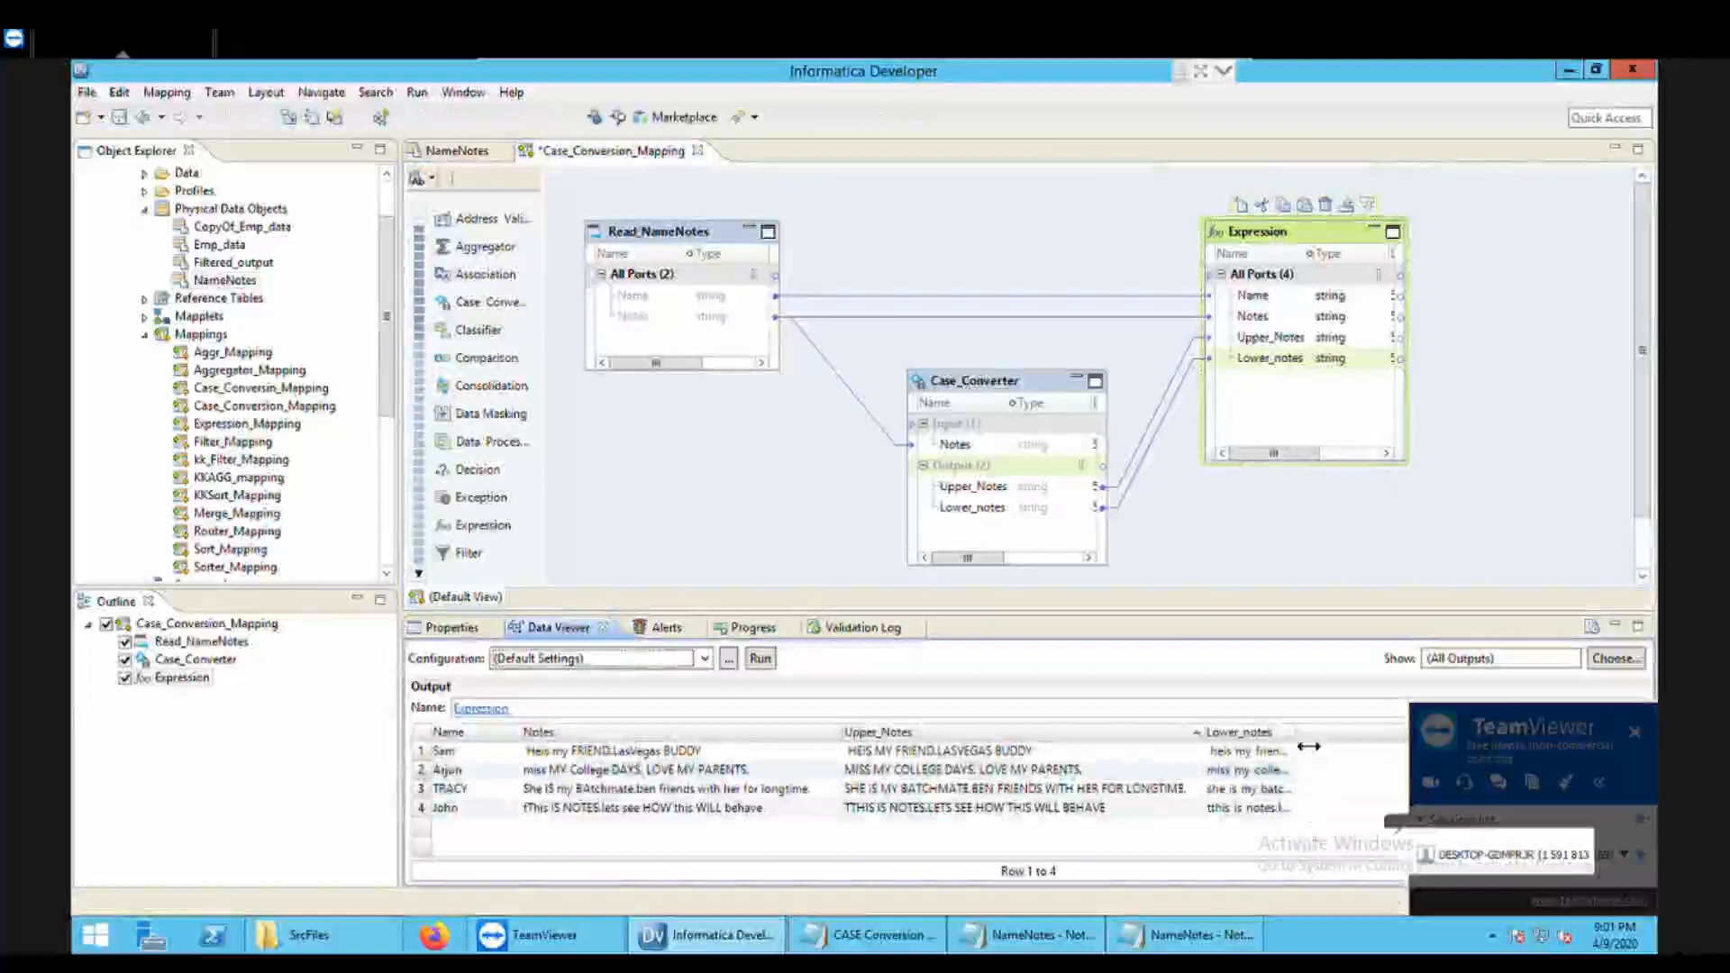
{"action": "left_click_drag", "start_coordinate": [1298, 732], "coordinate": [1392, 734]}
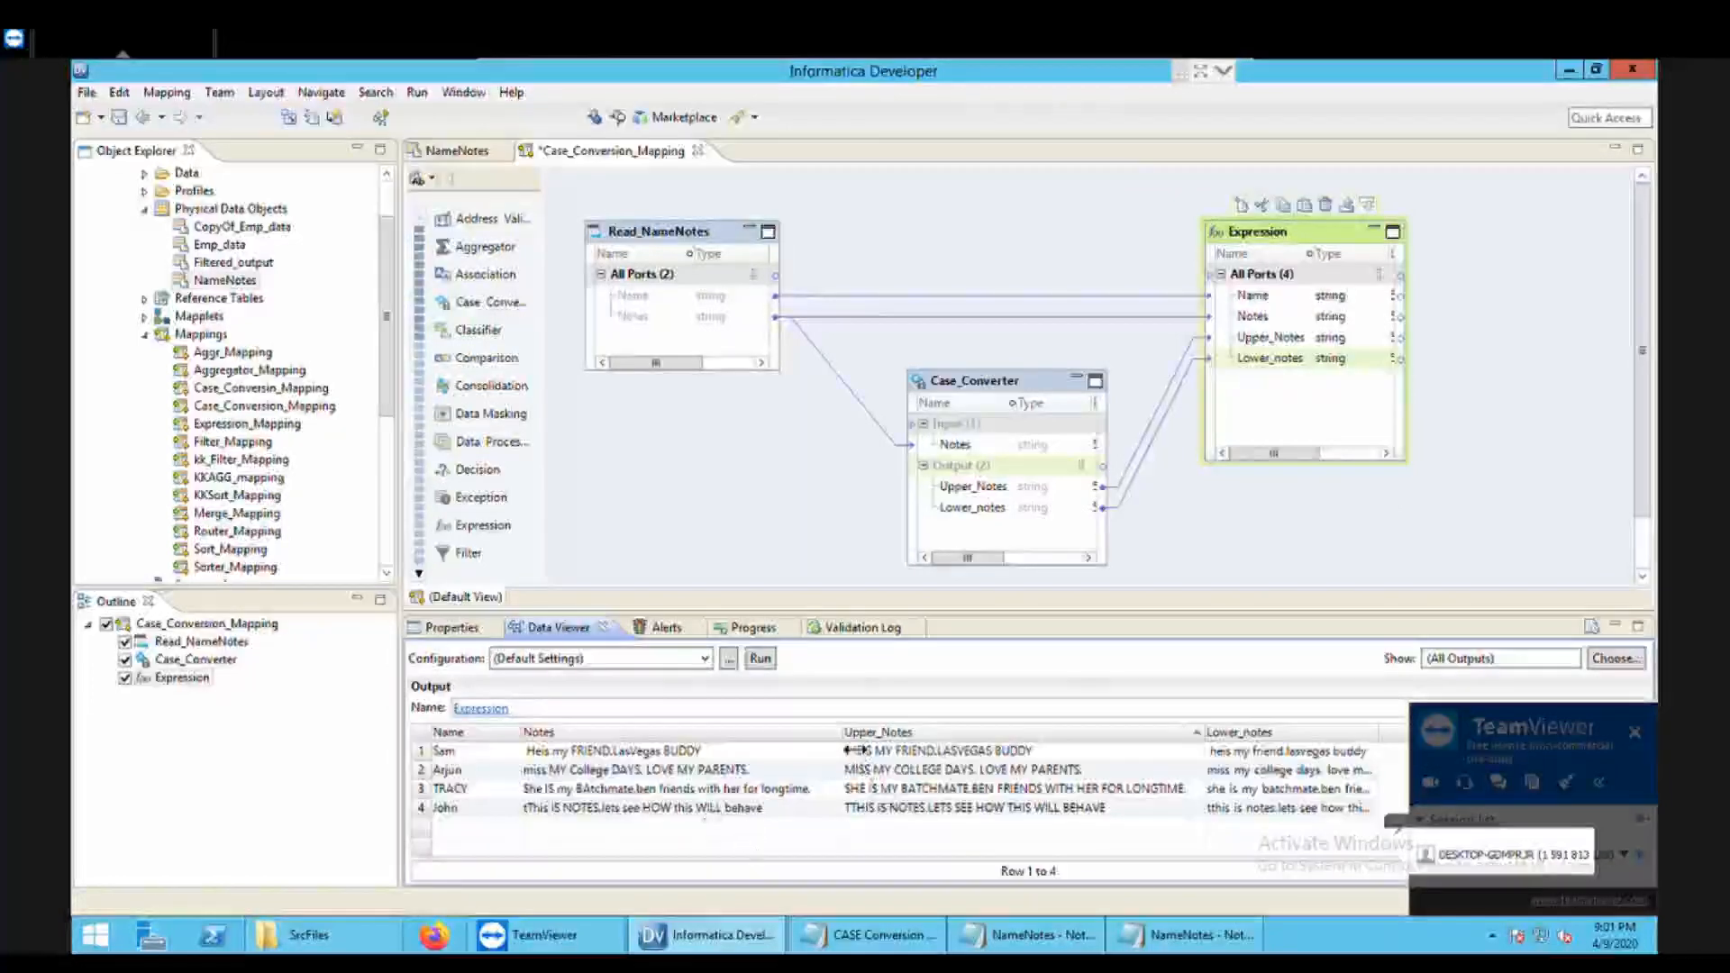
{"action": "mouse_move", "coordinate": [856, 750]}
{"action": "left_mouse_down"}
{"action": "mouse_move", "coordinate": [815, 749]}
{"action": "mouse_move", "coordinate": [830, 750]}
{"action": "left_mouse_up"}
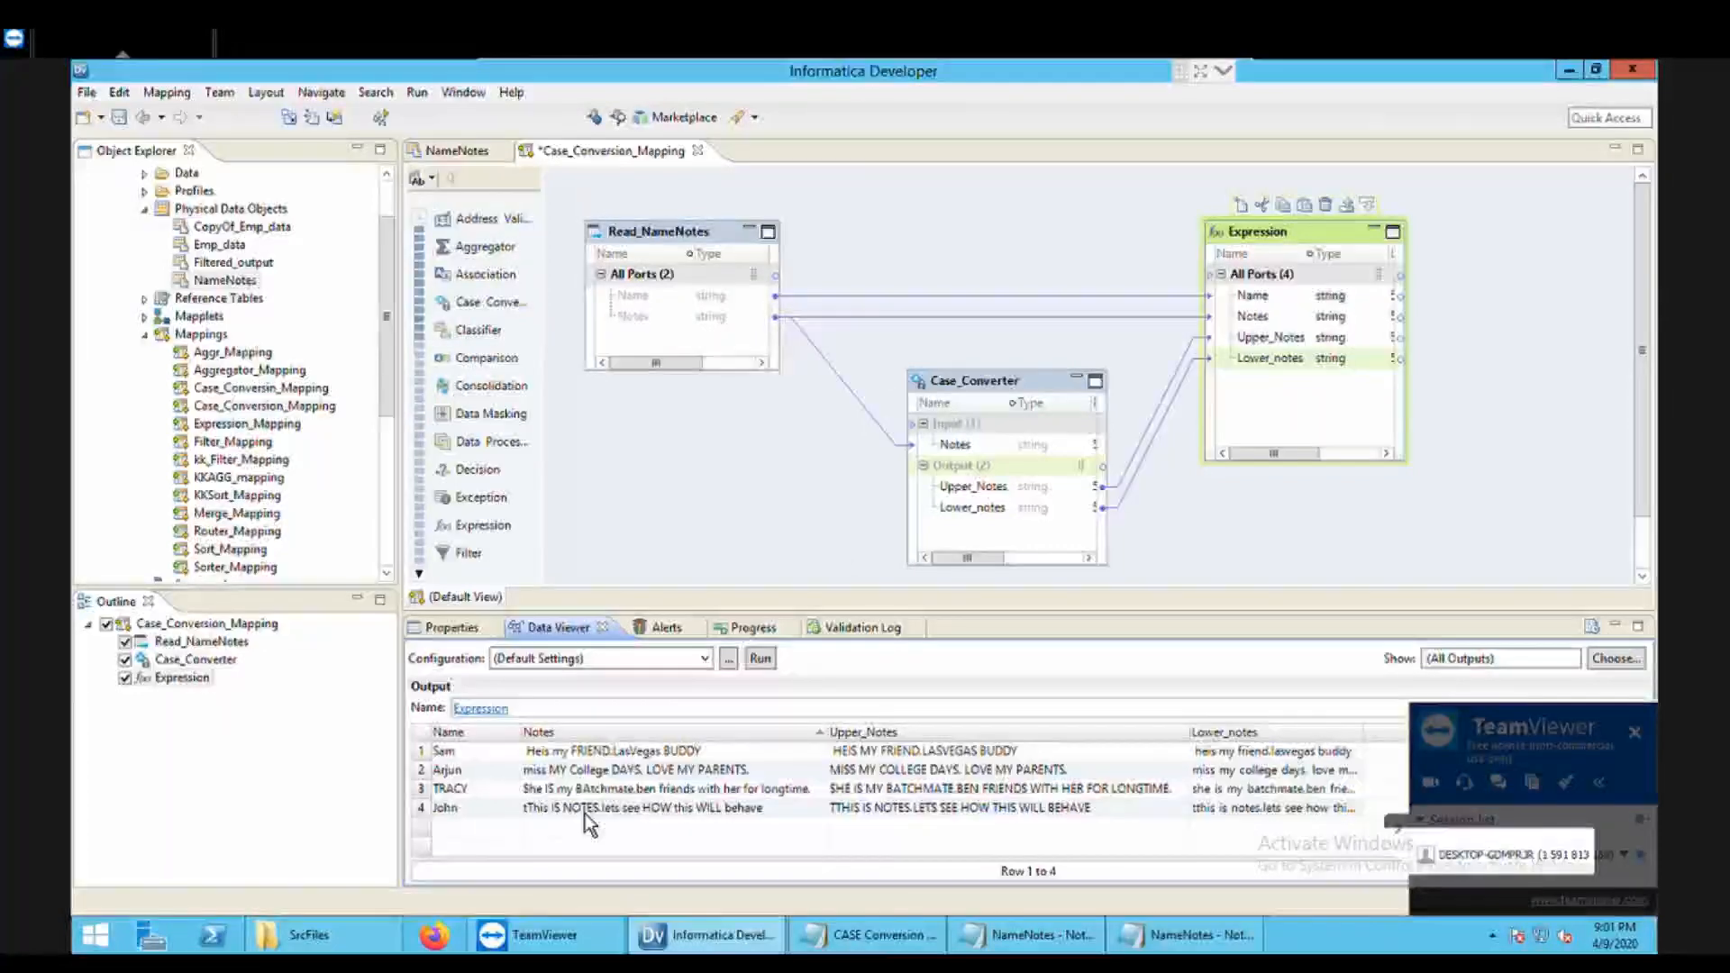
{"action": "double_click", "coordinate": [1376, 745]}
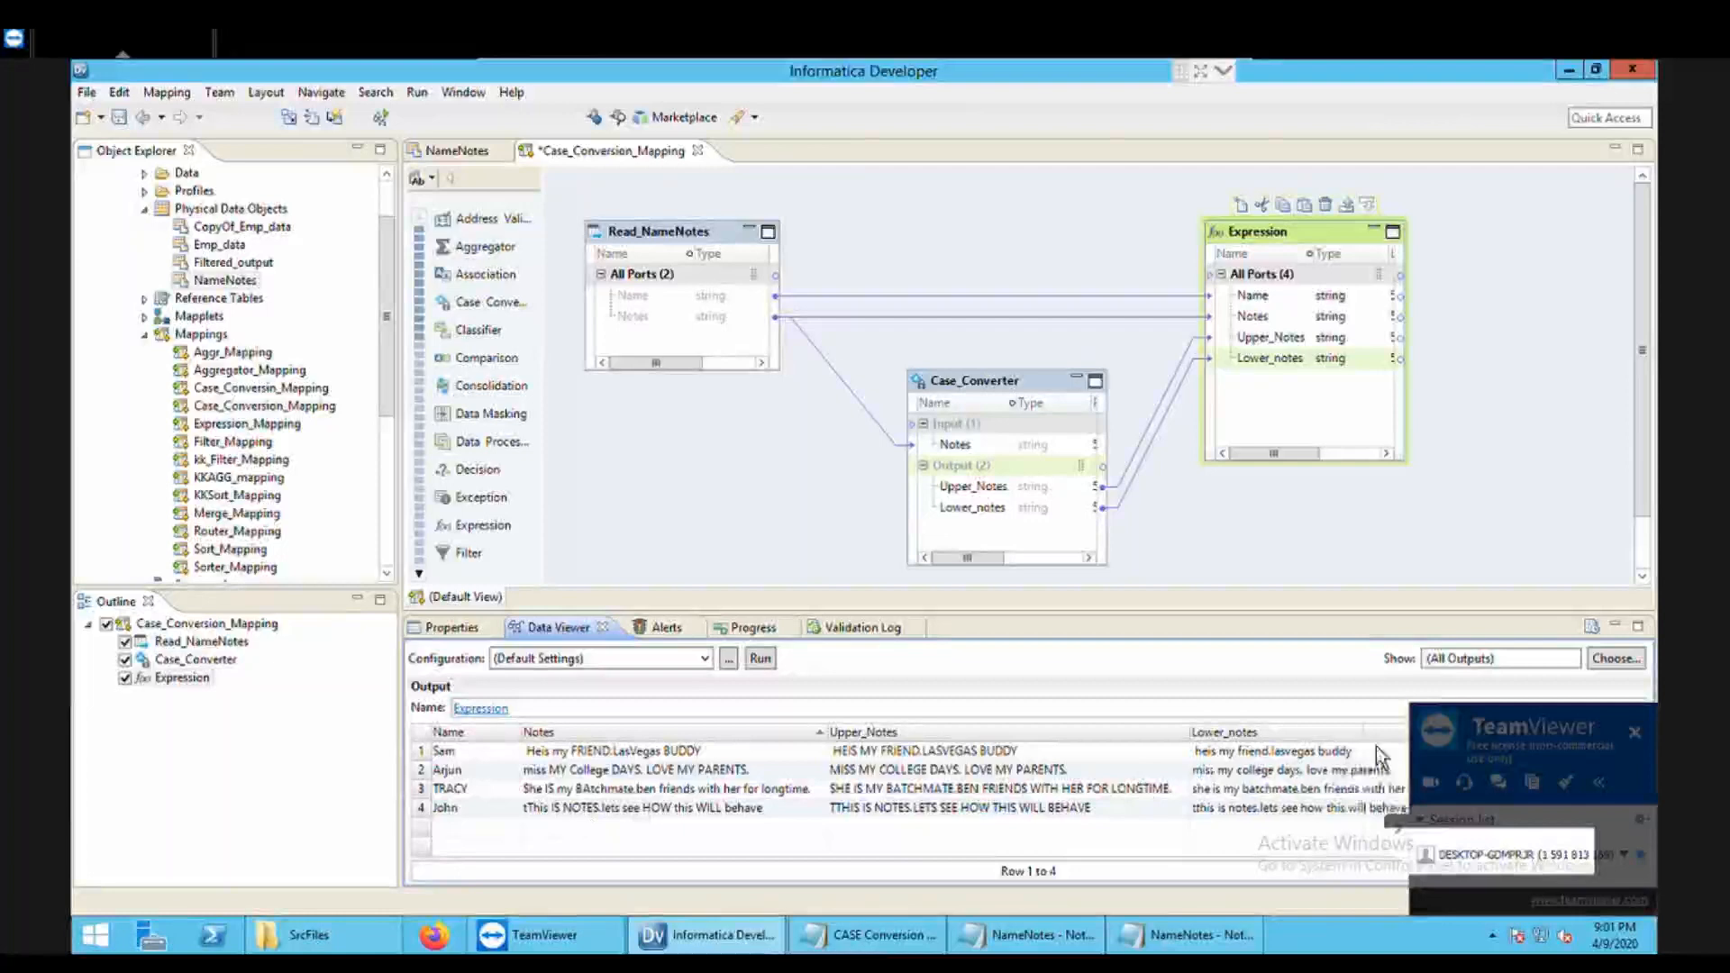
{"action": "left_click", "coordinate": [1375, 745]}
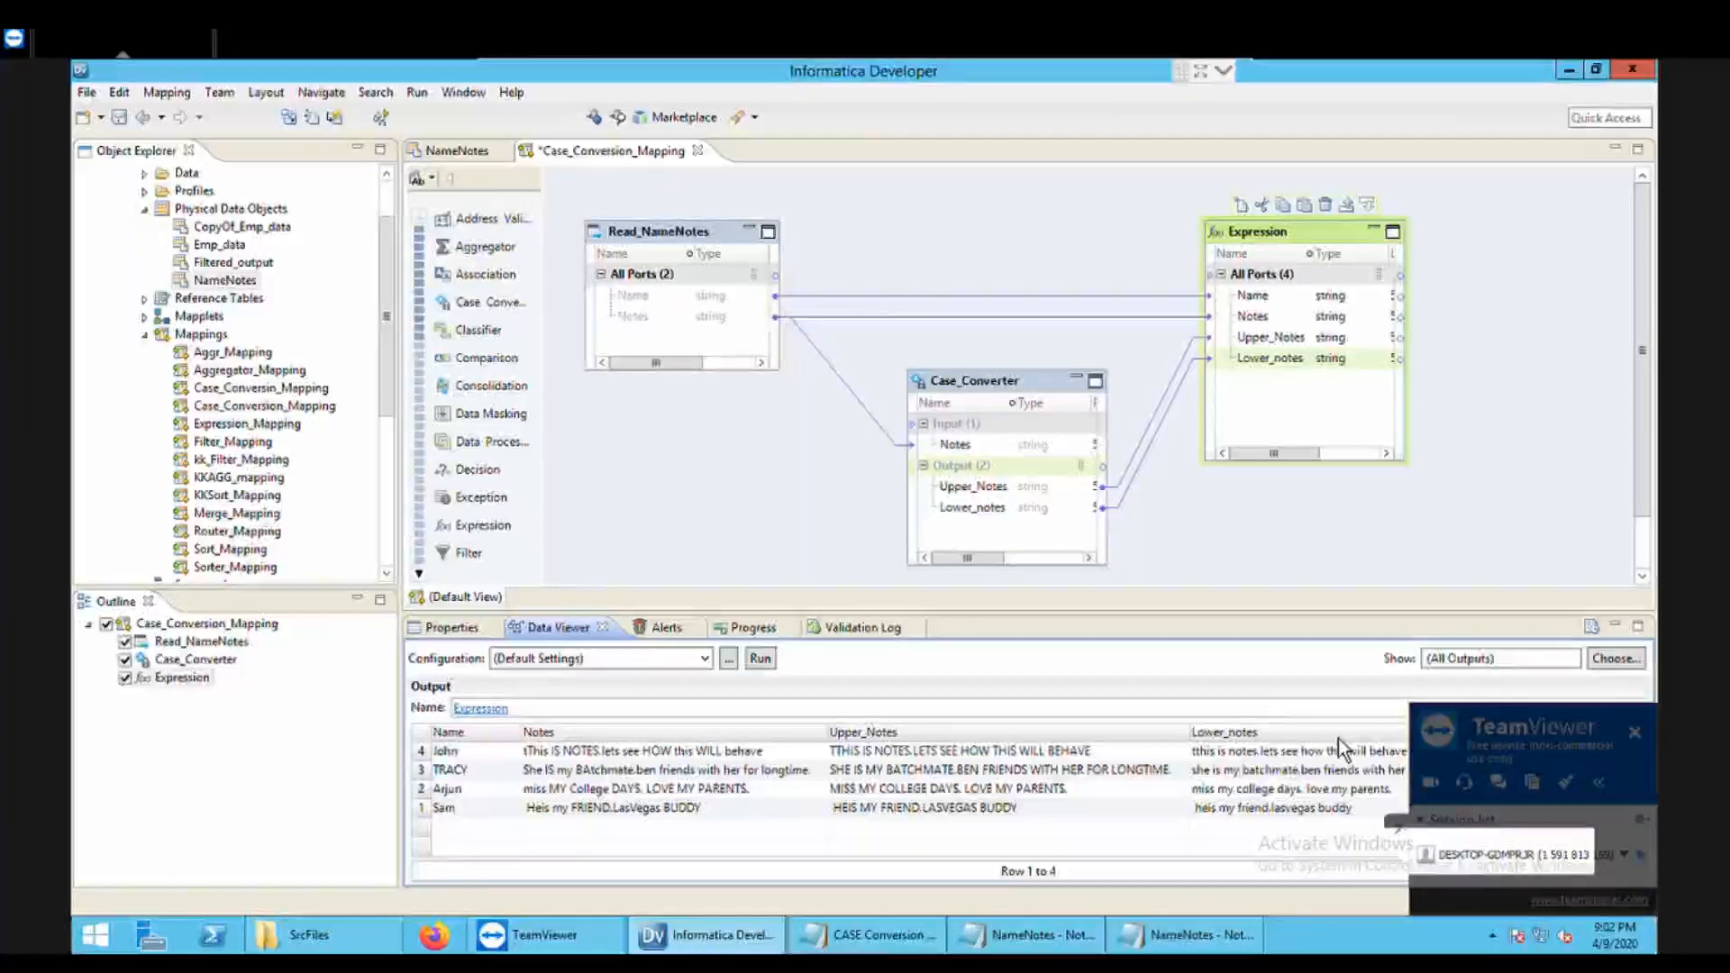
{"action": "left_click", "coordinate": [1338, 741]}
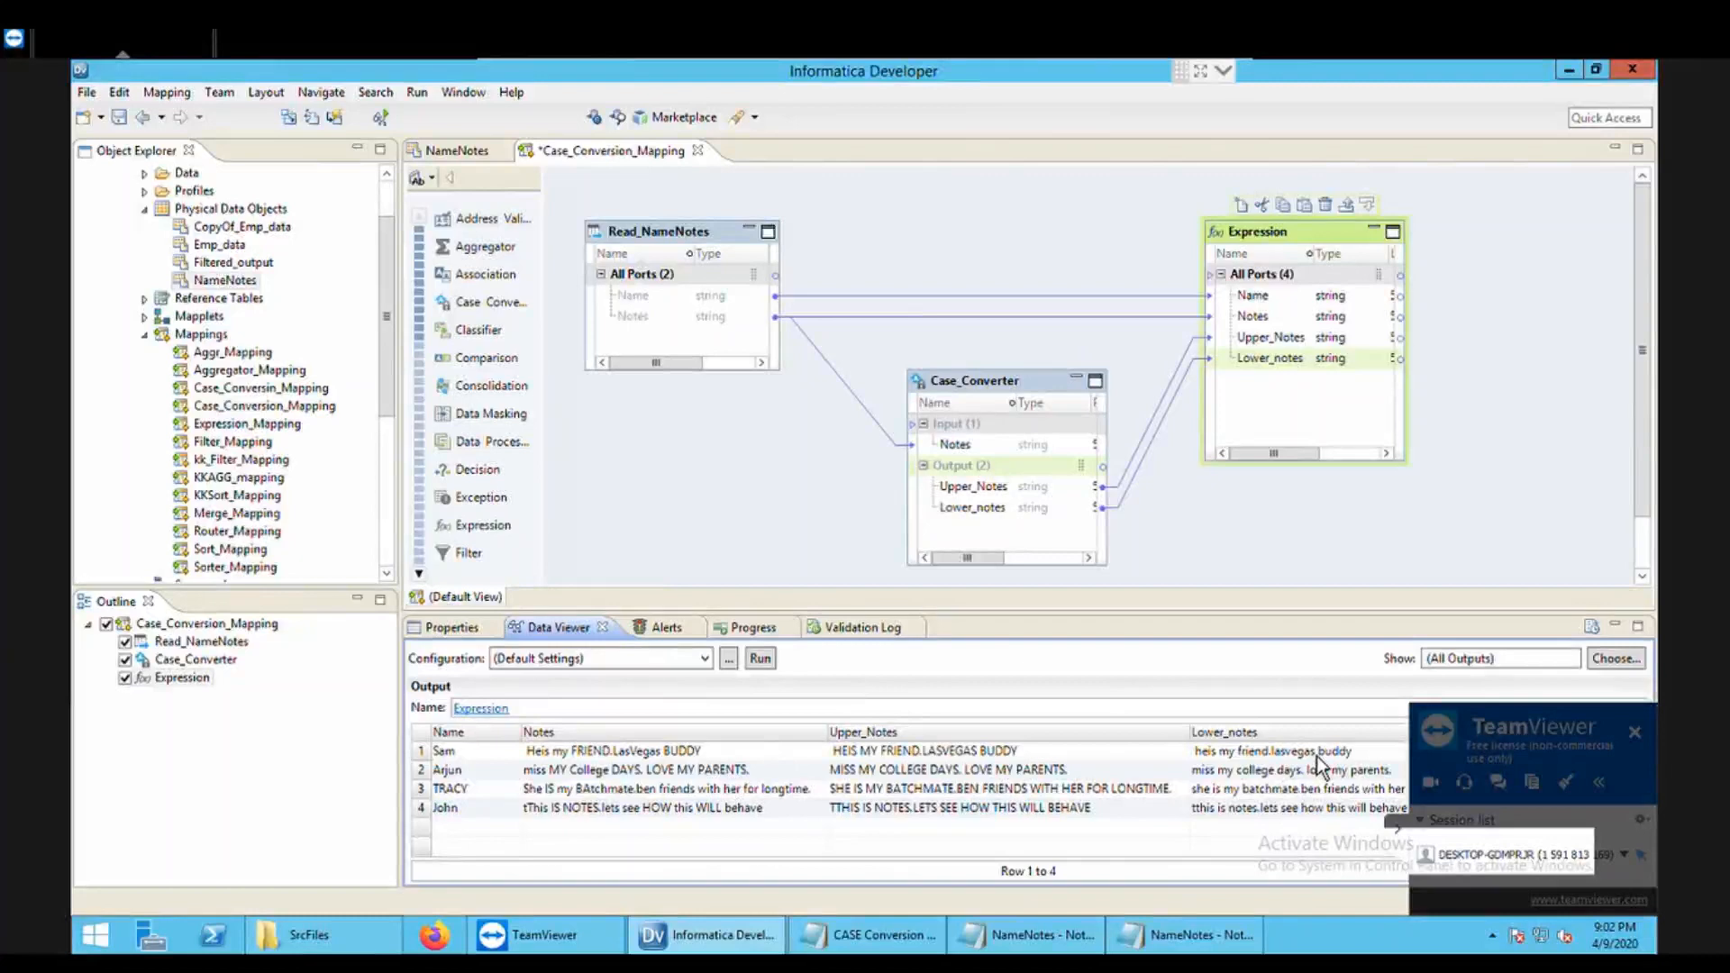
Step: Remove the Space delimiter from Case_Converter's LowerCase strategy and preview the Expression output
{"action": "left_click", "coordinate": [1028, 407]}
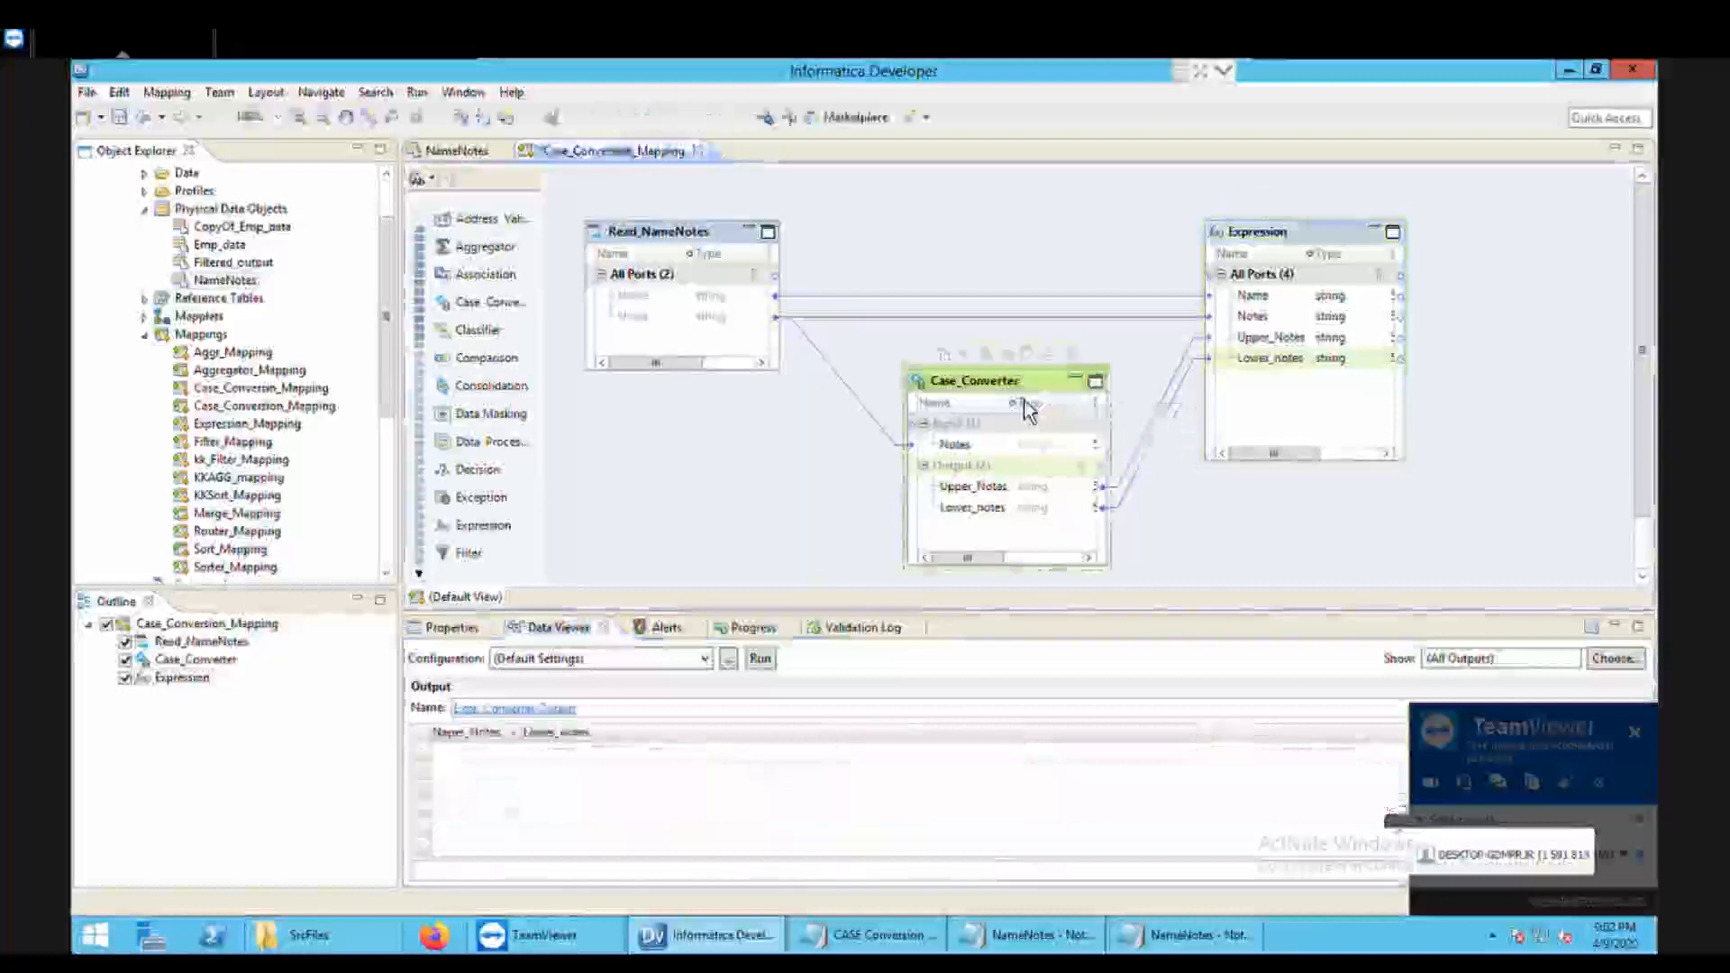
{"action": "left_click", "coordinate": [455, 628]}
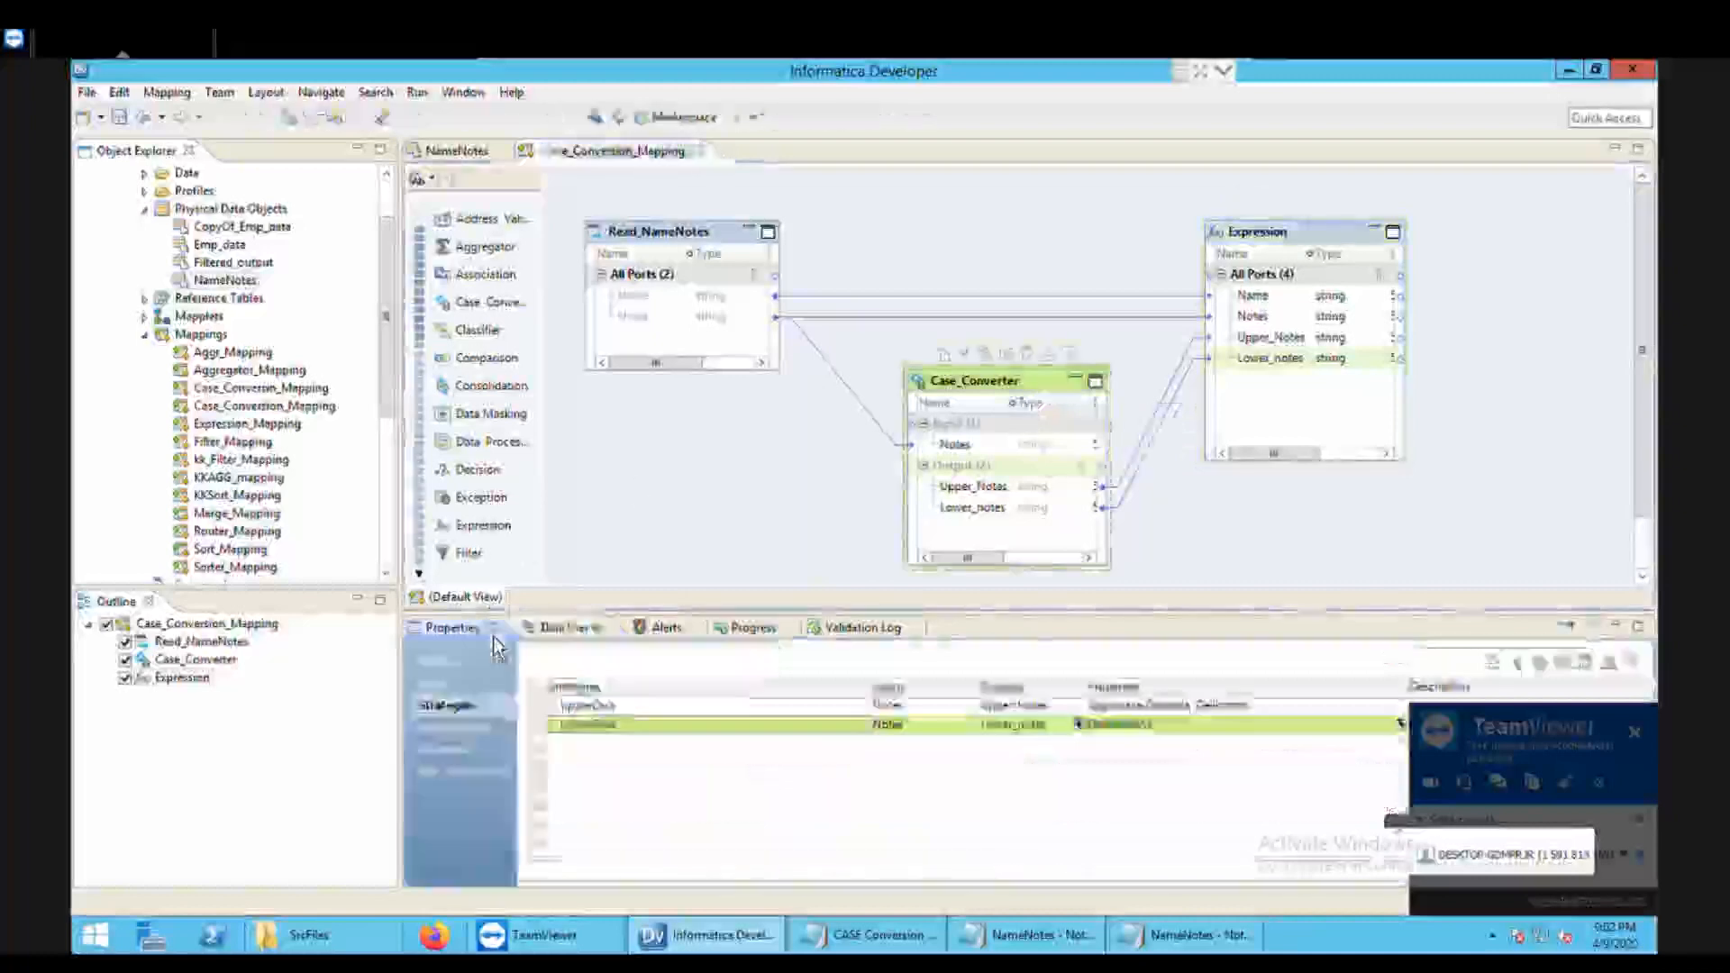
{"action": "left_click", "coordinate": [1231, 730]}
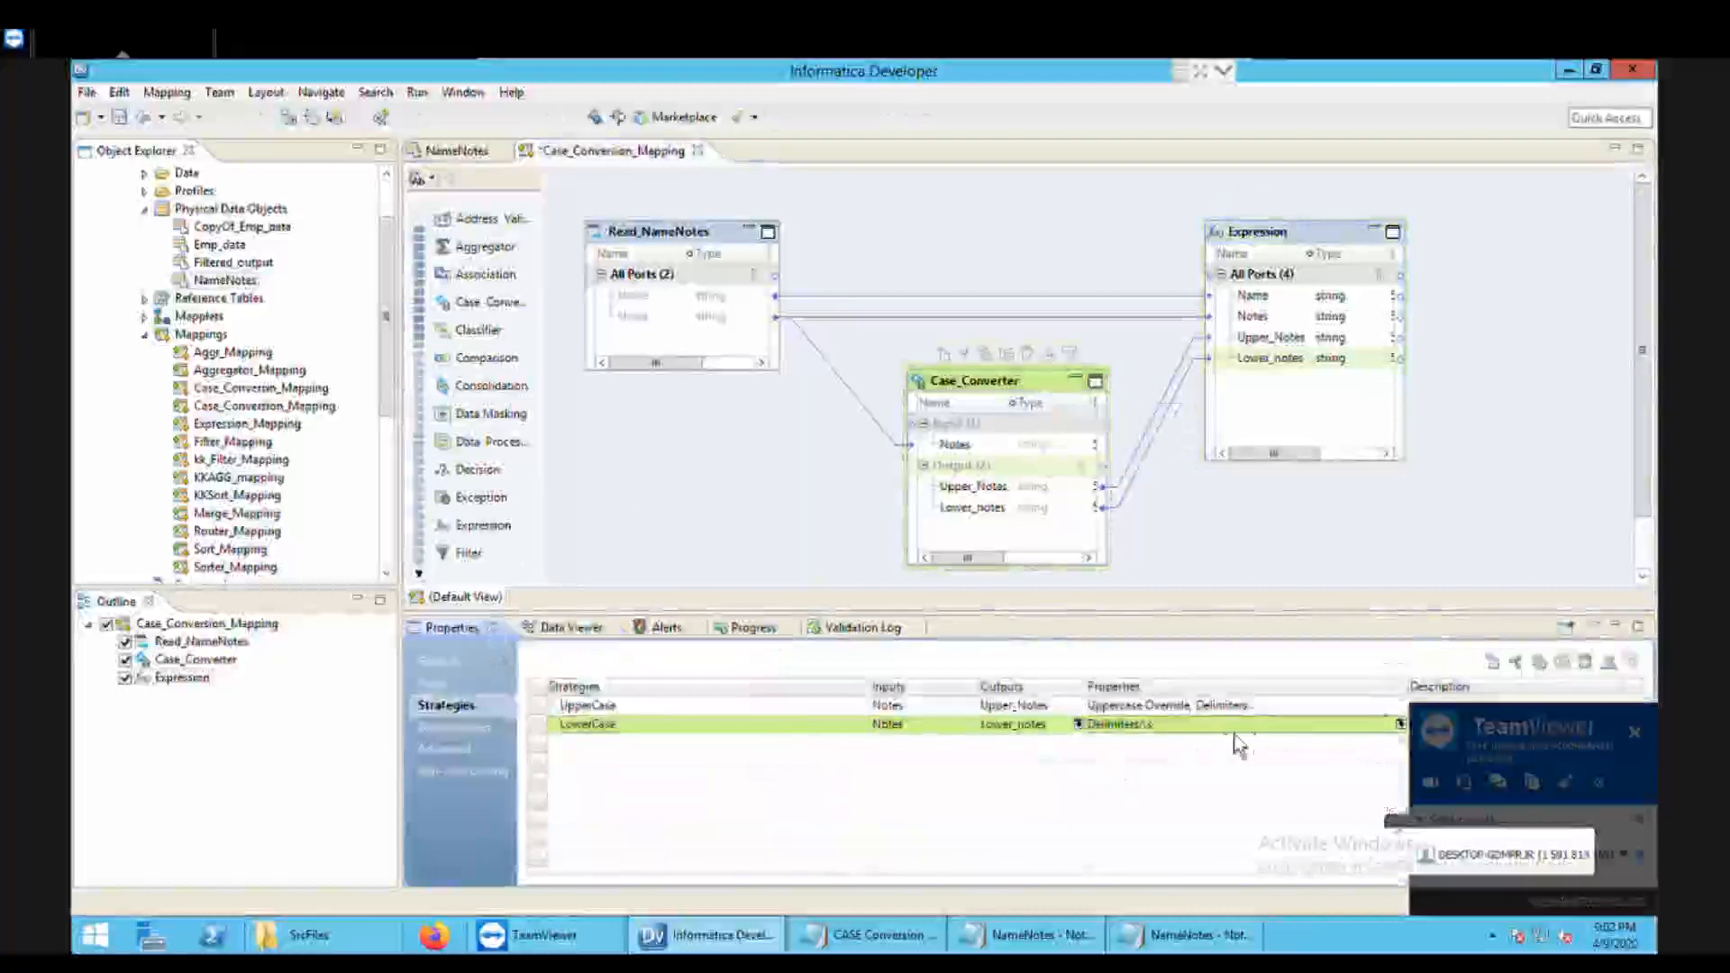
{"action": "left_click", "coordinate": [1400, 725]}
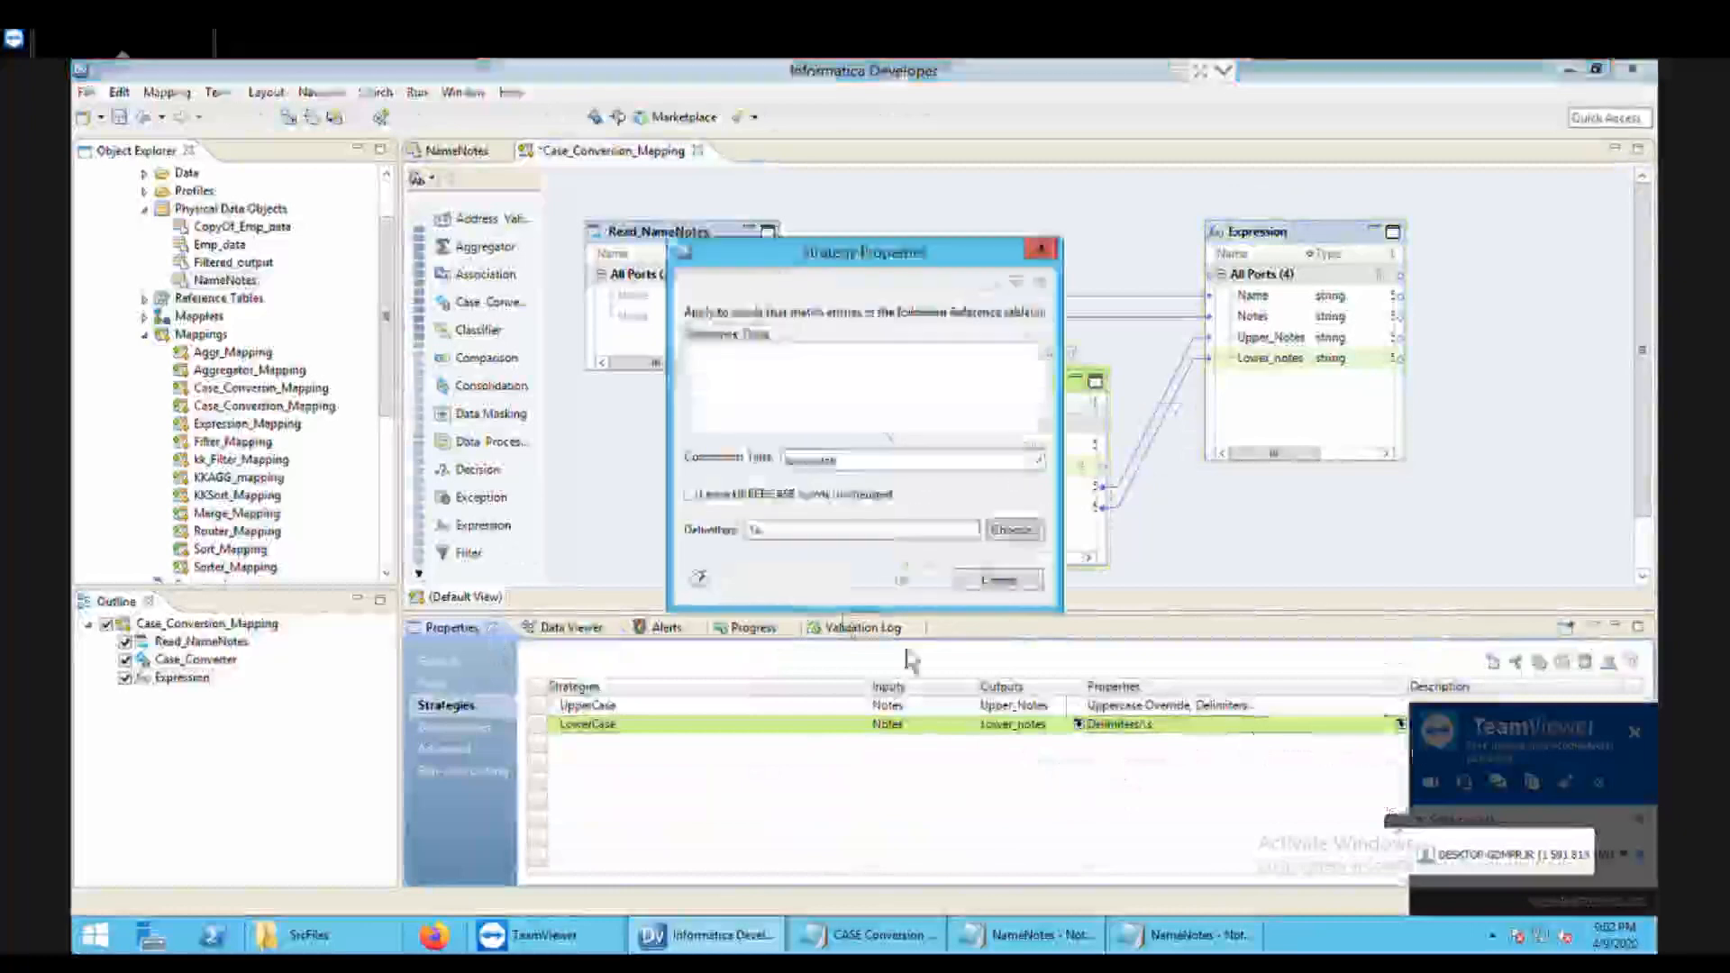
{"action": "left_click", "coordinate": [1025, 540]}
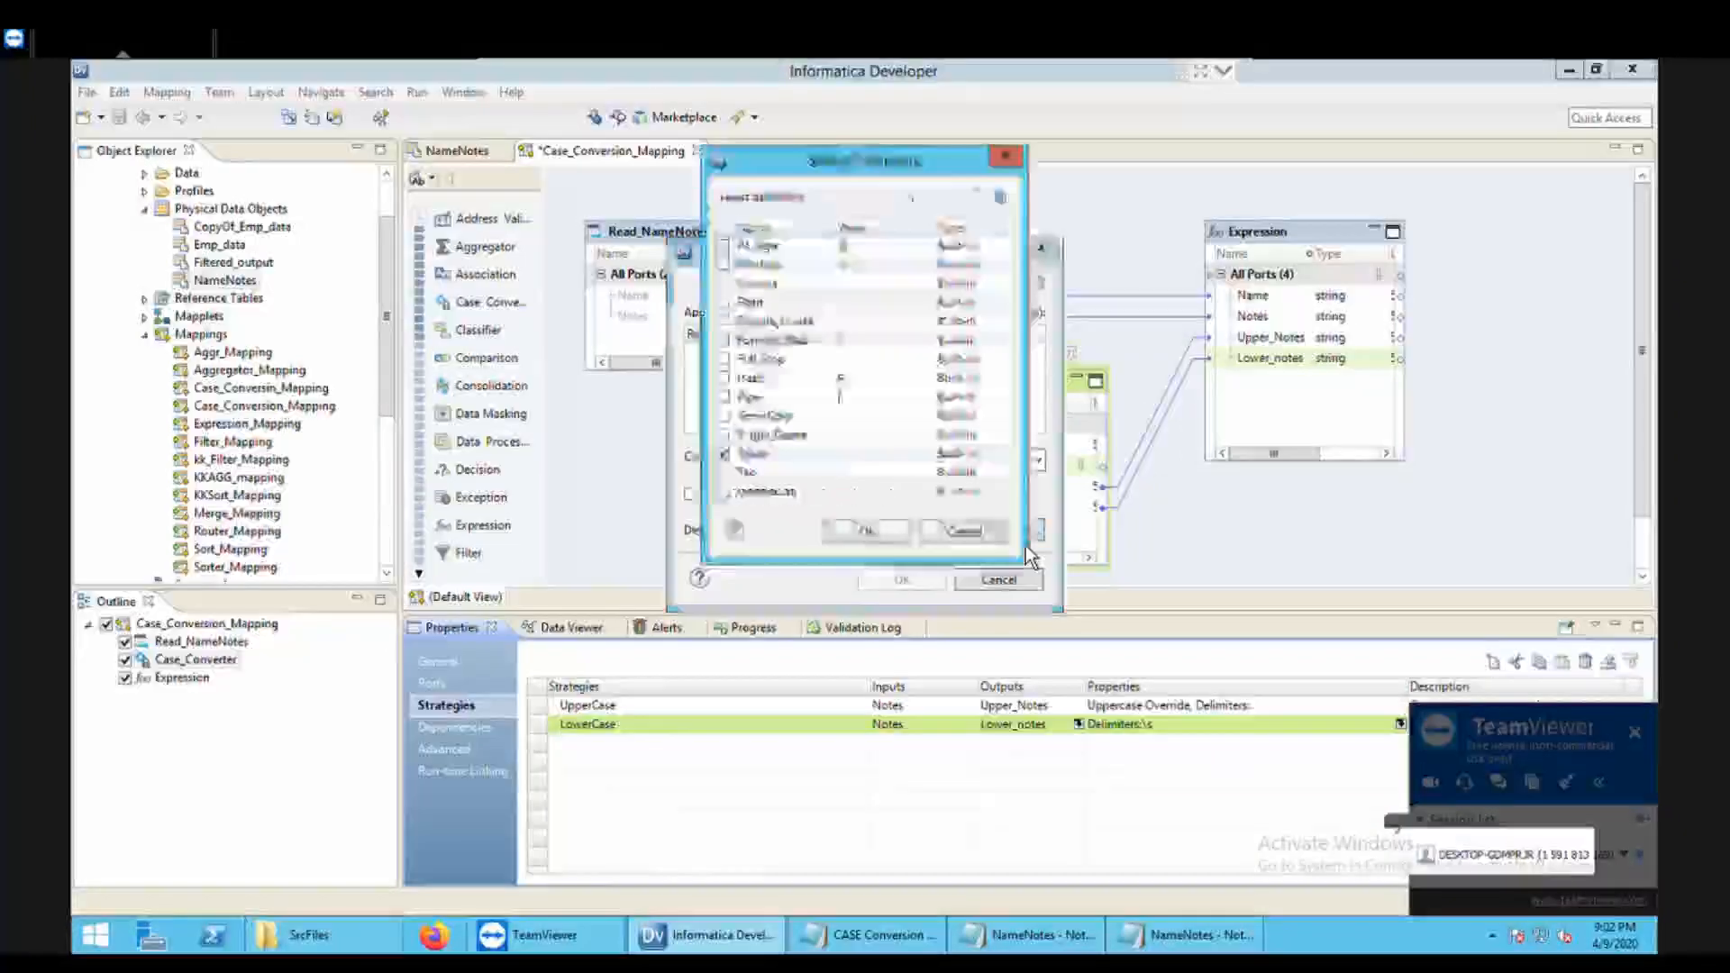
{"action": "left_click", "coordinate": [724, 453]}
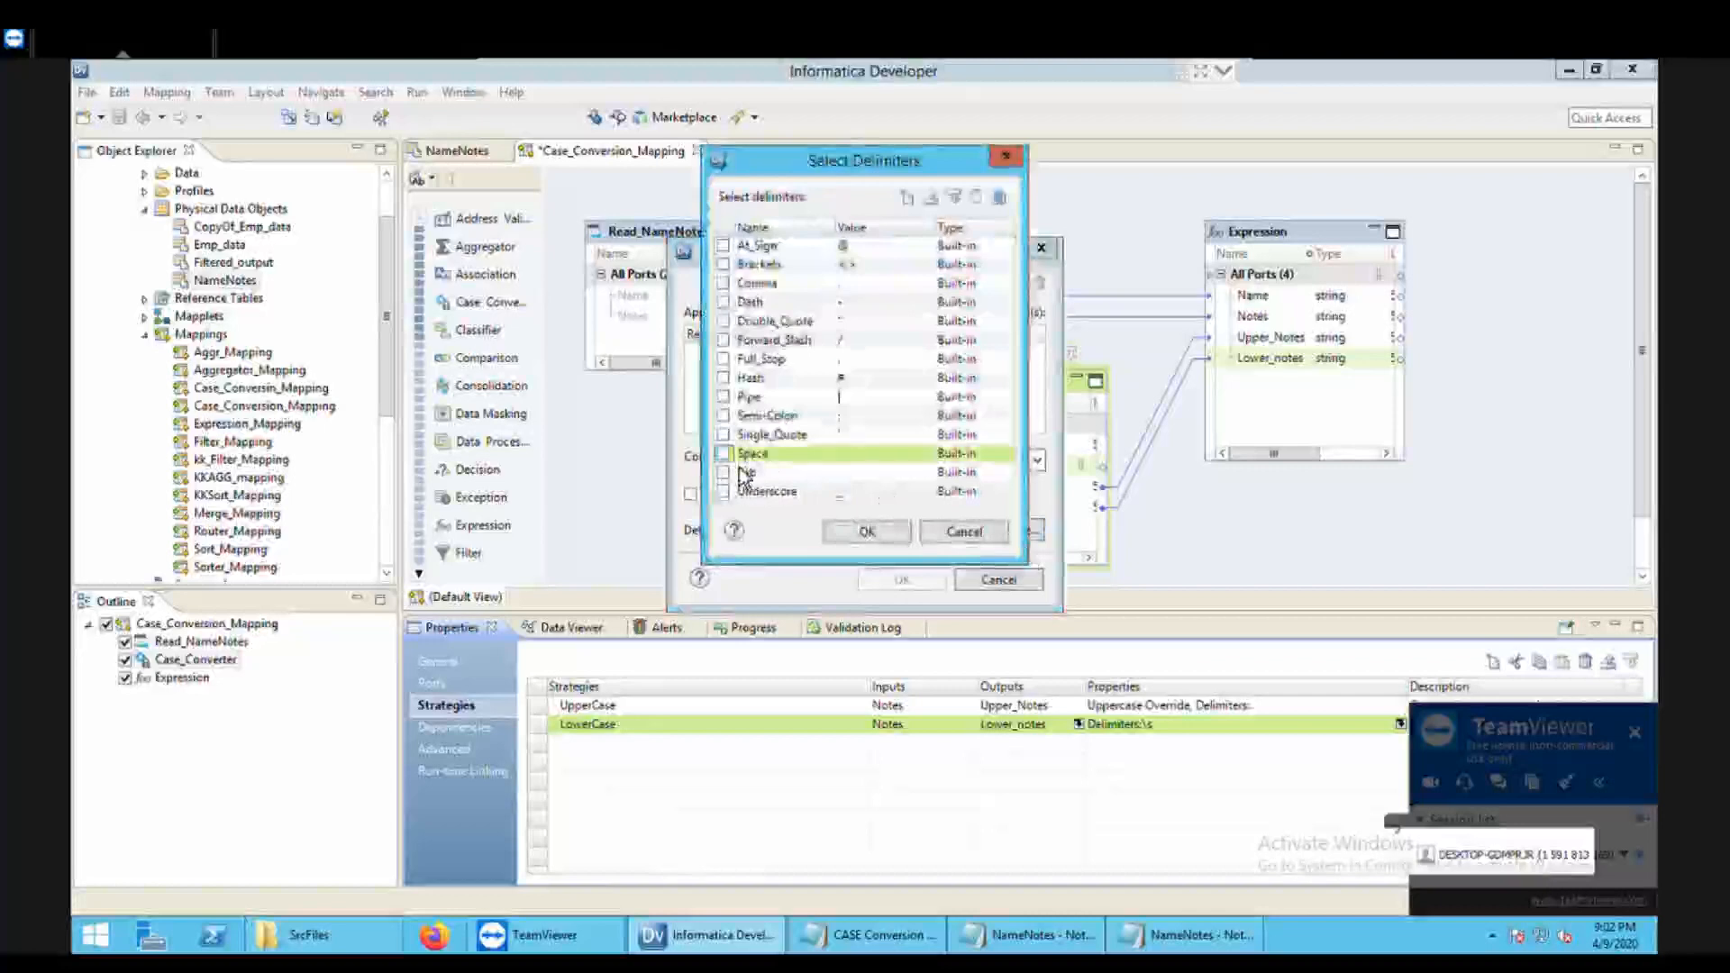
{"action": "left_click", "coordinate": [864, 539]}
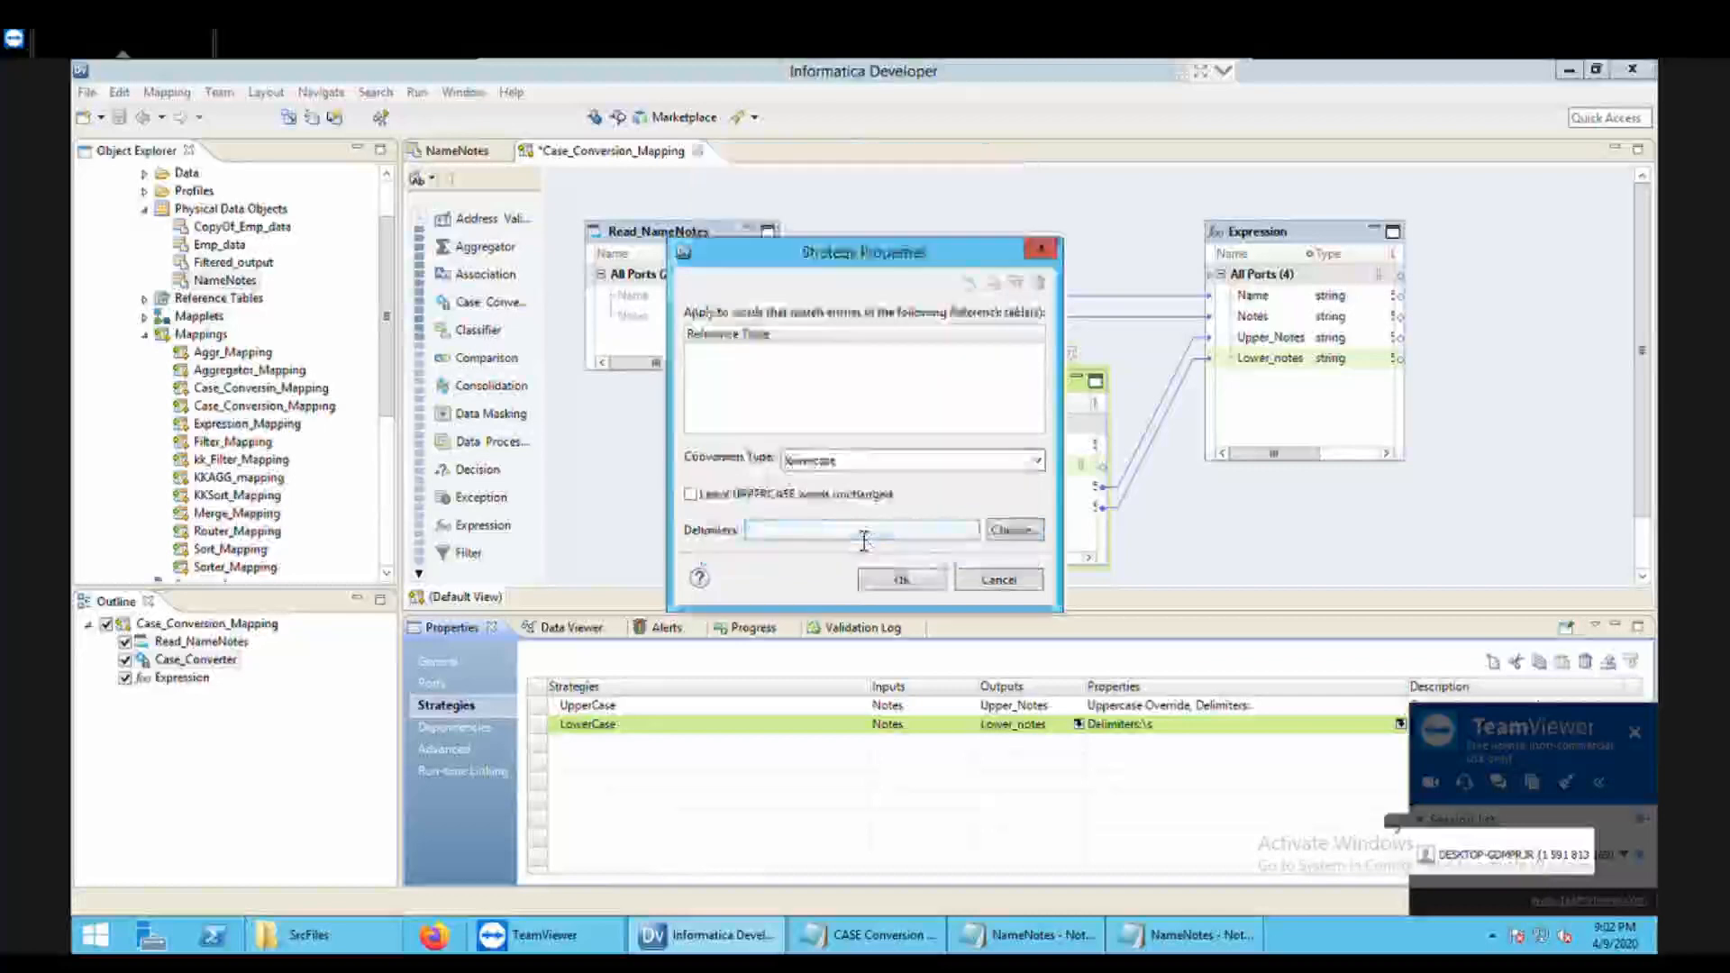
{"action": "left_click", "coordinate": [901, 590]}
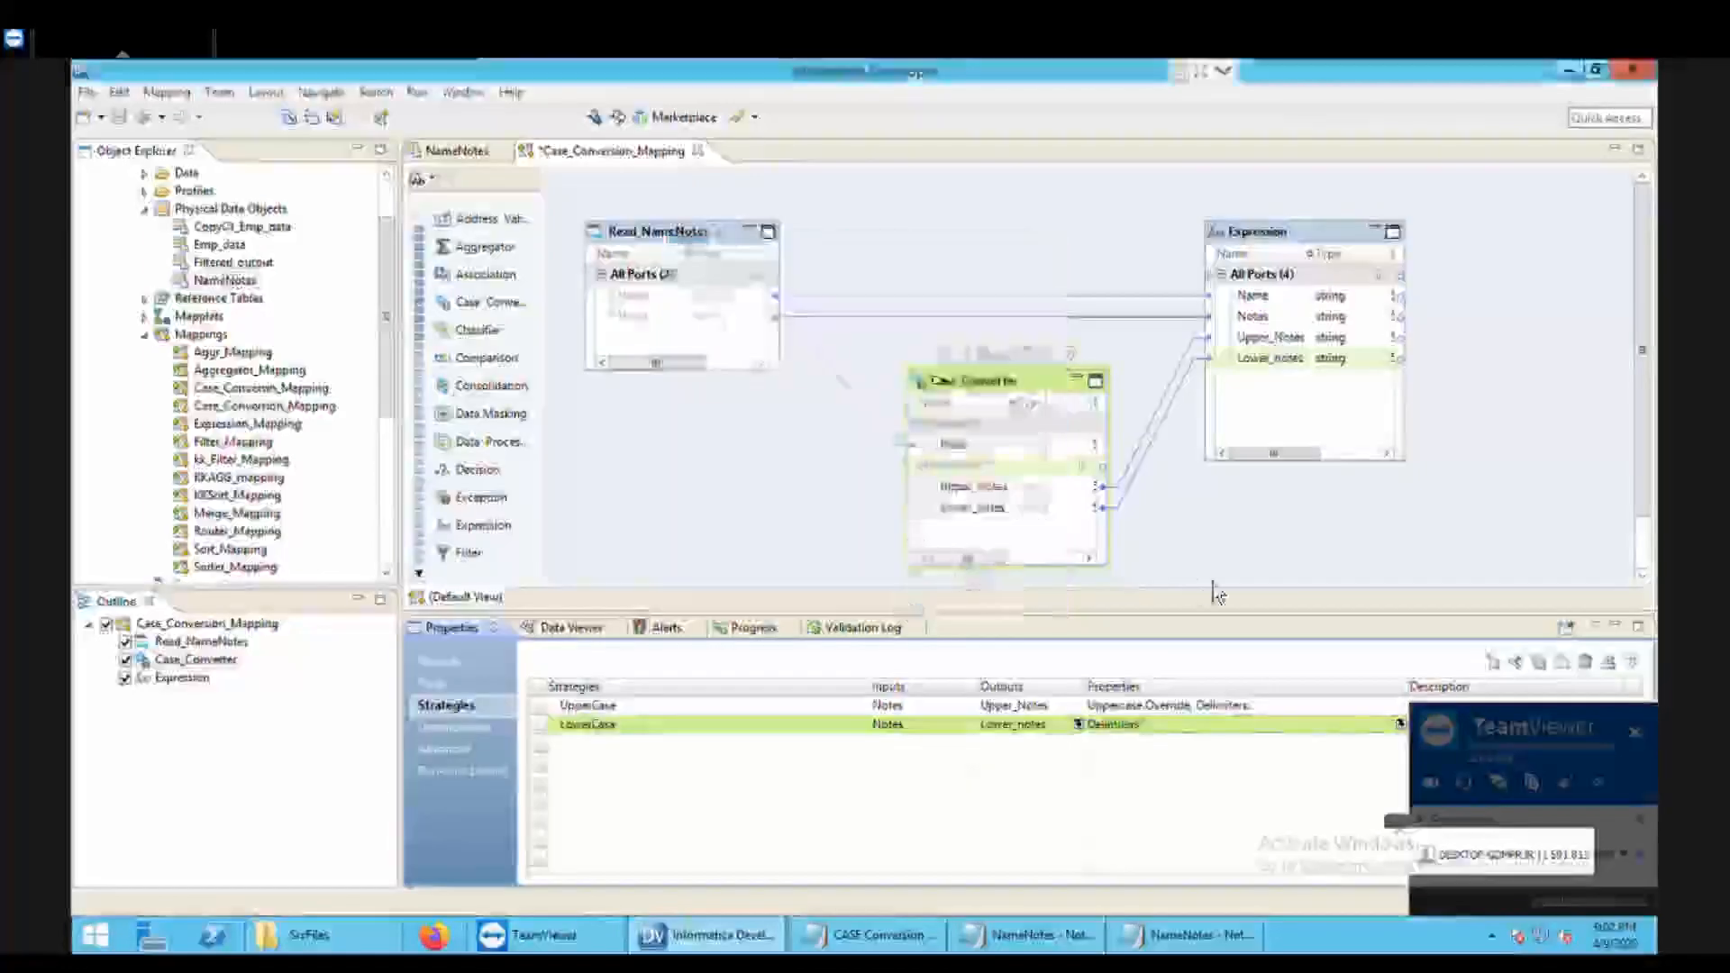
{"action": "right_click", "coordinate": [1305, 255]}
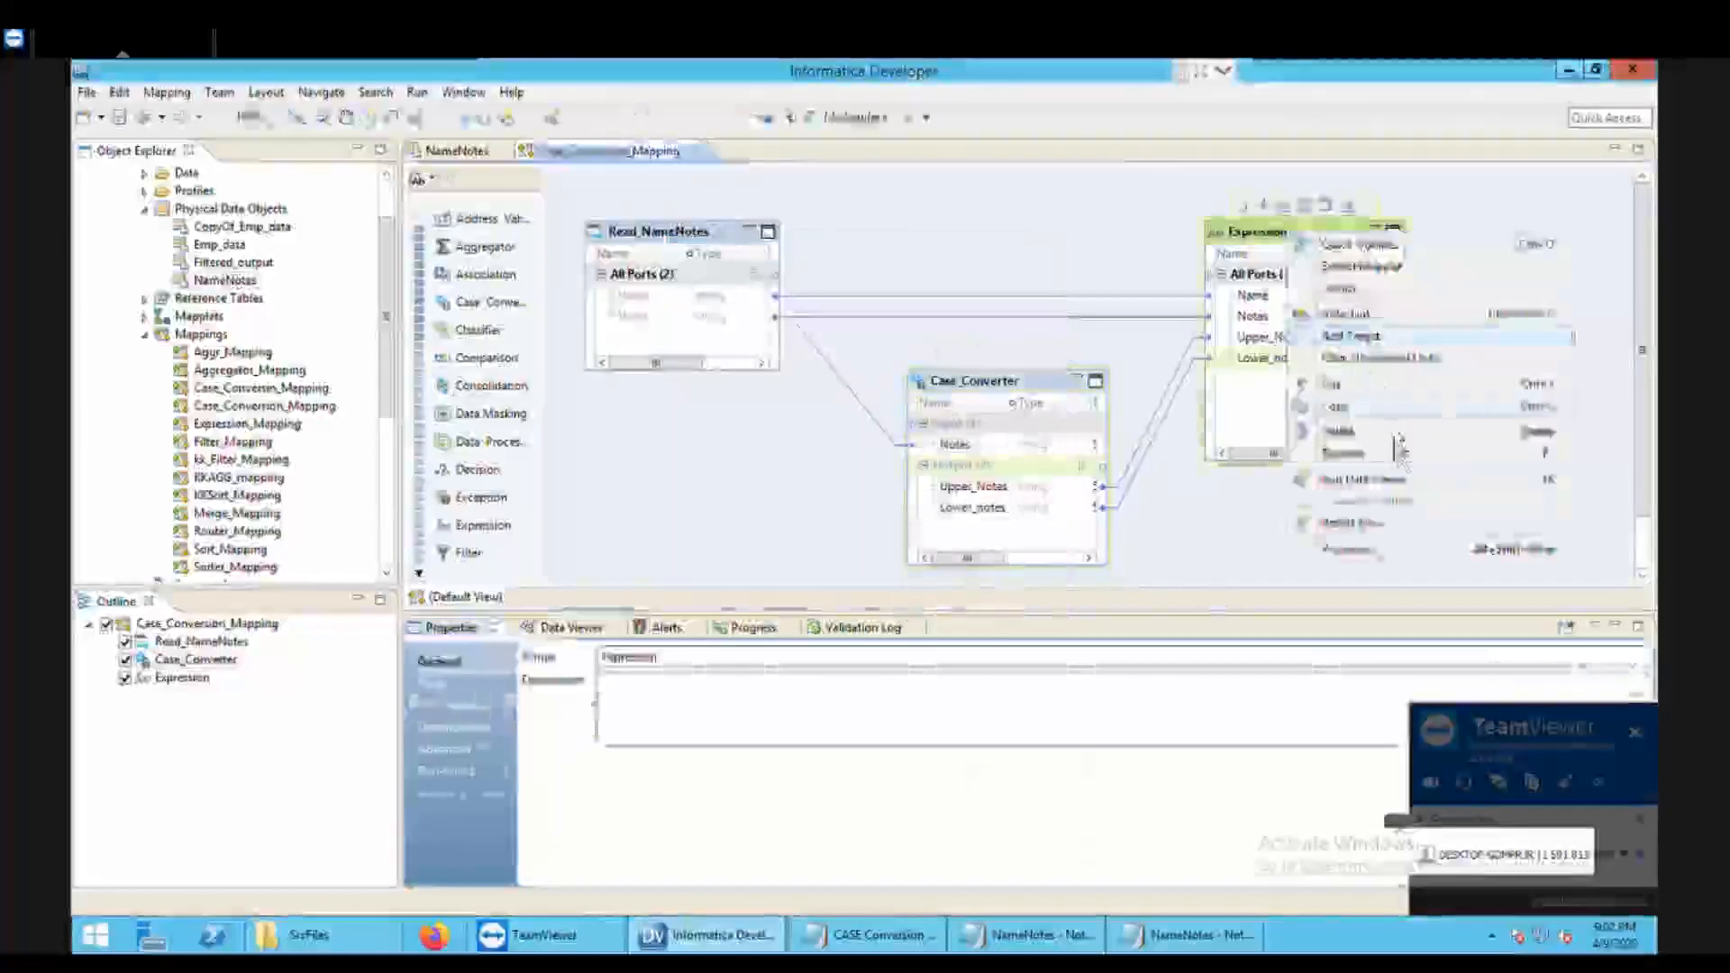
{"action": "left_click", "coordinate": [1404, 501]}
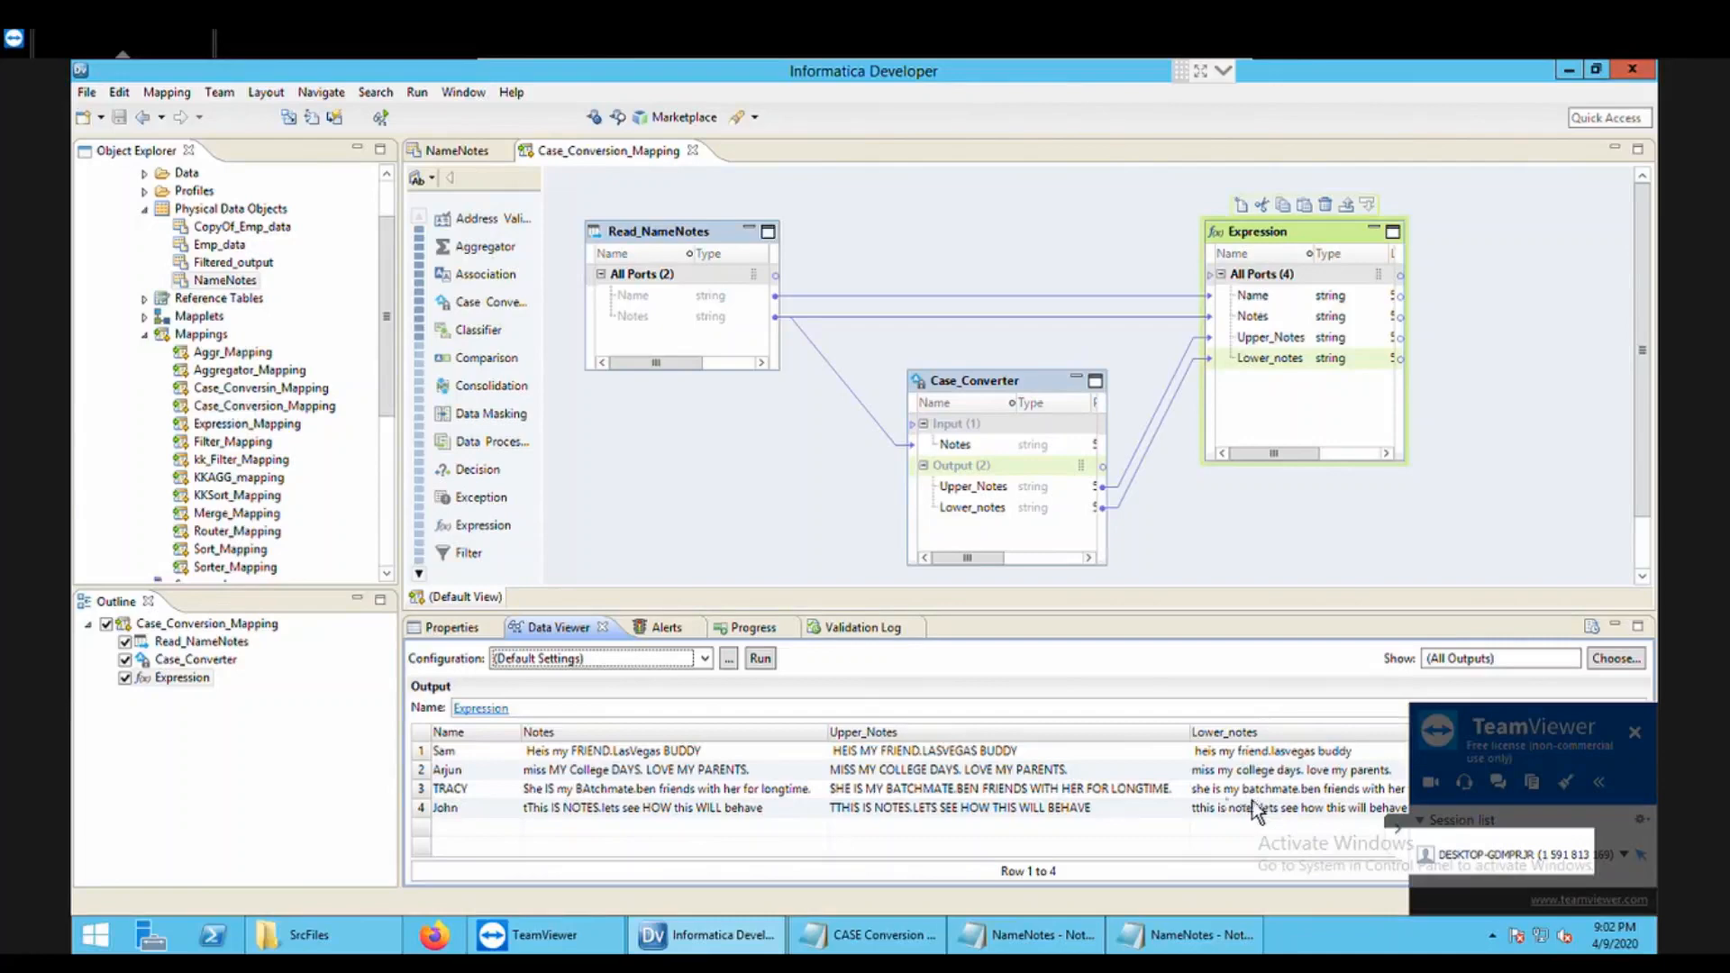
Step: Select Space as the LowerCase strategy's delimiter and enable leaving UPPERCASE words unchanged
{"action": "right_click", "coordinate": [972, 396]}
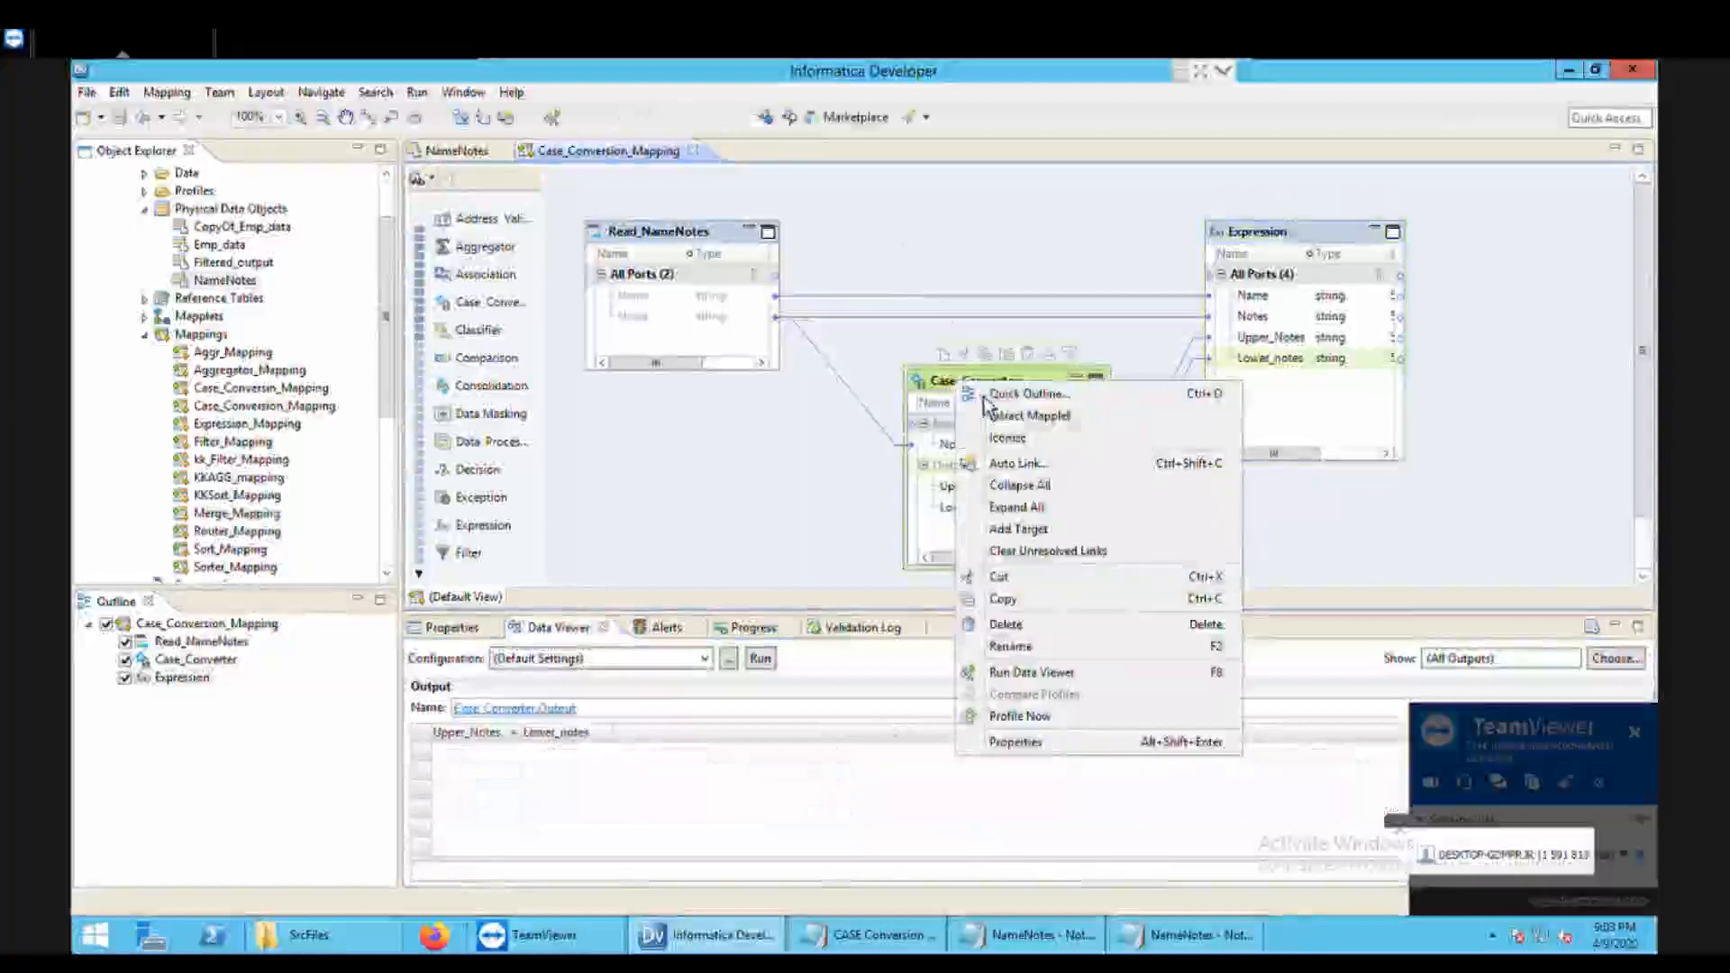
{"action": "left_click", "coordinate": [459, 635]}
{"action": "left_click", "coordinate": [451, 628]}
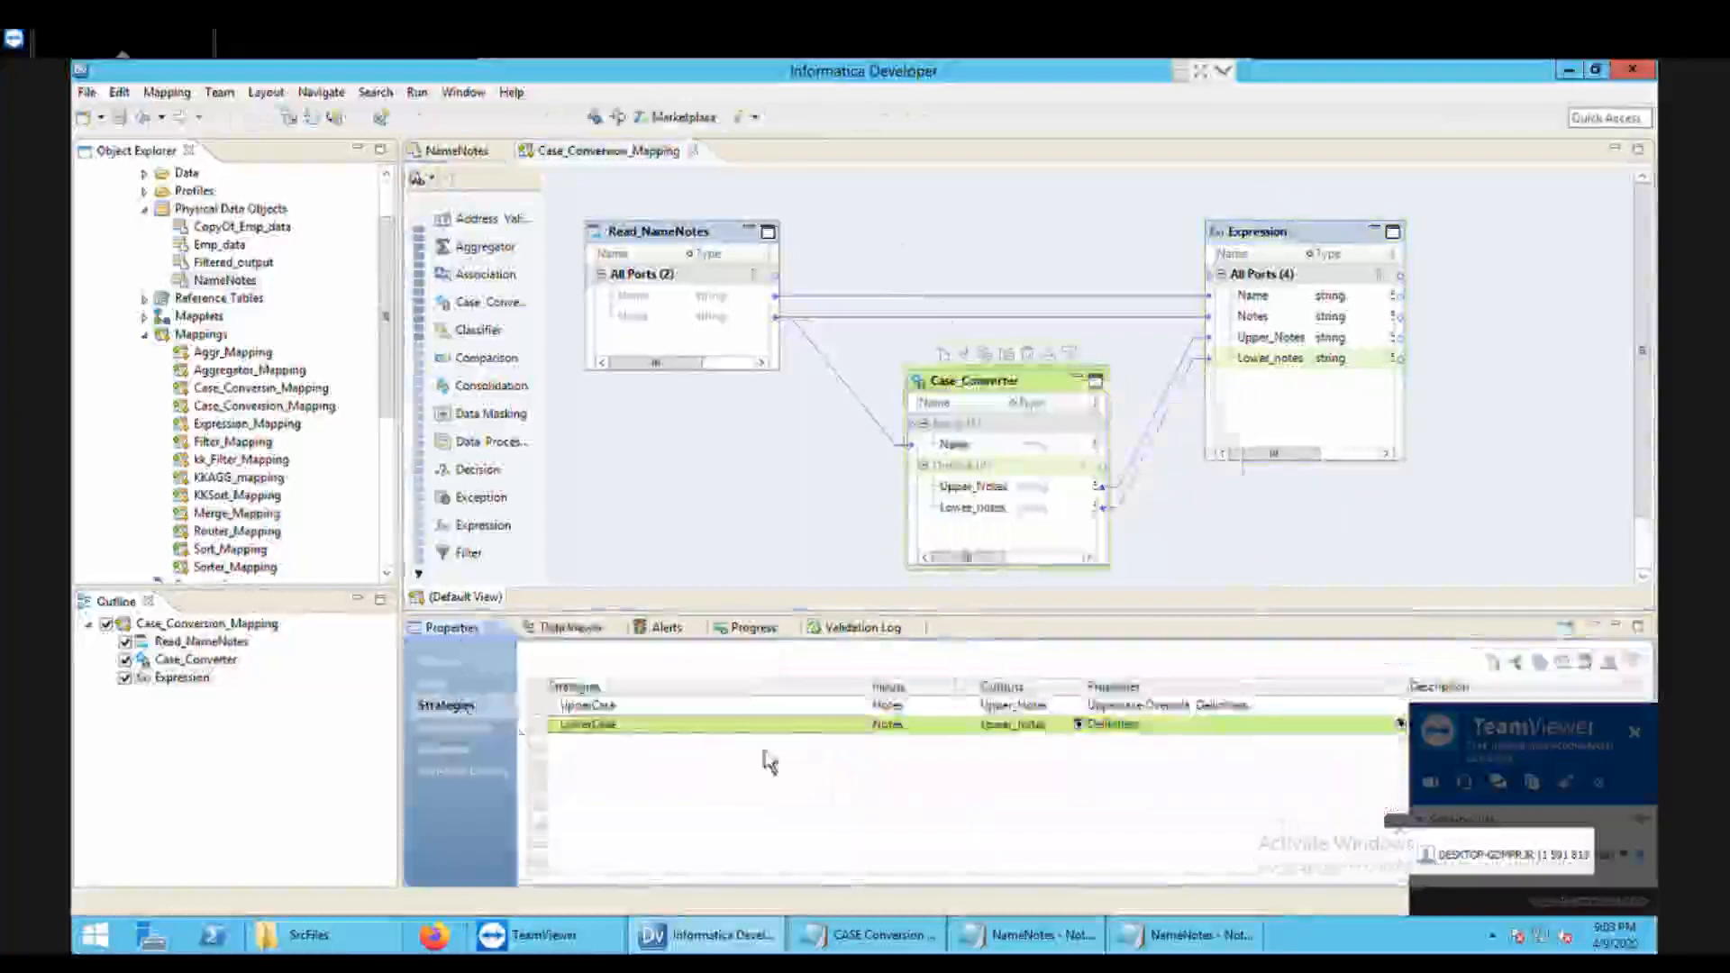
{"action": "left_click", "coordinate": [1411, 733]}
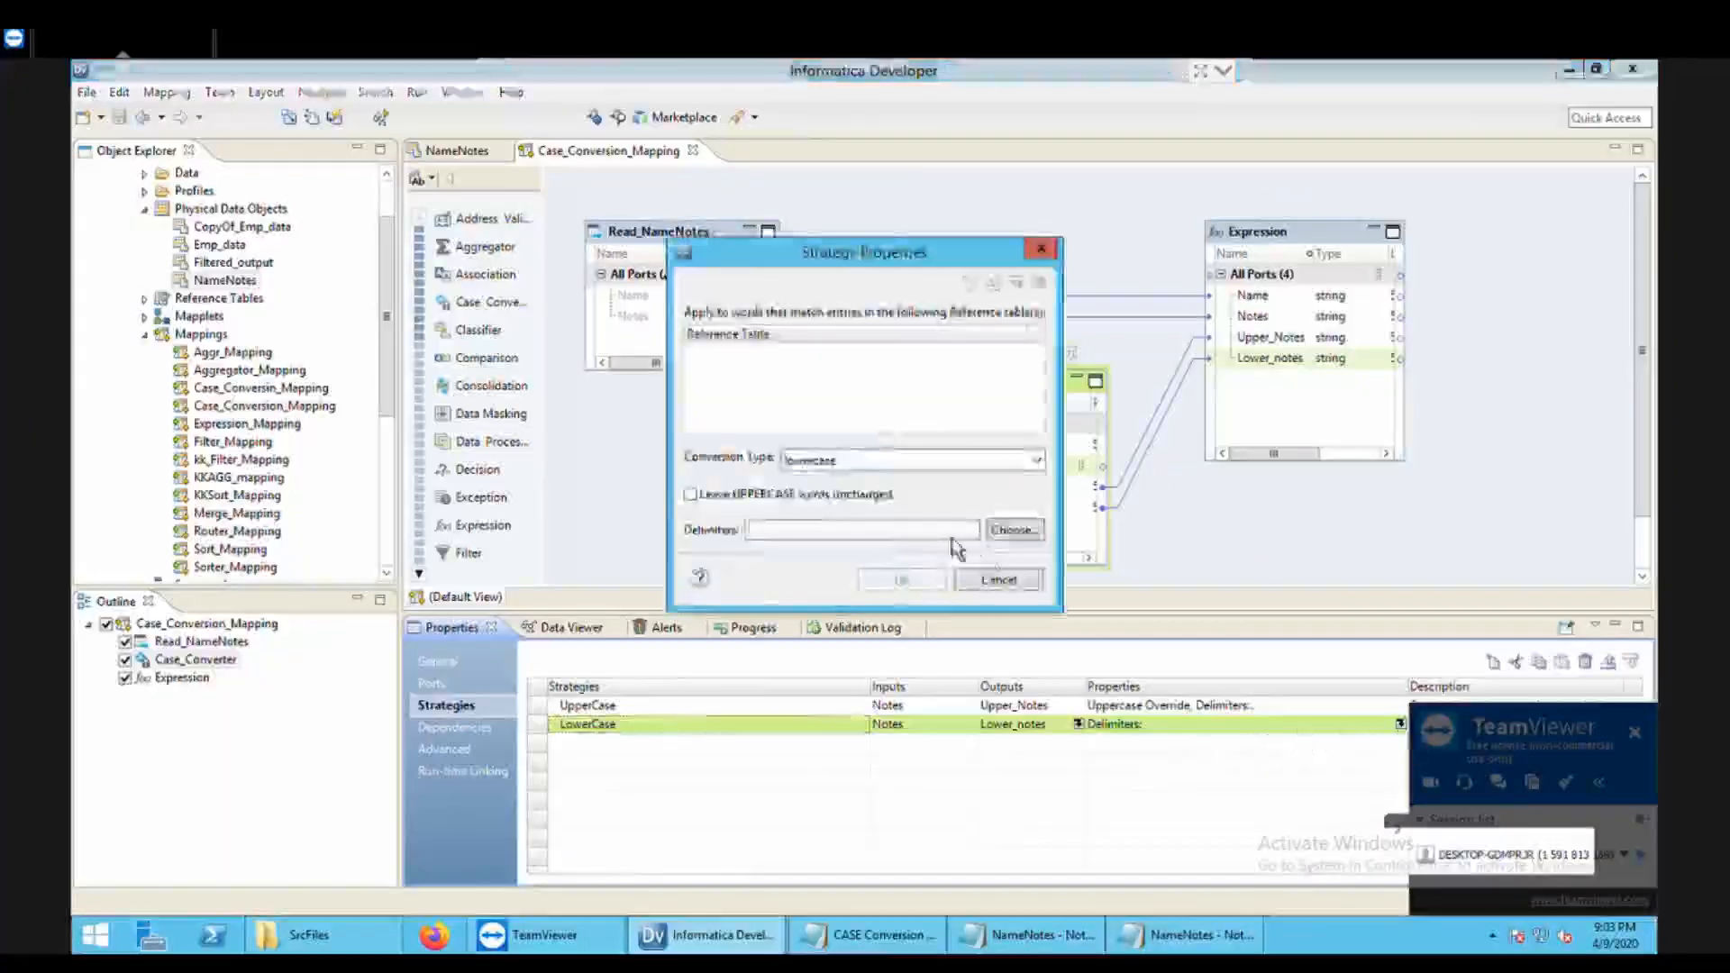
{"action": "left_click", "coordinate": [1014, 538]}
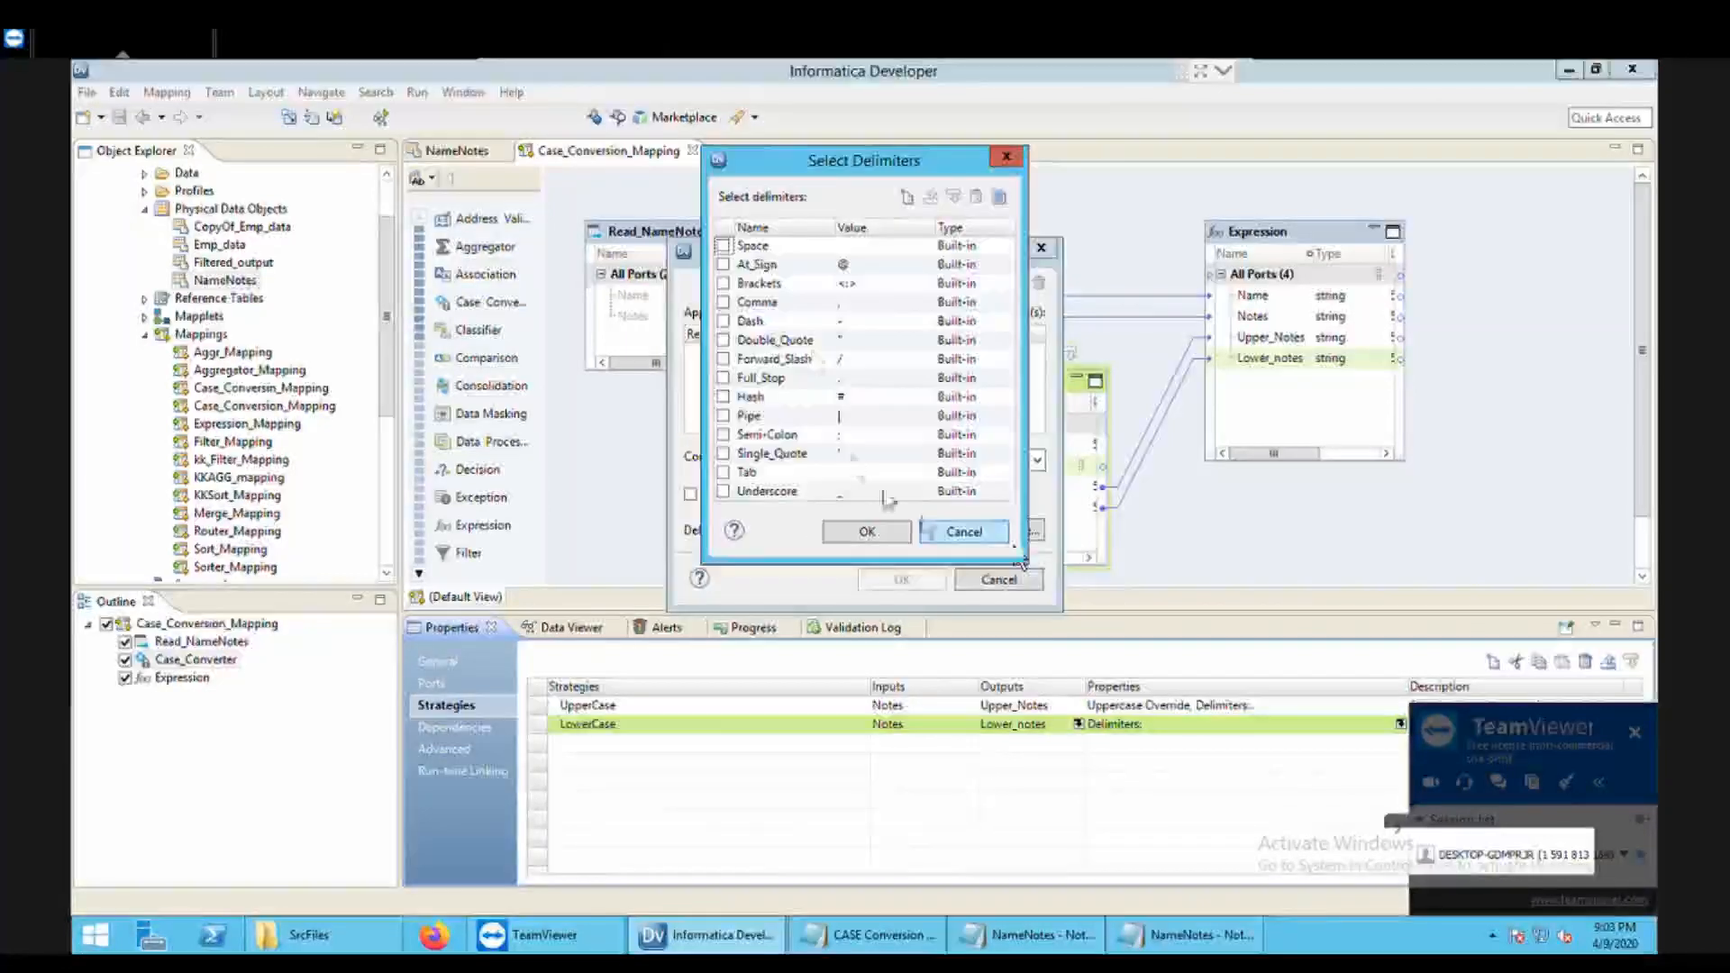
{"action": "left_click", "coordinate": [723, 245]}
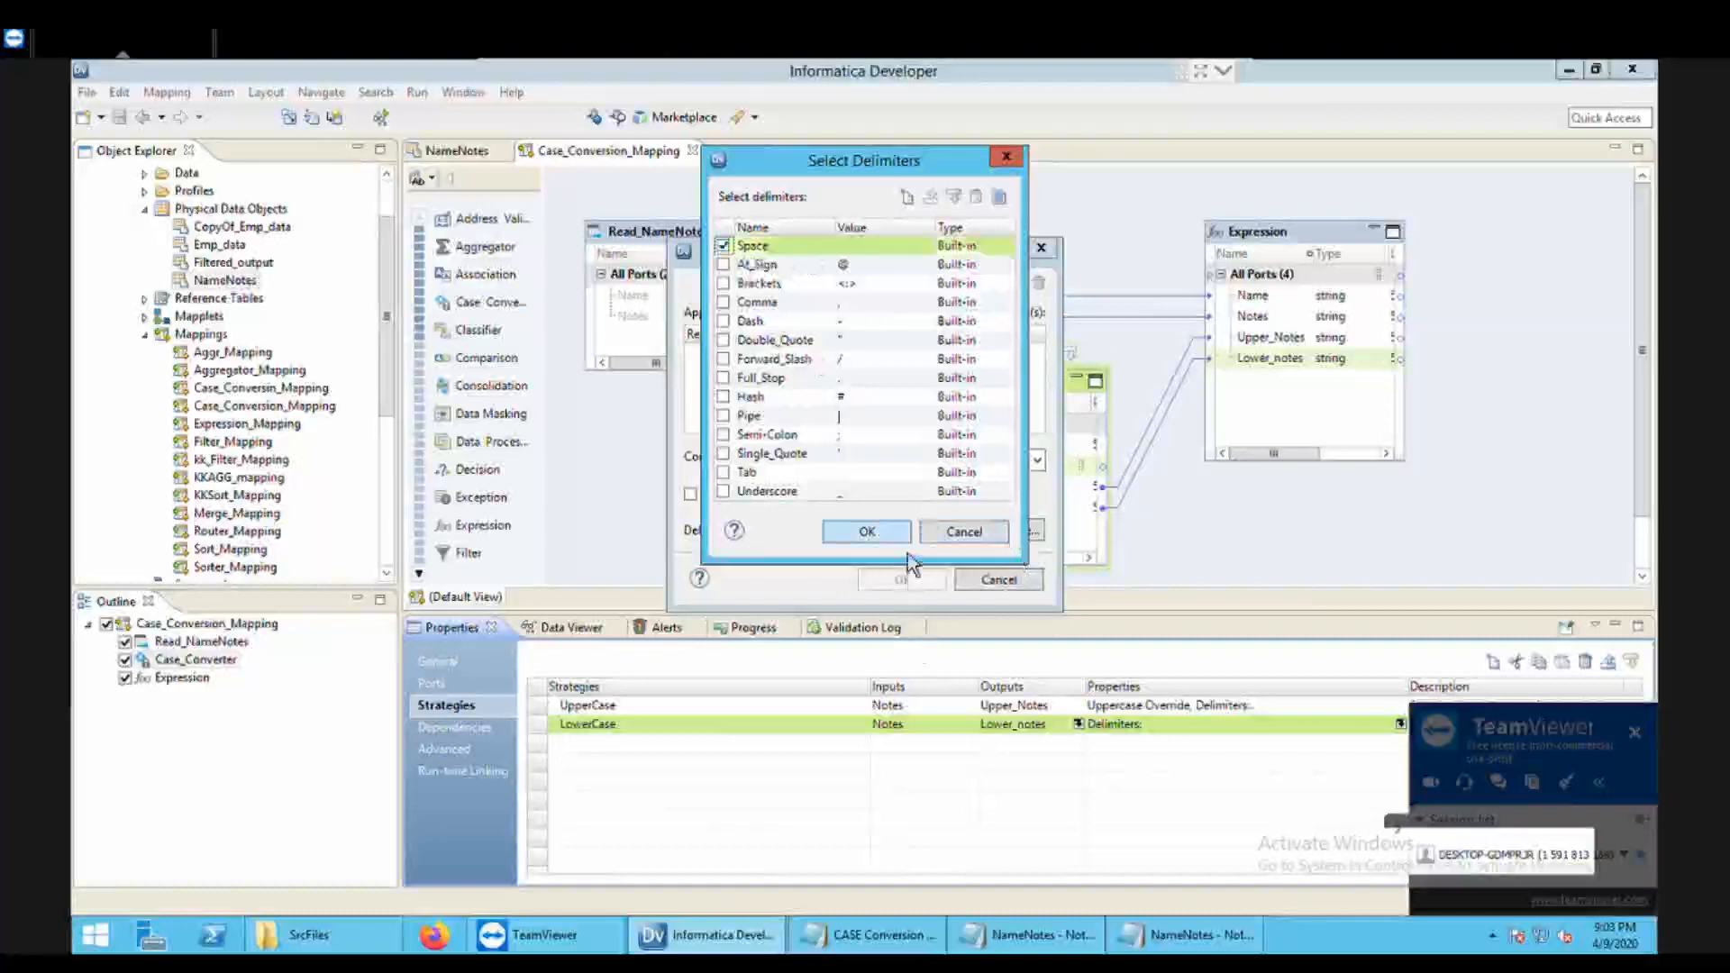
{"action": "left_click", "coordinate": [867, 532]}
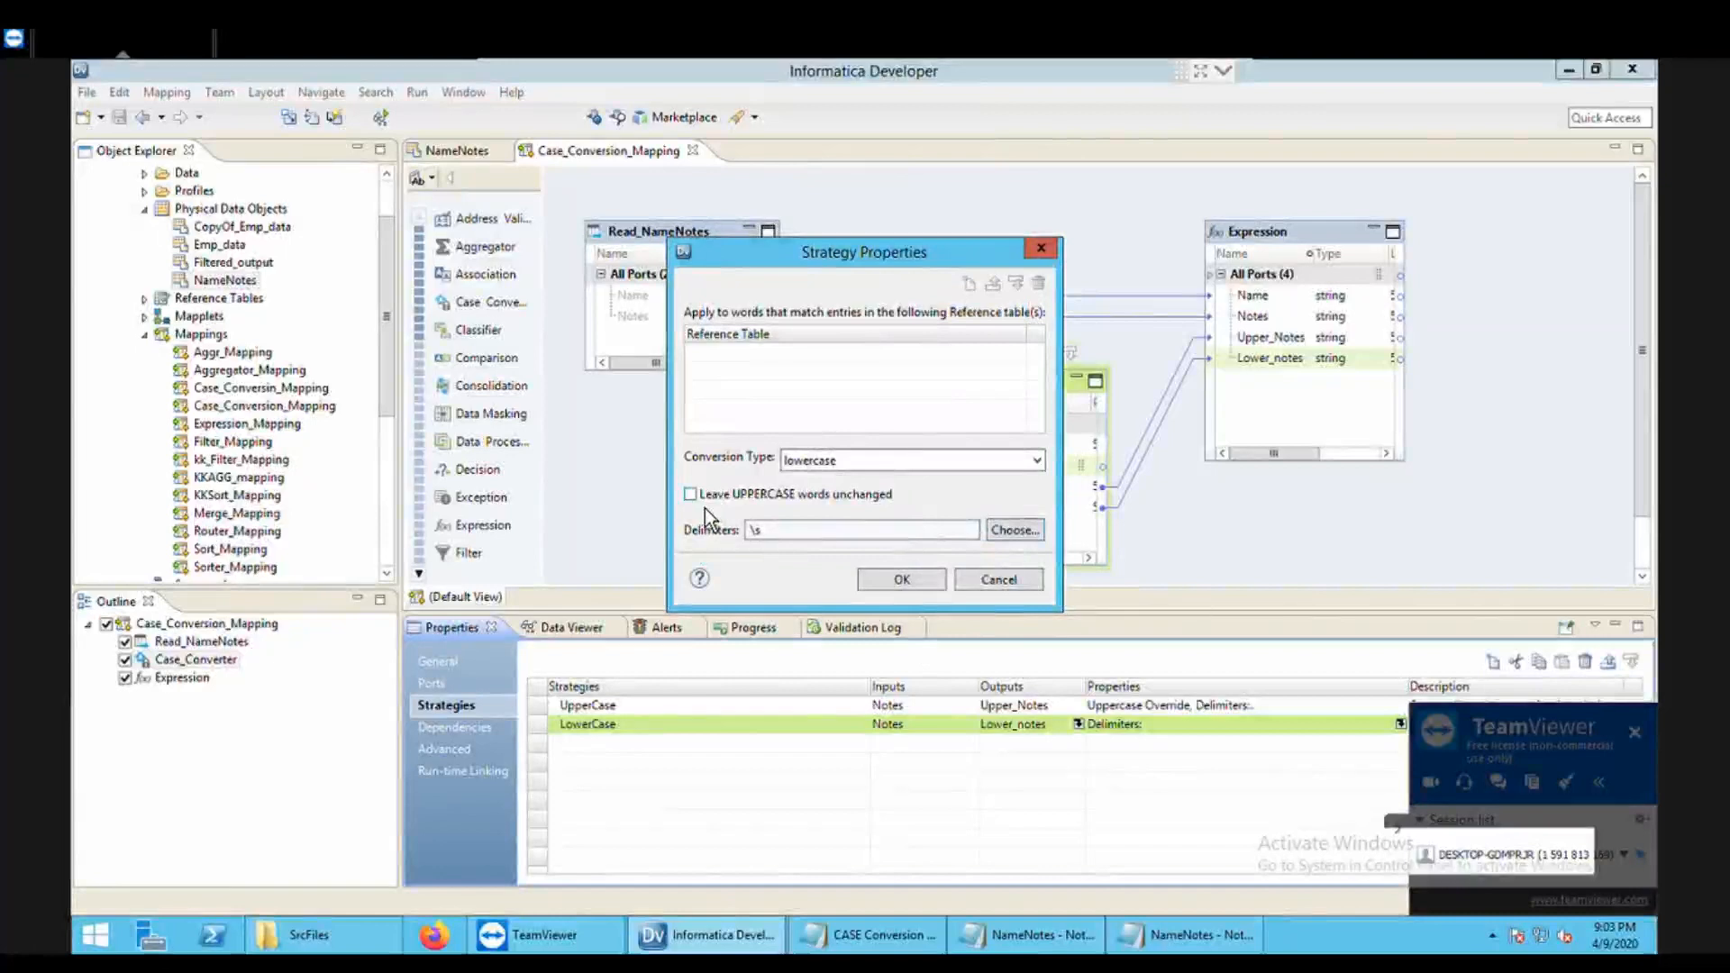
{"action": "left_click", "coordinate": [691, 495]}
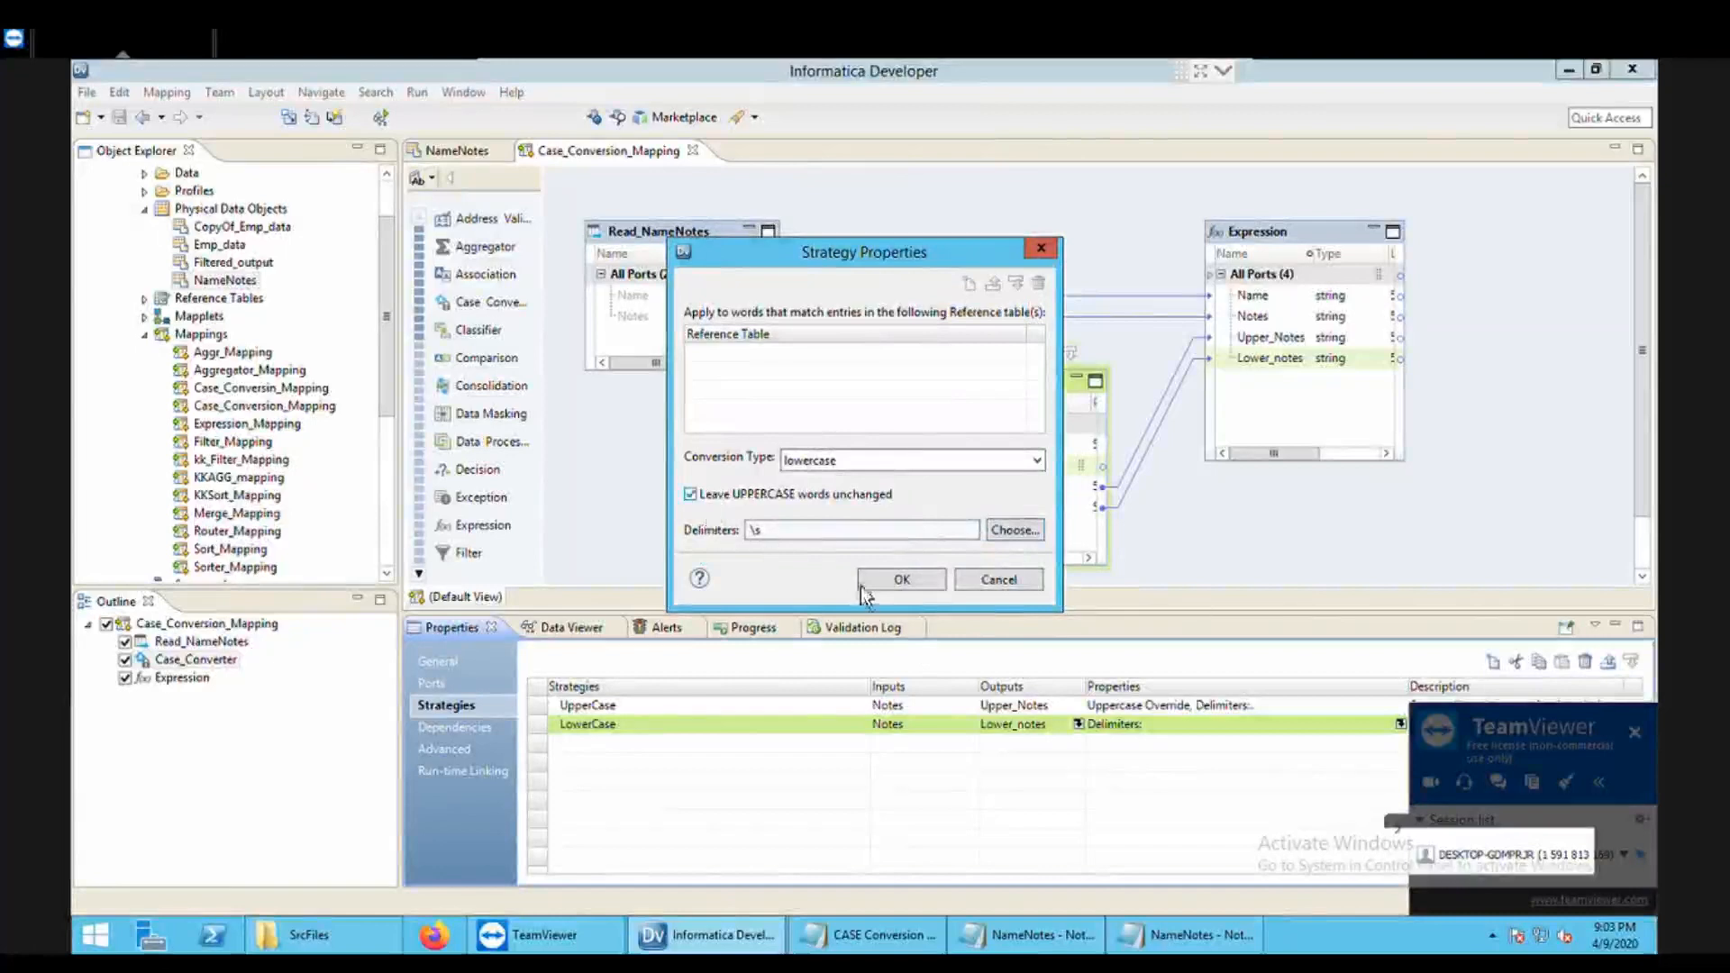
{"action": "left_click", "coordinate": [912, 584]}
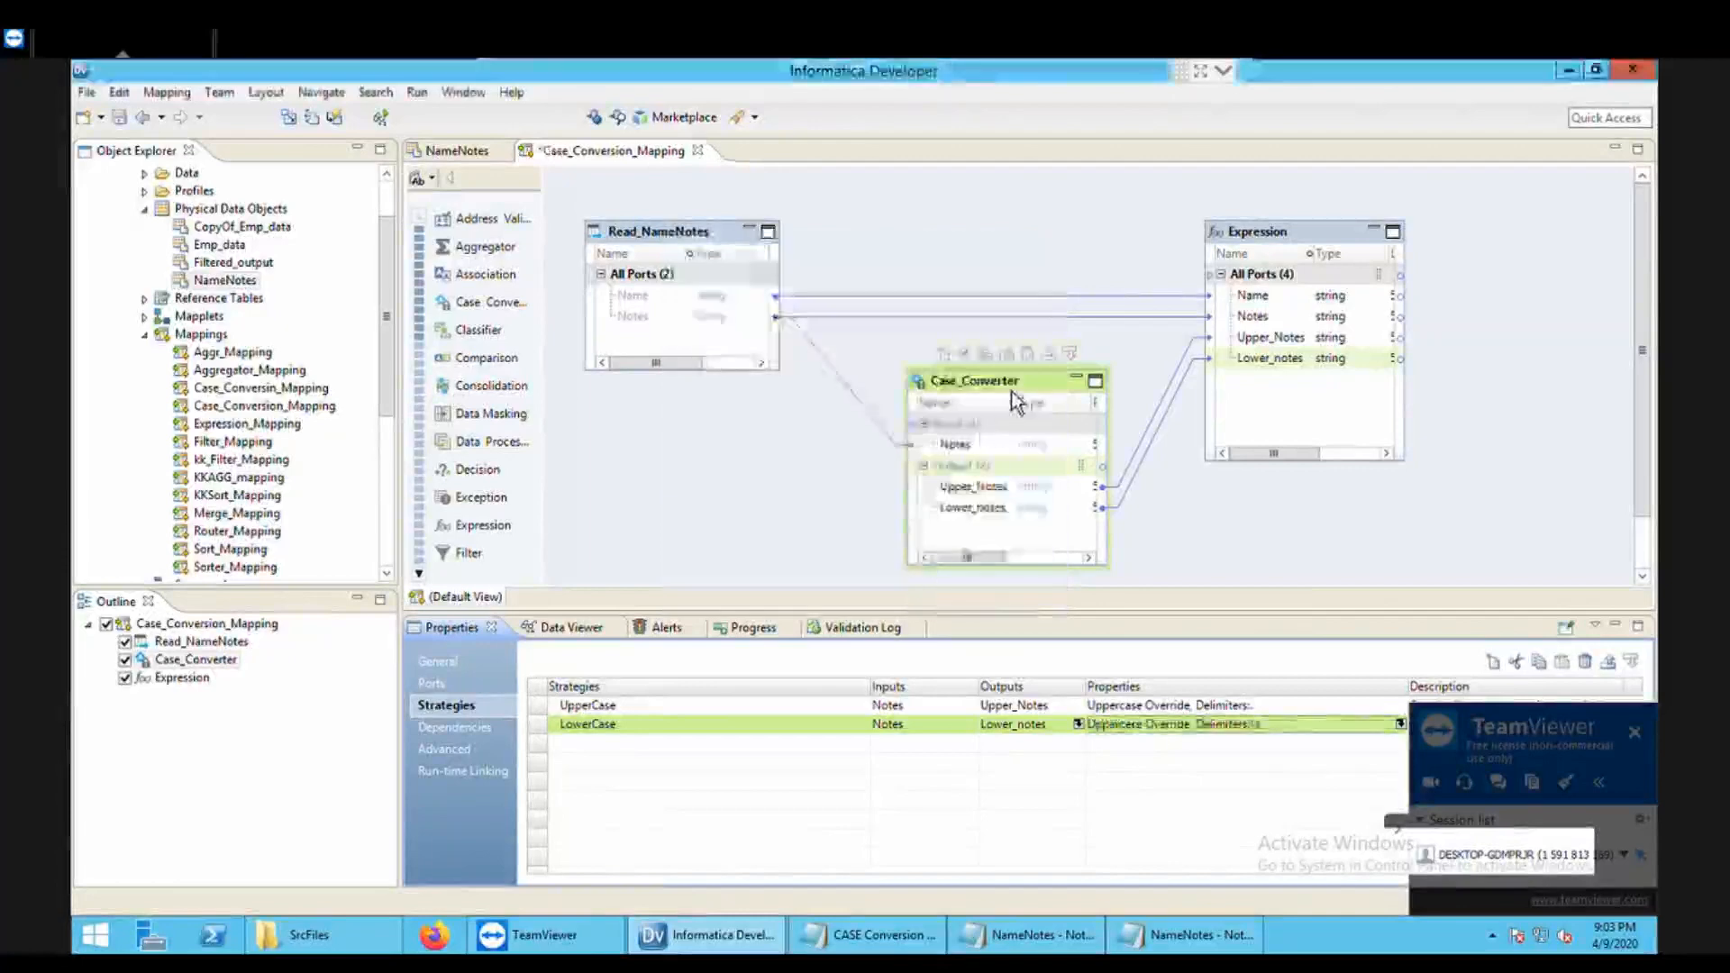
Step: Save the mapping with the edited LowerCase strategy and run the data viewer on Expression
{"action": "key", "text": "ctrl+s"}
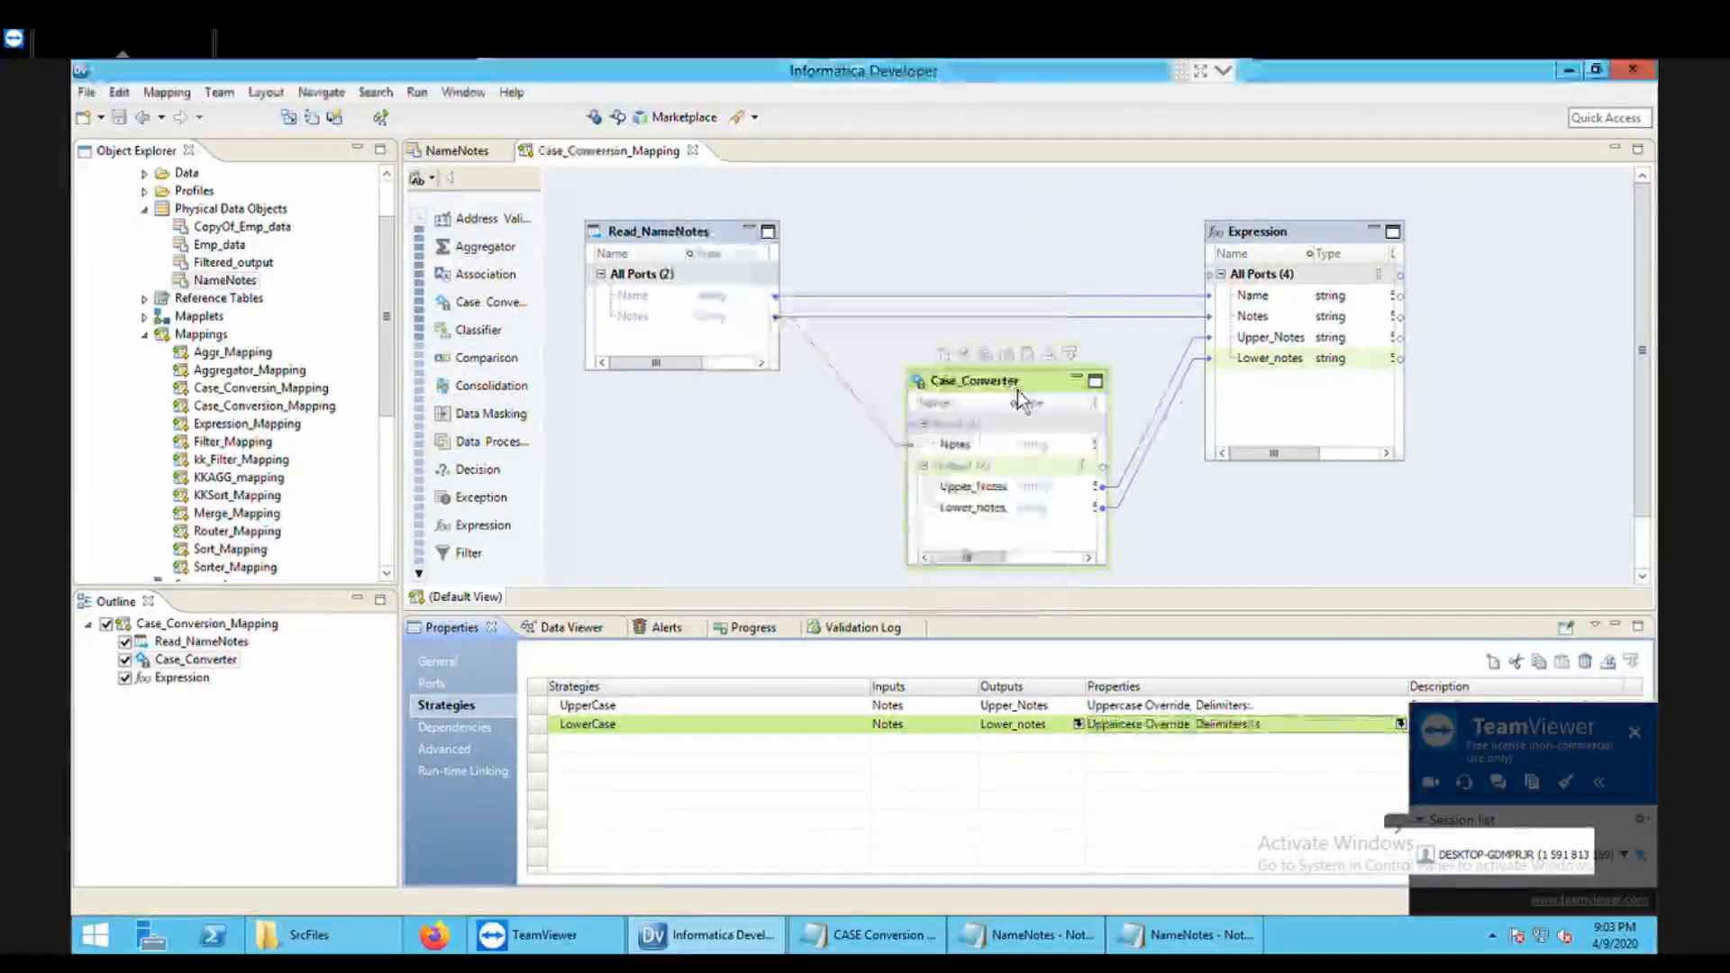
{"action": "right_click", "coordinate": [1297, 257]}
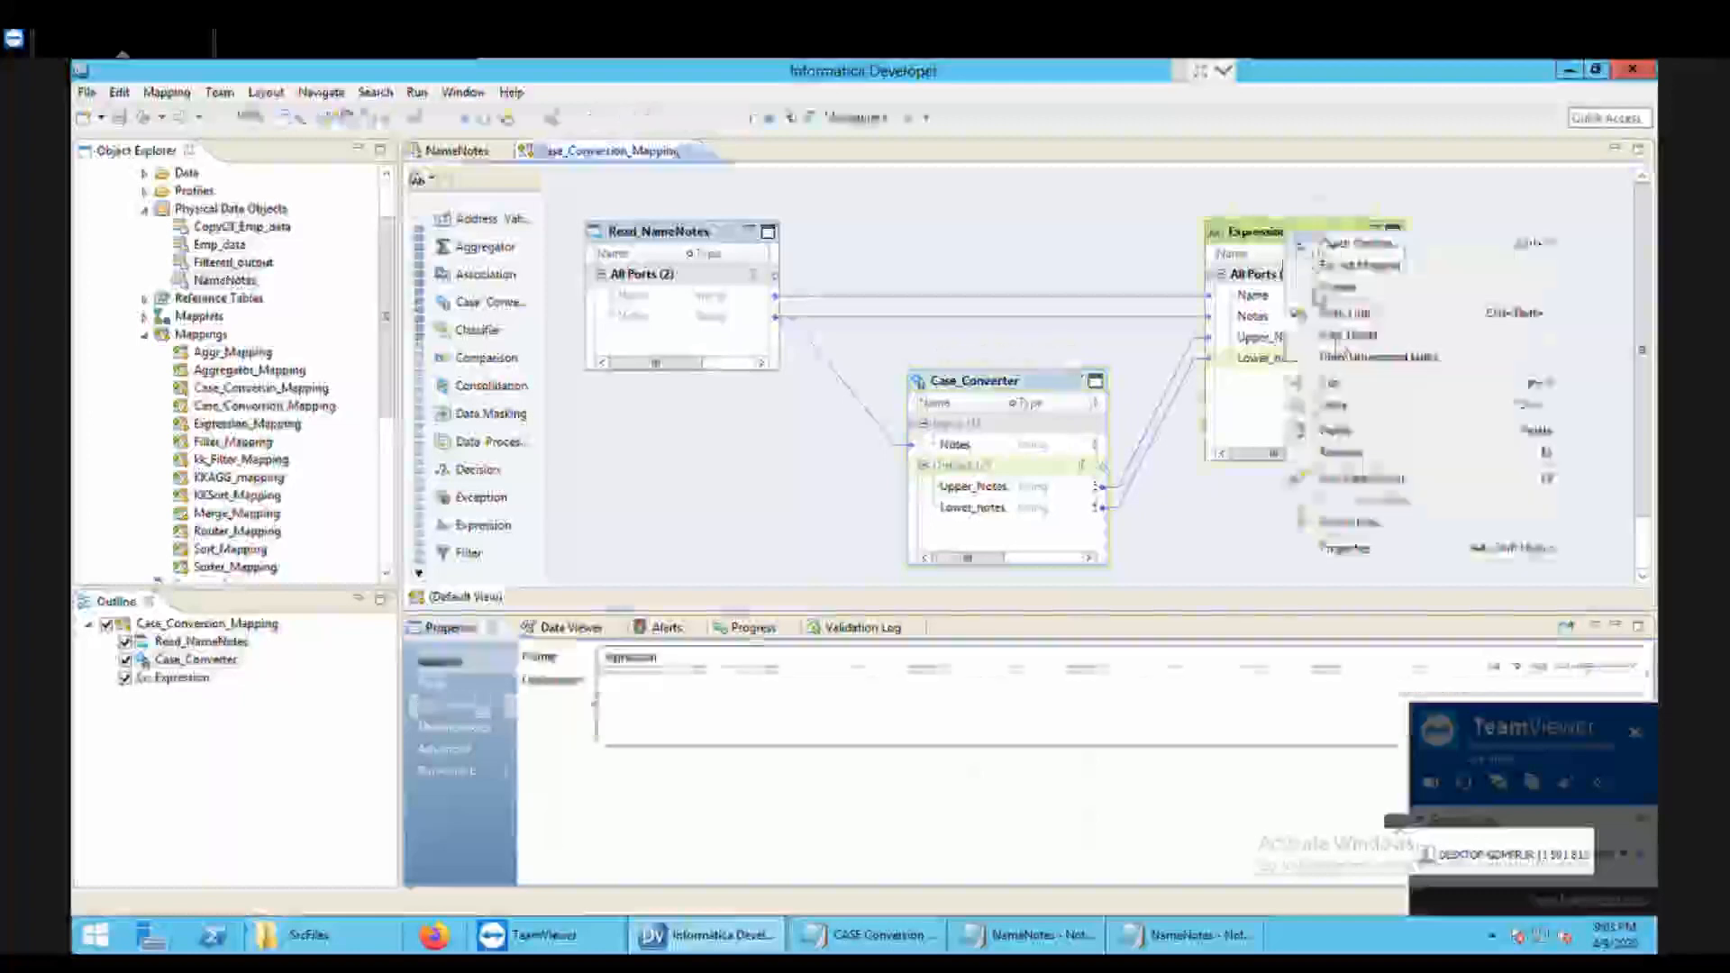
{"action": "left_click", "coordinate": [1379, 480]}
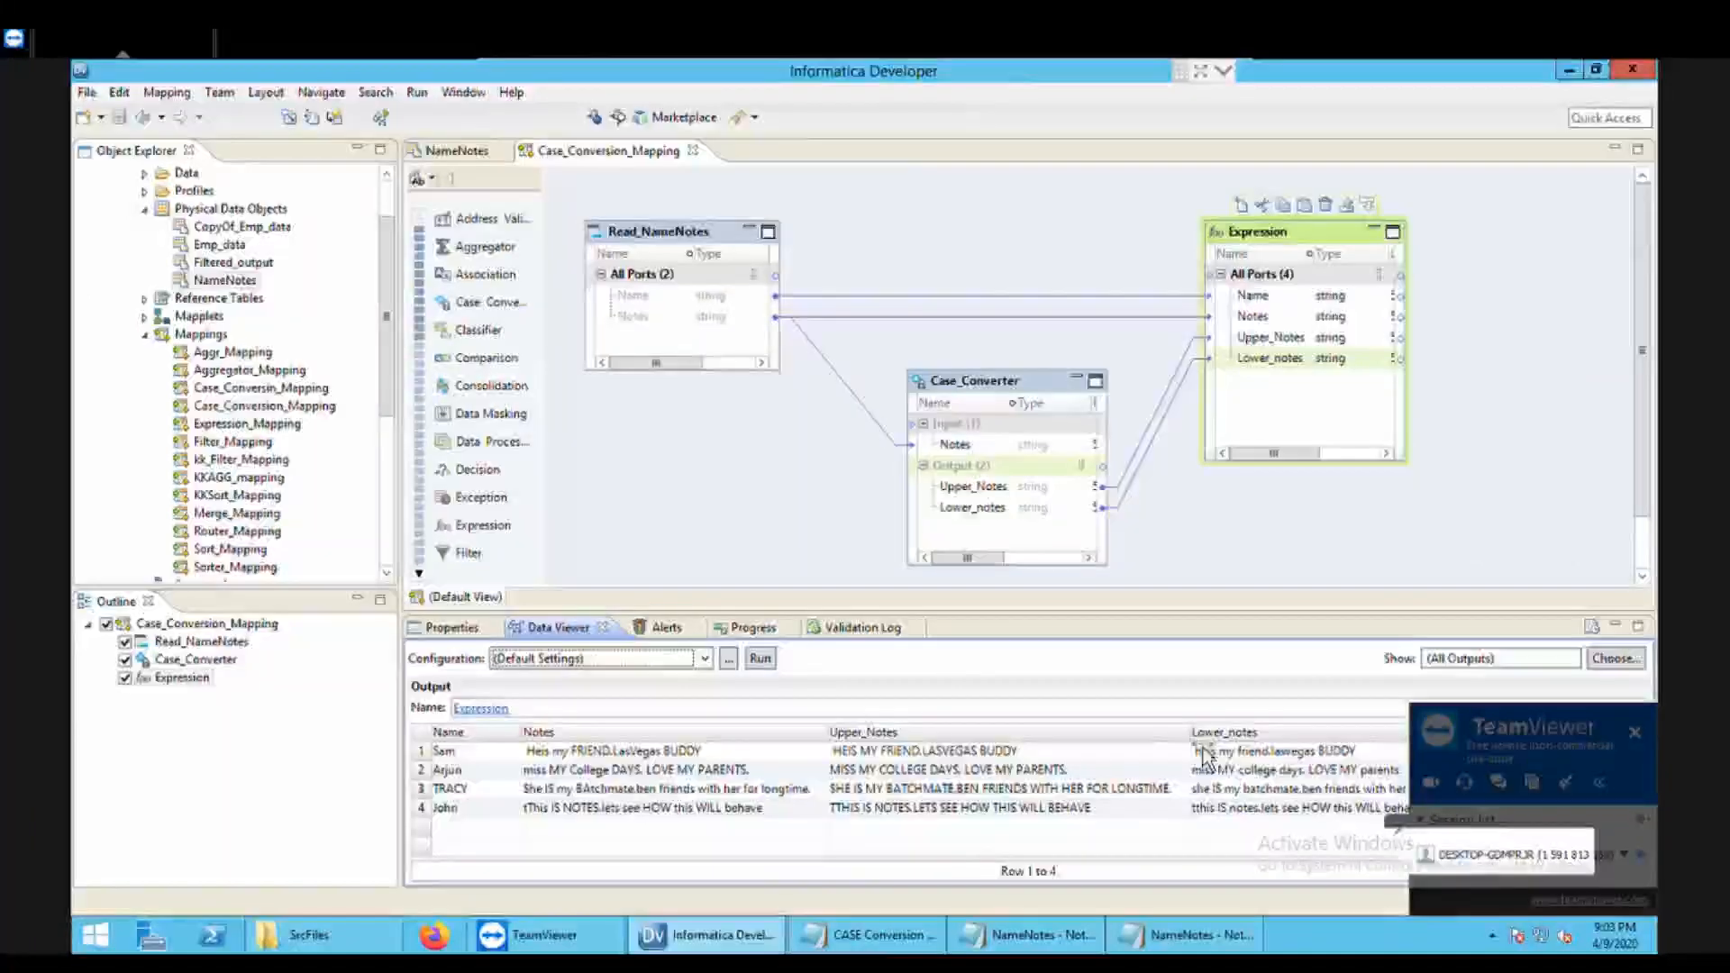
Step: Narrow the Upper_Notes column to compare the second row's Notes and Lower_notes text, and consult the CASE Conversion notes in Notepad
{"action": "left_click_drag", "start_coordinate": [1203, 744], "coordinate": [1091, 746]}
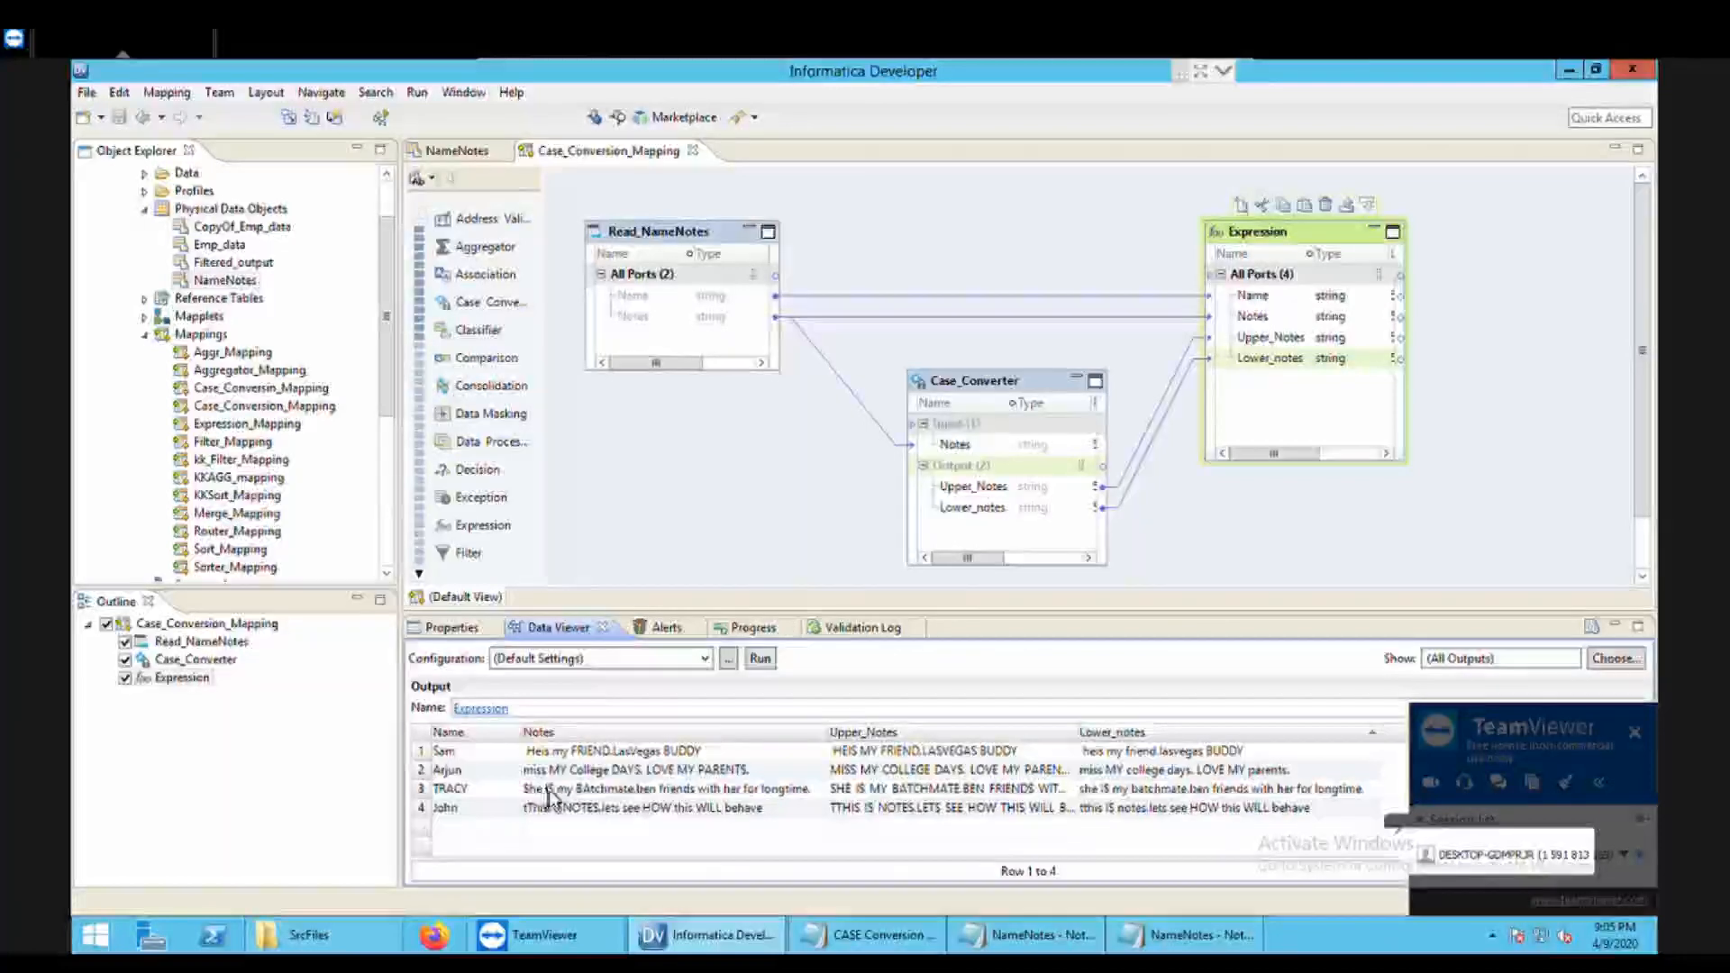
{"action": "left_click", "coordinate": [1096, 774]}
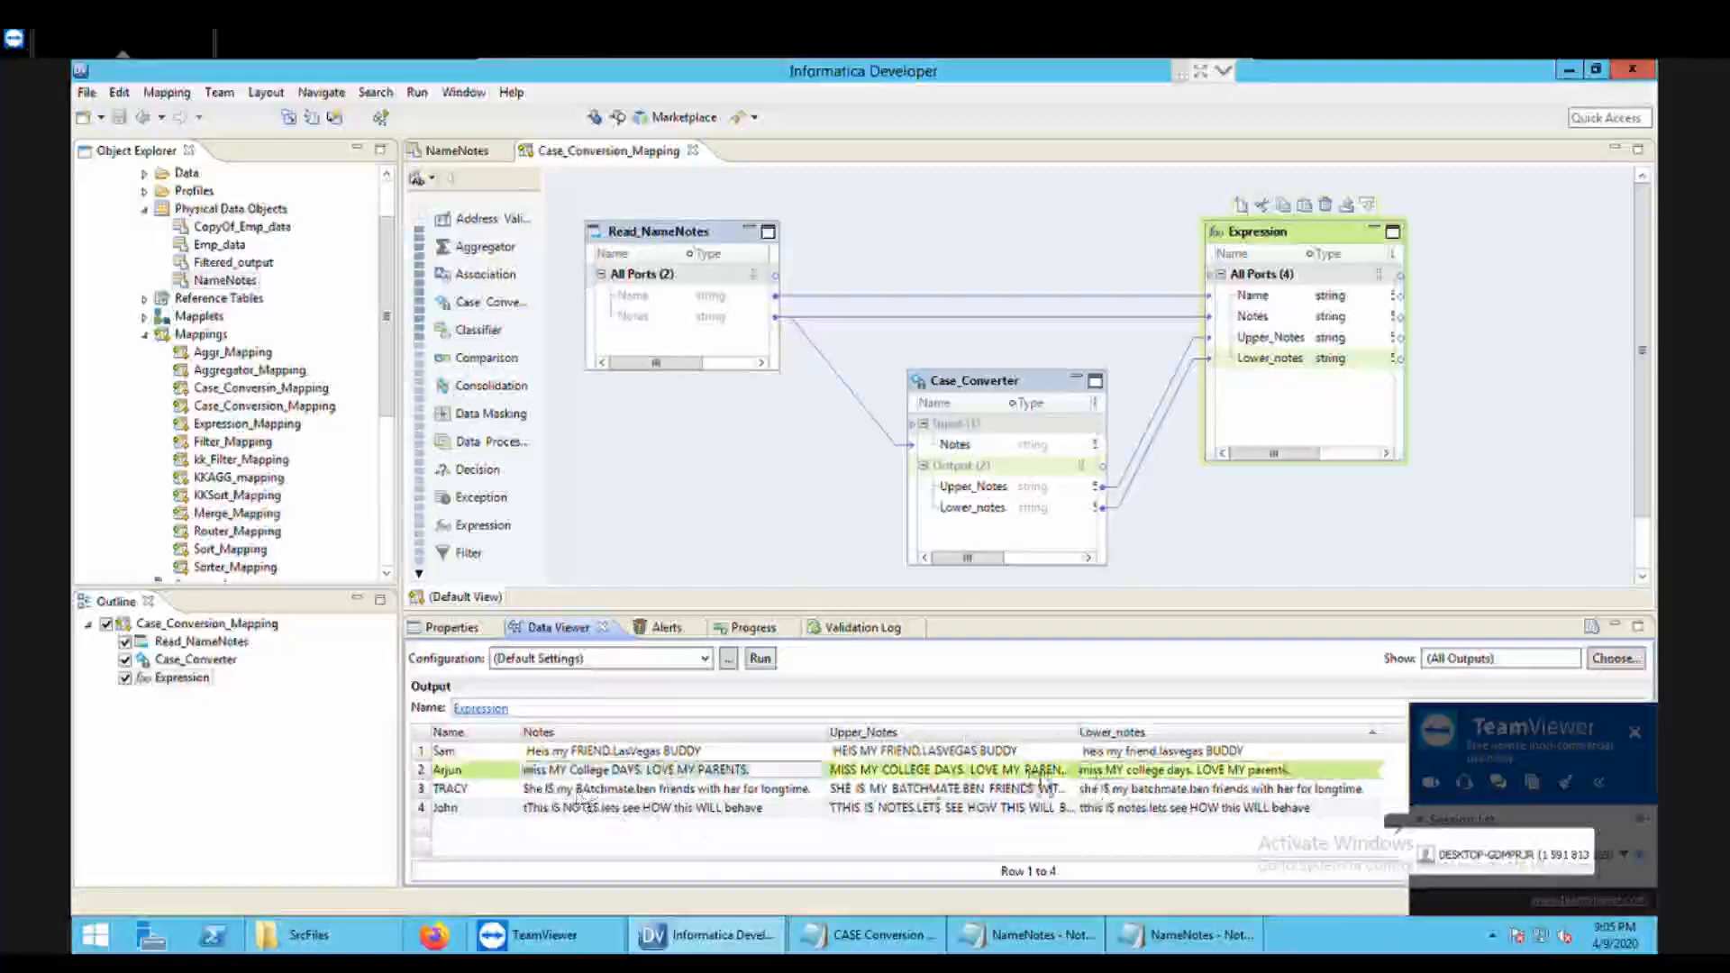
{"action": "left_click", "coordinate": [1092, 774]}
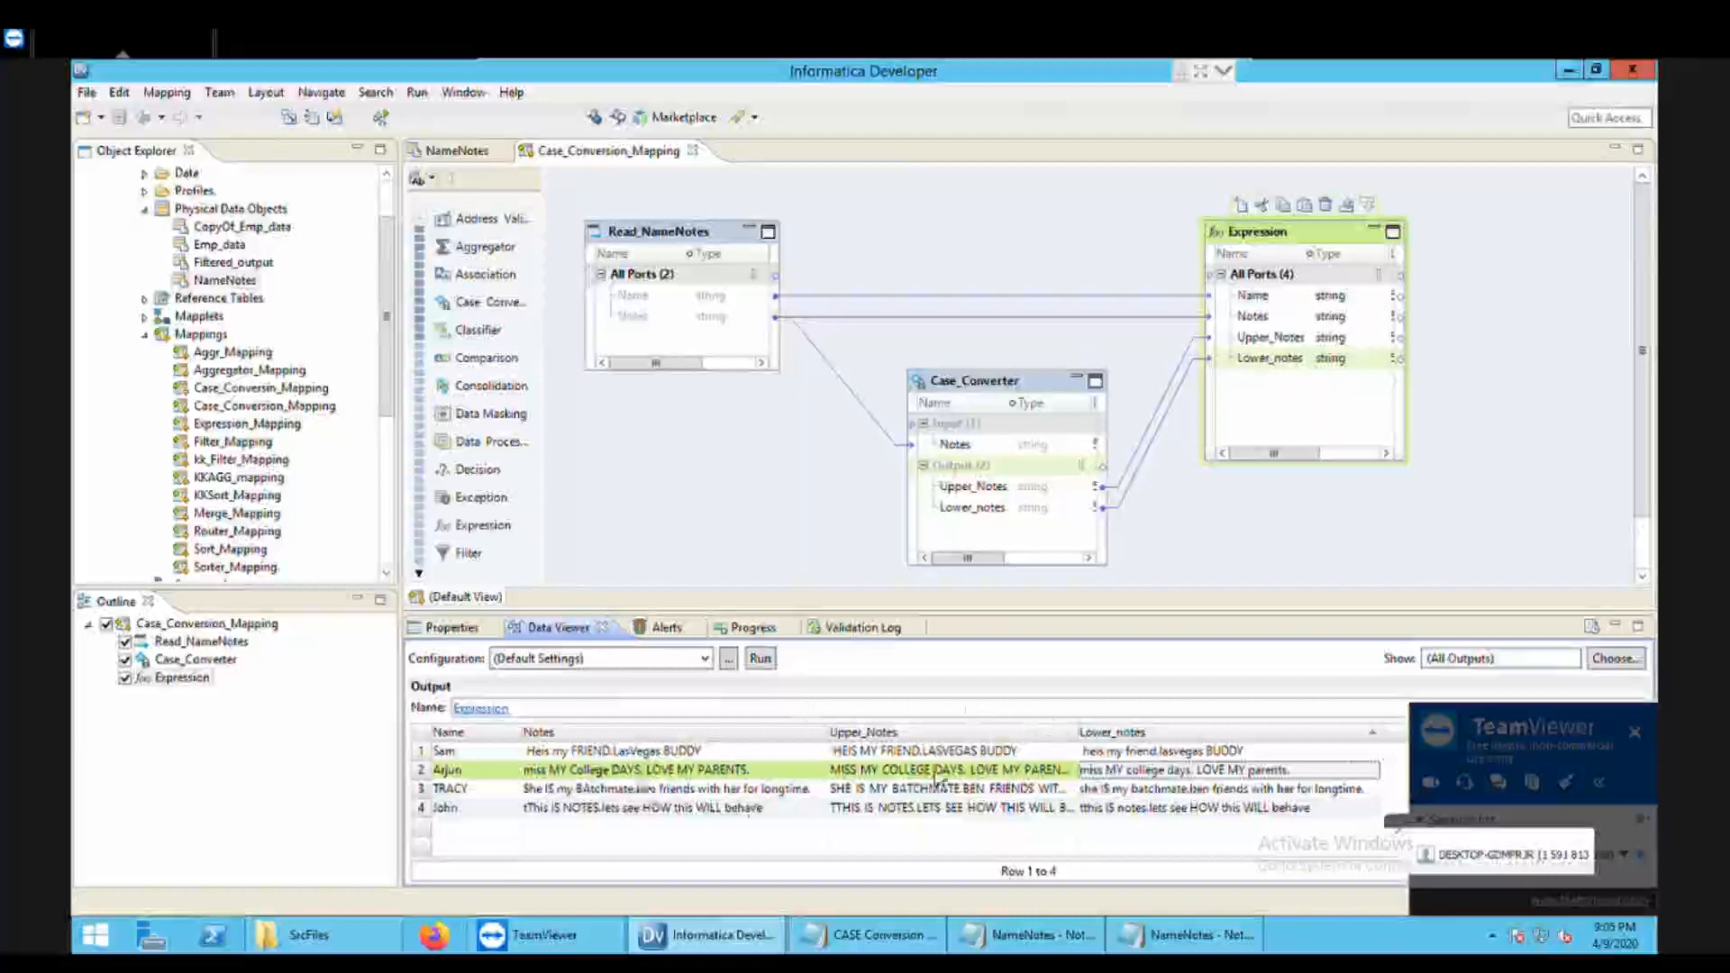
{"action": "left_click", "coordinate": [660, 772]}
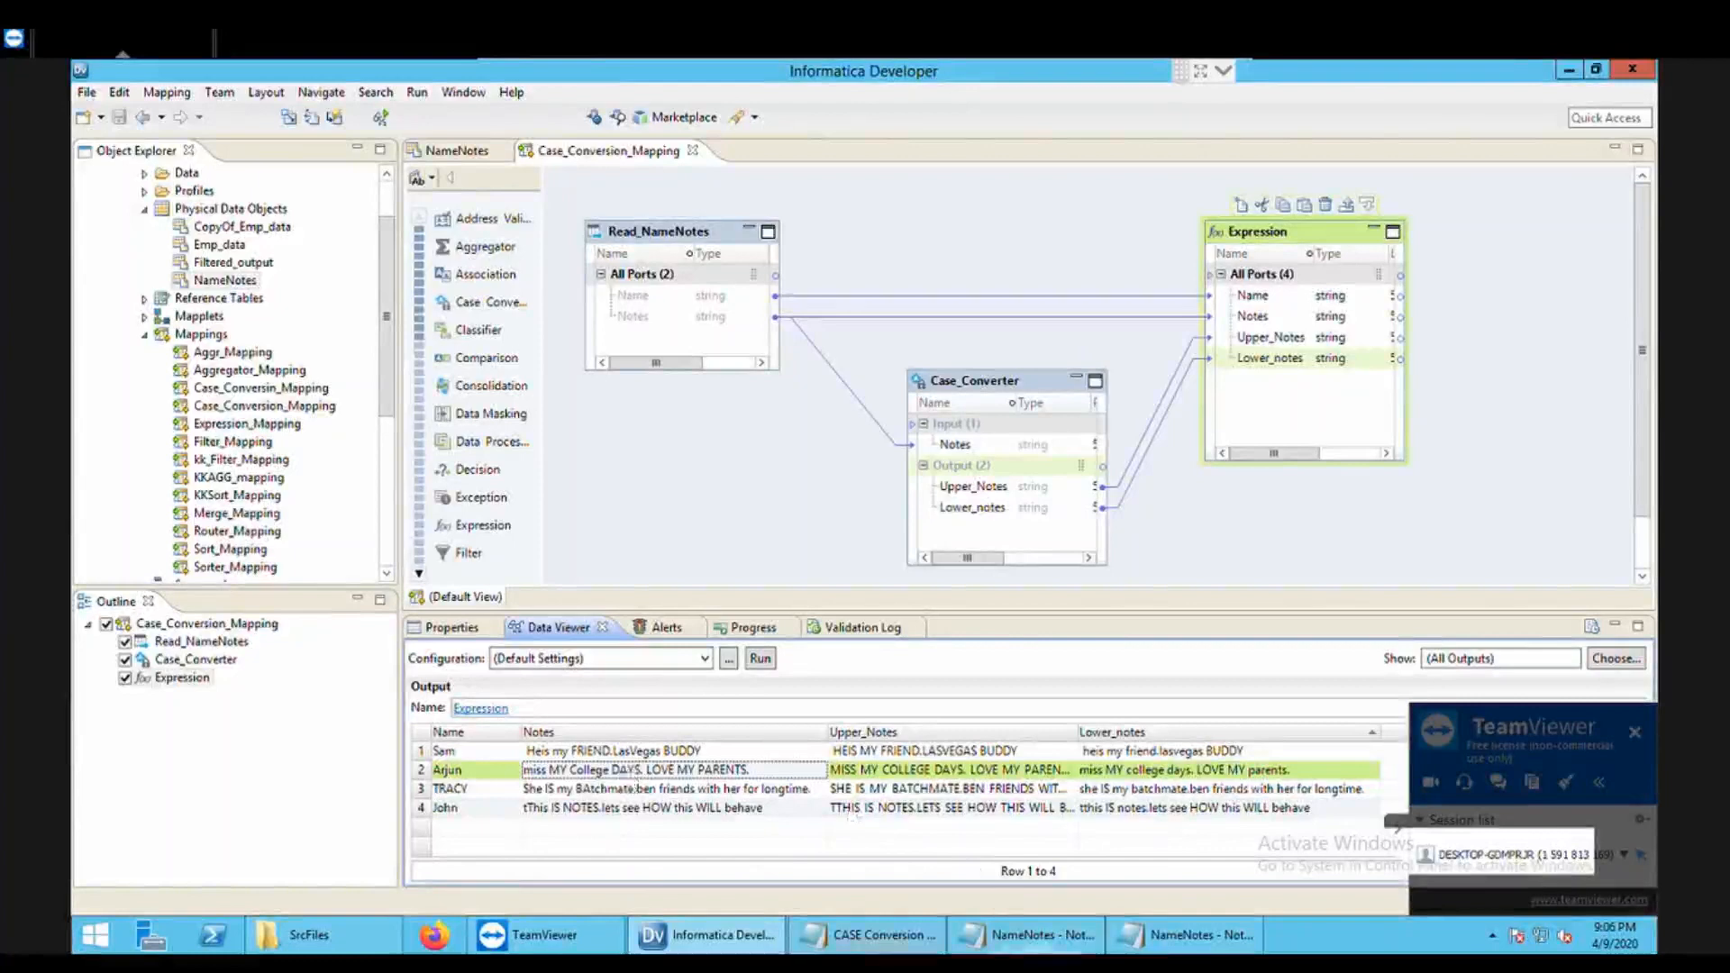
{"action": "left_click", "coordinate": [867, 934]}
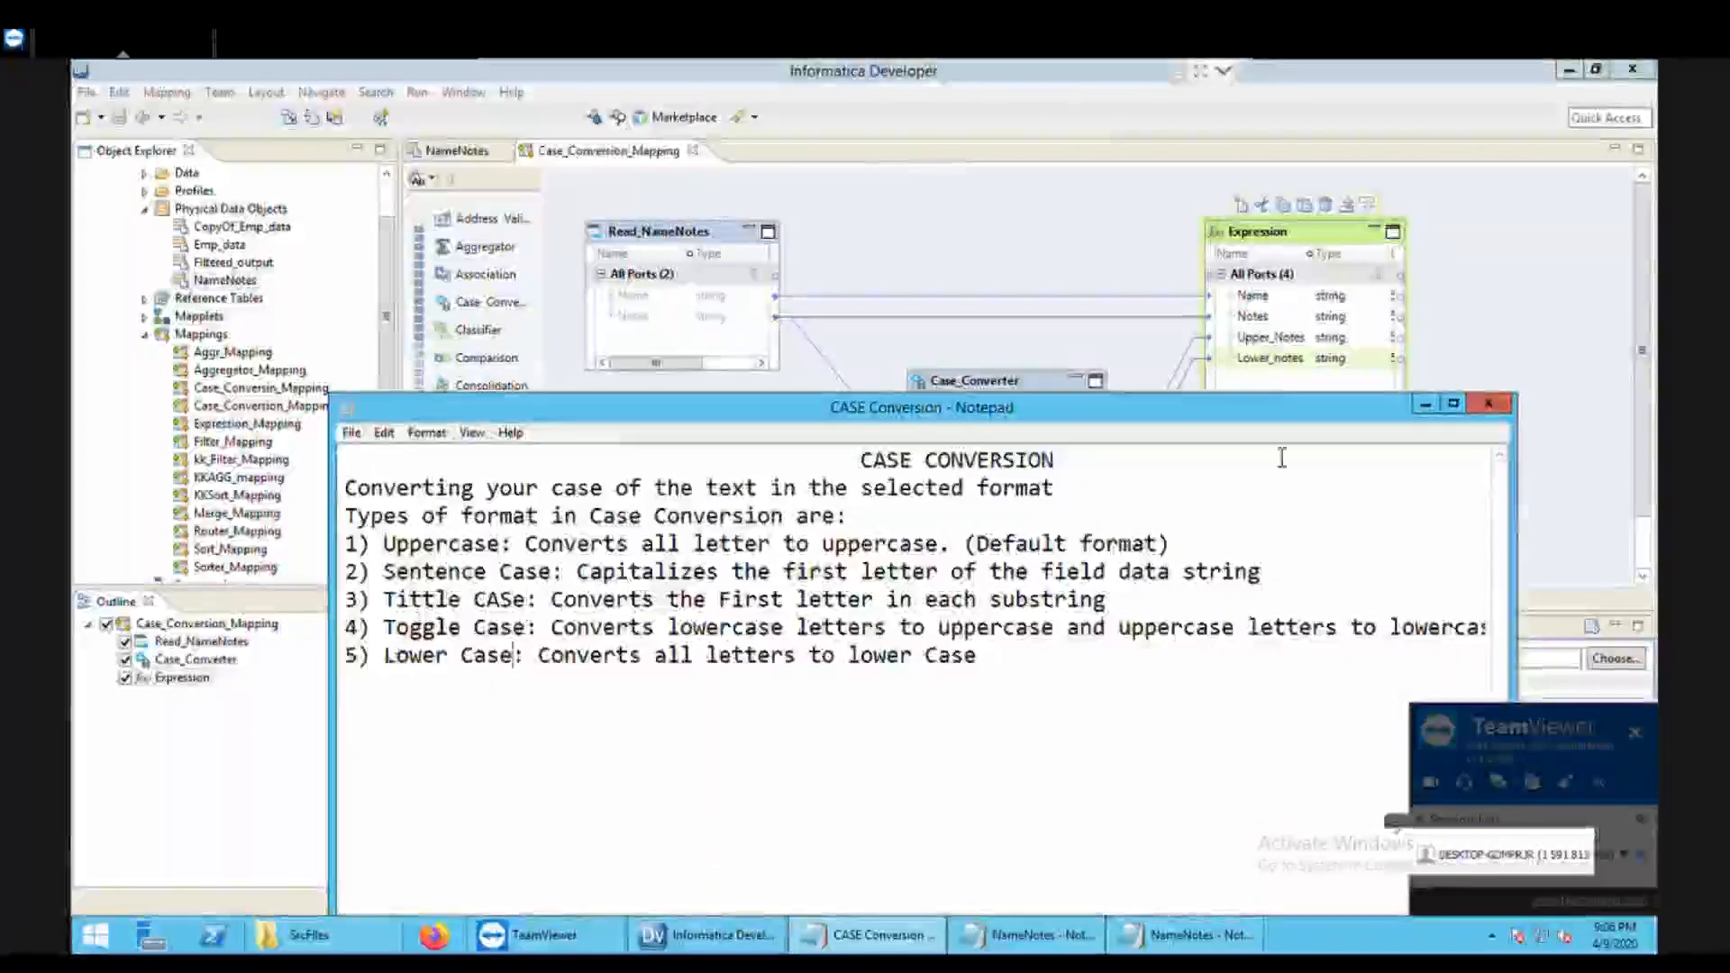
{"action": "left_click", "coordinate": [1427, 406]}
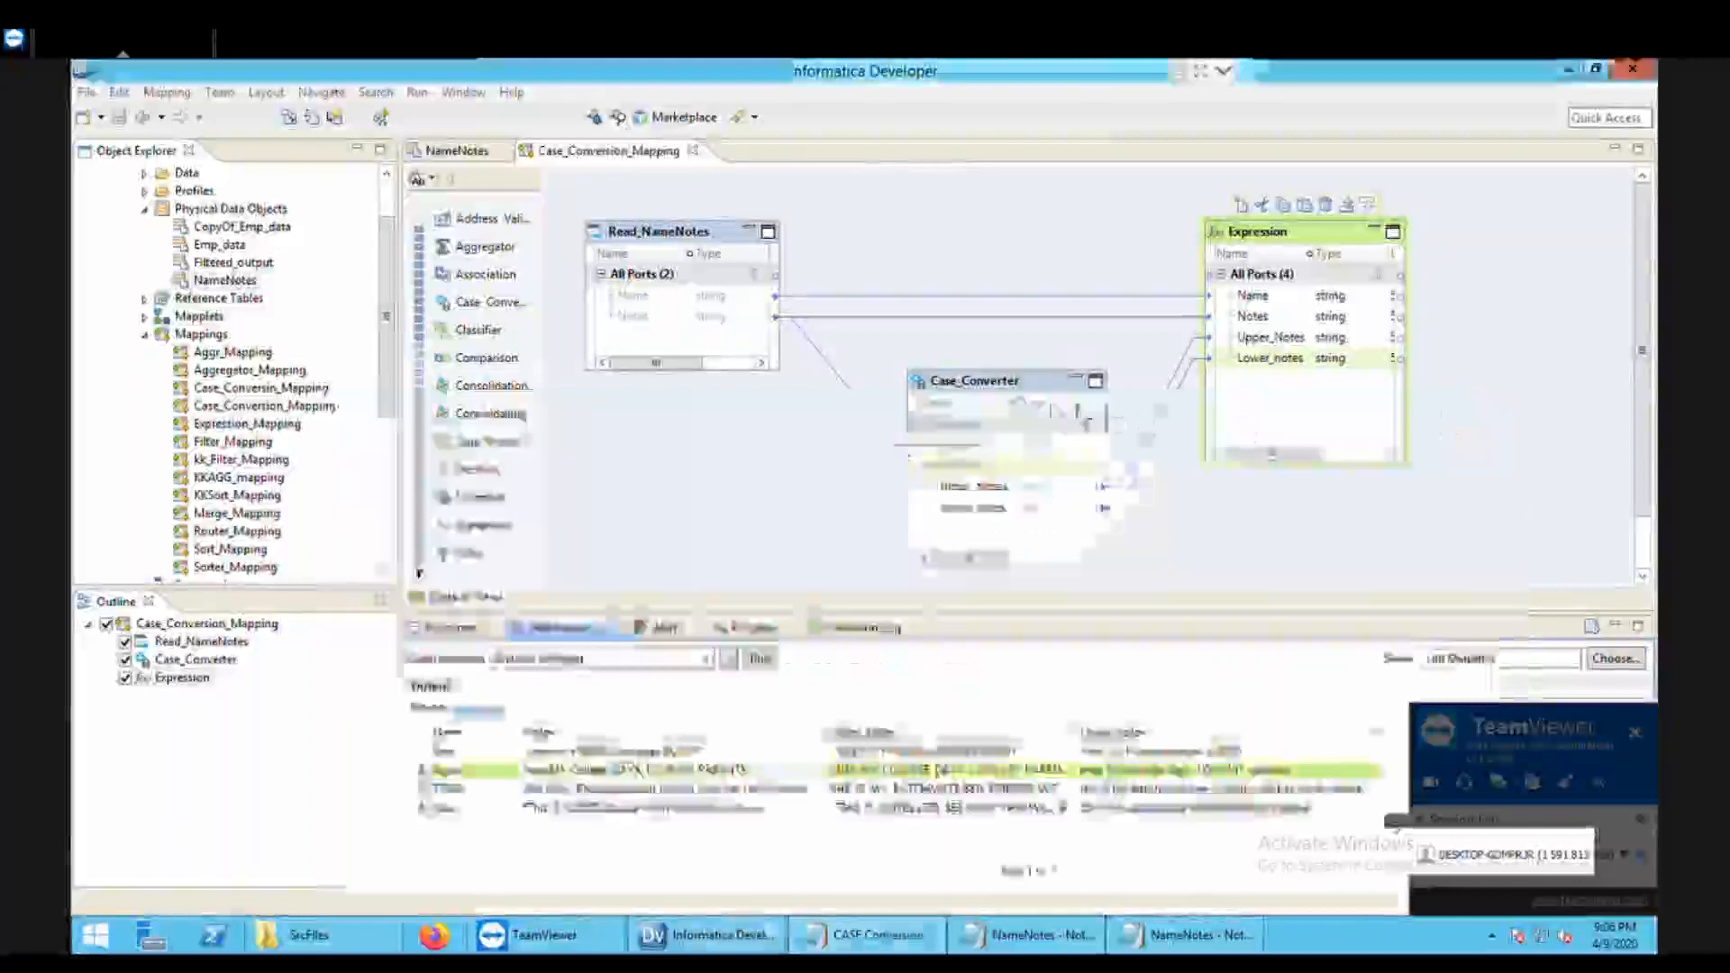
Step: Start a new strategy for Case_Converter and name it ToggleCase
{"action": "left_click", "coordinate": [1019, 404]}
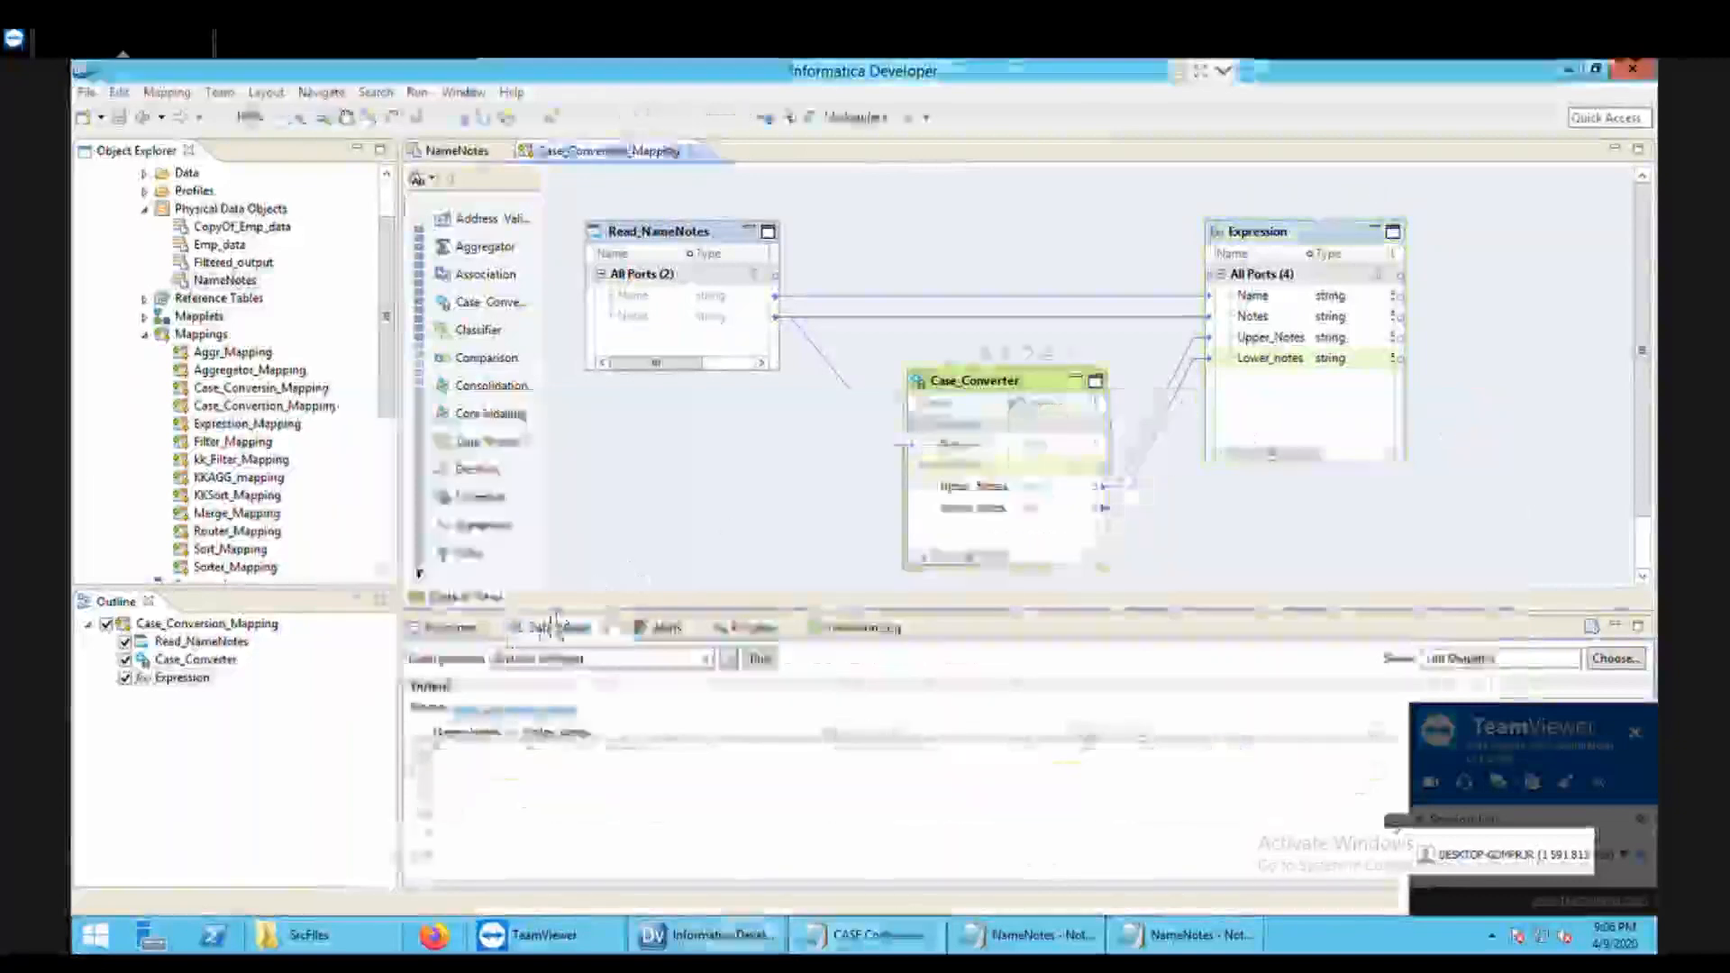
{"action": "left_click", "coordinate": [451, 627]}
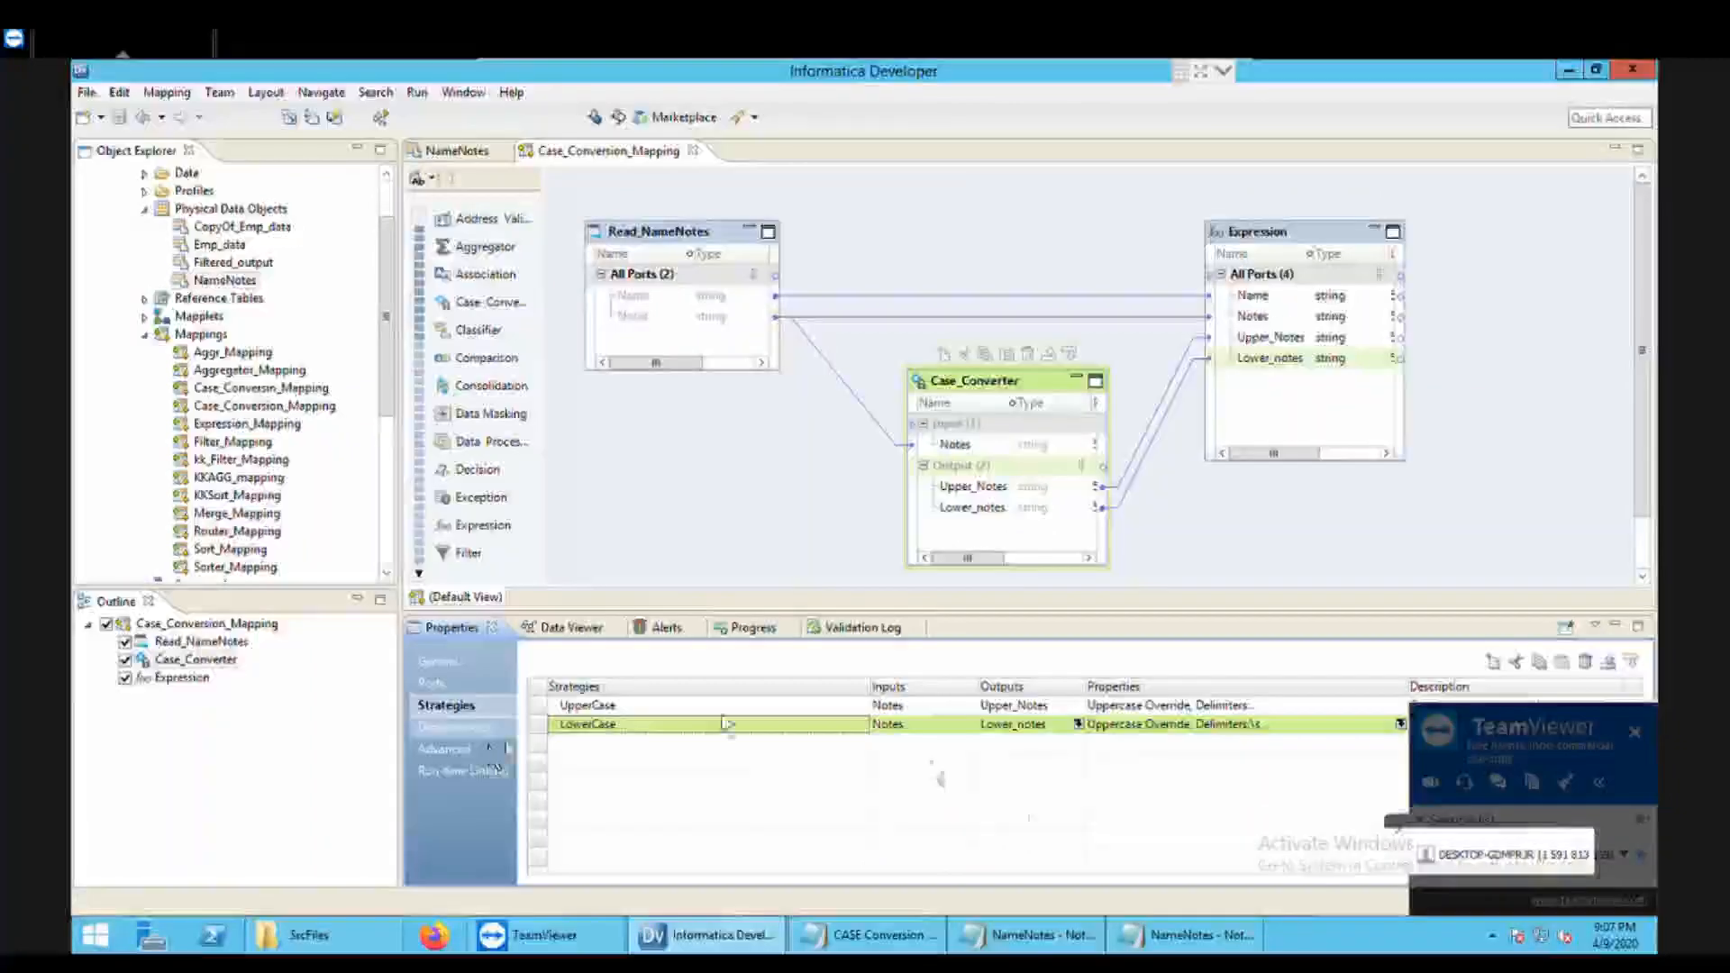
{"action": "left_click", "coordinate": [1496, 664]}
{"action": "key", "text": "BackSpace"}
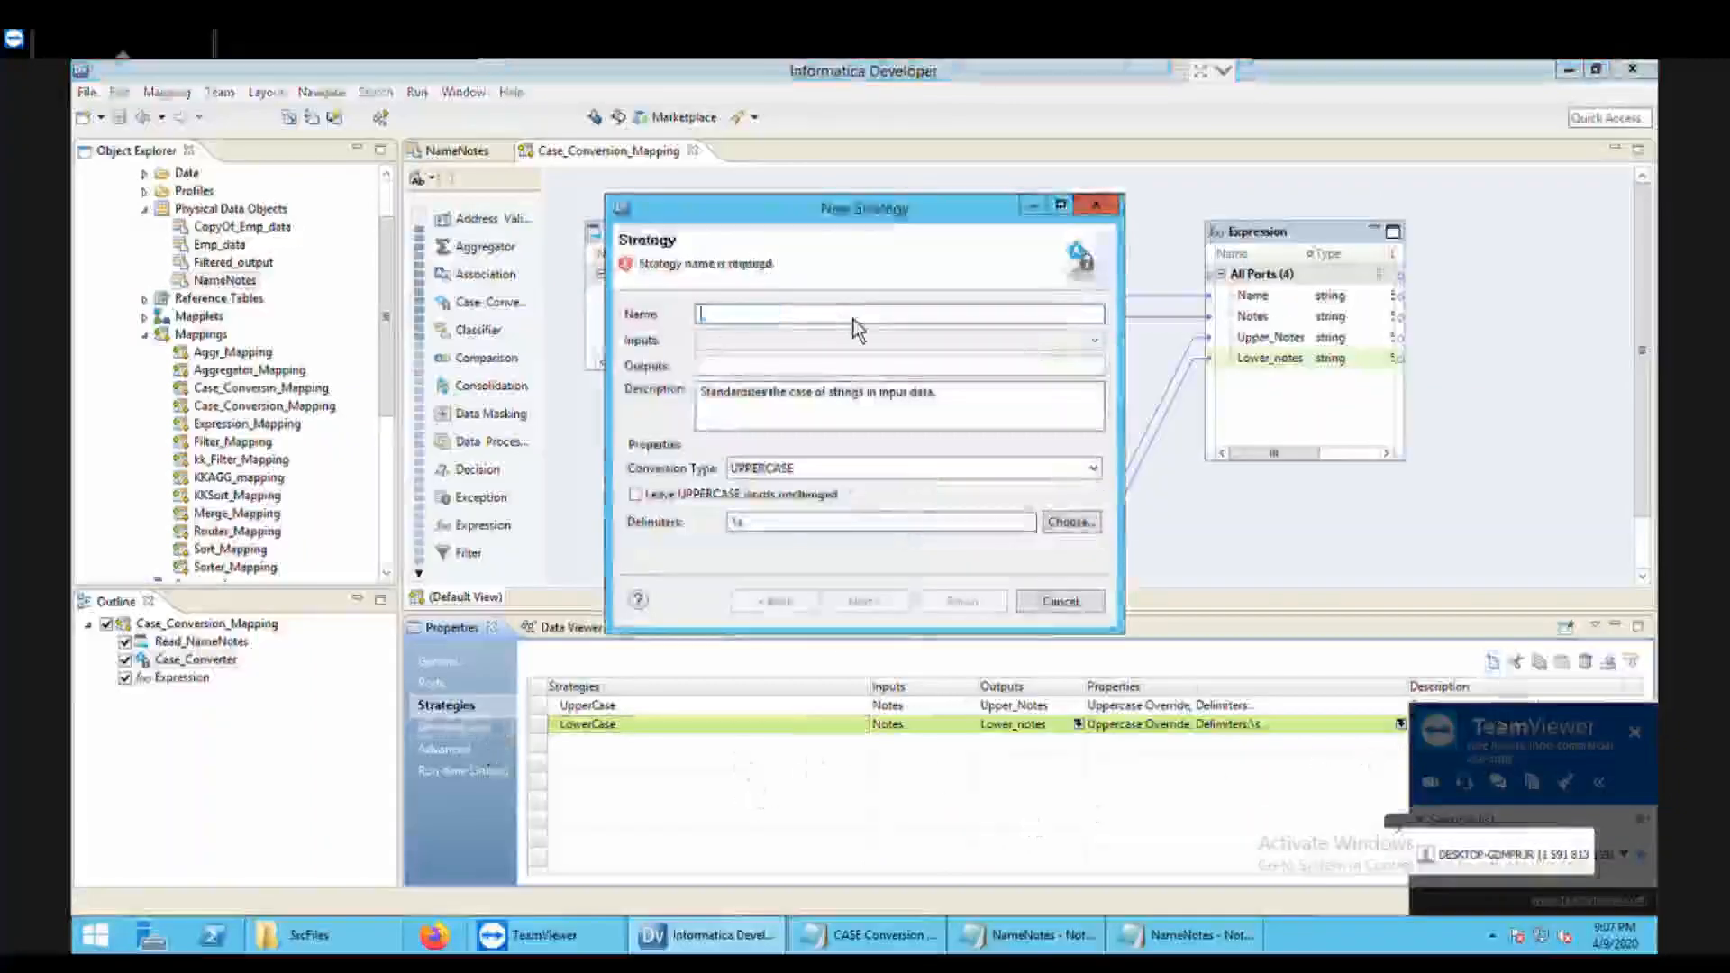
{"action": "type", "text": "Ye"}
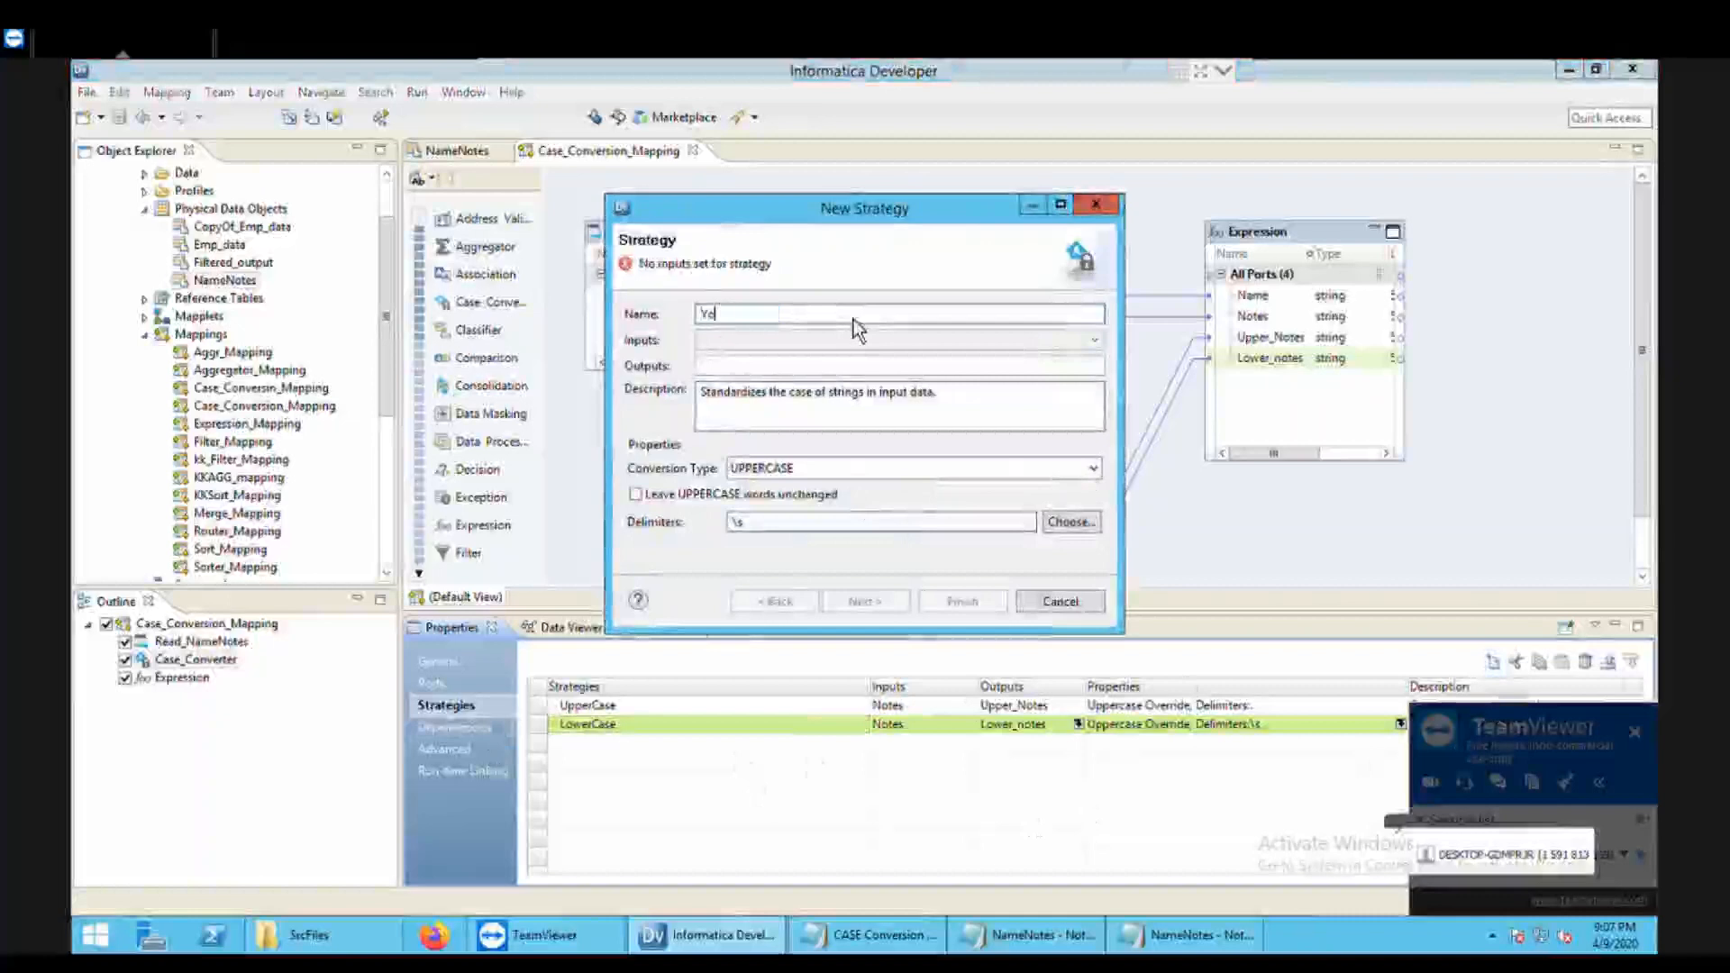
{"action": "type", "text": "ggle"}
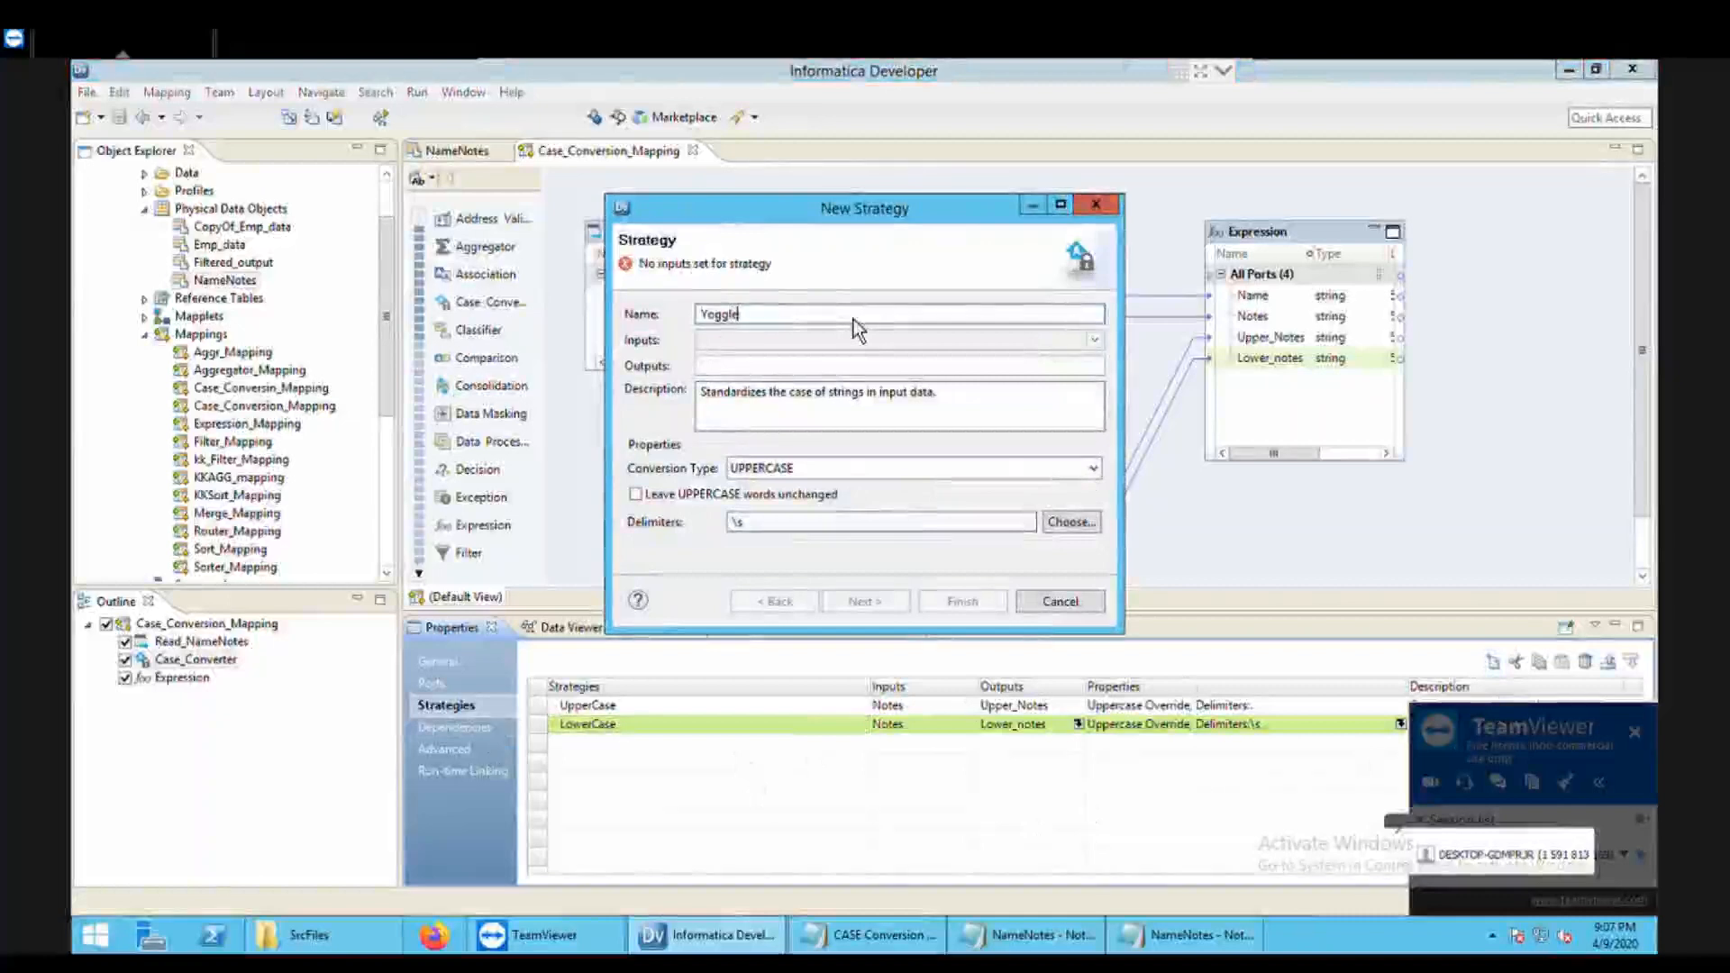
{"action": "type", "text": "C"}
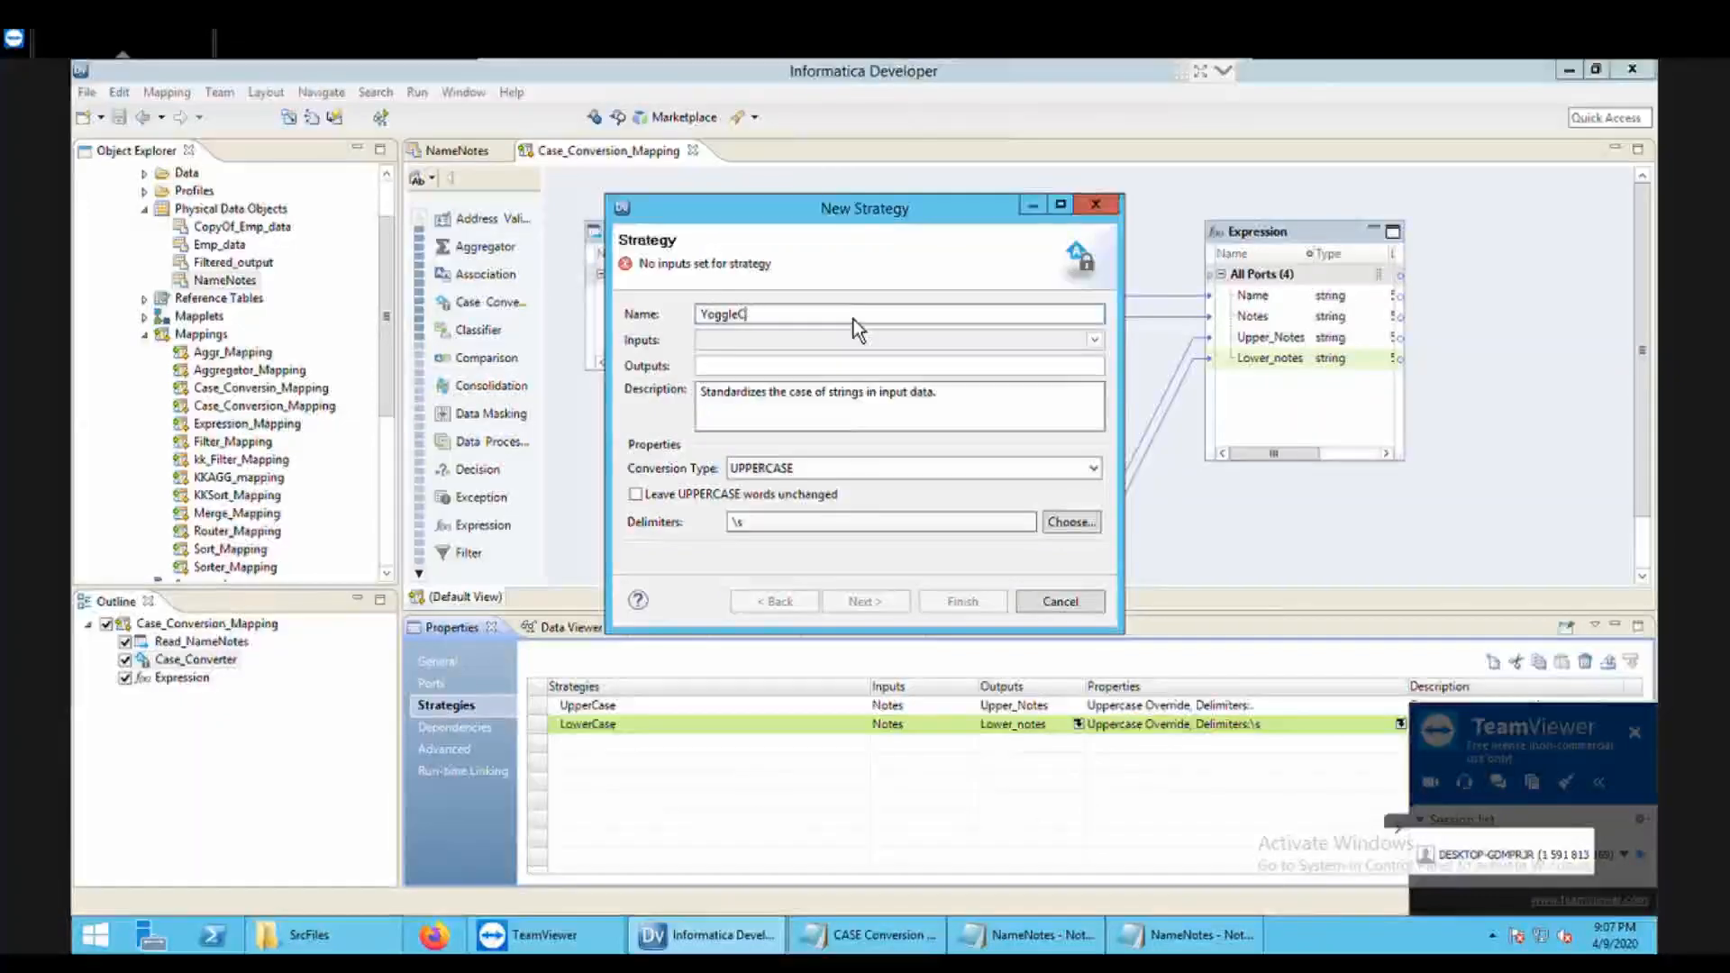
{"action": "key", "text": "BackSpace"}
{"action": "key", "text": "BackSpace"}
{"action": "key", "text": "BackSpace"}
{"action": "key", "text": "BackSpace"}
{"action": "key", "text": "BackSpace"}
{"action": "key", "text": "BackSpace"}
{"action": "key", "text": "BackSpace"}
{"action": "type", "text": "ToggleCase"}
Step: Choose the Notes port as the ToggleCase strategy's input
{"action": "left_click", "coordinate": [777, 342]}
{"action": "left_click", "coordinate": [734, 361]}
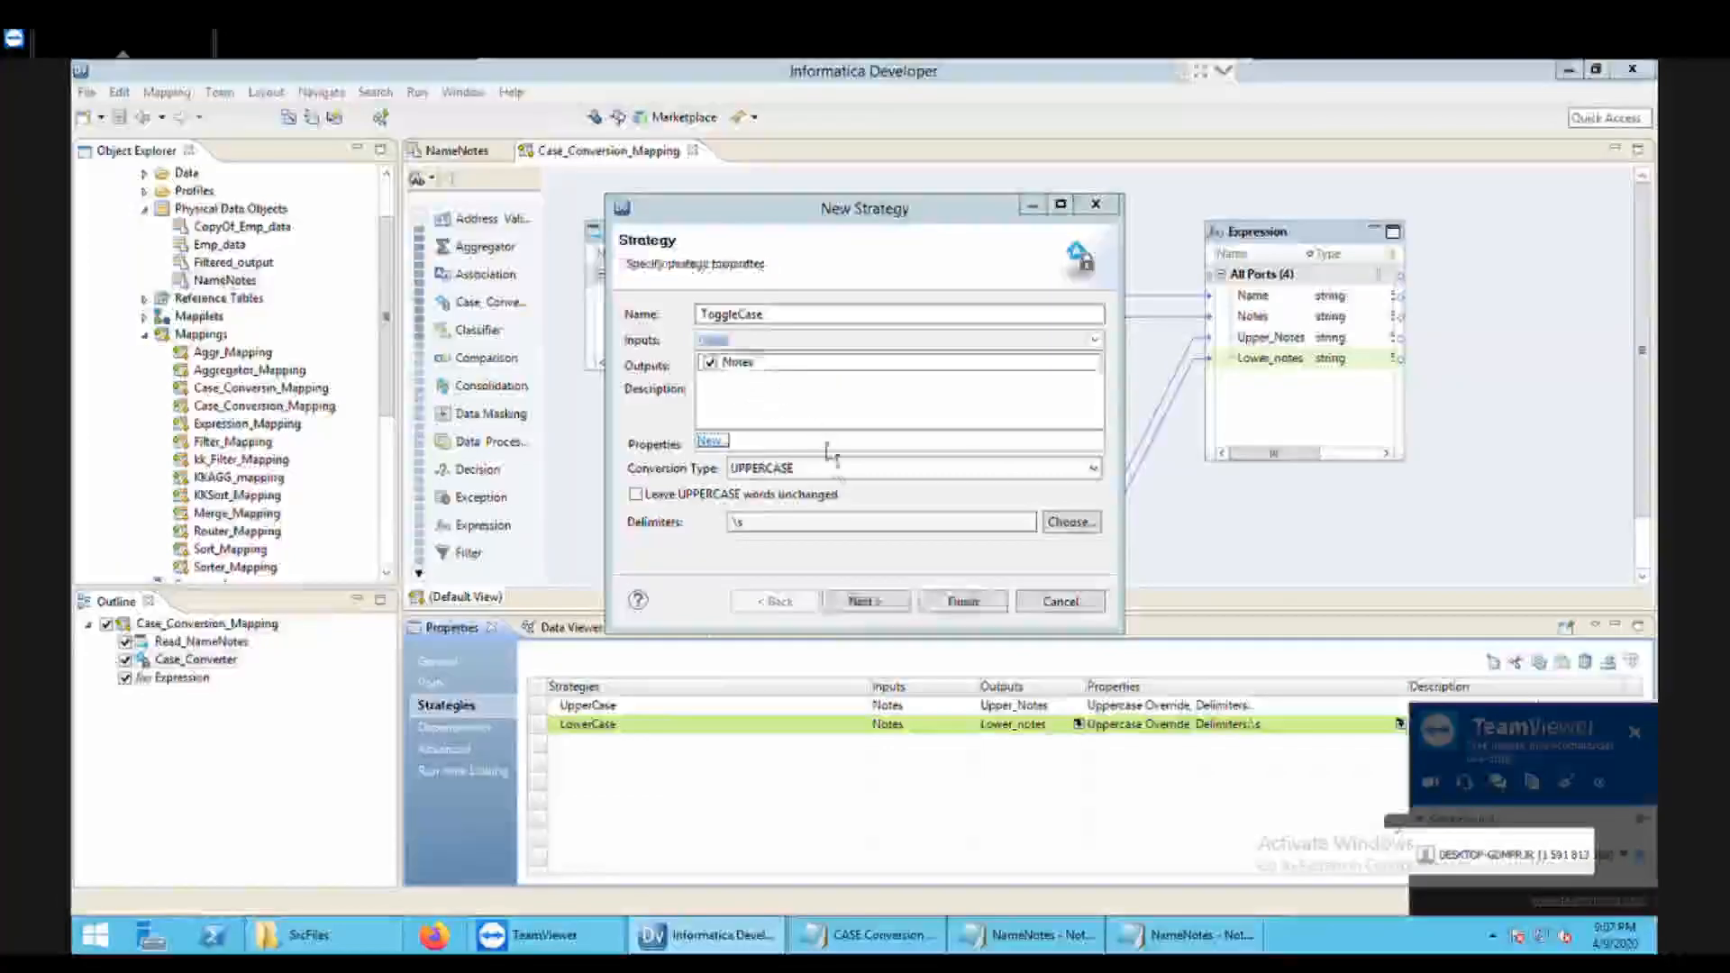
{"action": "left_click", "coordinate": [683, 420]}
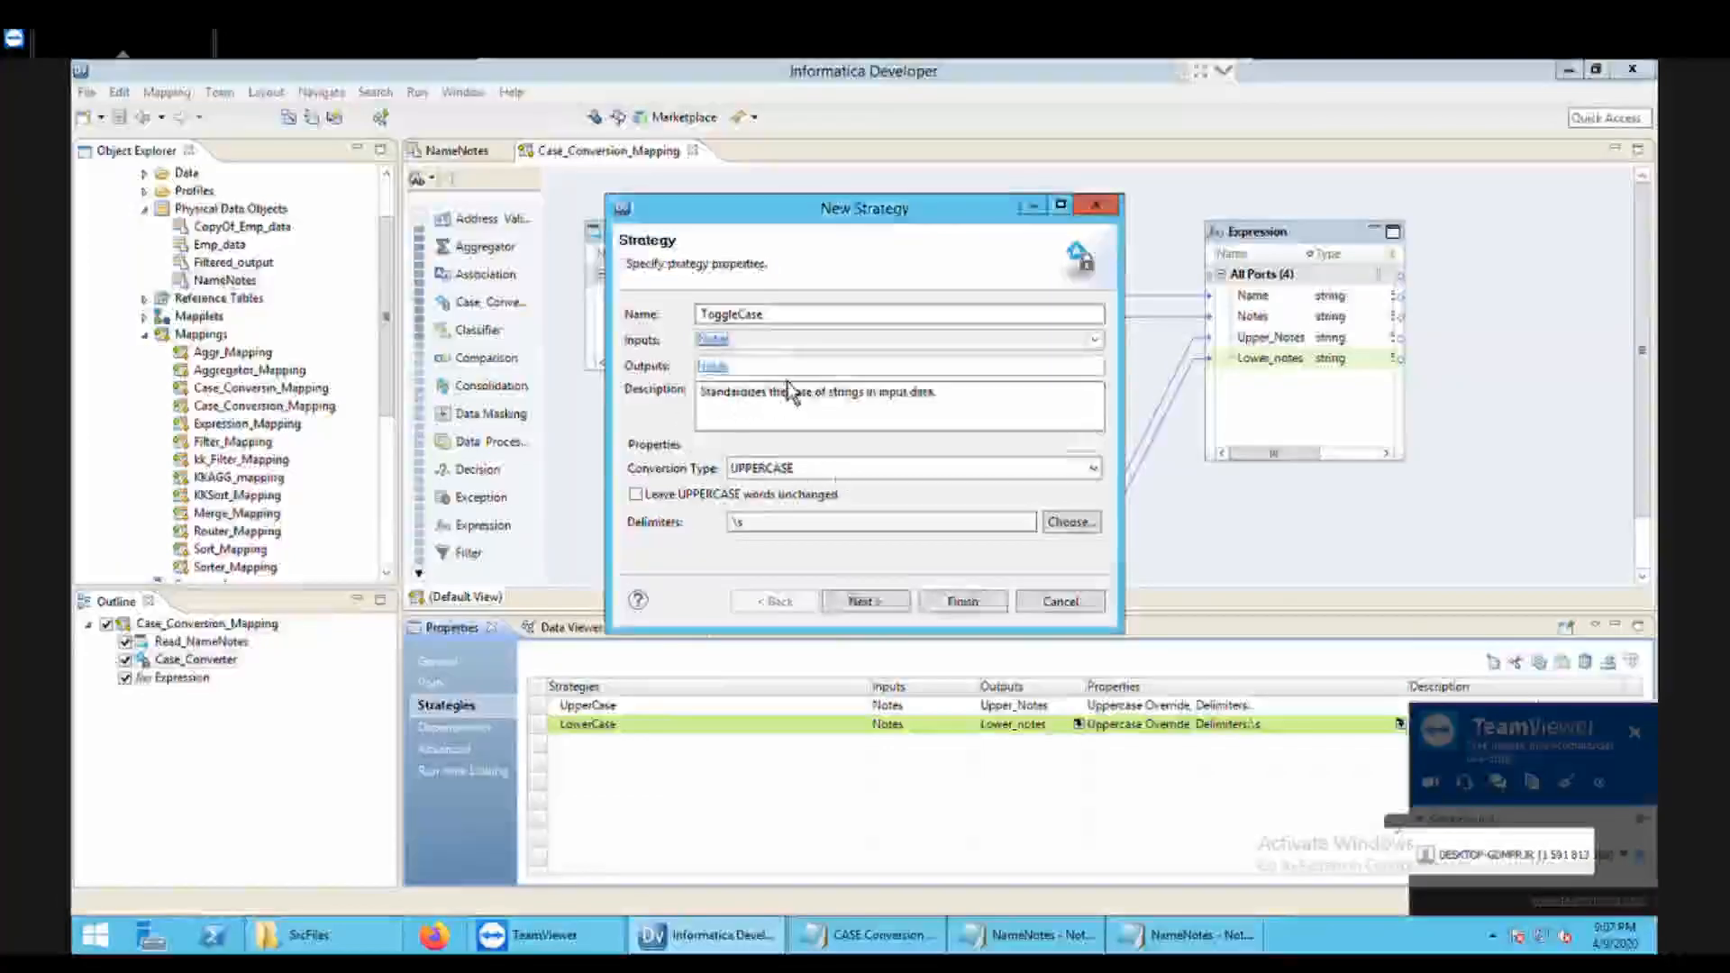
Step: Rename the ToggleCase strategy's output port to Toggle_Notes
{"action": "left_click", "coordinate": [712, 367]}
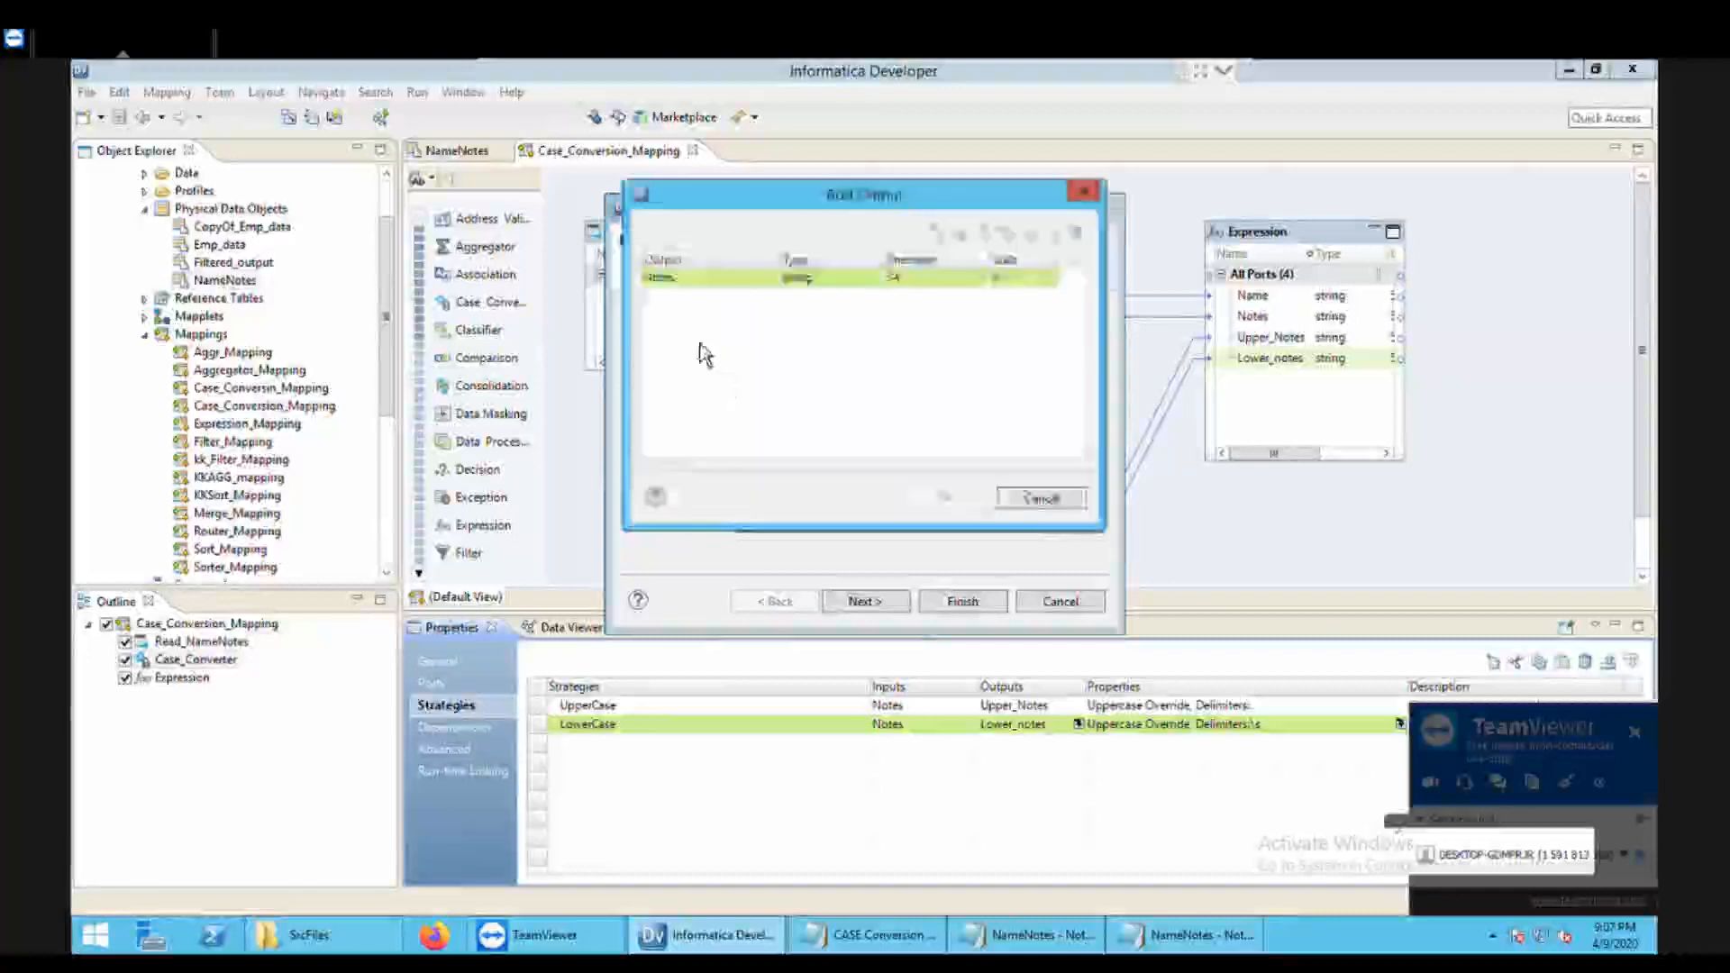
{"action": "left_click", "coordinate": [656, 292]}
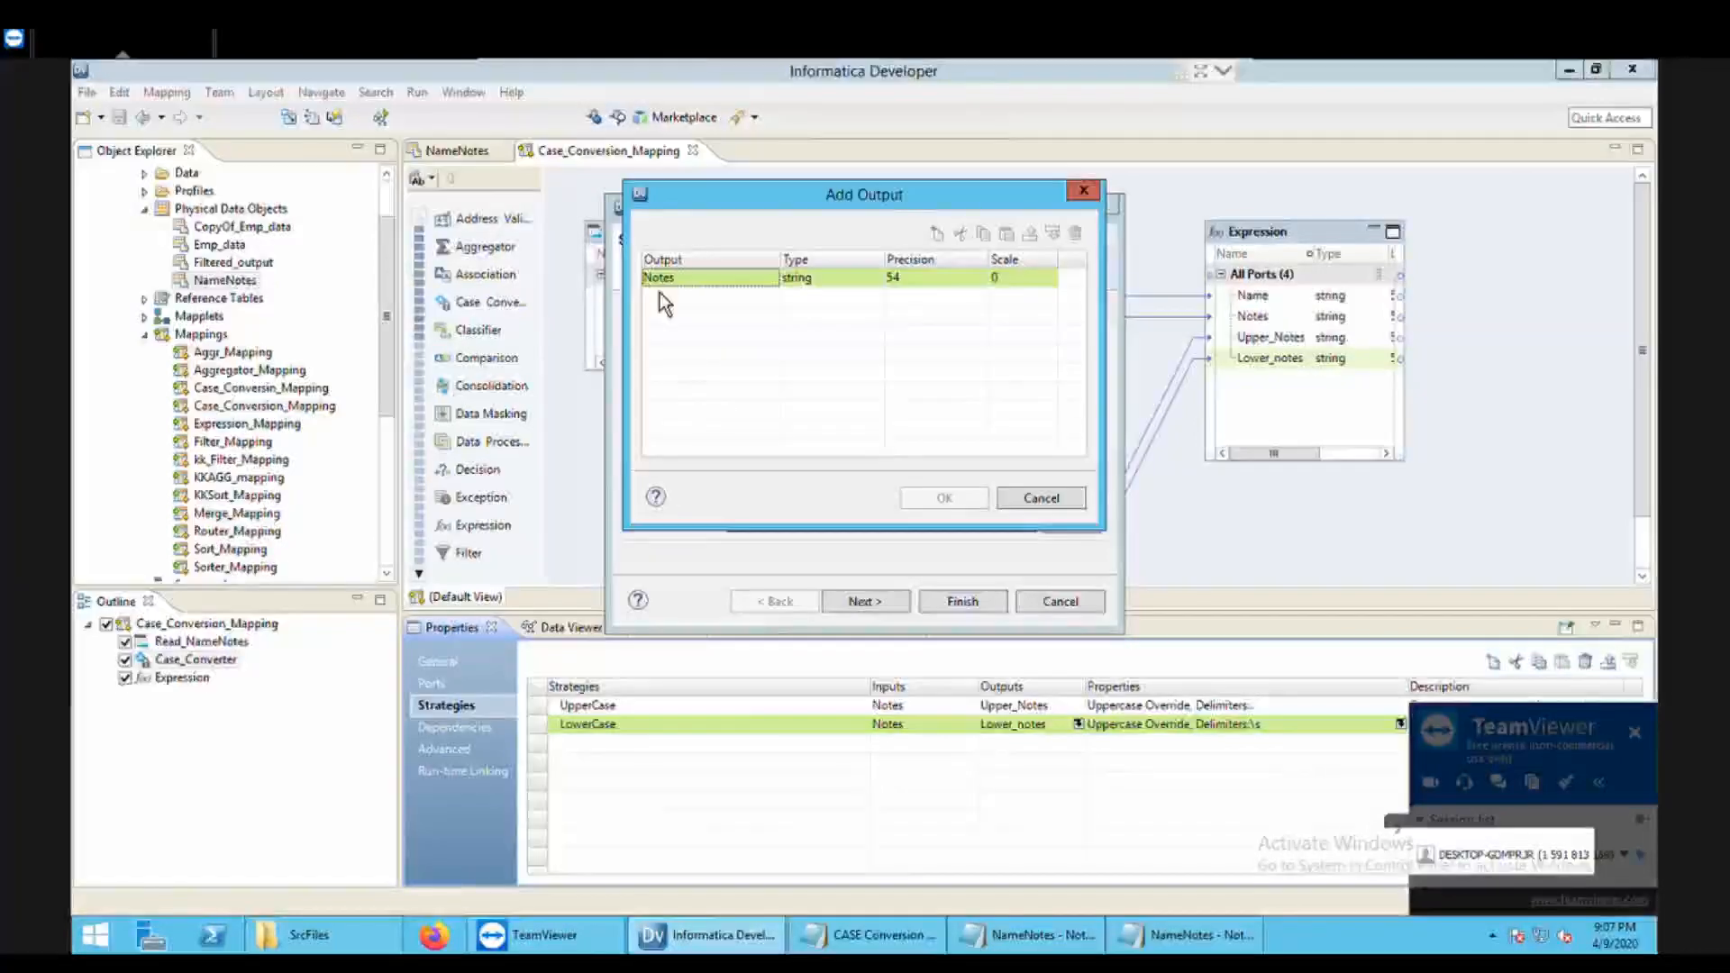
{"action": "type", "text": "oTo"}
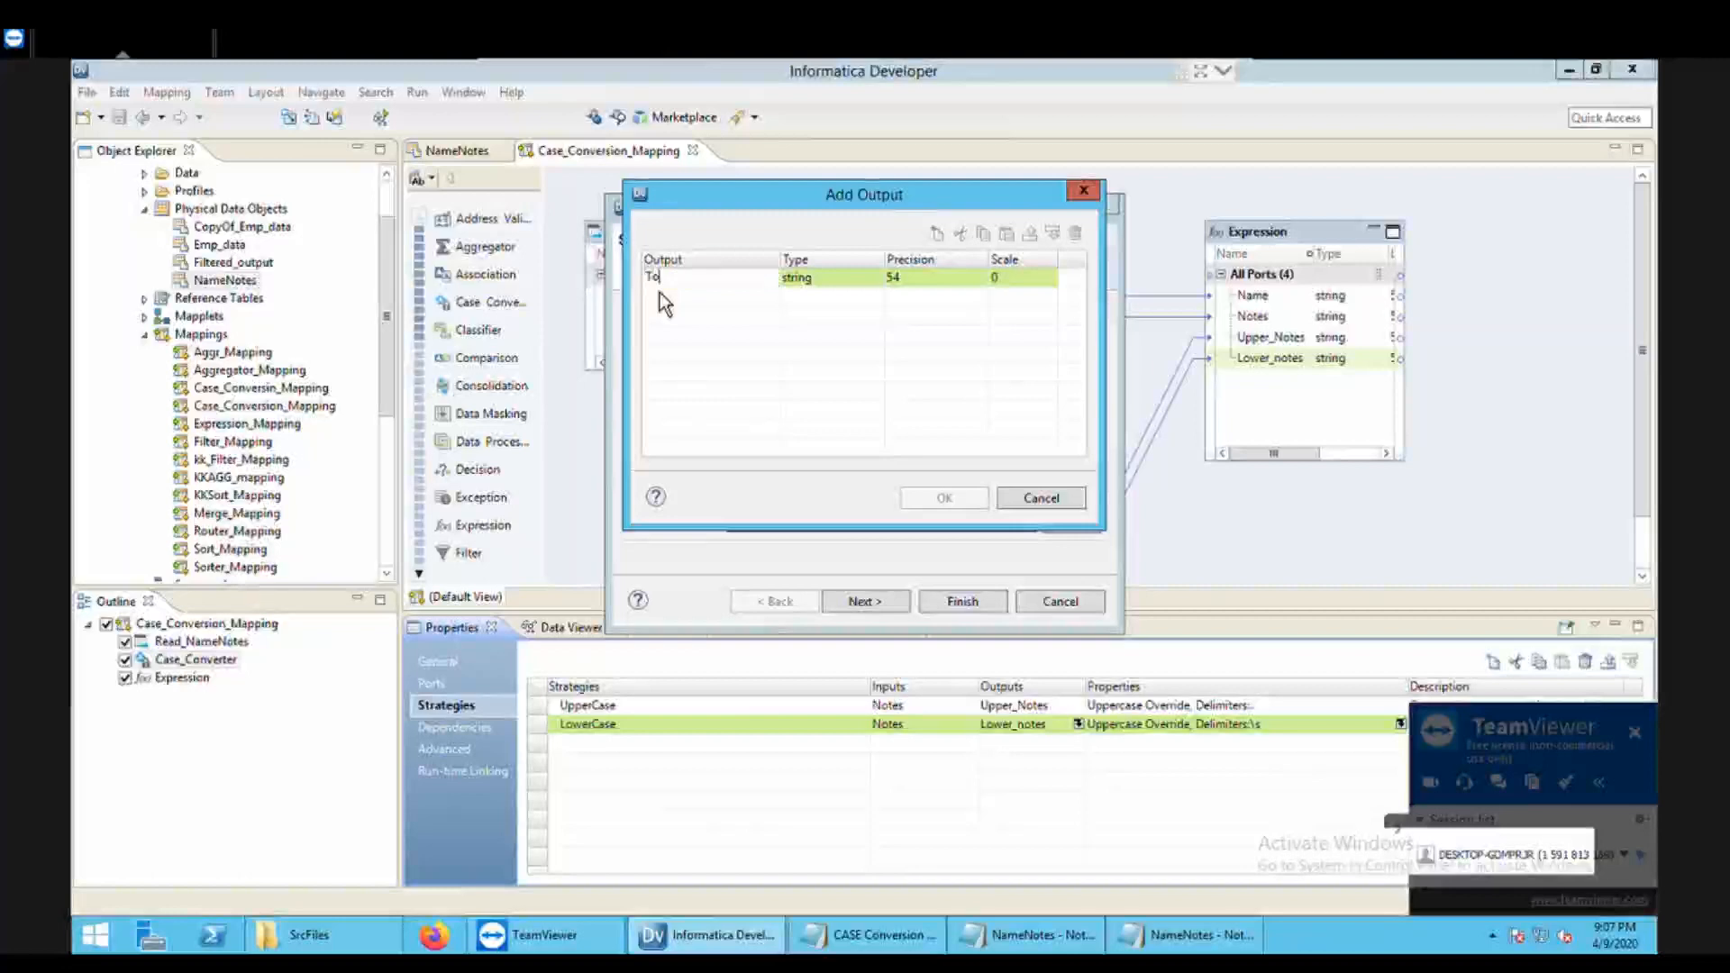
{"action": "type", "text": "ggle_Notes"}
{"action": "left_click", "coordinate": [941, 497]}
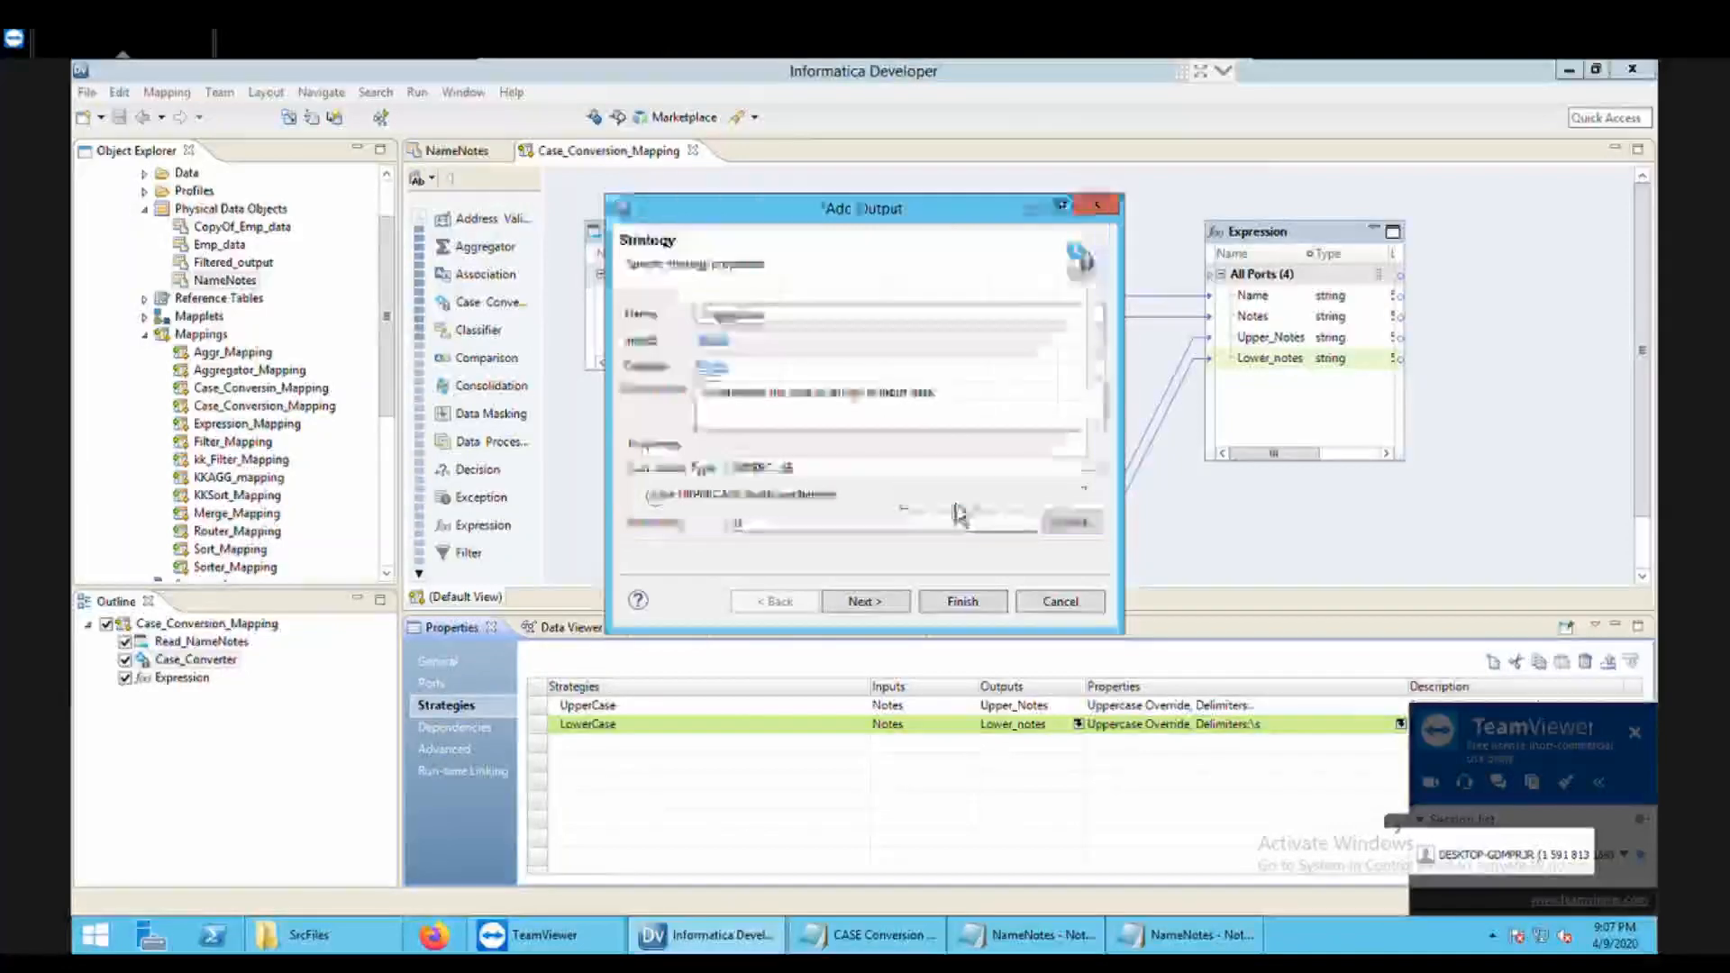
Step: Set the ToggleCase strategy's conversion type to Toggle Case and finish creating the strategy
{"action": "left_click", "coordinate": [782, 471]}
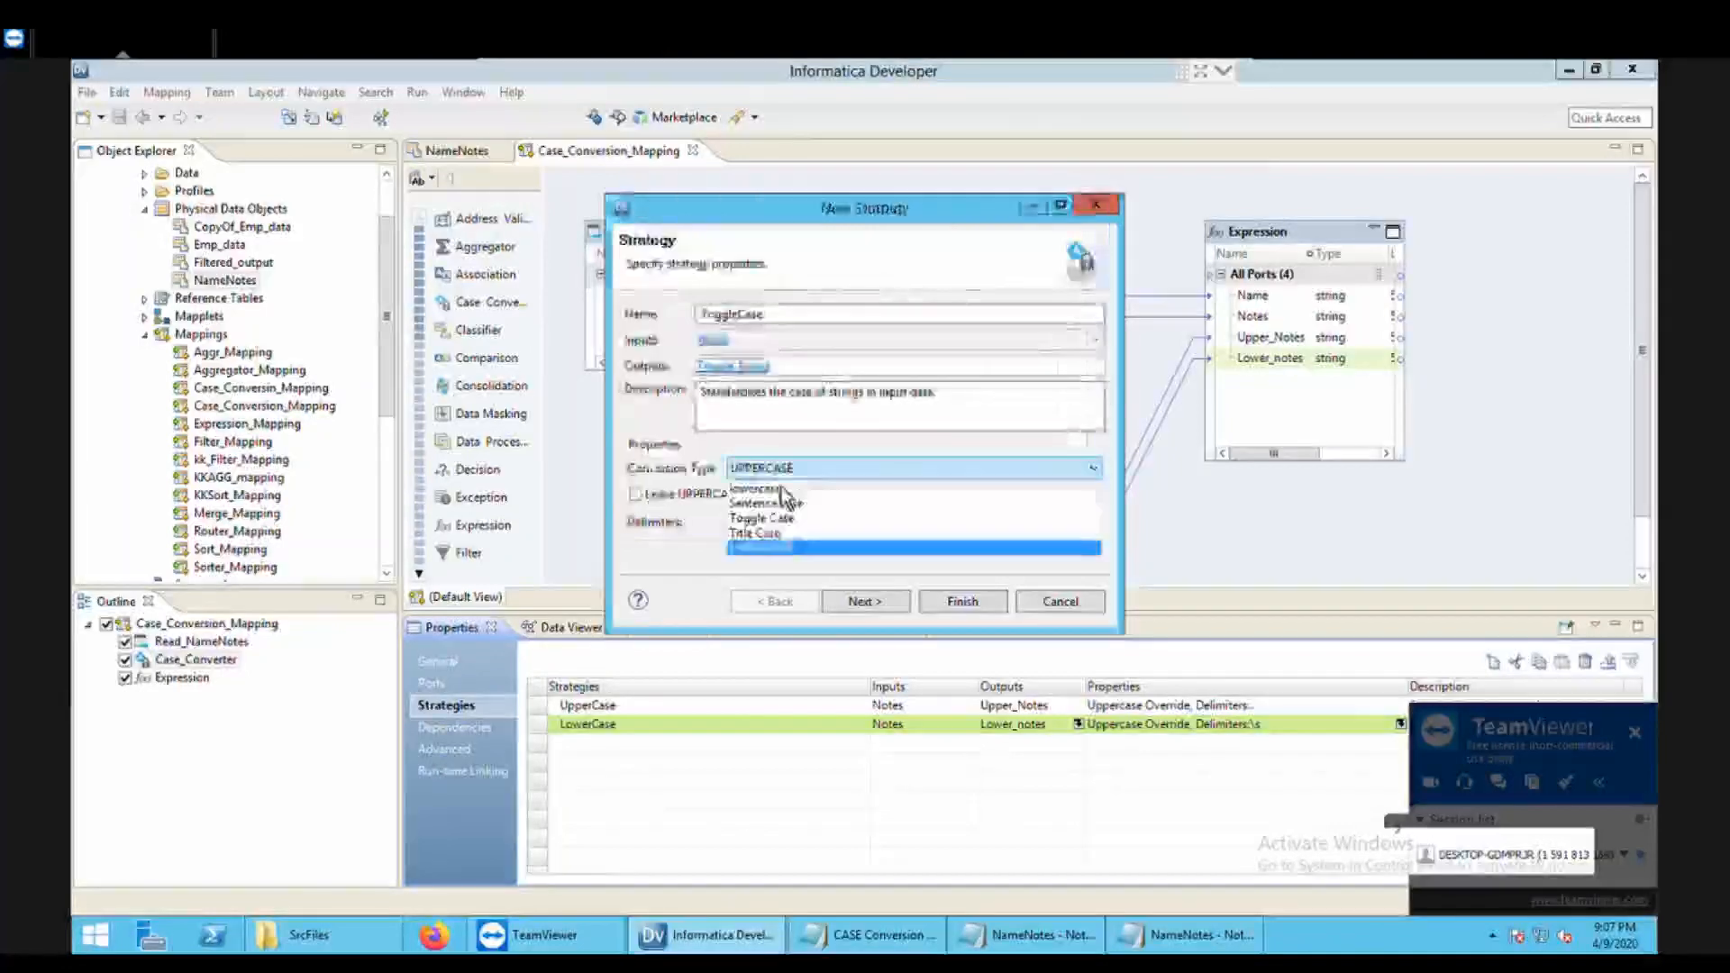
{"action": "left_click", "coordinate": [792, 528]}
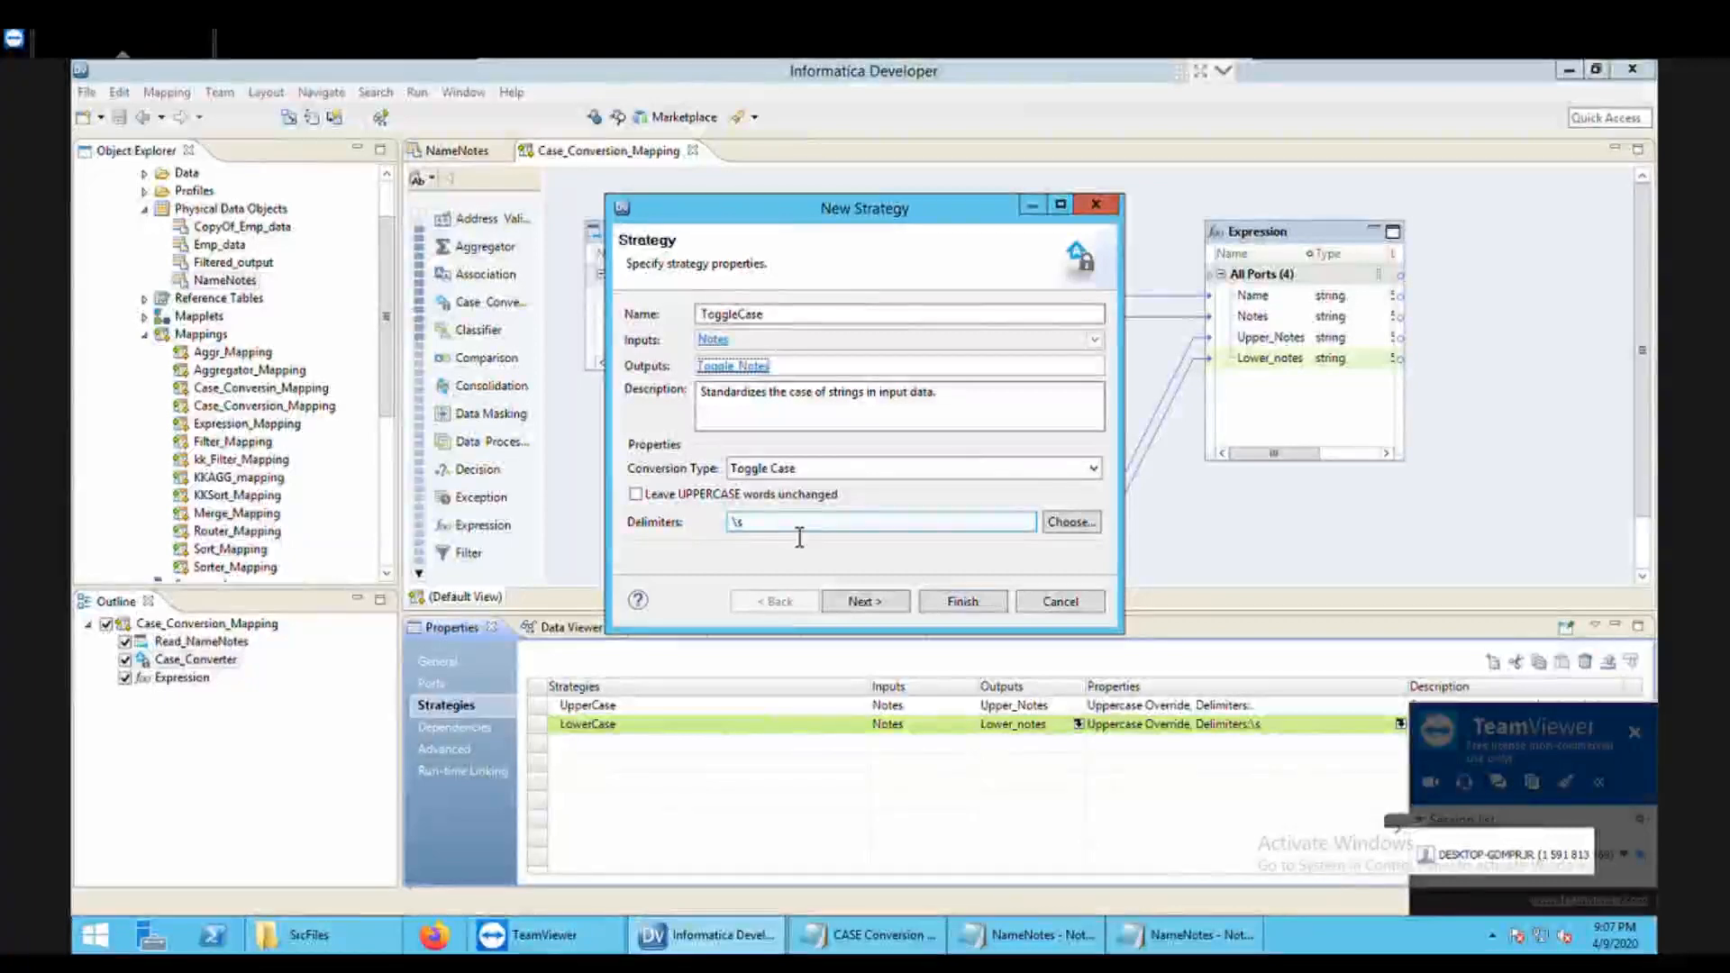
{"action": "left_click", "coordinate": [874, 617]}
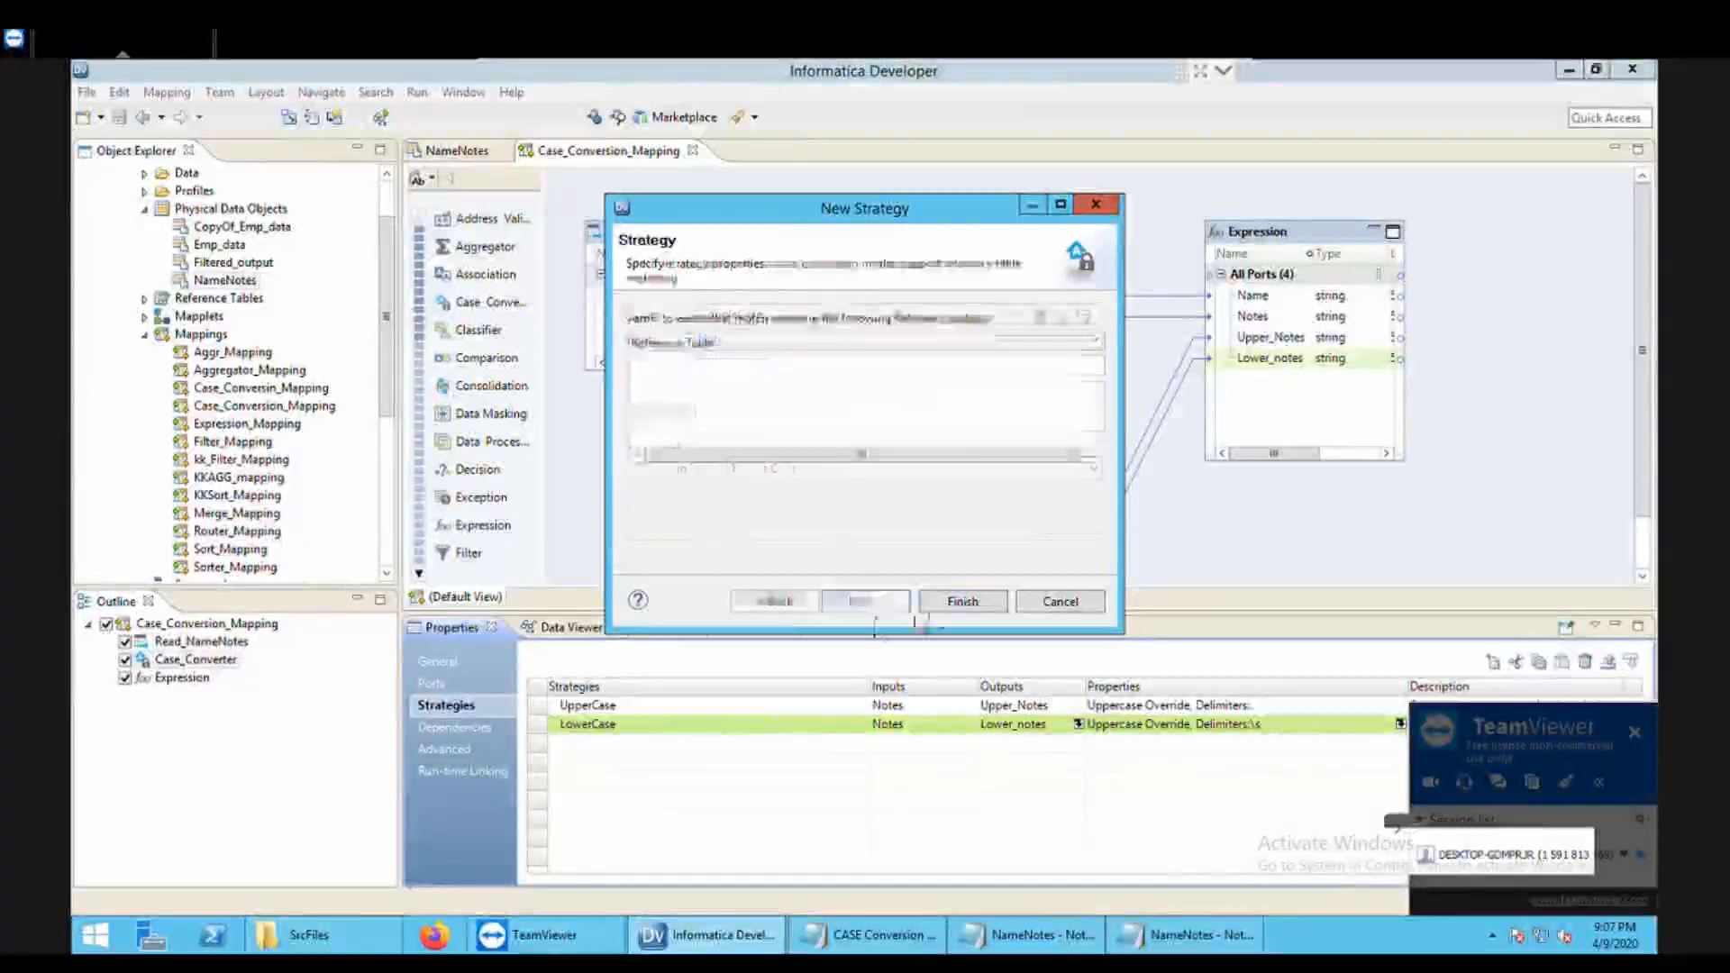
{"action": "left_click", "coordinate": [962, 601]}
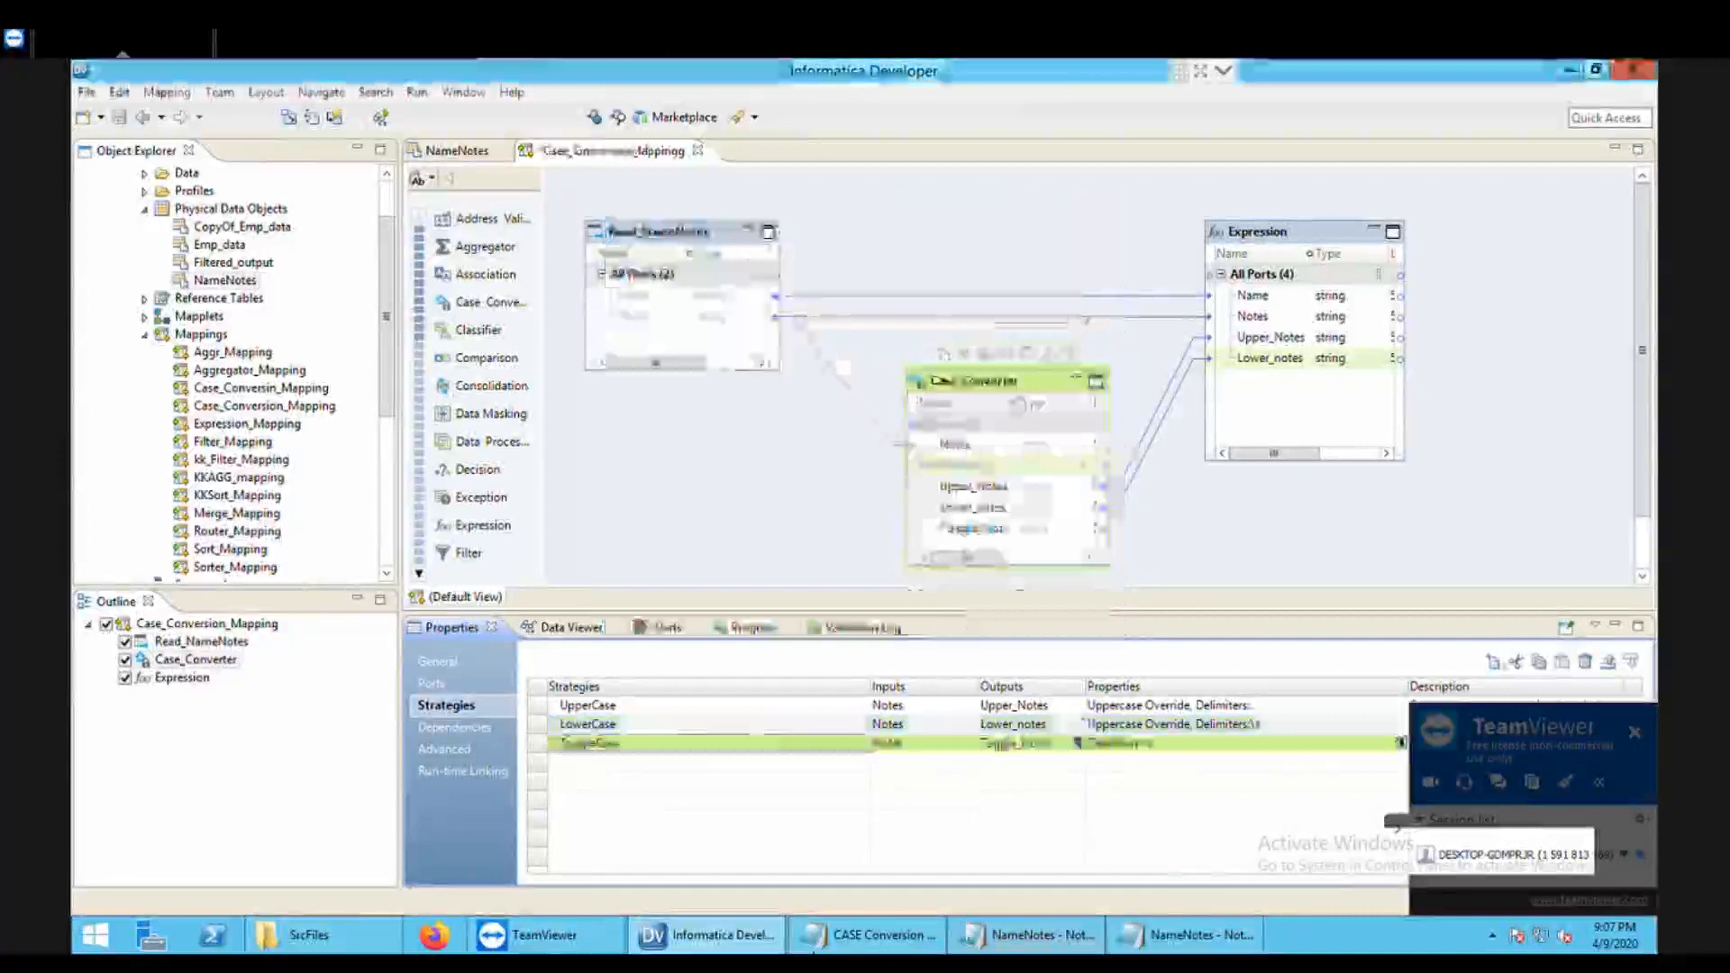
Step: Consult the Toggle Case definition in the CASE Conversion notes in Notepad and return to the mapping in Informatica Developer
{"action": "key", "text": "alt+Tab"}
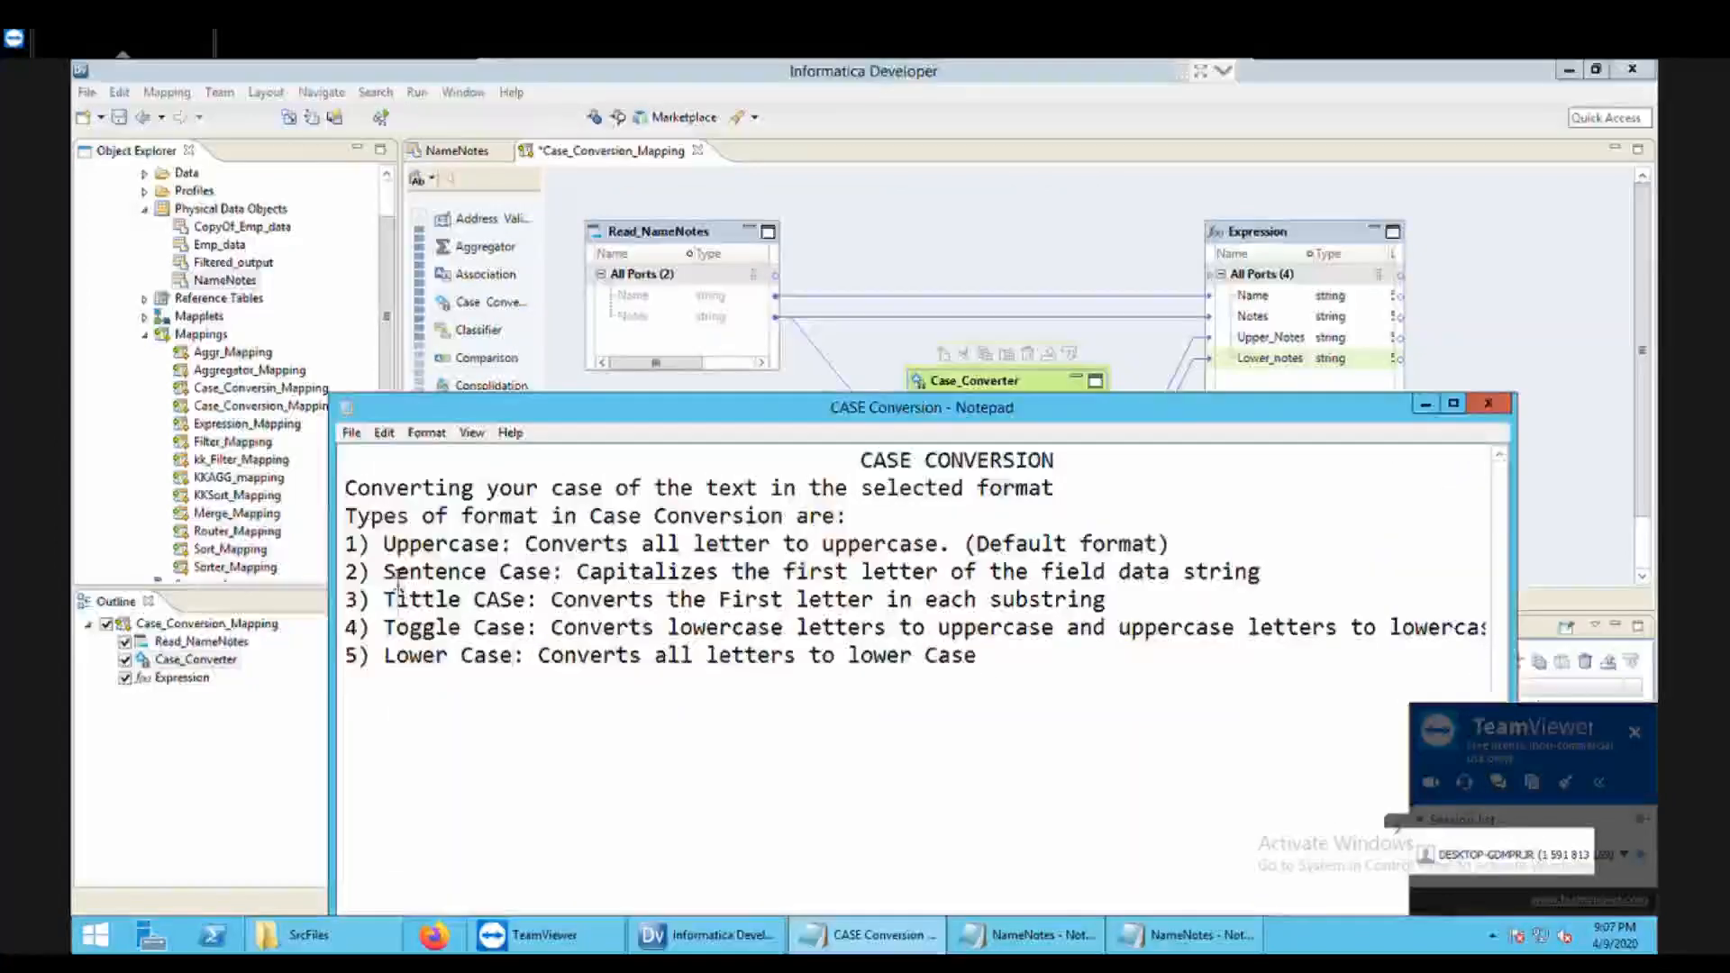
{"action": "left_click_drag", "start_coordinate": [513, 643], "coordinate": [680, 631]}
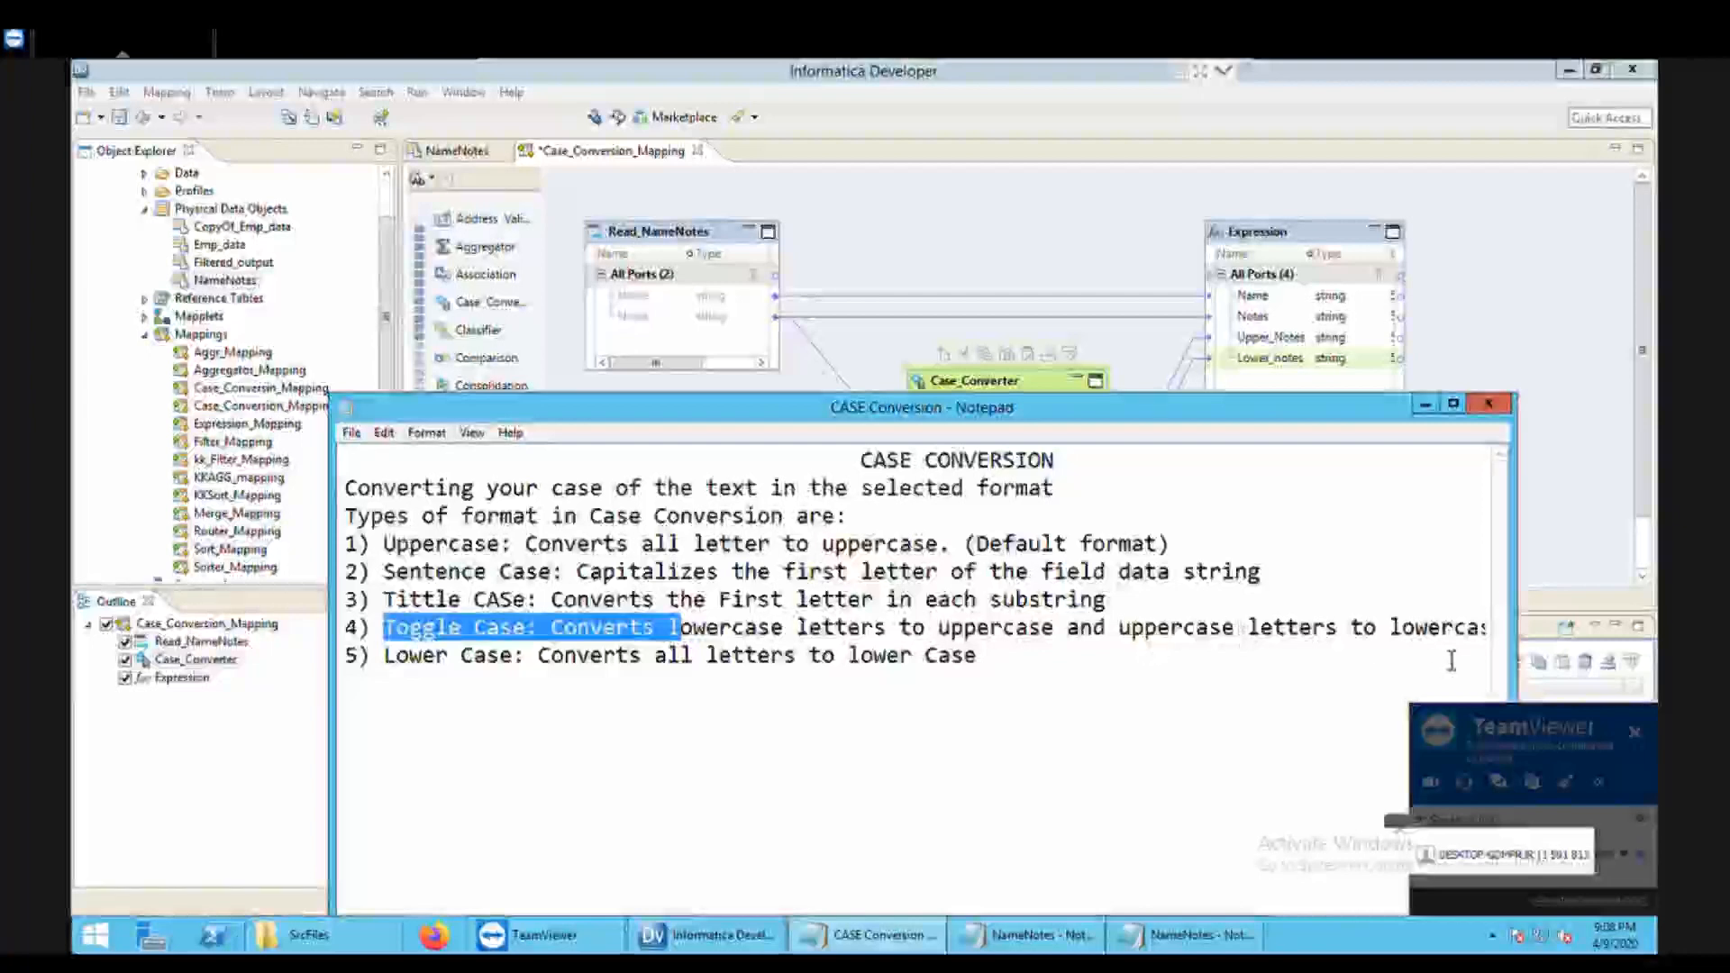
{"action": "left_click", "coordinate": [1619, 500]}
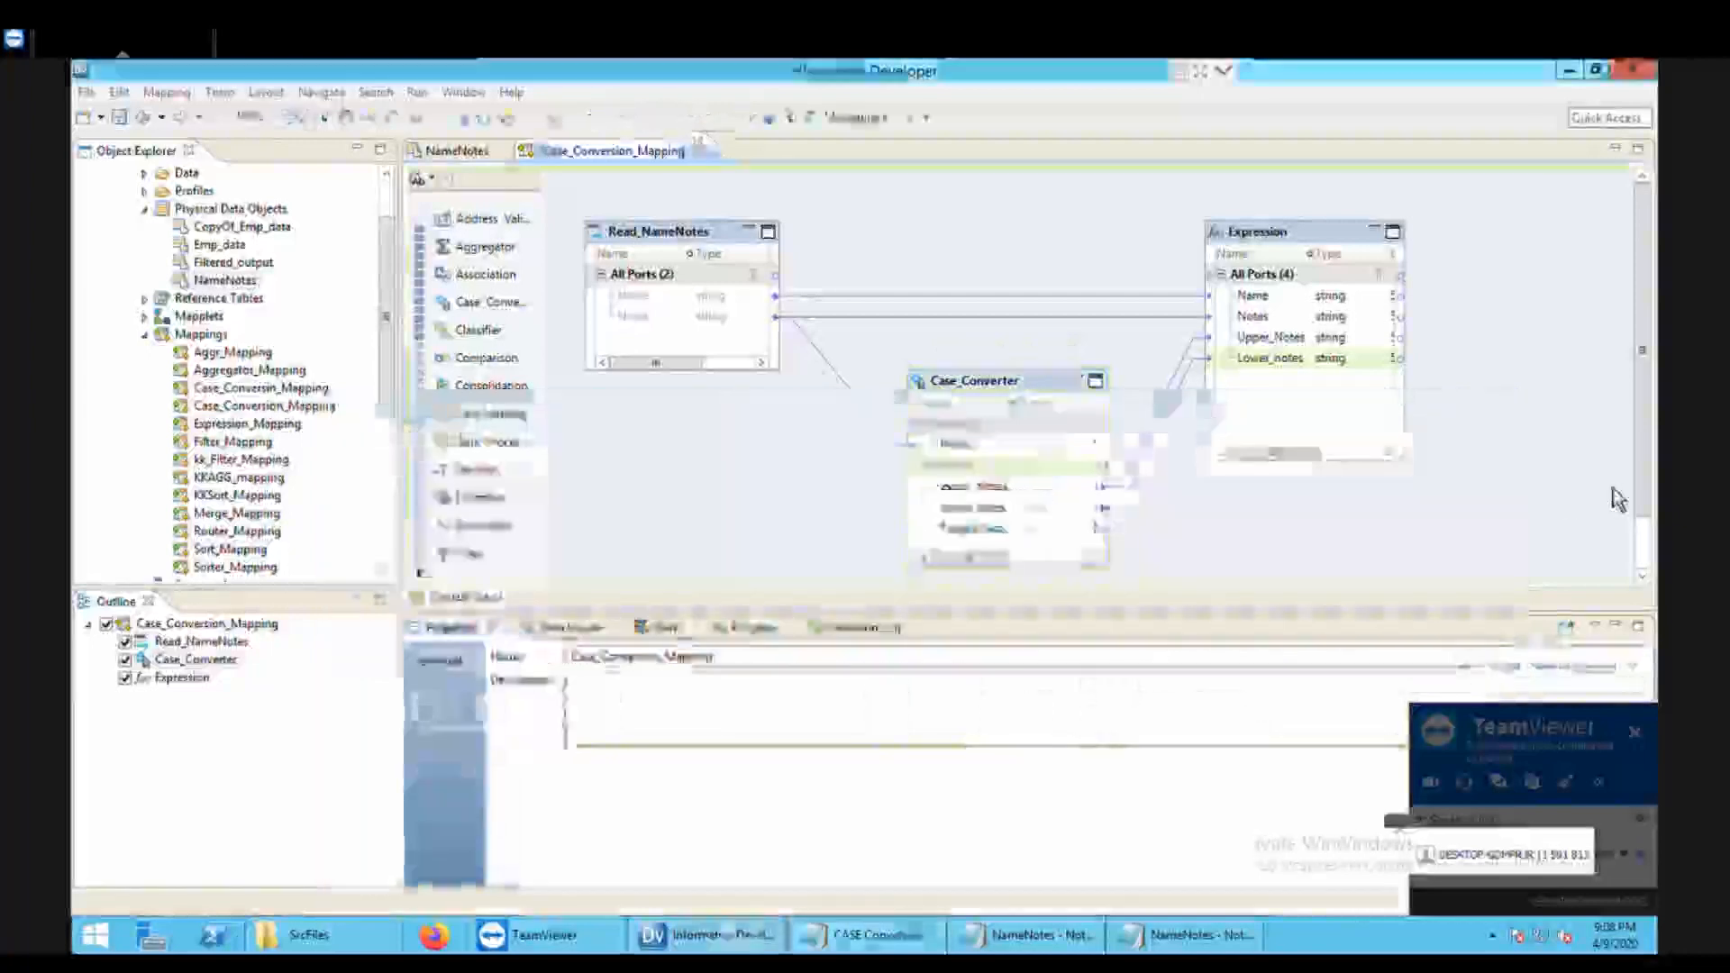
Step: Save the mapping with the new strategy and link Case_Converter's Toggle_Notes output to Expression as a new port
{"action": "left_click", "coordinate": [585, 634]}
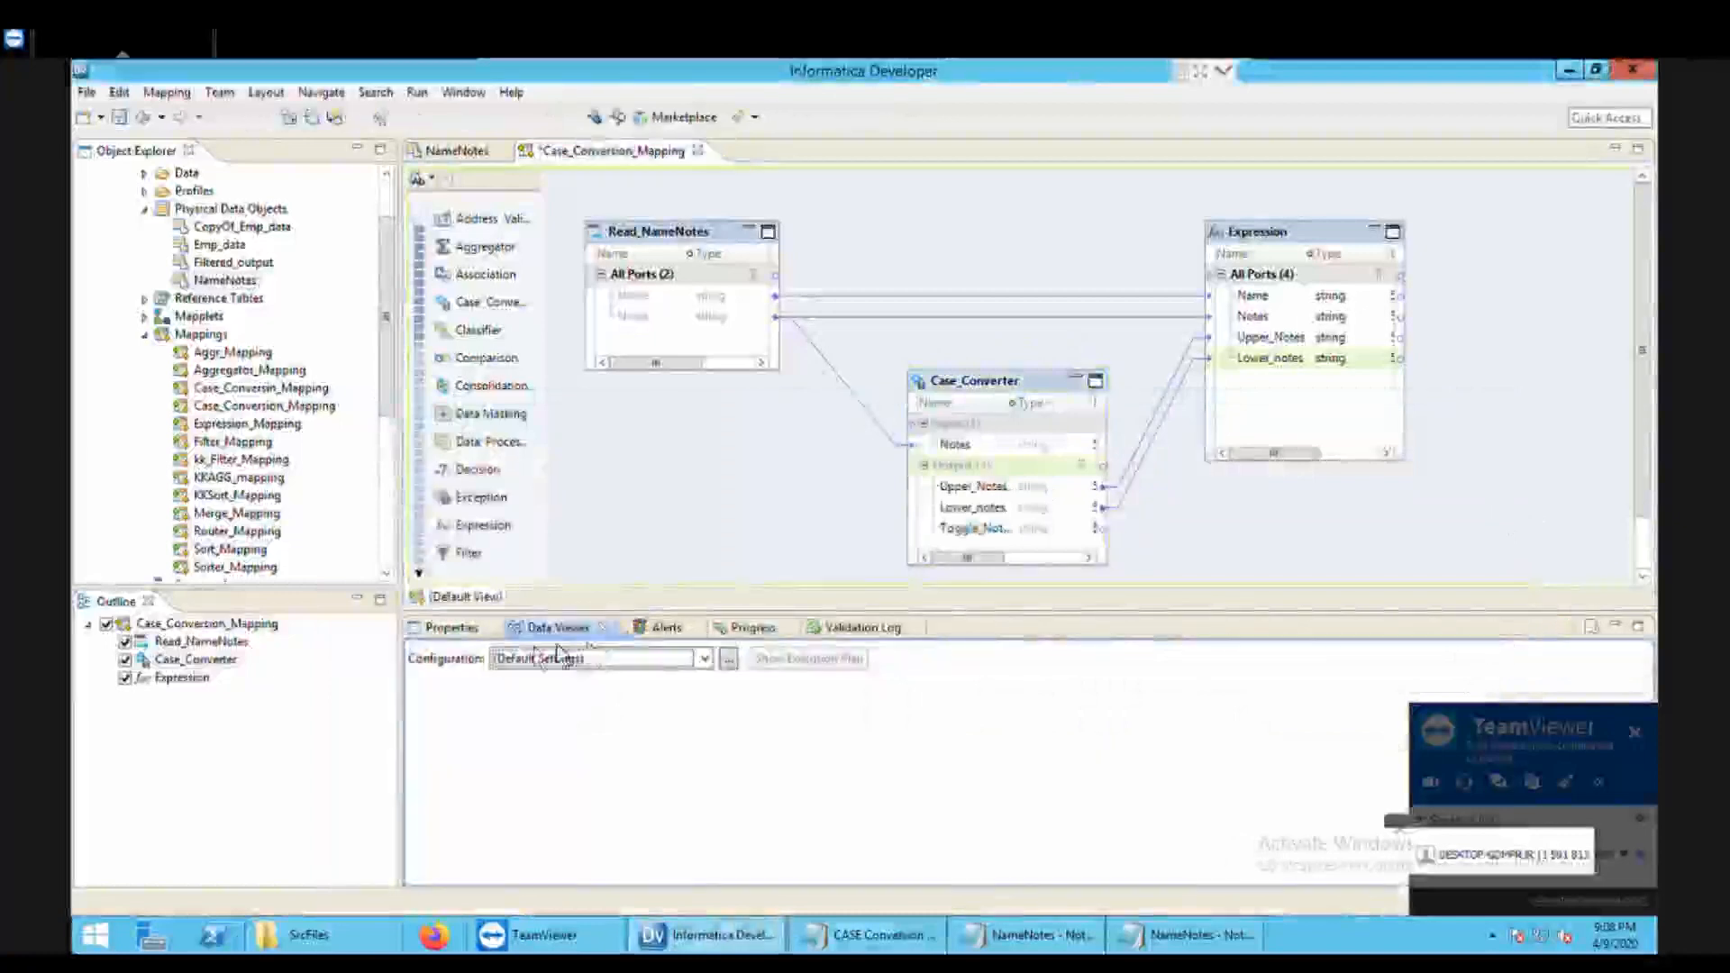
{"action": "left_click", "coordinate": [475, 634]}
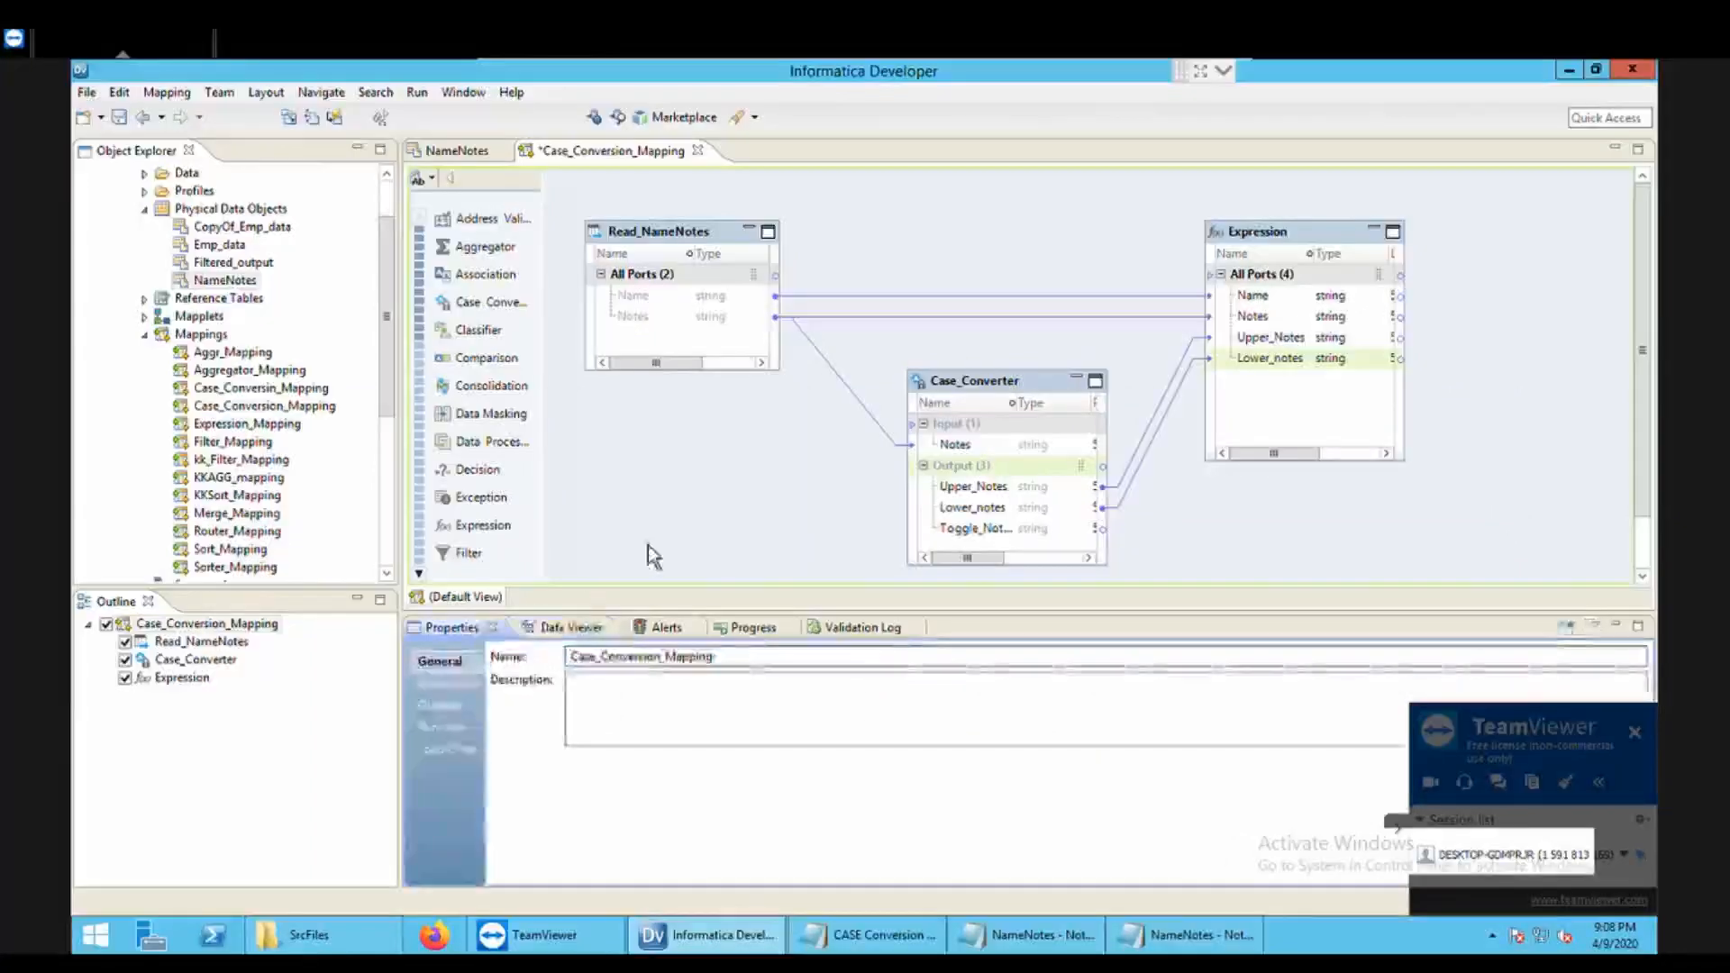
{"action": "key", "text": "ctrl+s"}
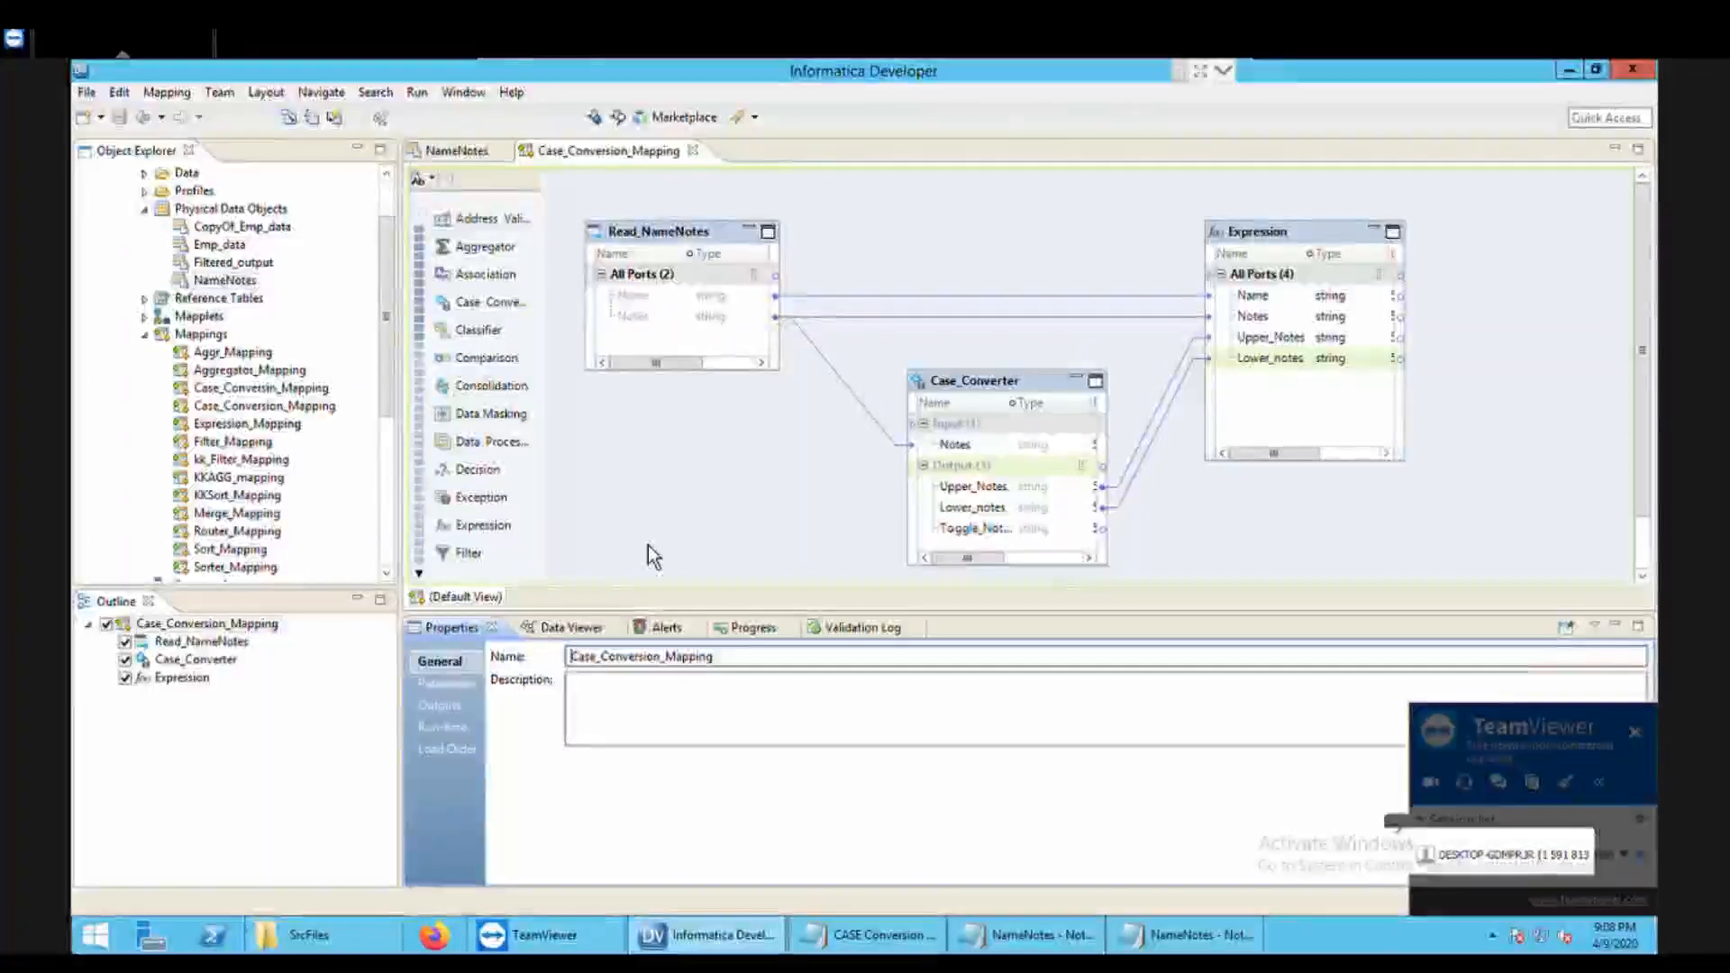
{"action": "left_click", "coordinate": [1317, 259]}
{"action": "right_click", "coordinate": [1317, 259]}
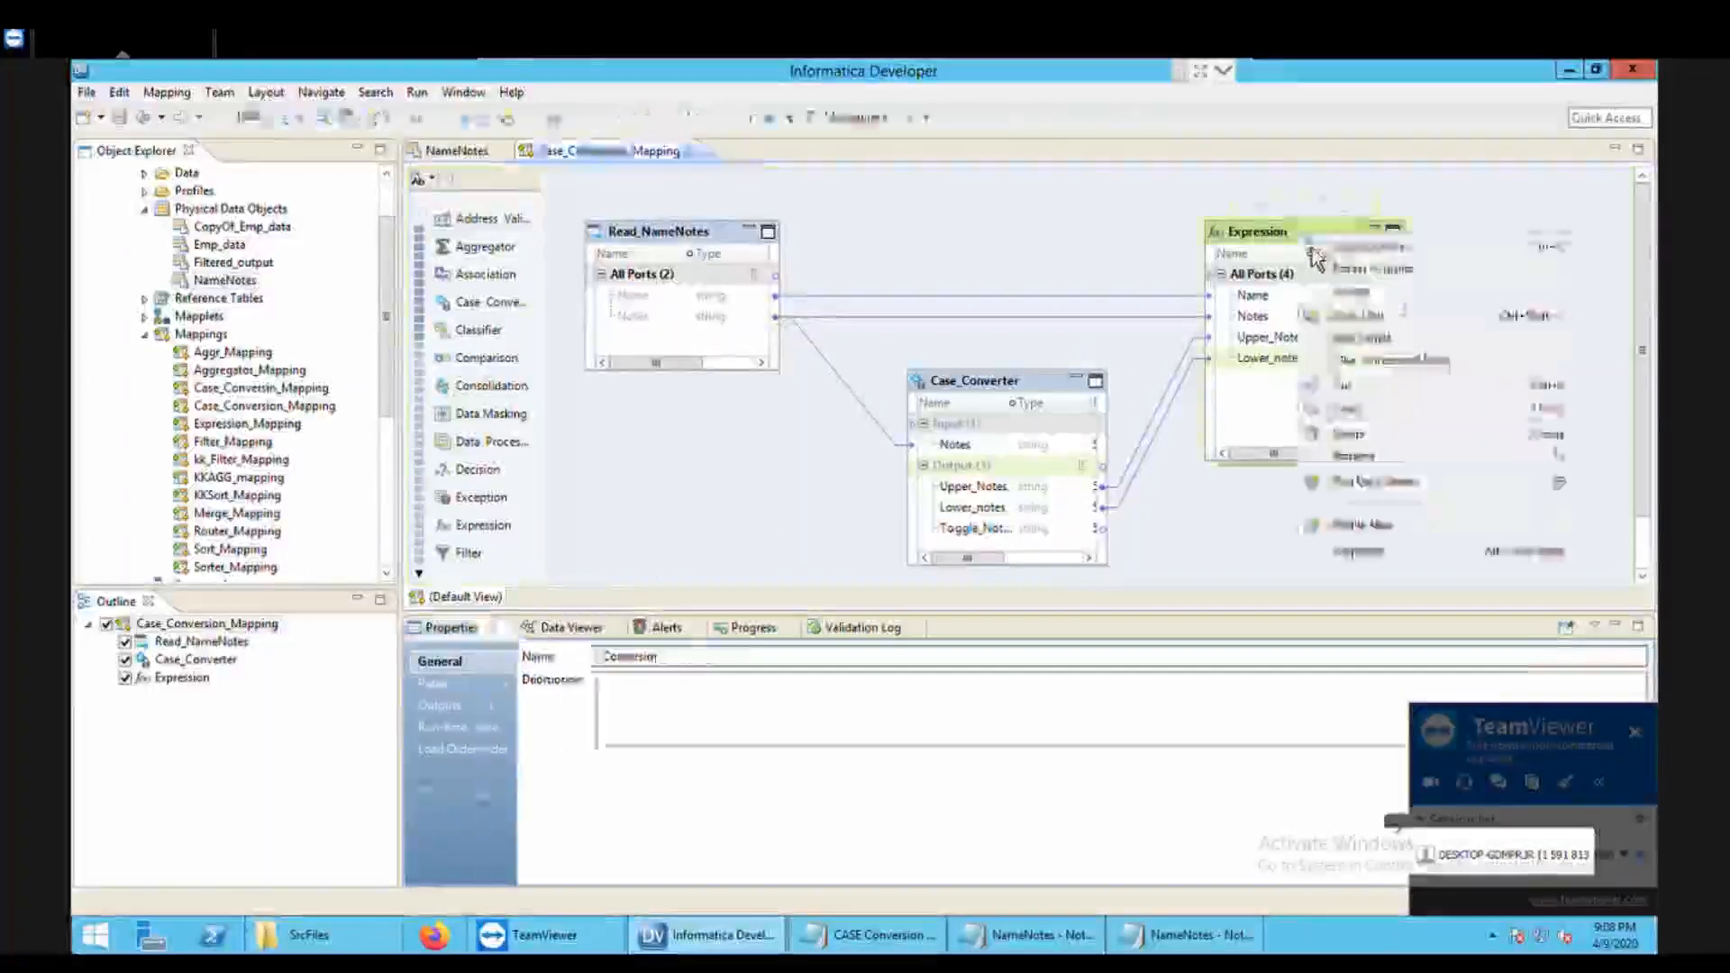
{"action": "left_click", "coordinate": [1178, 599]}
{"action": "left_click_drag", "start_coordinate": [1102, 529], "coordinate": [1249, 379]}
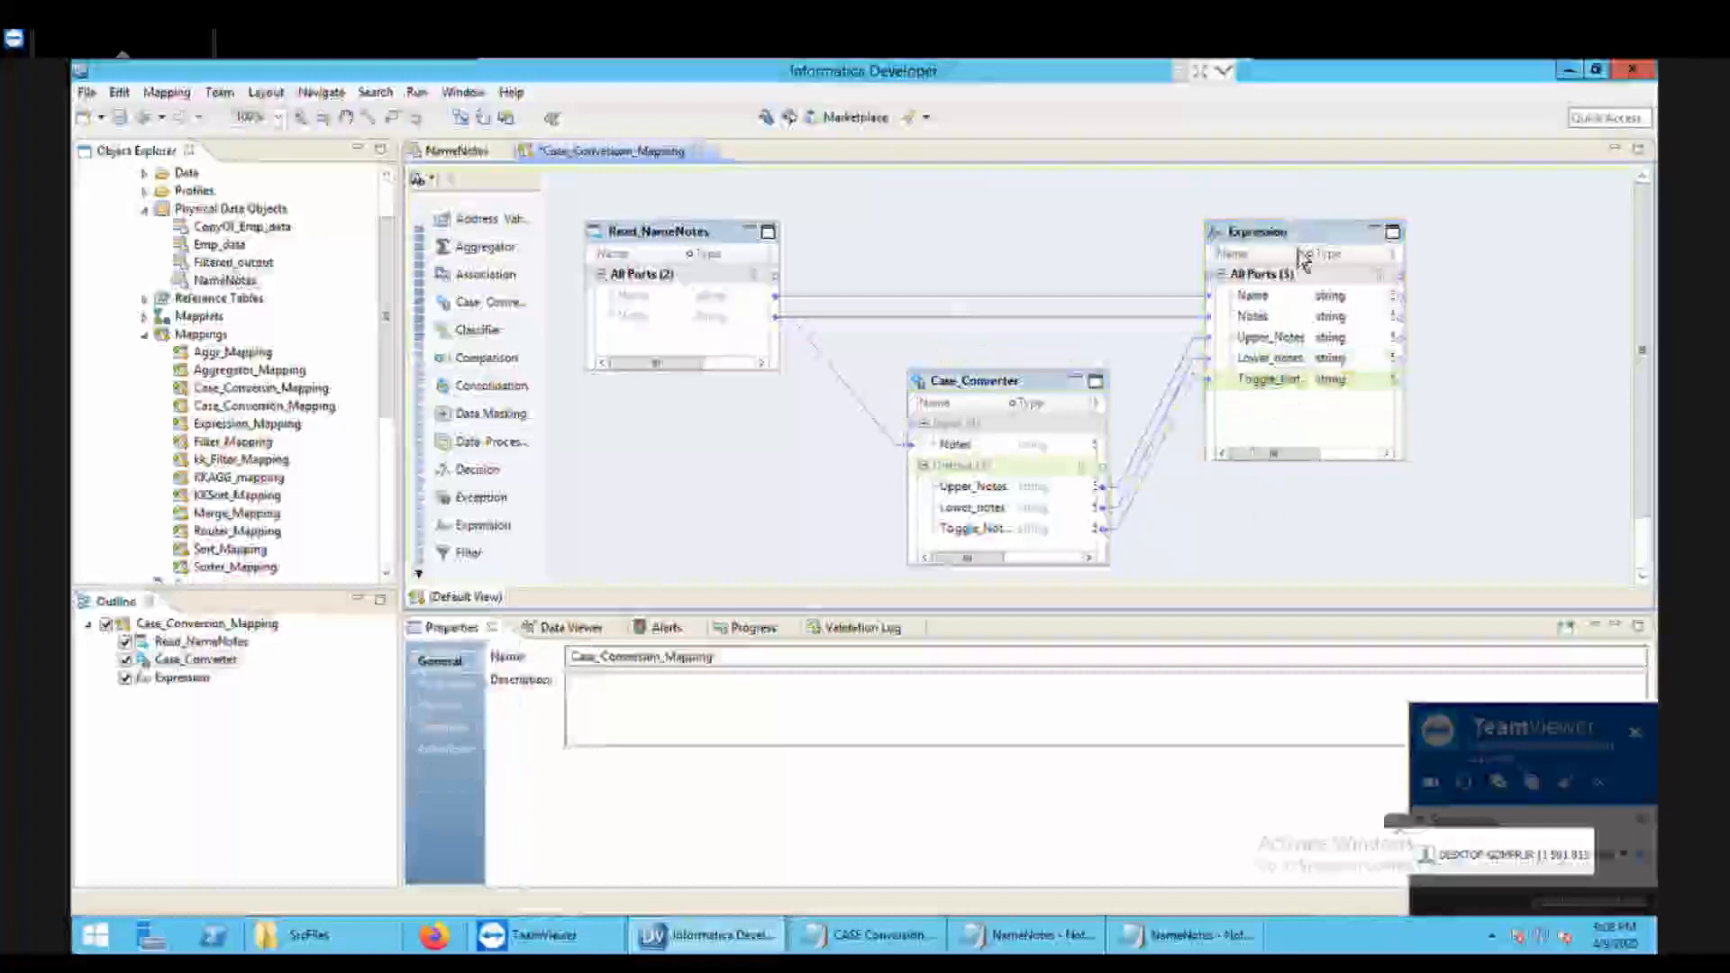
Step: Save the mapping with the Toggle_Notes link and run the data viewer on Expression
{"action": "key", "text": "ctrl+s"}
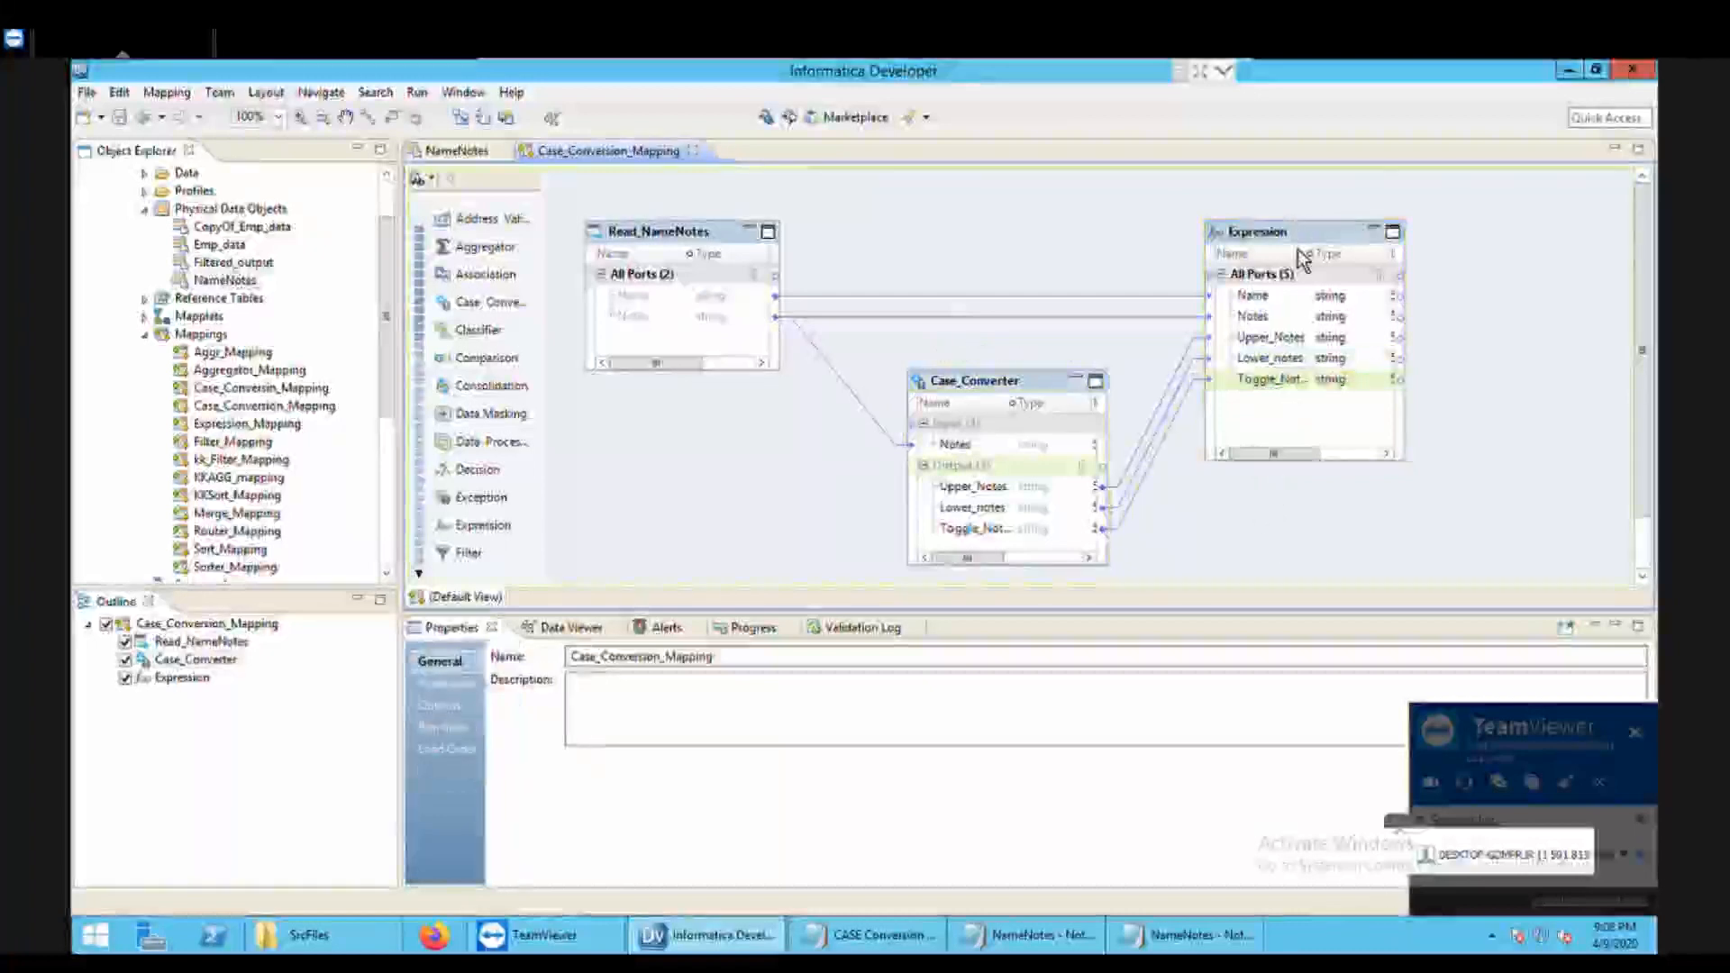
{"action": "right_click", "coordinate": [1298, 249]}
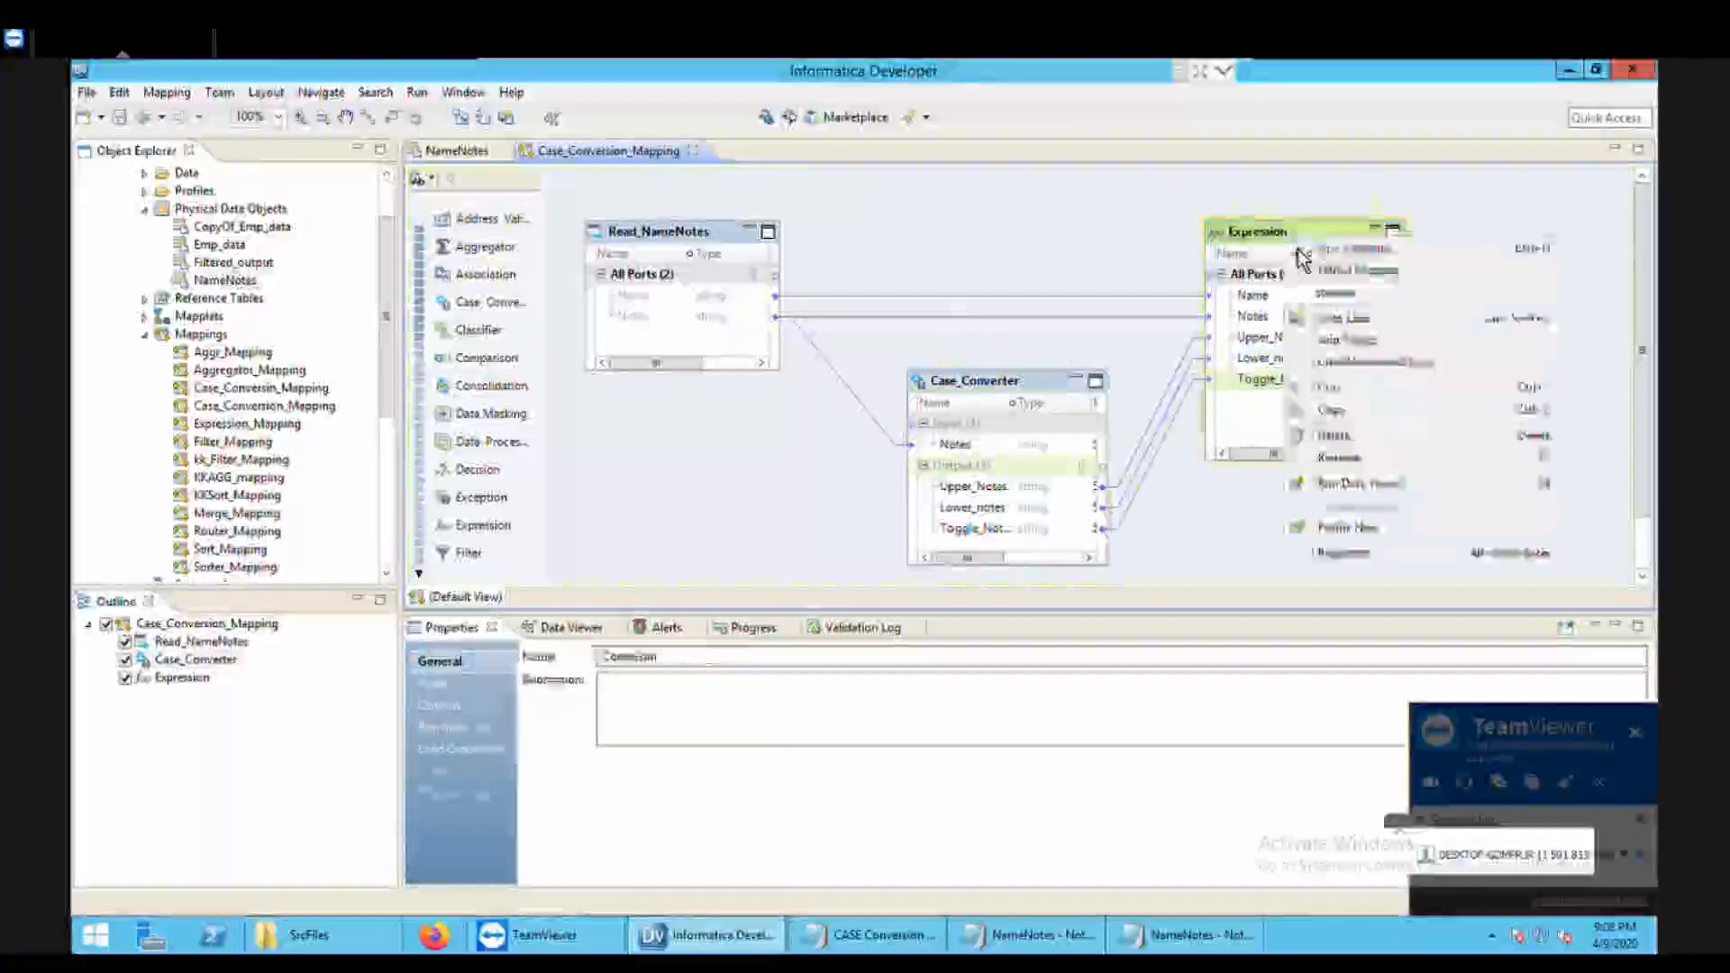
{"action": "left_click", "coordinate": [1351, 486]}
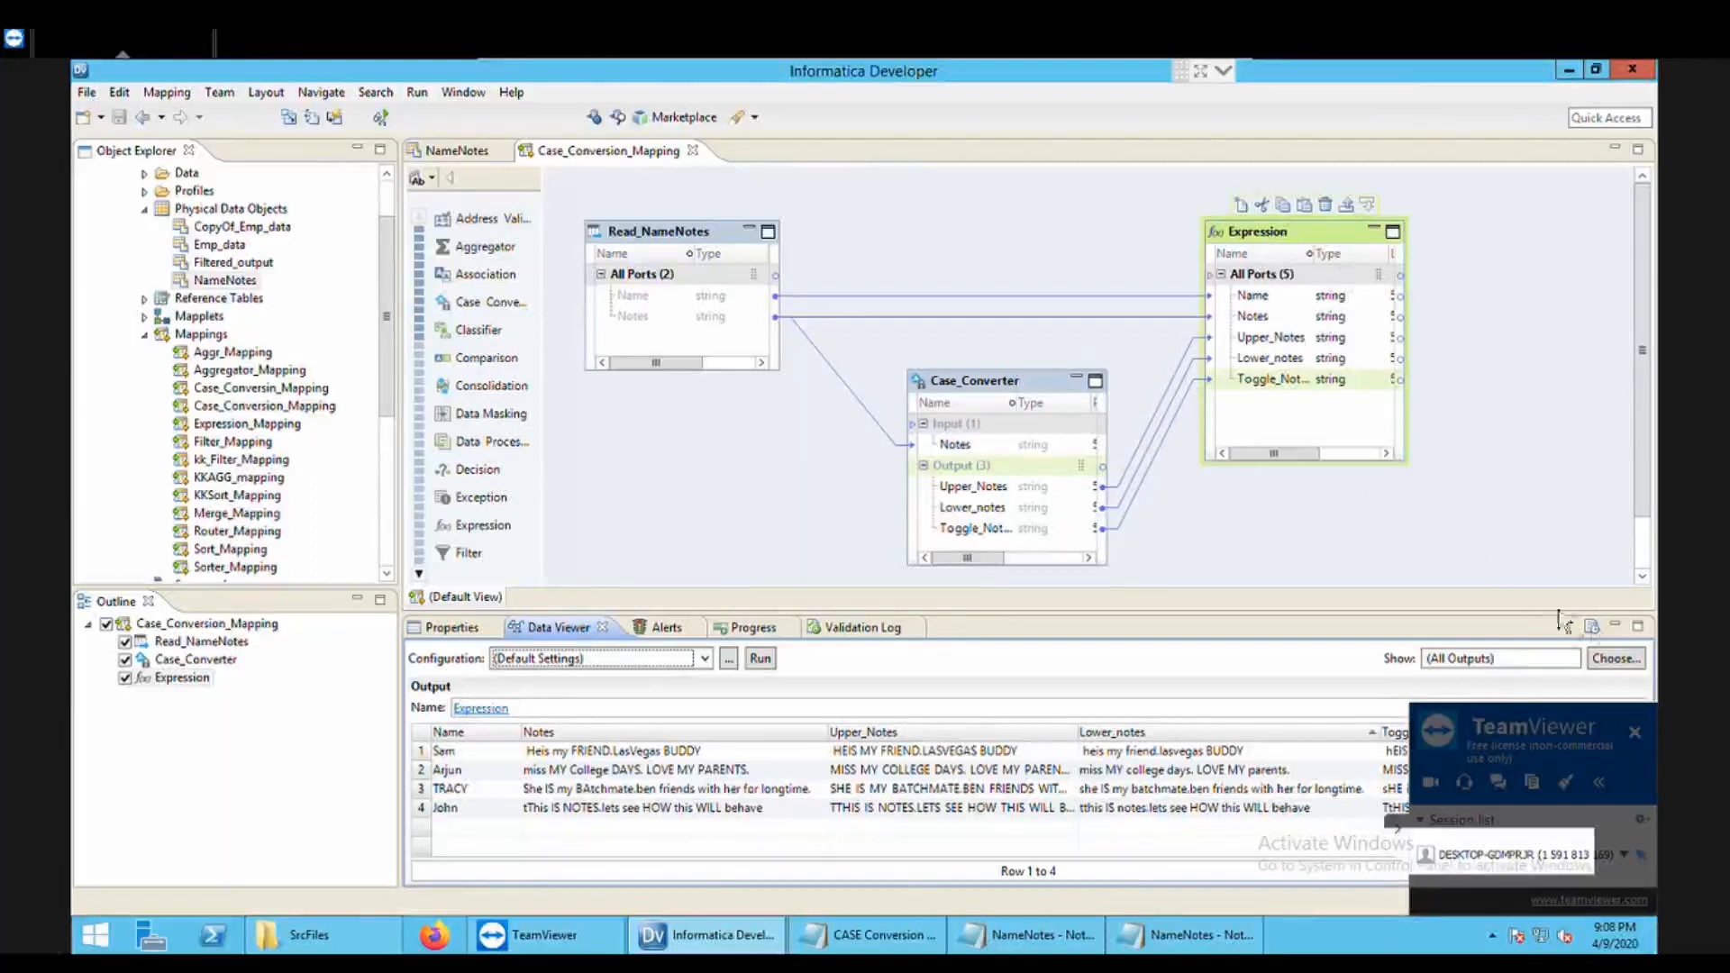
Step: Remove Upper_Notes, Lower_notes and Name from the displayed Expression outputs, and widen the Toggle_Notes column to compare it with Notes
{"action": "left_click", "coordinate": [1618, 658]}
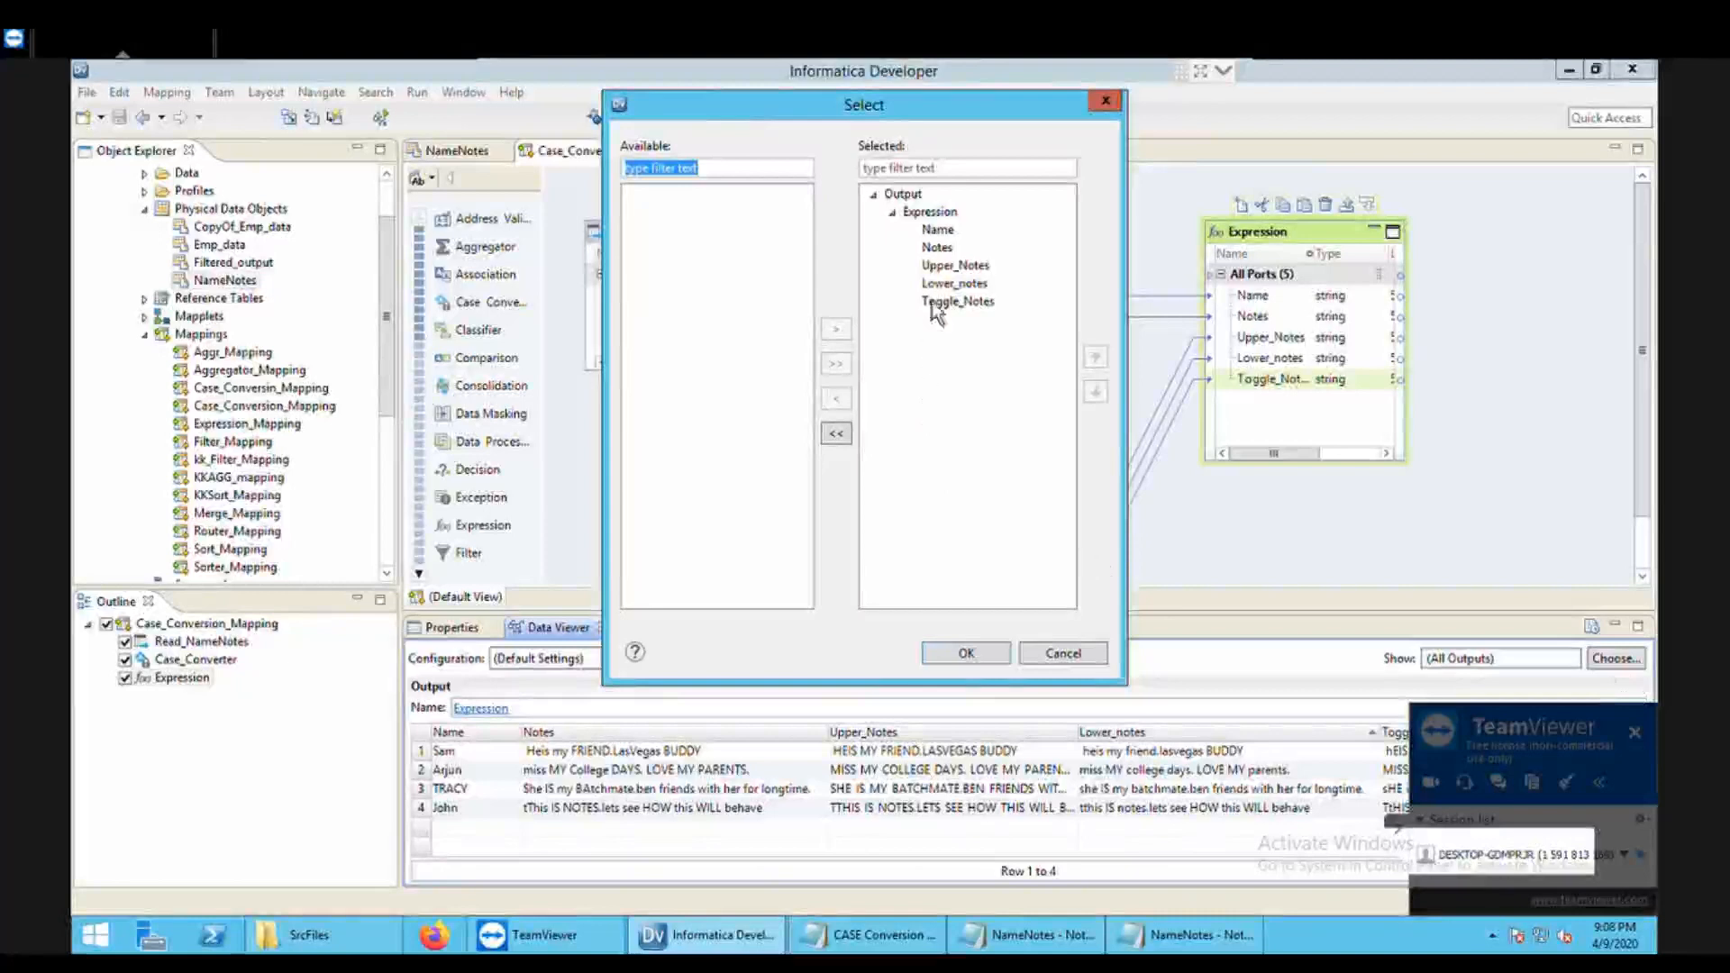
{"action": "left_click", "coordinate": [953, 265]}
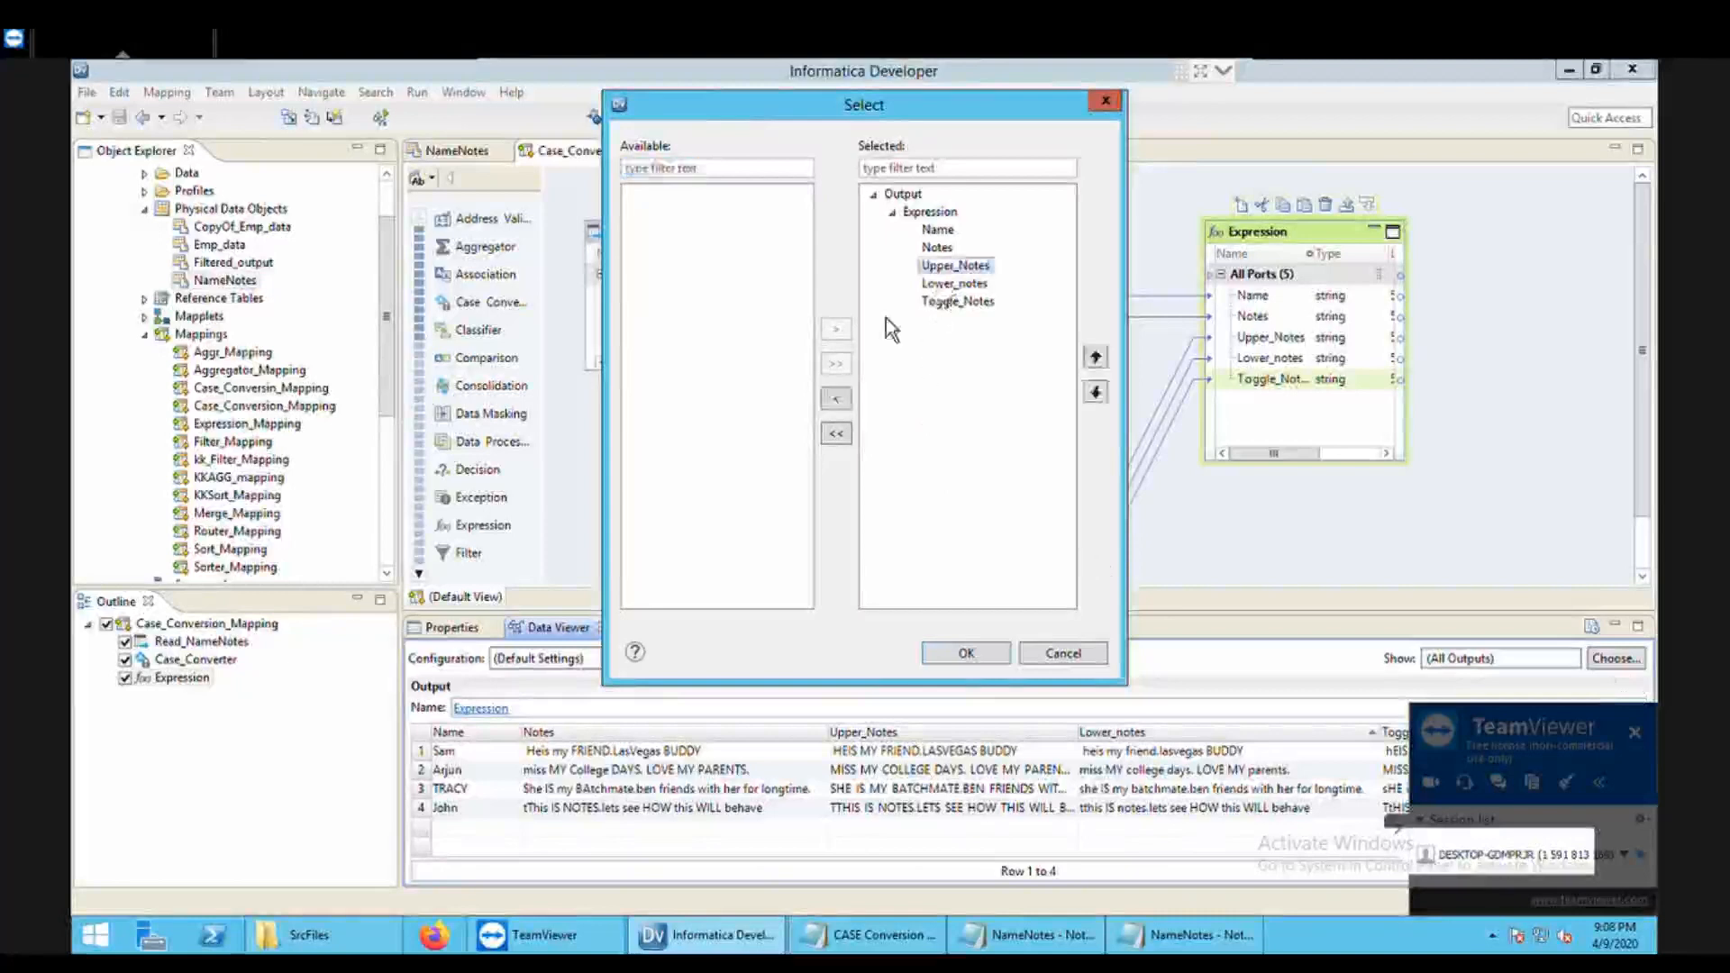
{"action": "left_click", "coordinate": [844, 403]}
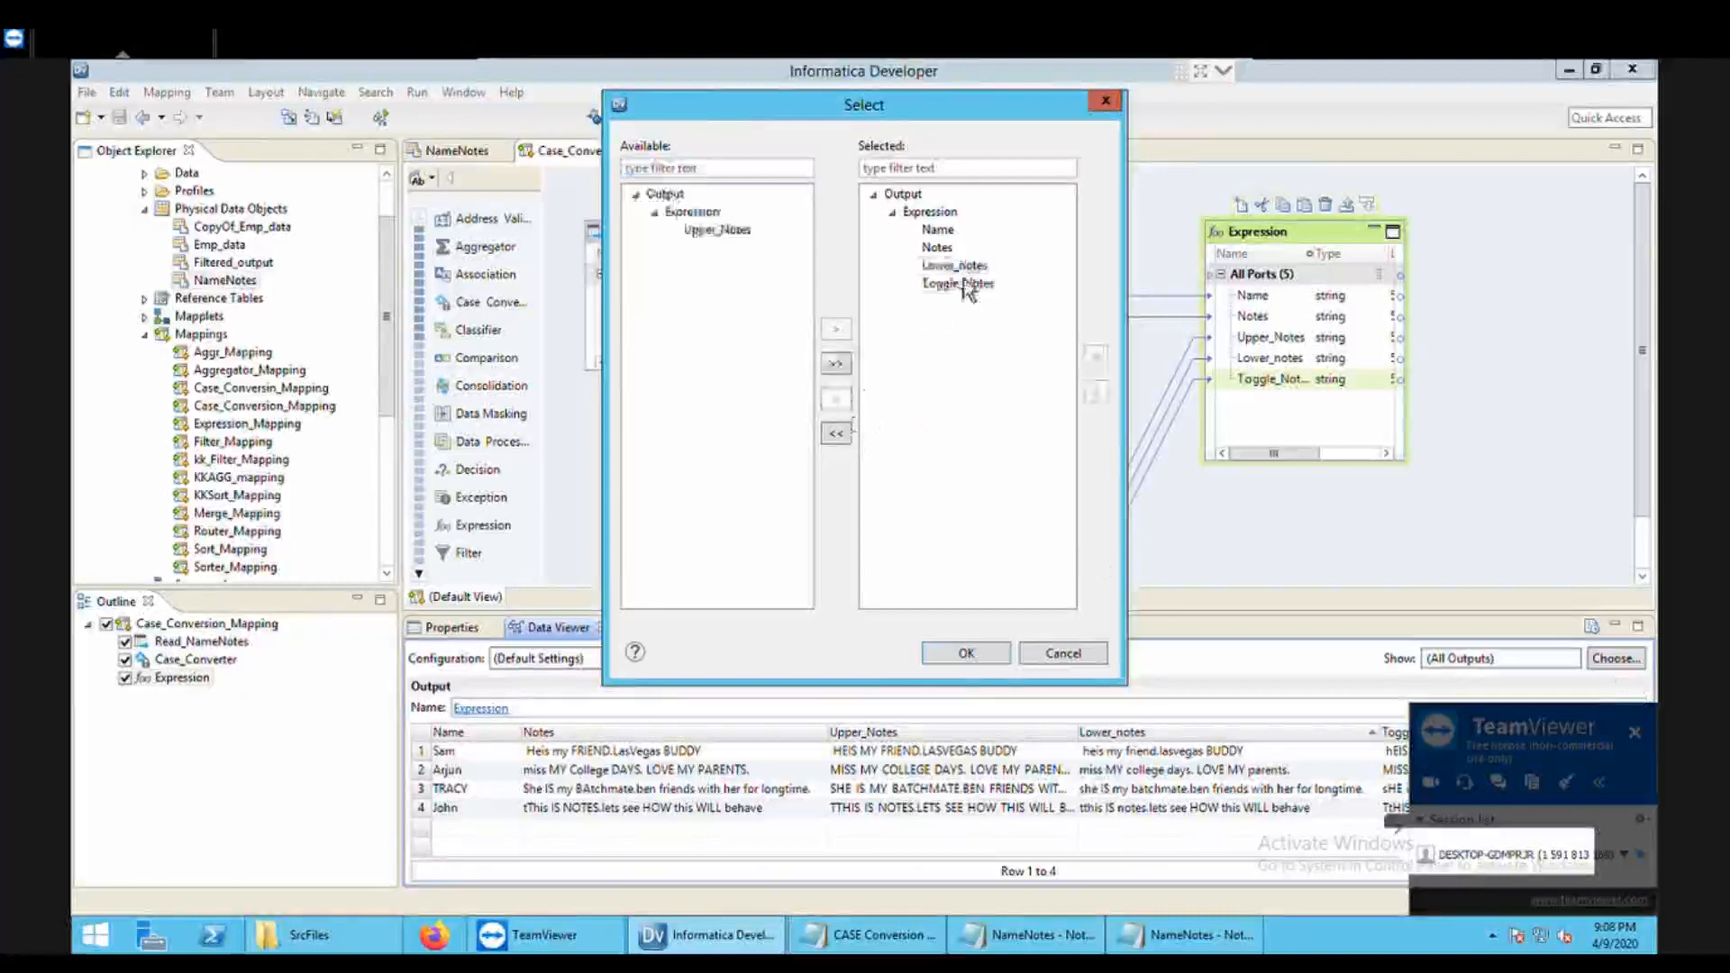
{"action": "left_click", "coordinate": [955, 270]}
{"action": "left_click", "coordinate": [846, 400]}
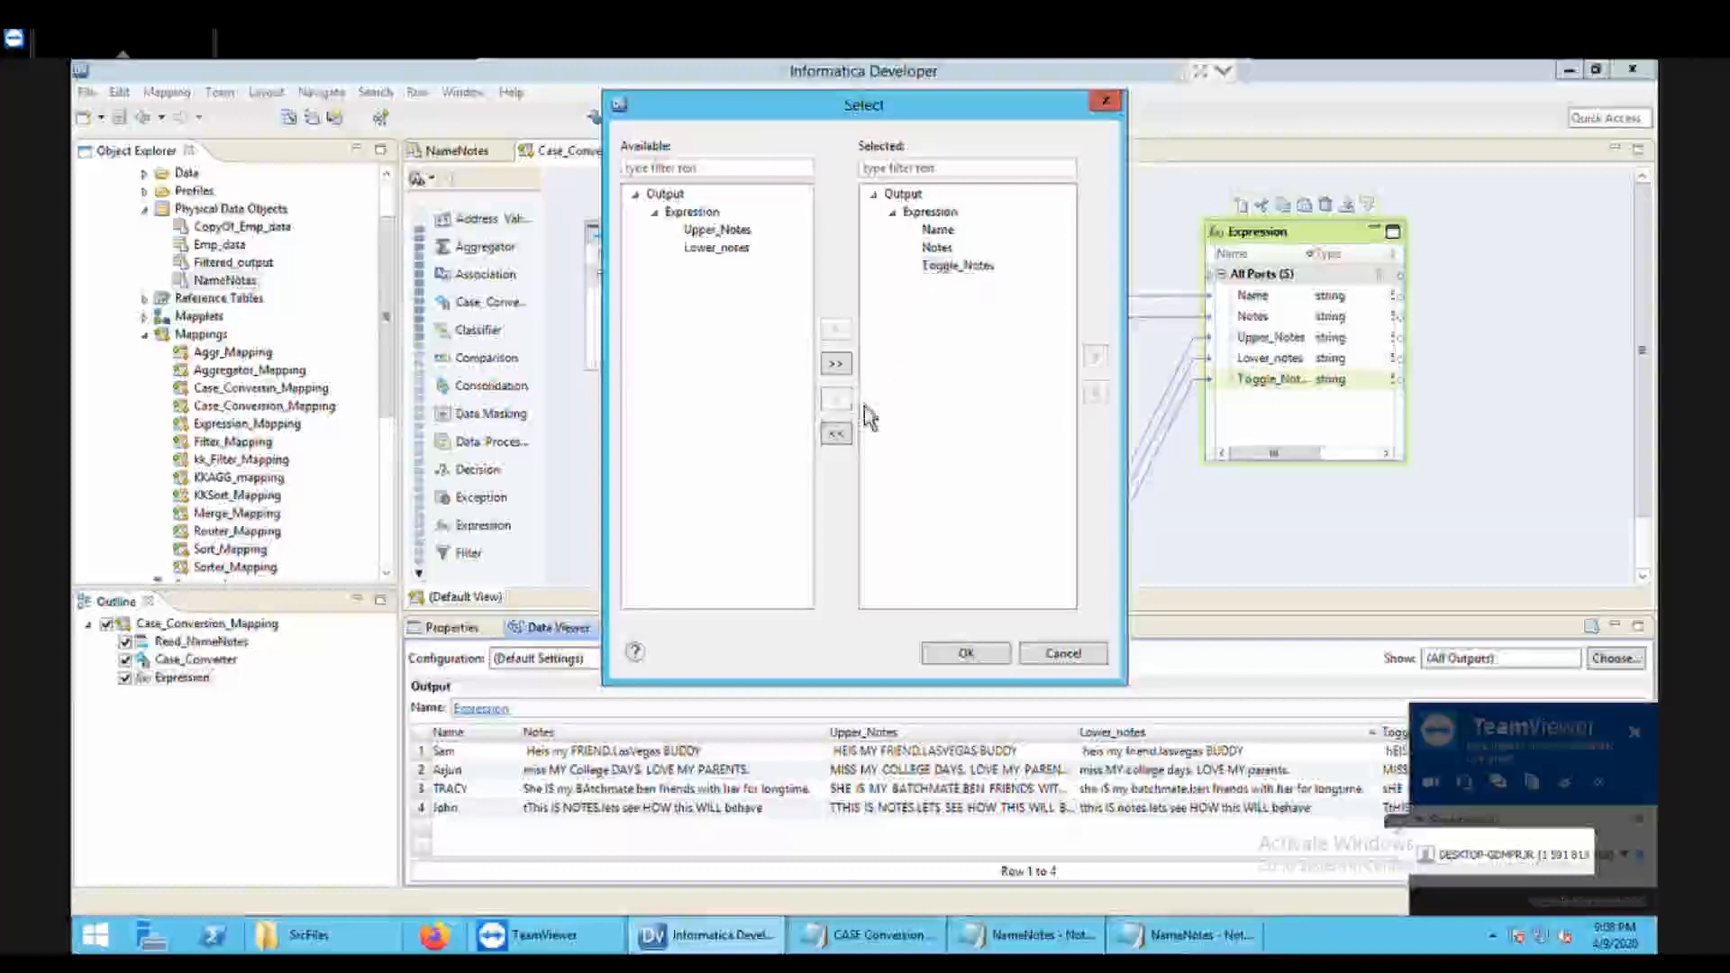
{"action": "left_click", "coordinate": [938, 233]}
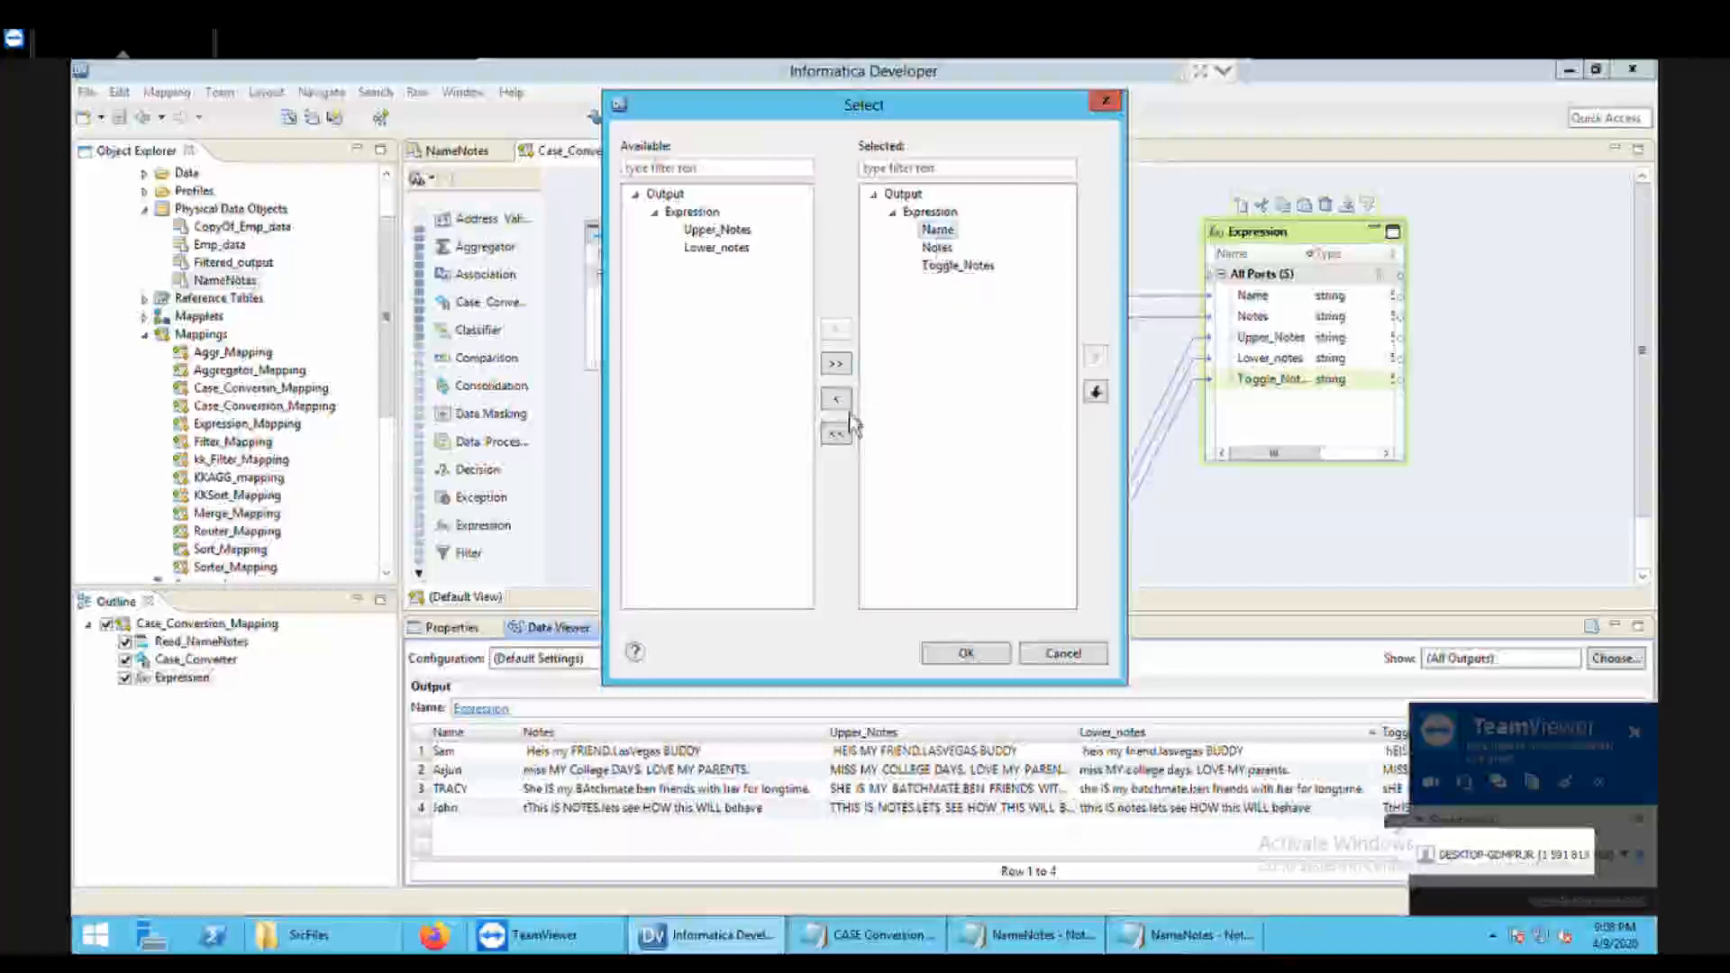
{"action": "left_click", "coordinate": [838, 401]}
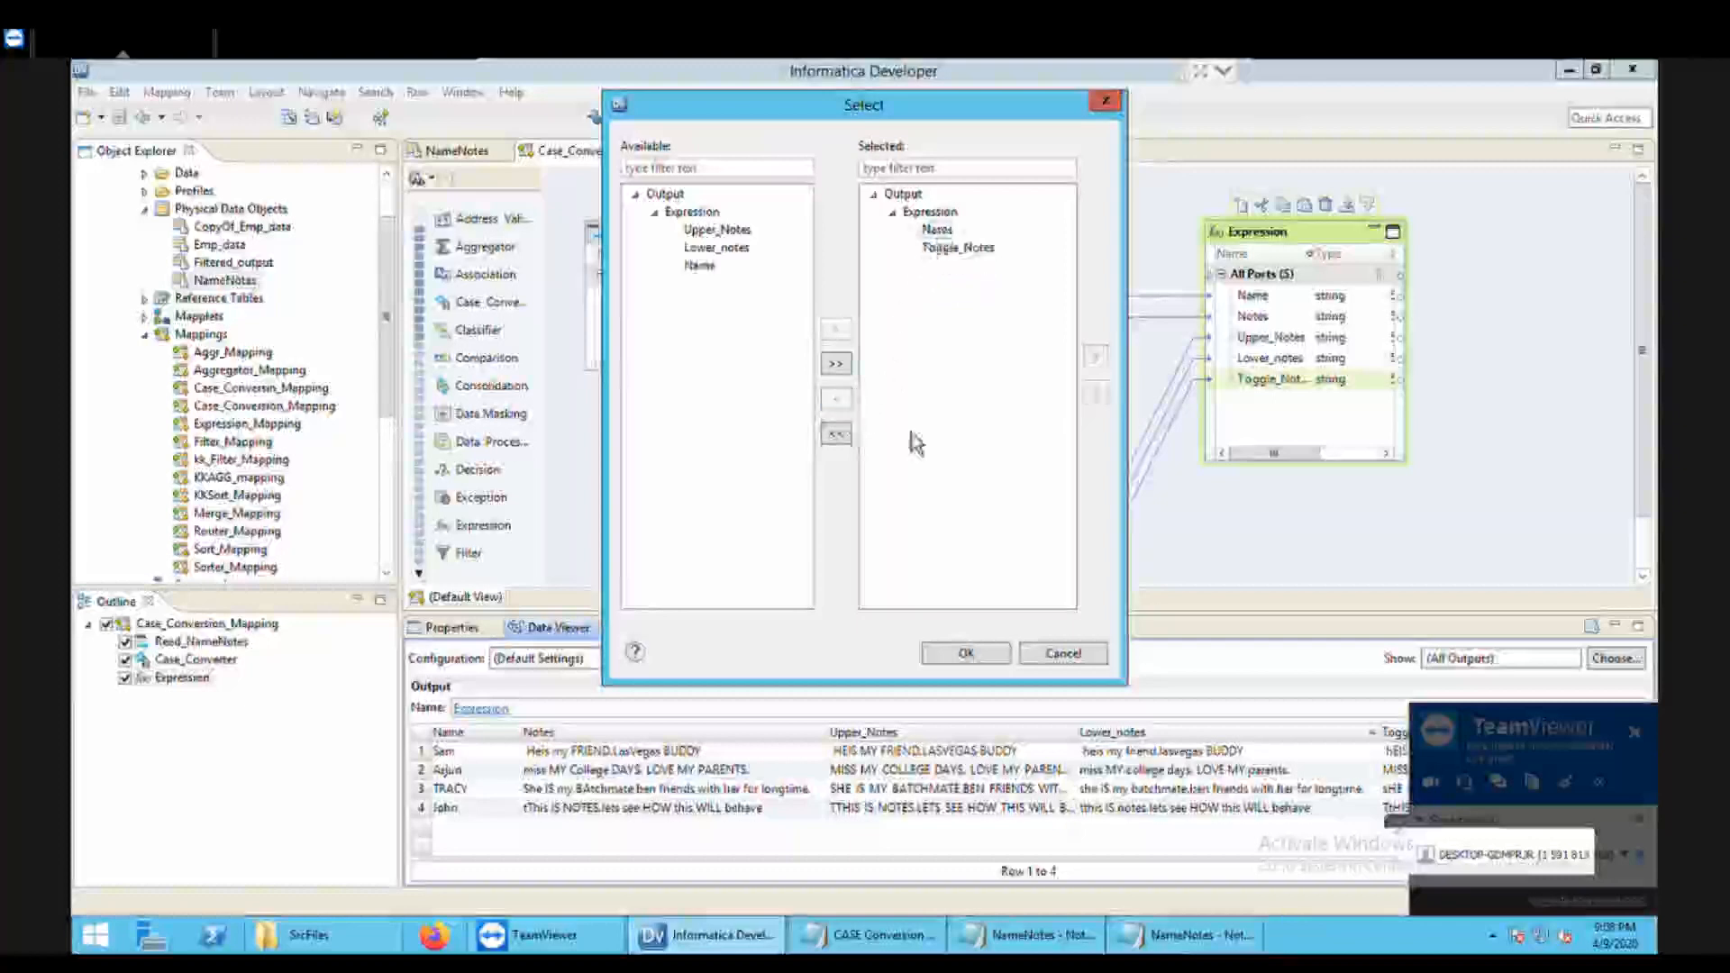
{"action": "left_click", "coordinate": [962, 665]}
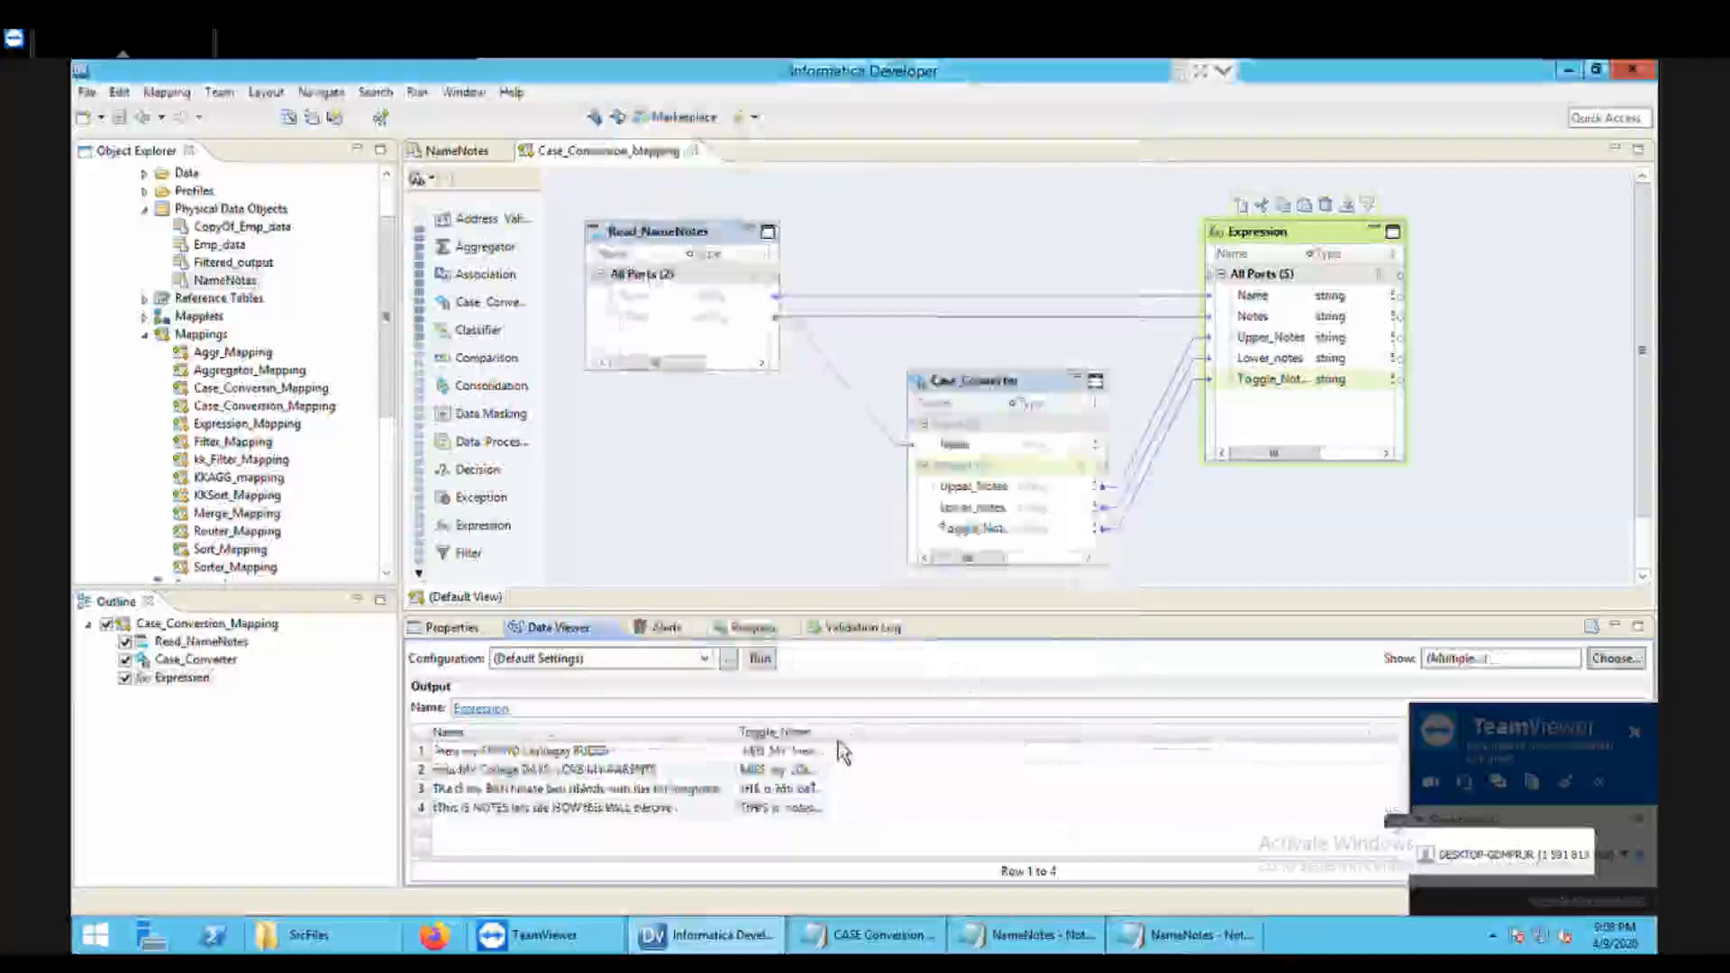
{"action": "left_click_drag", "start_coordinate": [841, 746], "coordinate": [1160, 740]}
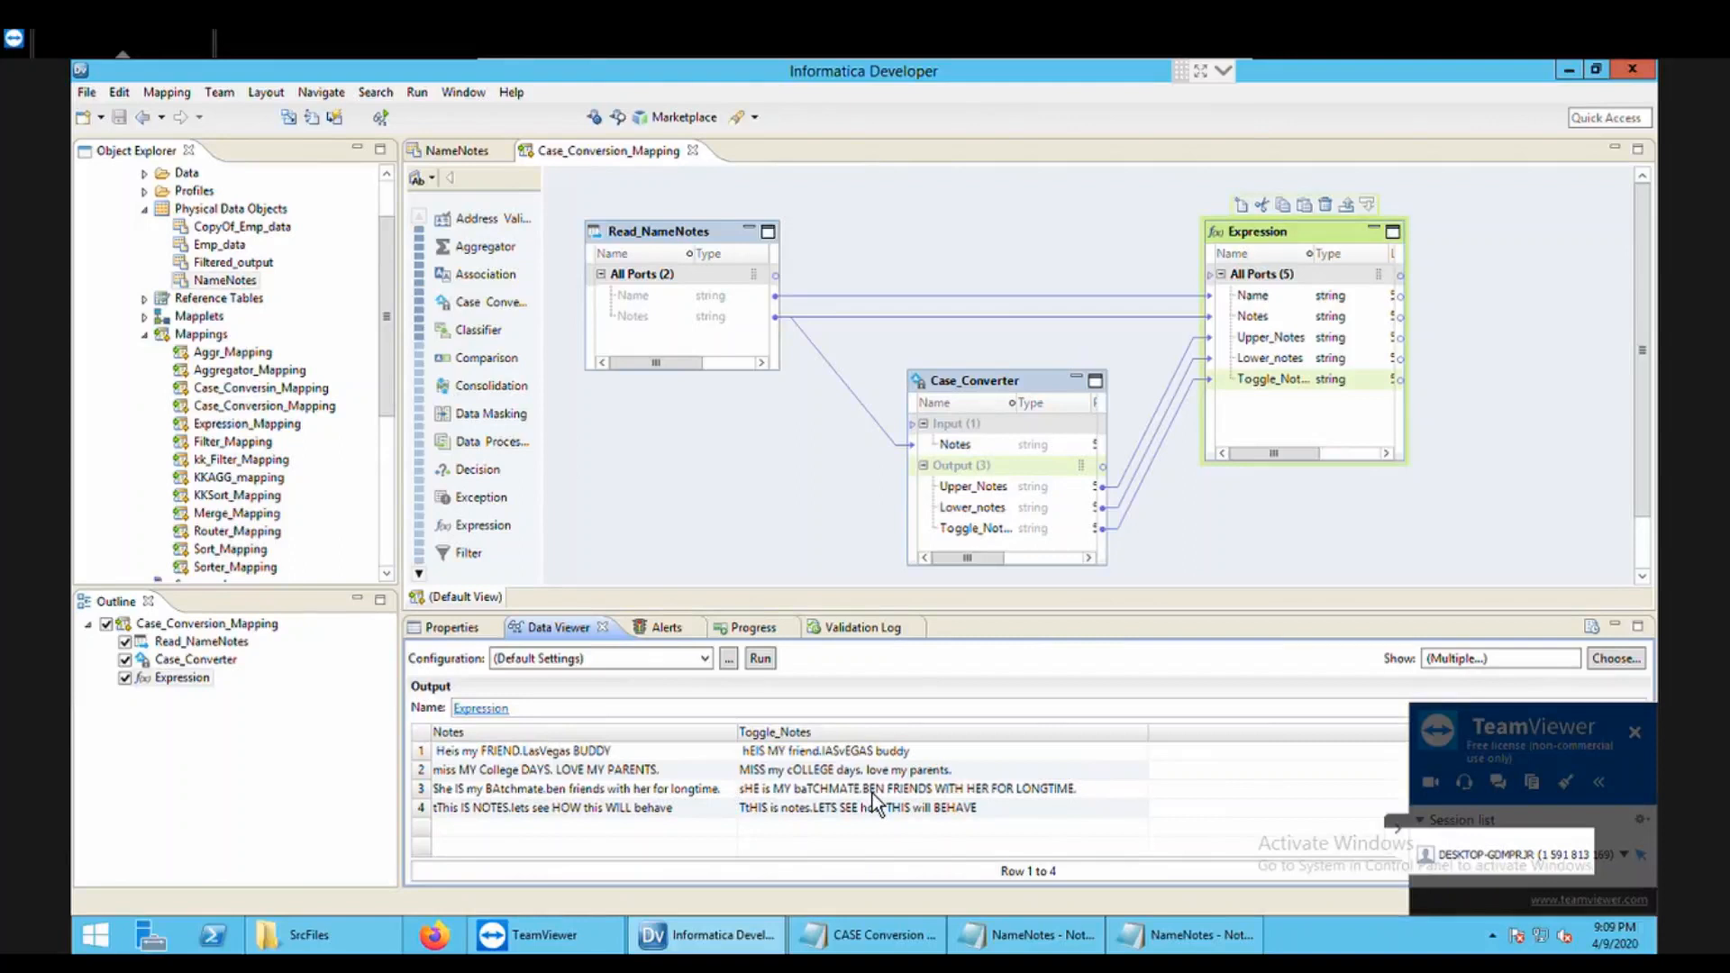
Step: Clear the Space delimiter in Case_Converter's ToggleCase strategy properties and apply the change
{"action": "left_click", "coordinate": [1034, 405]}
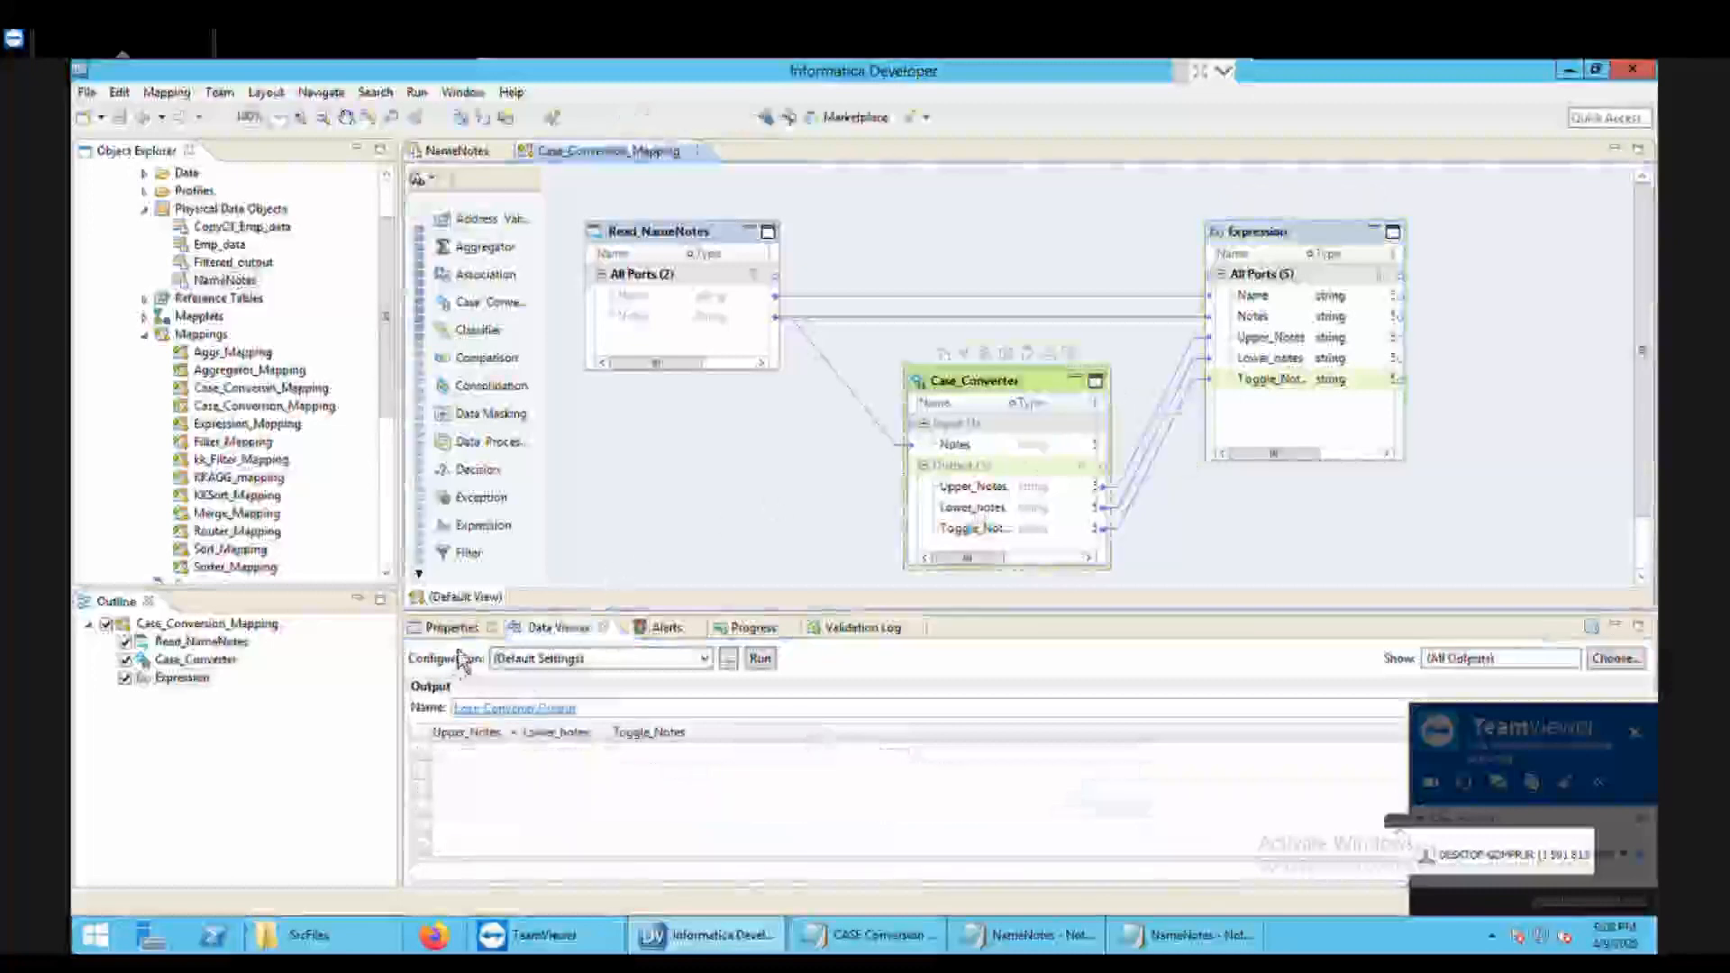
{"action": "left_click", "coordinate": [450, 628]}
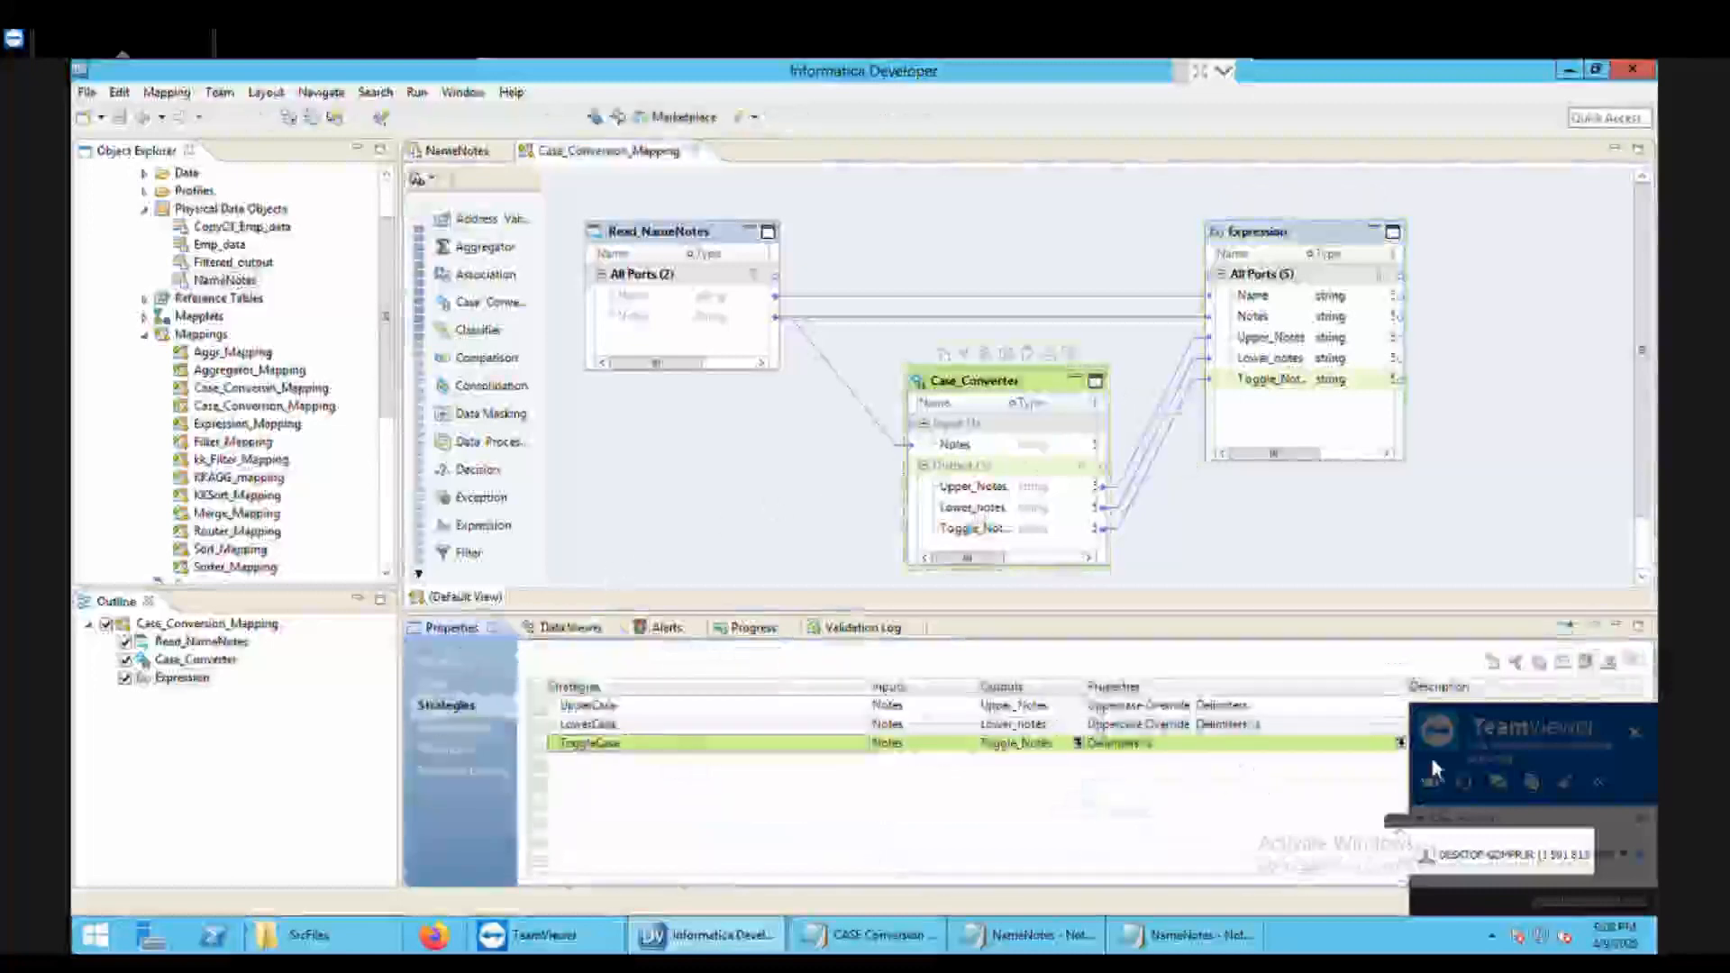
{"action": "left_click", "coordinate": [1400, 742]}
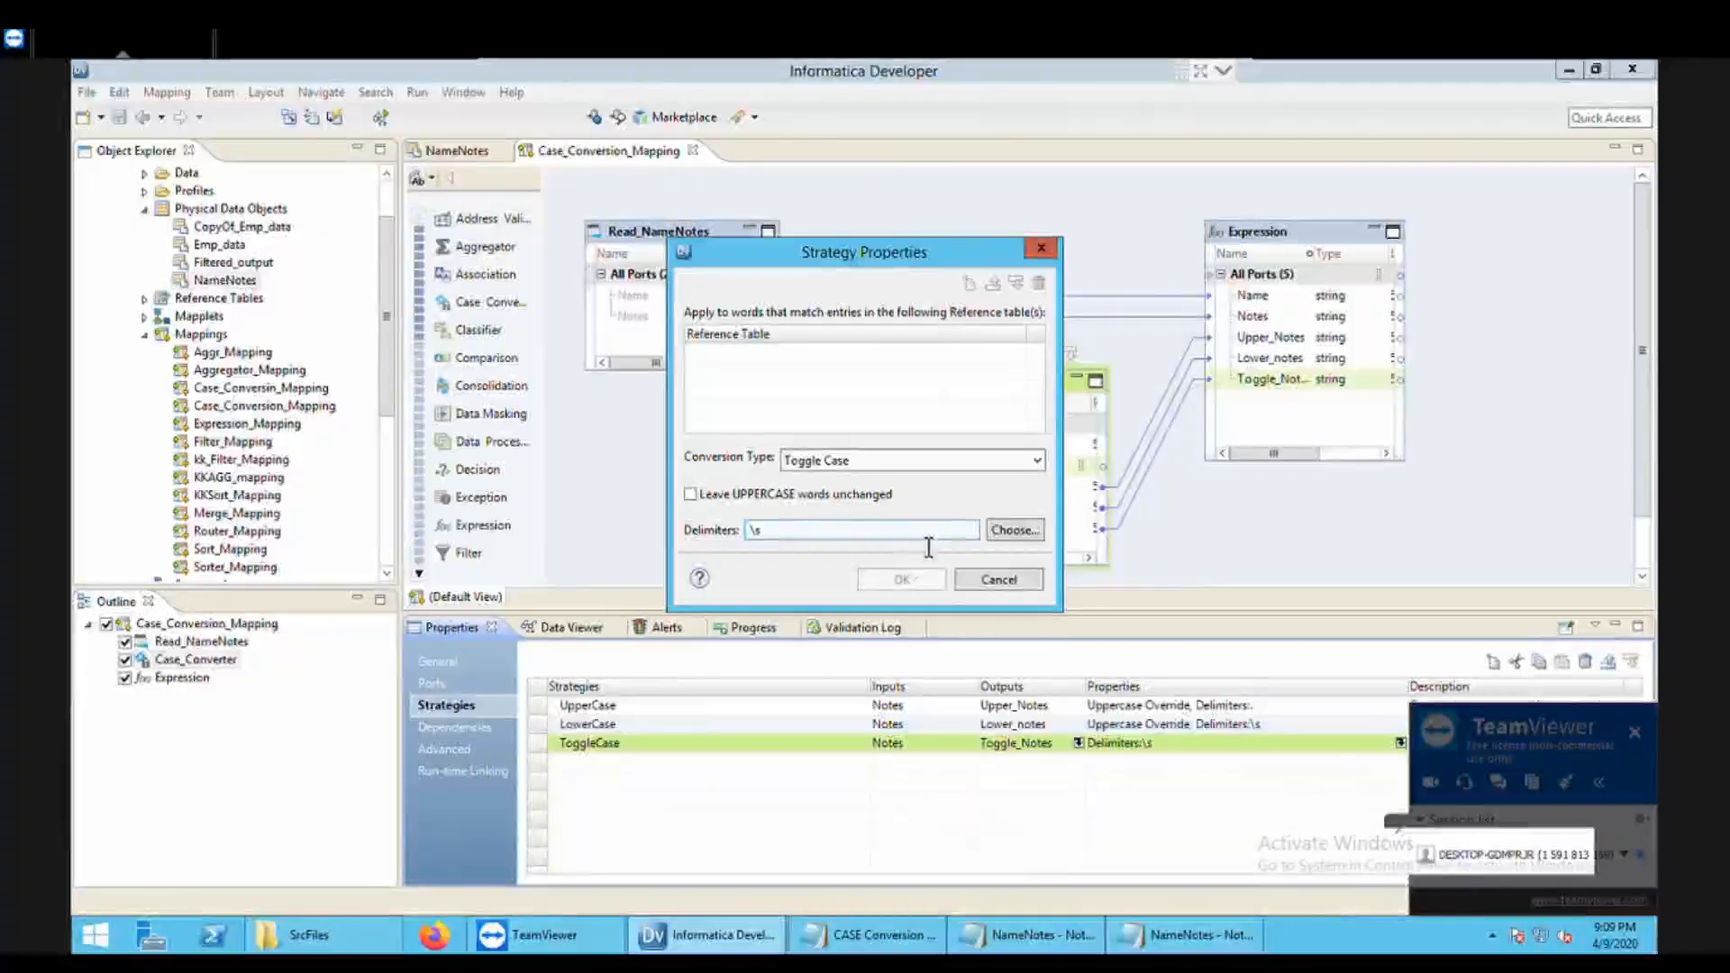
{"action": "left_click", "coordinate": [1013, 533]}
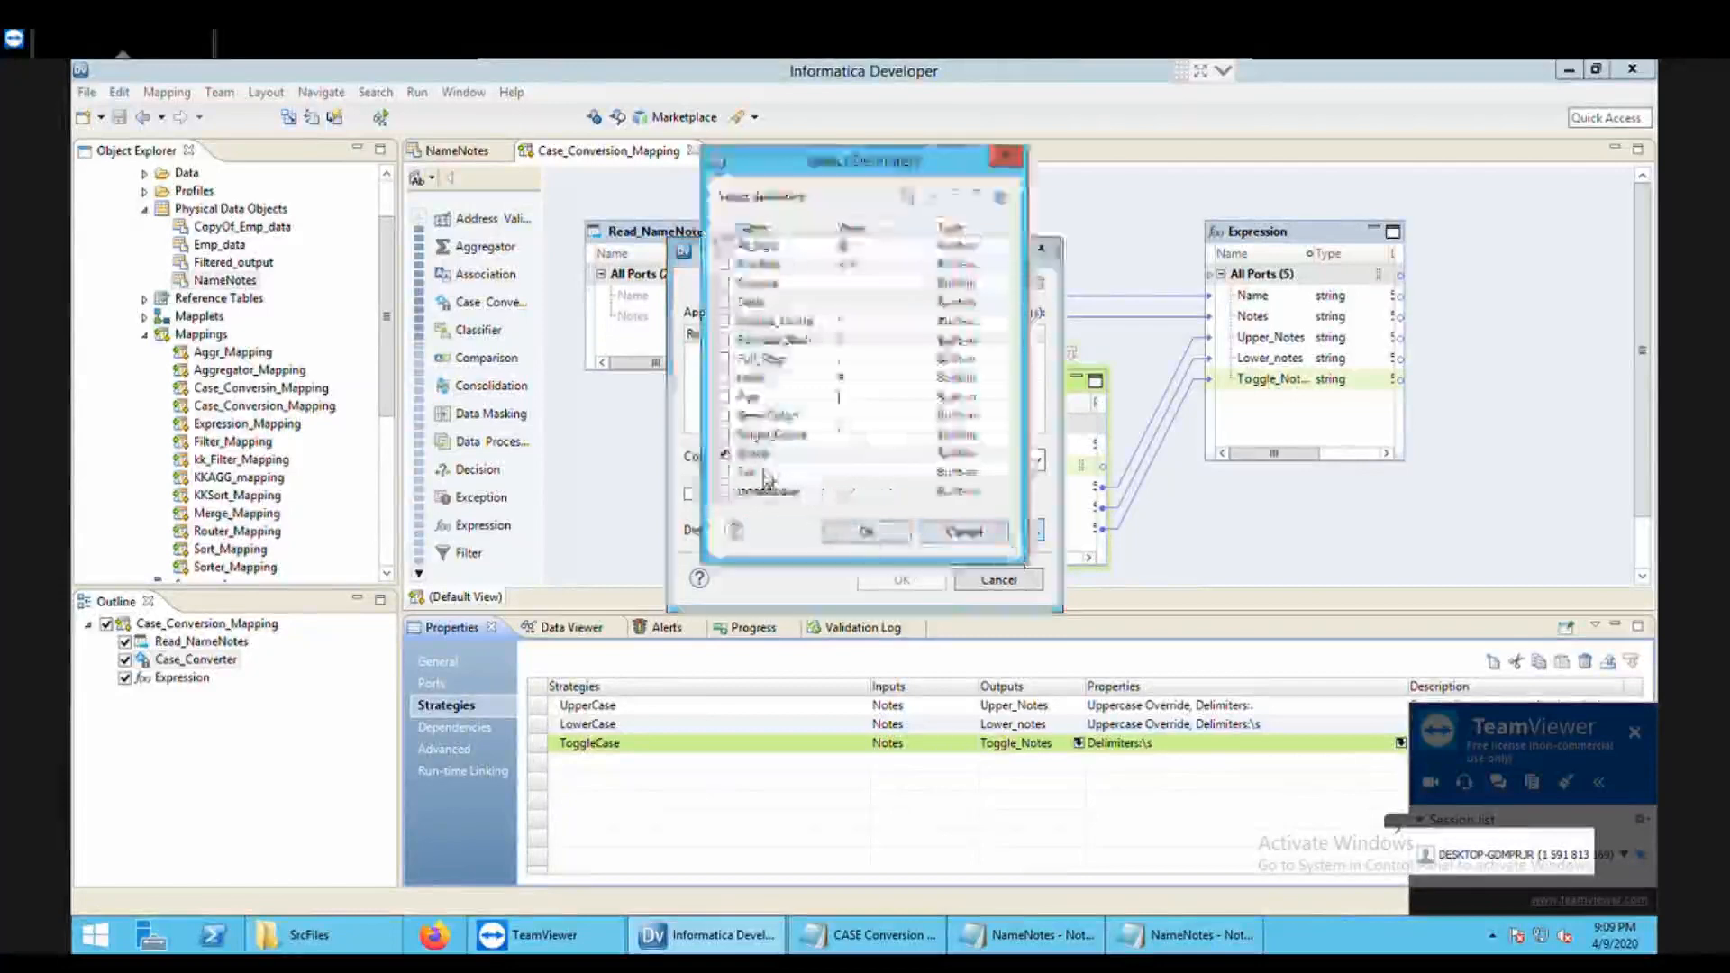
{"action": "left_click", "coordinate": [725, 454]}
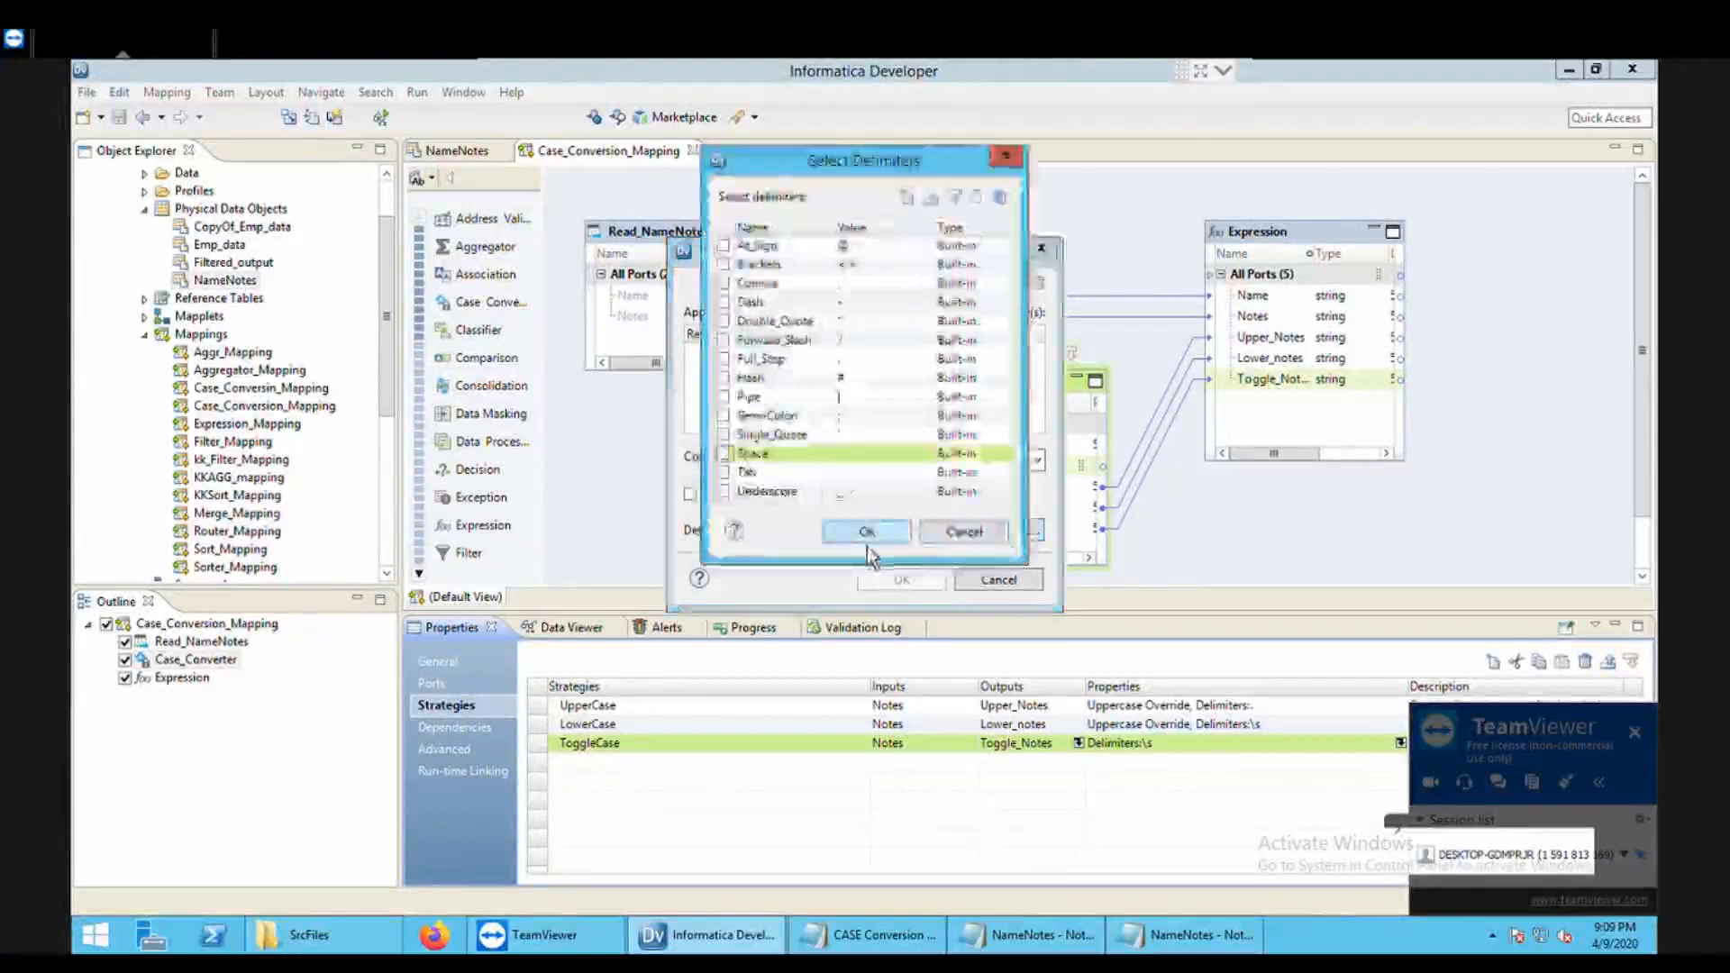
{"action": "left_click", "coordinate": [867, 539]}
{"action": "left_click", "coordinate": [903, 579]}
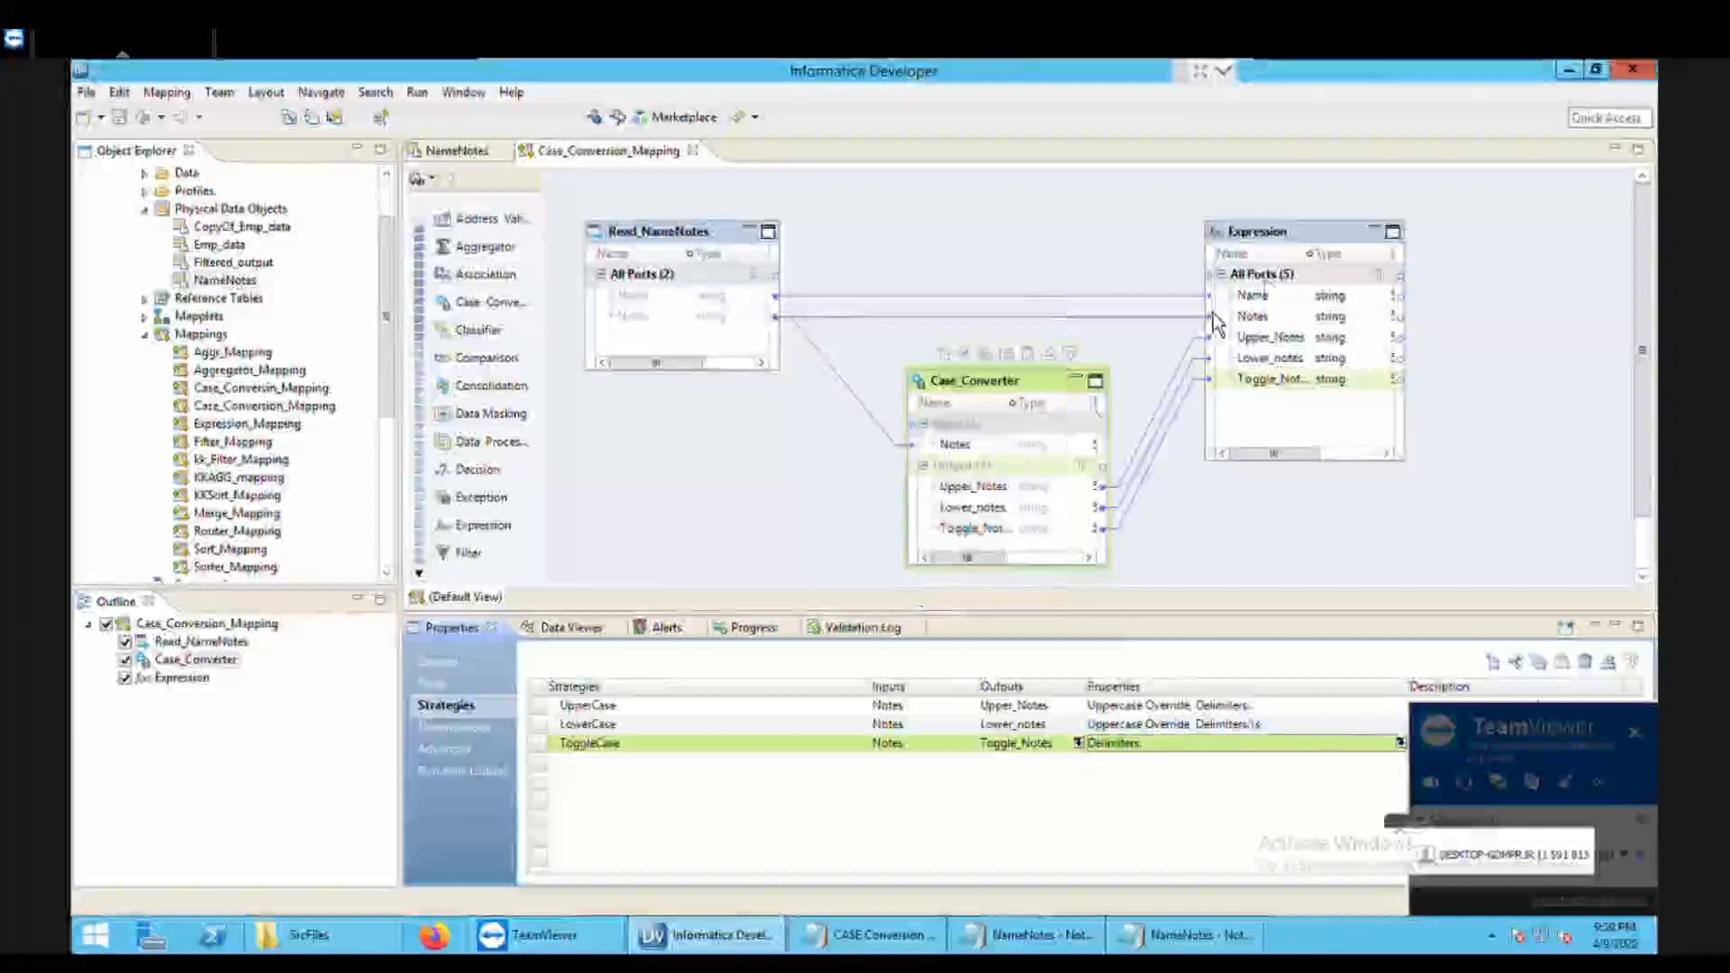
Step: Run the data viewer on Expression to check Toggle_Notes without the Space delimiter
{"action": "left_click", "coordinate": [1305, 252]}
{"action": "right_click", "coordinate": [1304, 251]}
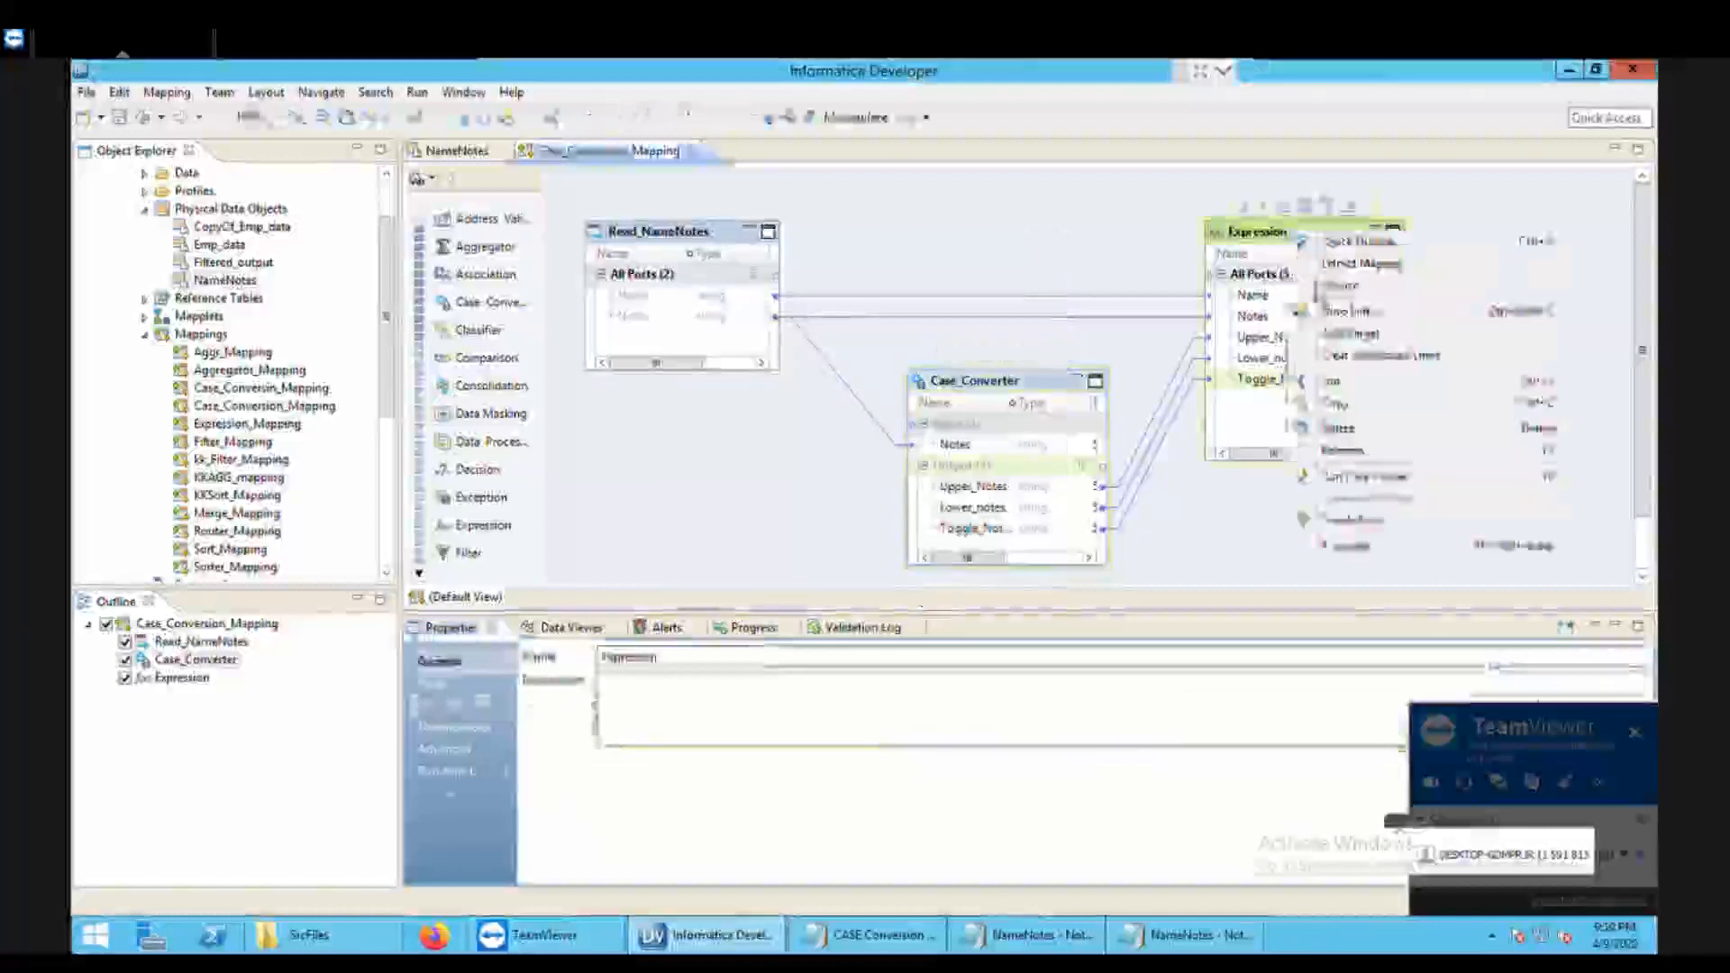
{"action": "left_click", "coordinate": [1375, 496]}
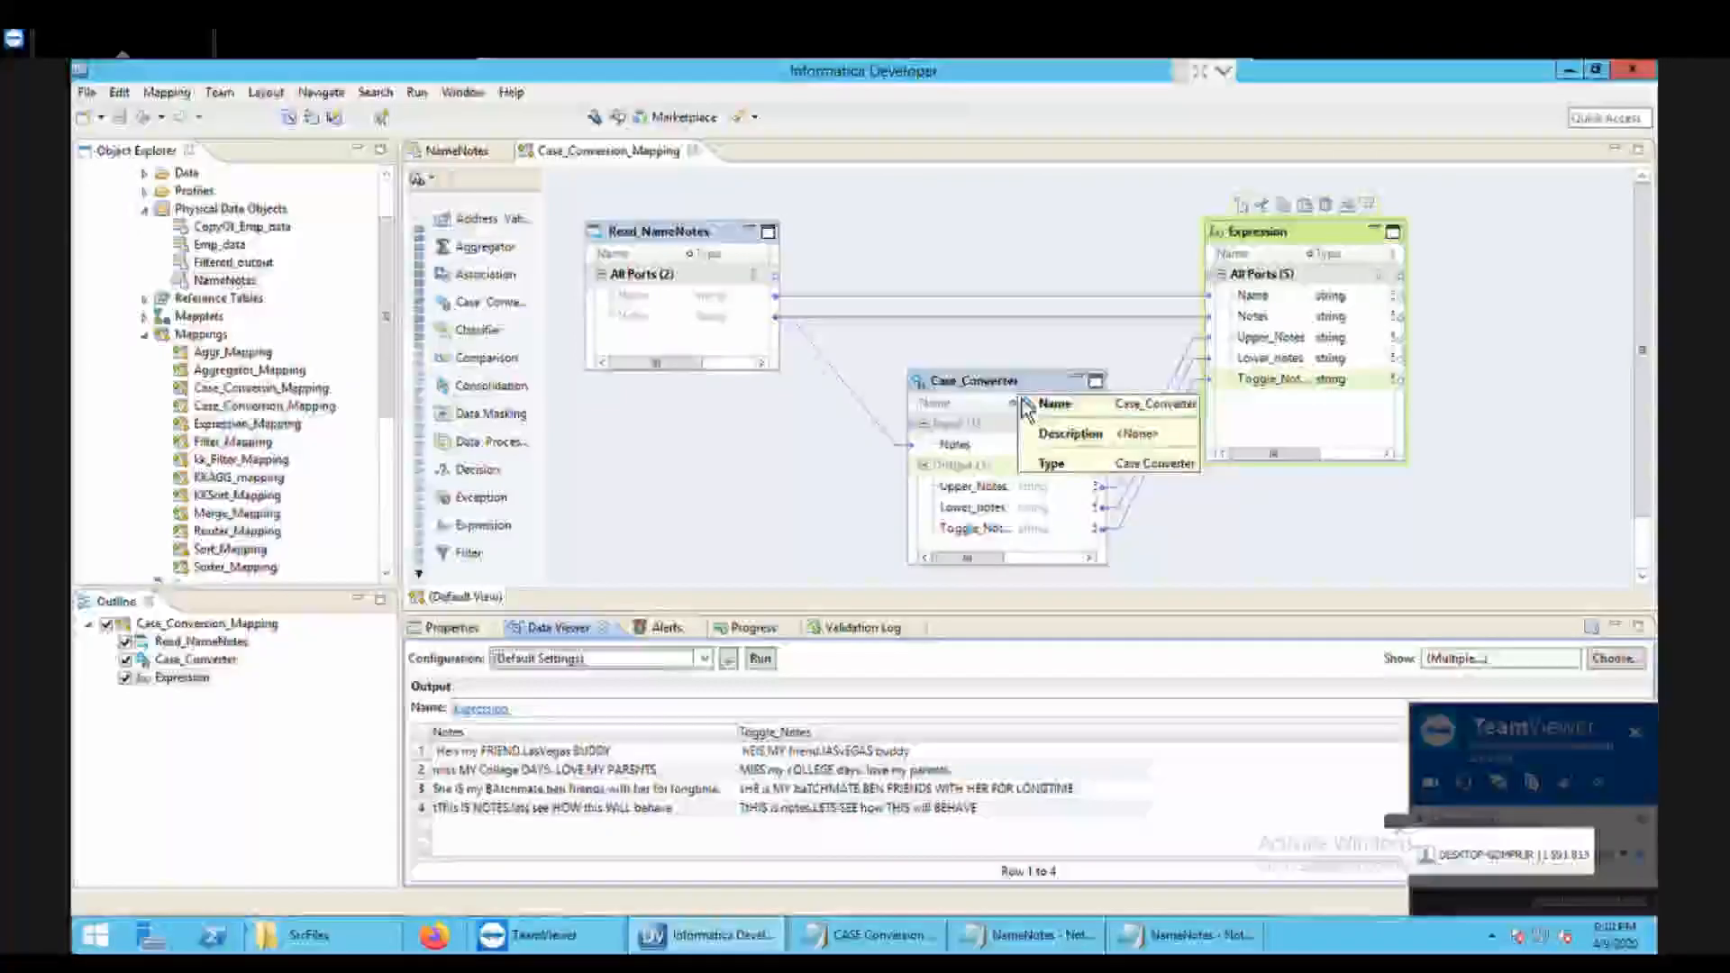
Step: Switch to the CASE Conversion notes in Notepad, review the format definitions, especially Tittle Case, and minimize the notes
{"action": "left_click", "coordinate": [879, 935]}
{"action": "left_click_drag", "start_coordinate": [386, 545], "coordinate": [543, 548]}
{"action": "left_click", "coordinate": [543, 548]}
{"action": "left_click_drag", "start_coordinate": [384, 662], "coordinate": [545, 667]}
{"action": "left_click", "coordinate": [539, 665]}
{"action": "left_click_drag", "start_coordinate": [384, 628], "coordinate": [534, 630]}
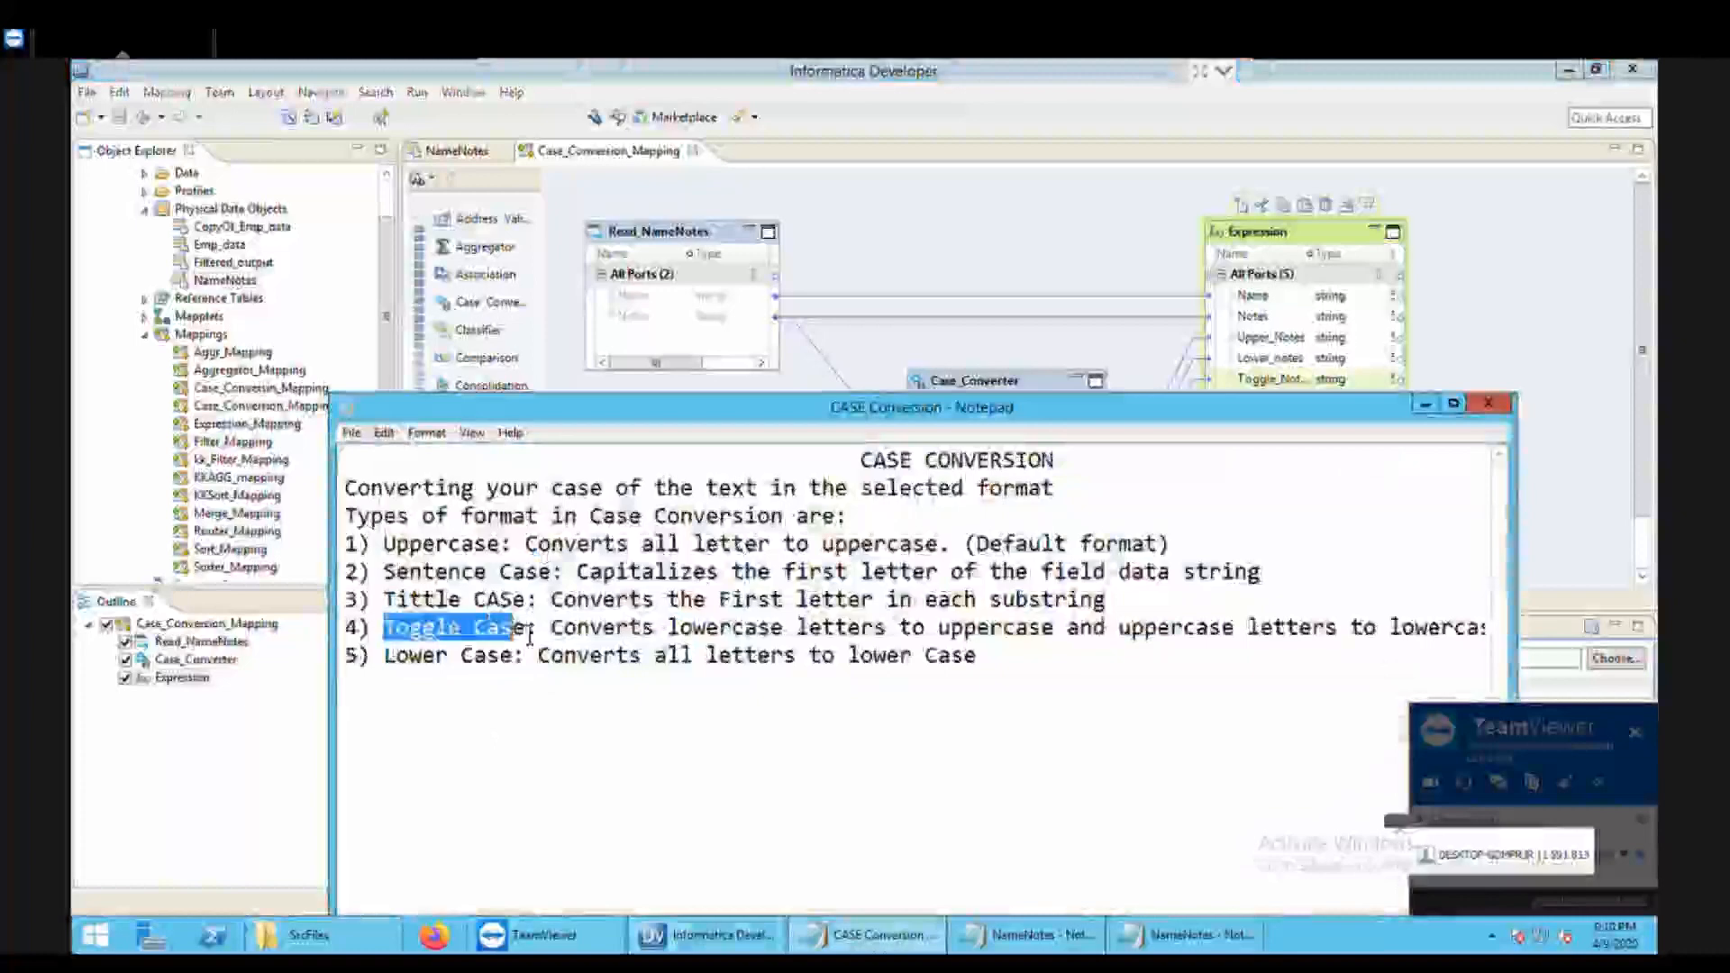
{"action": "left_click", "coordinate": [522, 628]}
{"action": "left_click_drag", "start_coordinate": [385, 600], "coordinate": [530, 602]}
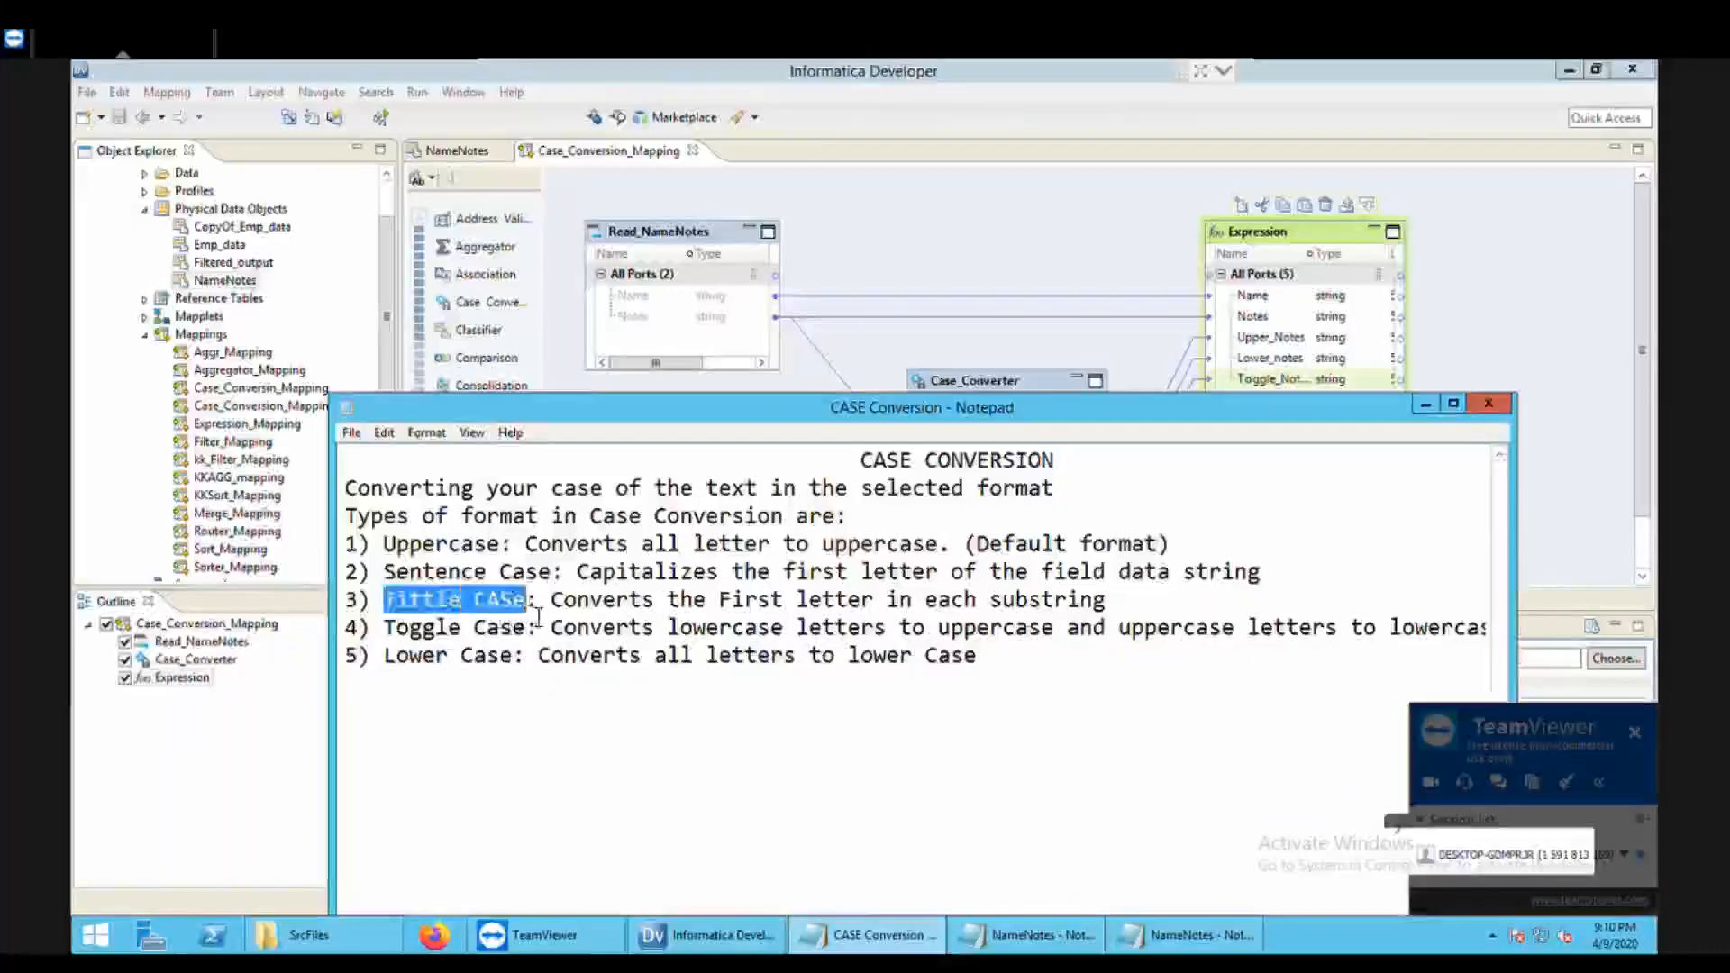
{"action": "left_click", "coordinate": [532, 602]}
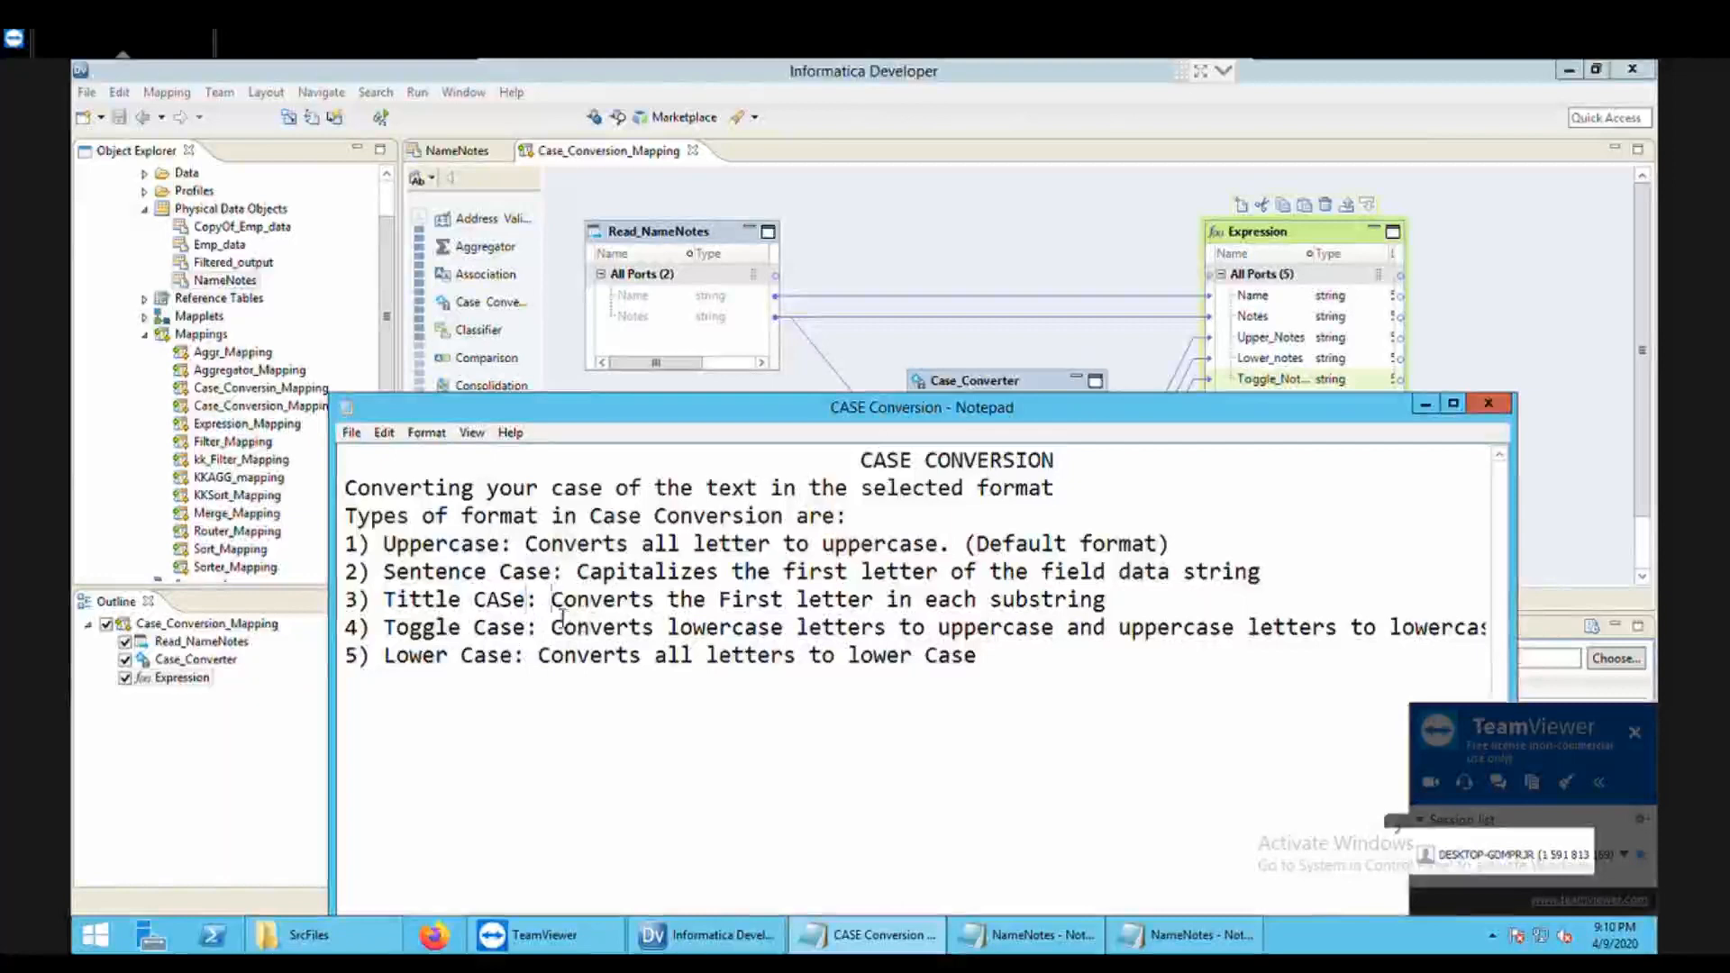
{"action": "left_click_drag", "start_coordinate": [551, 612], "coordinate": [757, 618]}
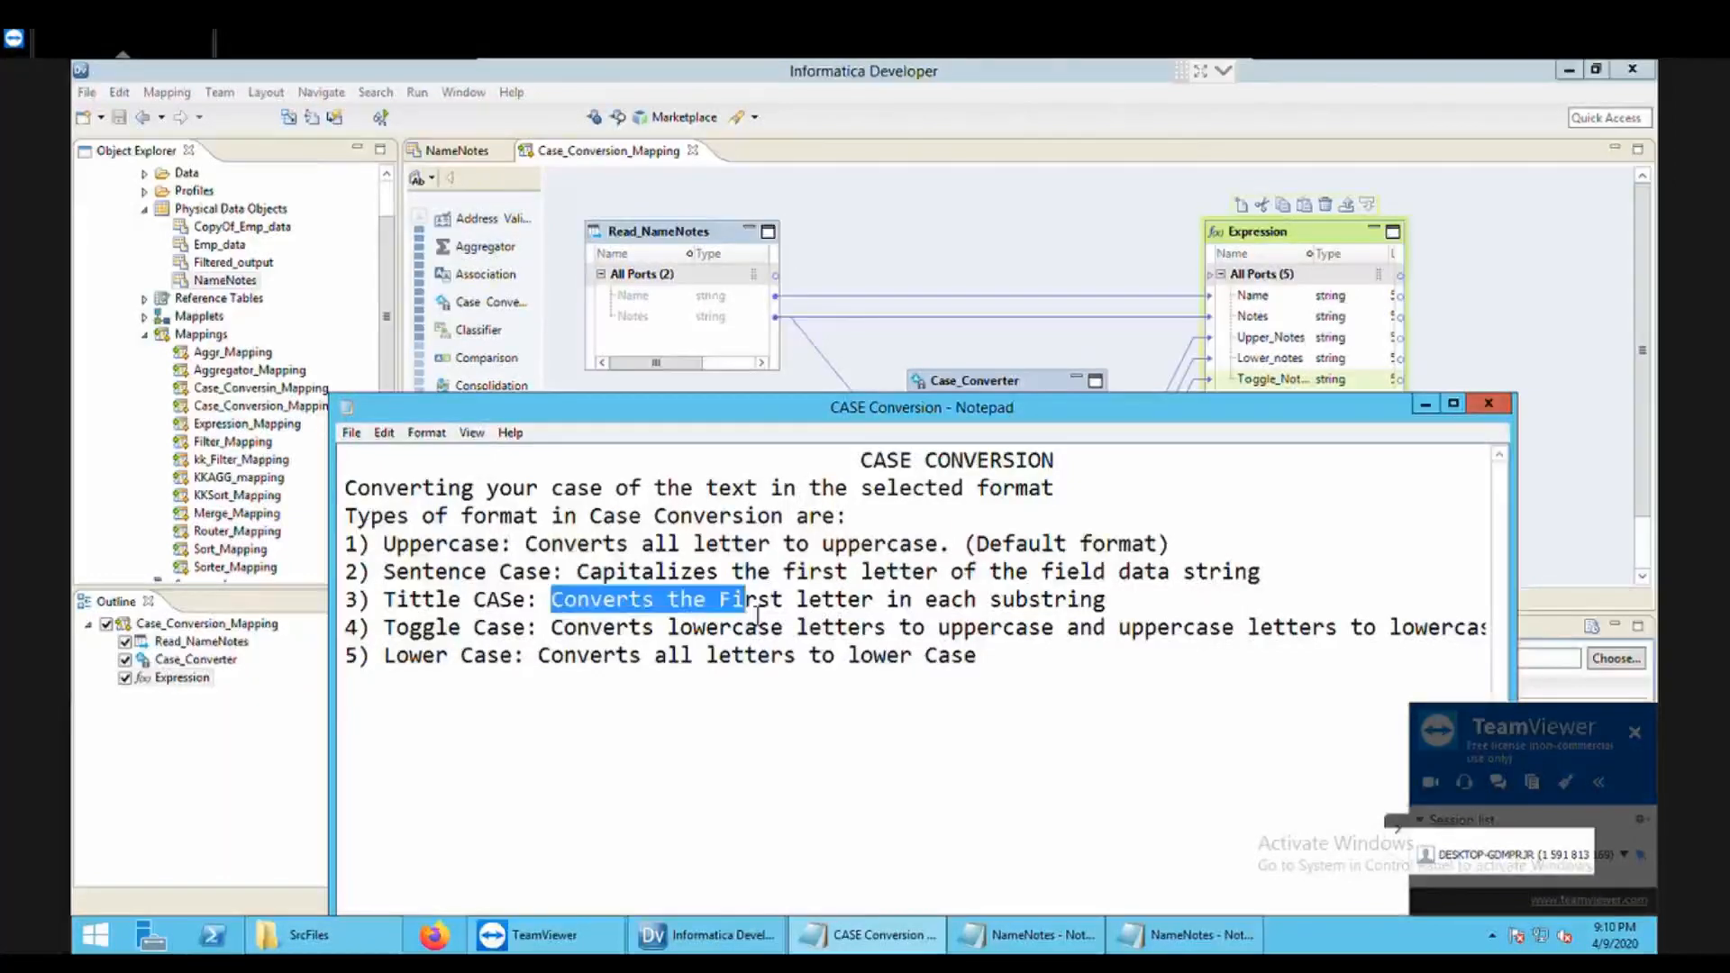
{"action": "left_click_drag", "start_coordinate": [762, 616], "coordinate": [770, 618]}
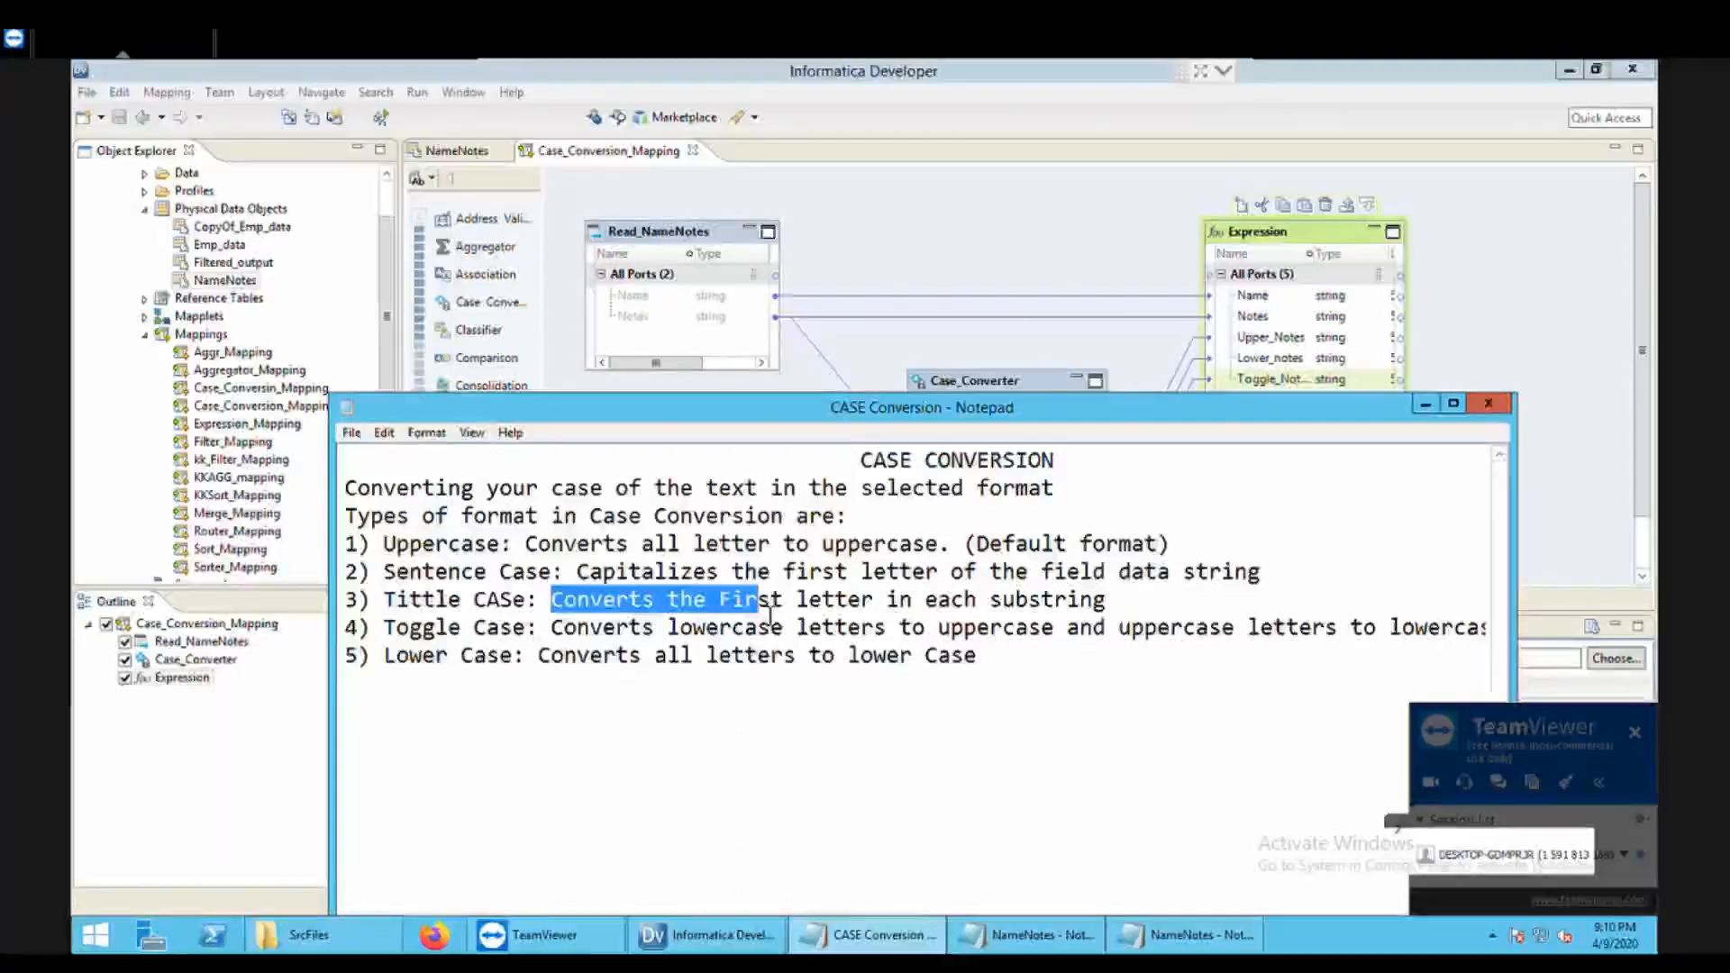
{"action": "left_click", "coordinate": [769, 618]}
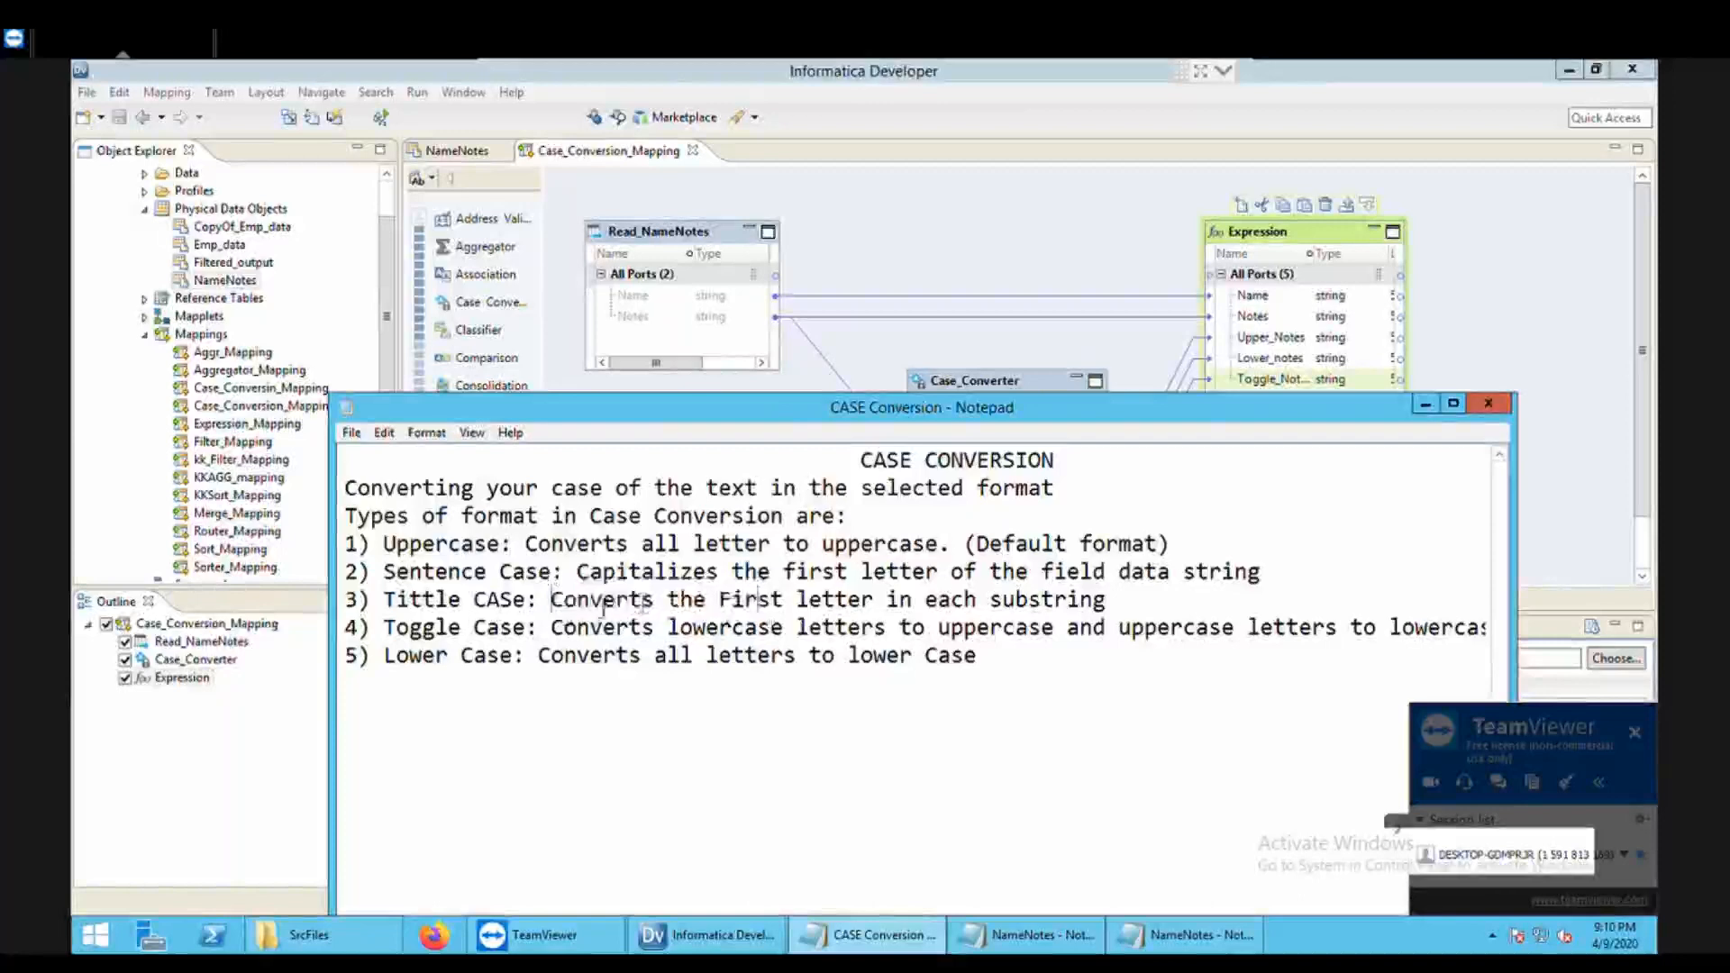
{"action": "left_click_drag", "start_coordinate": [552, 600], "coordinate": [933, 617]}
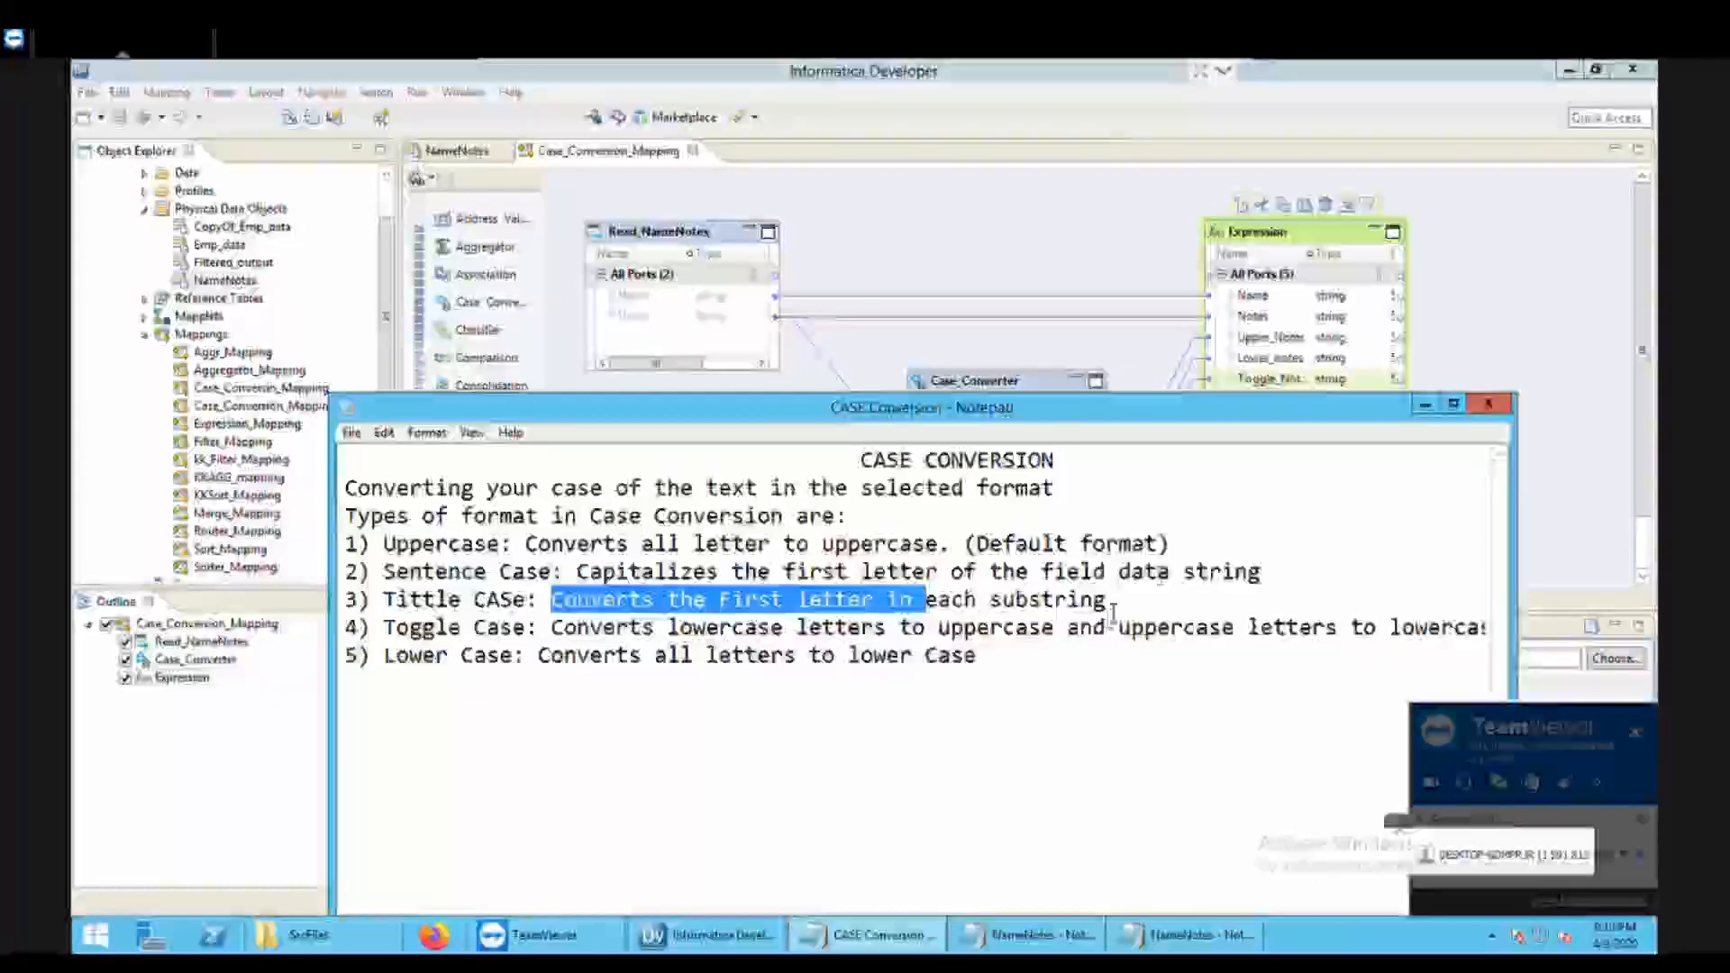
{"action": "left_click", "coordinate": [1425, 406]}
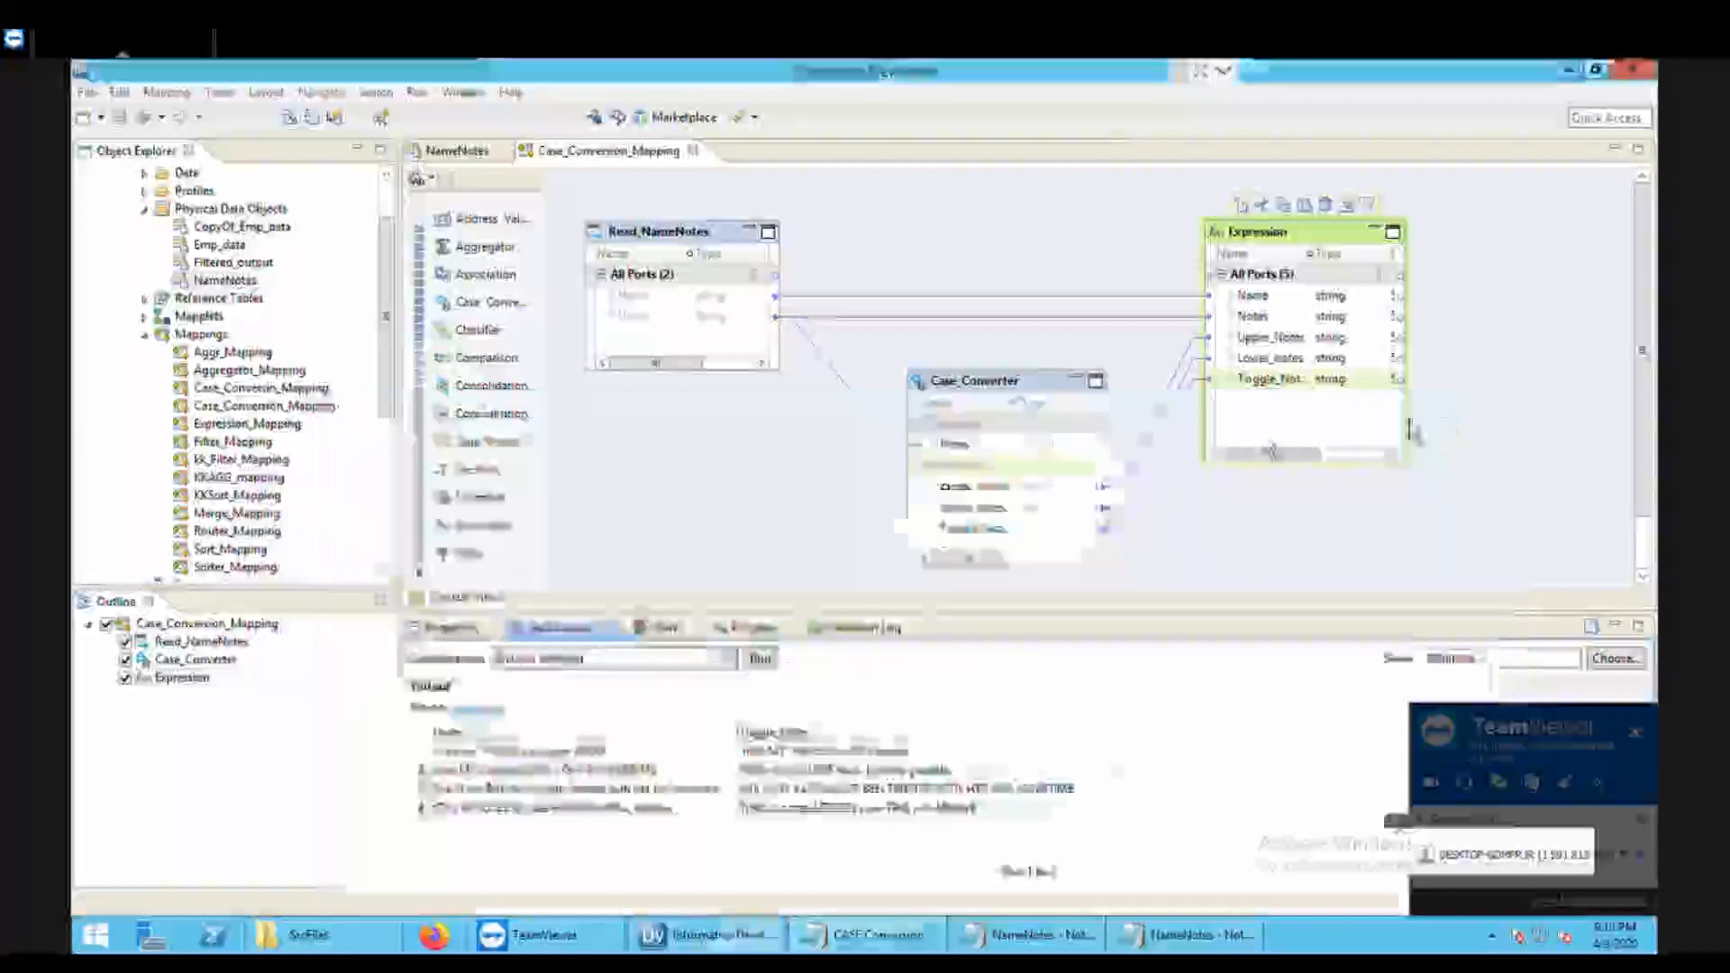
Step: Start a new strategy in the Case_Converter transformation and name it Title_Case
{"action": "left_click", "coordinate": [1023, 406]}
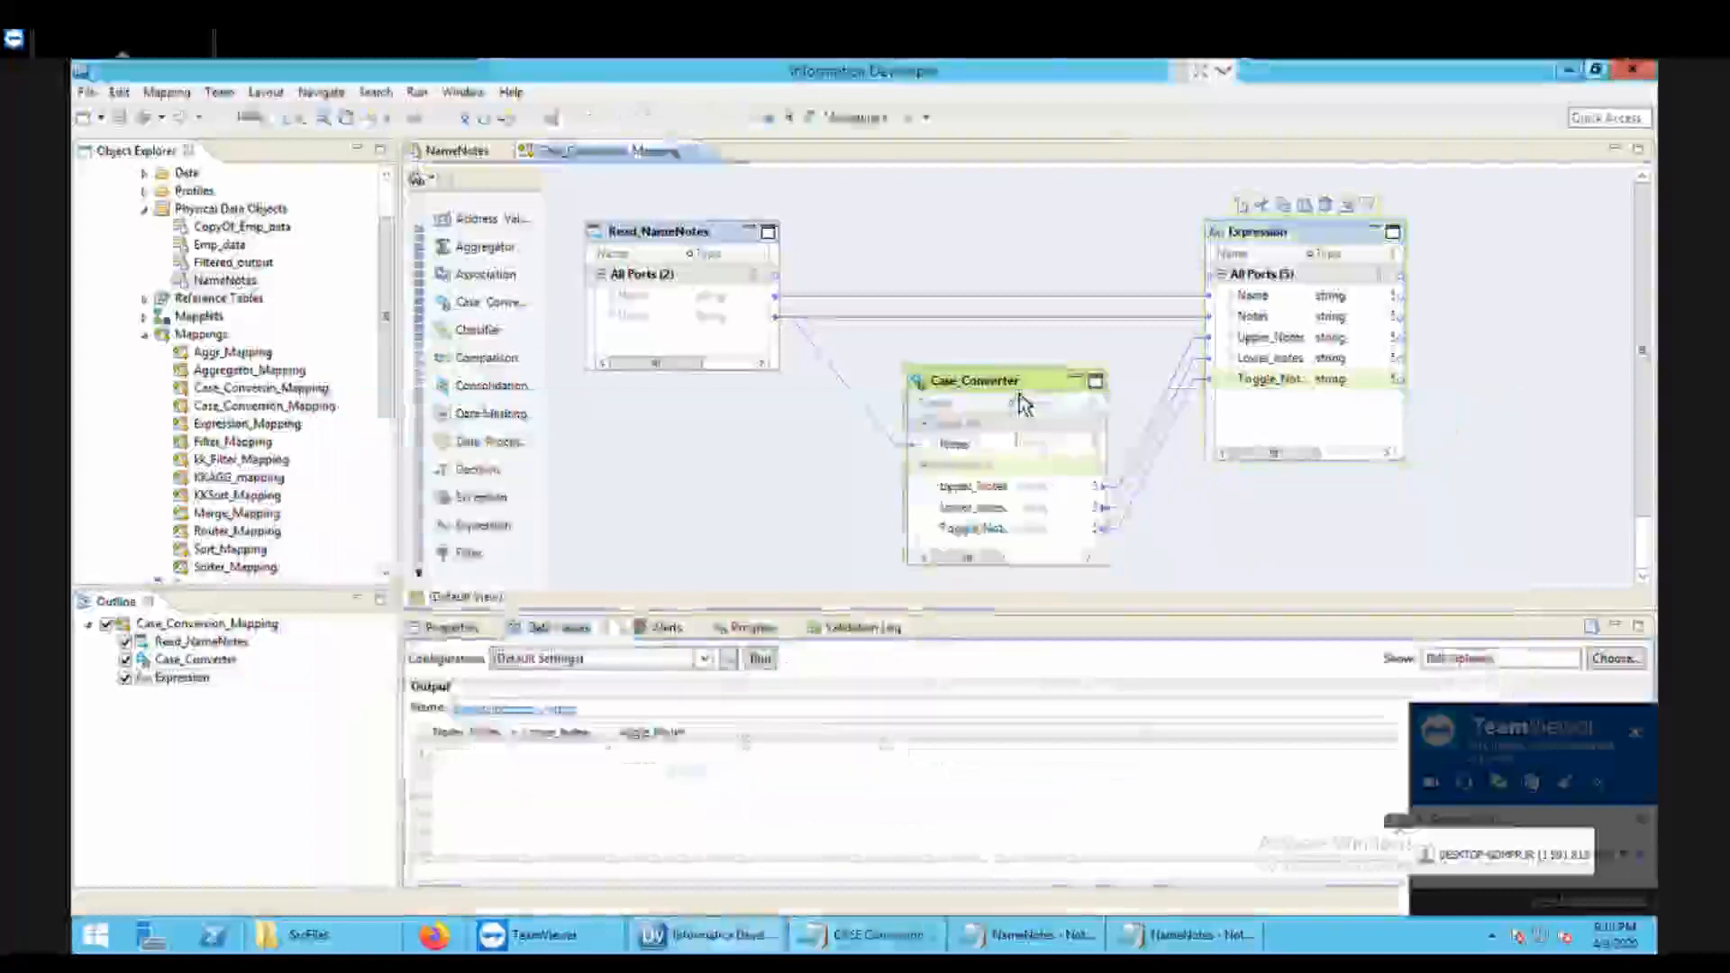
{"action": "left_click", "coordinate": [458, 631]}
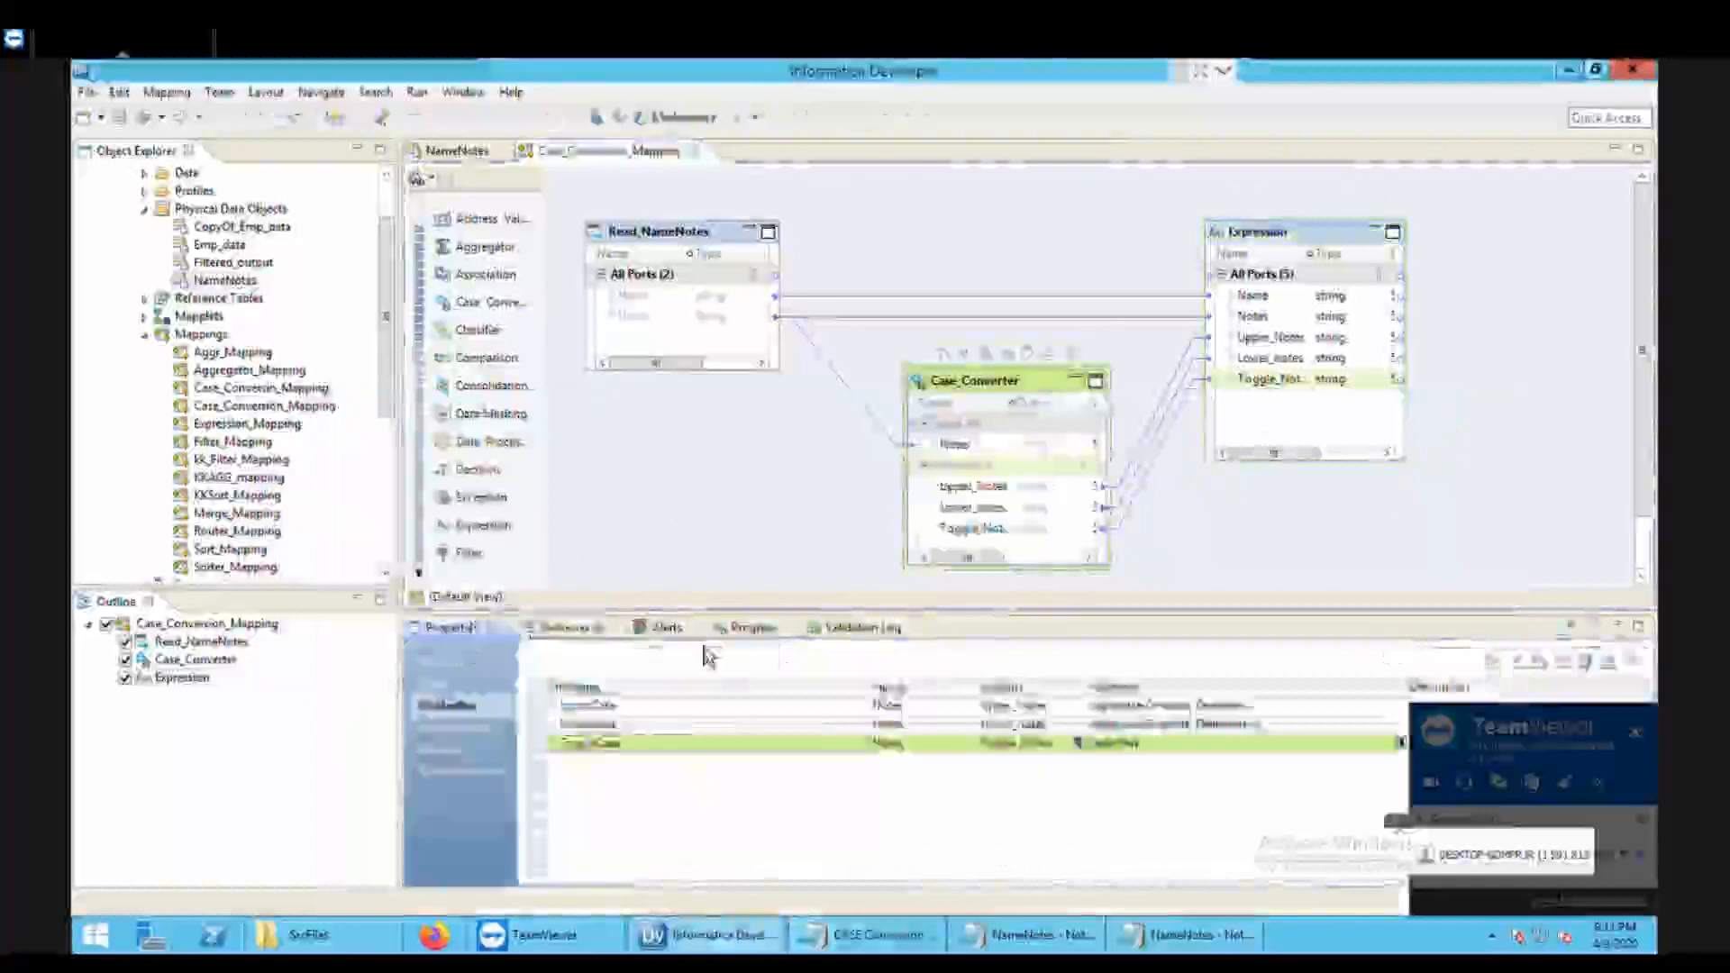
{"action": "left_click", "coordinate": [1510, 669]}
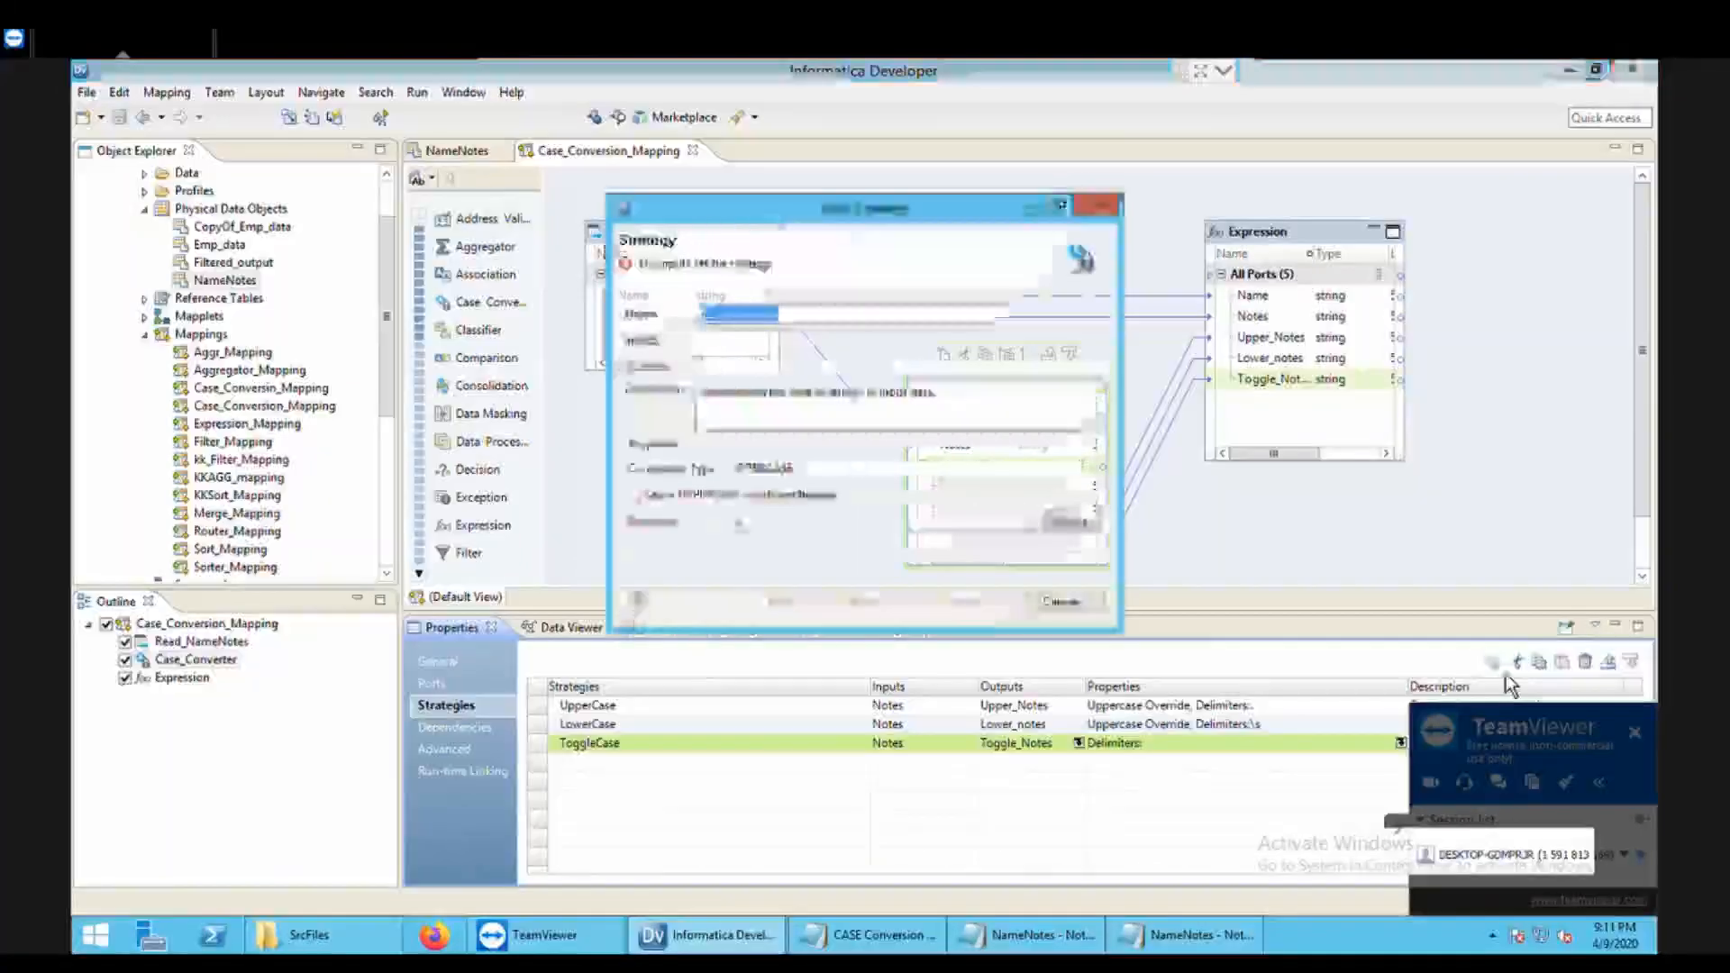
{"action": "left_click", "coordinate": [805, 323]}
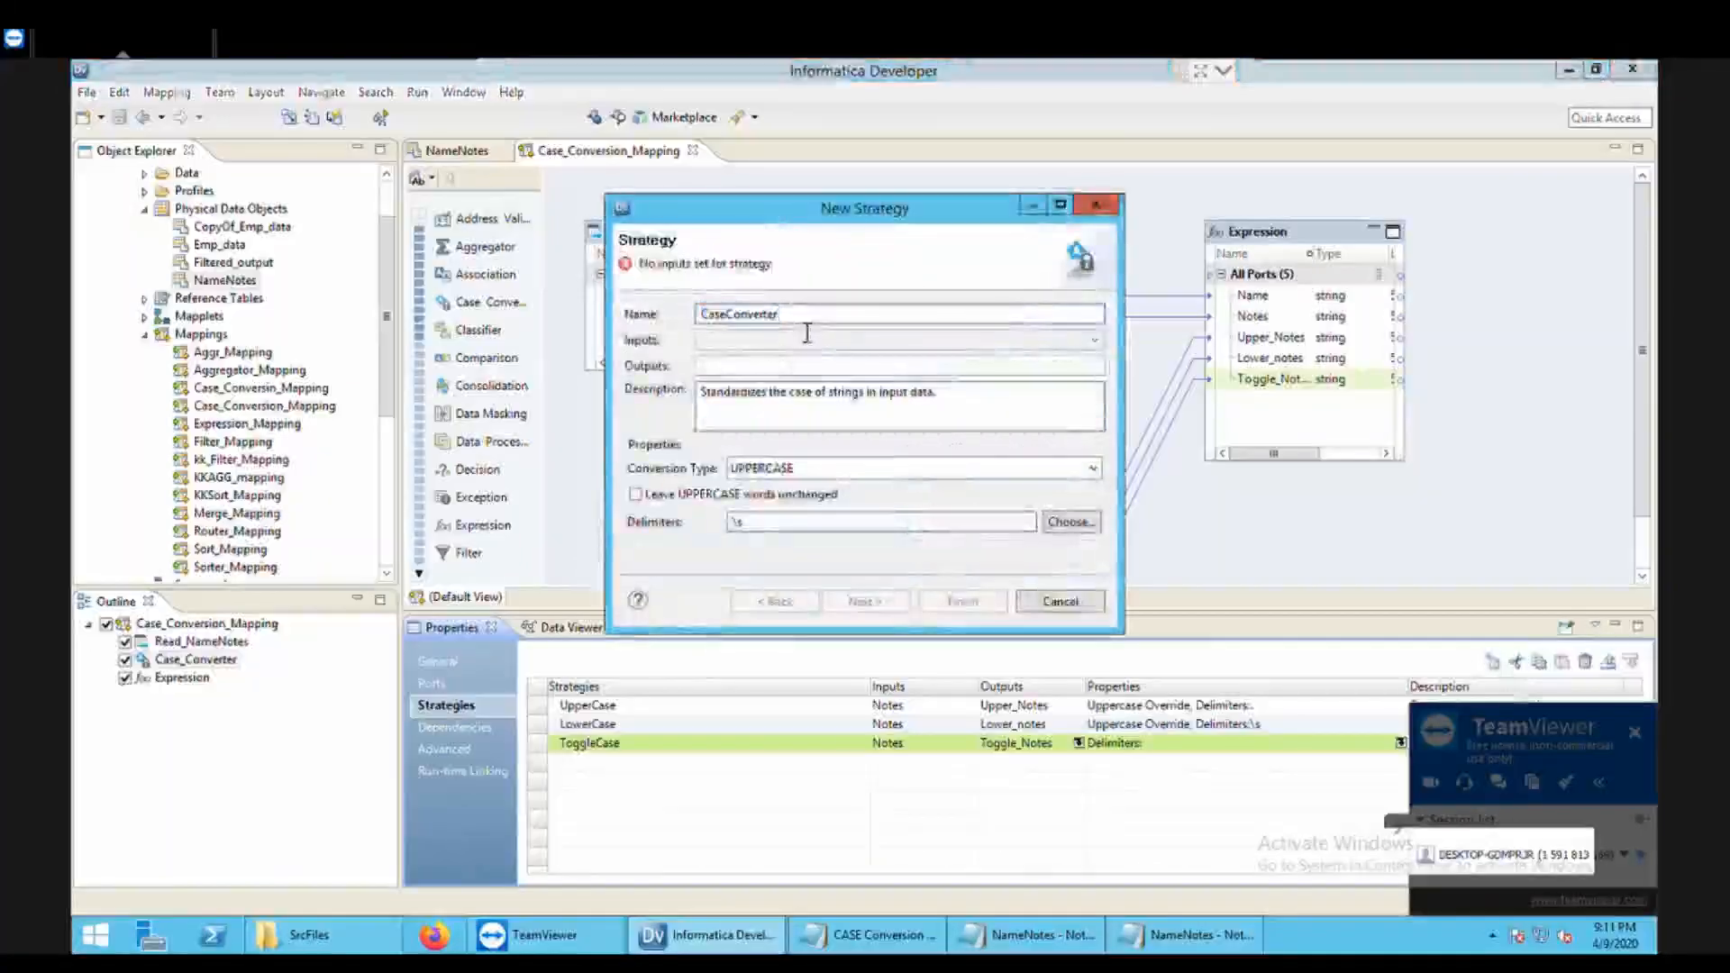
{"action": "key", "text": "BackSpace"}
{"action": "key", "text": "BackSpace"}
{"action": "key", "text": "BackSpace"}
{"action": "key", "text": "BackSpace"}
{"action": "key", "text": "BackSpace"}
{"action": "key", "text": "BackSpace"}
{"action": "key", "text": "BackSpace"}
{"action": "key", "text": "BackSpace"}
{"action": "type", "text": "T"}
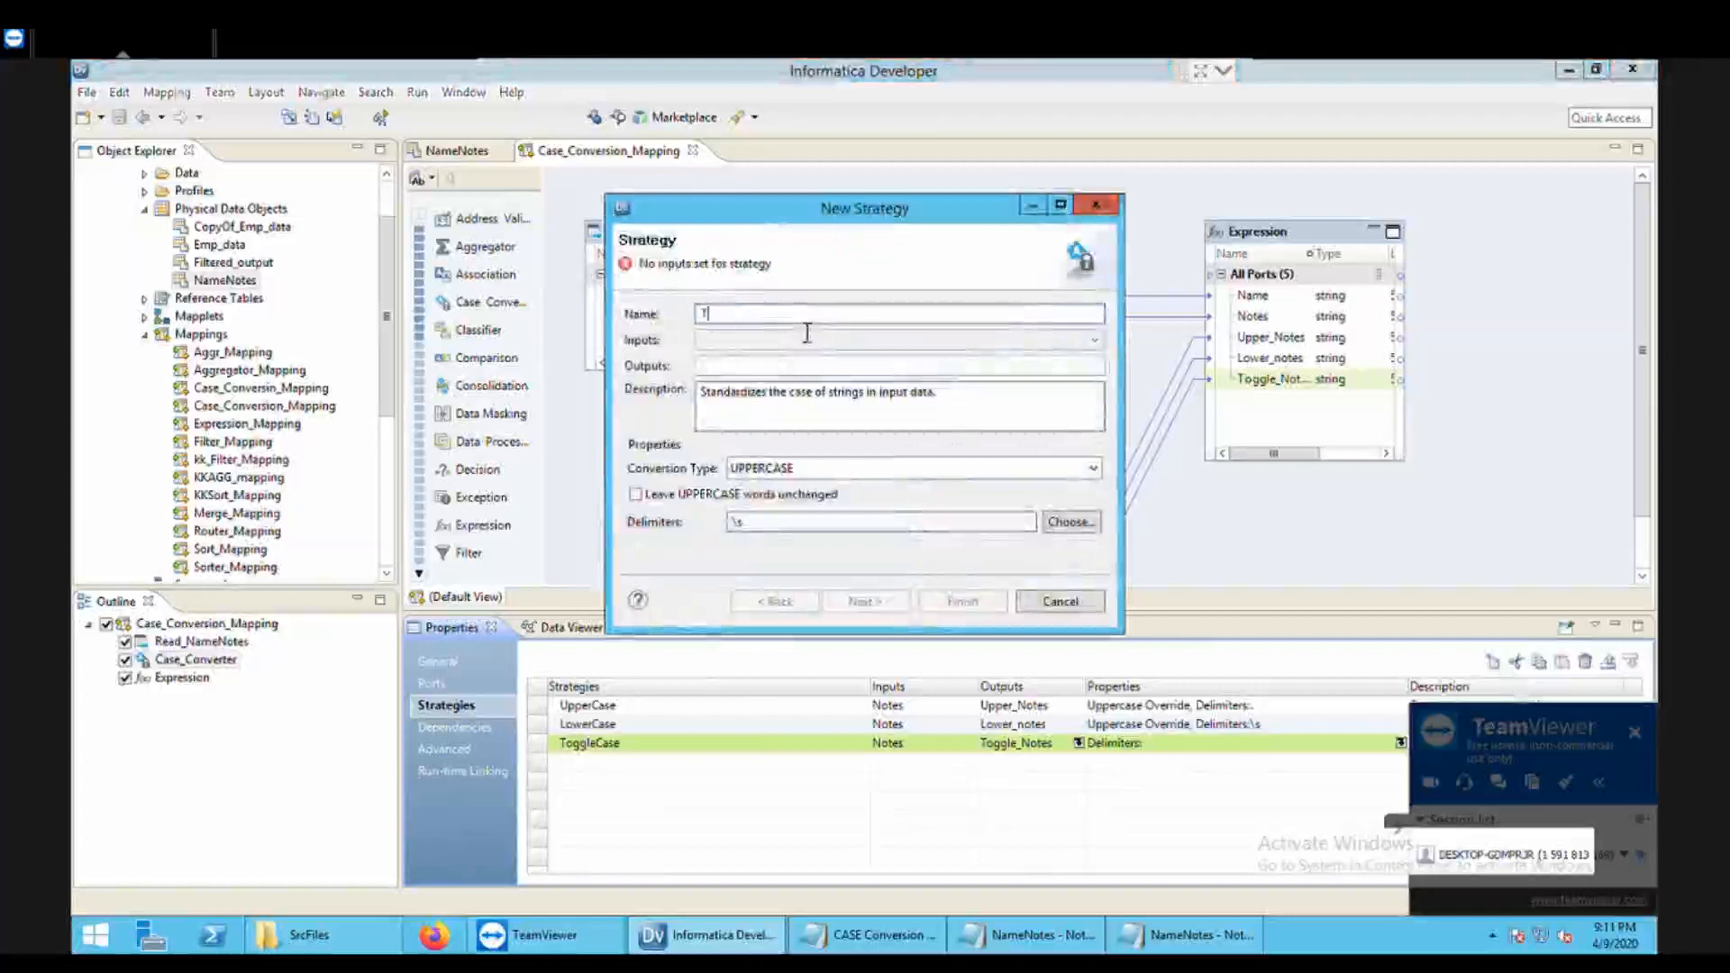
{"action": "type", "text": "o"}
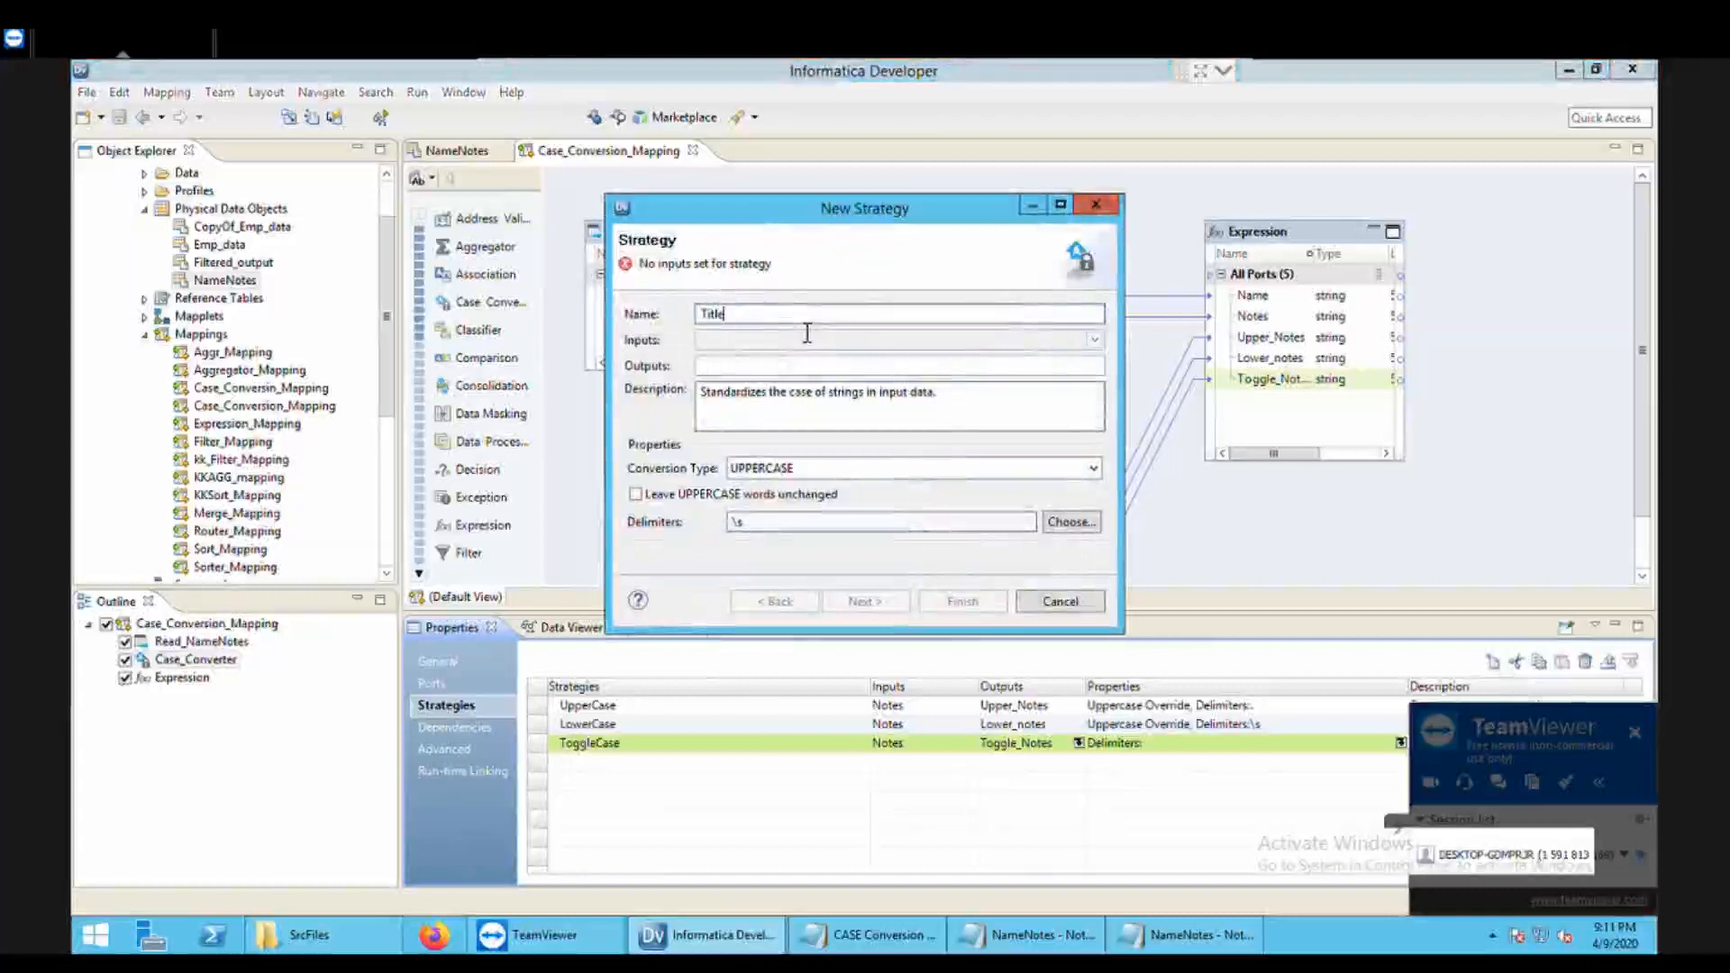
{"action": "type", "text": "tle_Case"}
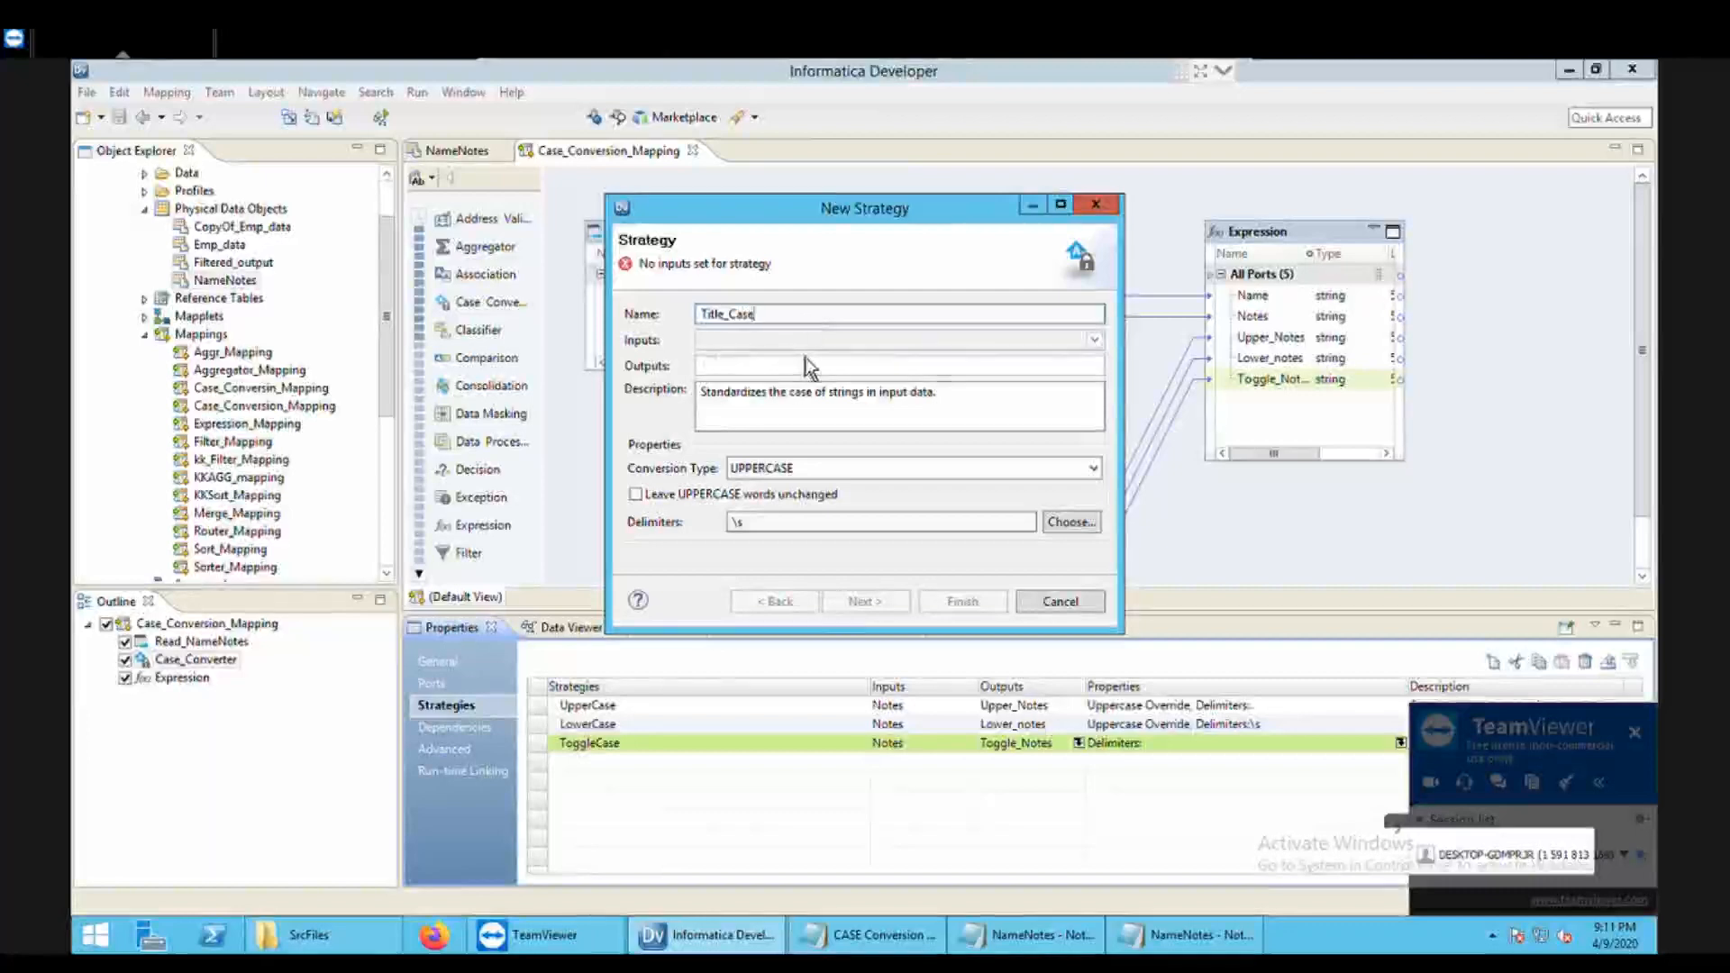
Step: Select Notes as the Title_Case strategy's input and add a string output named Title_Notes
{"action": "left_click", "coordinate": [721, 372]}
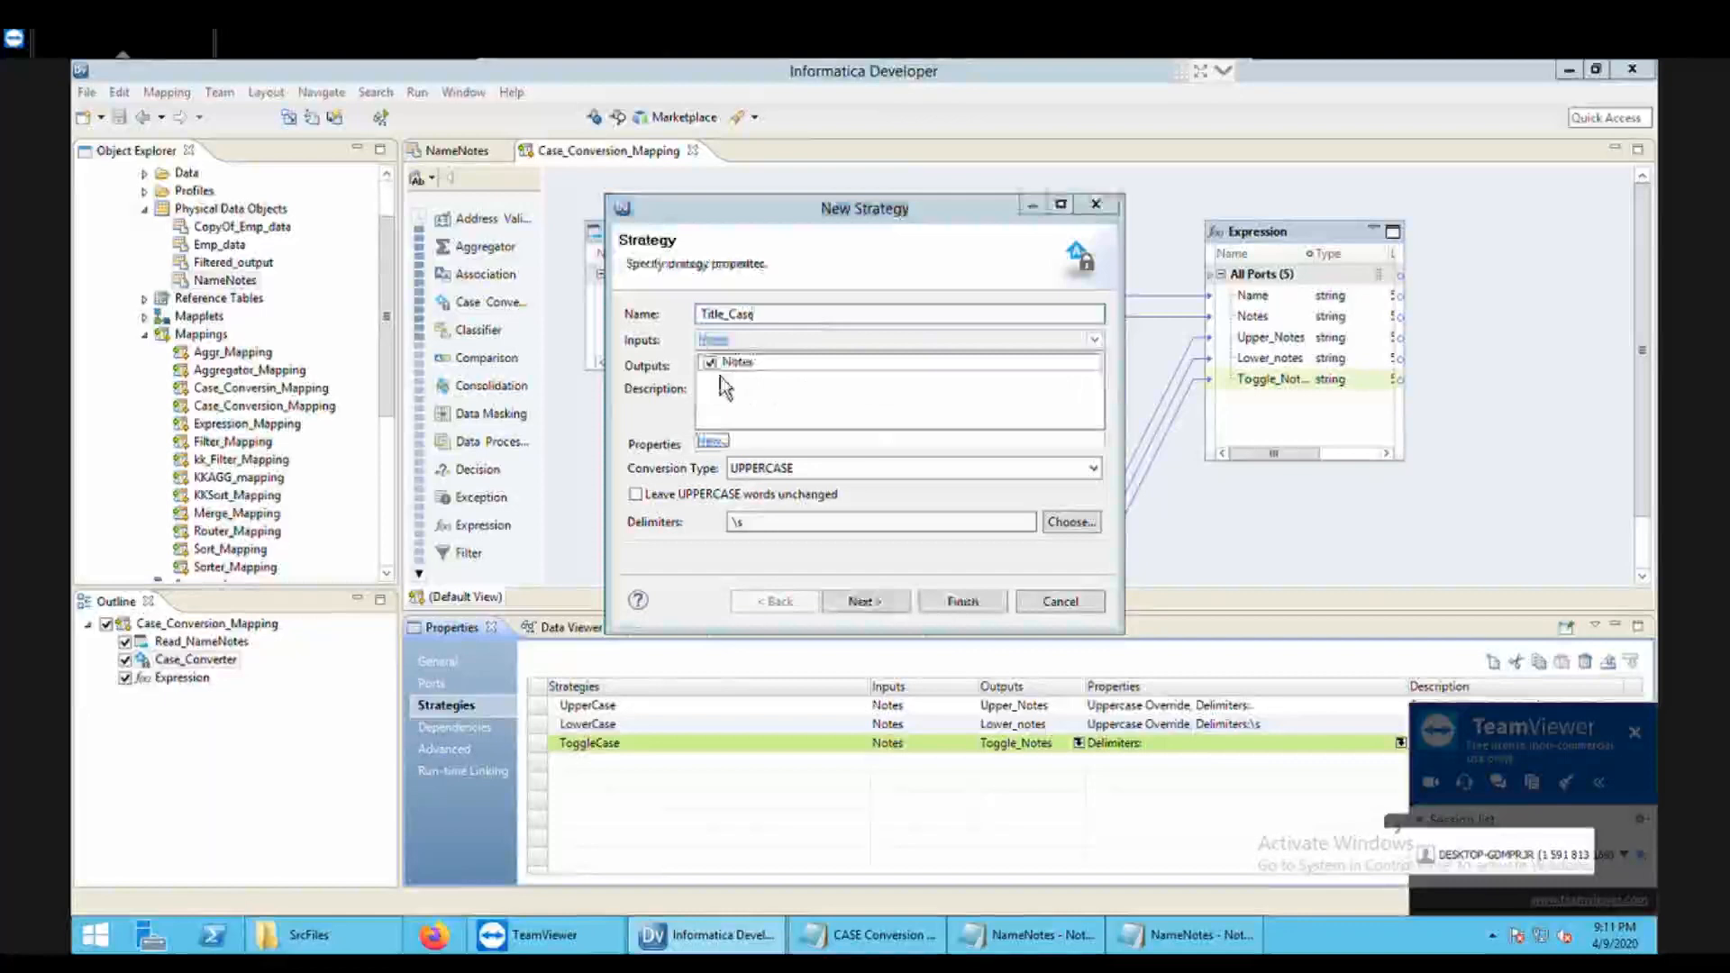
{"action": "left_click", "coordinate": [683, 427]}
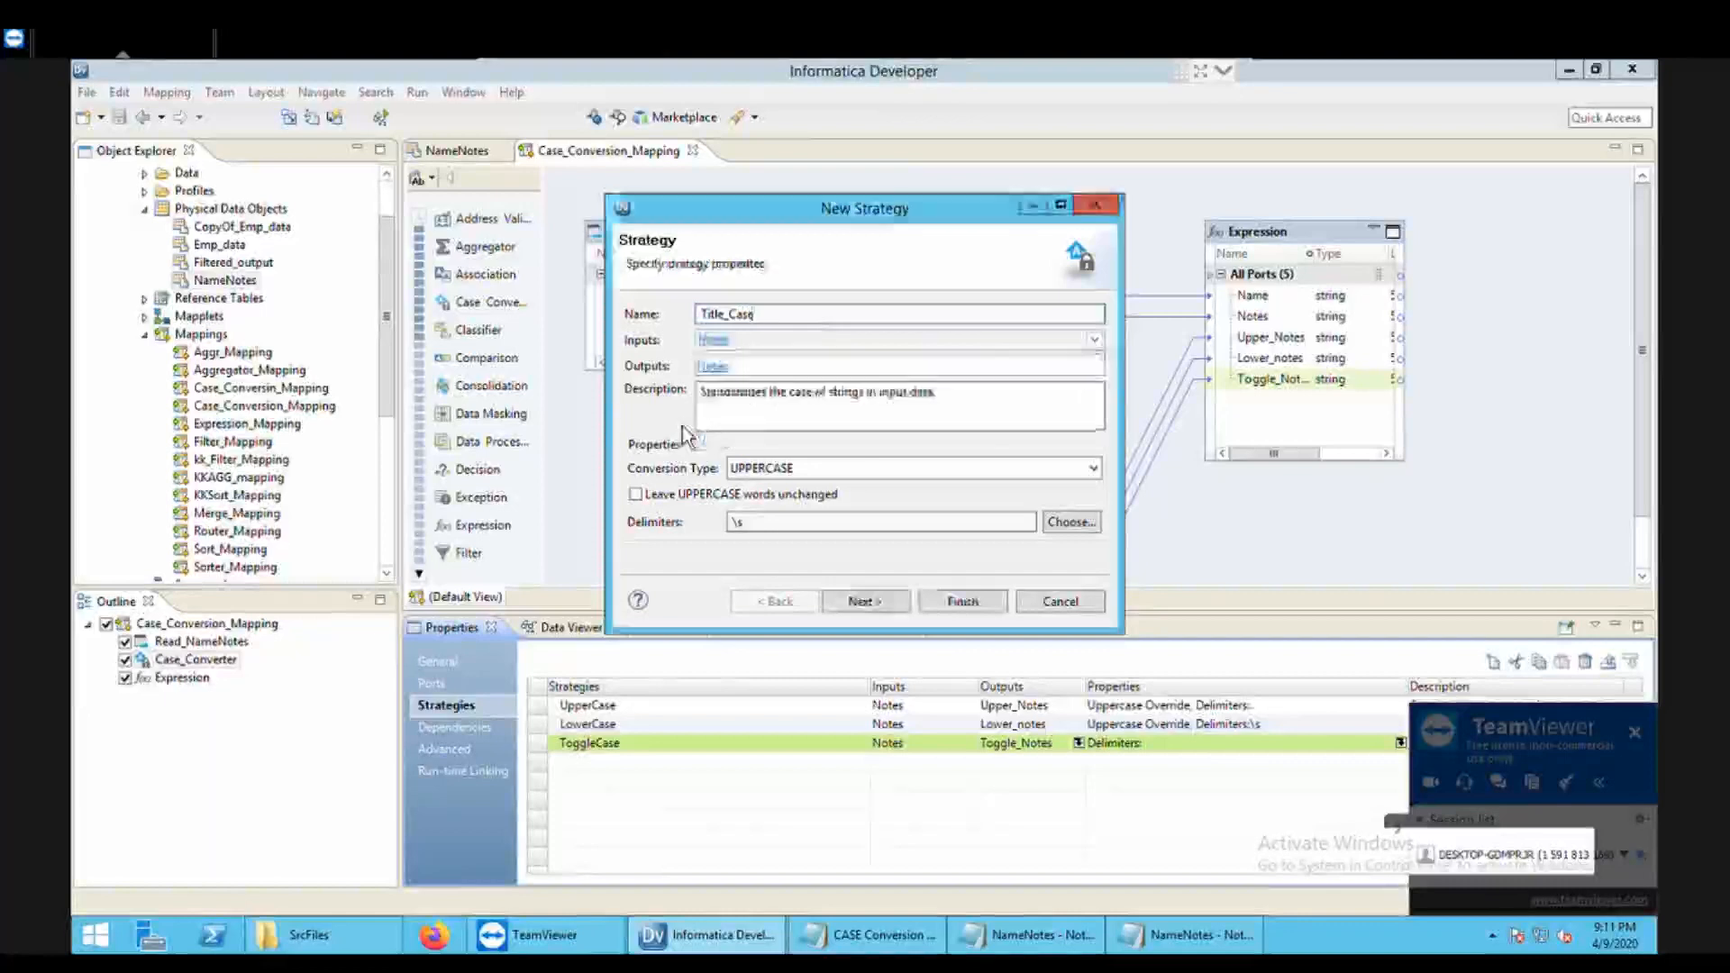
{"action": "left_click", "coordinate": [730, 369]}
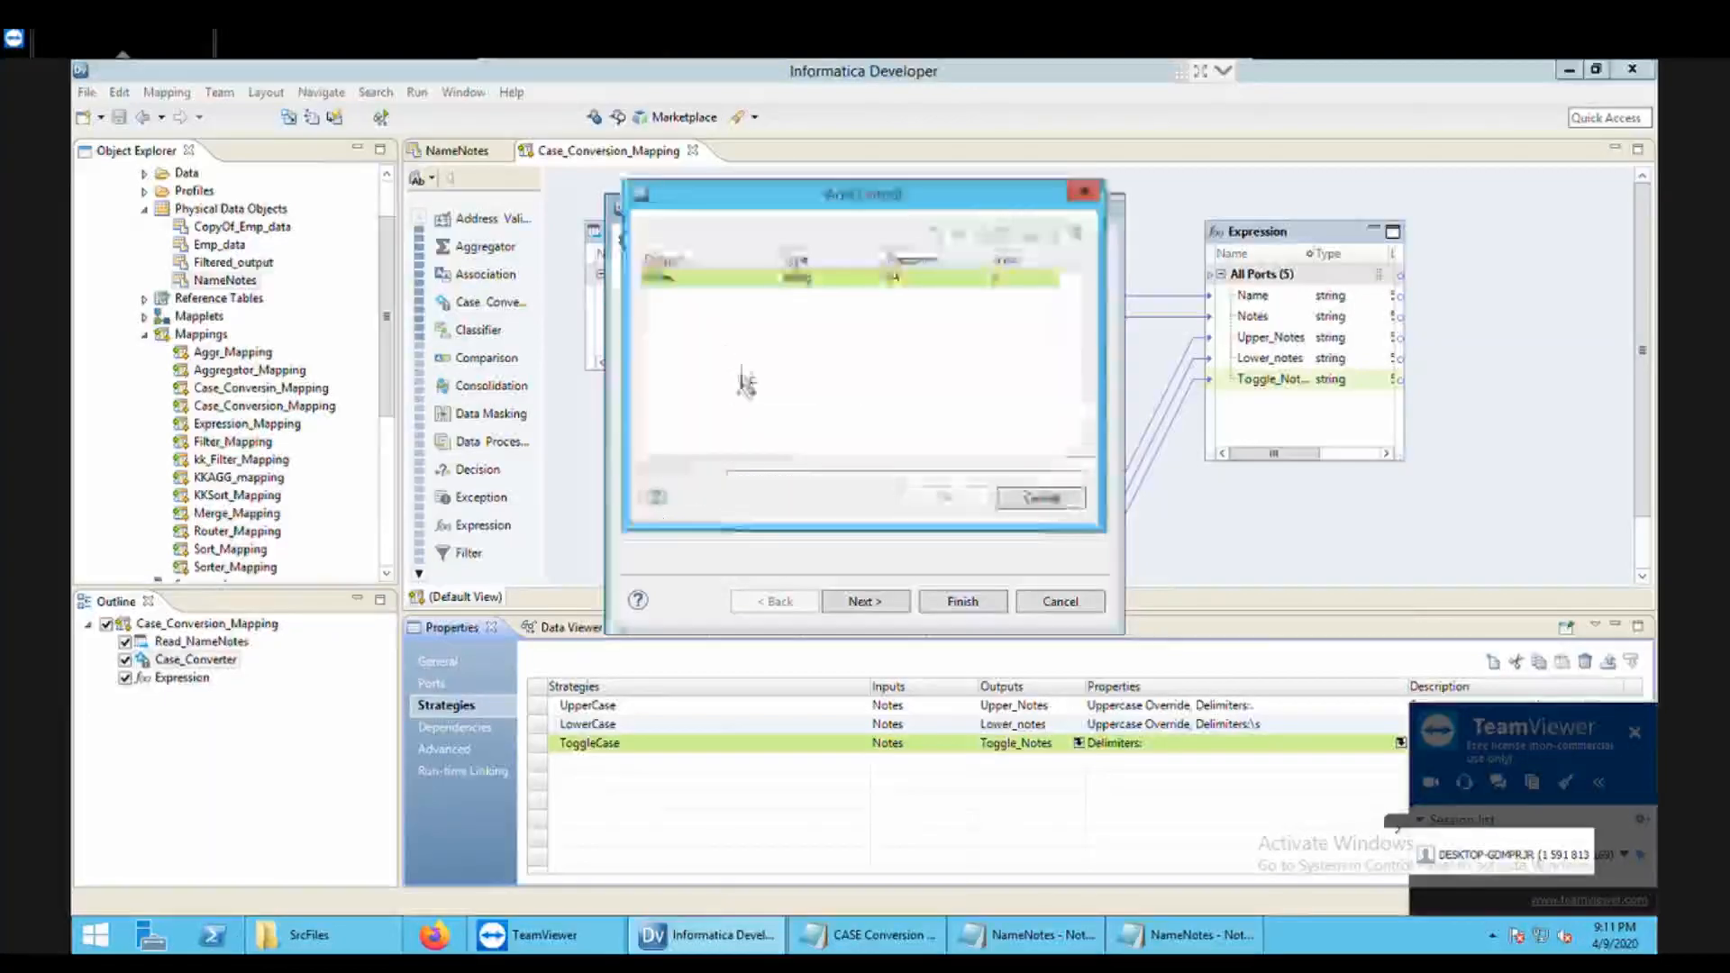
{"action": "left_click", "coordinate": [674, 283]}
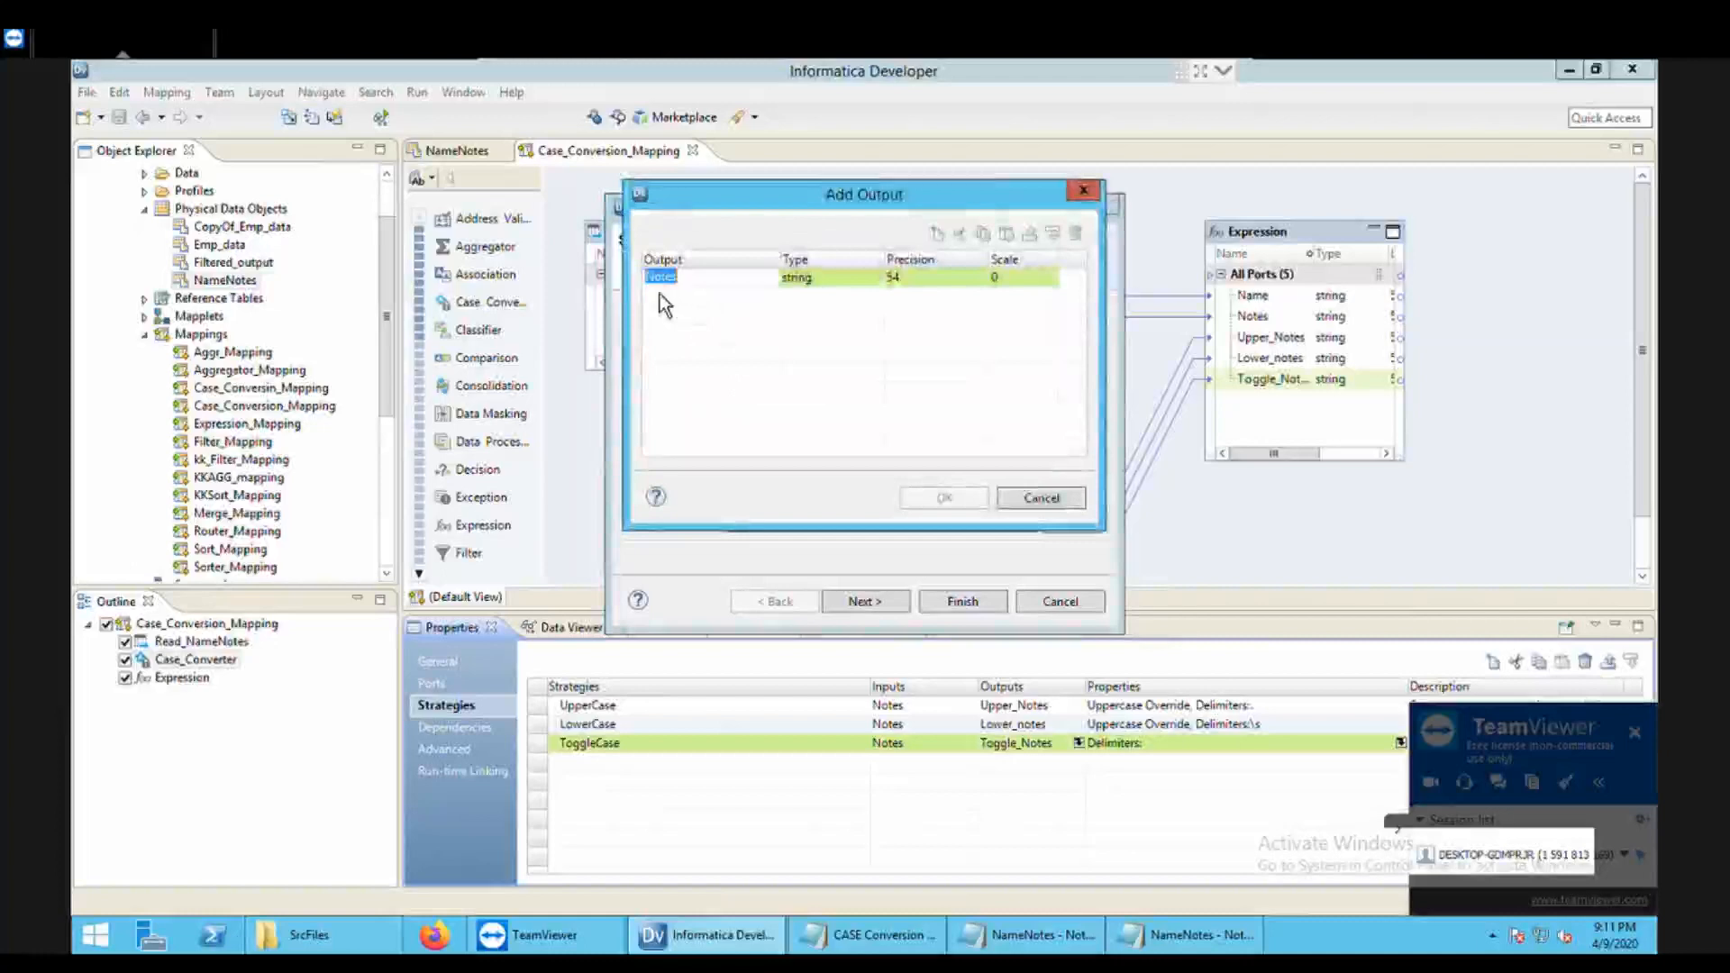
{"action": "key", "text": "Home"}
{"action": "type", "text": "Title_"}
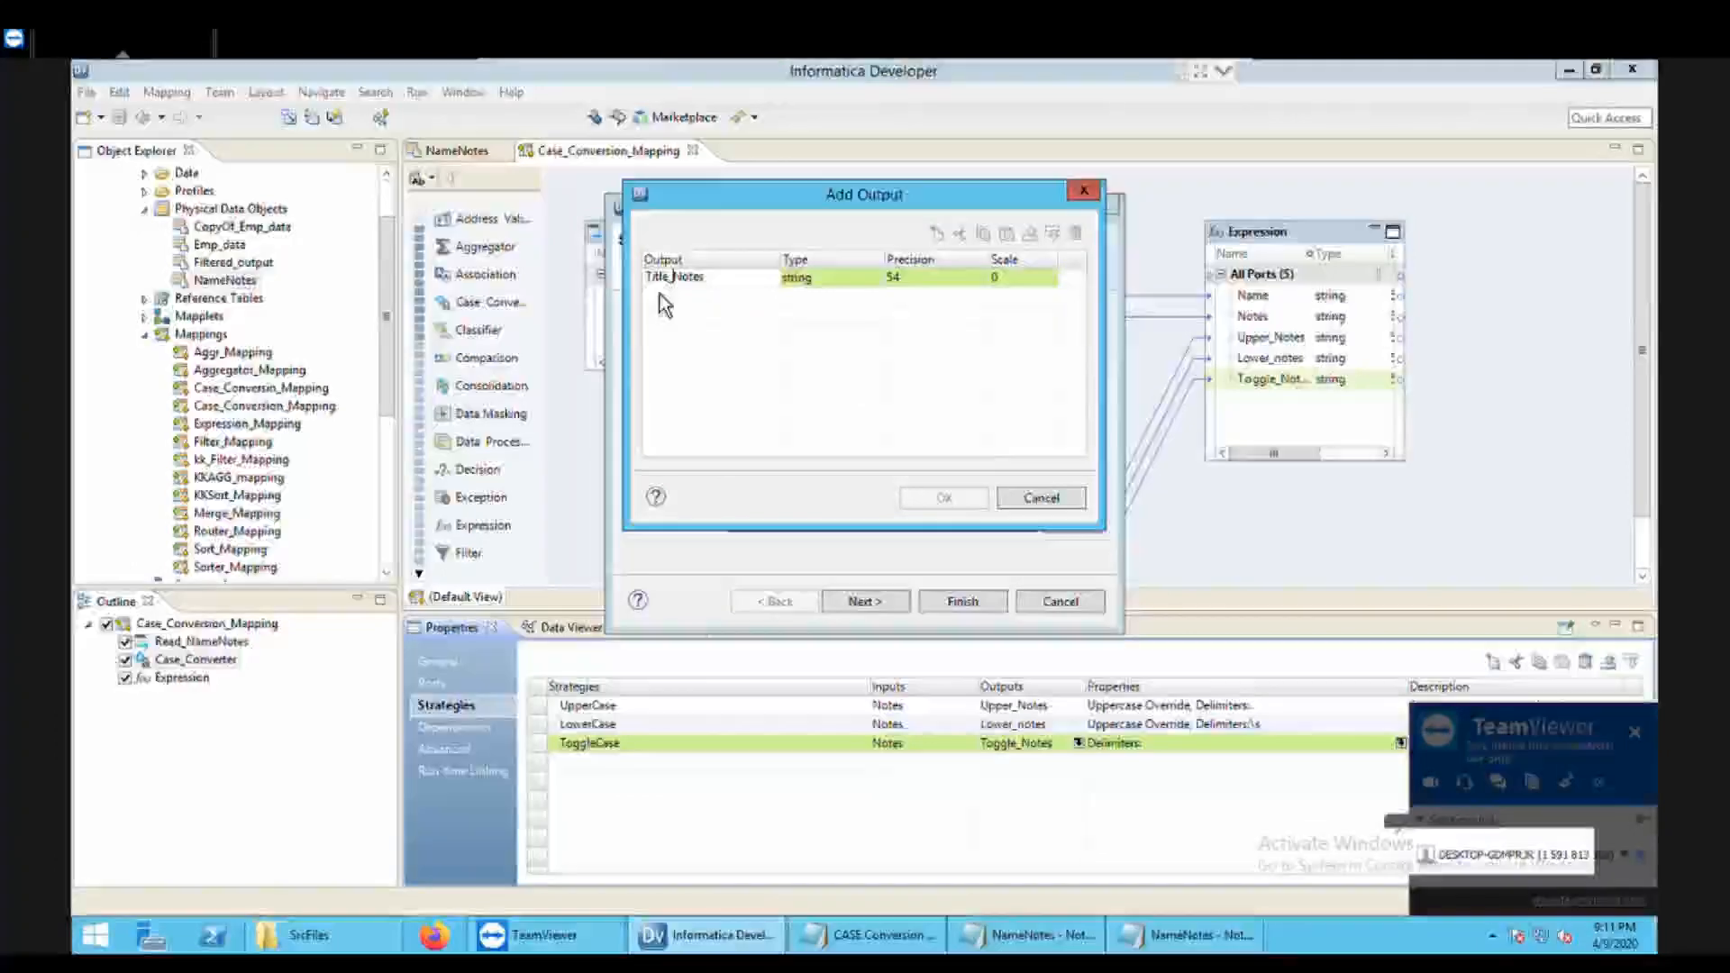
{"action": "left_click", "coordinate": [852, 291]}
{"action": "left_click", "coordinate": [962, 504]}
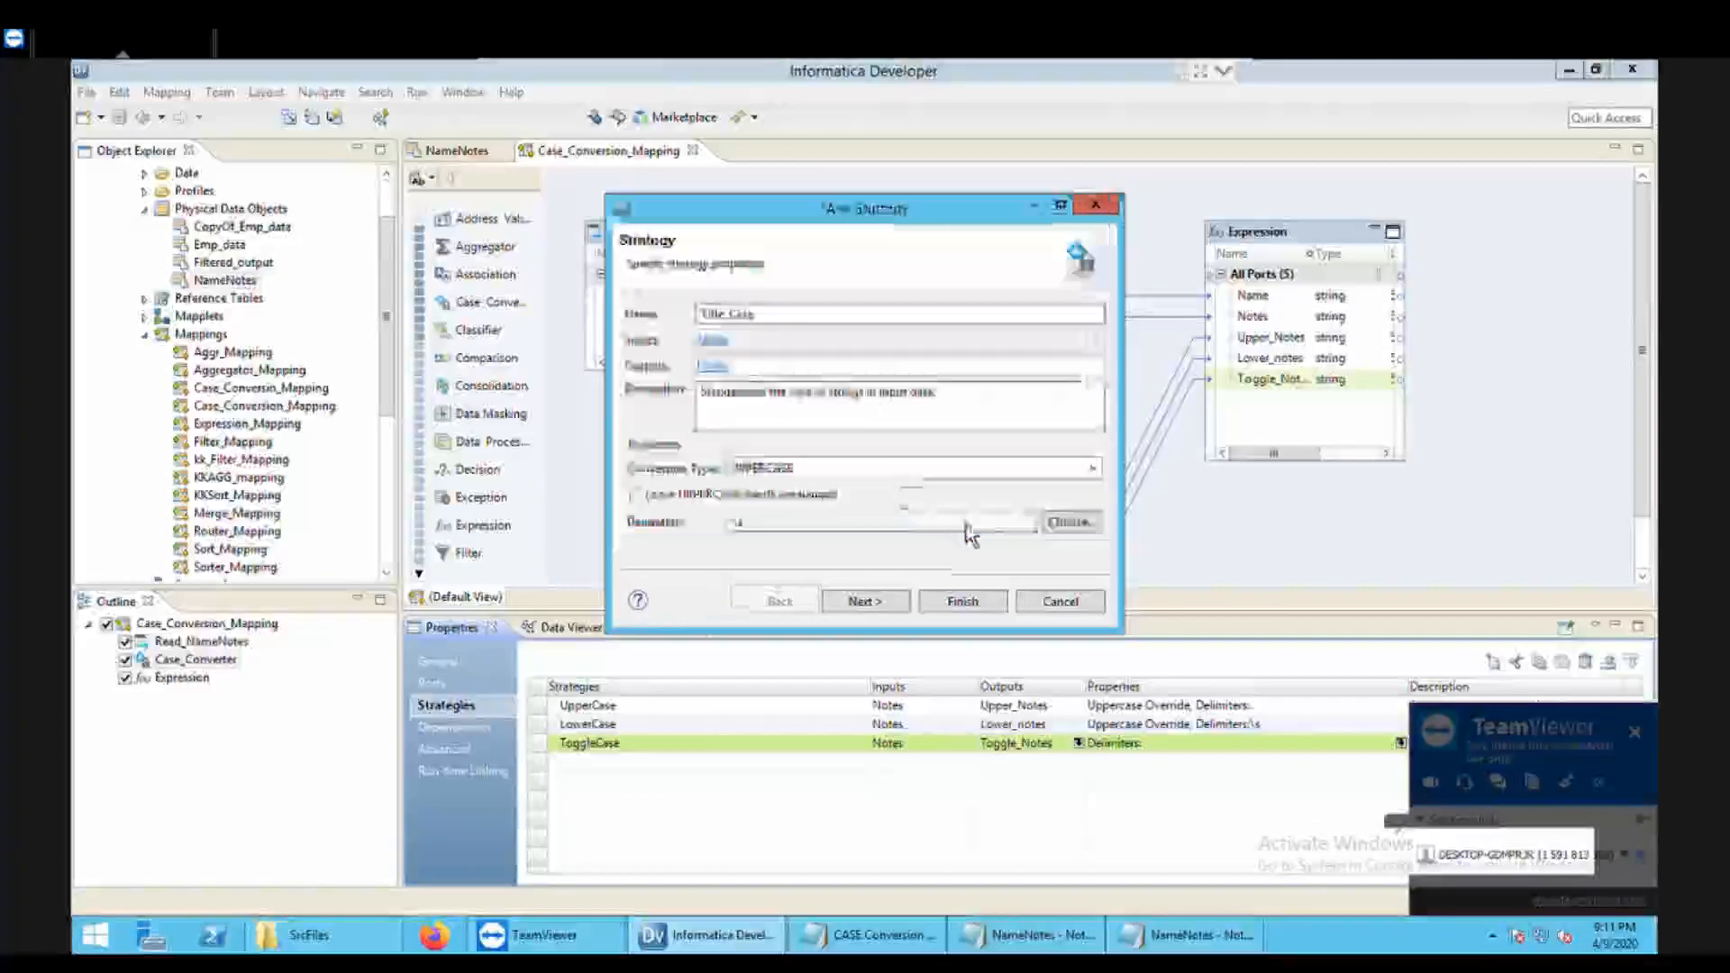
Step: Set the Title_Case strategy's conversion type to Title Case, keep the \s delimiter, and finish creating the strategy
{"action": "left_click", "coordinate": [793, 468]}
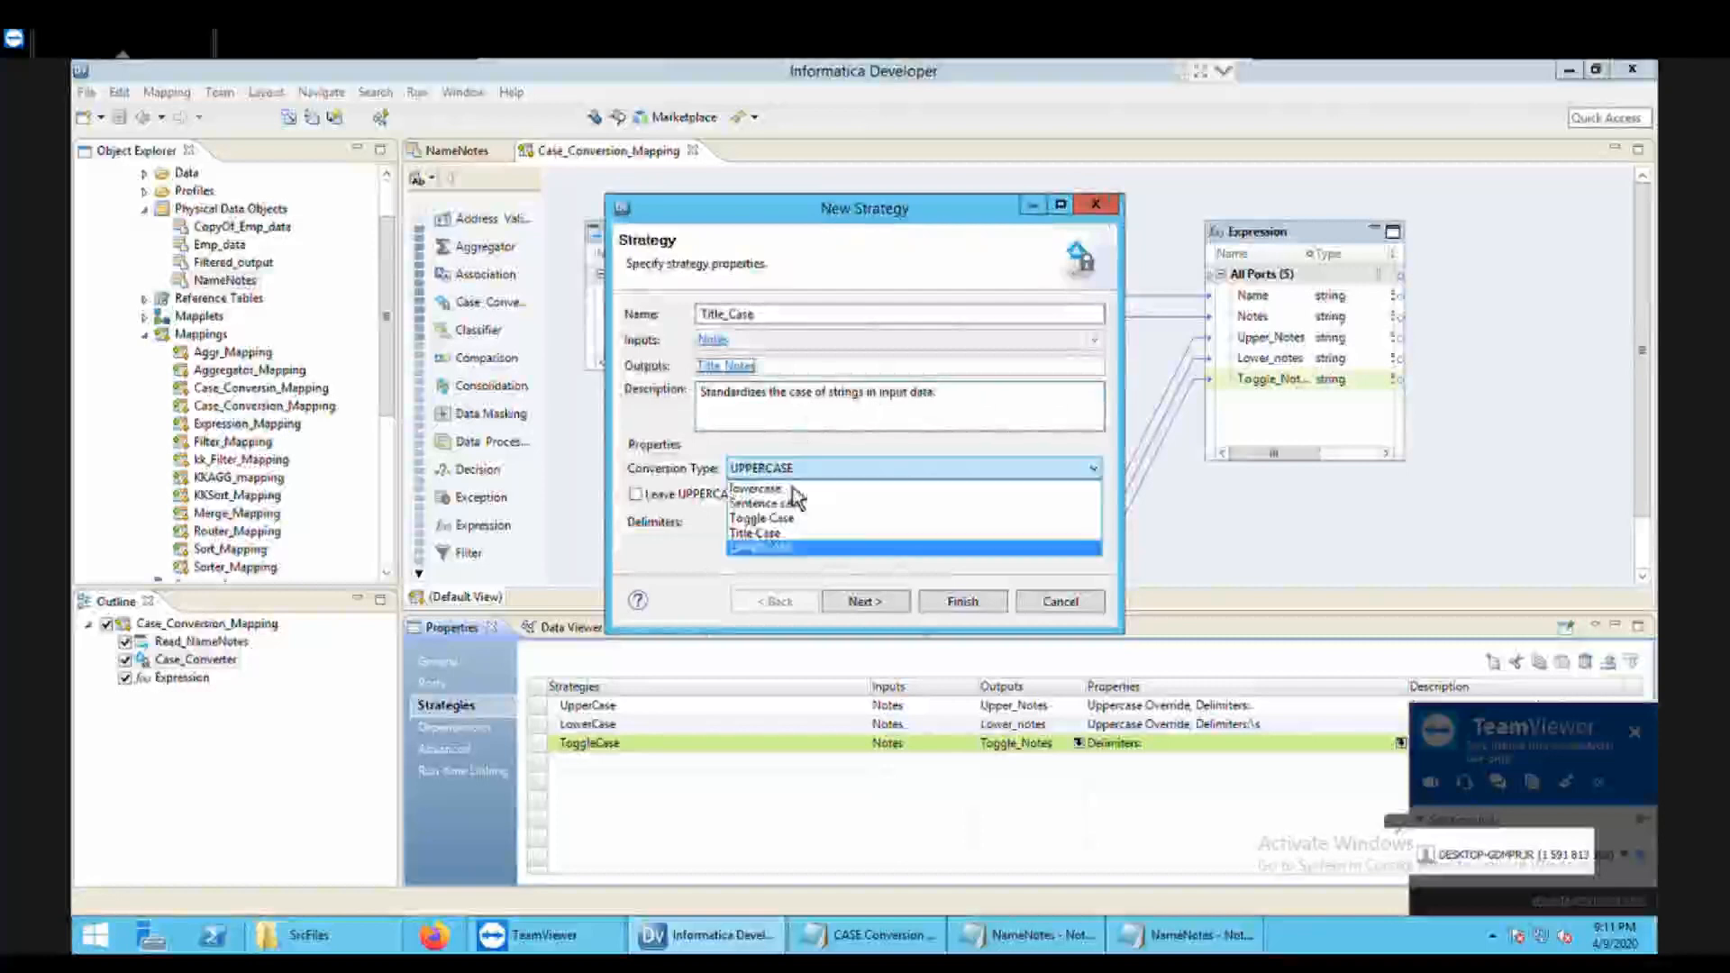
{"action": "left_click", "coordinate": [789, 534]}
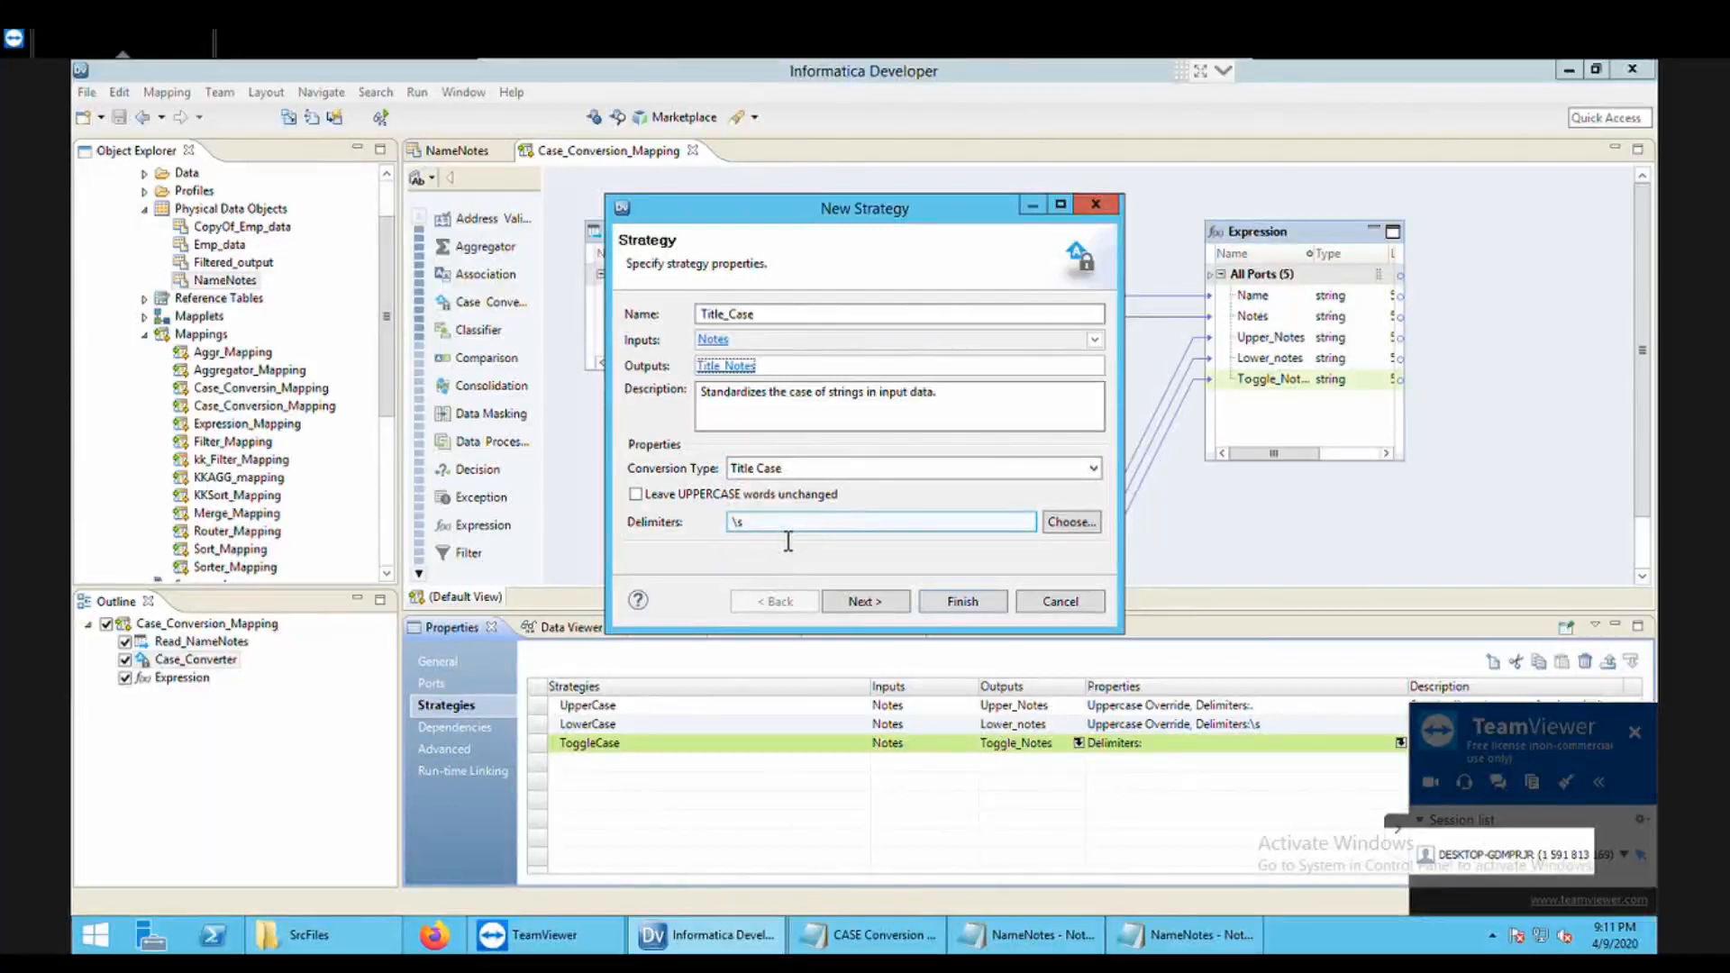
{"action": "left_click", "coordinate": [900, 615]}
{"action": "left_click", "coordinate": [960, 601]}
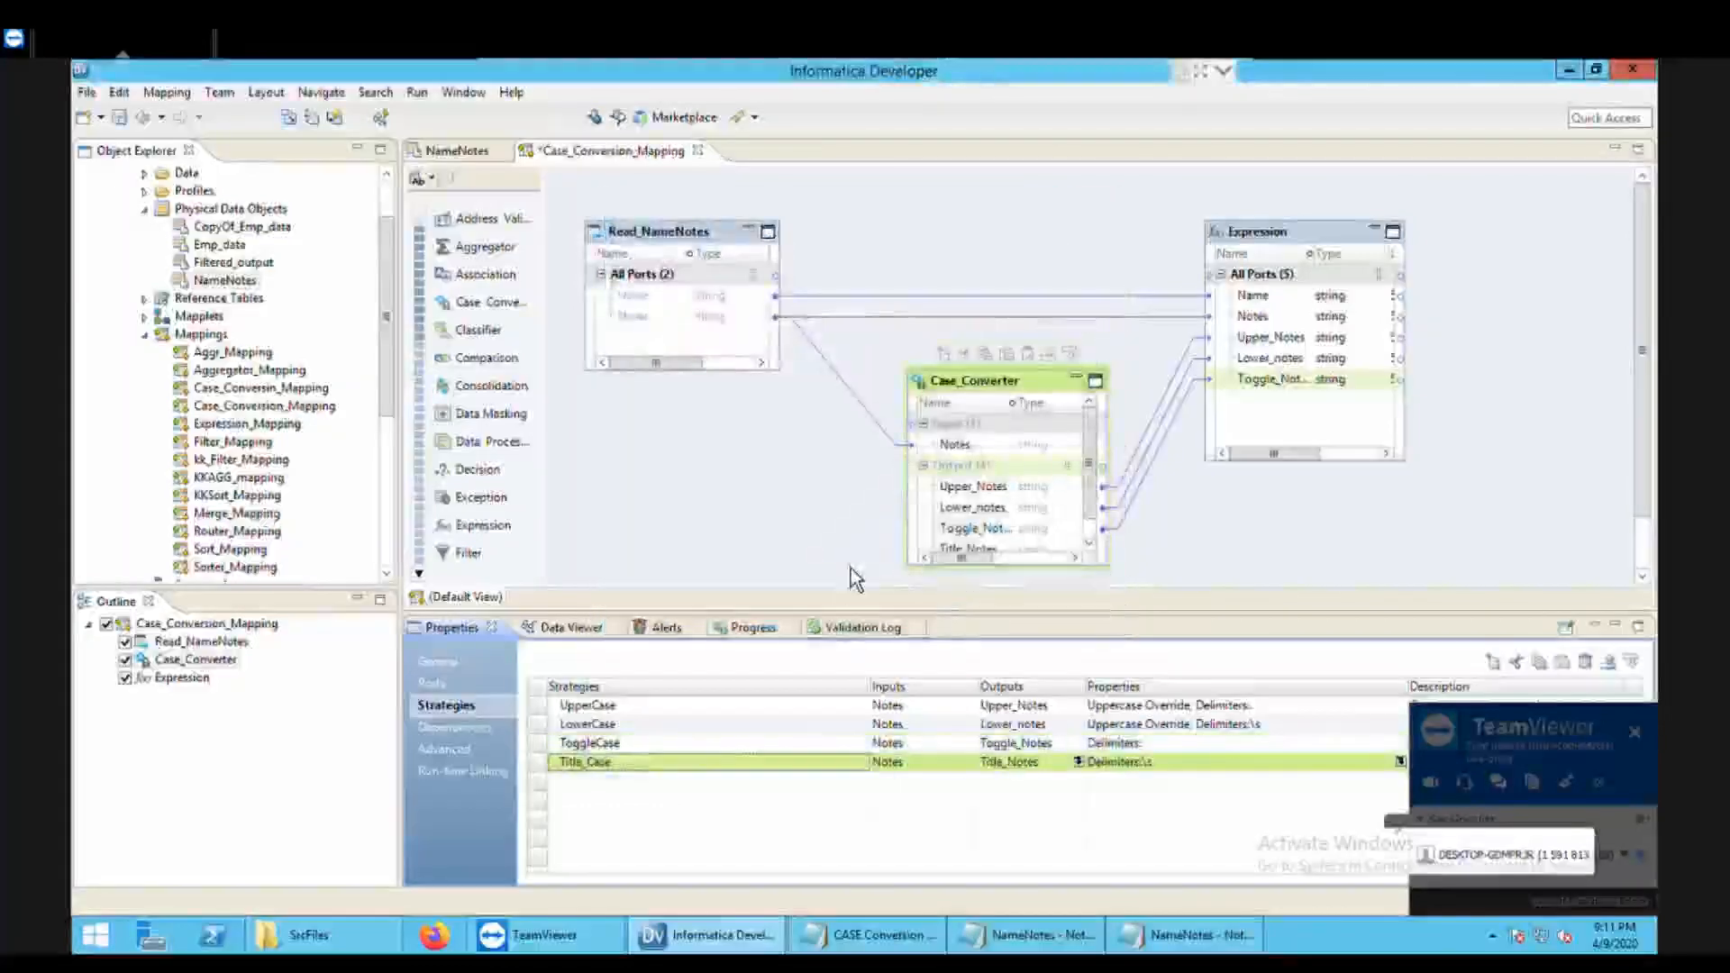
Step: Link Case_Converter's Title_Notes output to the Expression transformation and move Case_Converter slightly upward in the mapping
{"action": "left_click", "coordinate": [1088, 543]}
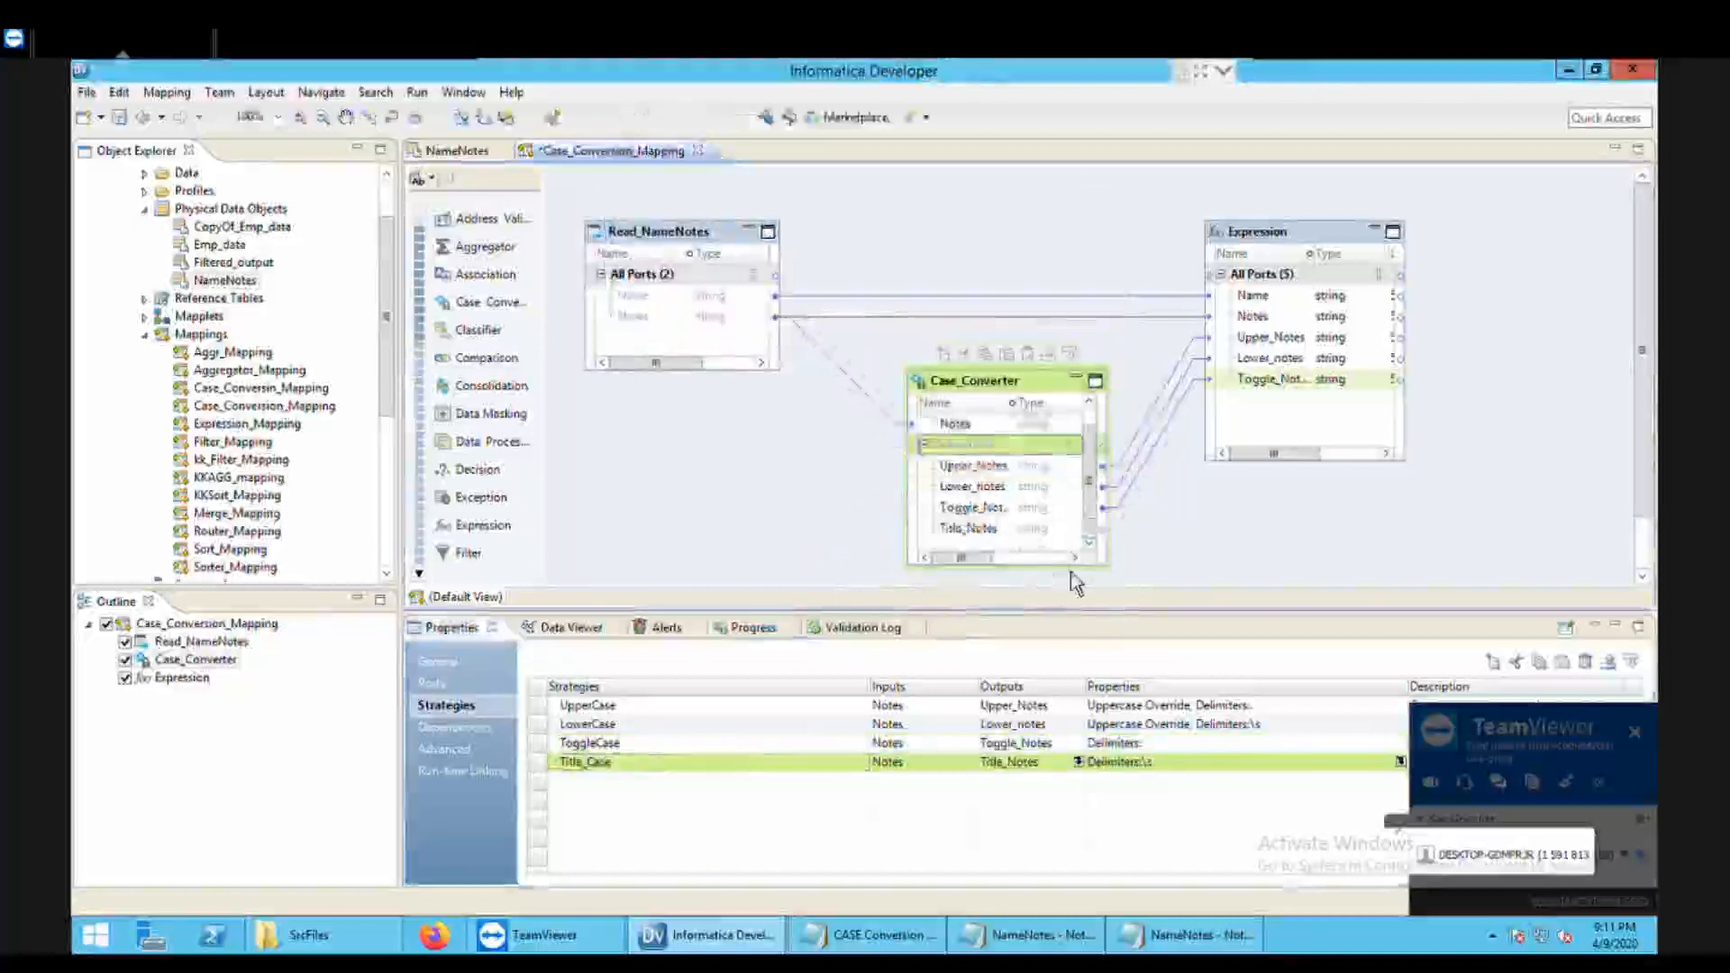
{"action": "left_click", "coordinate": [1072, 558]}
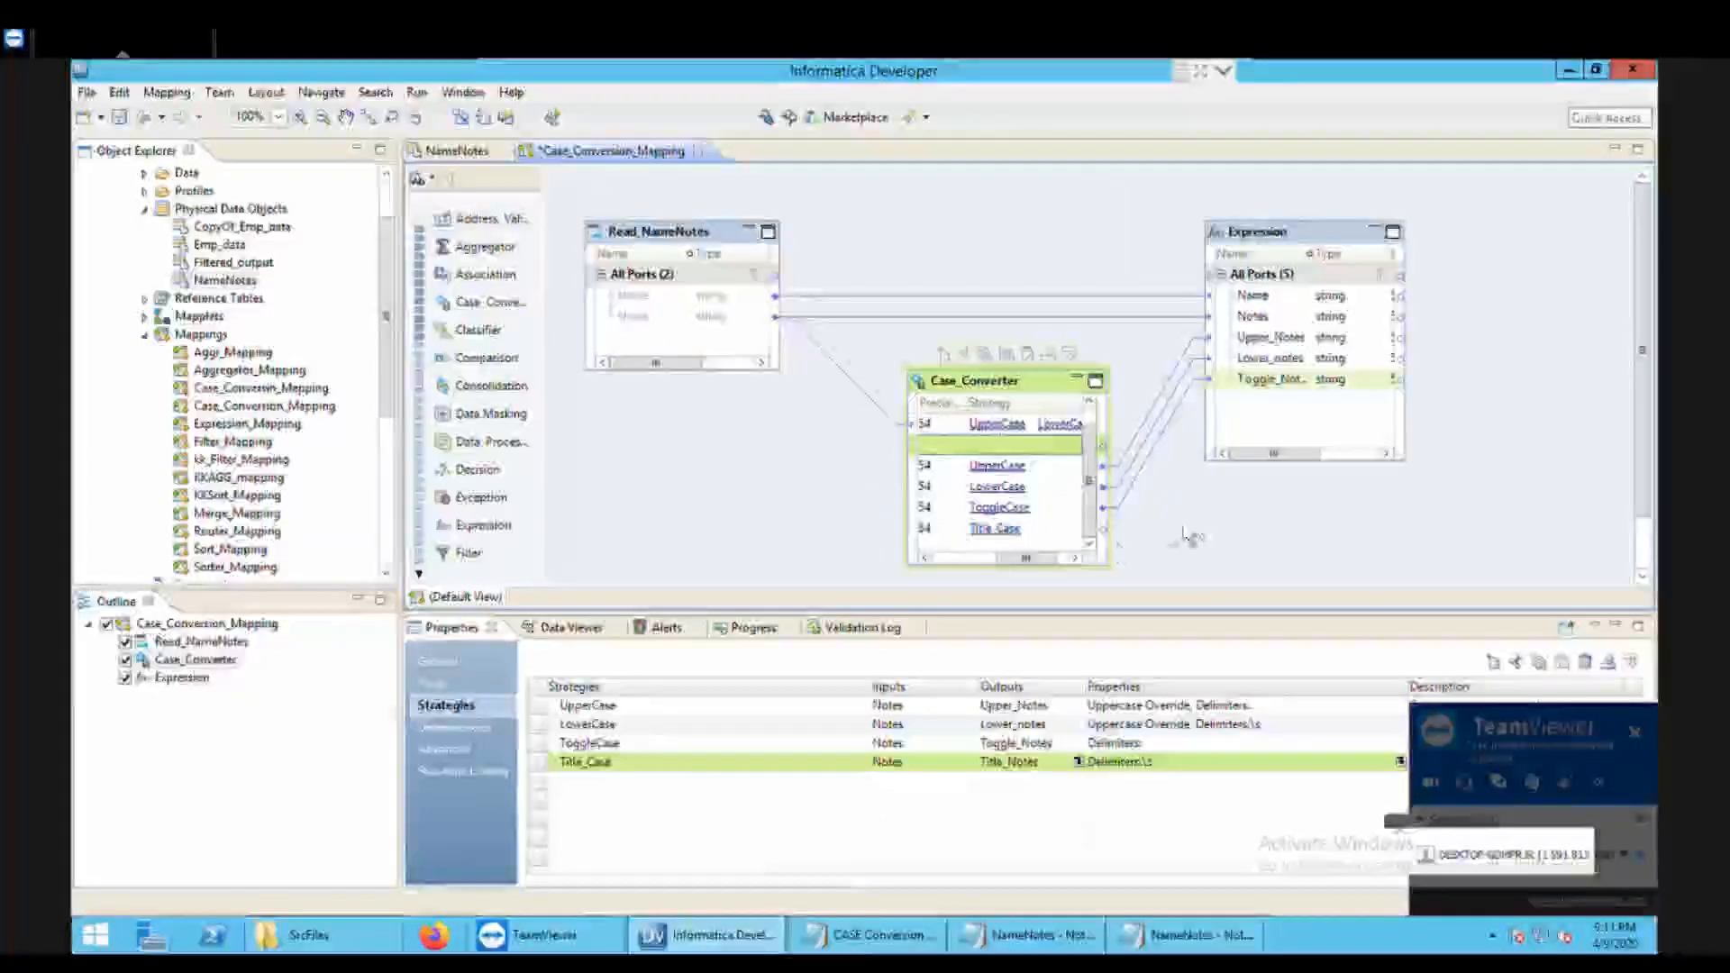
{"action": "left_click_drag", "start_coordinate": [1187, 536], "coordinate": [1264, 434]}
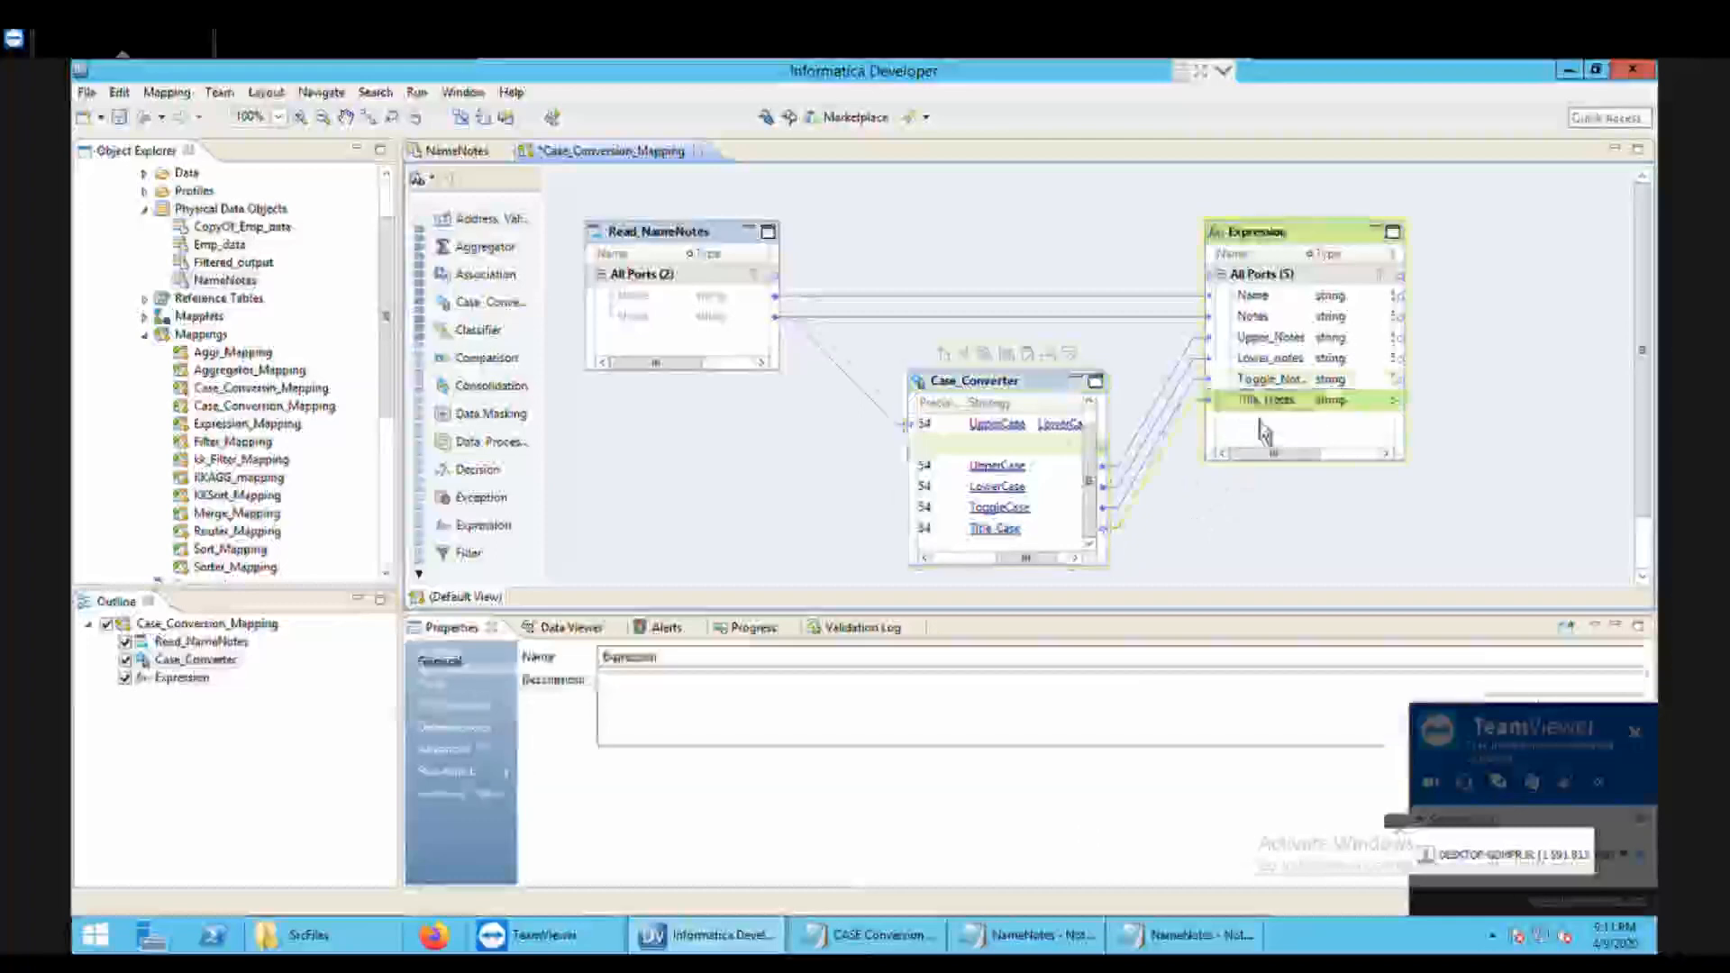
{"action": "left_click", "coordinate": [1036, 369]}
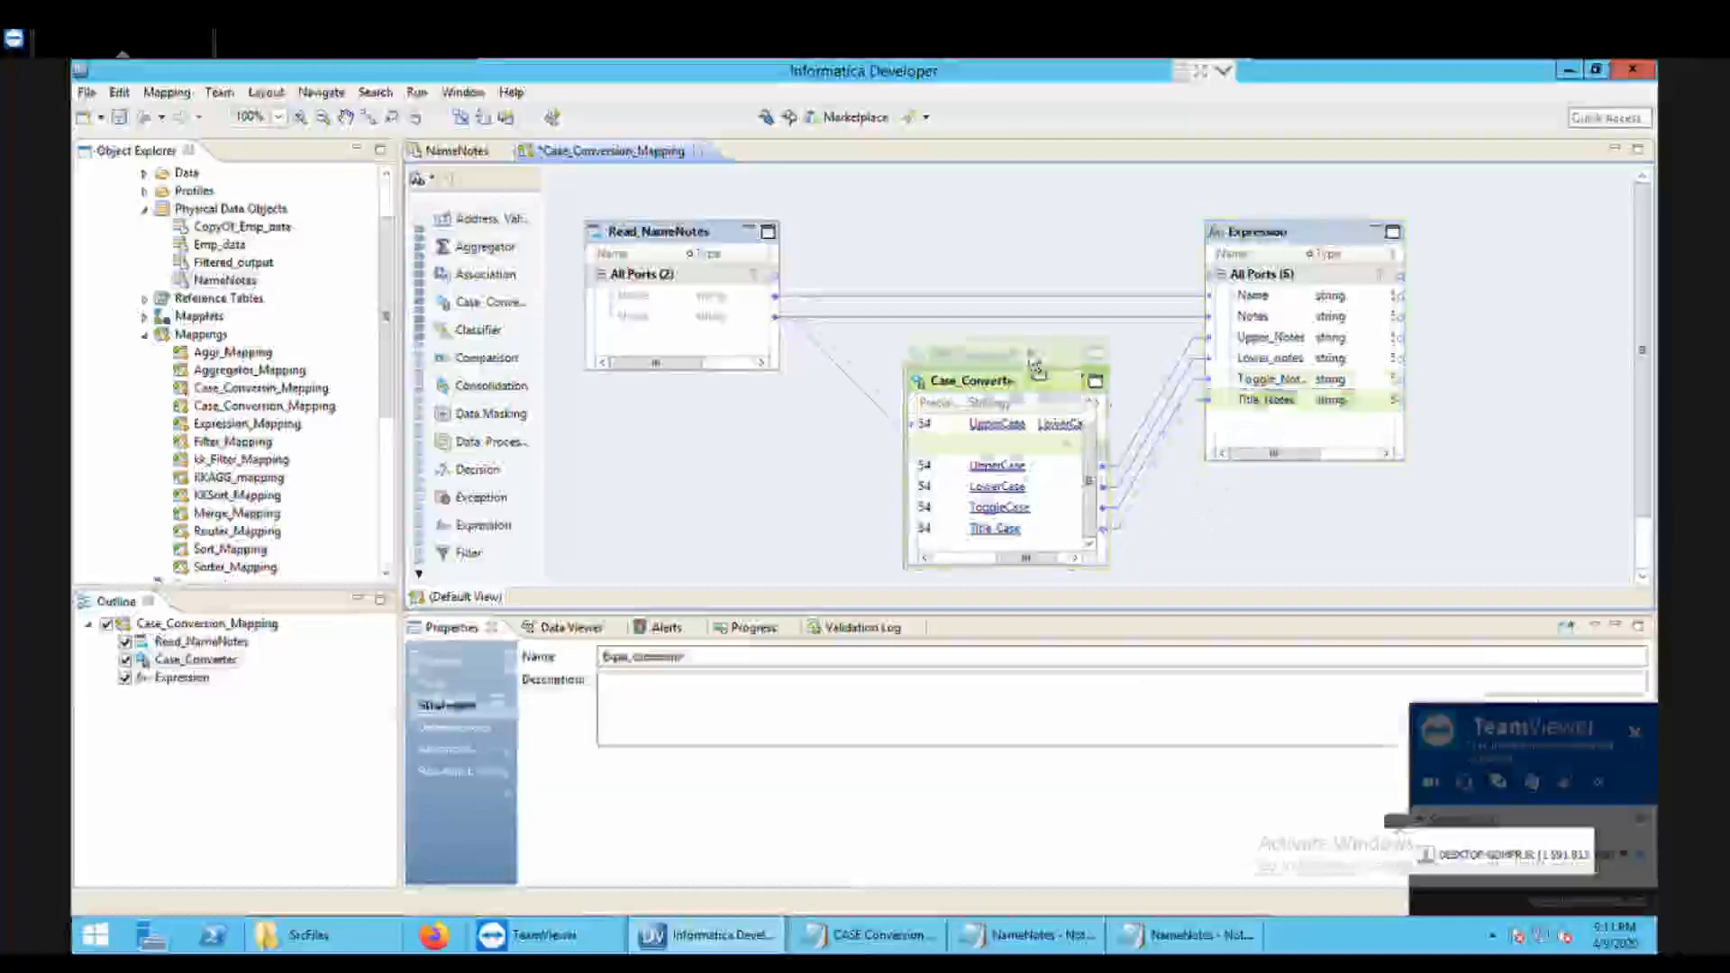
{"action": "left_click_drag", "start_coordinate": [1035, 369], "coordinate": [1036, 366]}
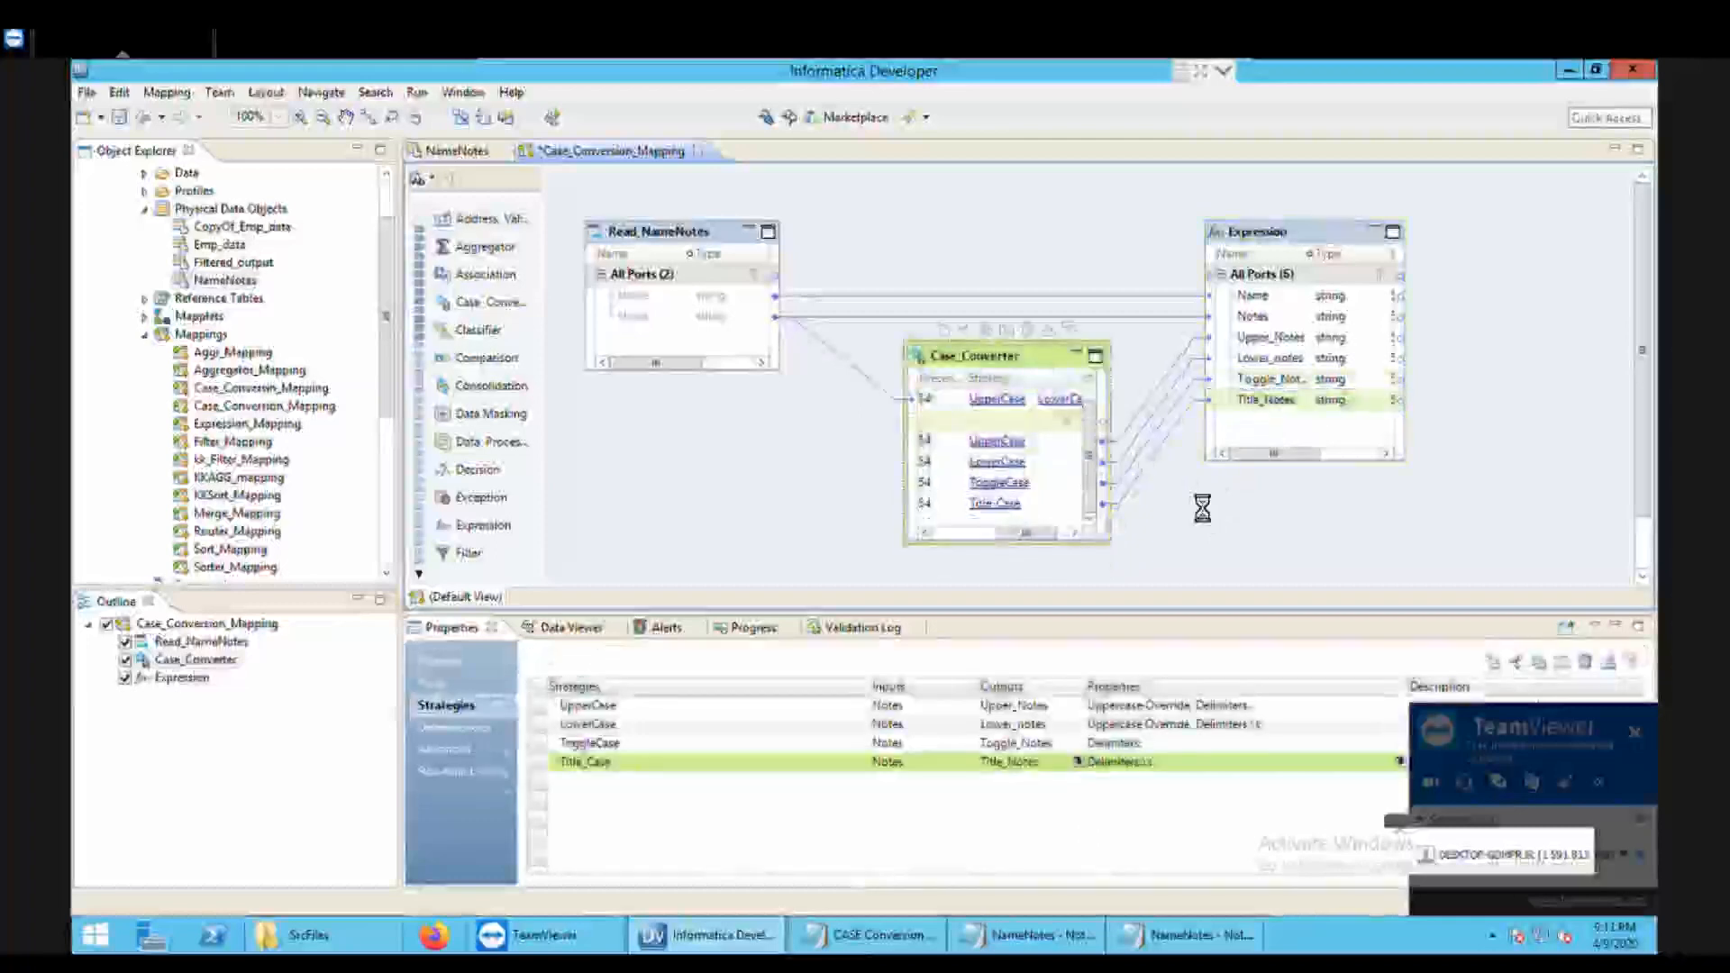
Step: Save the mapping with the Title_Notes link and run the data viewer on Expression
{"action": "key", "text": "ctrl+s"}
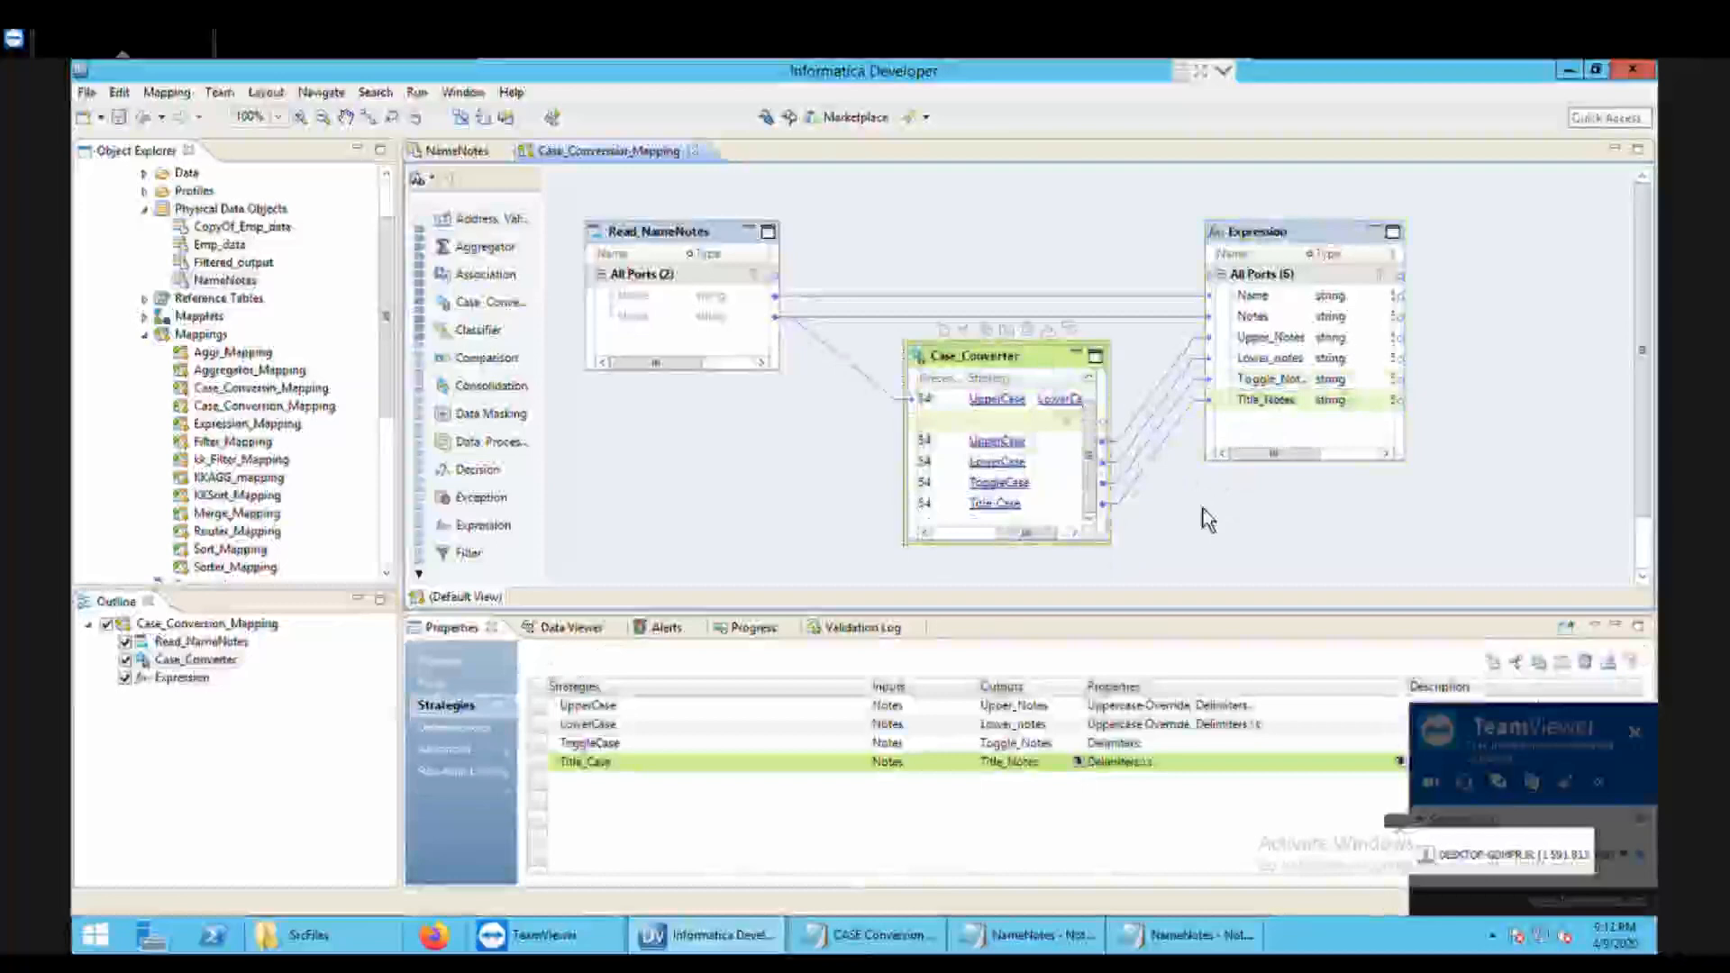
{"action": "right_click", "coordinate": [1303, 236]}
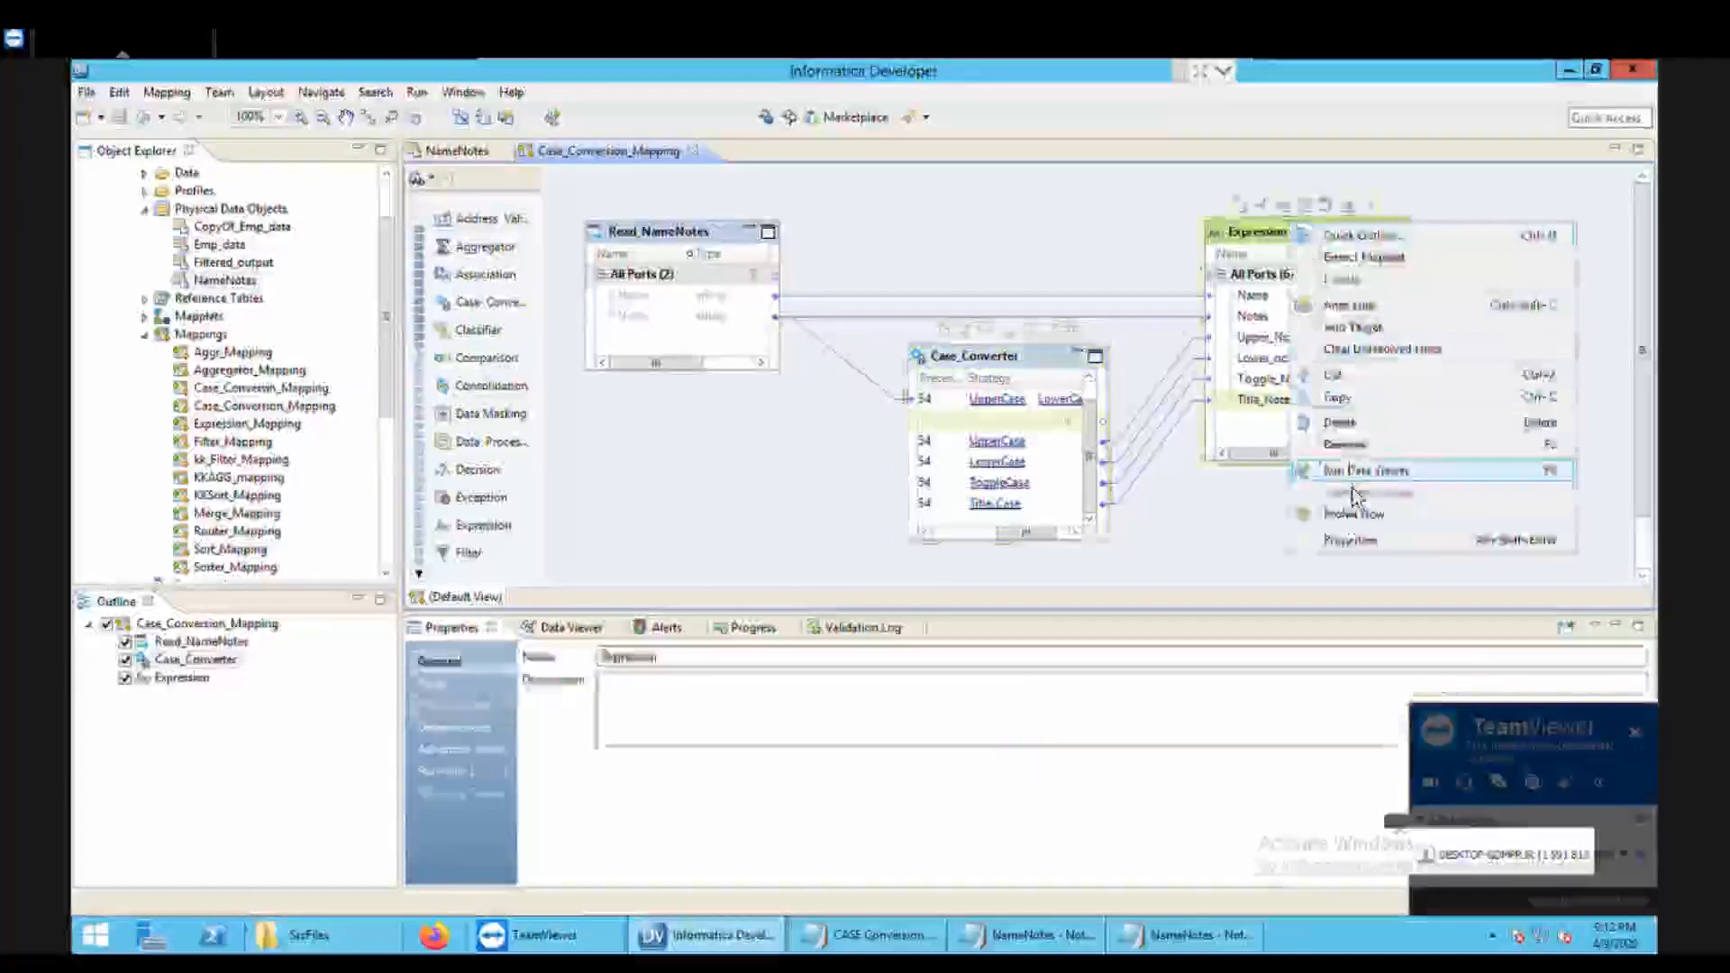
{"action": "left_click", "coordinate": [1351, 476]}
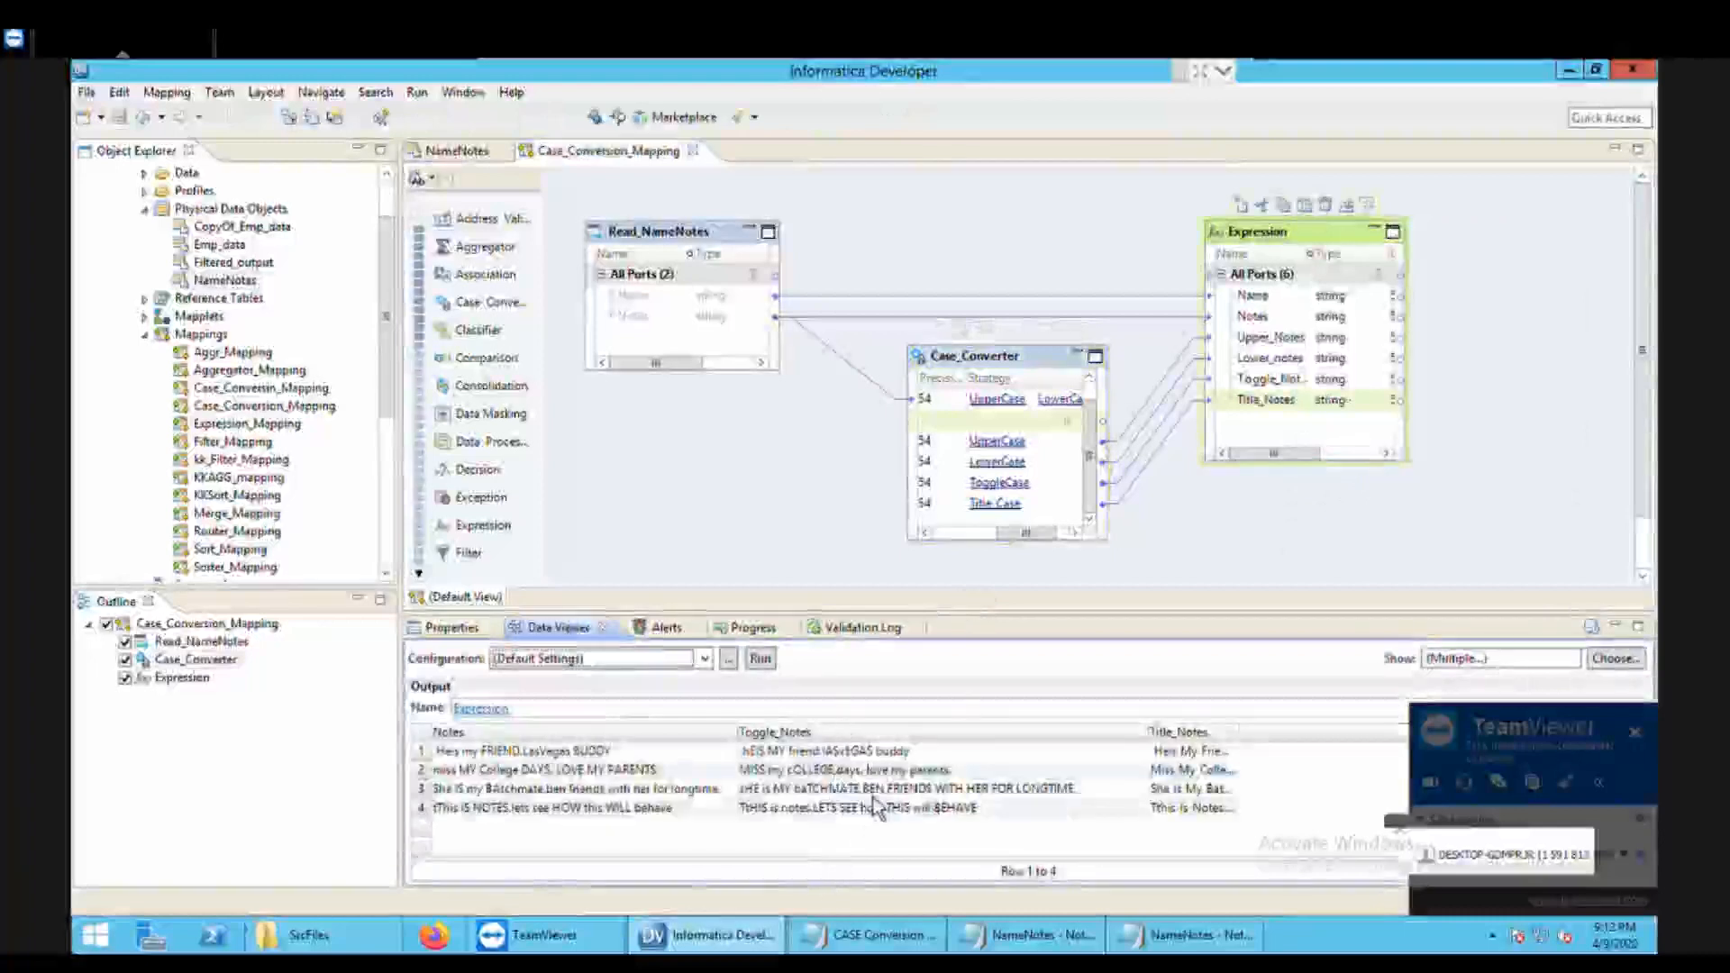
Step: Remove Toggle_Notes from the columns shown in the Expression output and widen the Title_Notes column to fit its full text
{"action": "left_click", "coordinate": [1617, 659]}
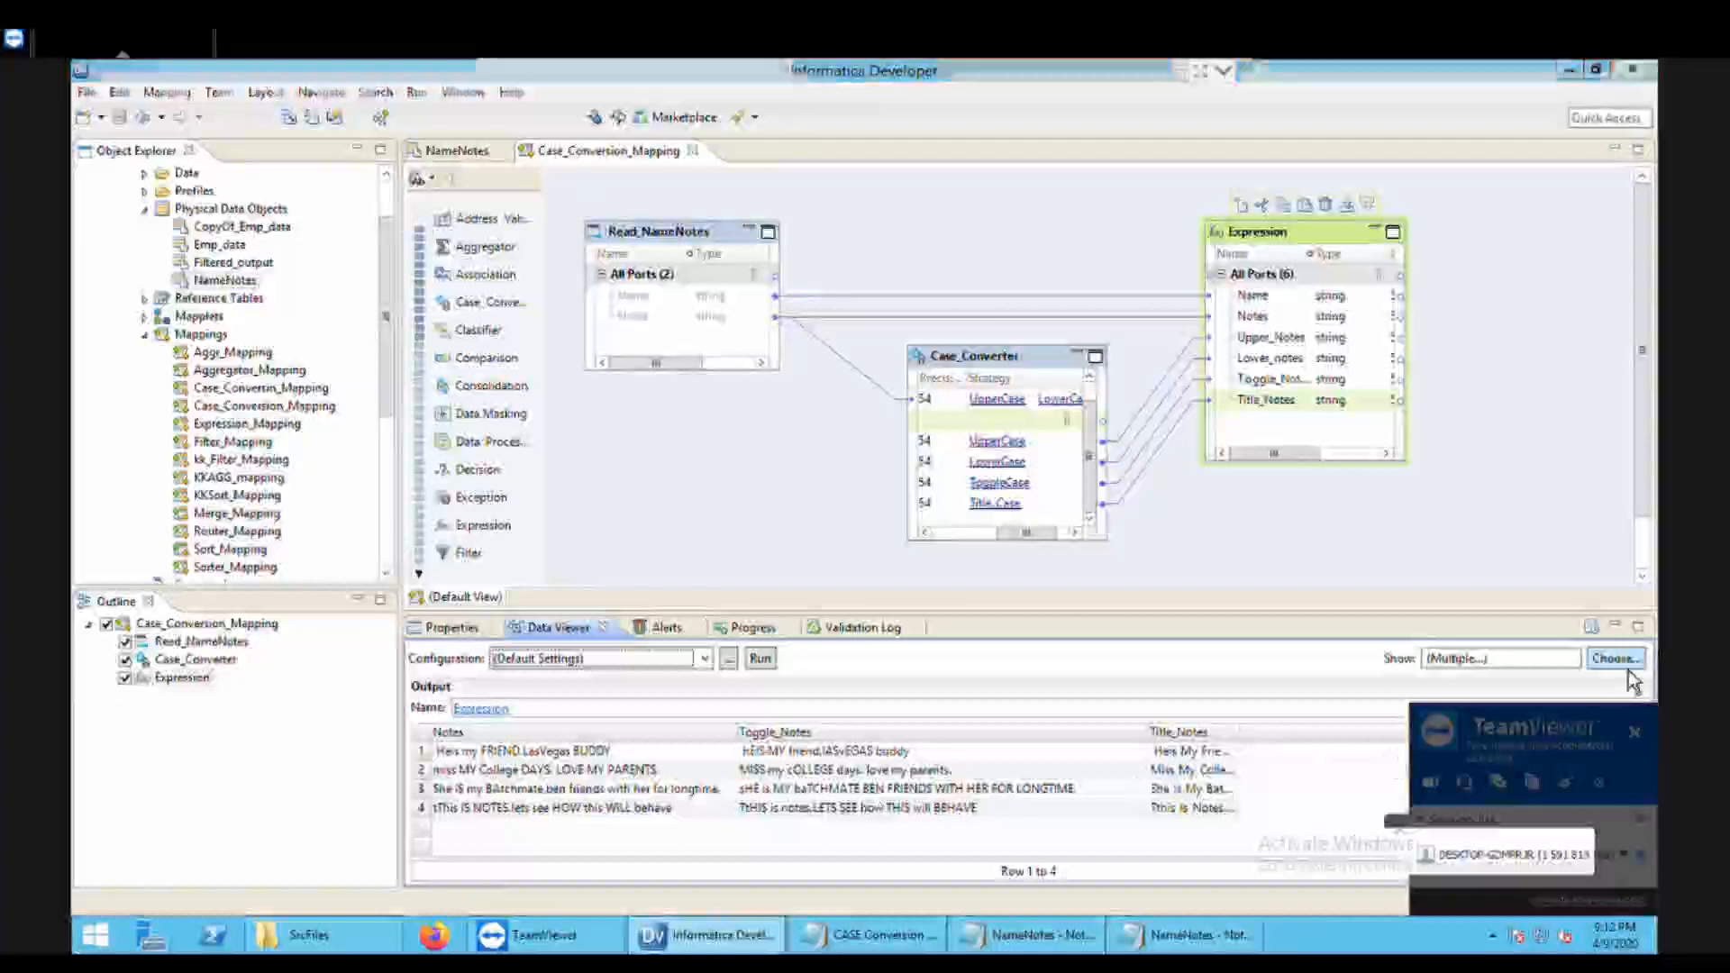
{"action": "left_click", "coordinate": [957, 249]}
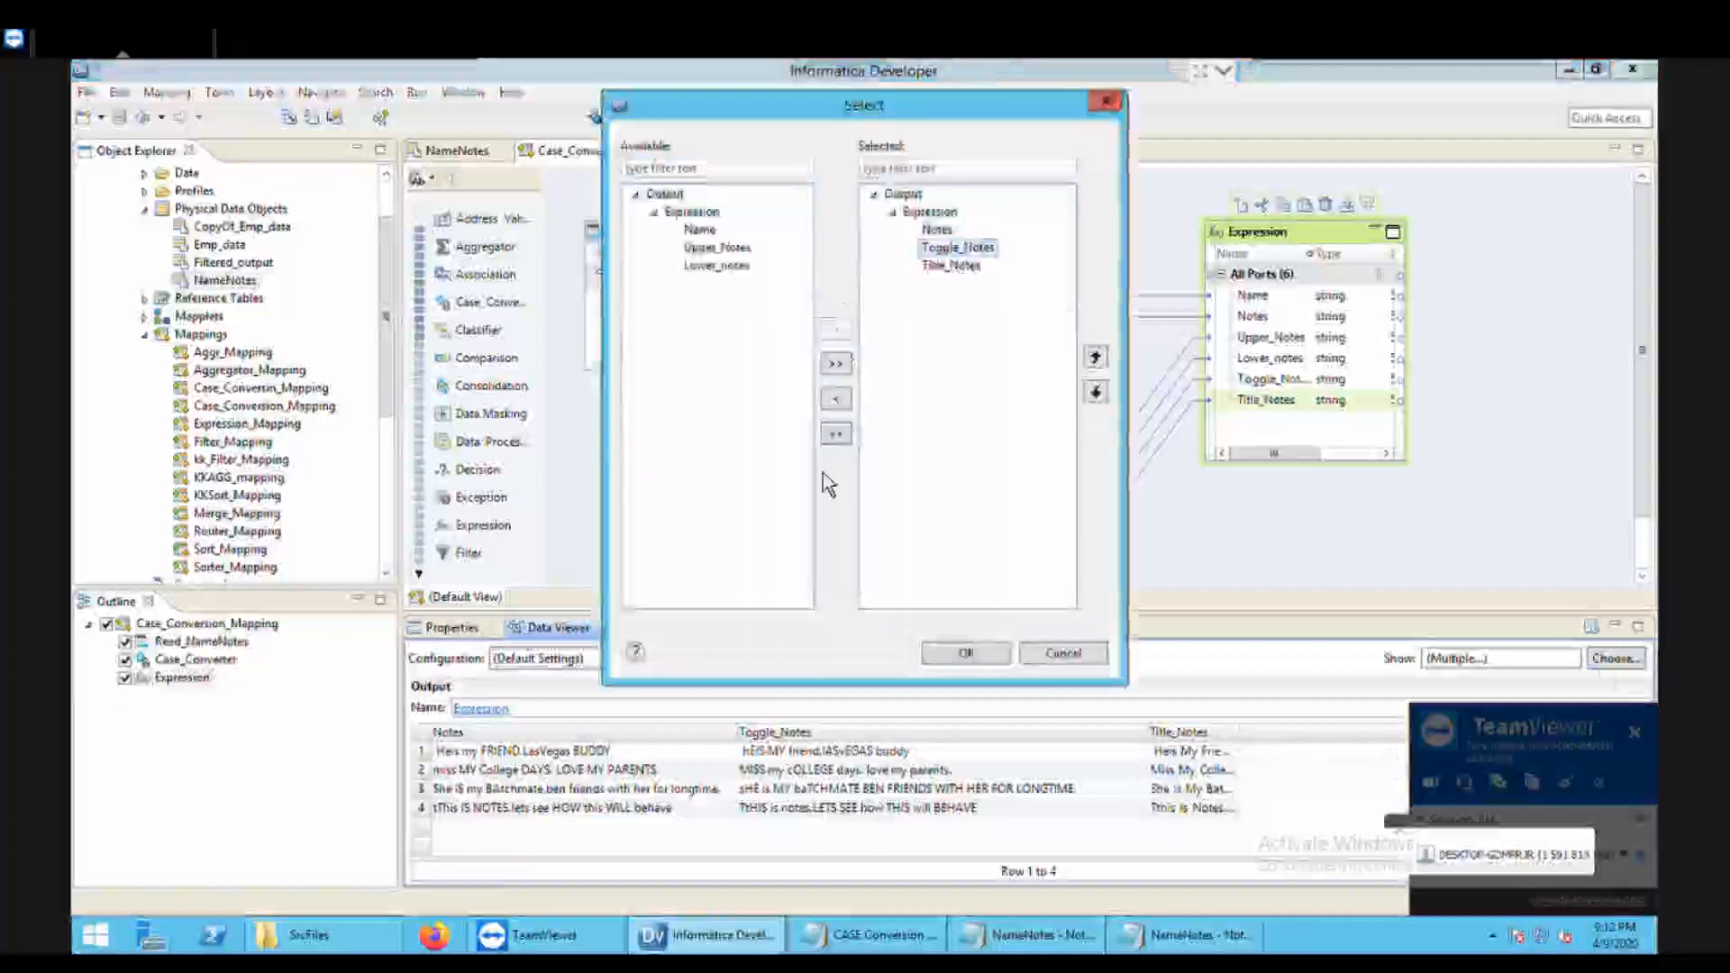
{"action": "left_click", "coordinate": [836, 398]}
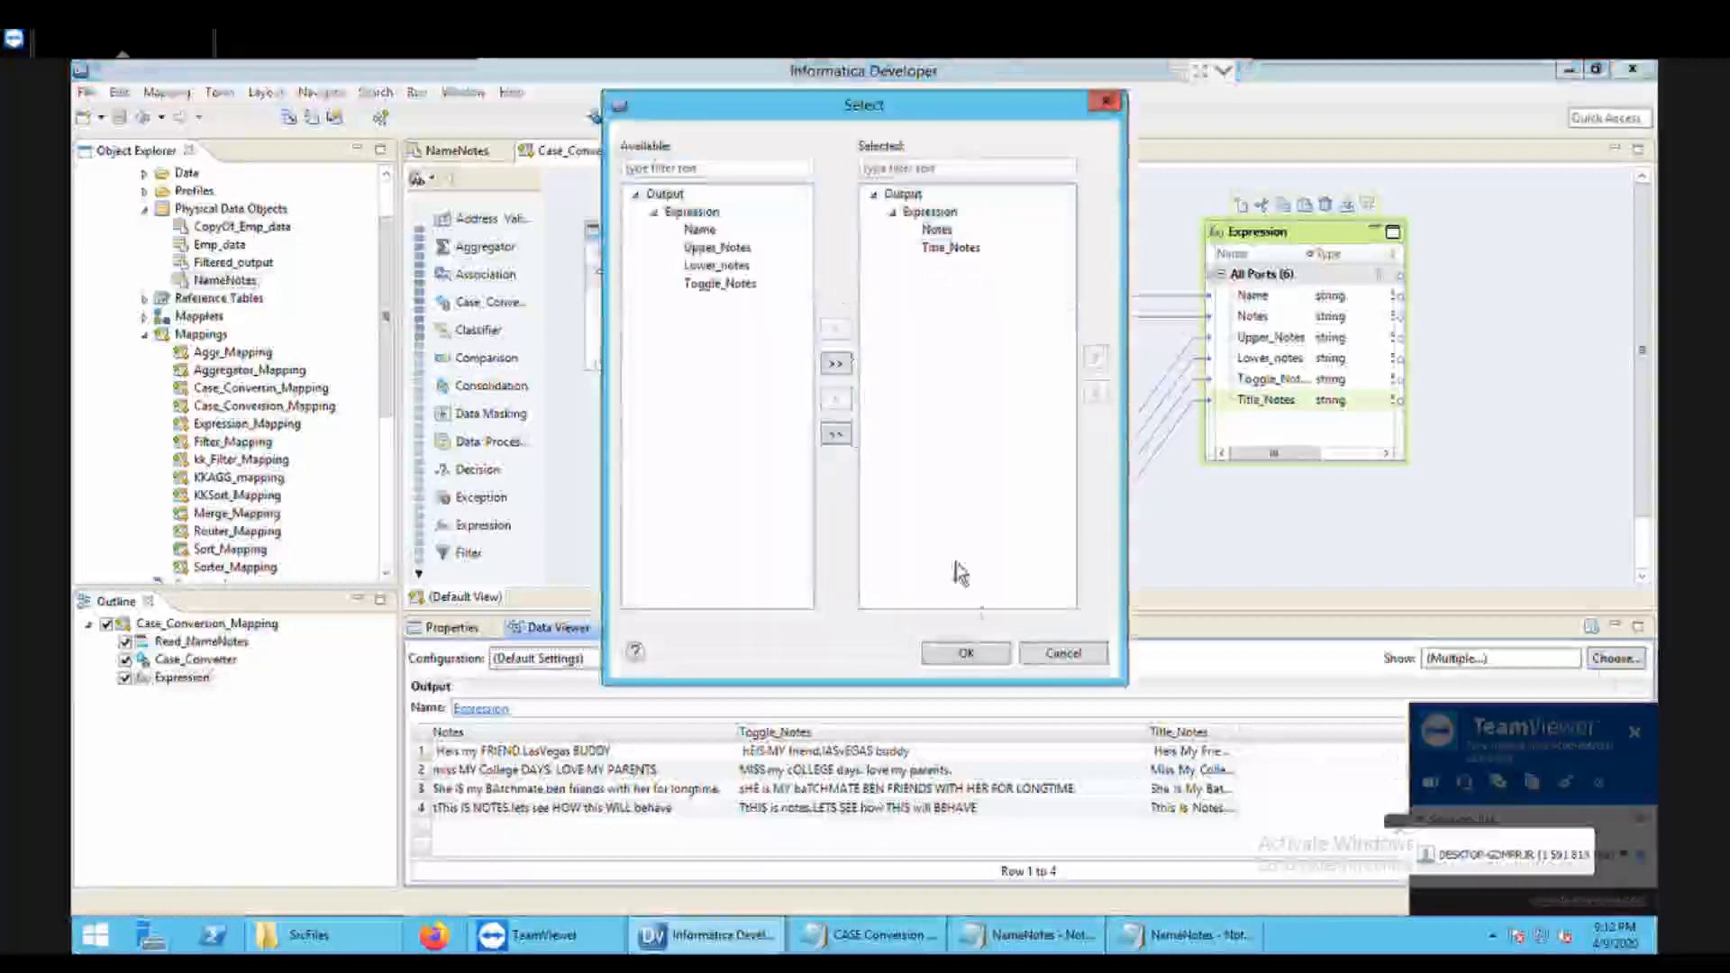
{"action": "left_click", "coordinate": [967, 654]}
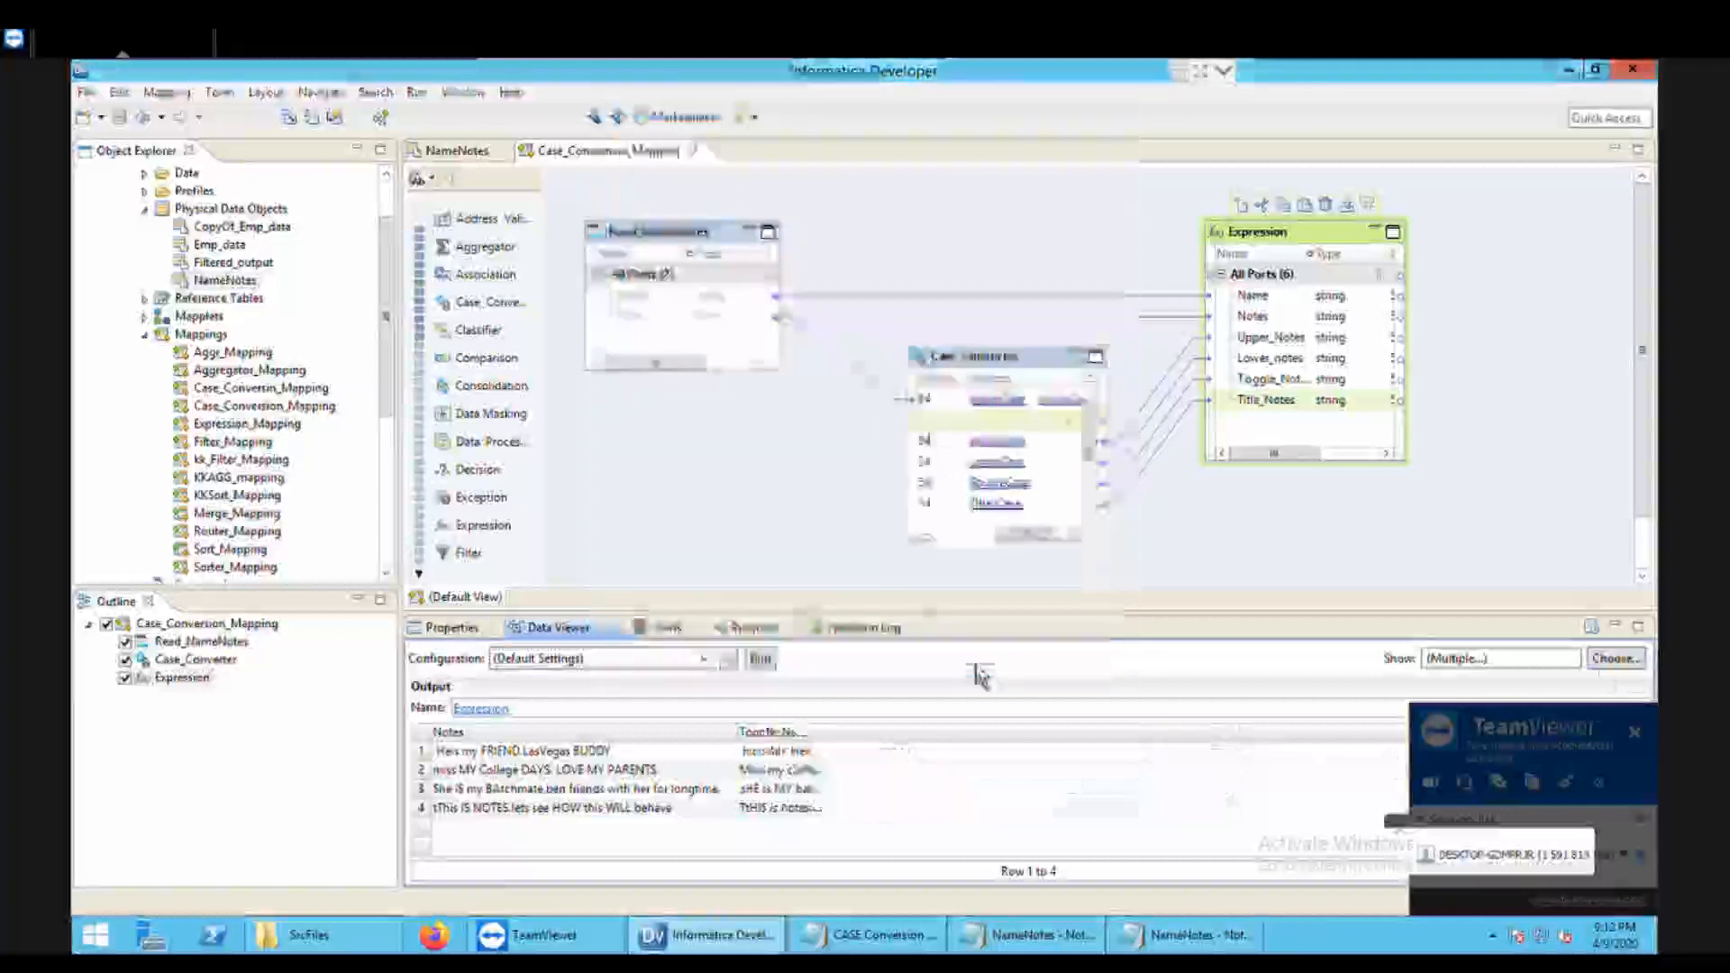
{"action": "double_click", "coordinate": [827, 733]}
{"action": "left_click_drag", "start_coordinate": [829, 734], "coordinate": [1116, 734]}
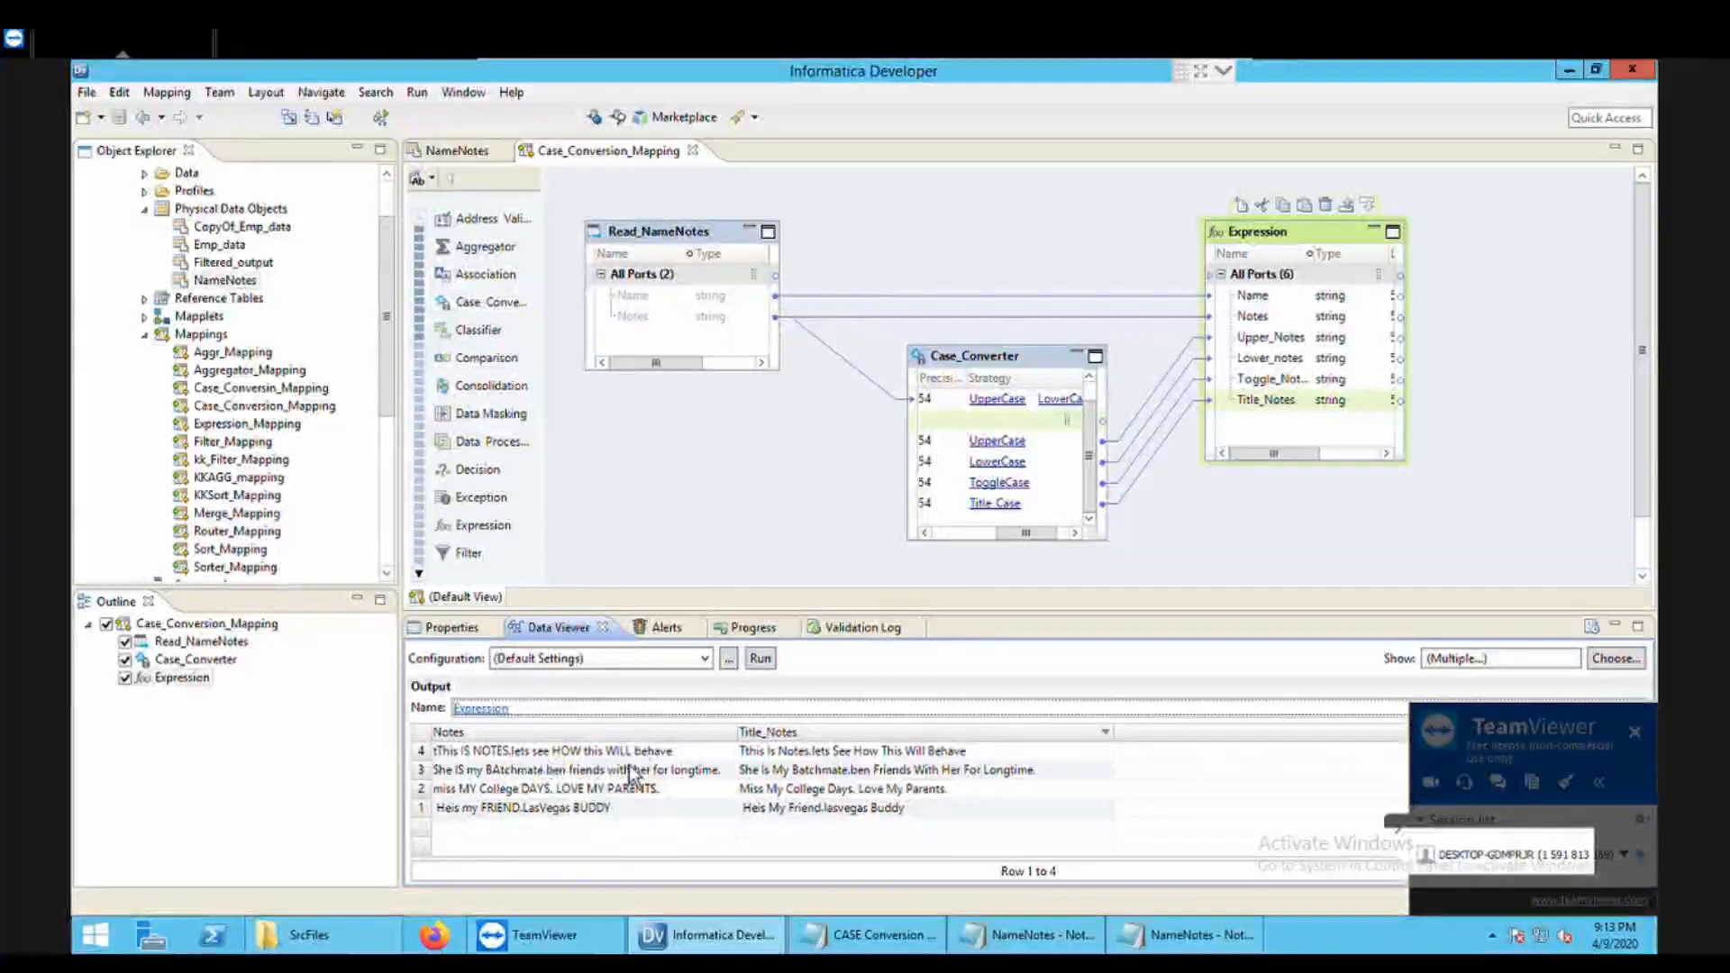
Step: Edit the Case_Converter's Title_Case strategy properties and clear its Space delimiter
{"action": "left_click", "coordinate": [1020, 371]}
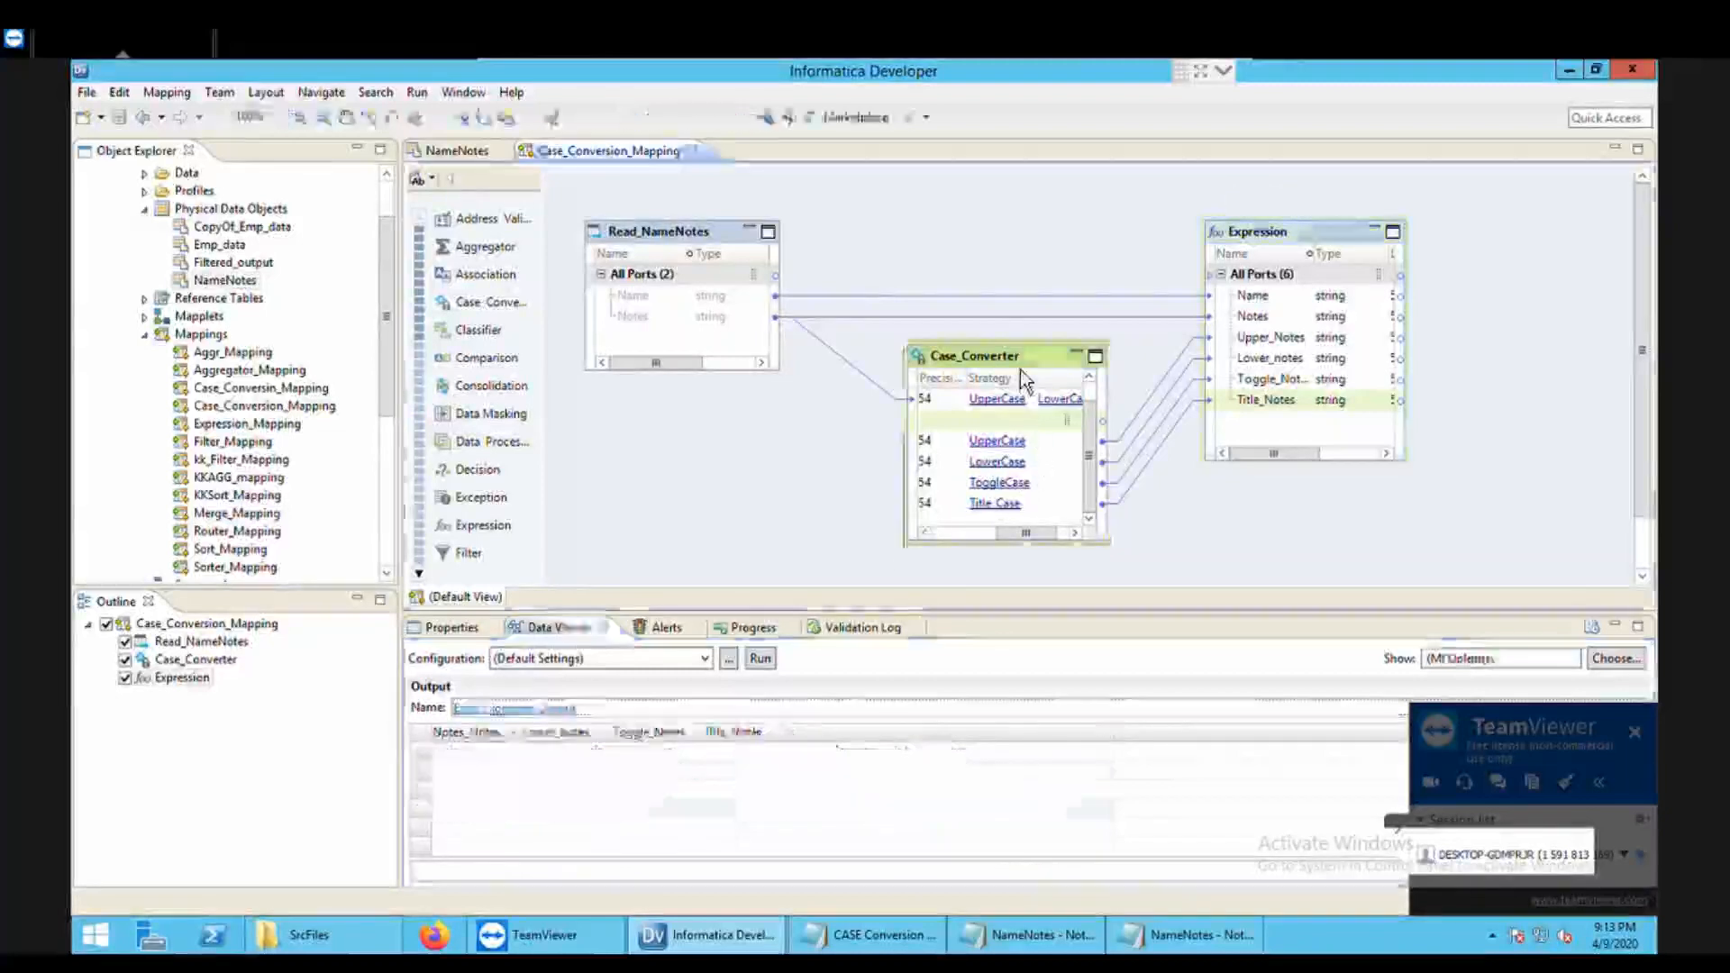
{"action": "left_click", "coordinate": [455, 628]}
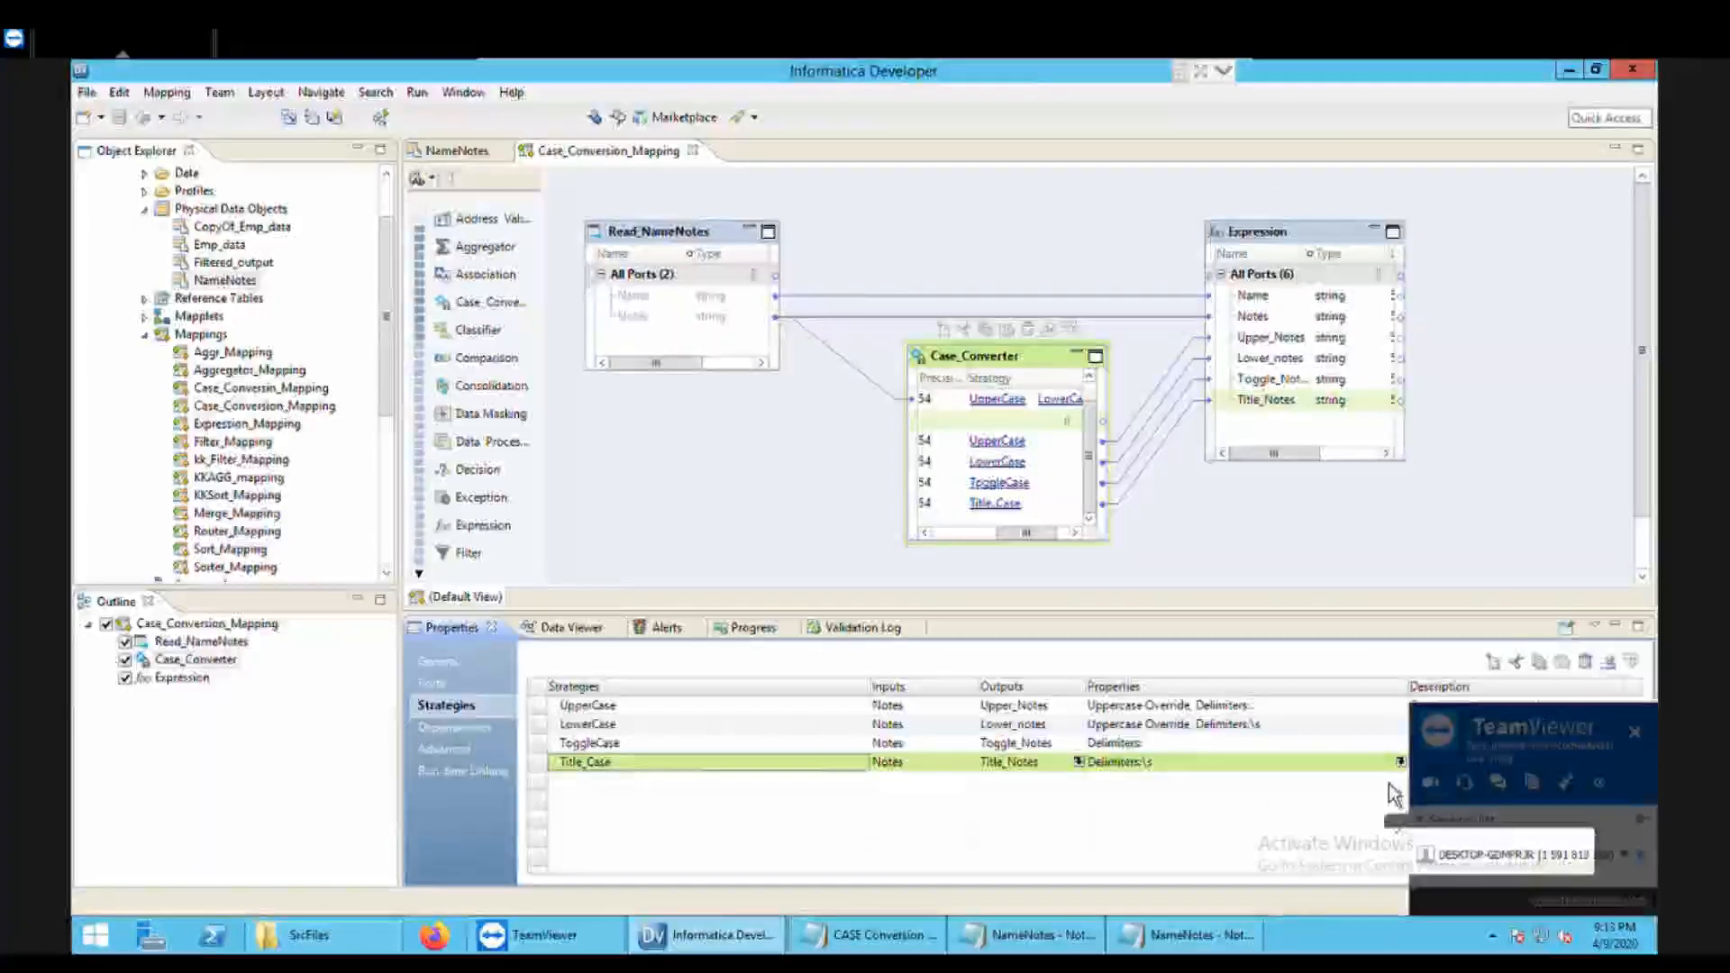
{"action": "left_click", "coordinate": [1401, 763]}
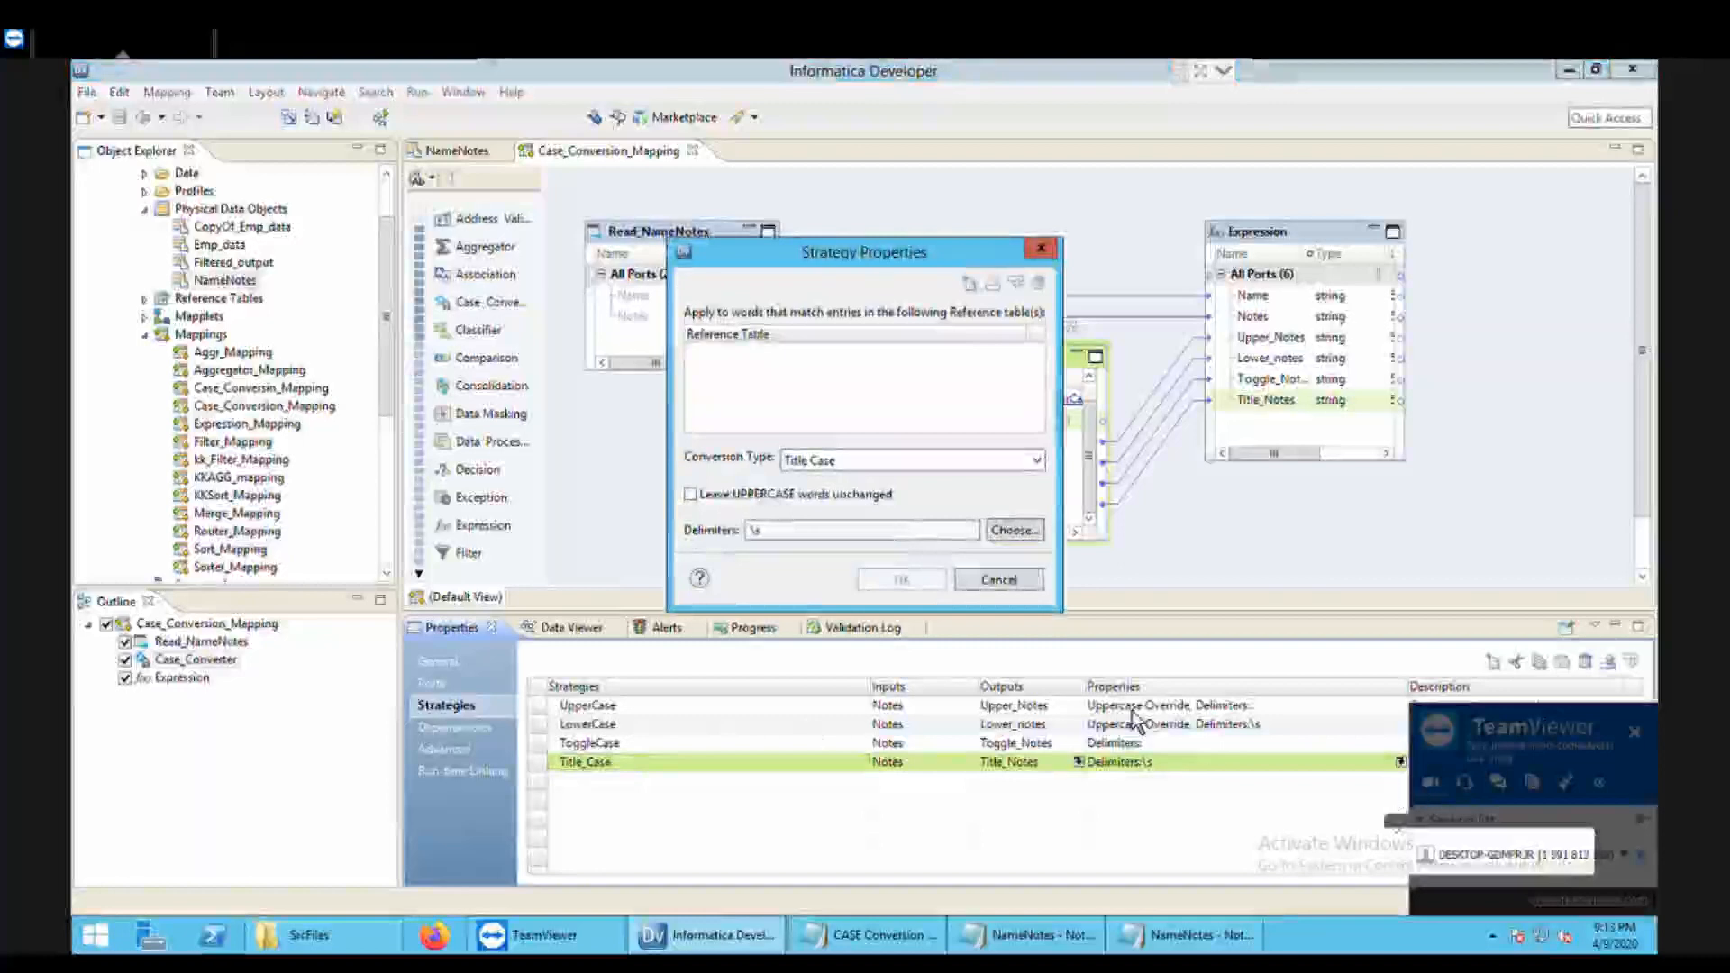
{"action": "left_click", "coordinate": [1015, 530]}
{"action": "left_click", "coordinate": [723, 453]}
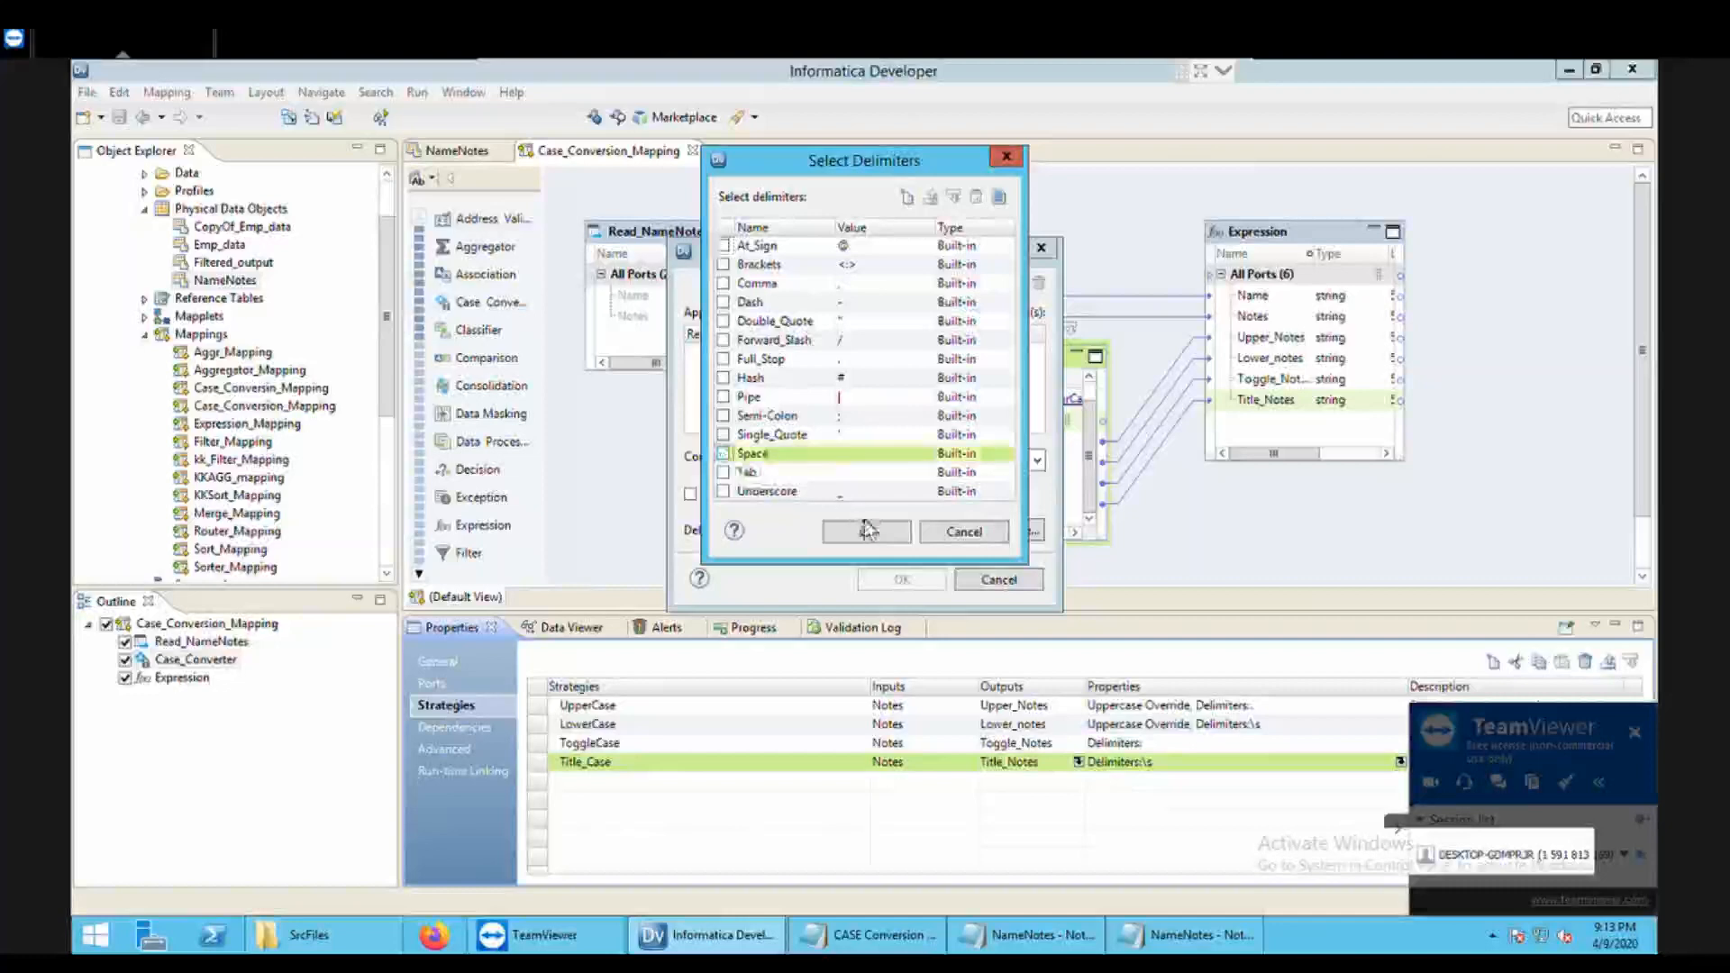
{"action": "left_click", "coordinate": [866, 531]}
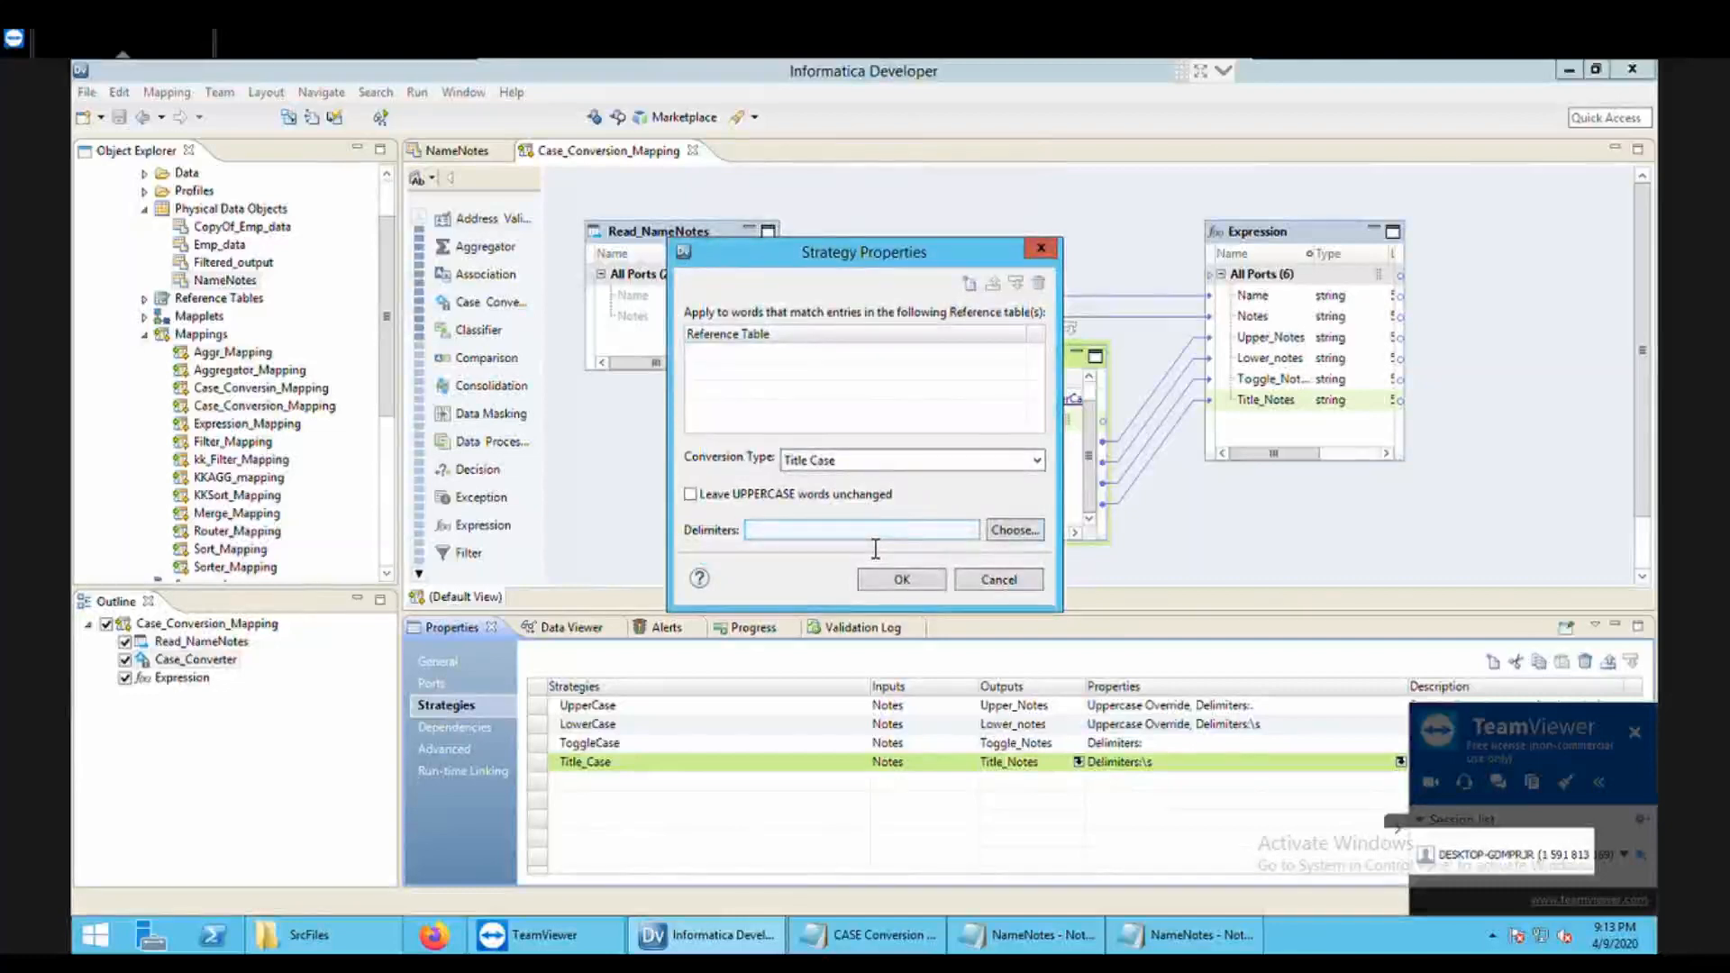
{"action": "left_click", "coordinate": [910, 588]}
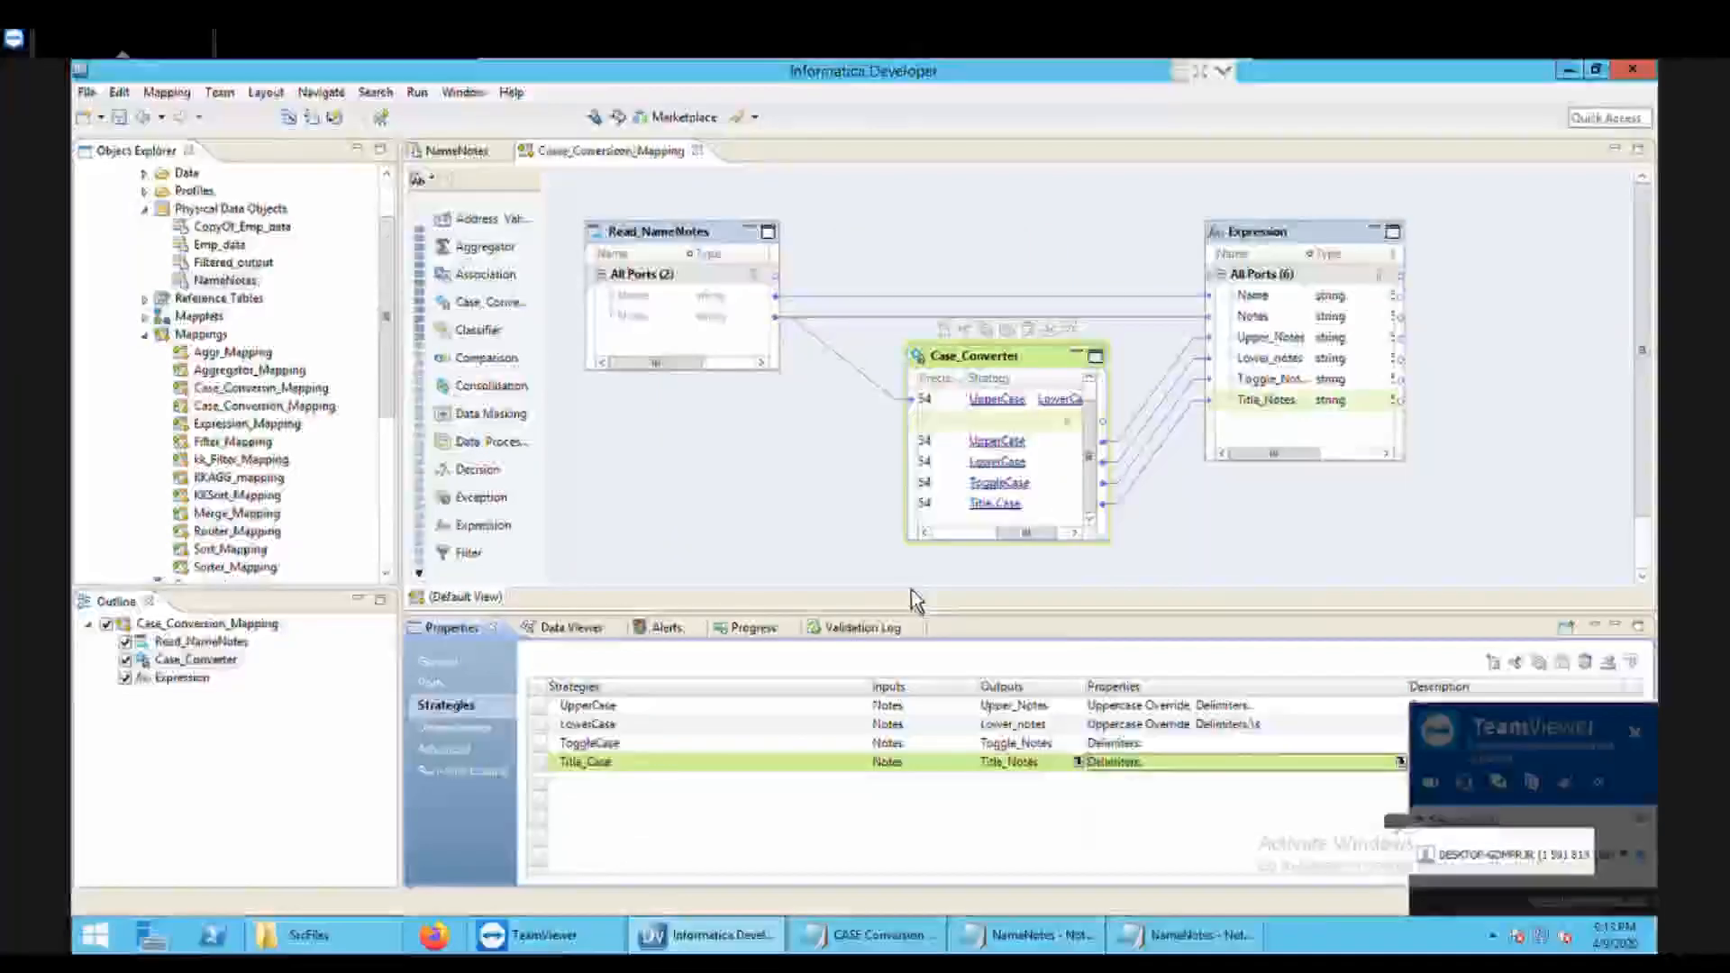
Step: Save the mapping without a Title_Case delimiter and run the data viewer on Expression
{"action": "key", "text": "ctrl+s"}
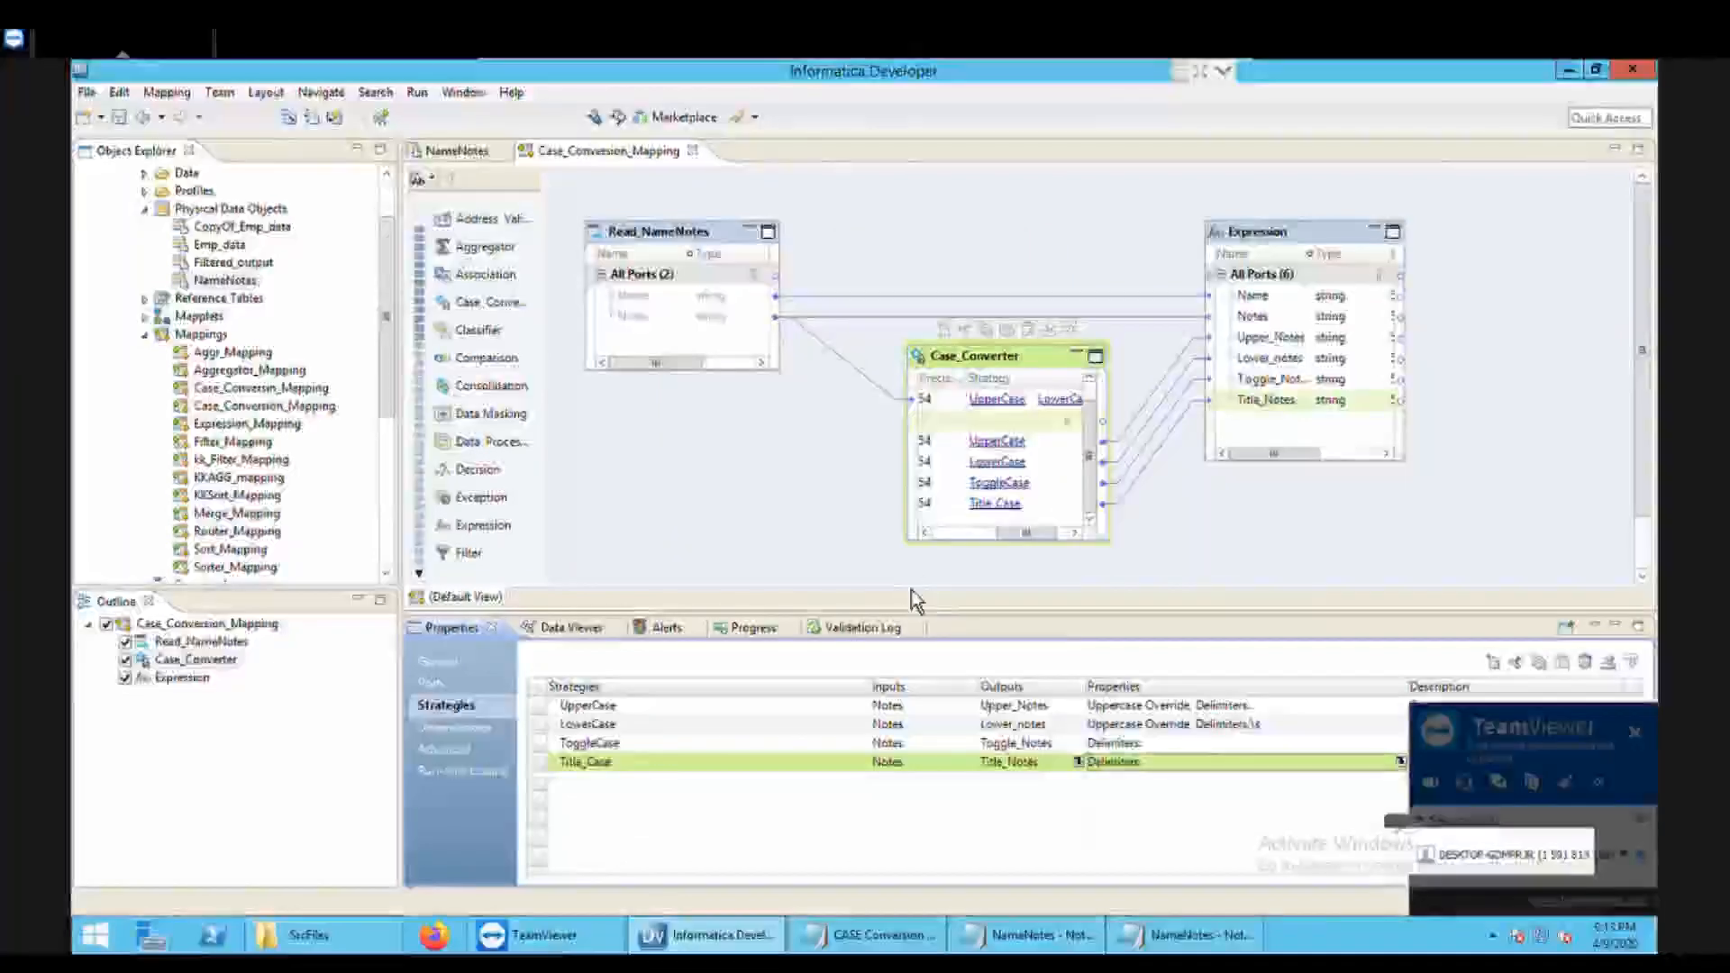
{"action": "right_click", "coordinate": [1304, 241]}
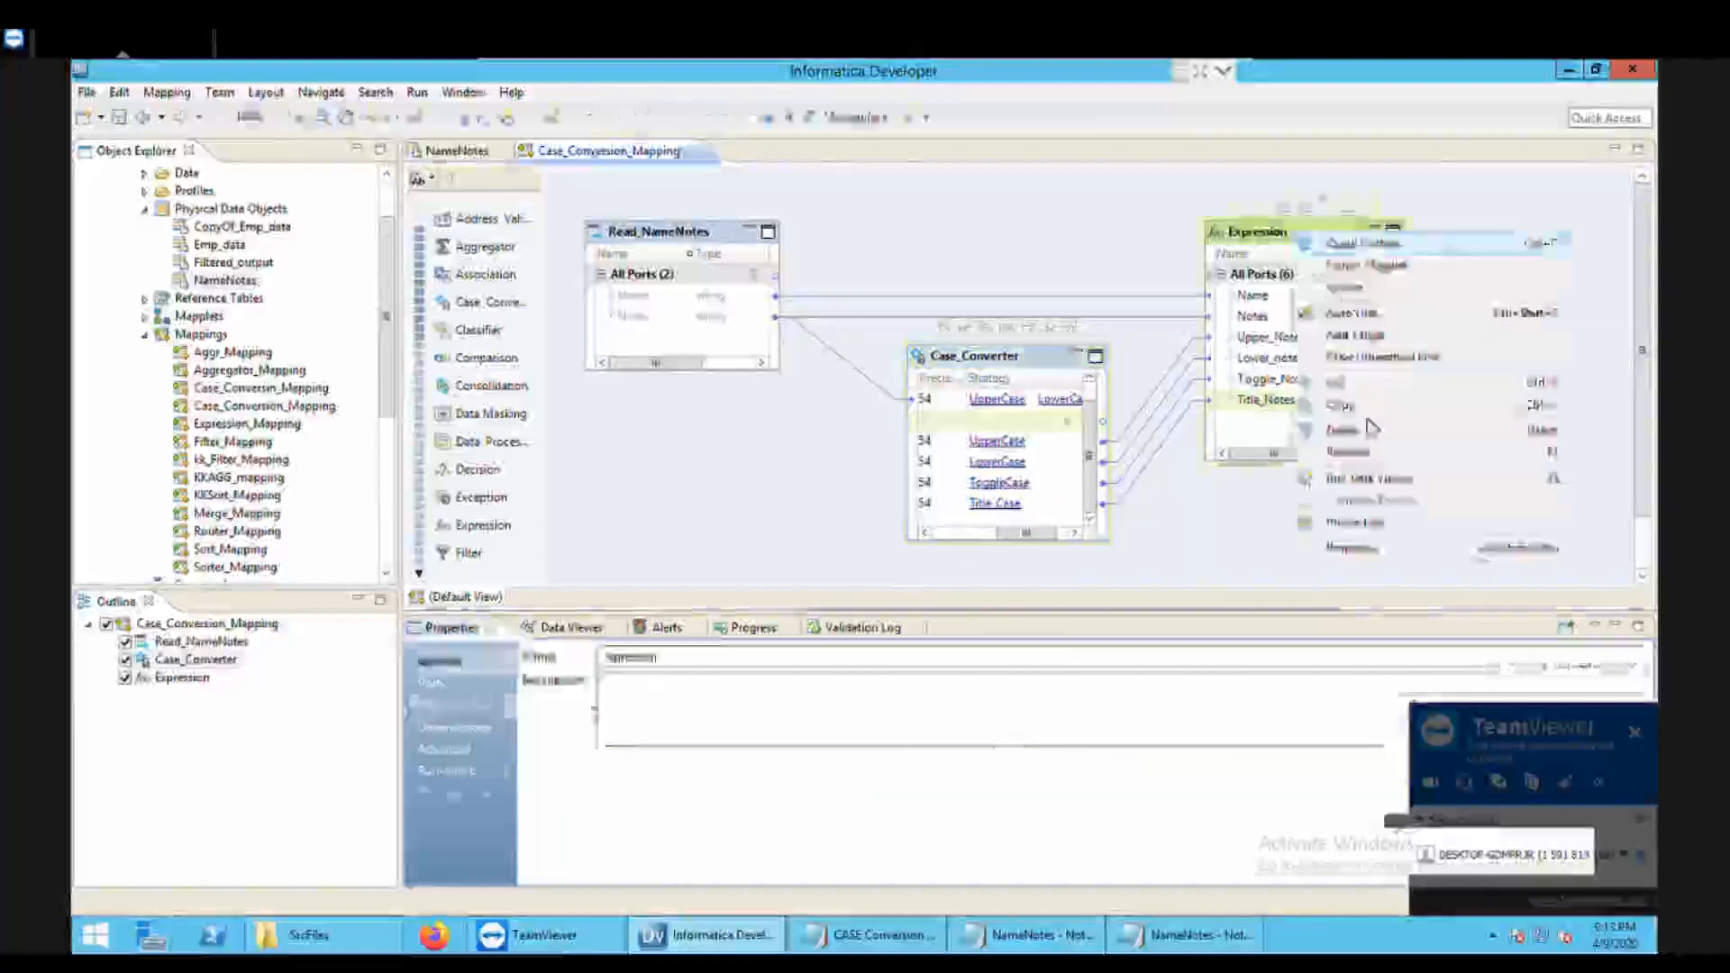
{"action": "left_click", "coordinate": [1383, 487]}
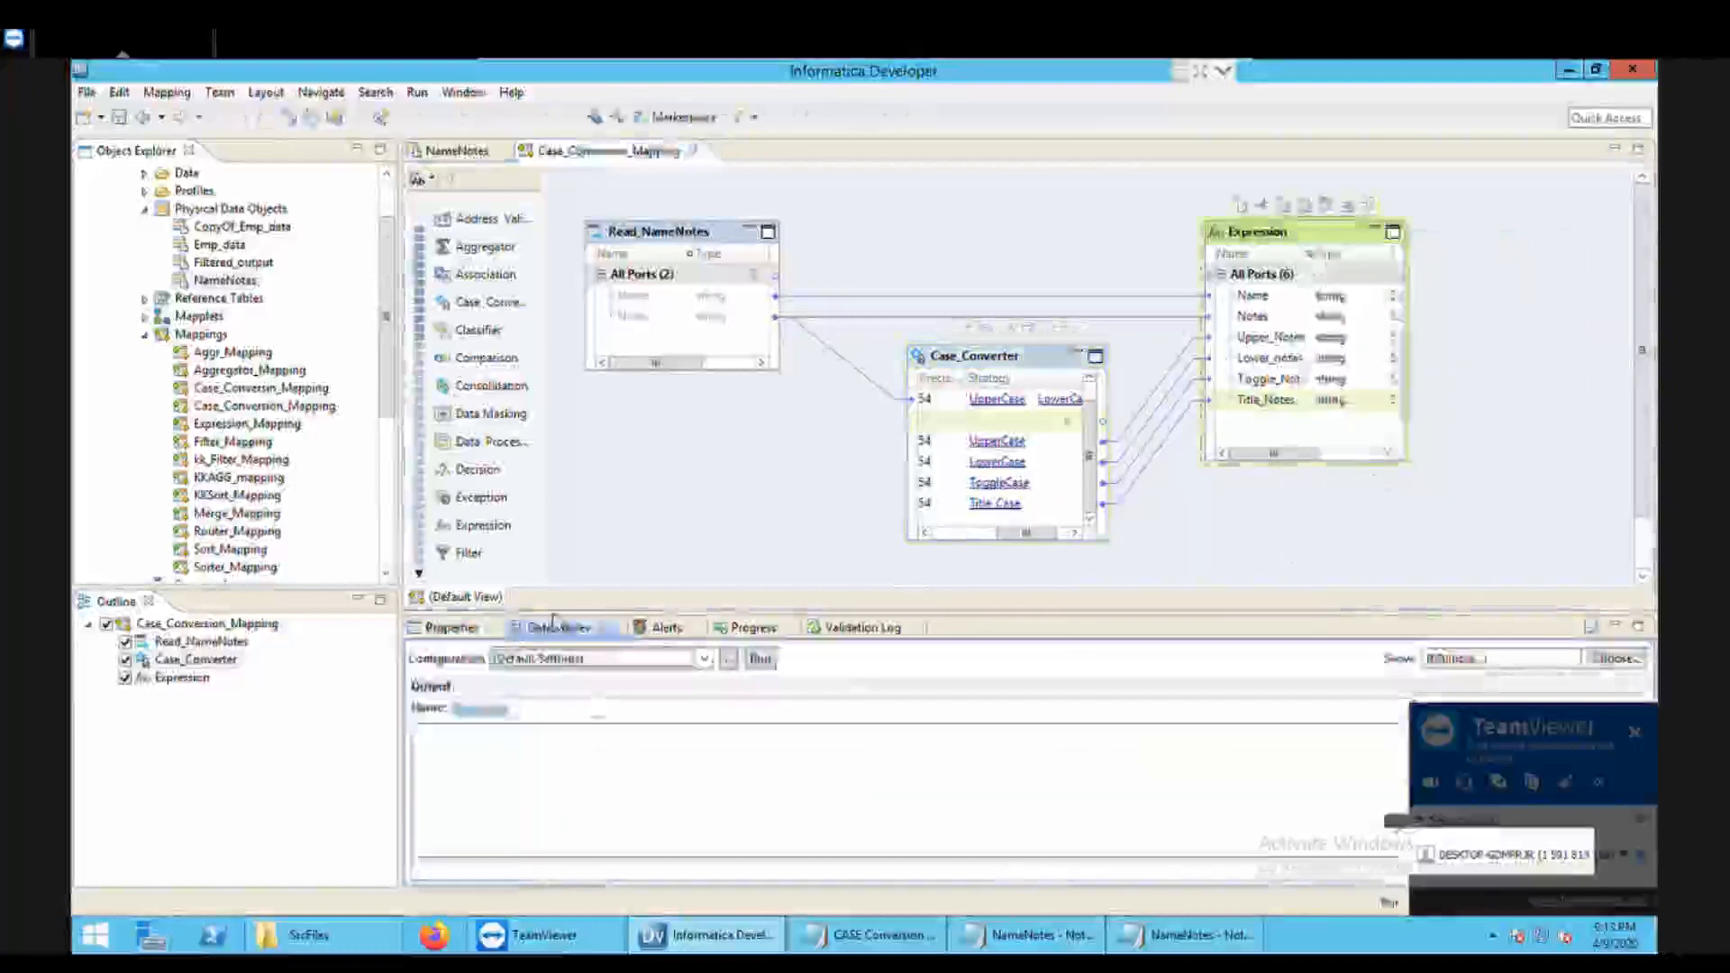
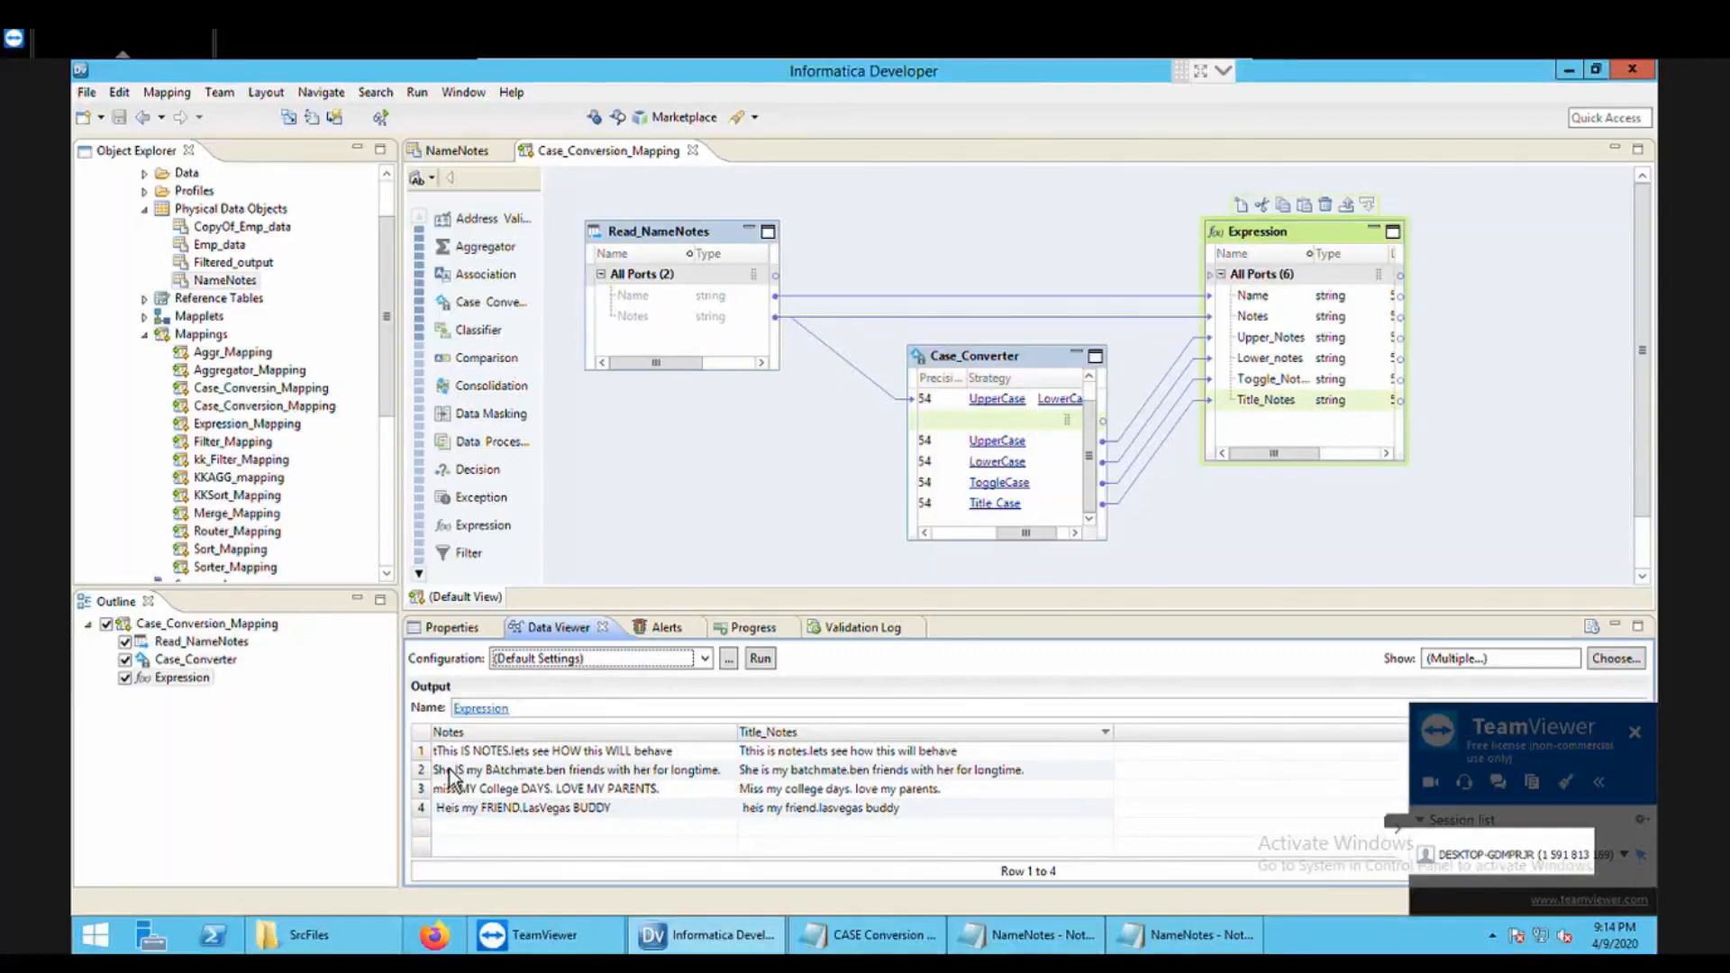
Step: Enable Leave UPPERCASE words unchanged in the Title_Case strategy, save the mapping, and preview the Expression output
{"action": "left_click", "coordinate": [1011, 376]}
{"action": "right_click", "coordinate": [1011, 380]}
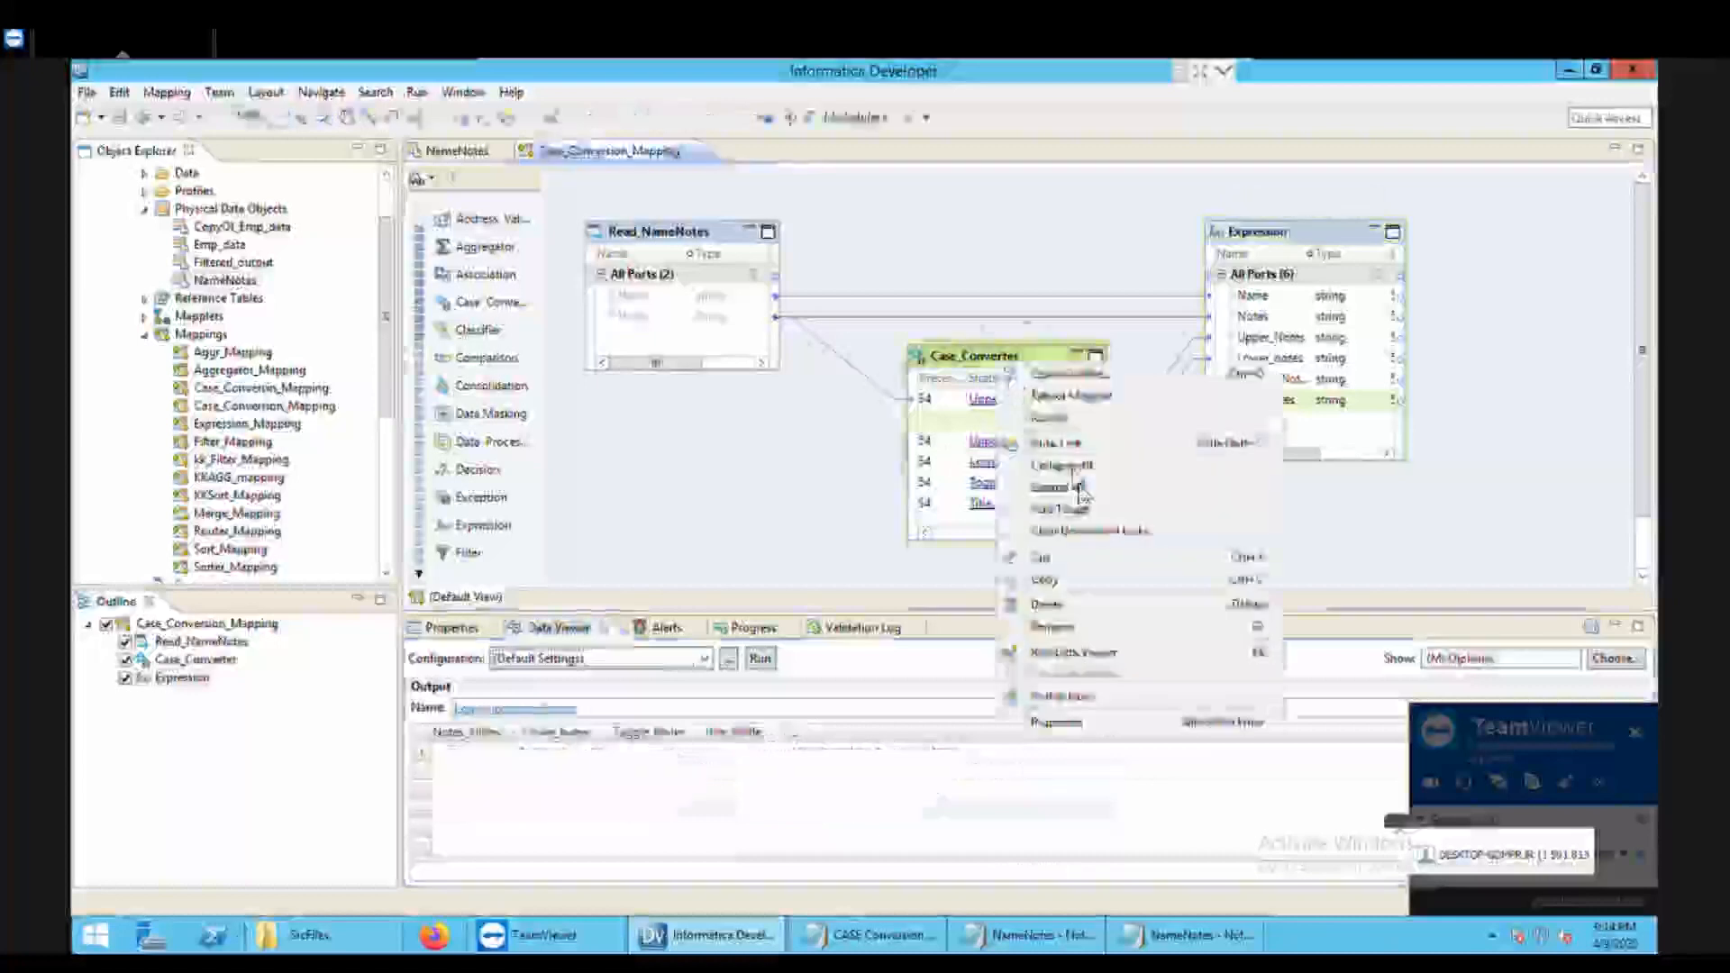
{"action": "left_click", "coordinate": [1056, 721]}
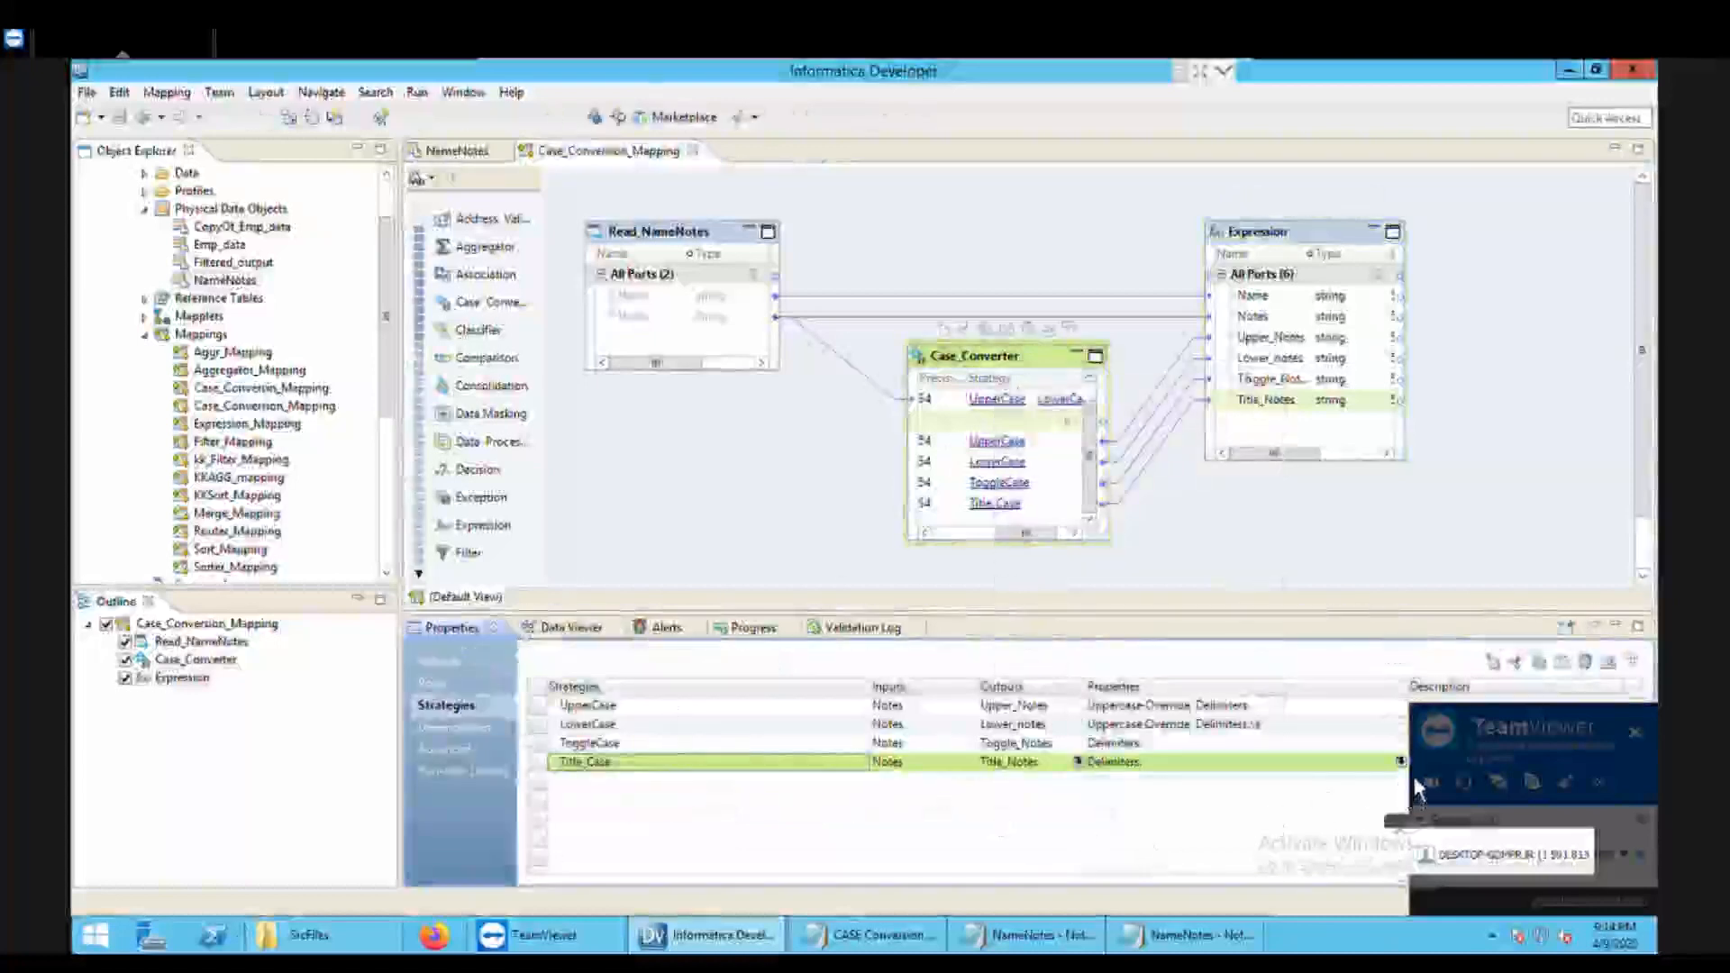
{"action": "left_click", "coordinate": [1401, 762]}
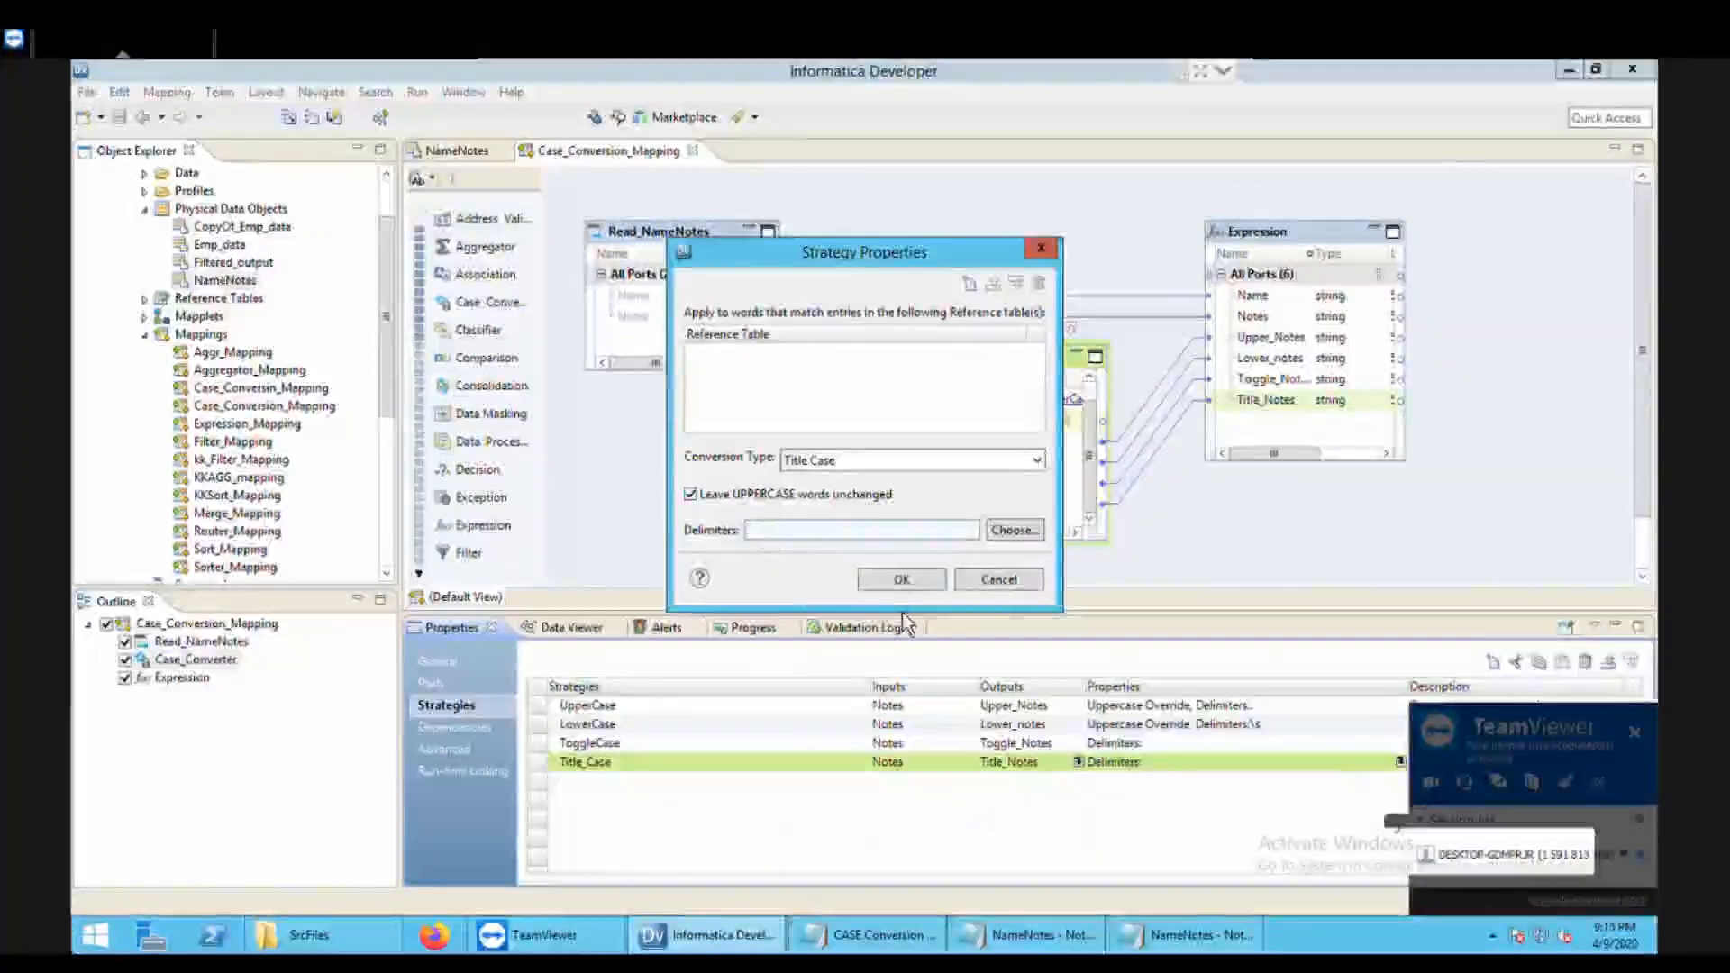
{"action": "left_click", "coordinate": [900, 579]}
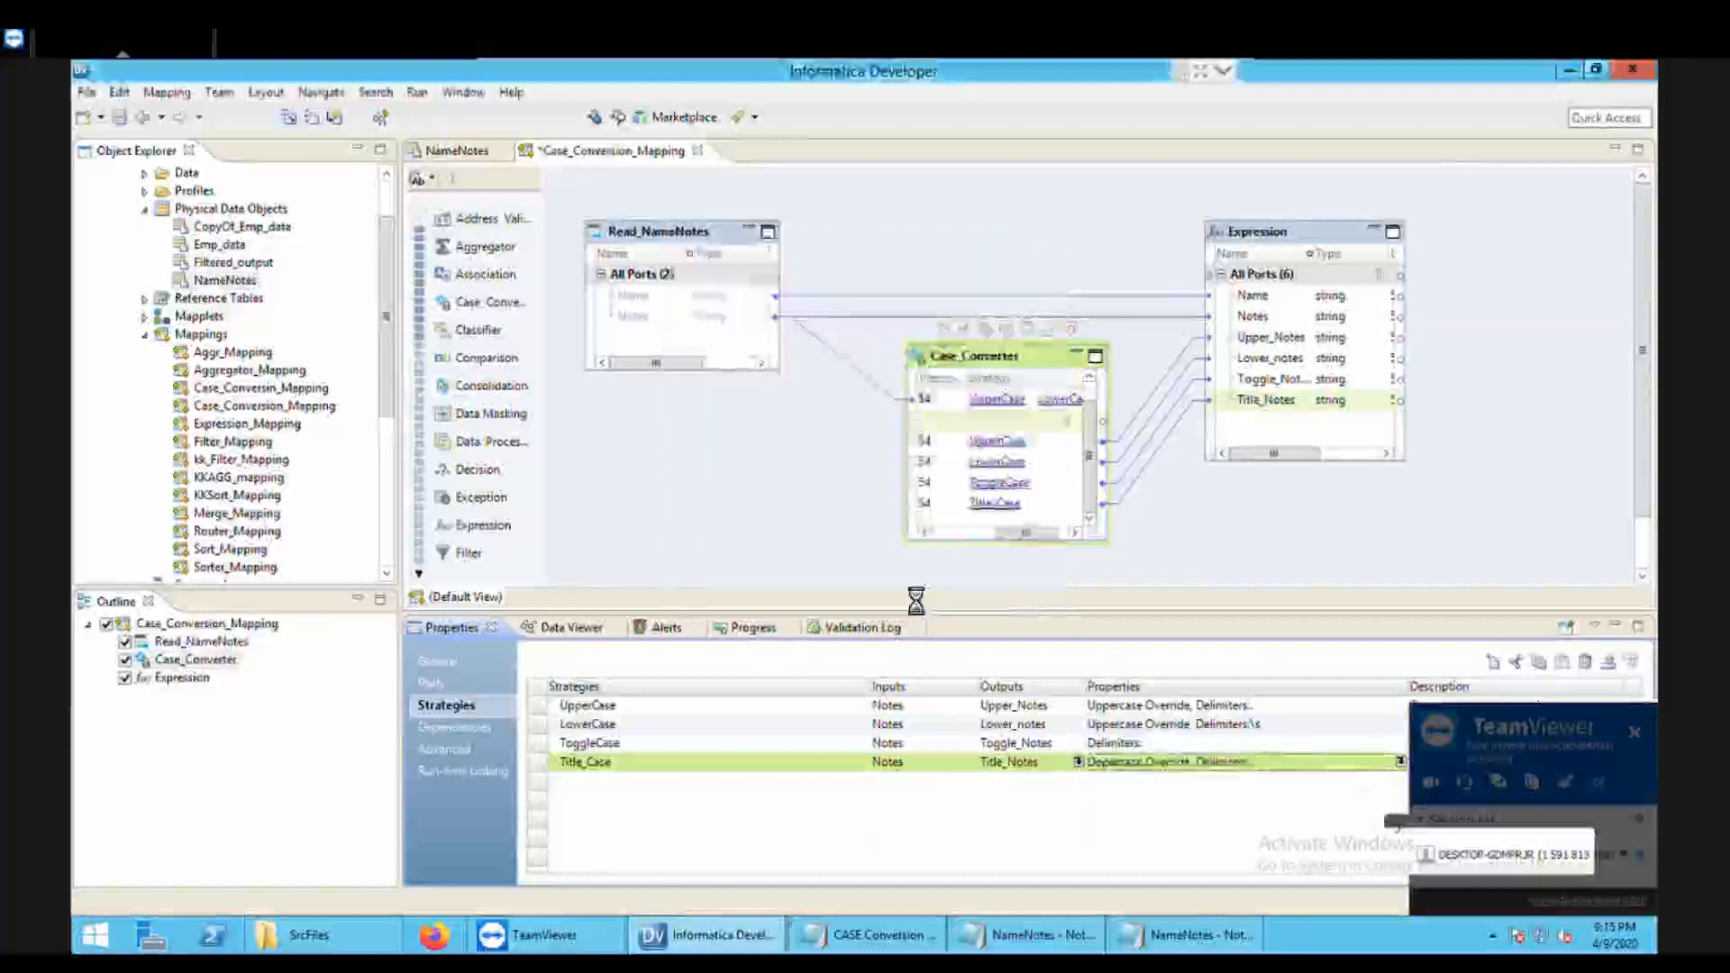
{"action": "right_click", "coordinate": [1303, 249]}
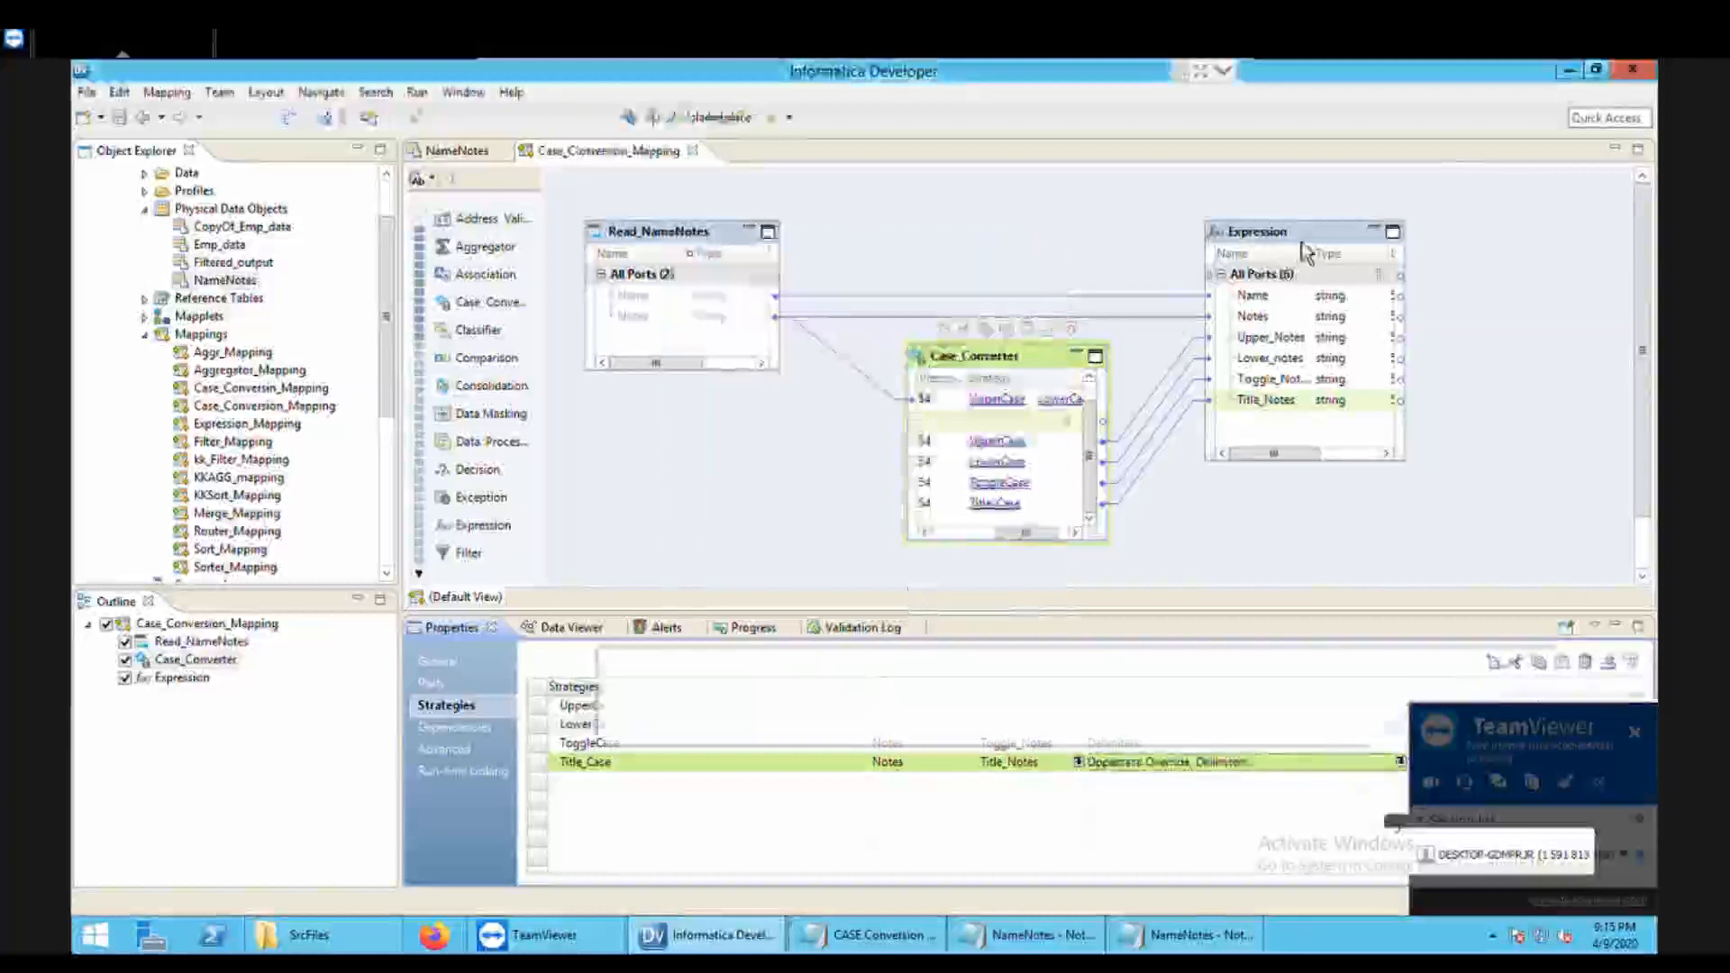
{"action": "left_click", "coordinate": [1365, 476]}
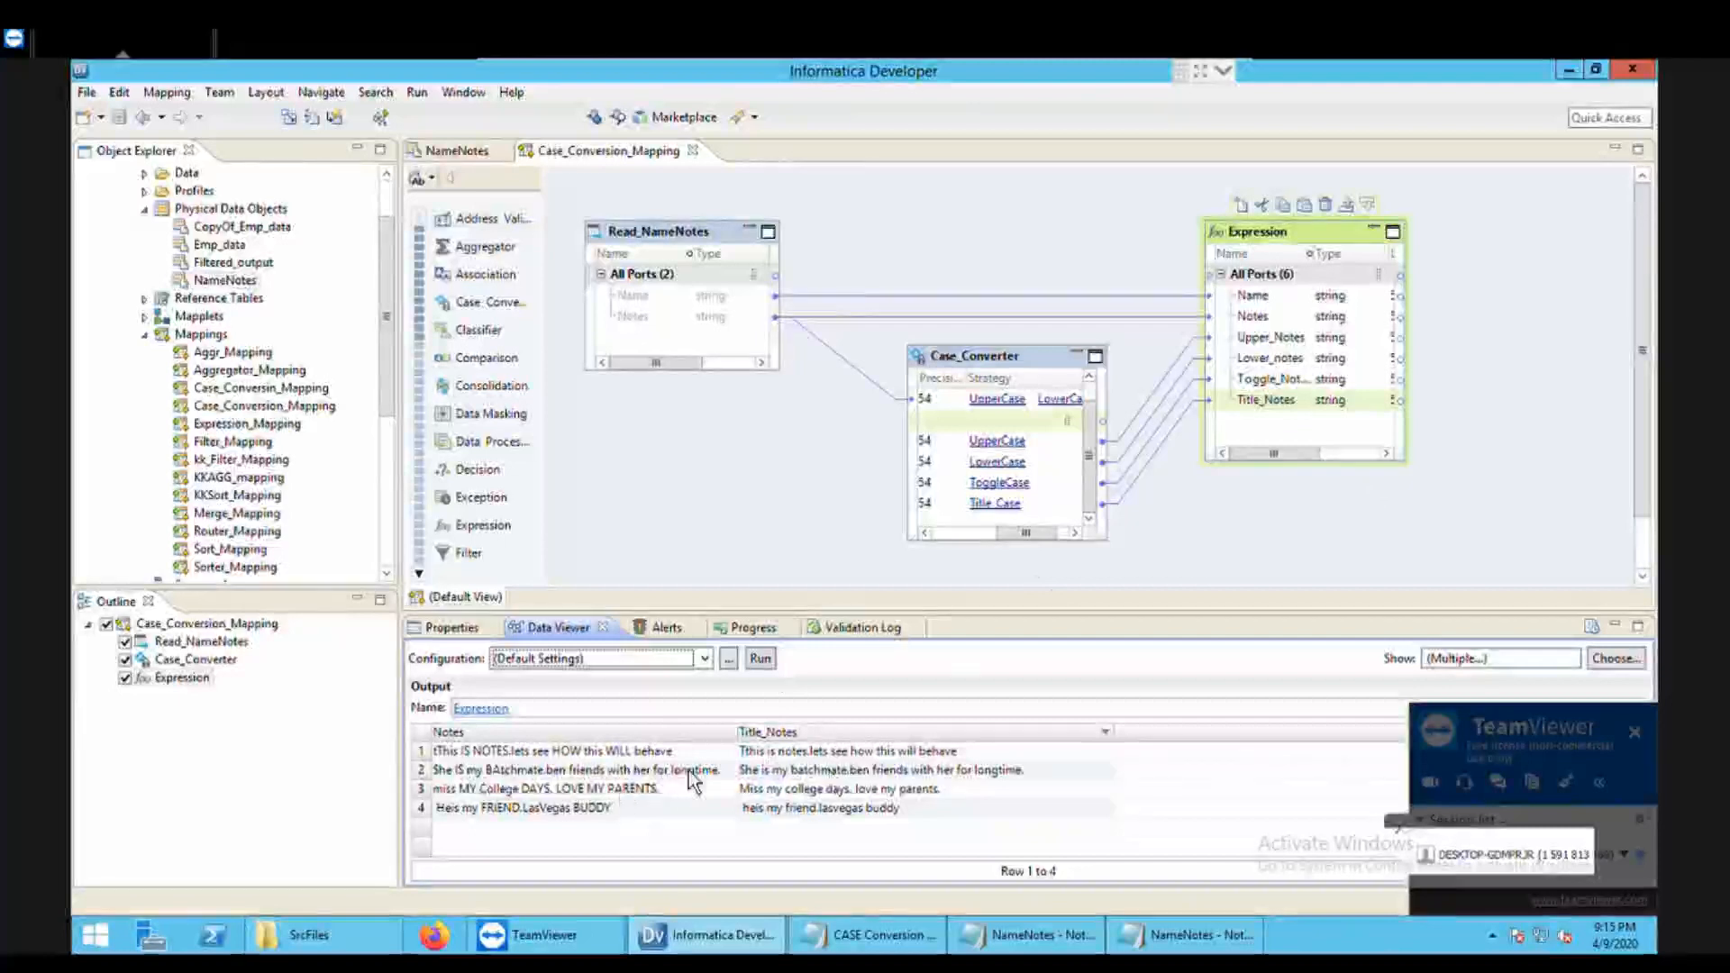
Step: Reopen the Title_Case strategy properties and select Space as its delimiter, keeping Leave UPPERCASE words unchanged enabled
{"action": "left_click", "coordinate": [1005, 386]}
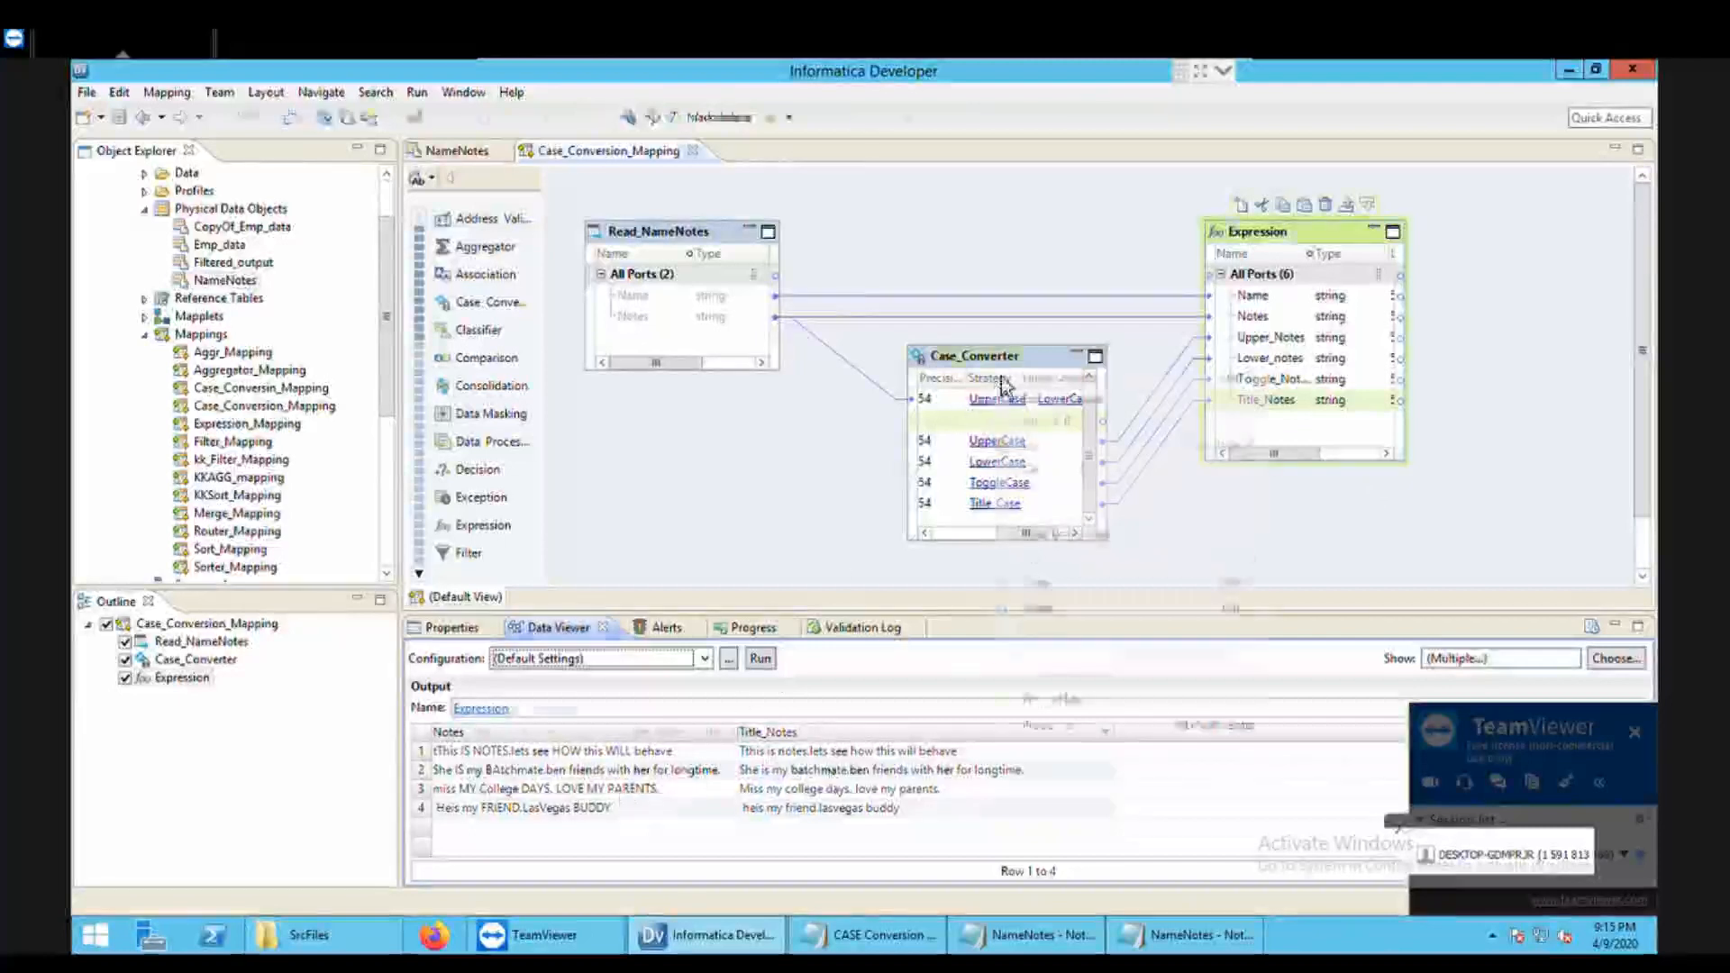
{"action": "right_click", "coordinate": [1005, 386]}
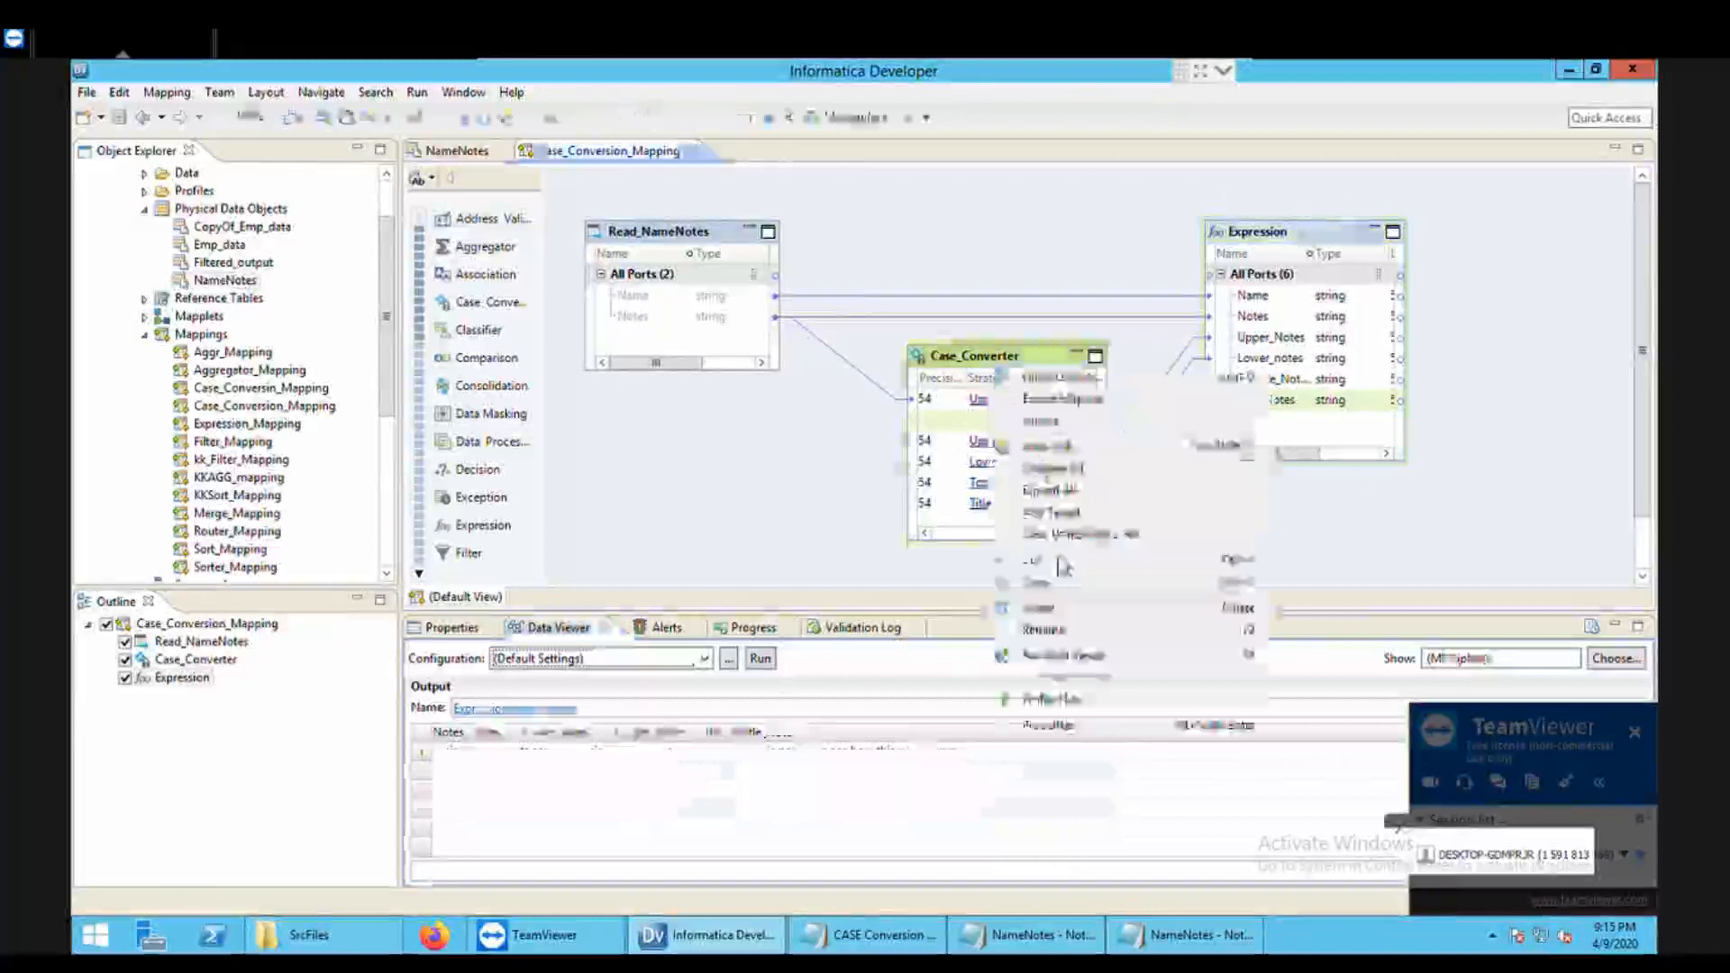
{"action": "left_click", "coordinate": [1003, 663]}
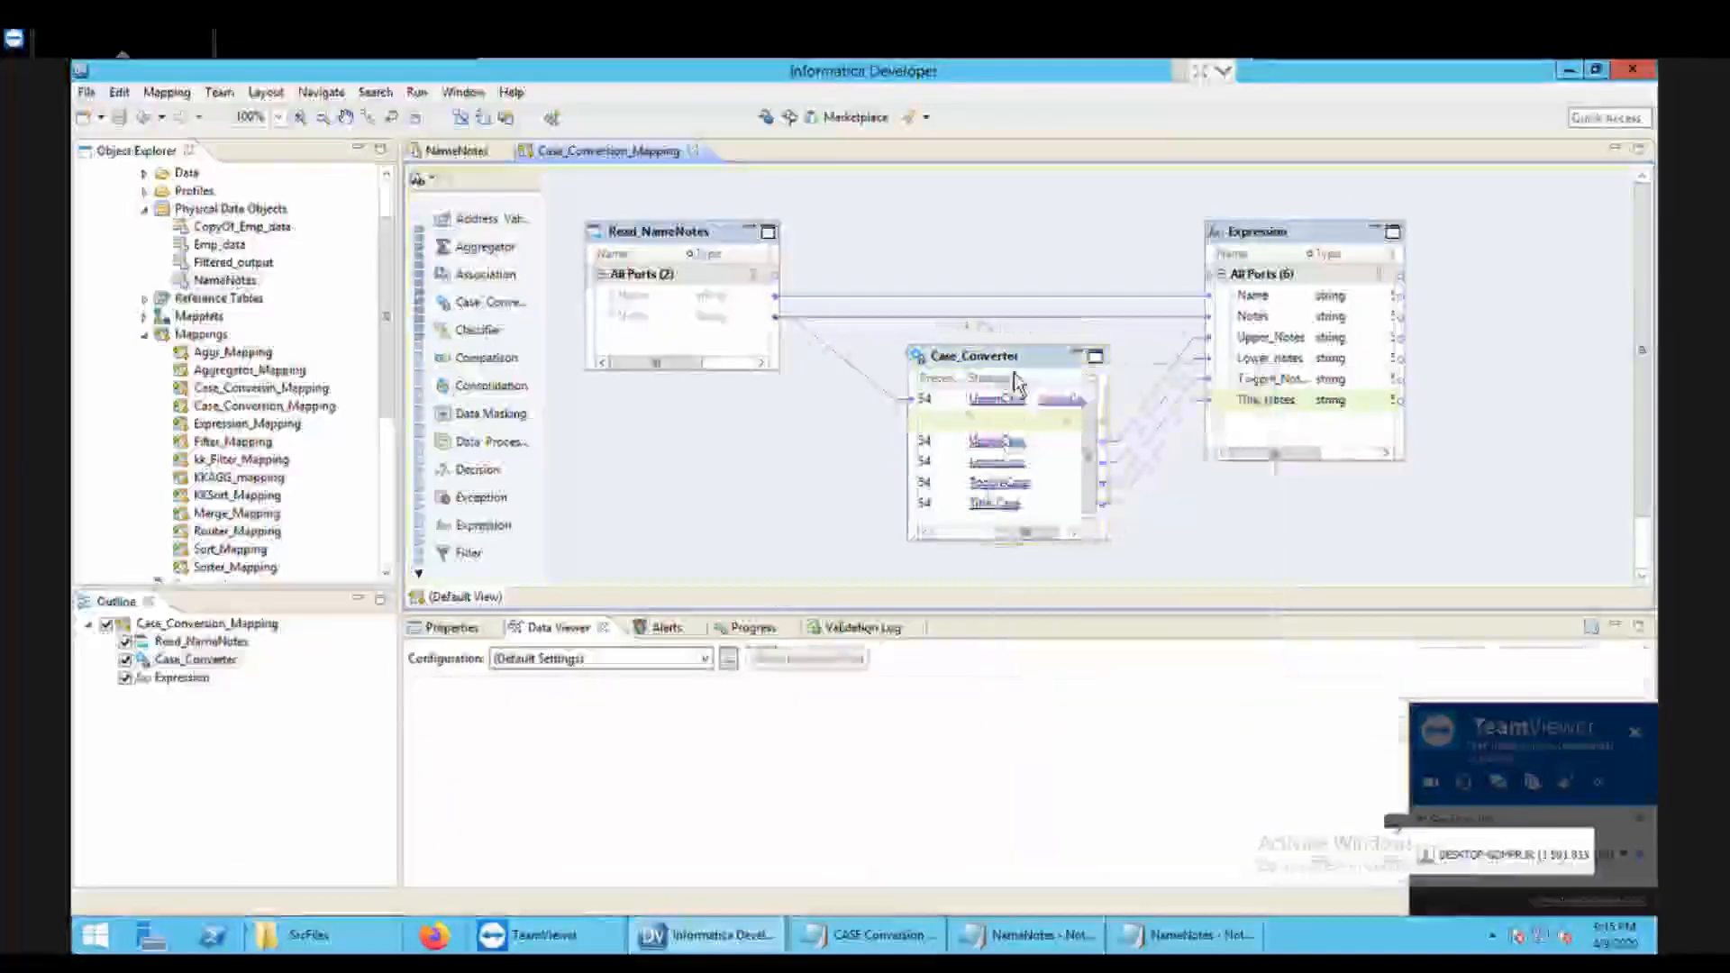
{"action": "left_click", "coordinate": [451, 627]}
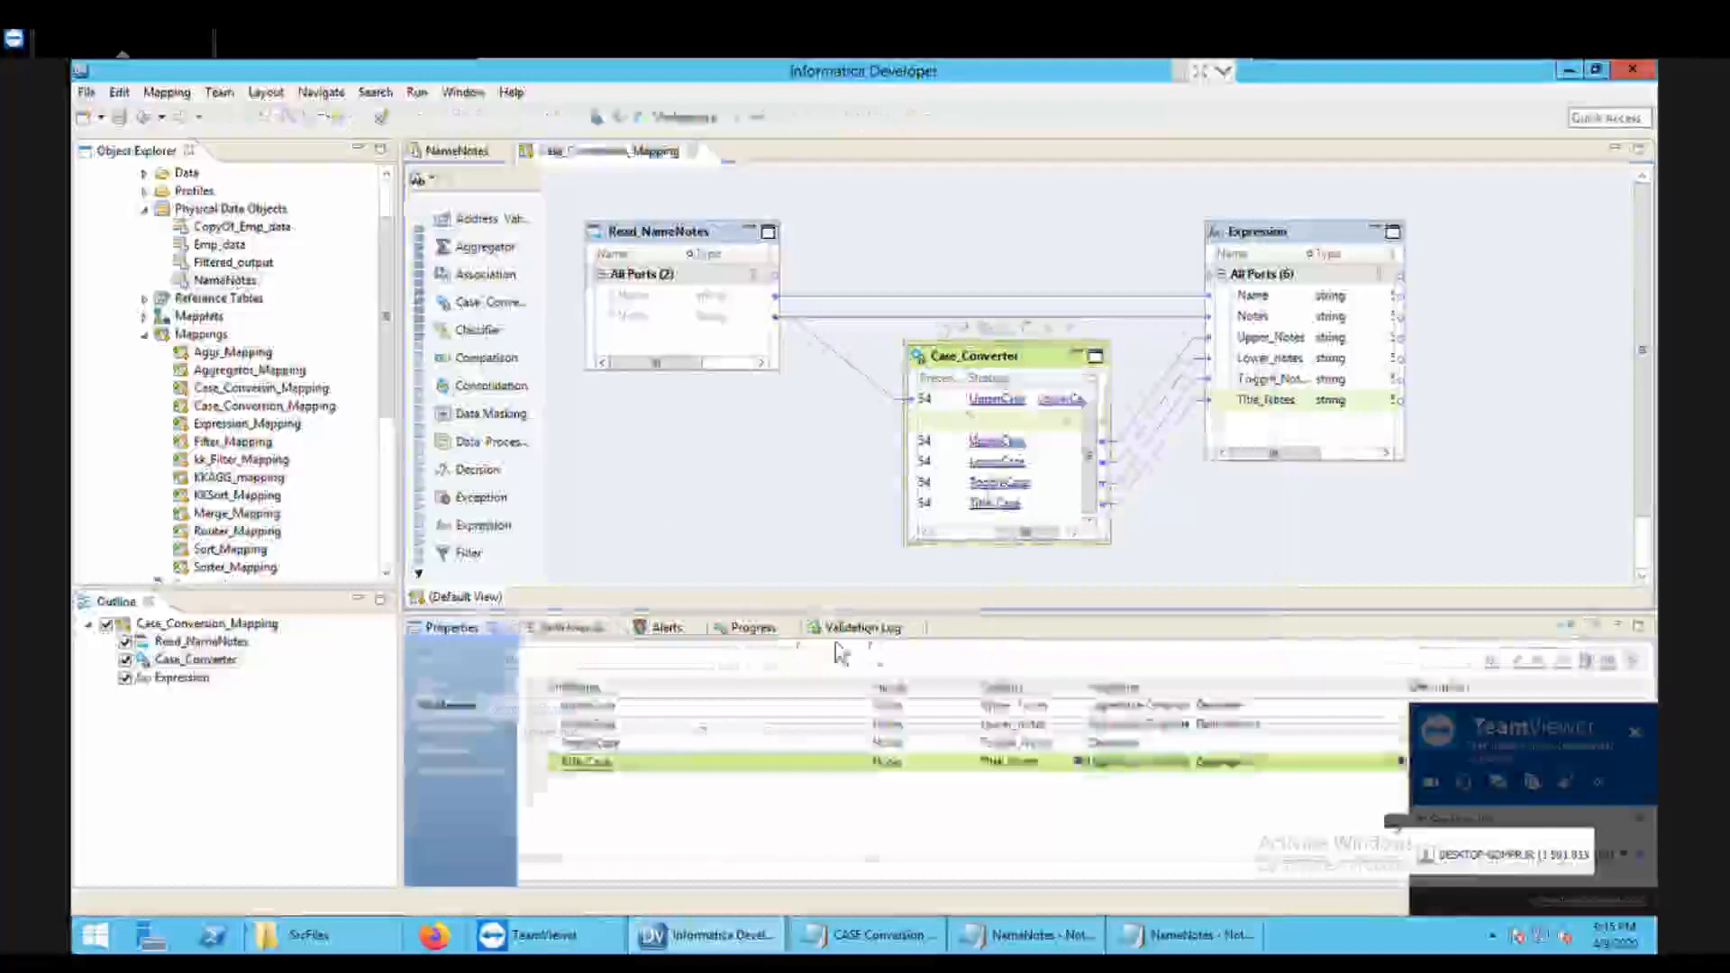
{"action": "left_click", "coordinate": [1399, 761]}
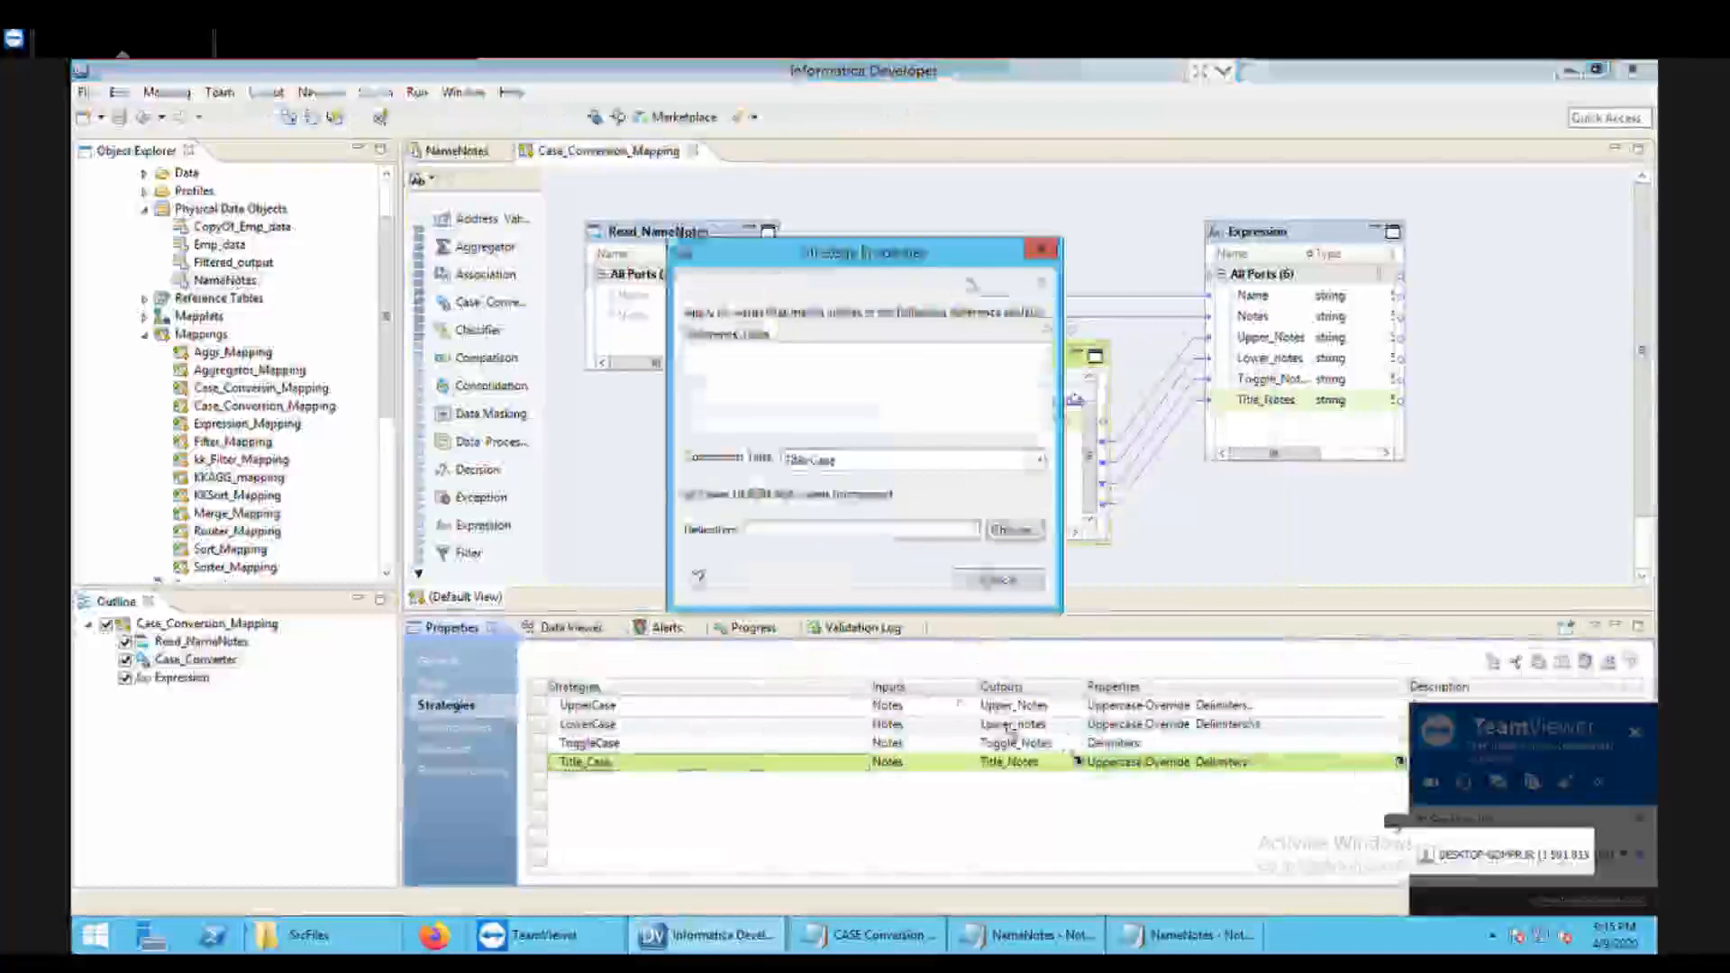
{"action": "left_click", "coordinate": [1014, 530]}
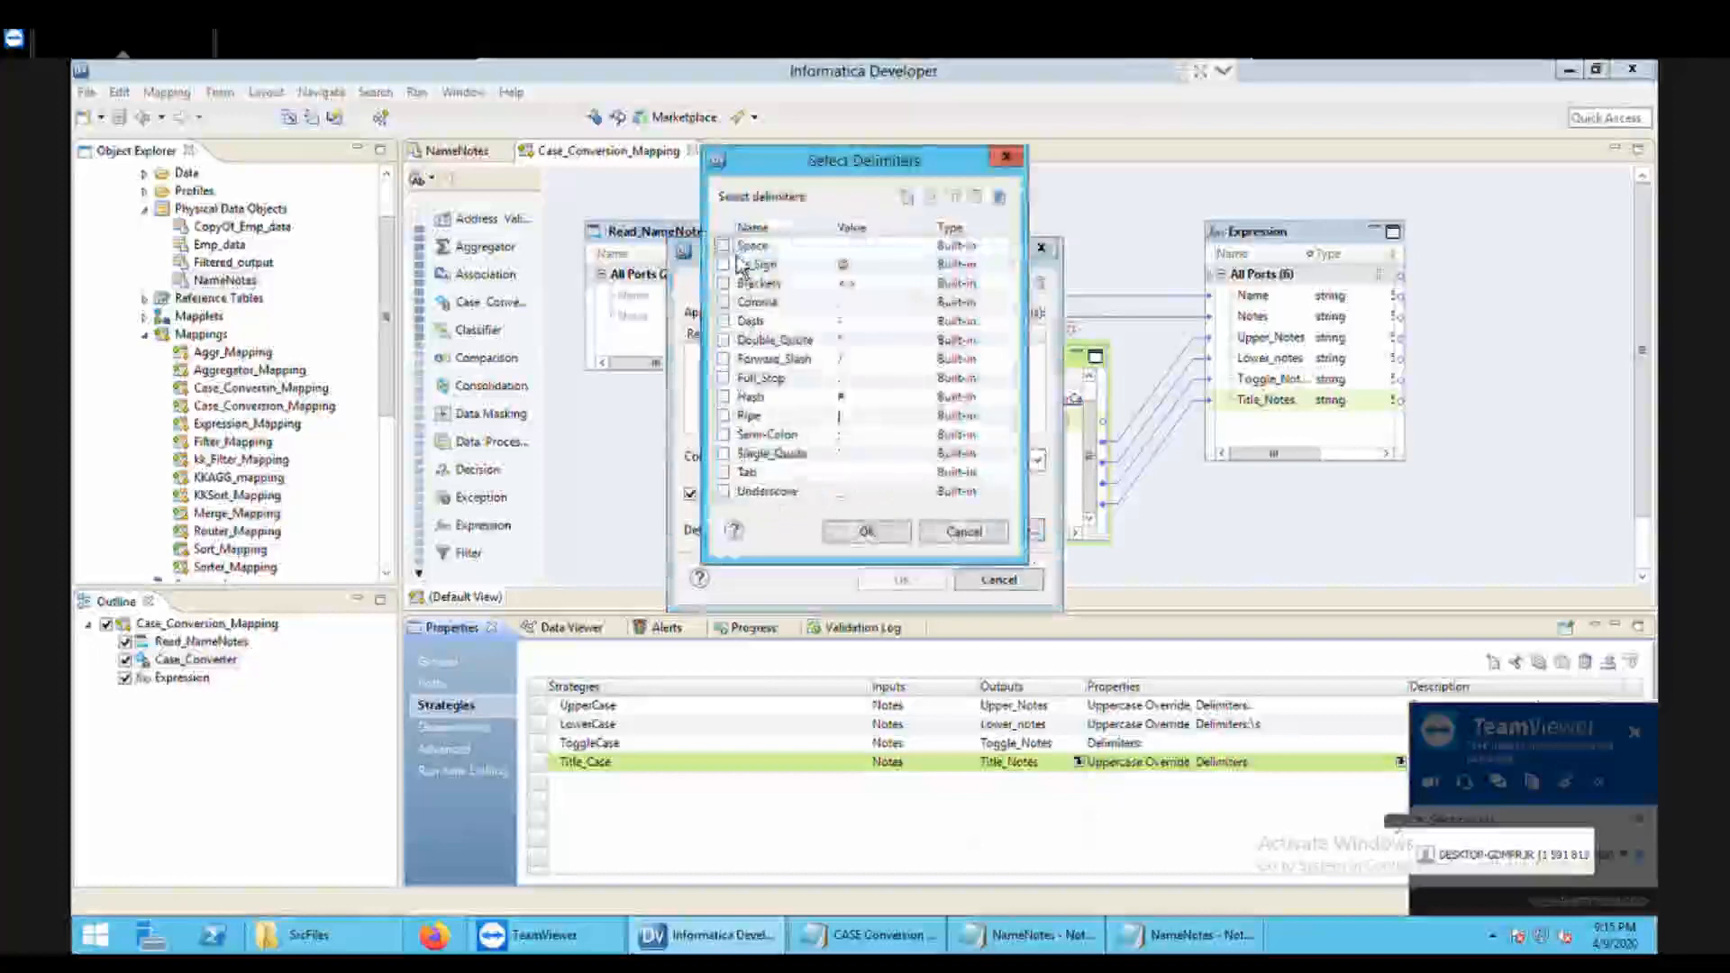
{"action": "left_click", "coordinate": [738, 252]}
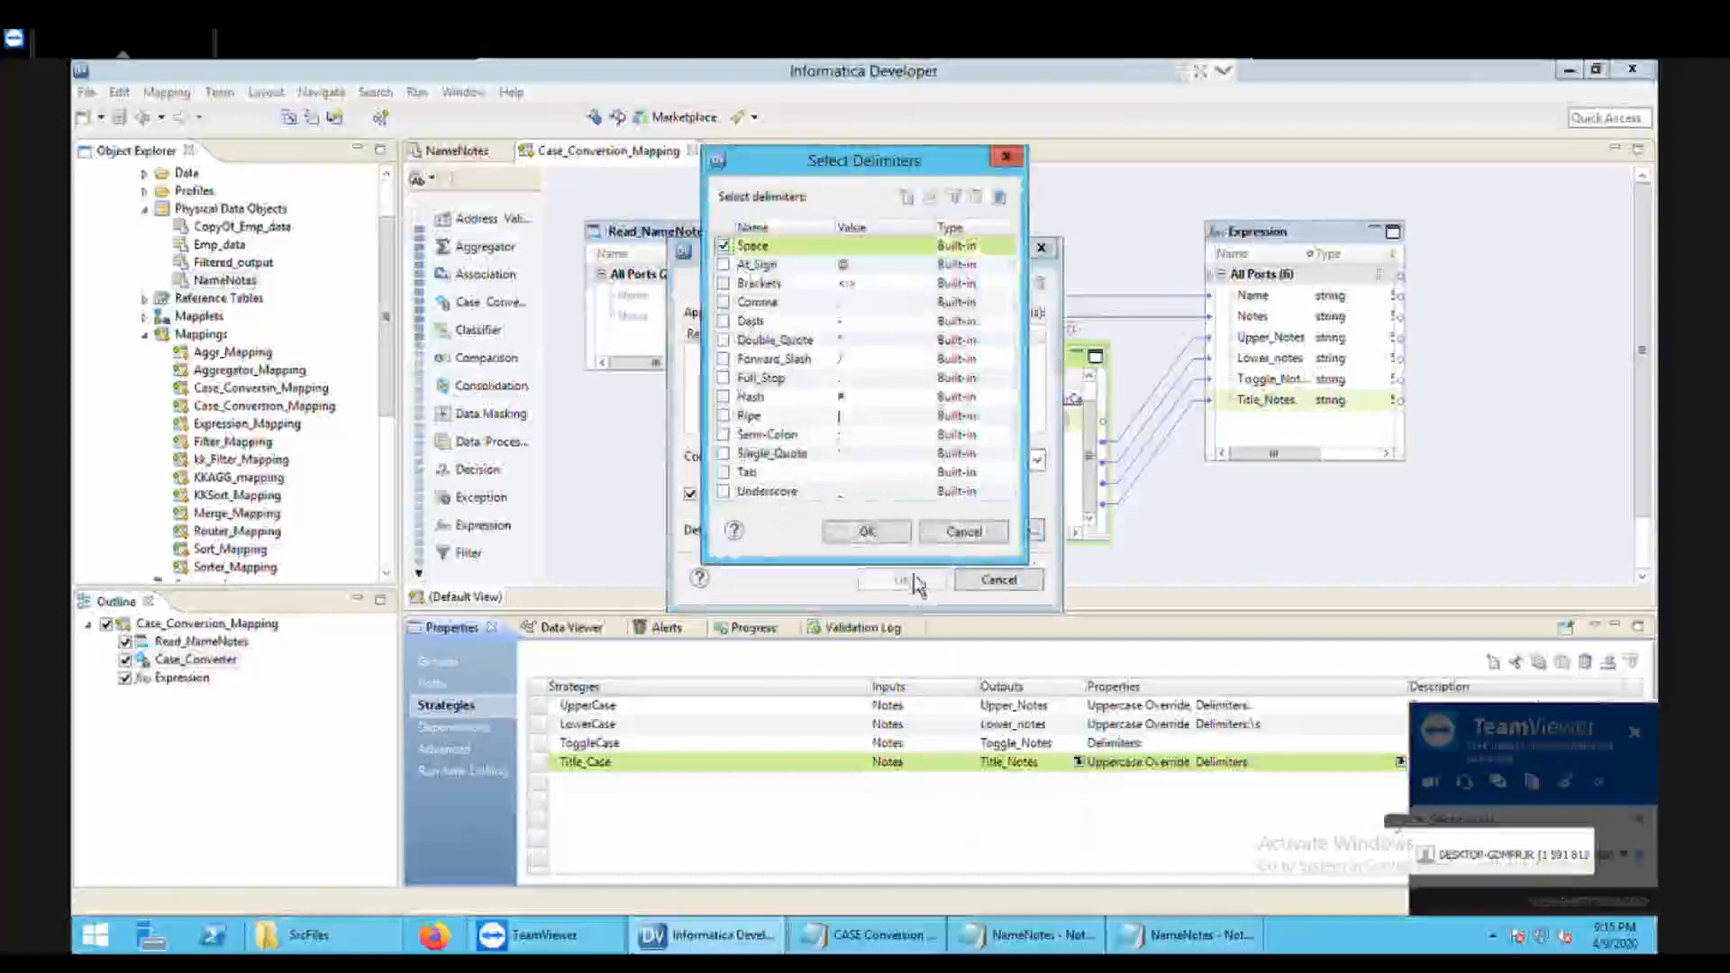
{"action": "left_click", "coordinate": [901, 539]}
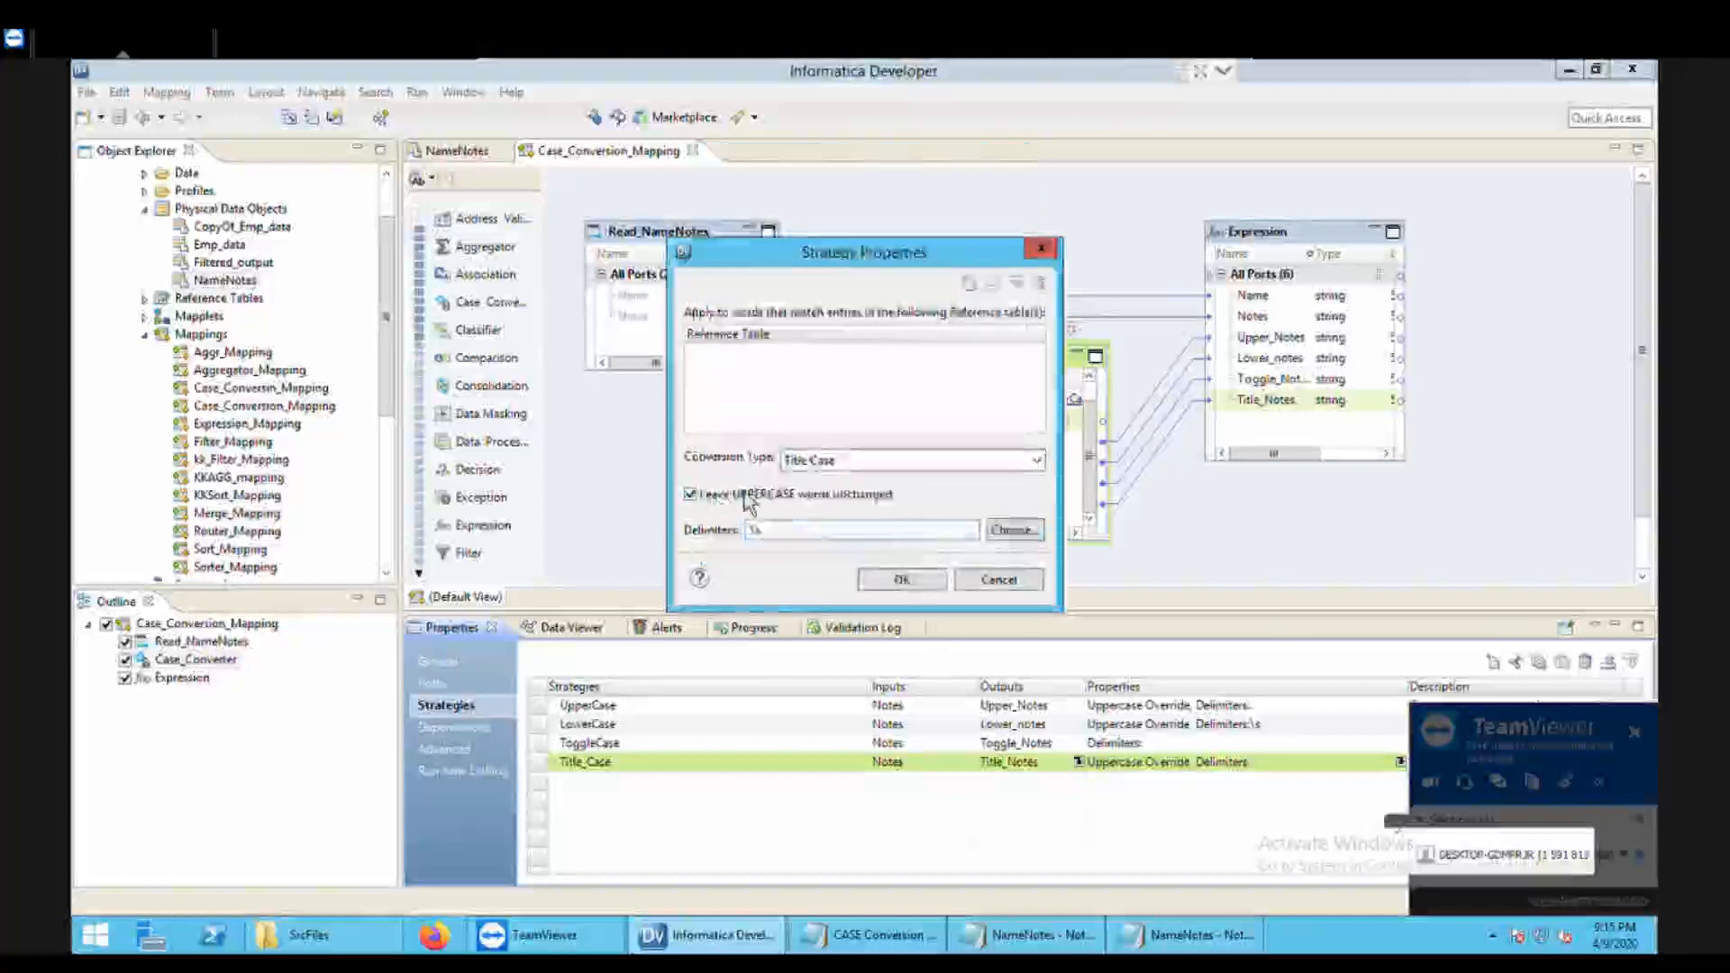
{"action": "left_click", "coordinate": [901, 580]}
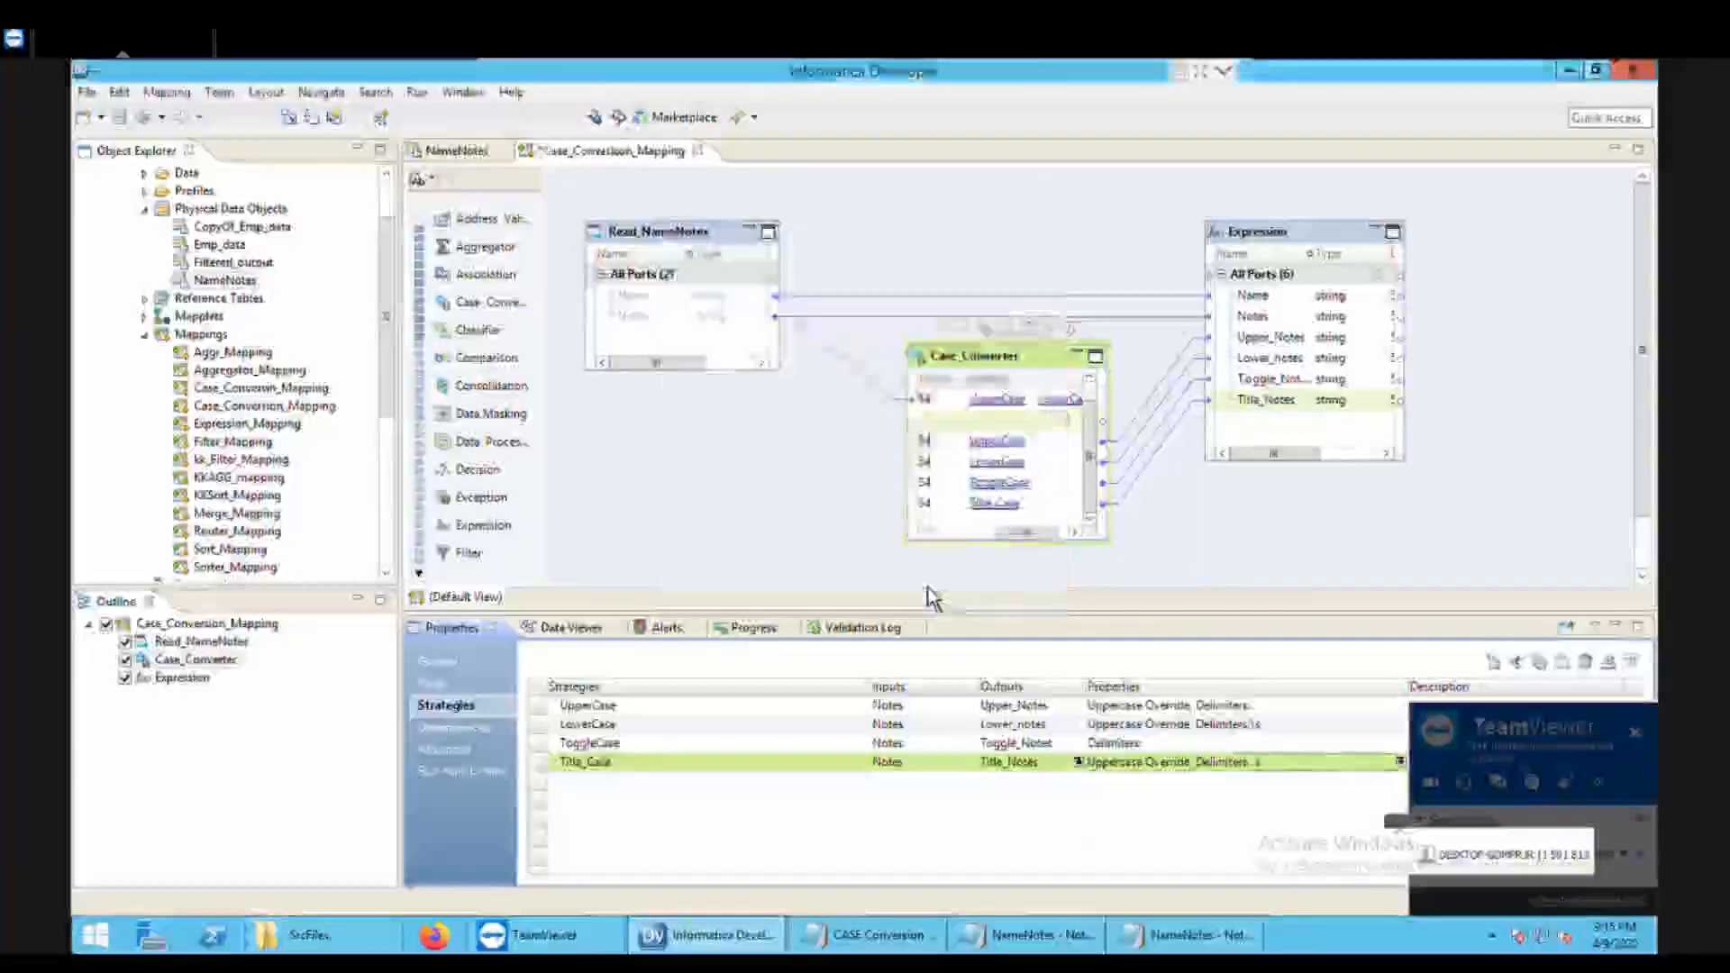
Step: Save the mapping with the Title_Case Space delimiter, run the data viewer on Expression, and select the first output row for comparison
{"action": "key", "text": "ctrl+s"}
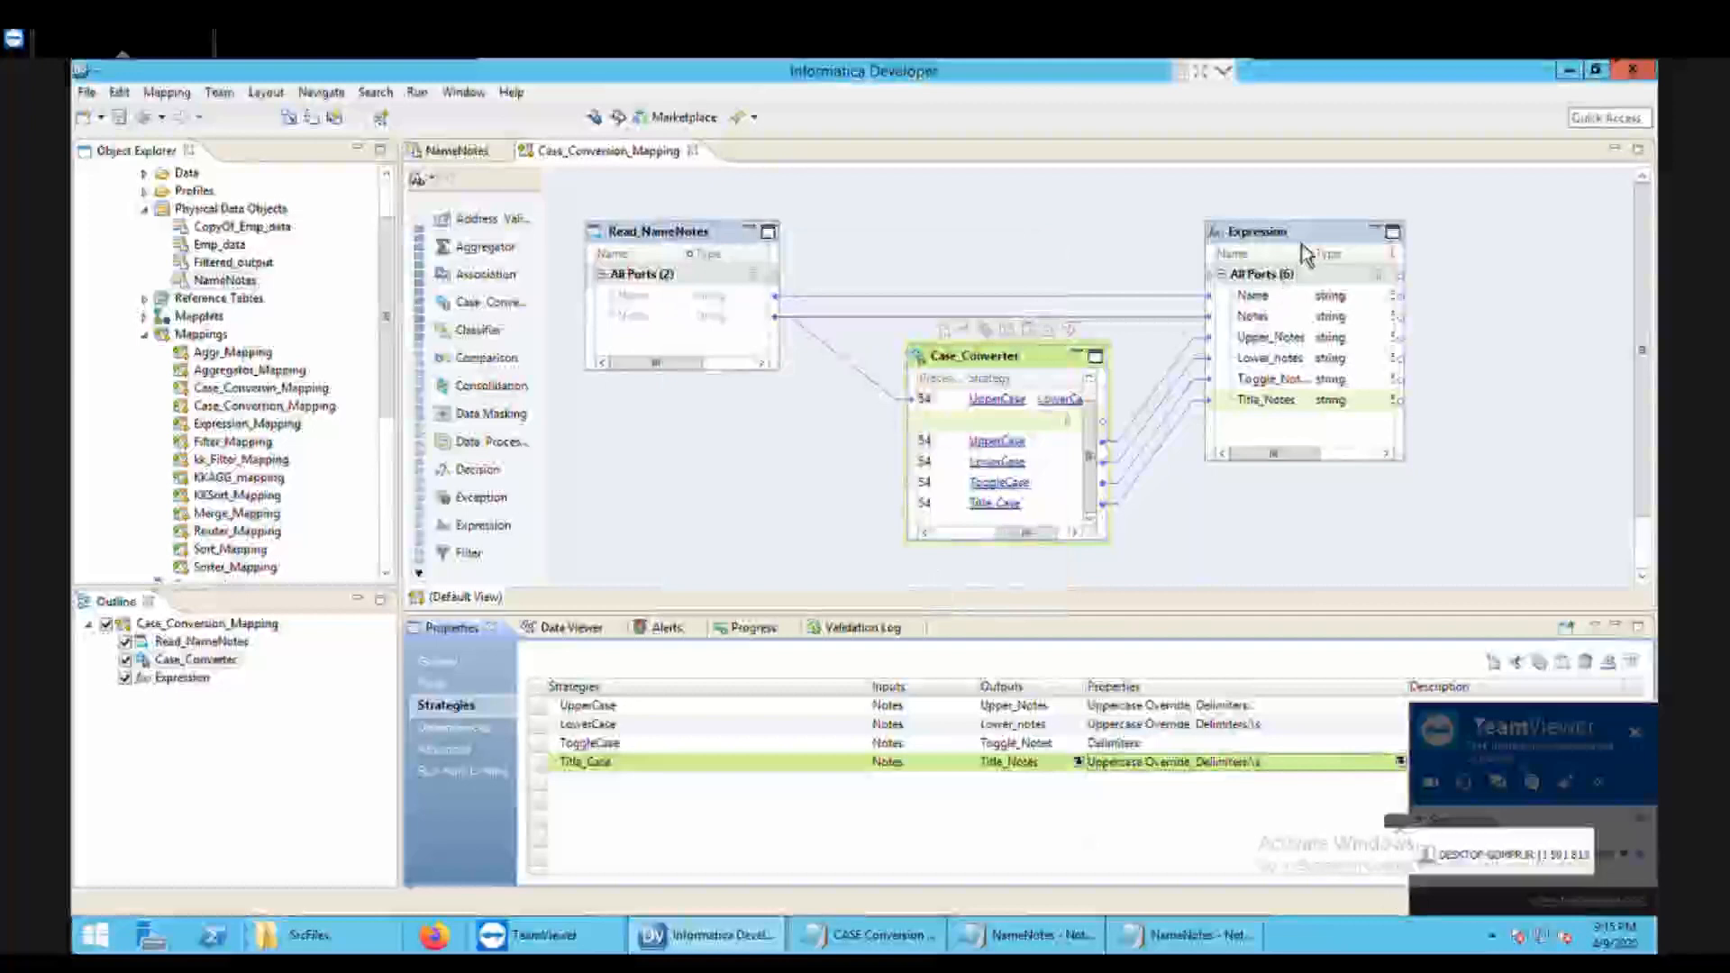
{"action": "right_click", "coordinate": [1305, 253]}
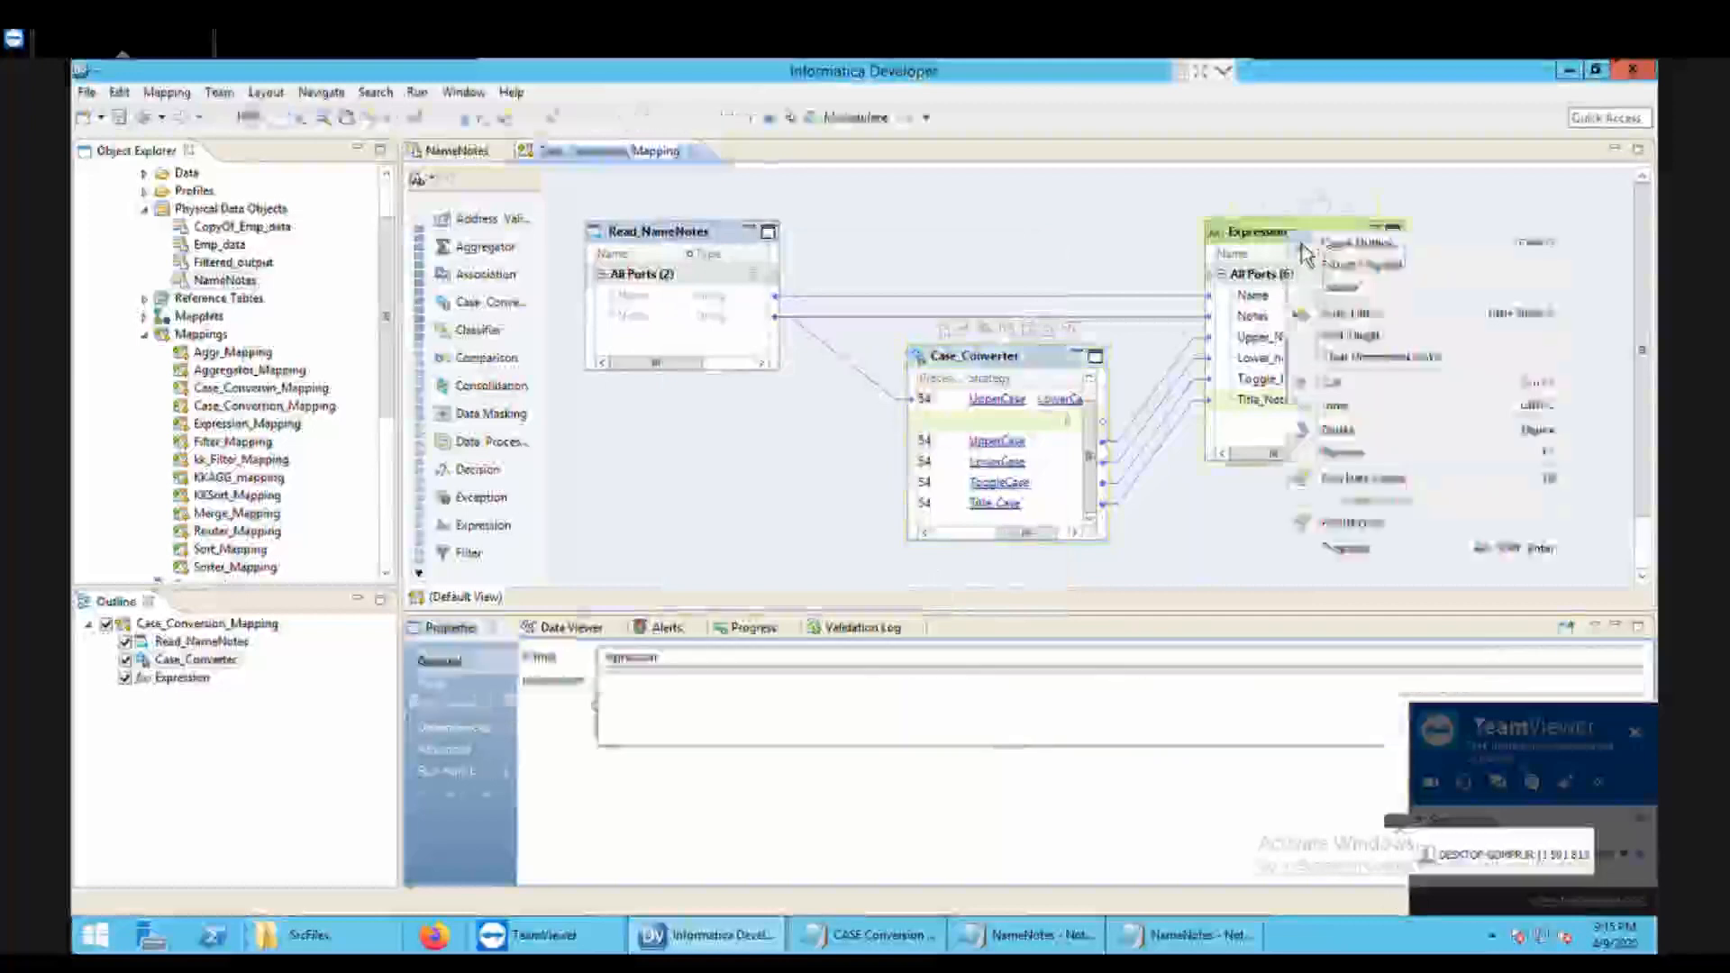
{"action": "left_click", "coordinate": [1369, 480]}
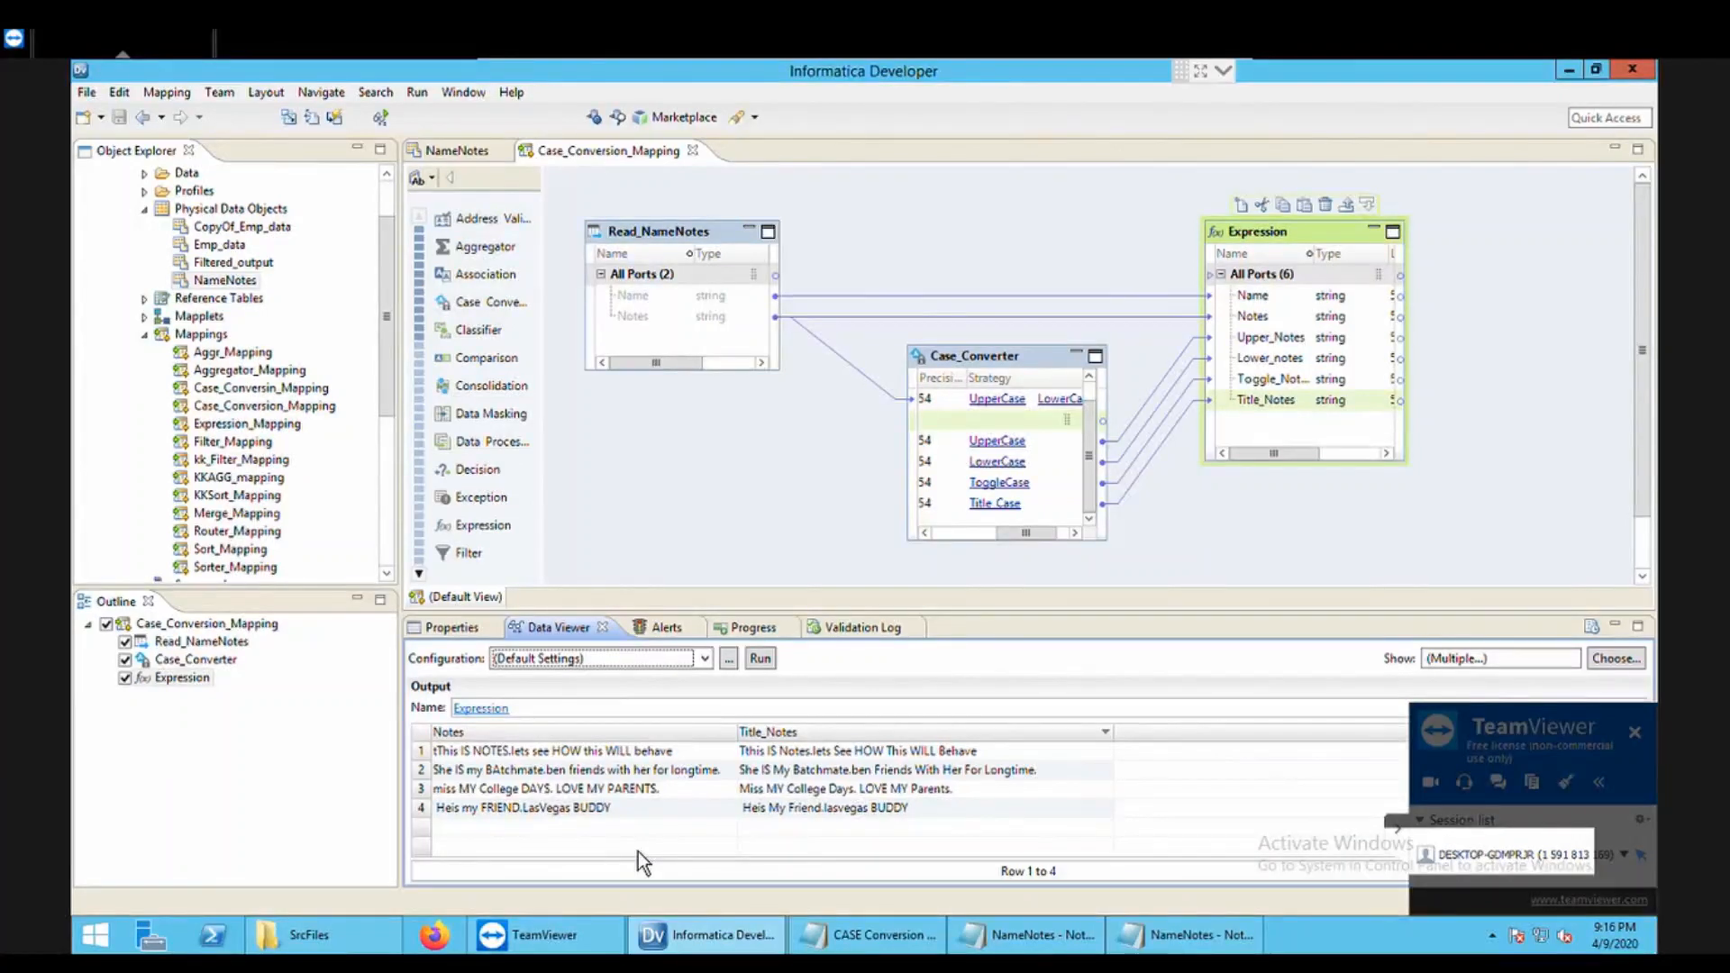
{"action": "left_click", "coordinate": [579, 759]}
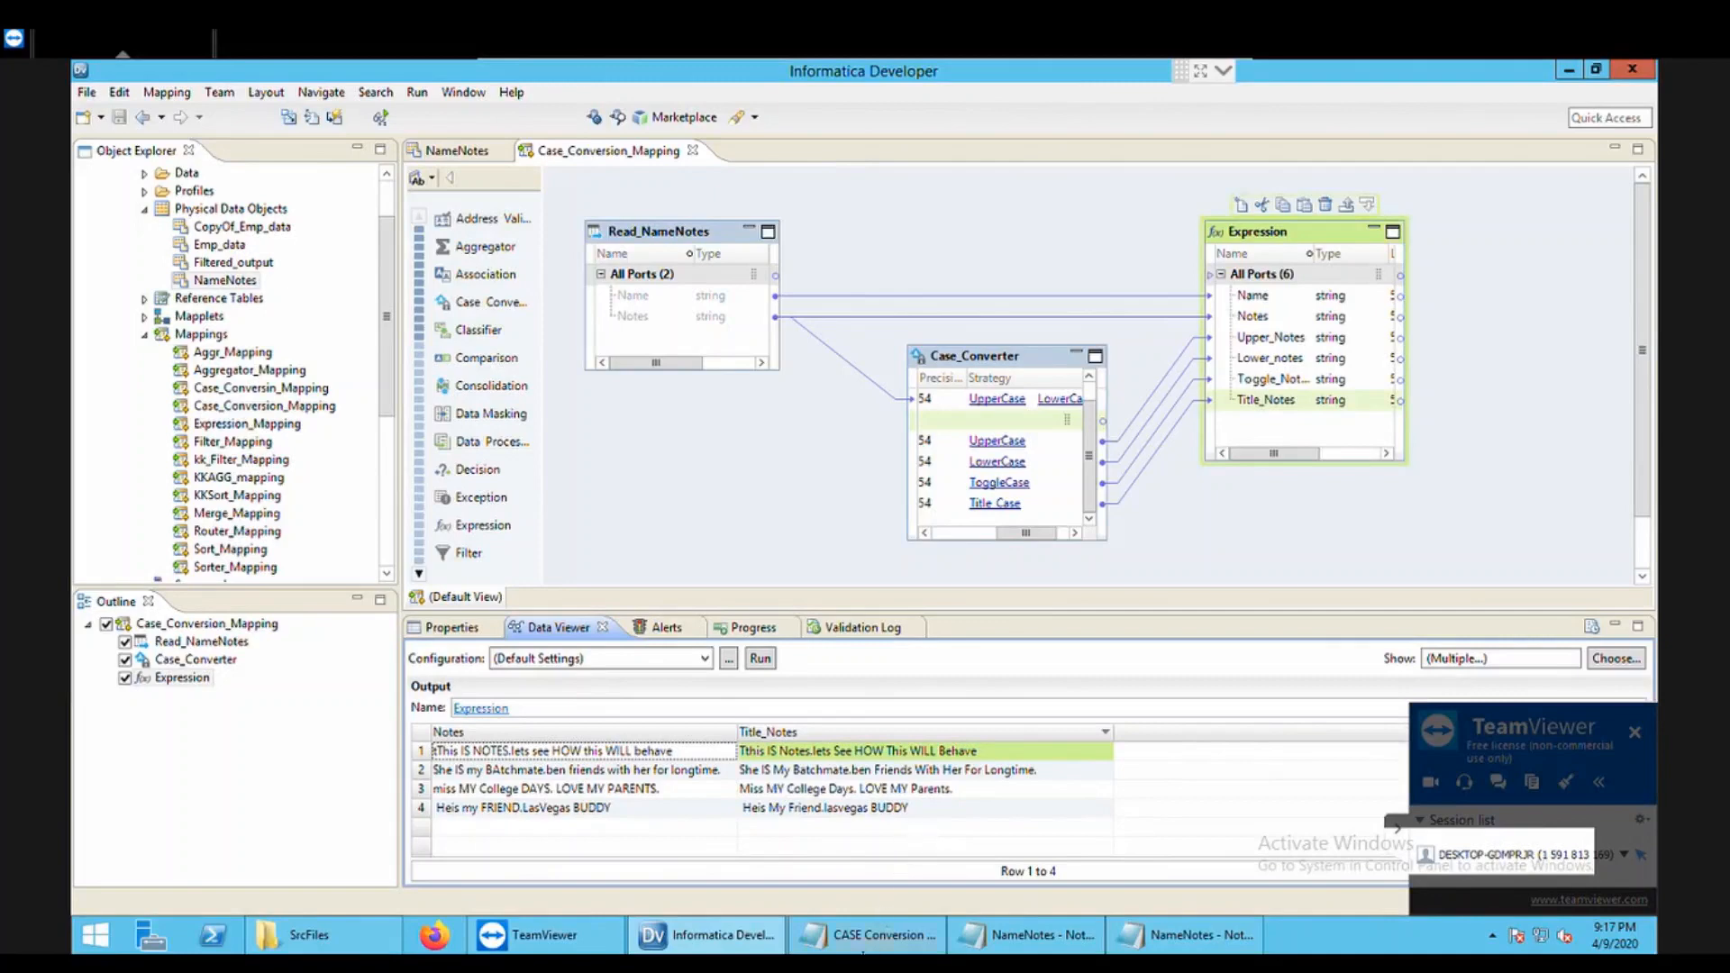
Step: Switch to the CASE Conversion notes in Notepad and review the list of case format types
{"action": "left_click", "coordinate": [863, 948]}
{"action": "left_click", "coordinate": [731, 655]}
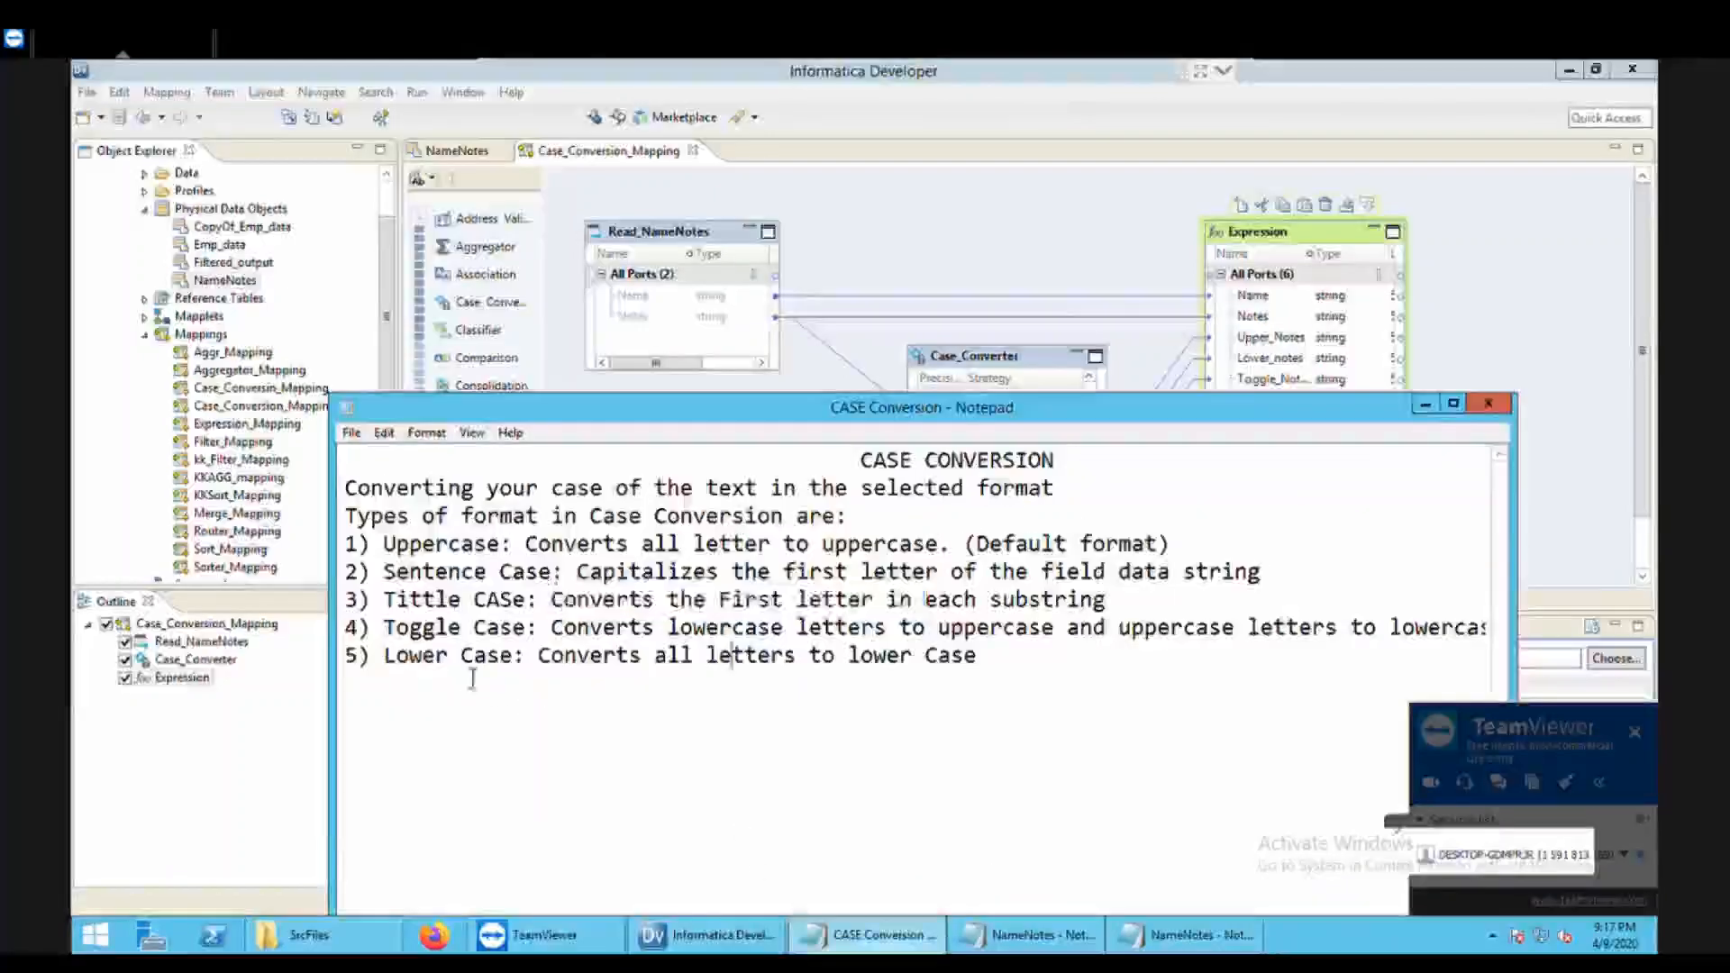
Step: Review the Sentence Case definition in the CASE Conversion notes and return to Informatica Developer
{"action": "left_click_drag", "start_coordinate": [372, 573], "coordinate": [624, 591]}
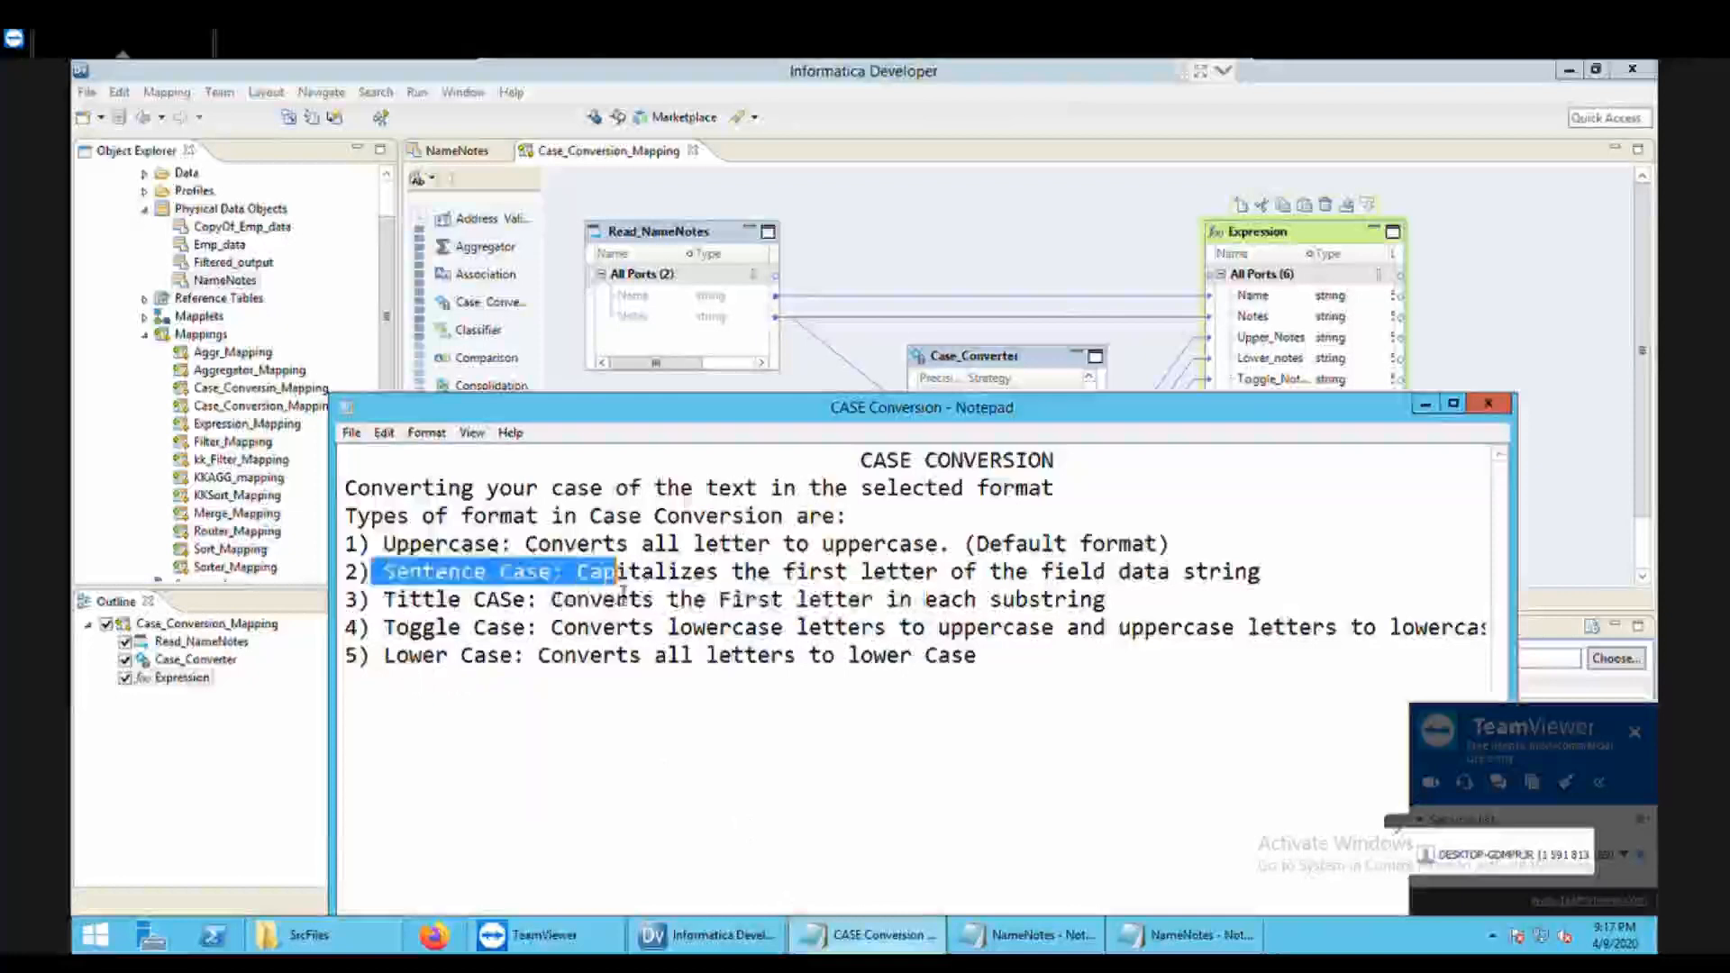
{"action": "double_click", "coordinate": [623, 588]}
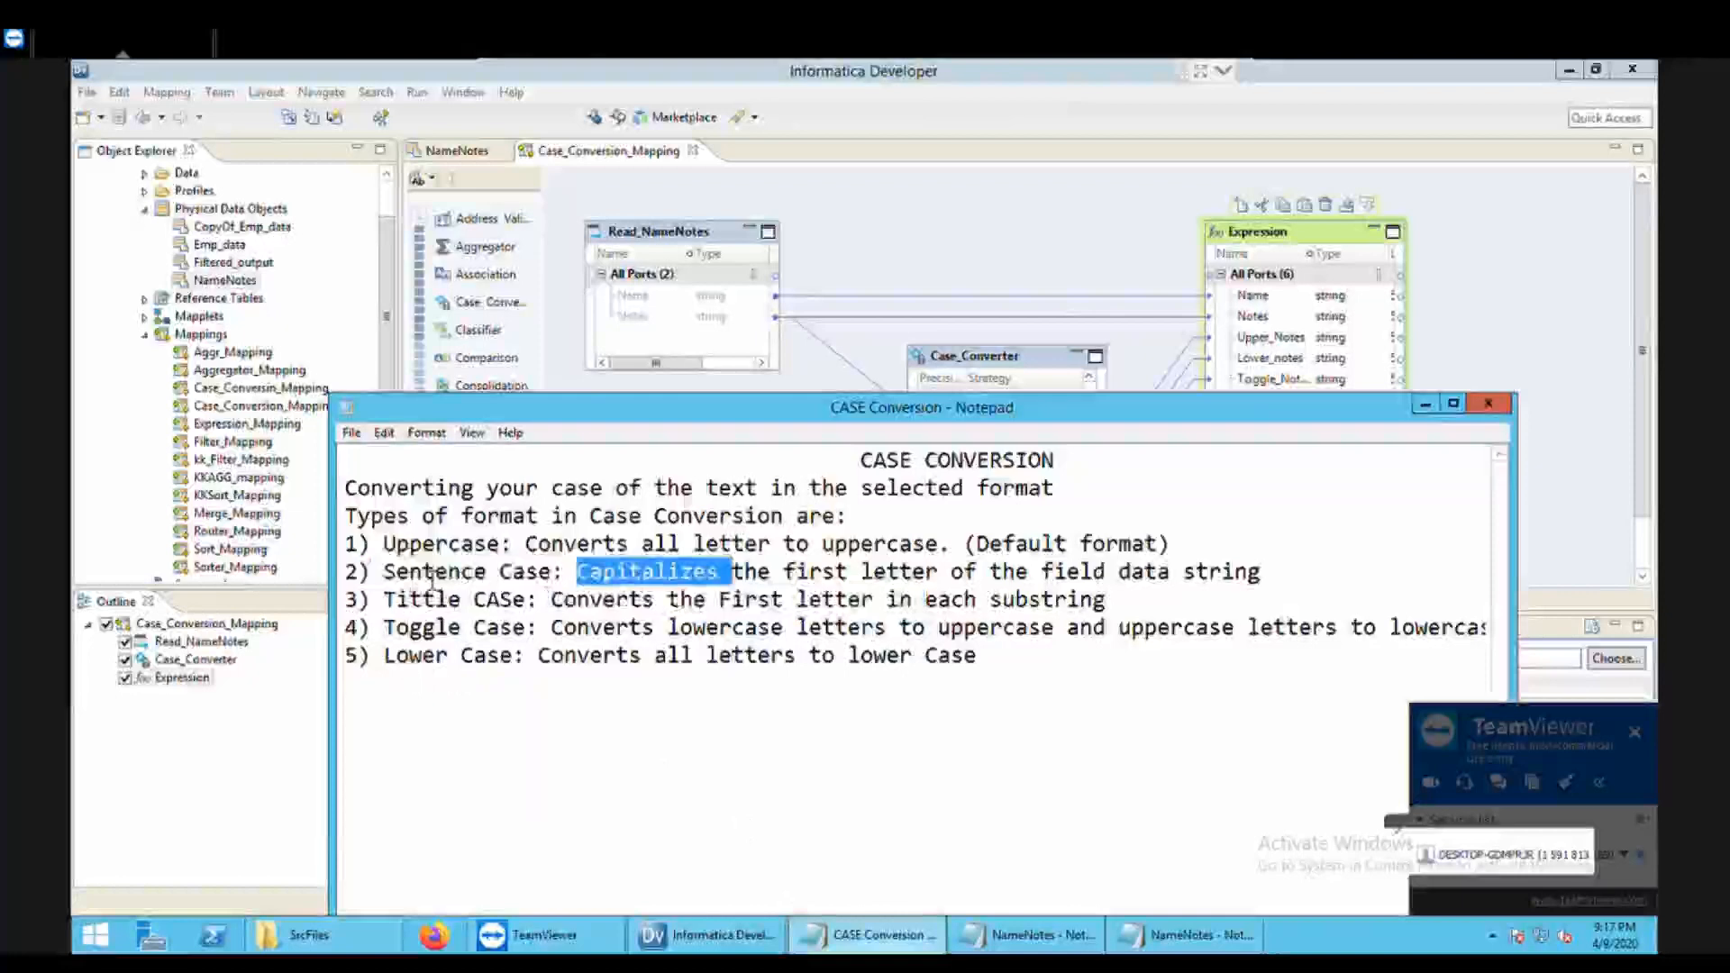
{"action": "left_click", "coordinate": [579, 581]}
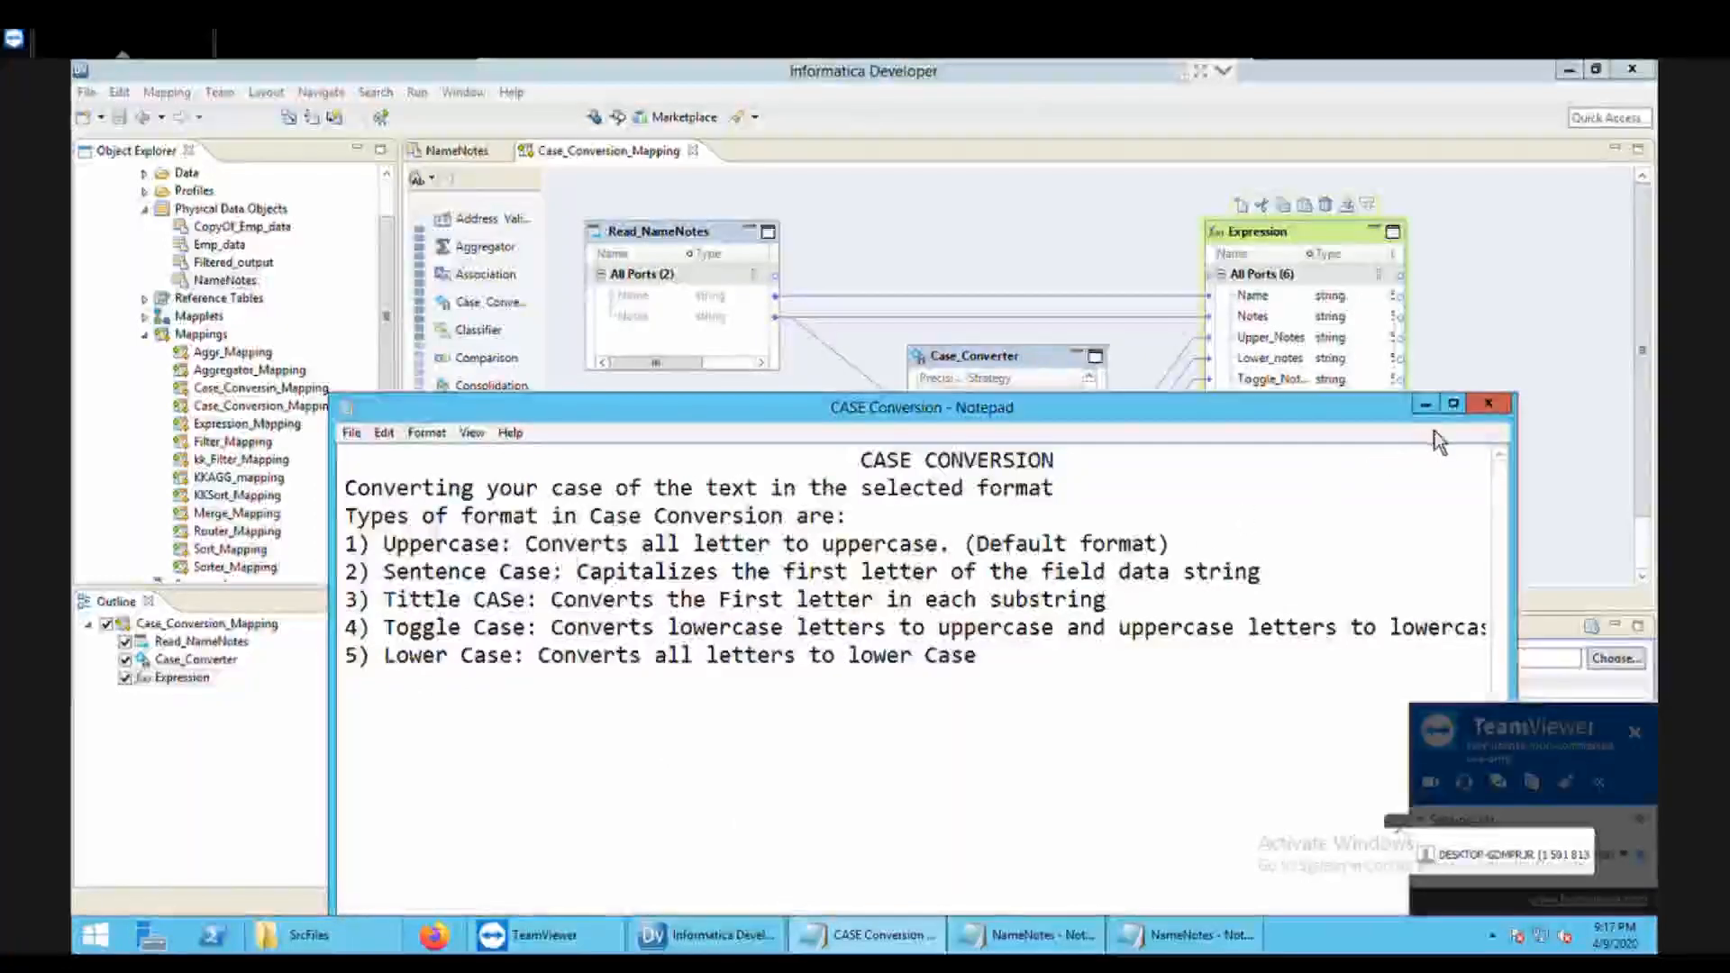
{"action": "left_click", "coordinate": [1427, 404]}
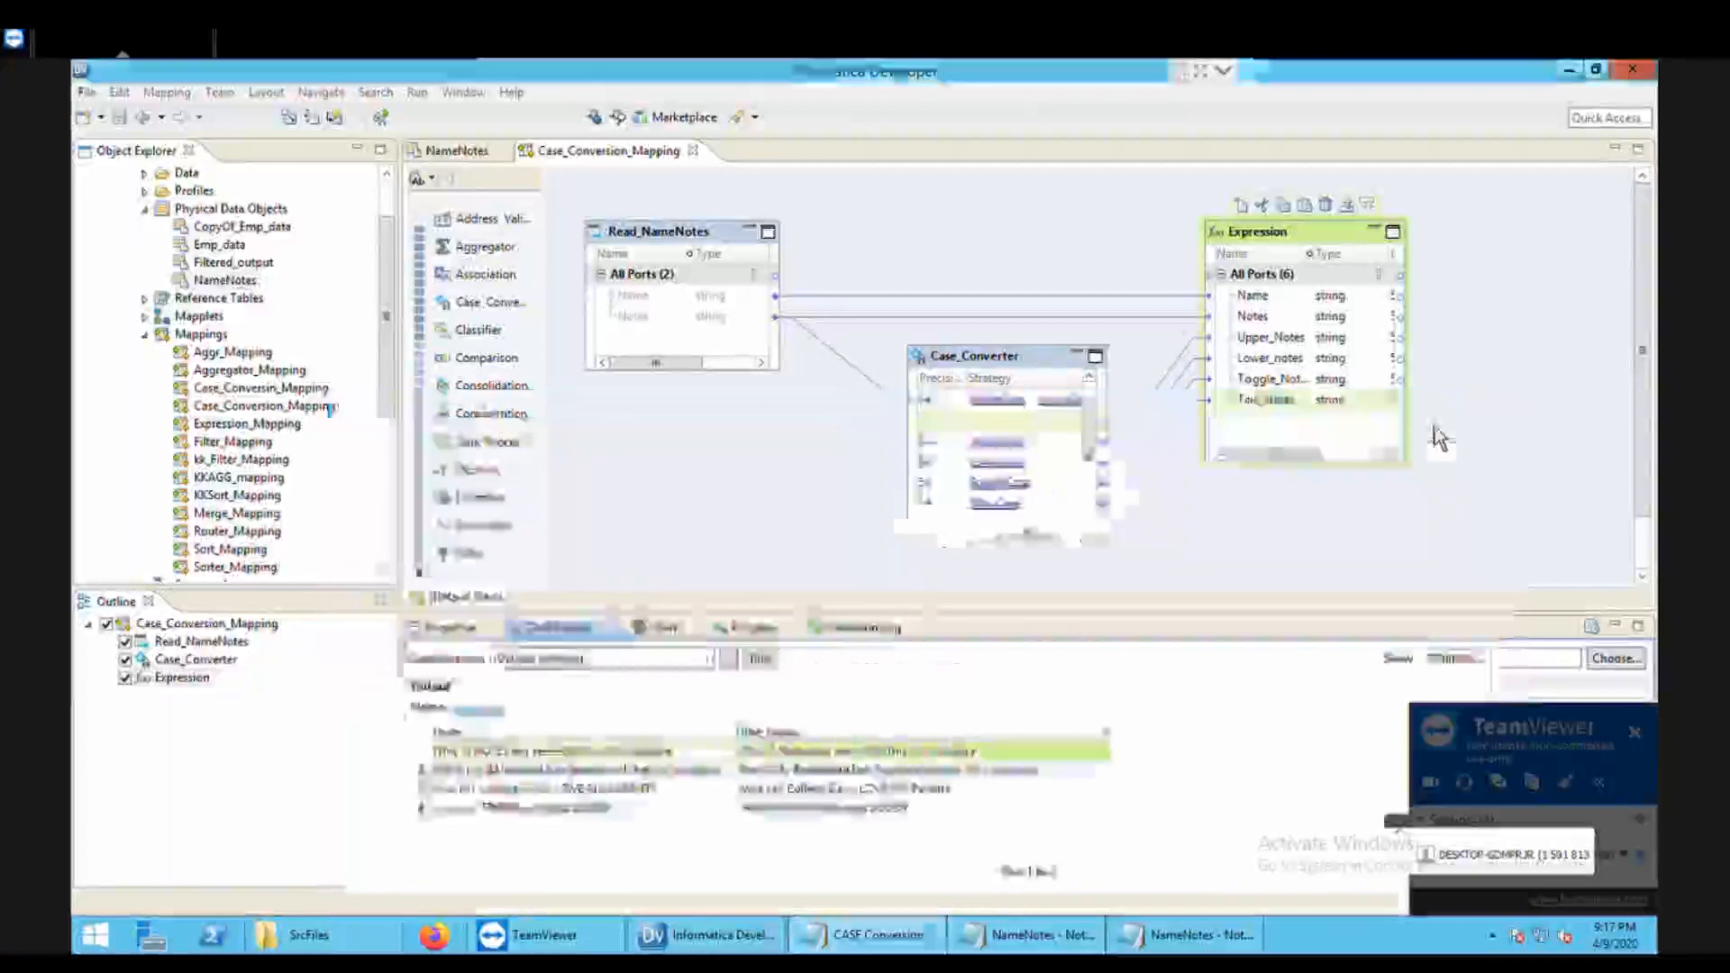
Step: Start a new strategy in the Case_Converter transformation and name it Sentence_Case
{"action": "right_click", "coordinate": [1000, 381]}
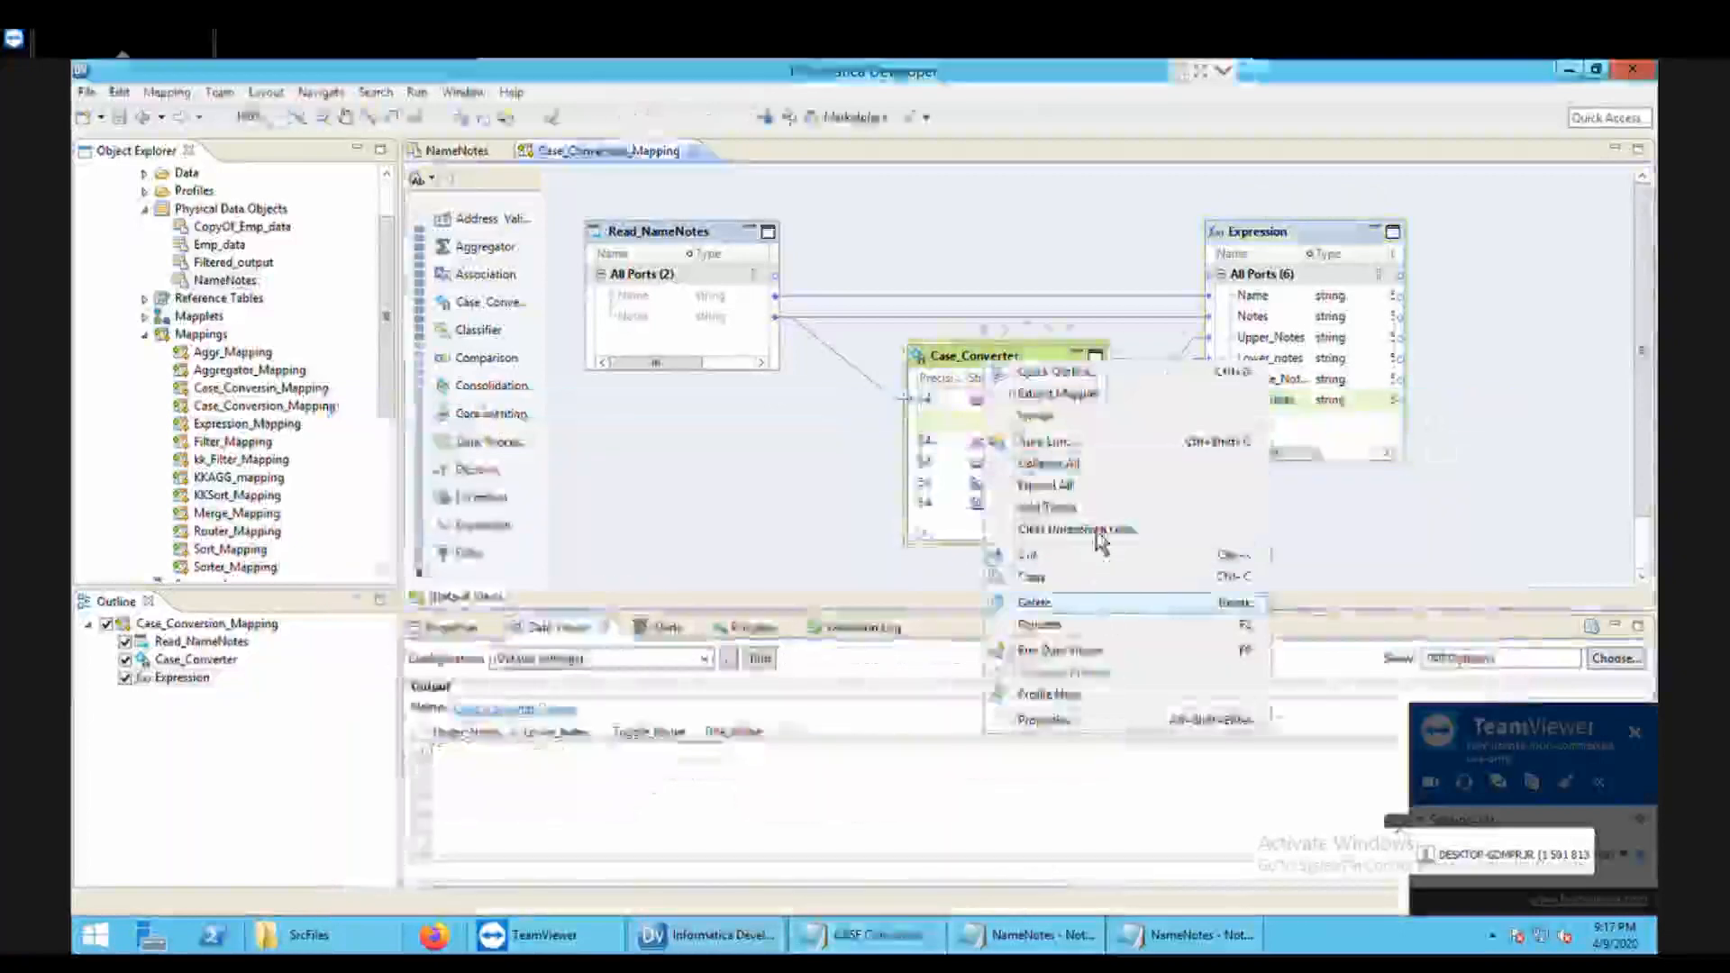
{"action": "left_click", "coordinate": [985, 379]}
{"action": "left_click", "coordinate": [474, 635]}
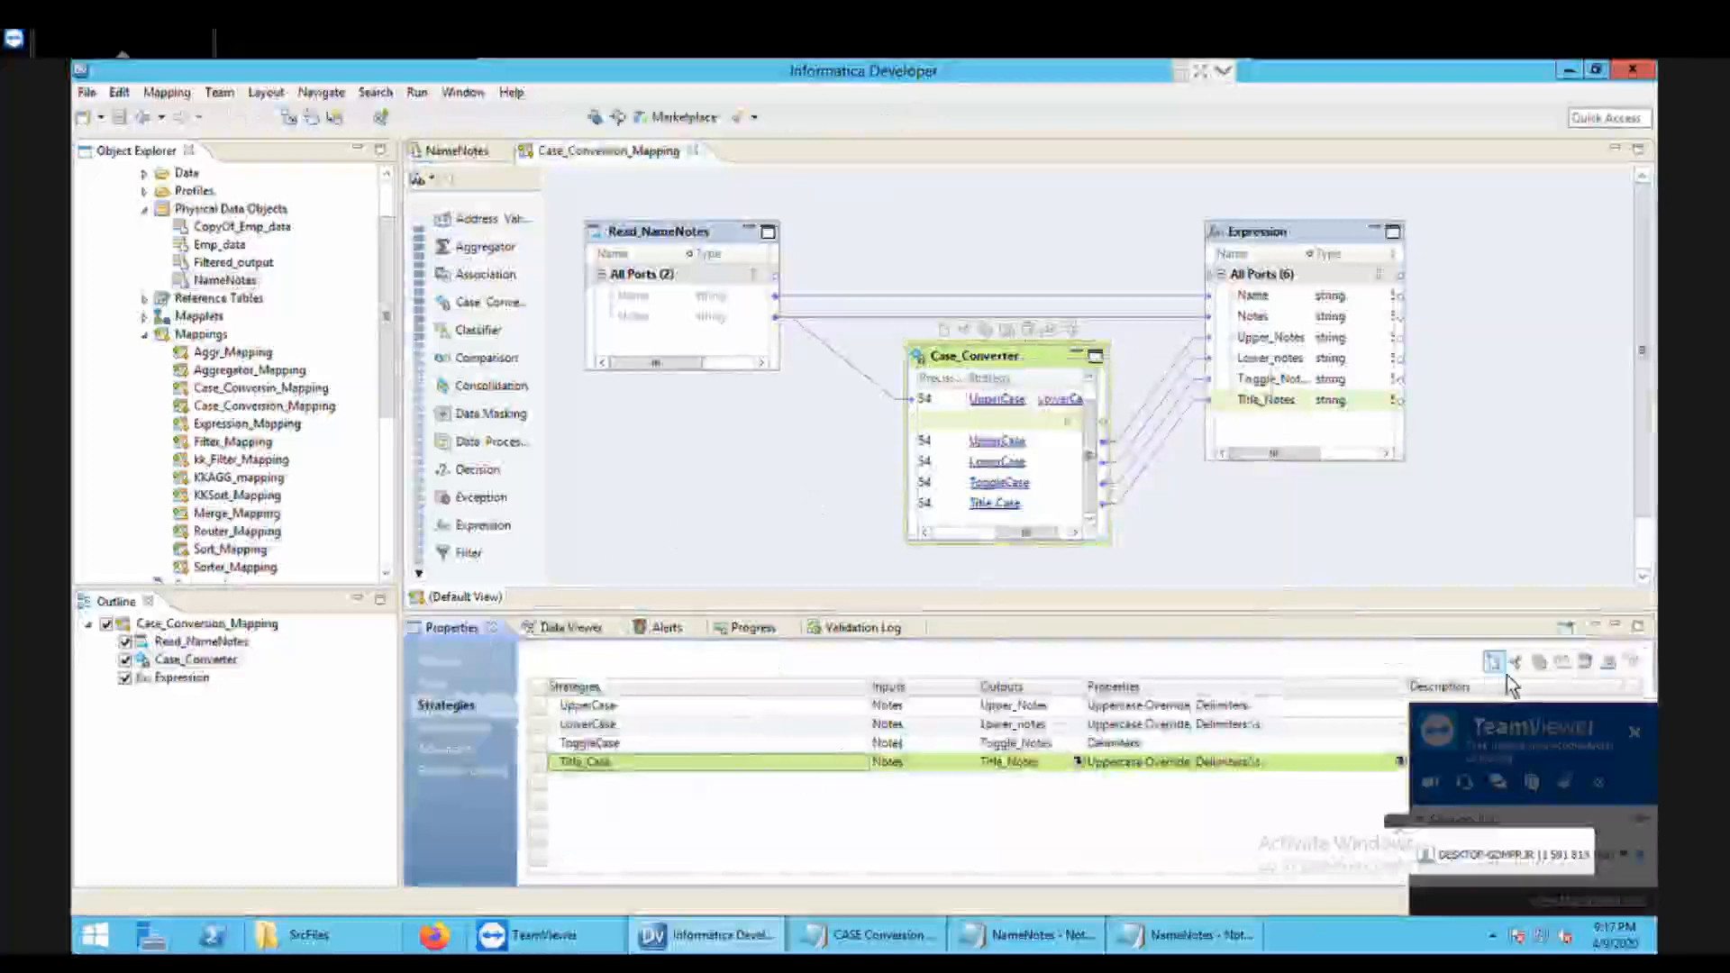
{"action": "left_click", "coordinate": [1493, 662]}
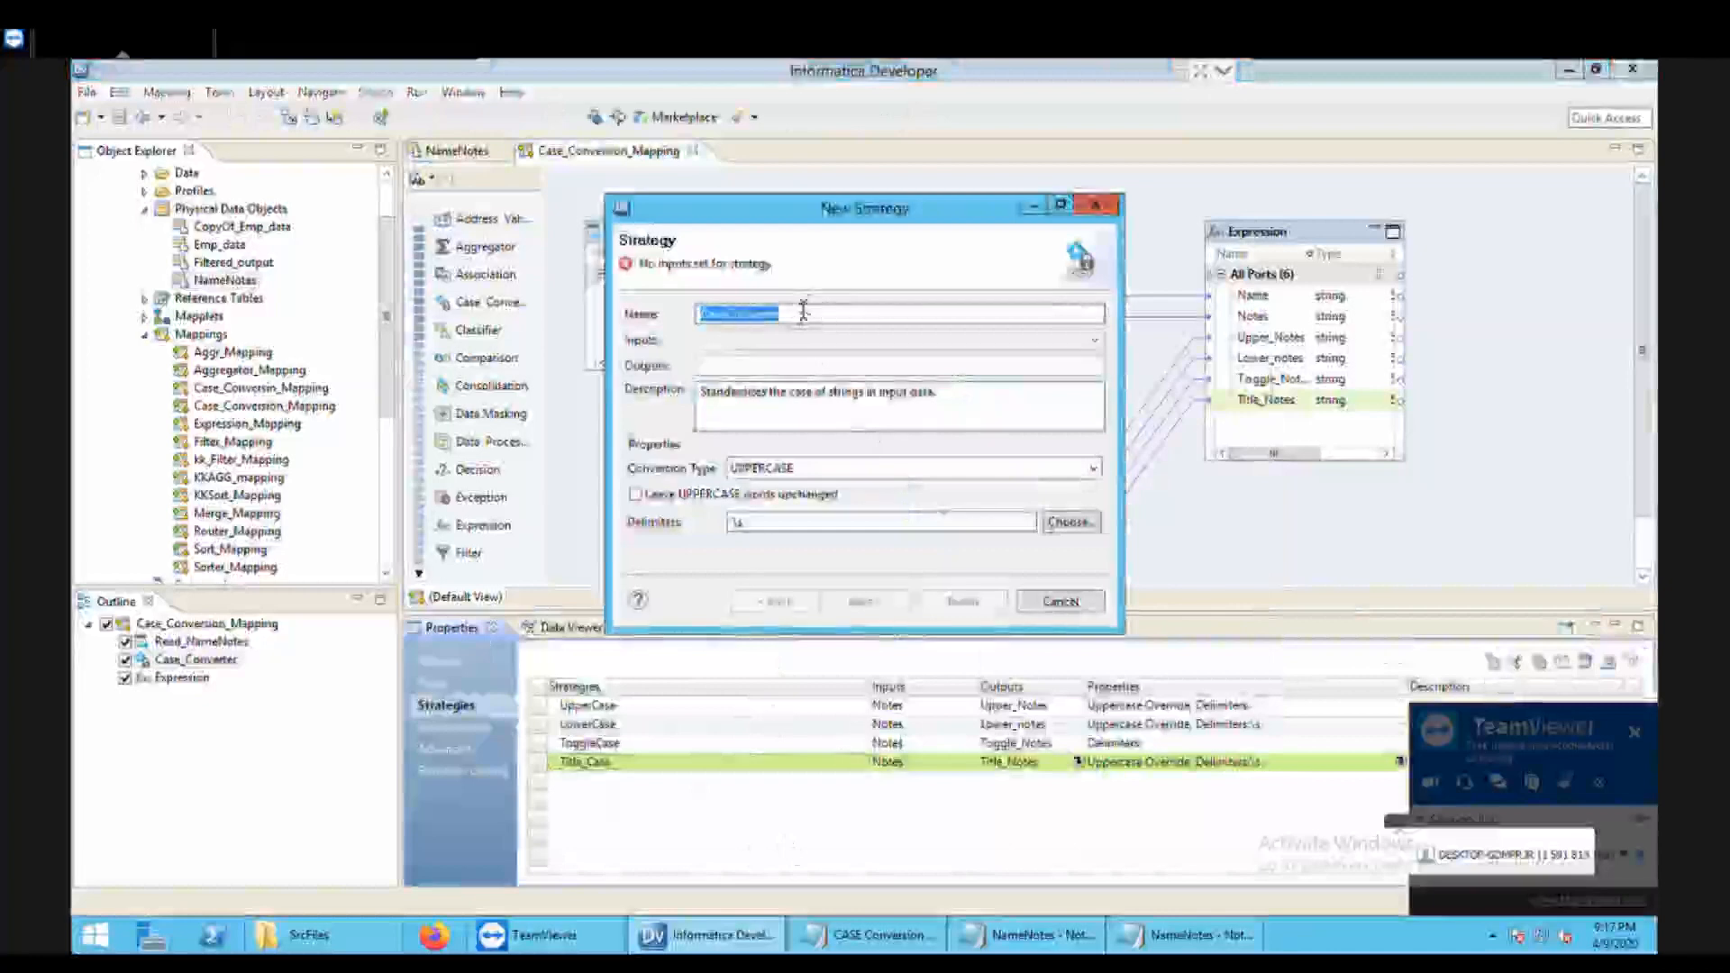
{"action": "key", "text": "BackSpace"}
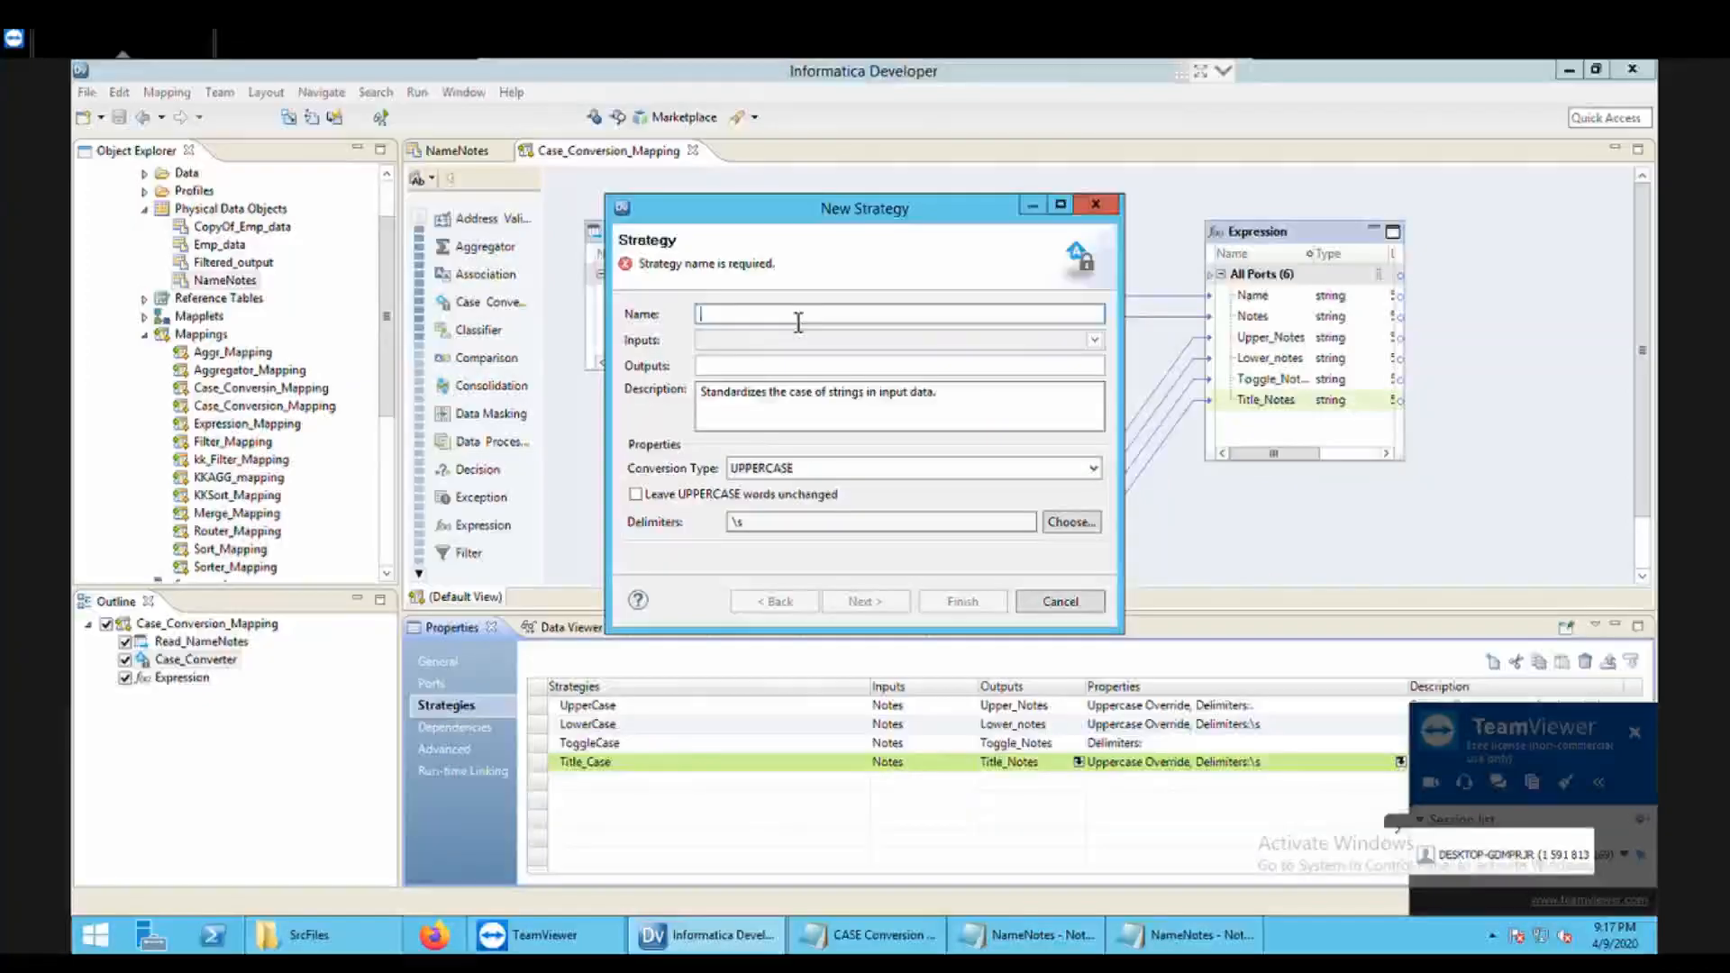
{"action": "type", "text": "Sentence_Case"}
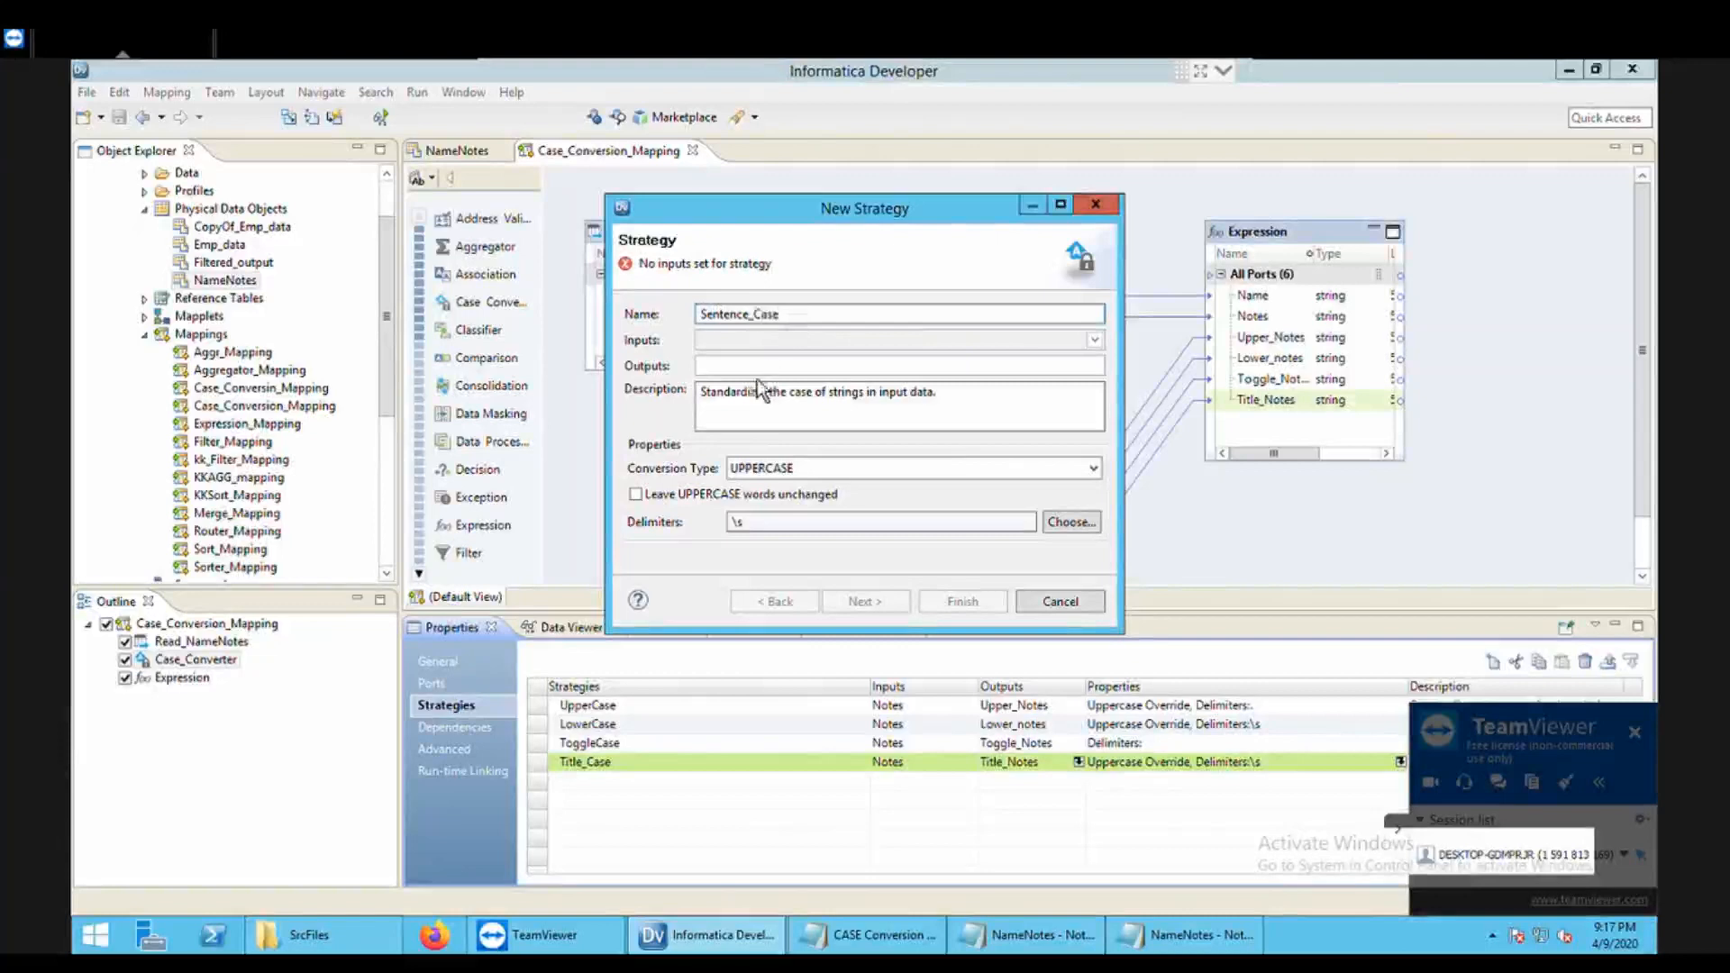
Step: Set Notes as the Sentence_Case strategy's input and name its output Sentence_Notes
{"action": "left_click", "coordinate": [770, 341]}
{"action": "left_click", "coordinate": [710, 362]}
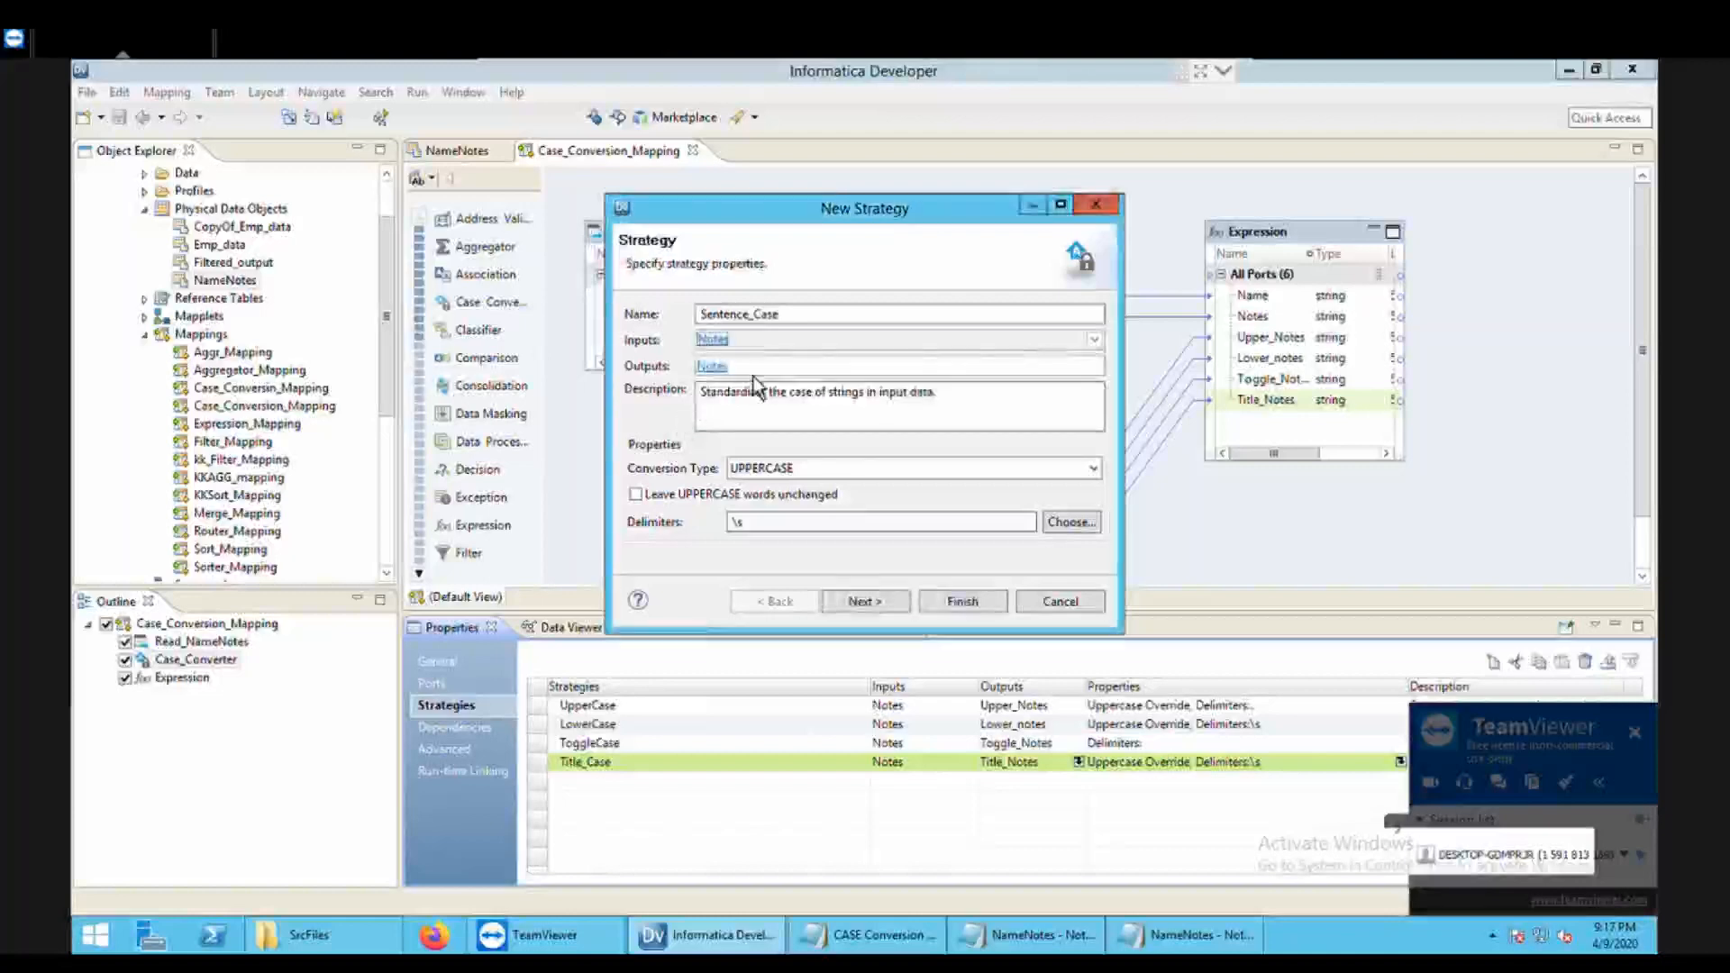
{"action": "left_click", "coordinate": [728, 371]}
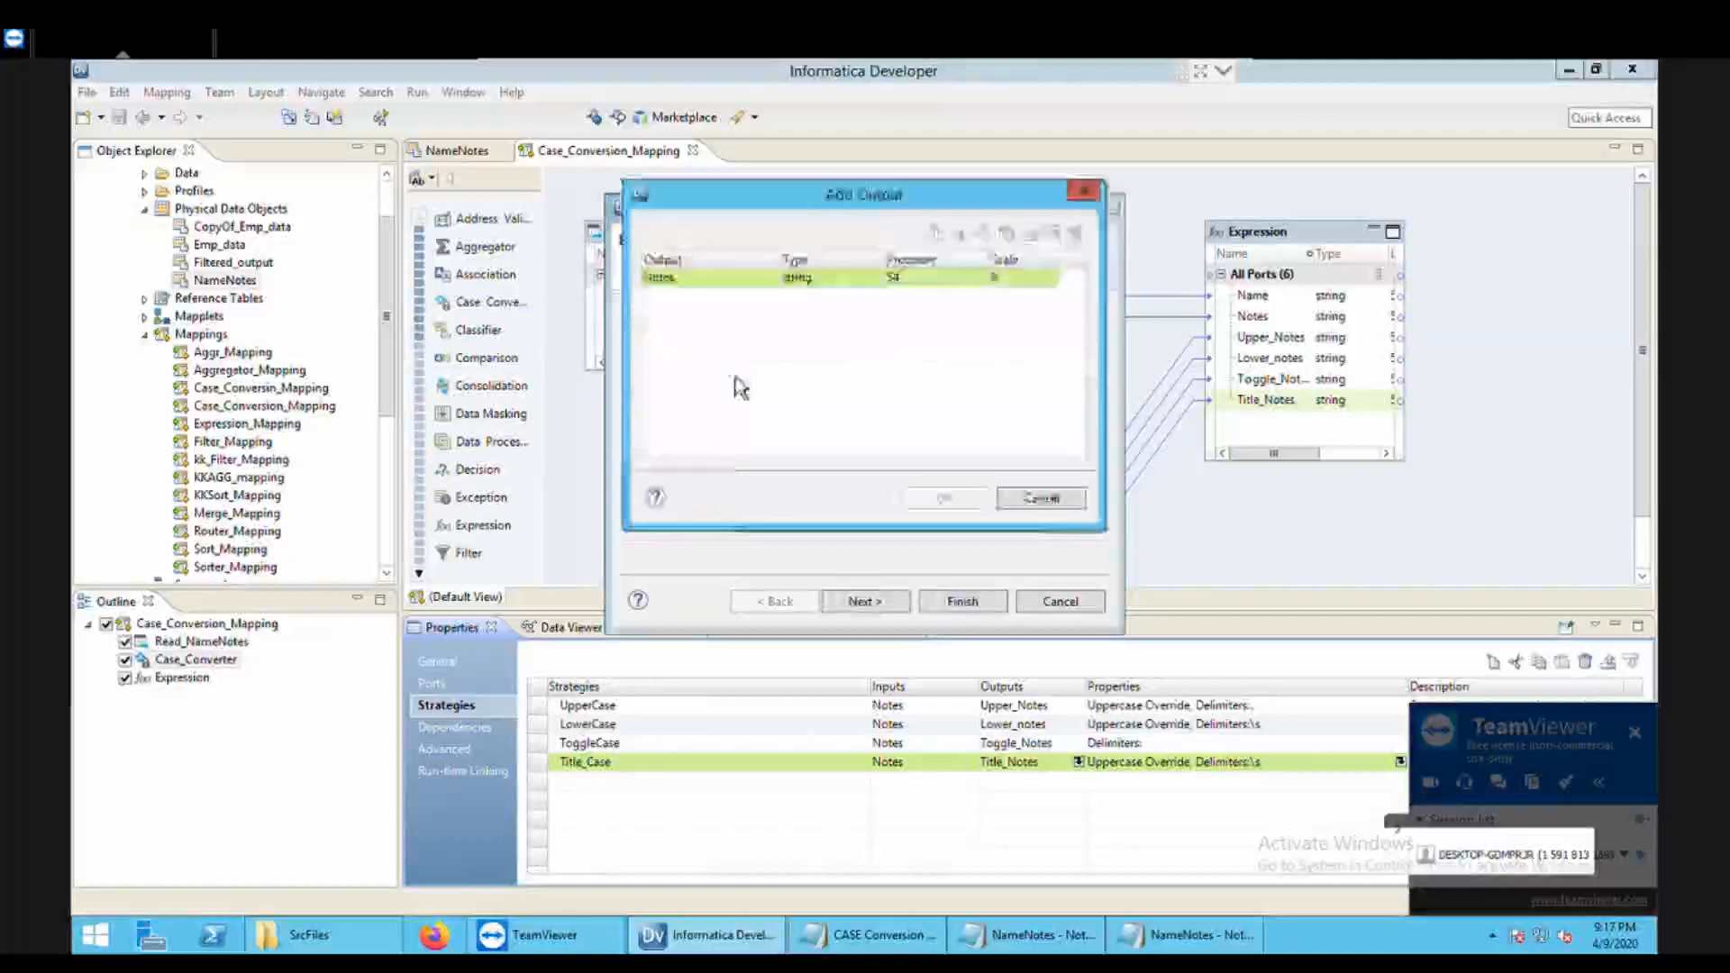
{"action": "left_click", "coordinate": [659, 283]}
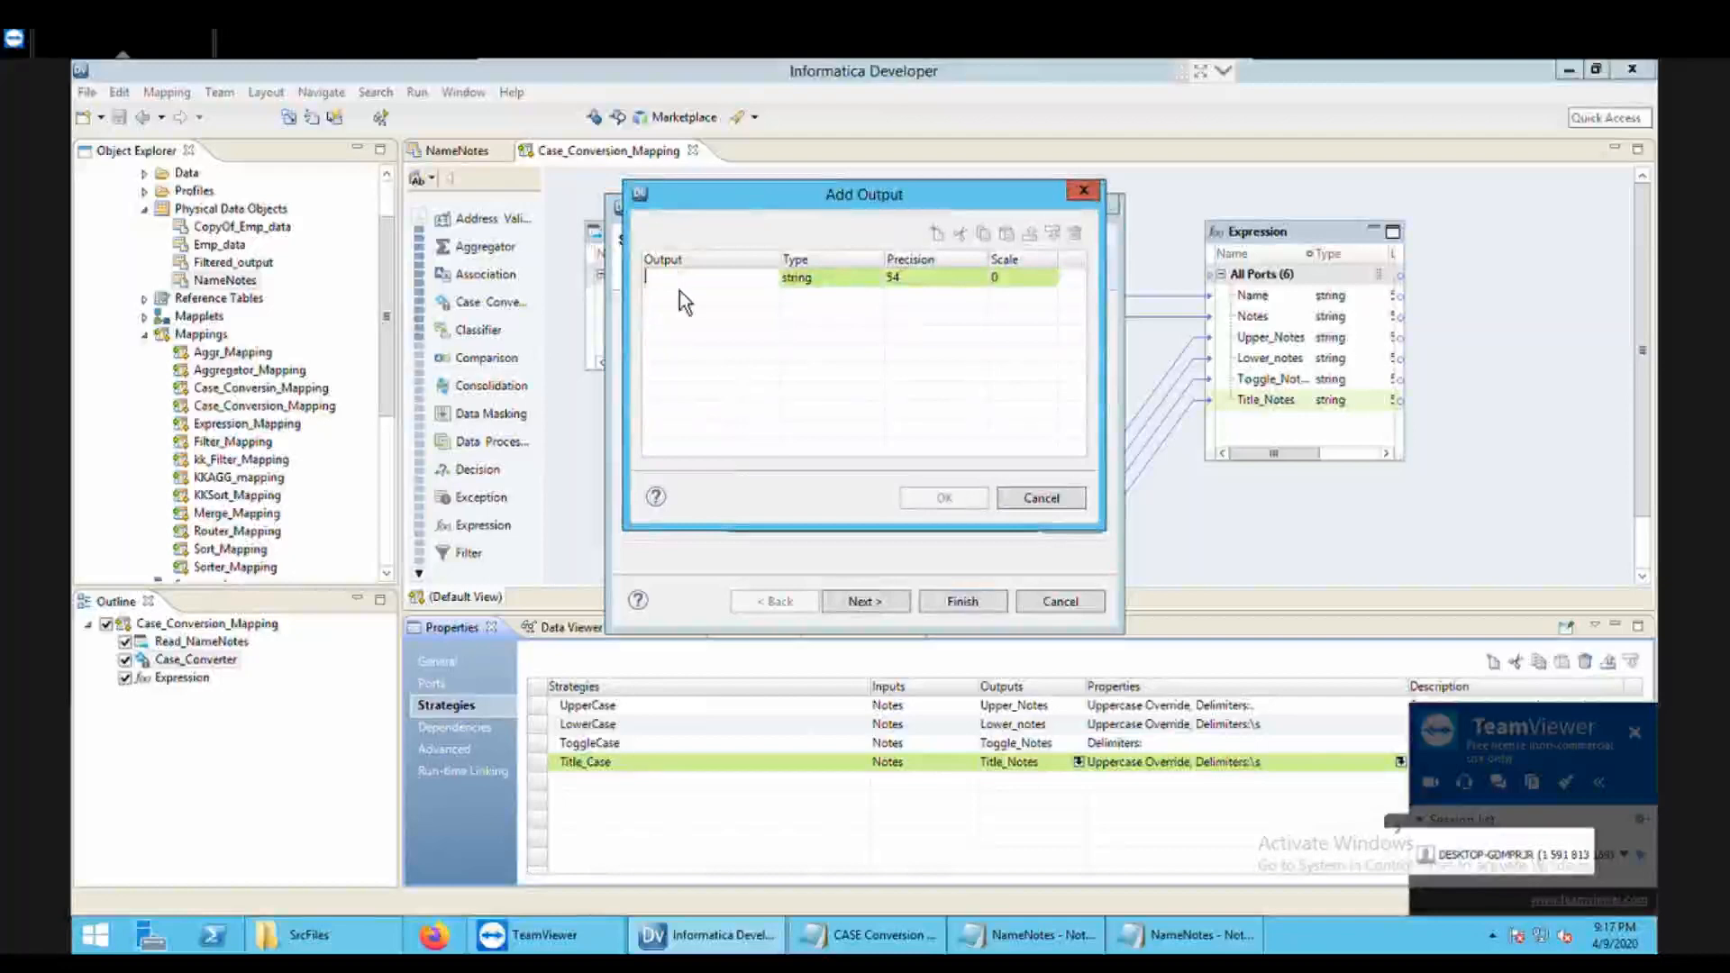
{"action": "type", "text": "Sentence_Notes"}
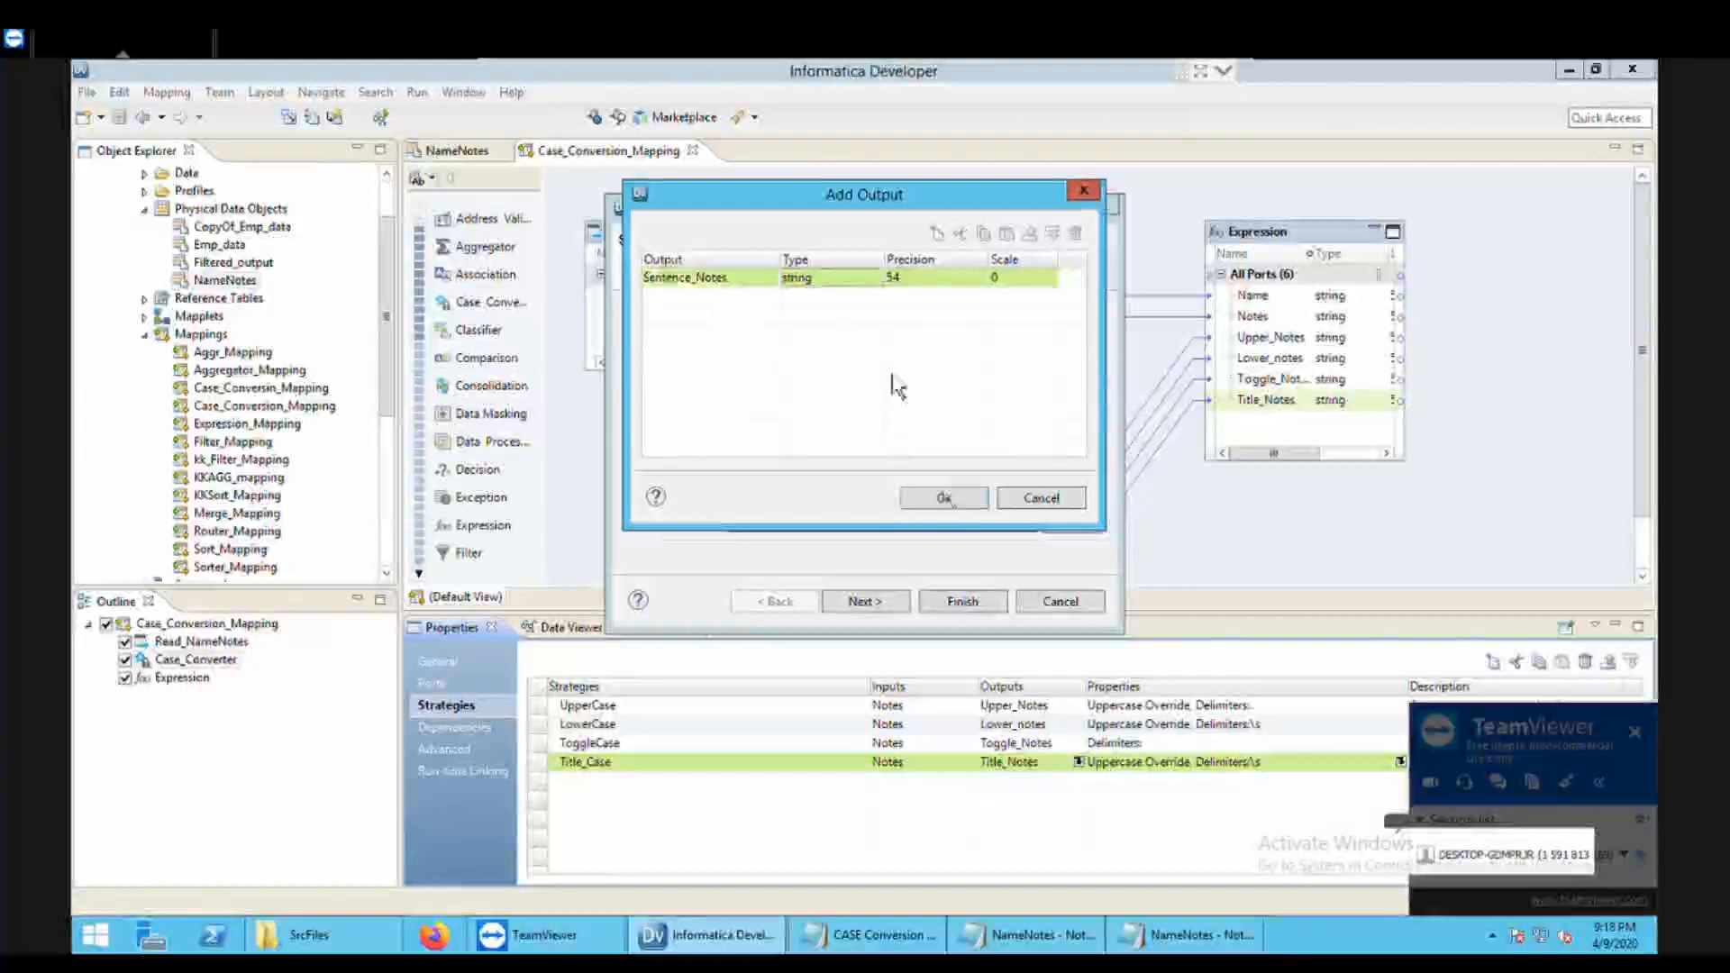
{"action": "left_click", "coordinate": [980, 503]}
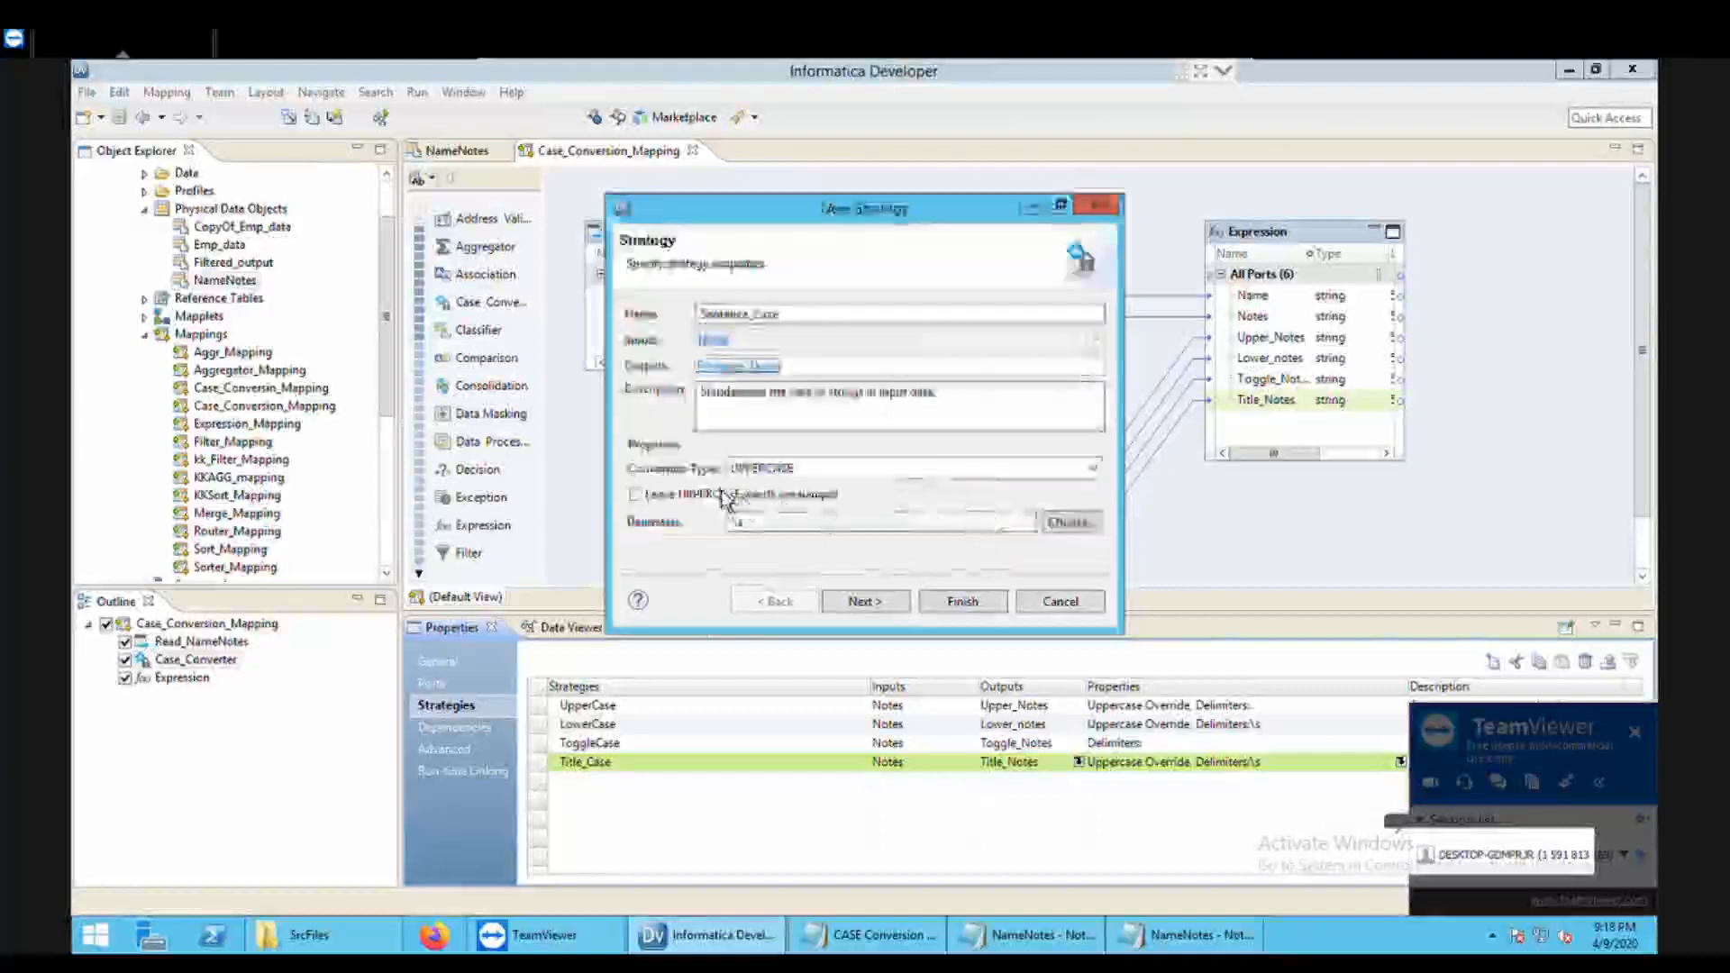
Step: Set the conversion type to Sentence case, finish the Sentence_Case strategy, and save the mapping
{"action": "left_click", "coordinate": [764, 469]}
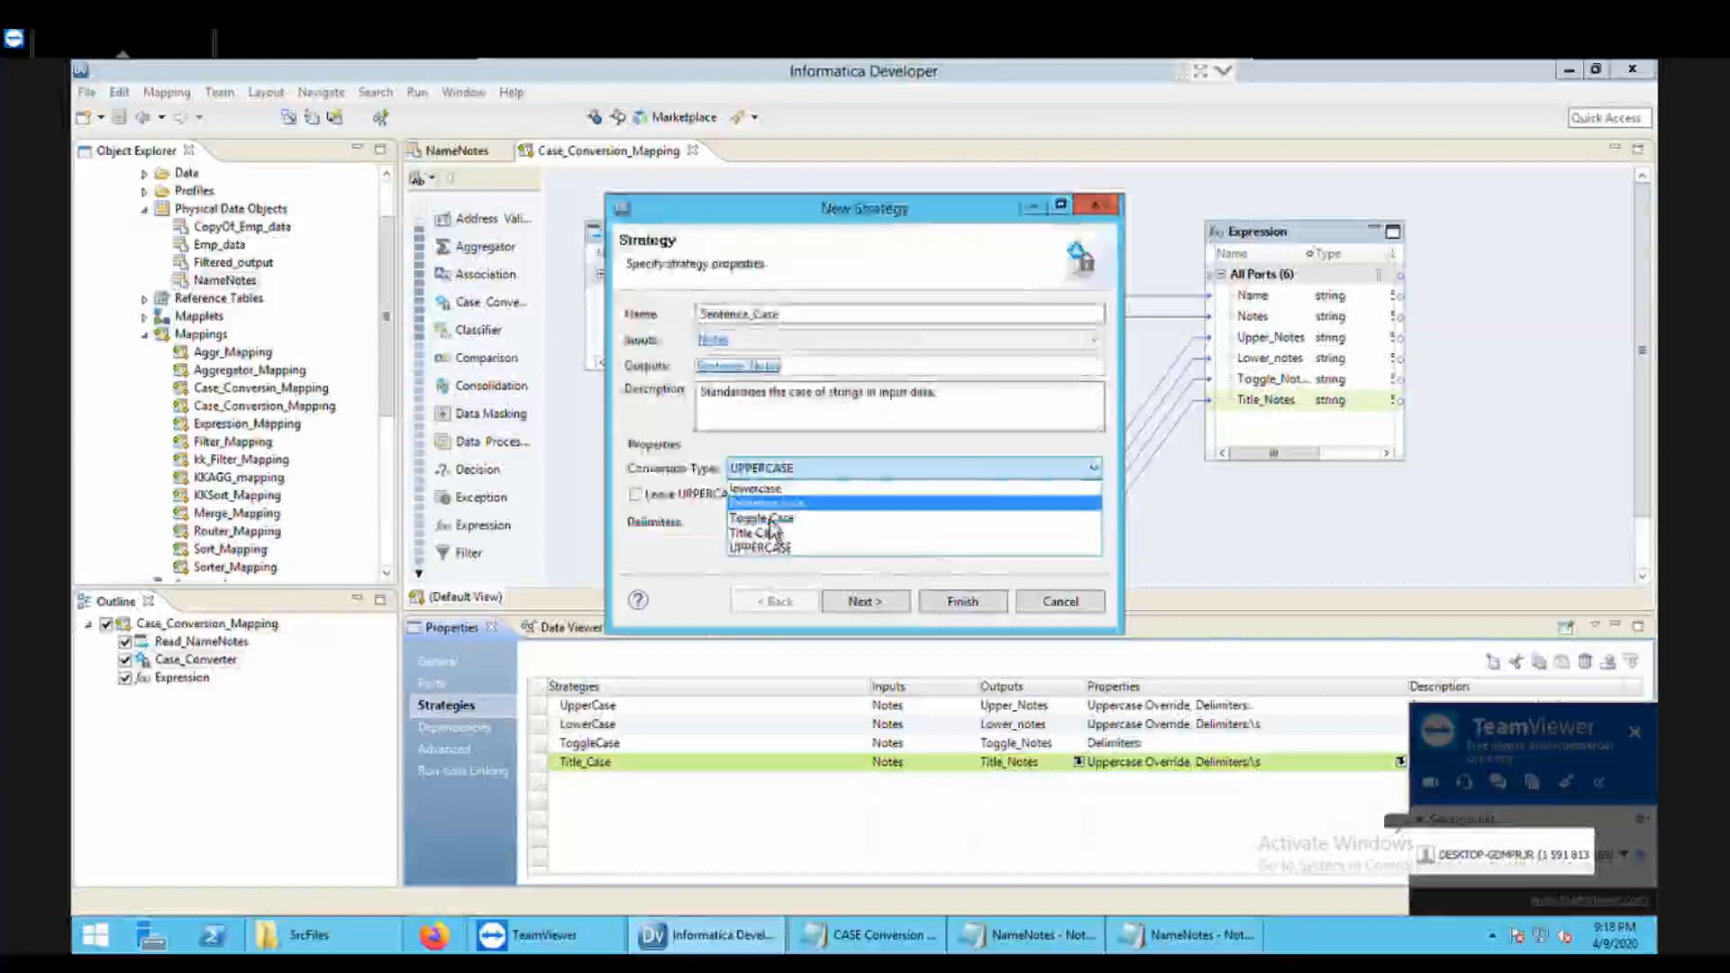
{"action": "left_click", "coordinate": [766, 503]}
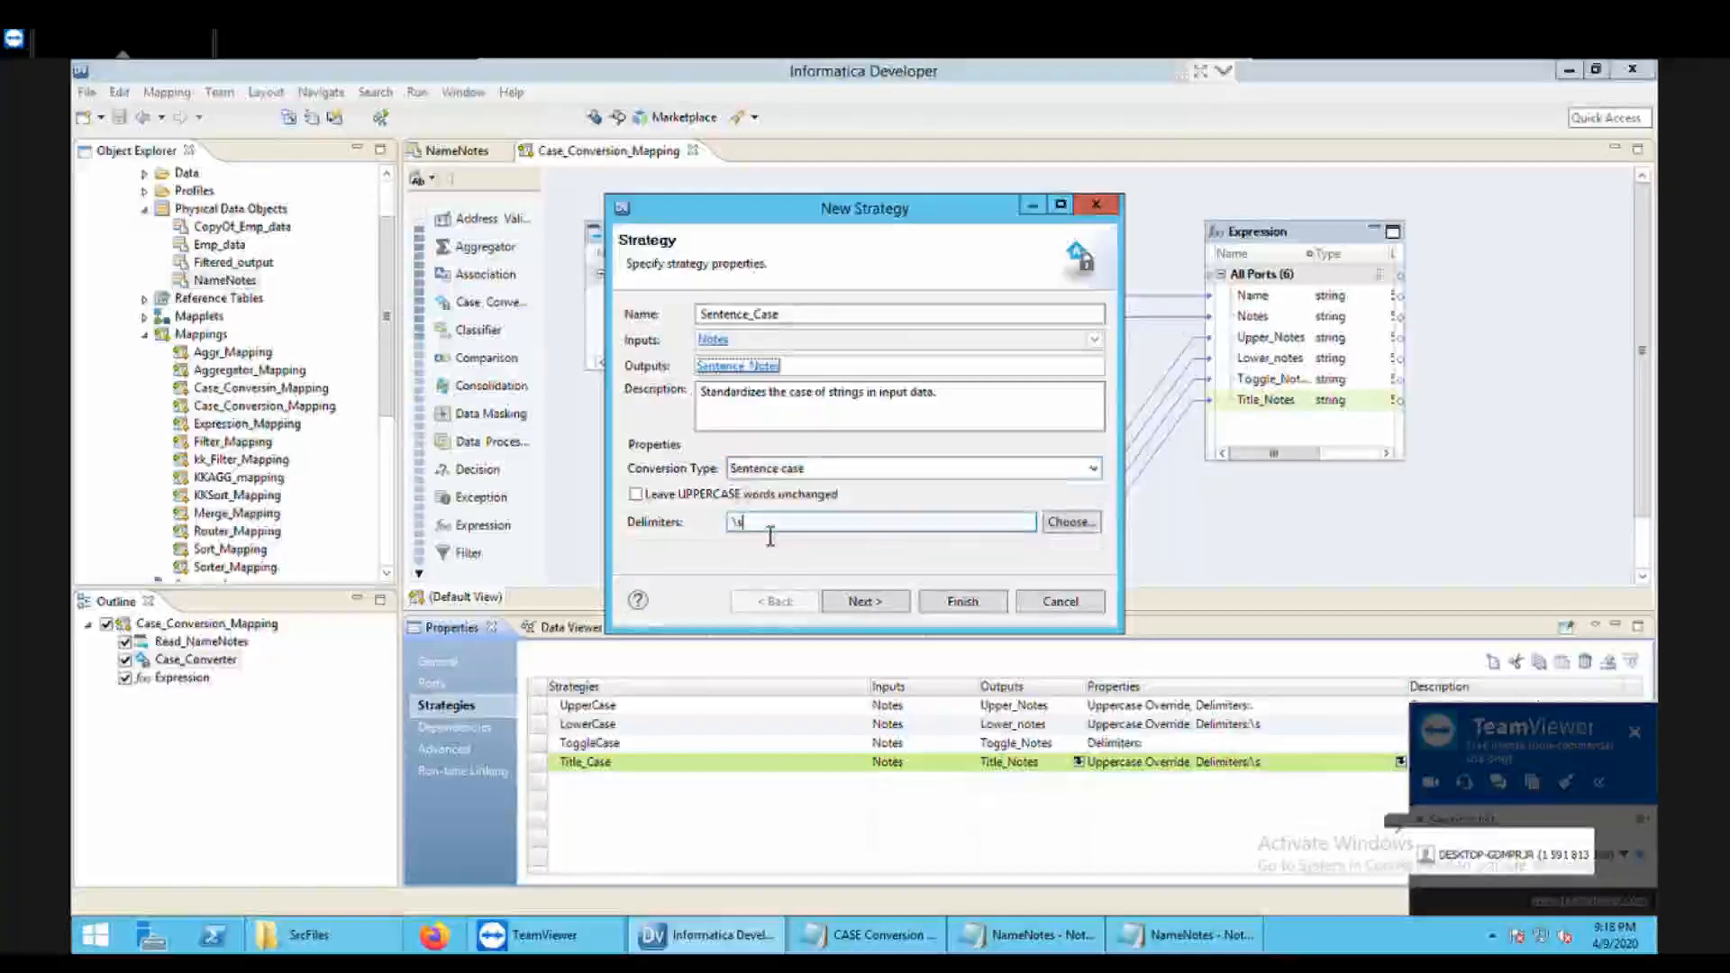
{"action": "left_click", "coordinate": [910, 613]}
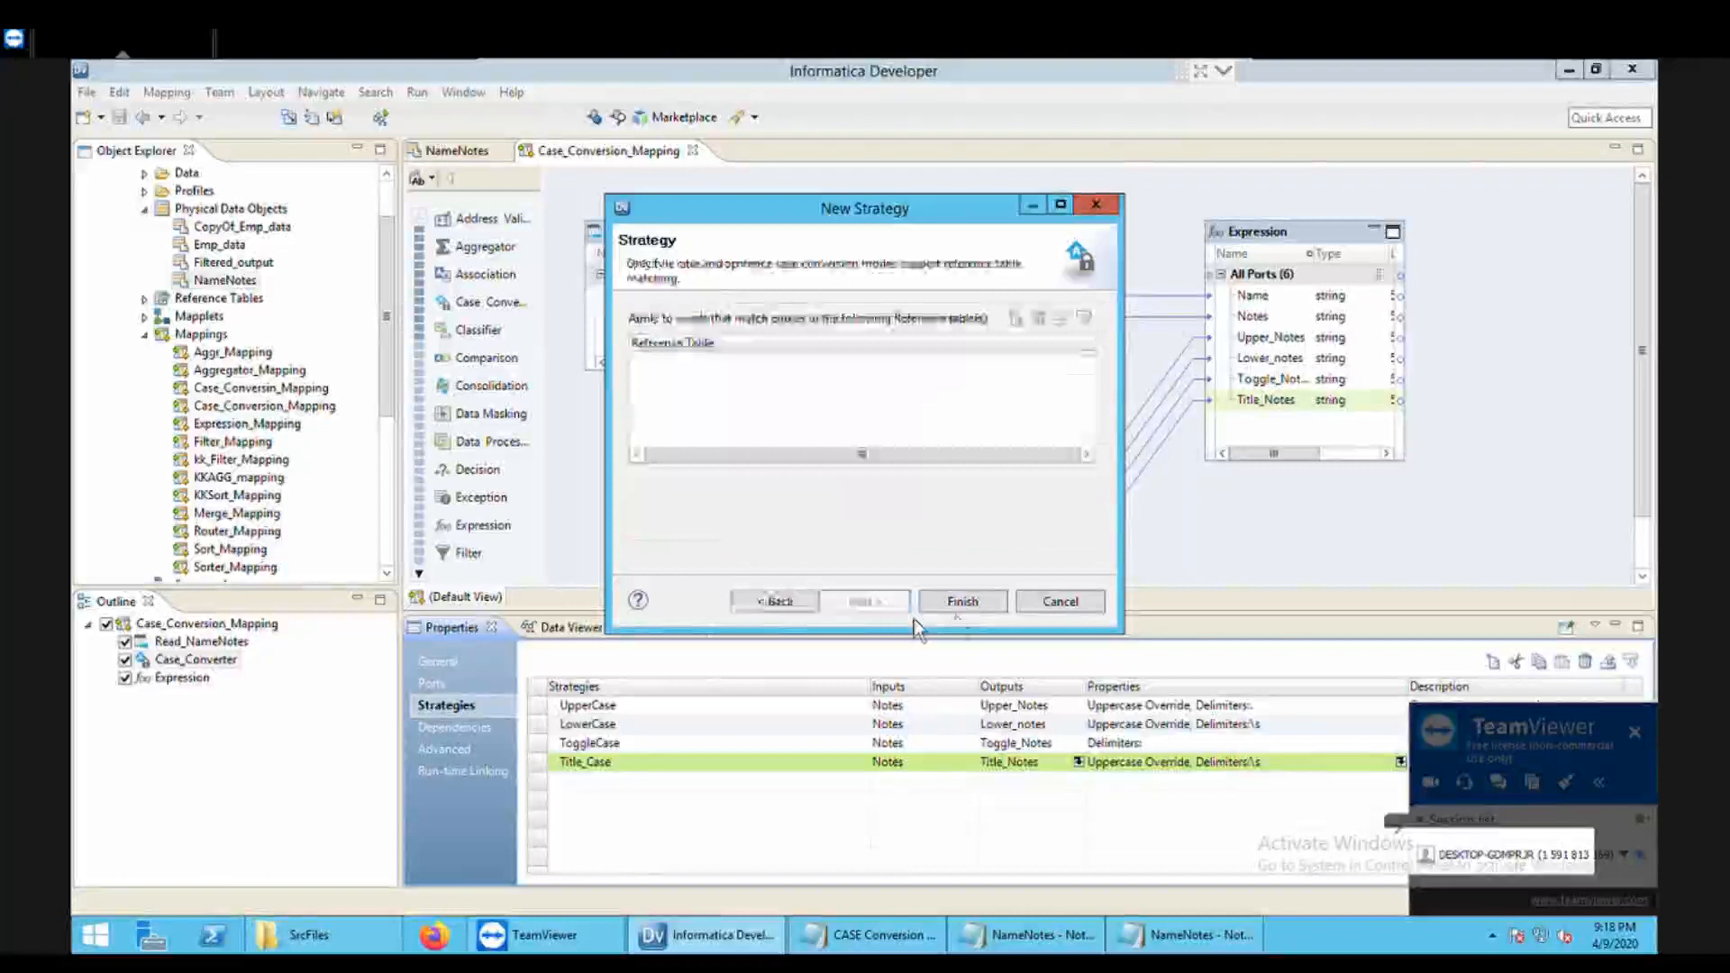
{"action": "left_click", "coordinate": [962, 603]}
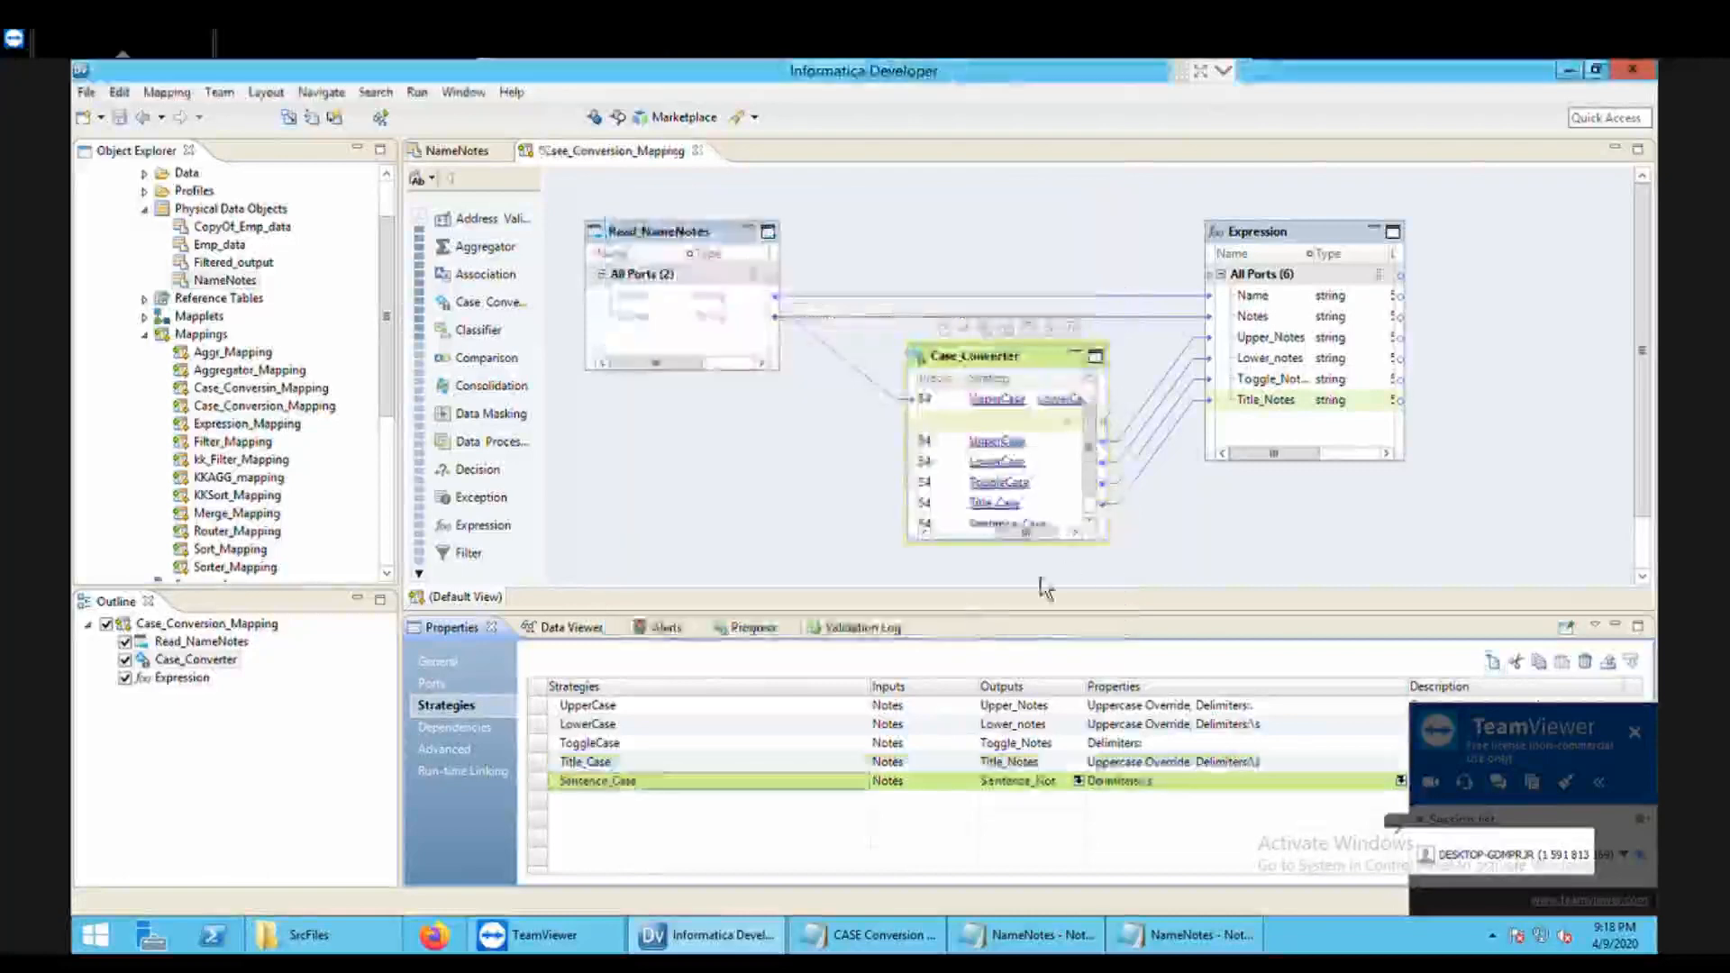
{"action": "key", "text": "ctrl+s"}
Step: Link the Sentence_Notes output of Case_Converter into Expression, widen the Case_Converter box, and save the mapping
{"action": "left_click_drag", "start_coordinate": [1085, 556], "coordinate": [1088, 445]}
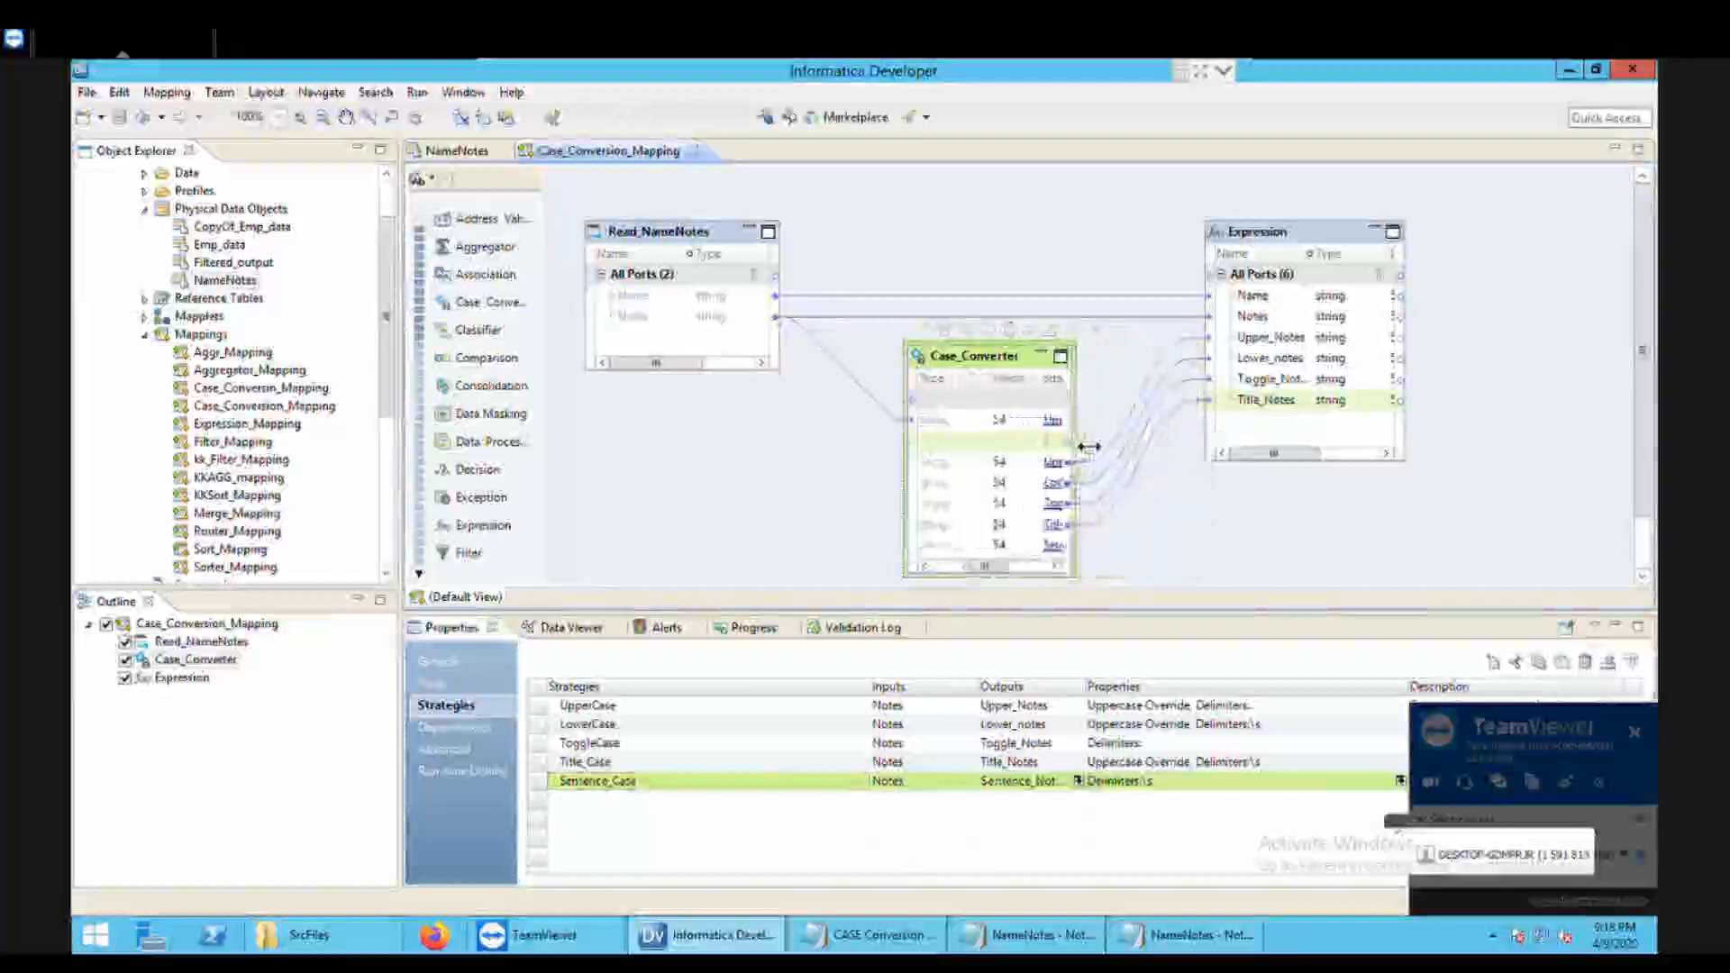
{"action": "left_click_drag", "start_coordinate": [1068, 544], "coordinate": [1236, 441]}
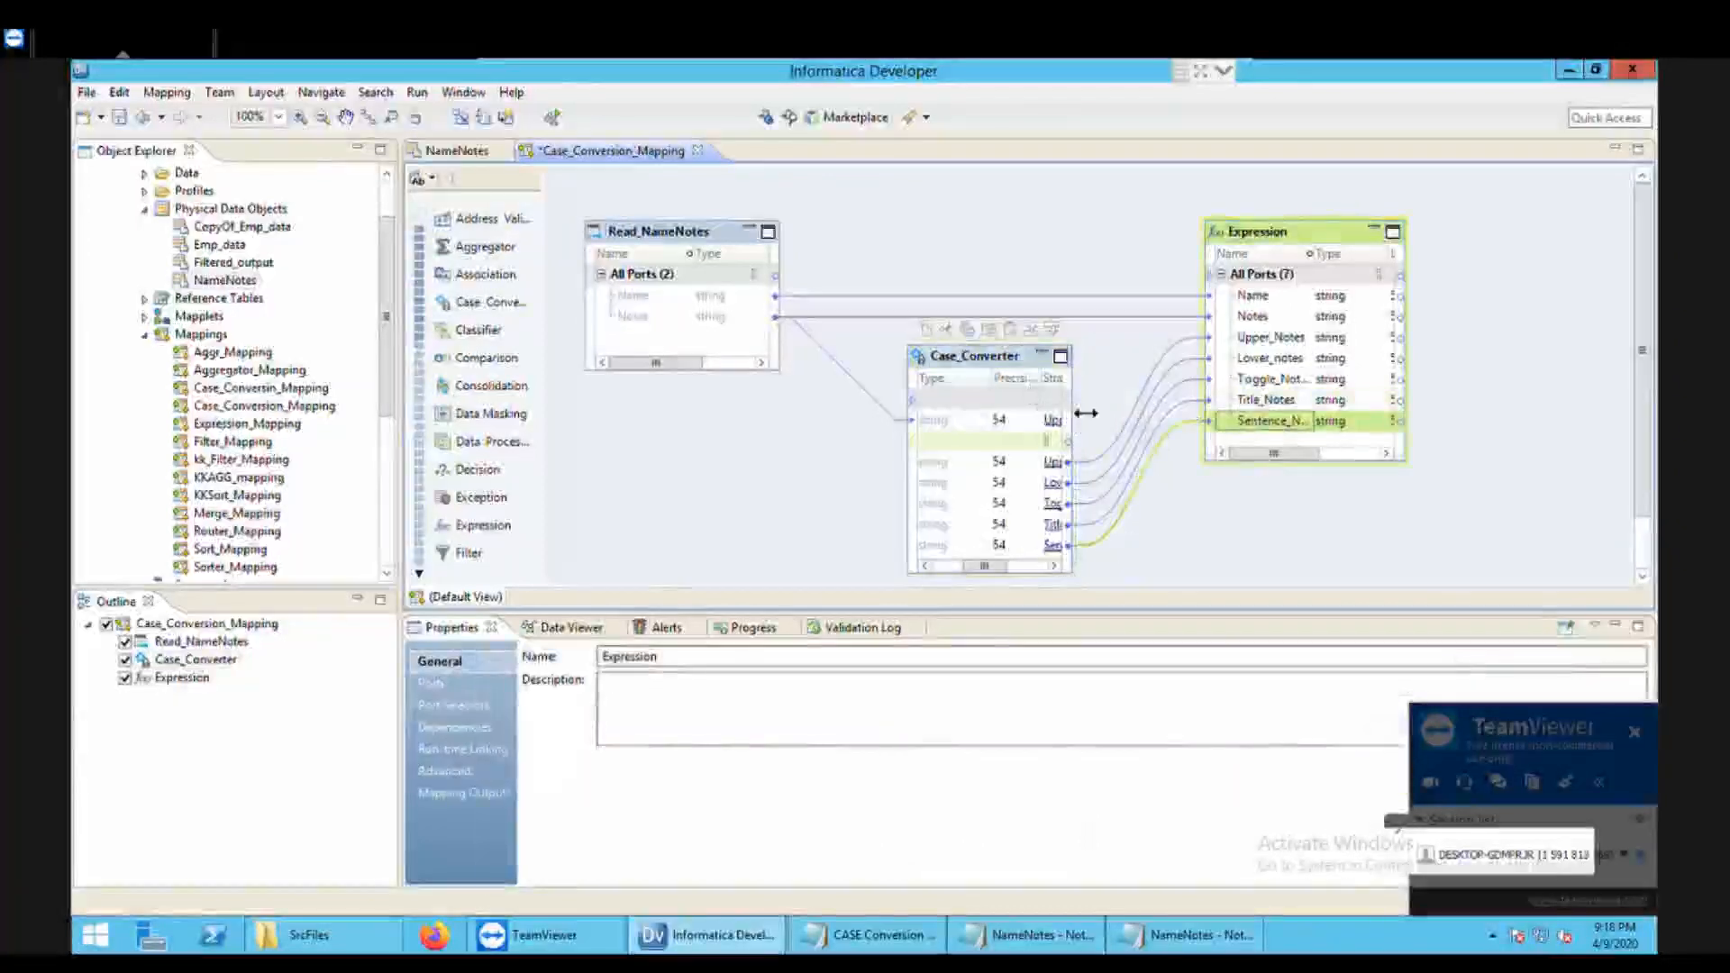
{"action": "left_click_drag", "start_coordinate": [1085, 412], "coordinate": [1165, 410]}
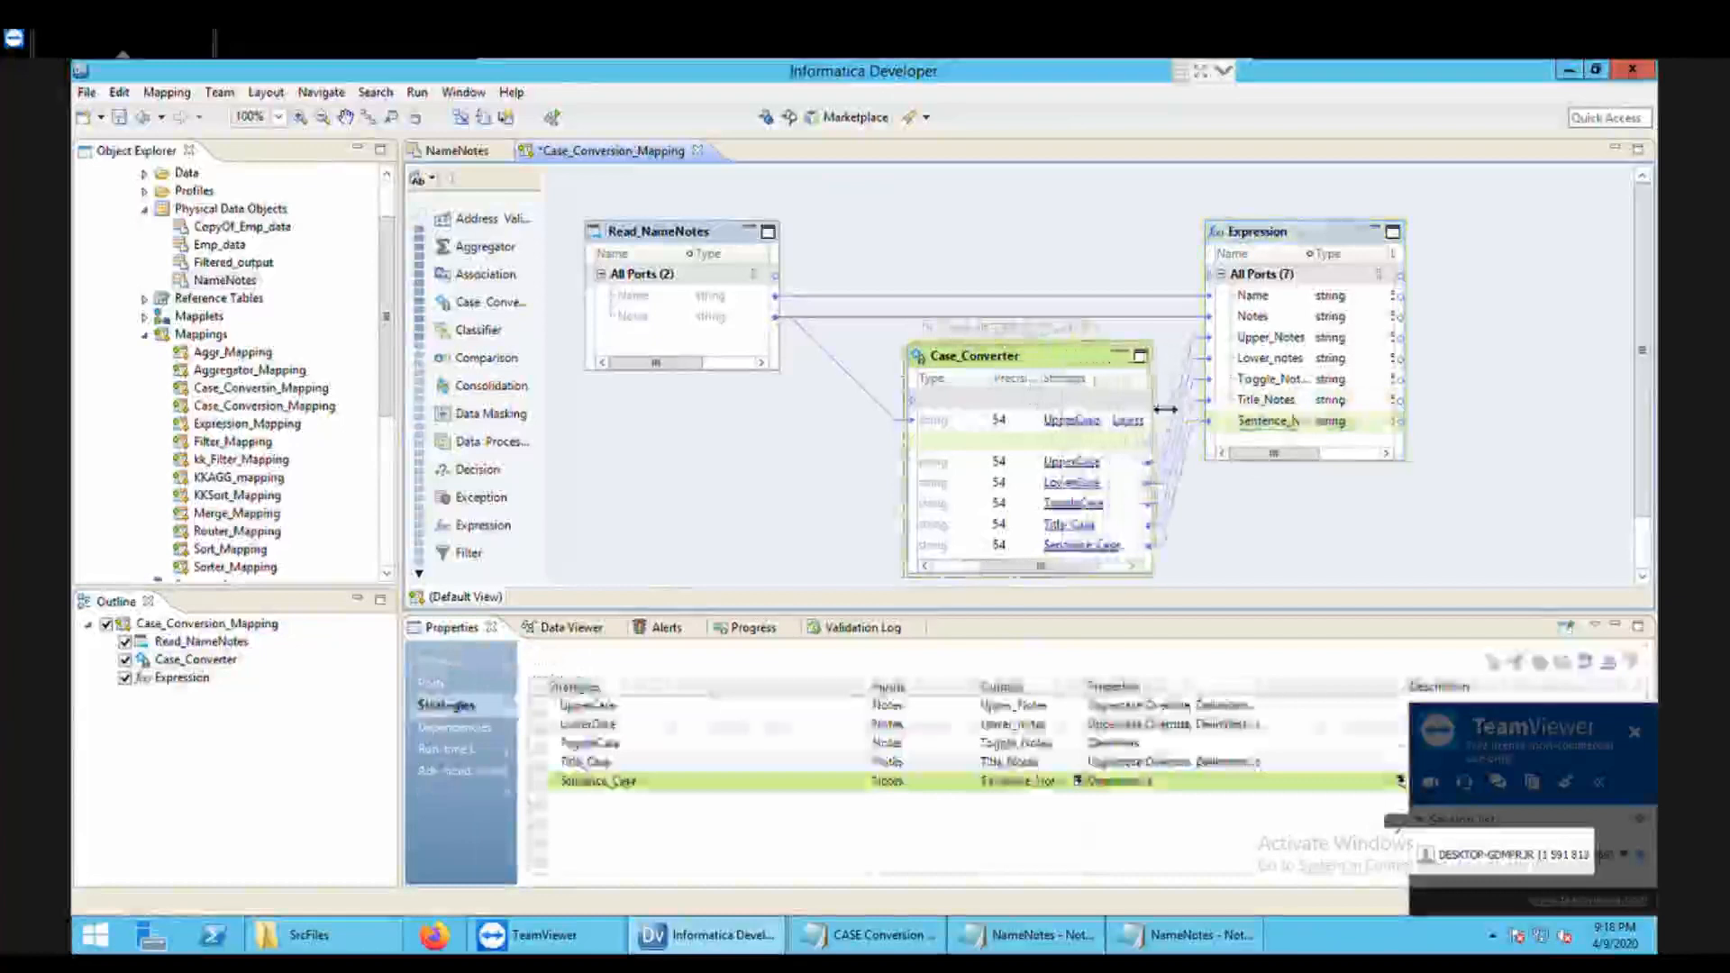
{"action": "key", "text": "ctrl+s"}
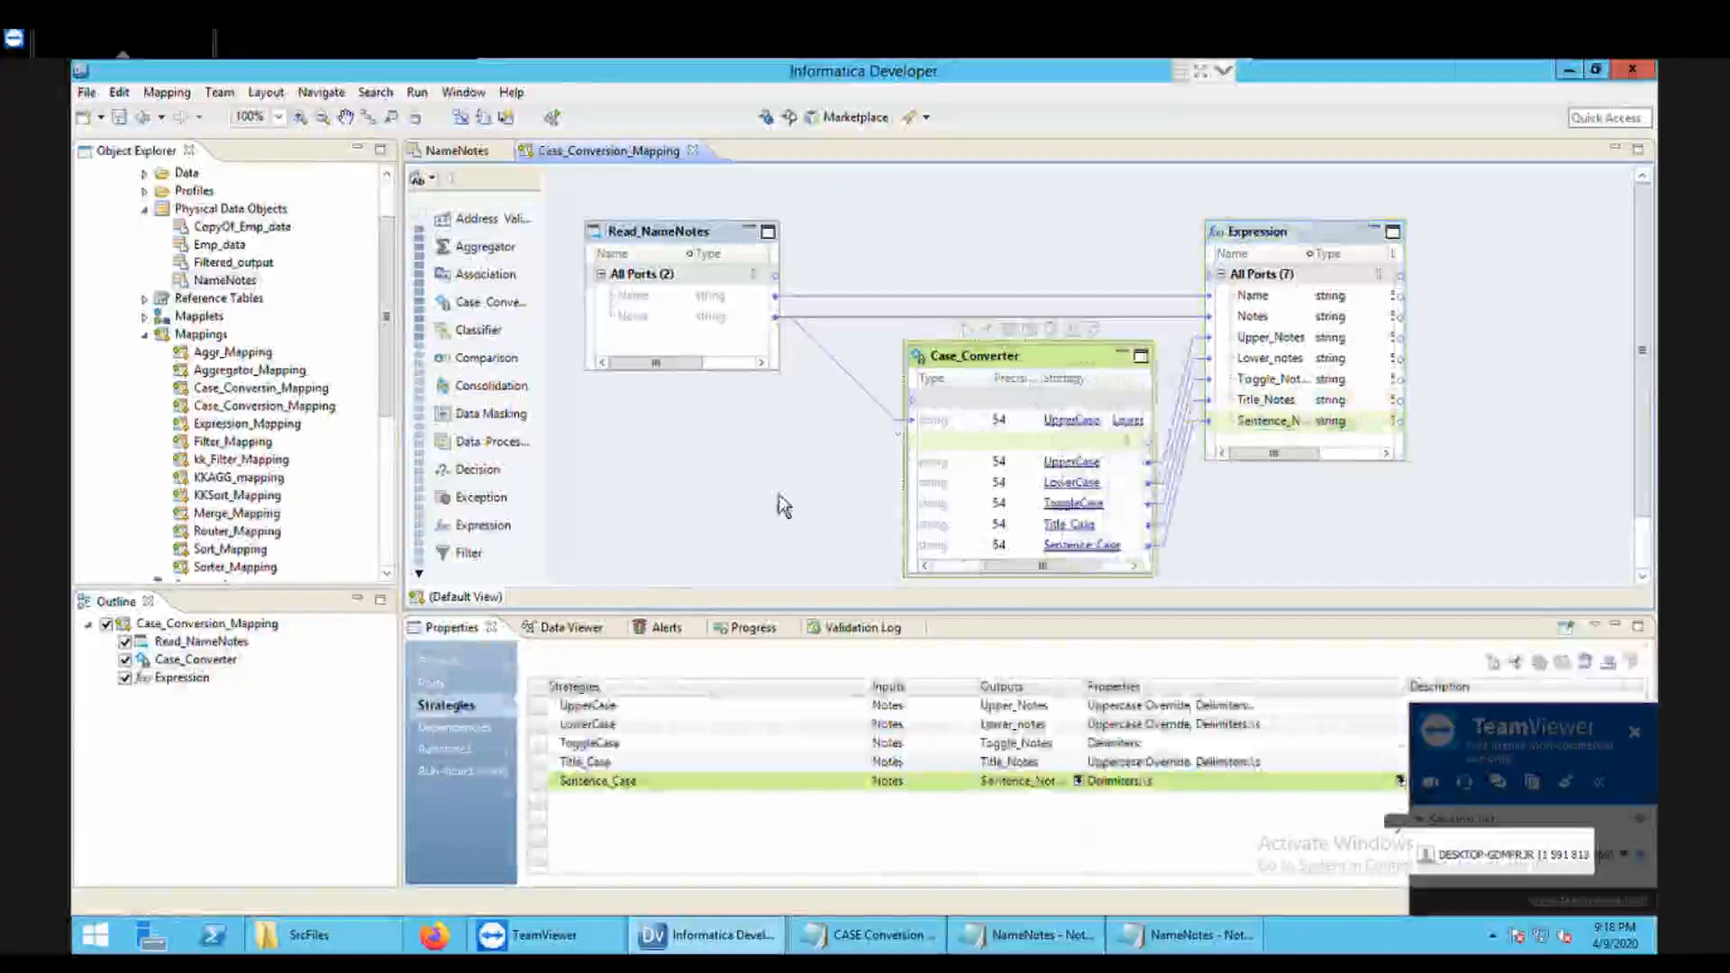
Step: Run the data viewer on the Expression transformation and sort the output by Title_Notes
{"action": "right_click", "coordinate": [1320, 244]}
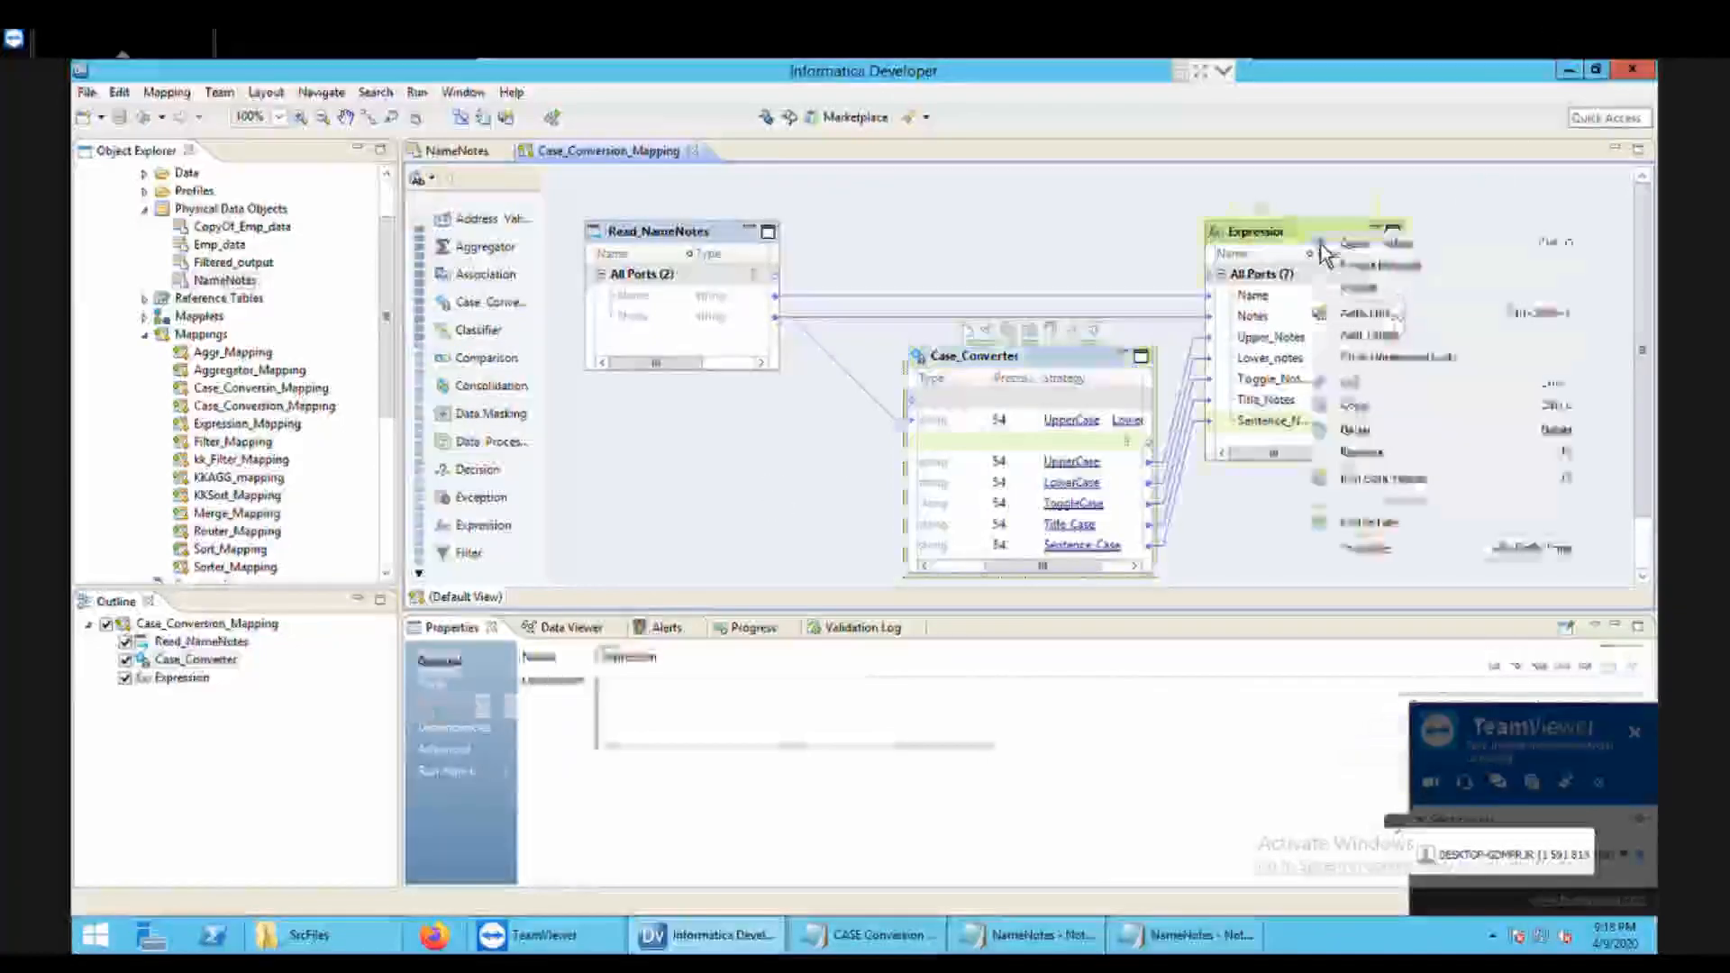
{"action": "left_click", "coordinate": [1416, 471]}
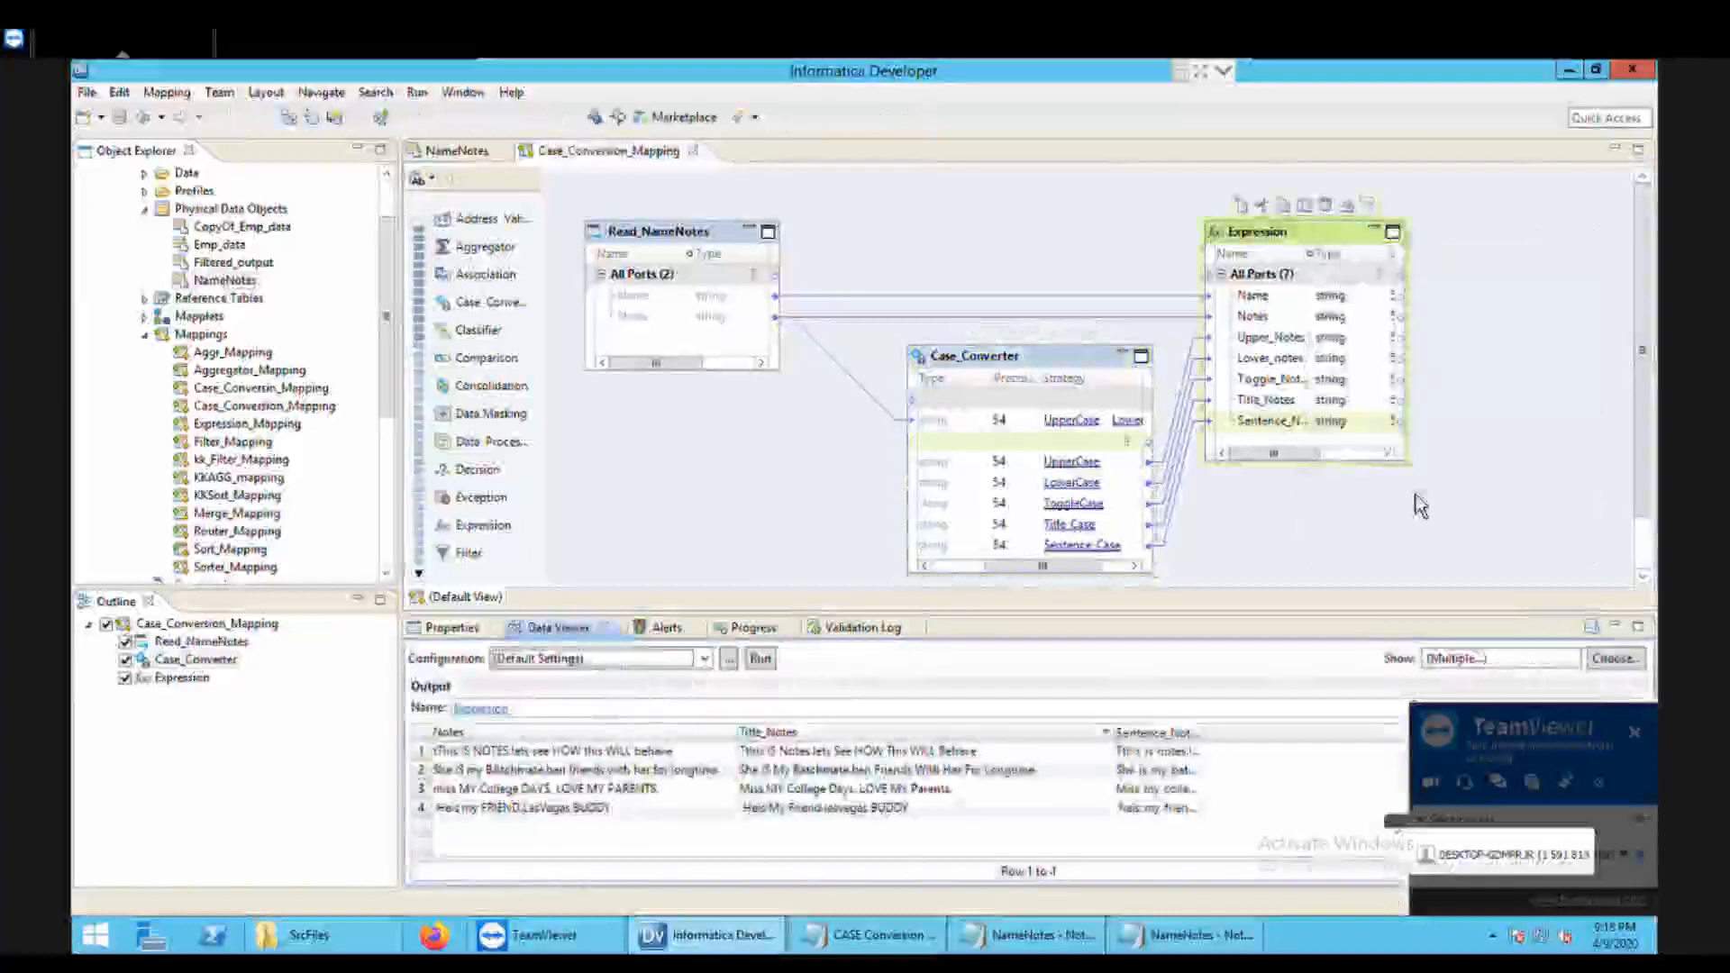
{"action": "left_click", "coordinate": [953, 740]}
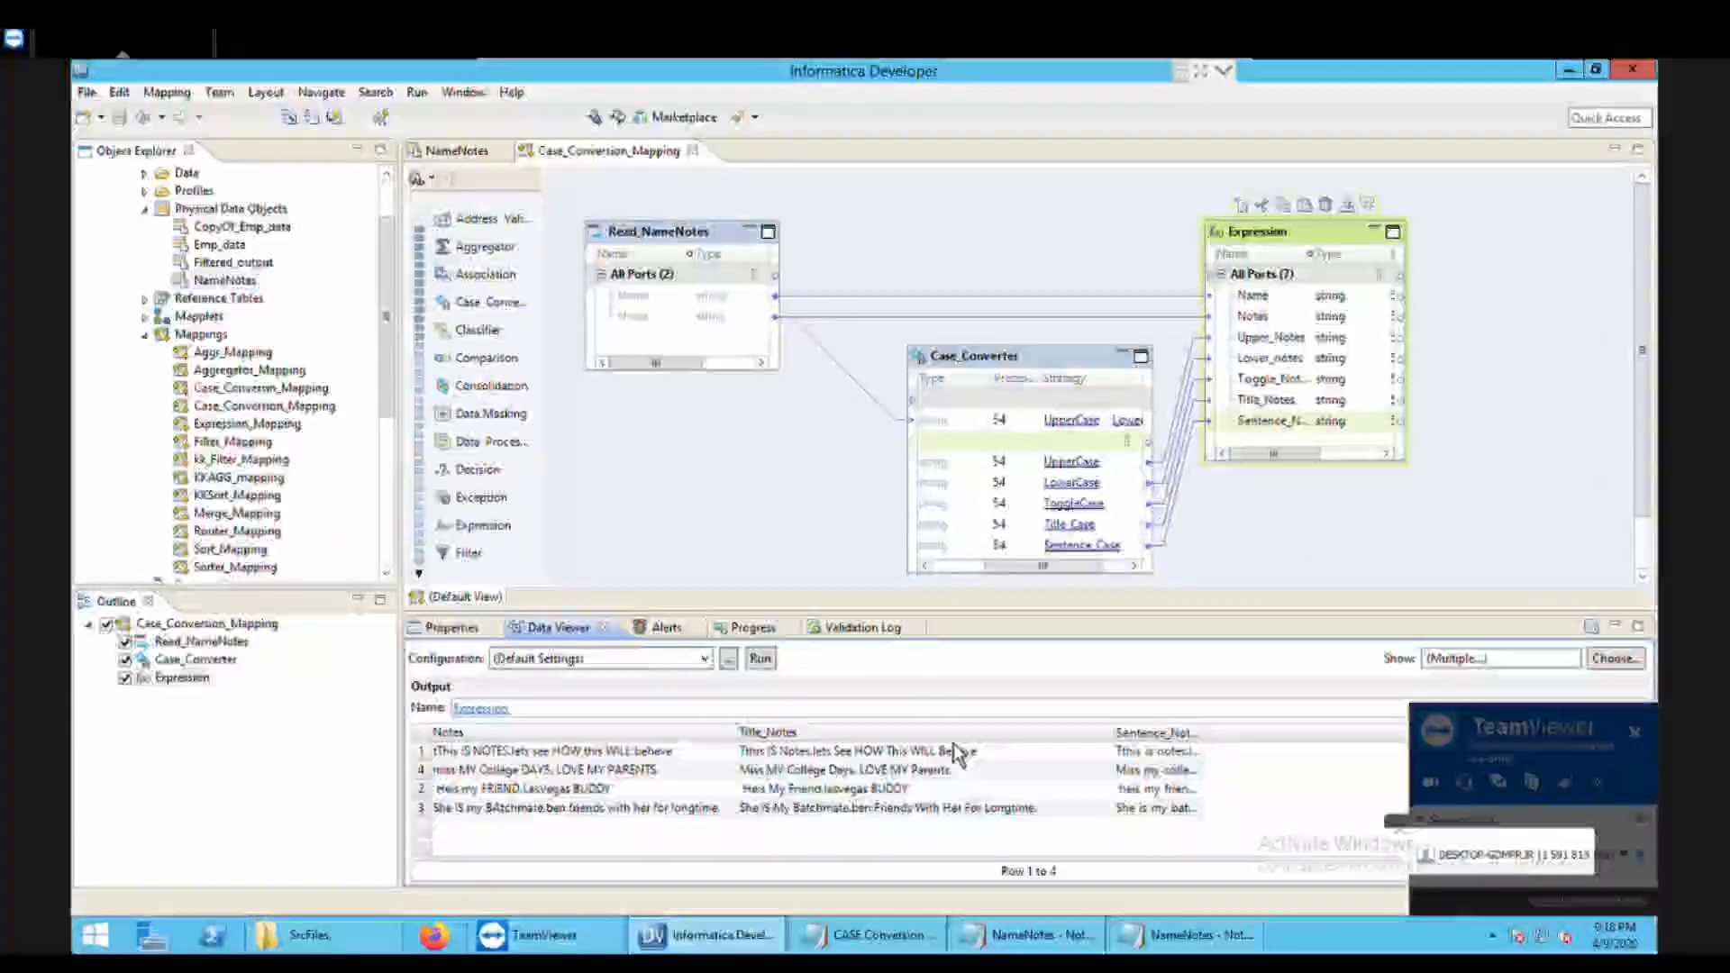
Step: Remove Title_Notes from the displayed output columns and widen Sentence_Notes to compare it with Notes
{"action": "left_click", "coordinate": [1615, 659]}
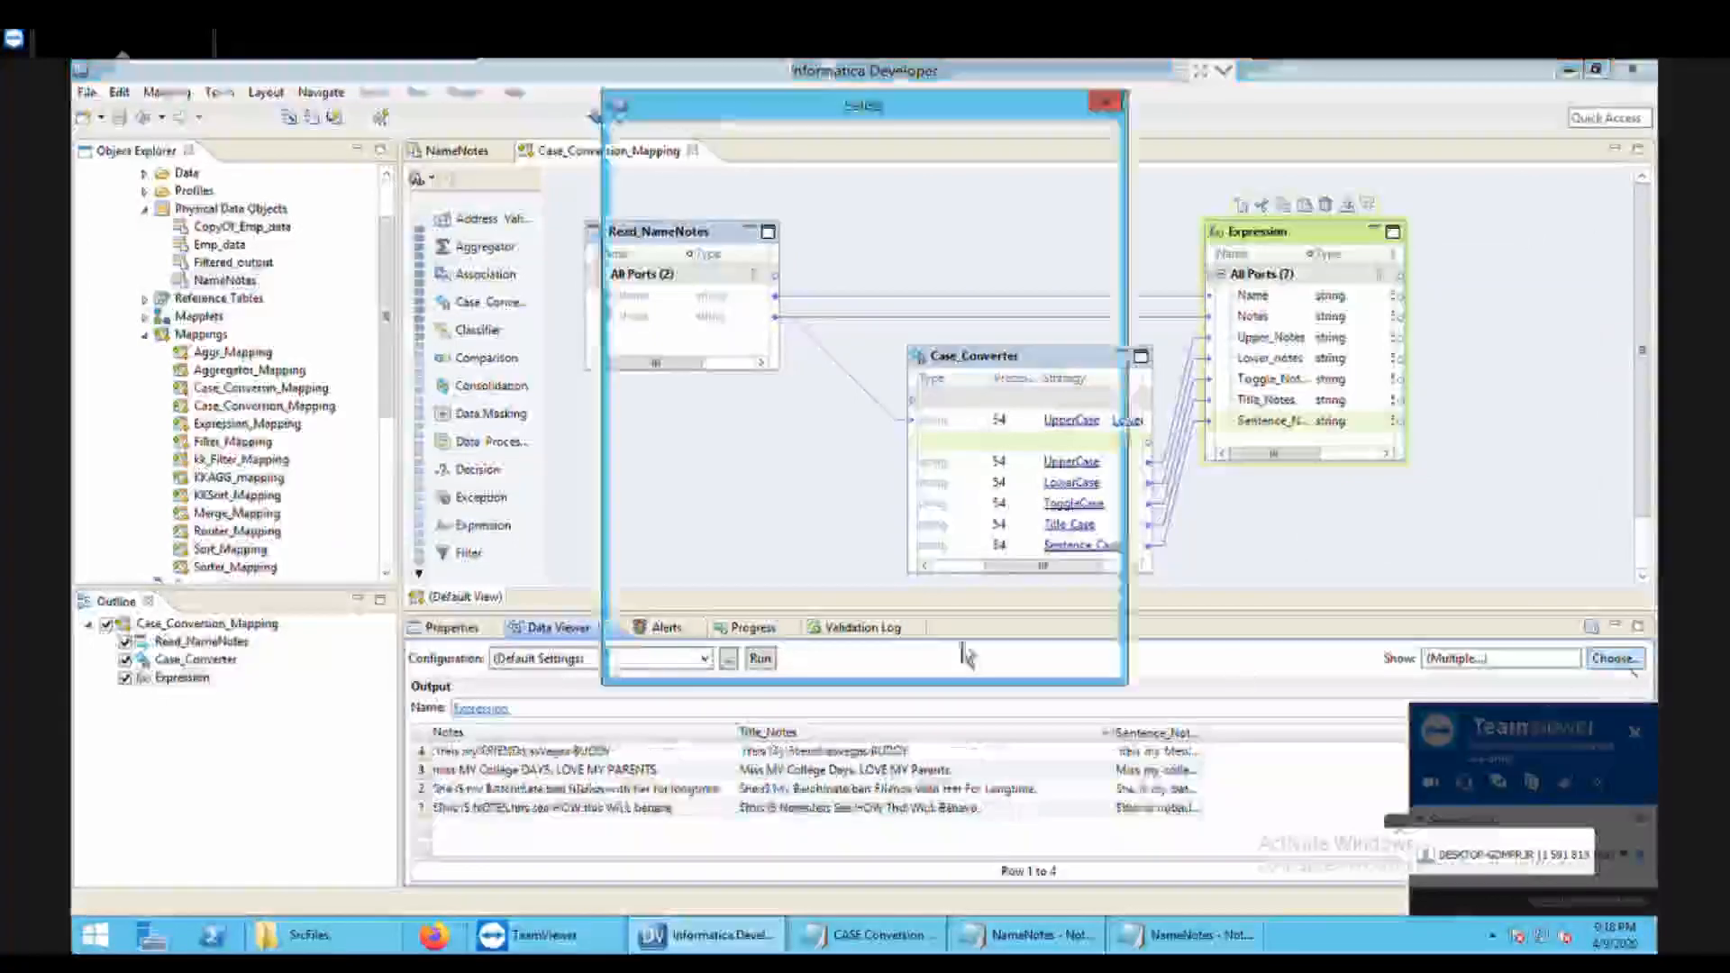
{"action": "left_click", "coordinate": [951, 247]}
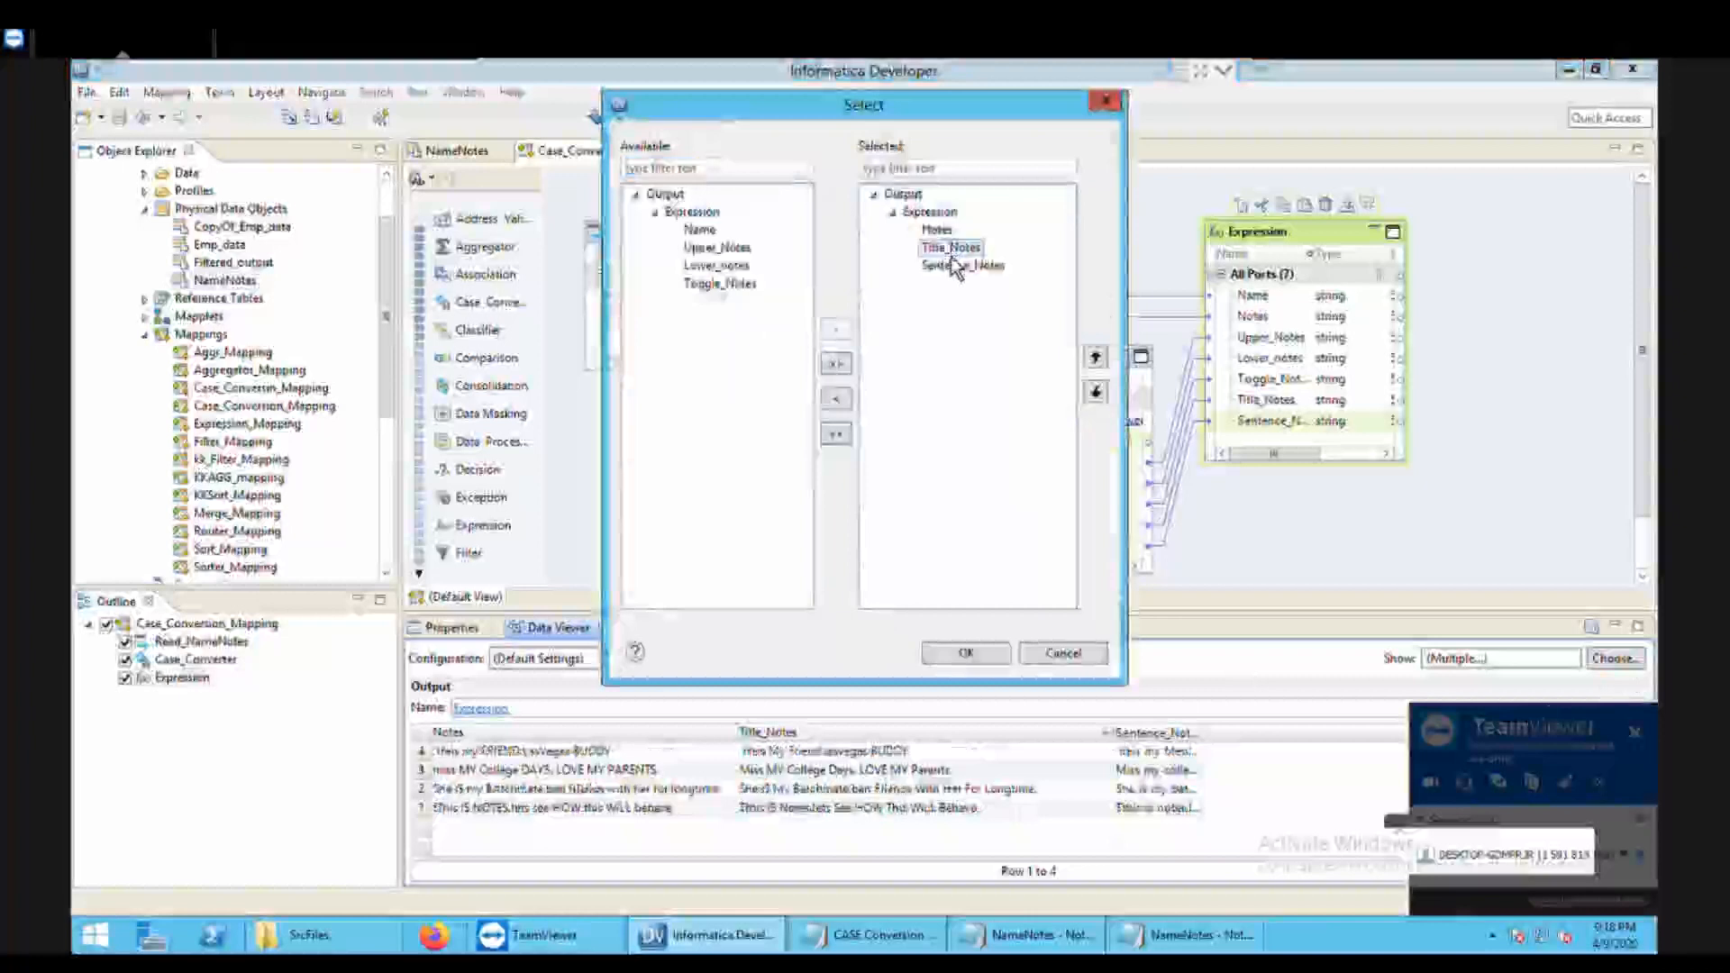
{"action": "left_click", "coordinate": [837, 402]}
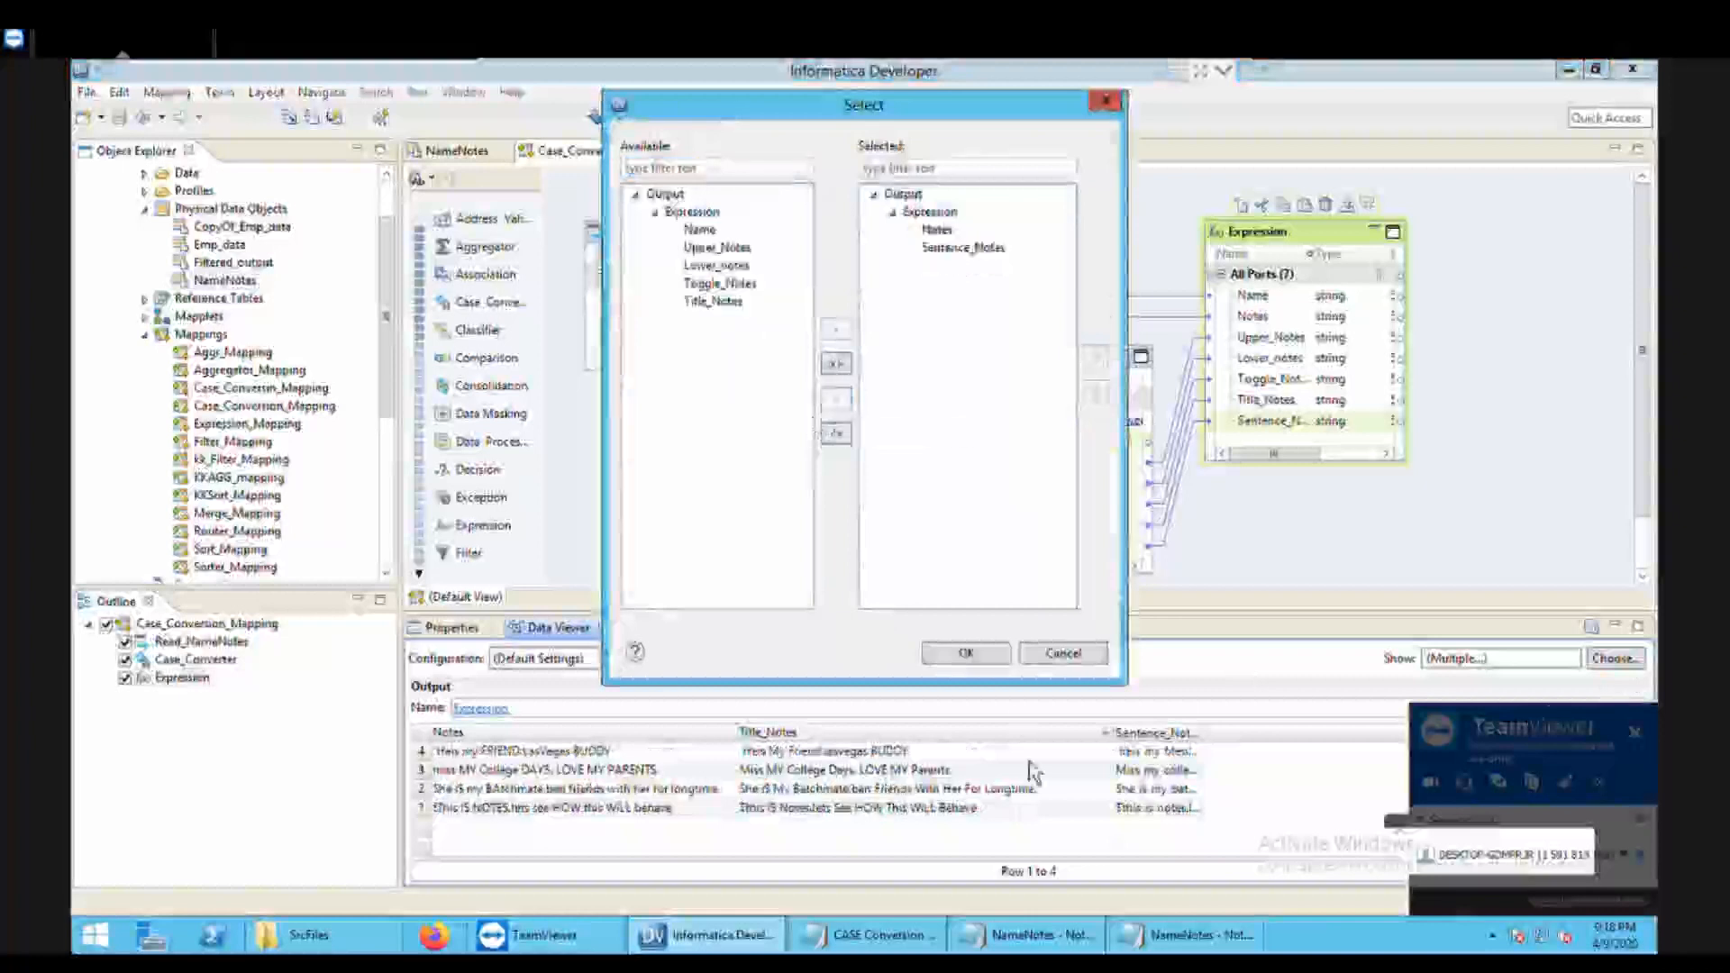
{"action": "left_click", "coordinate": [991, 659]}
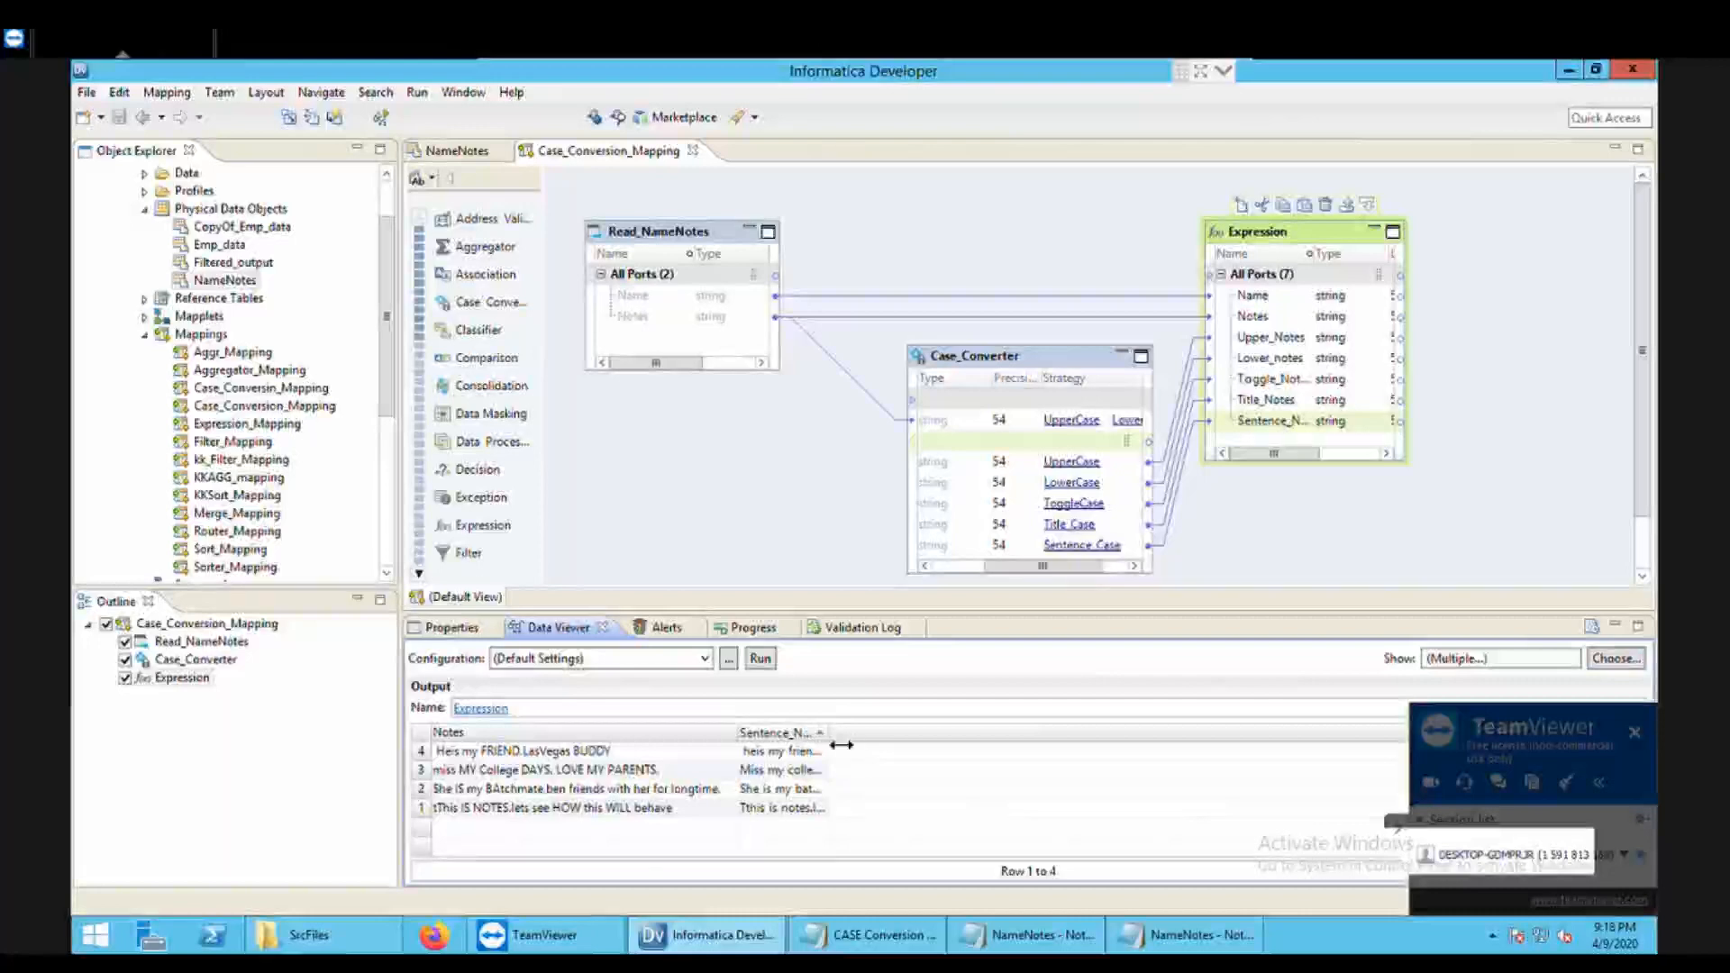
{"action": "left_click_drag", "start_coordinate": [828, 732], "coordinate": [1009, 734]}
{"action": "left_click", "coordinate": [1024, 728]}
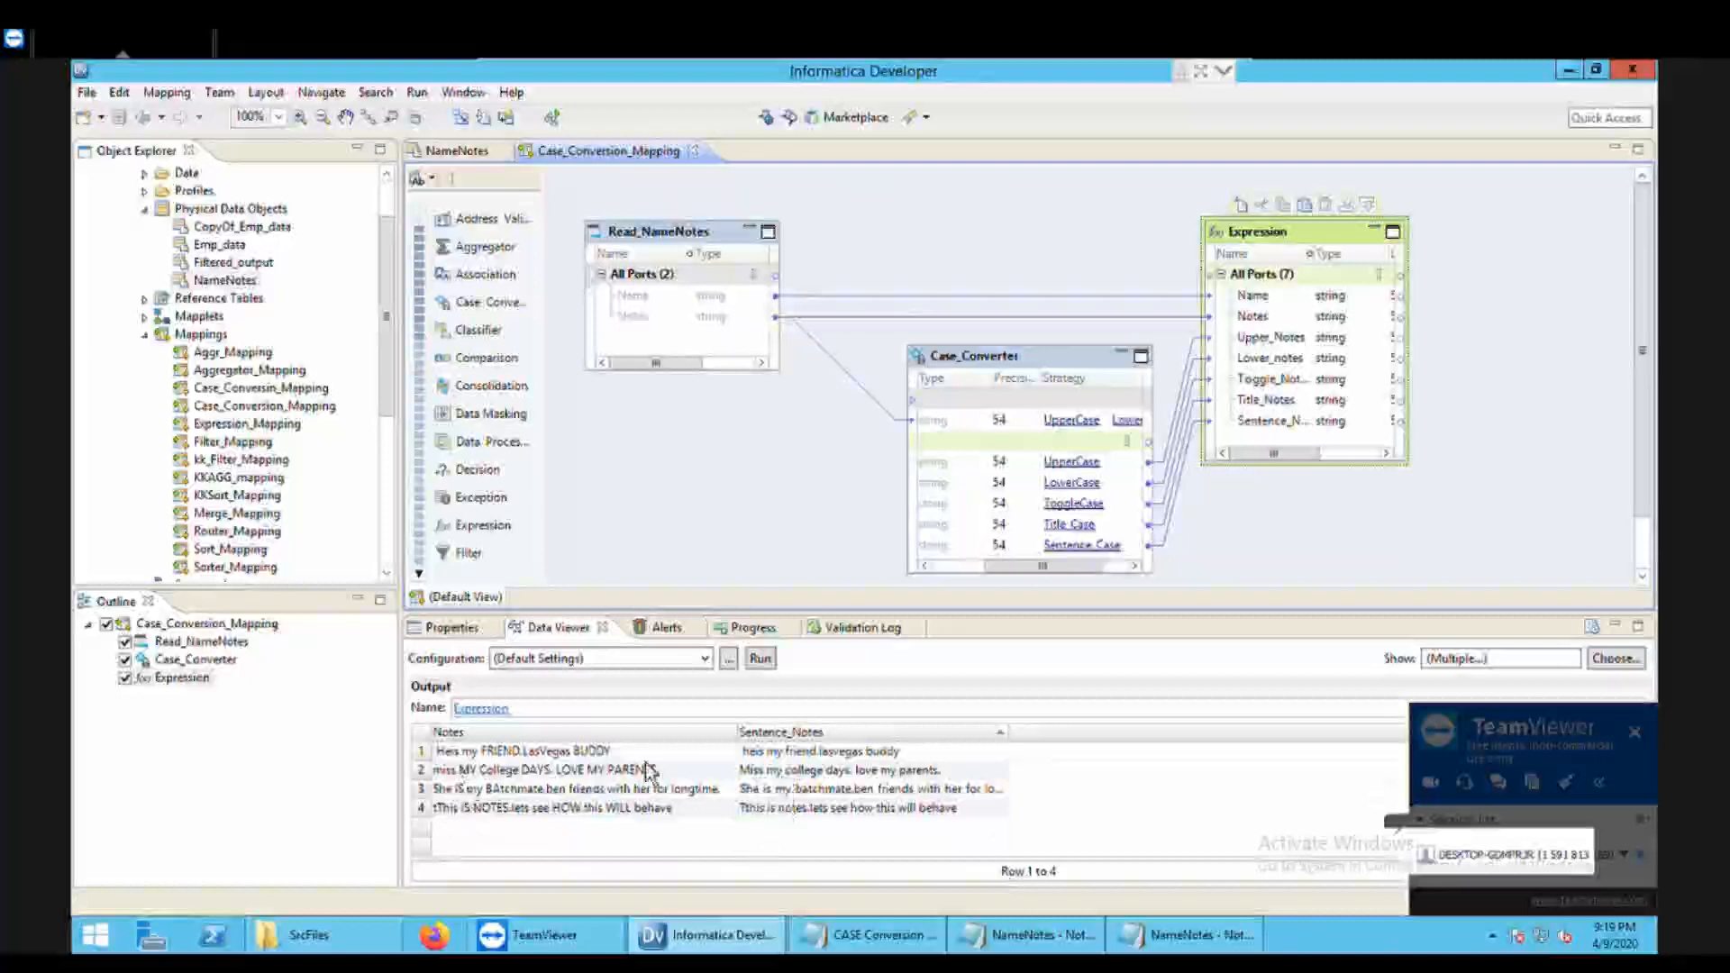
{"action": "left_click", "coordinate": [450, 778]}
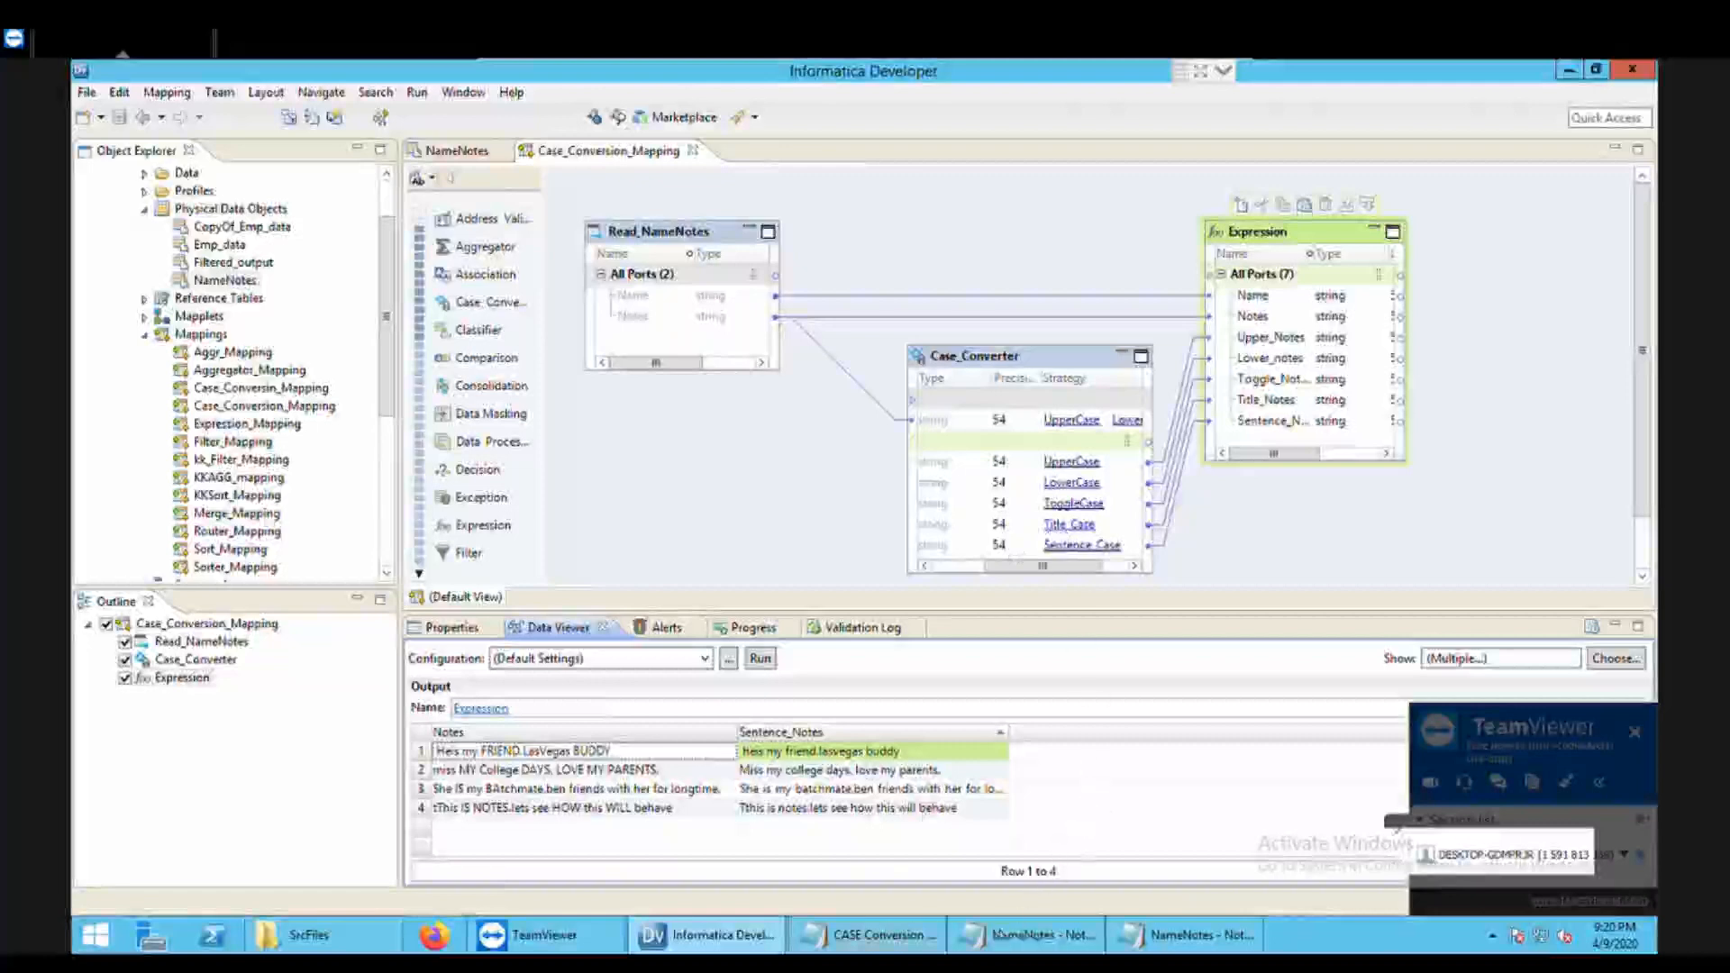
Step: Switch to the CASE Conversion notes in Notepad and append ". It is similar to title case with no delimeter" to the Sentence Case line
{"action": "left_click", "coordinate": [865, 934]}
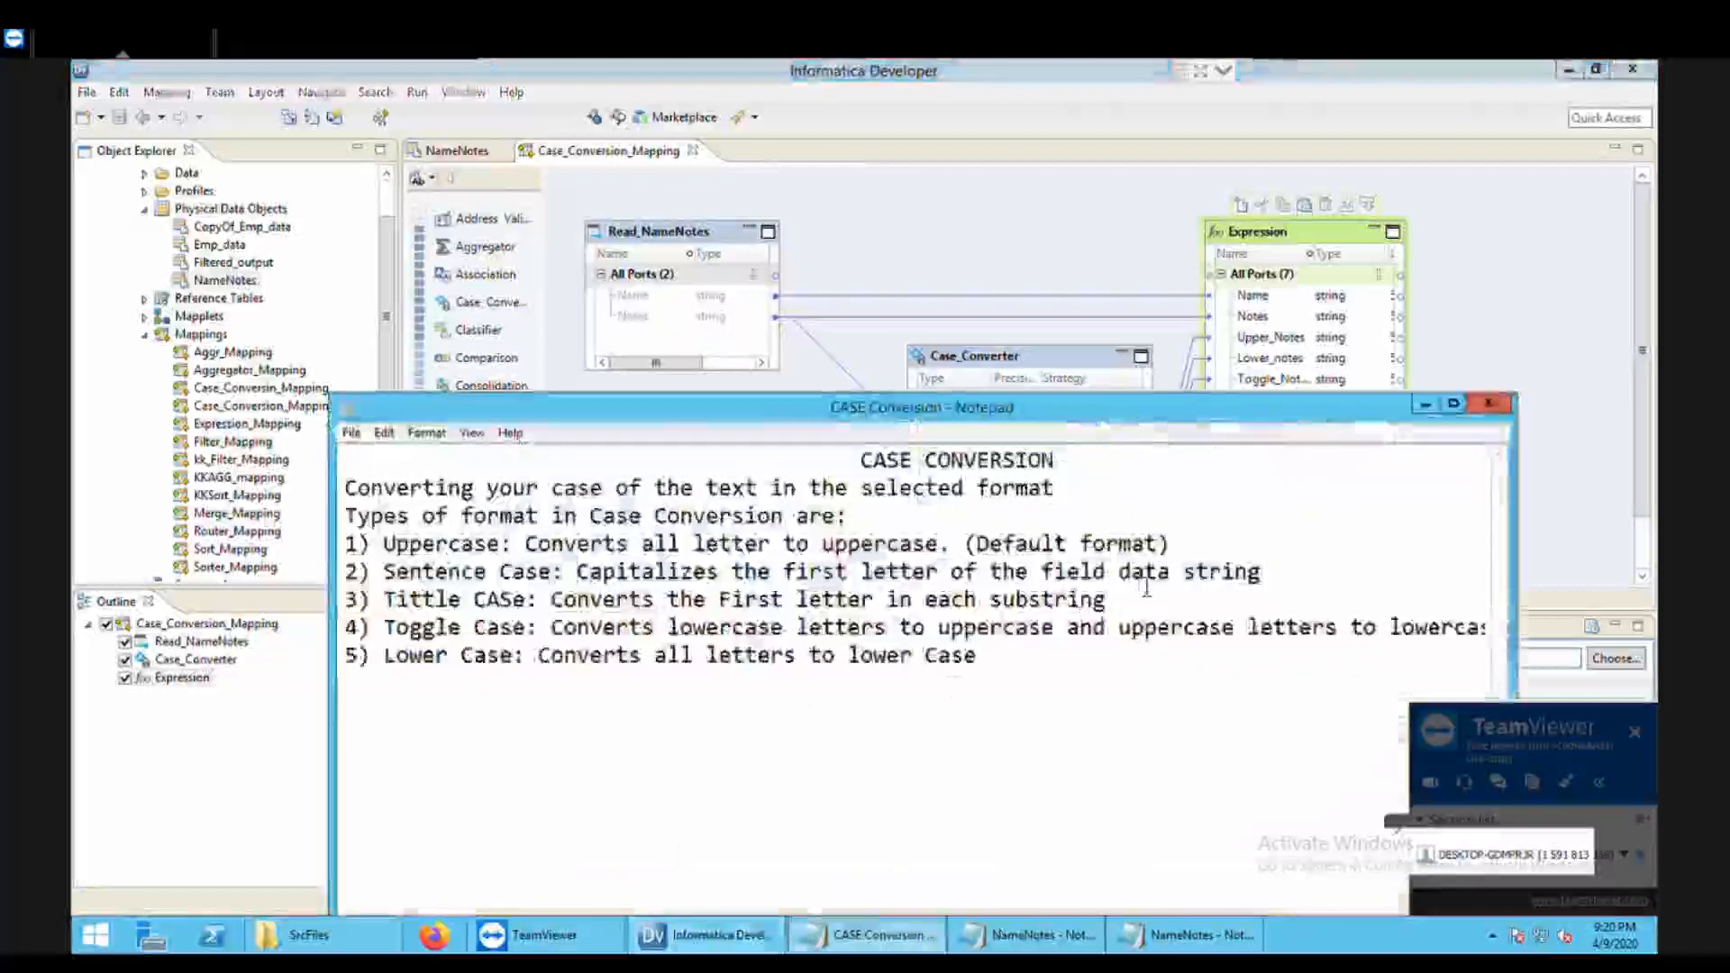
{"action": "left_click", "coordinate": [1273, 573]}
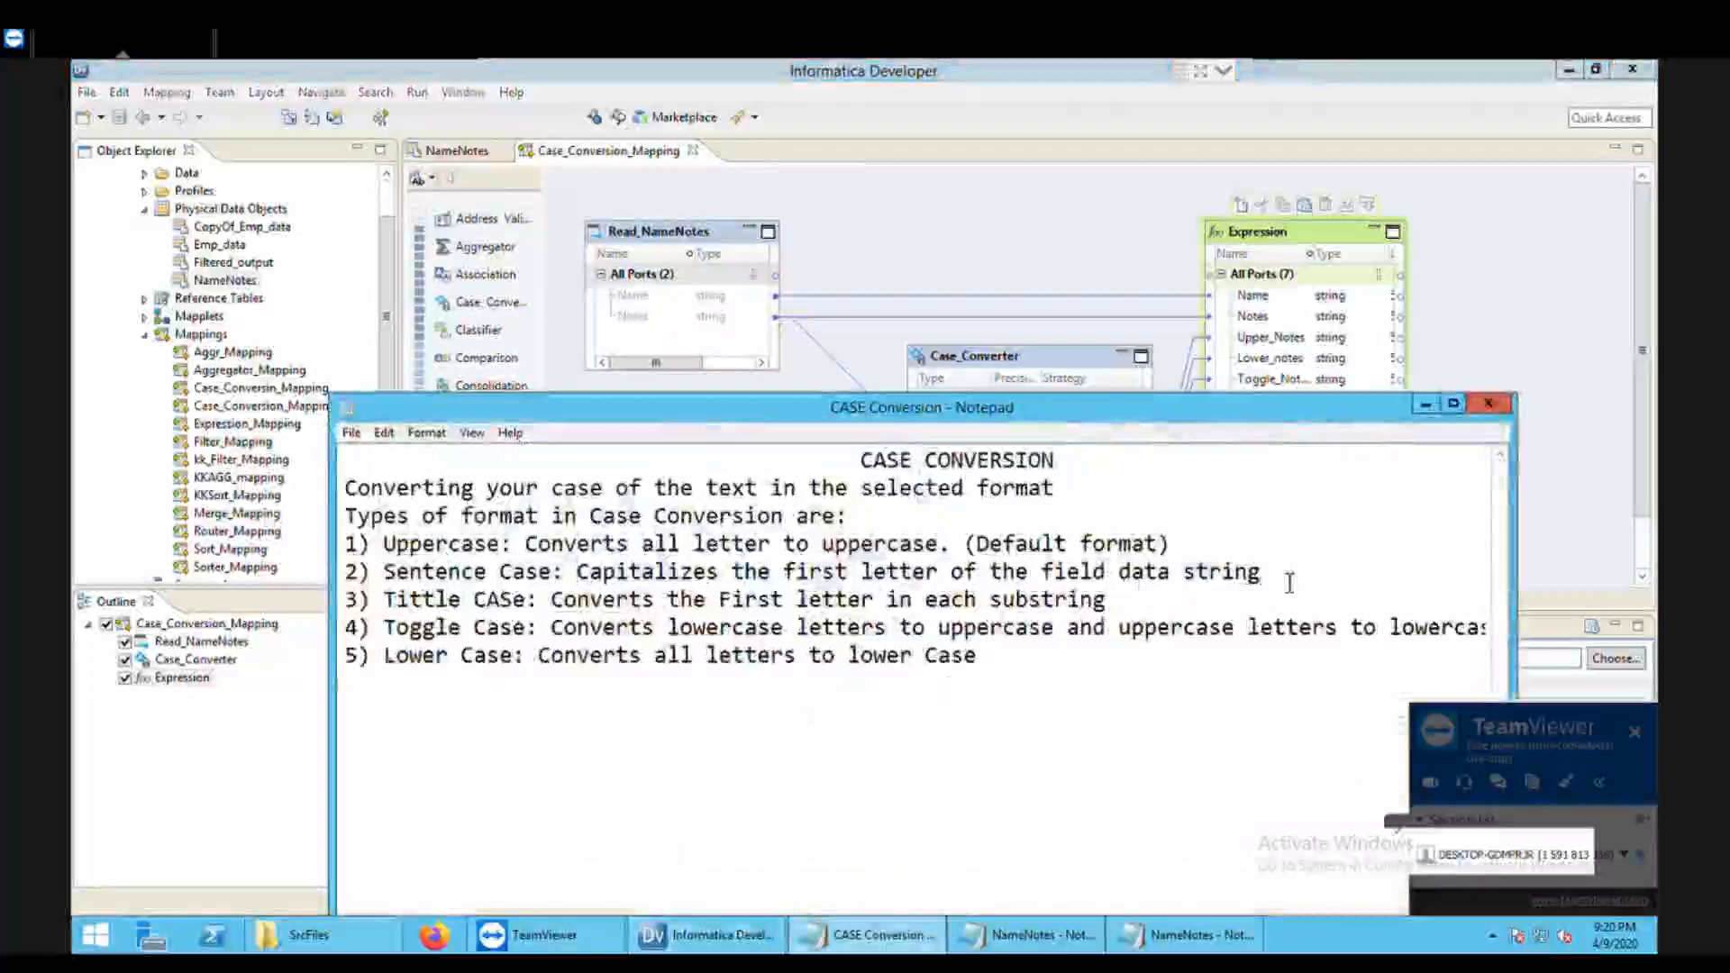
{"action": "type", "text": ". It is si"}
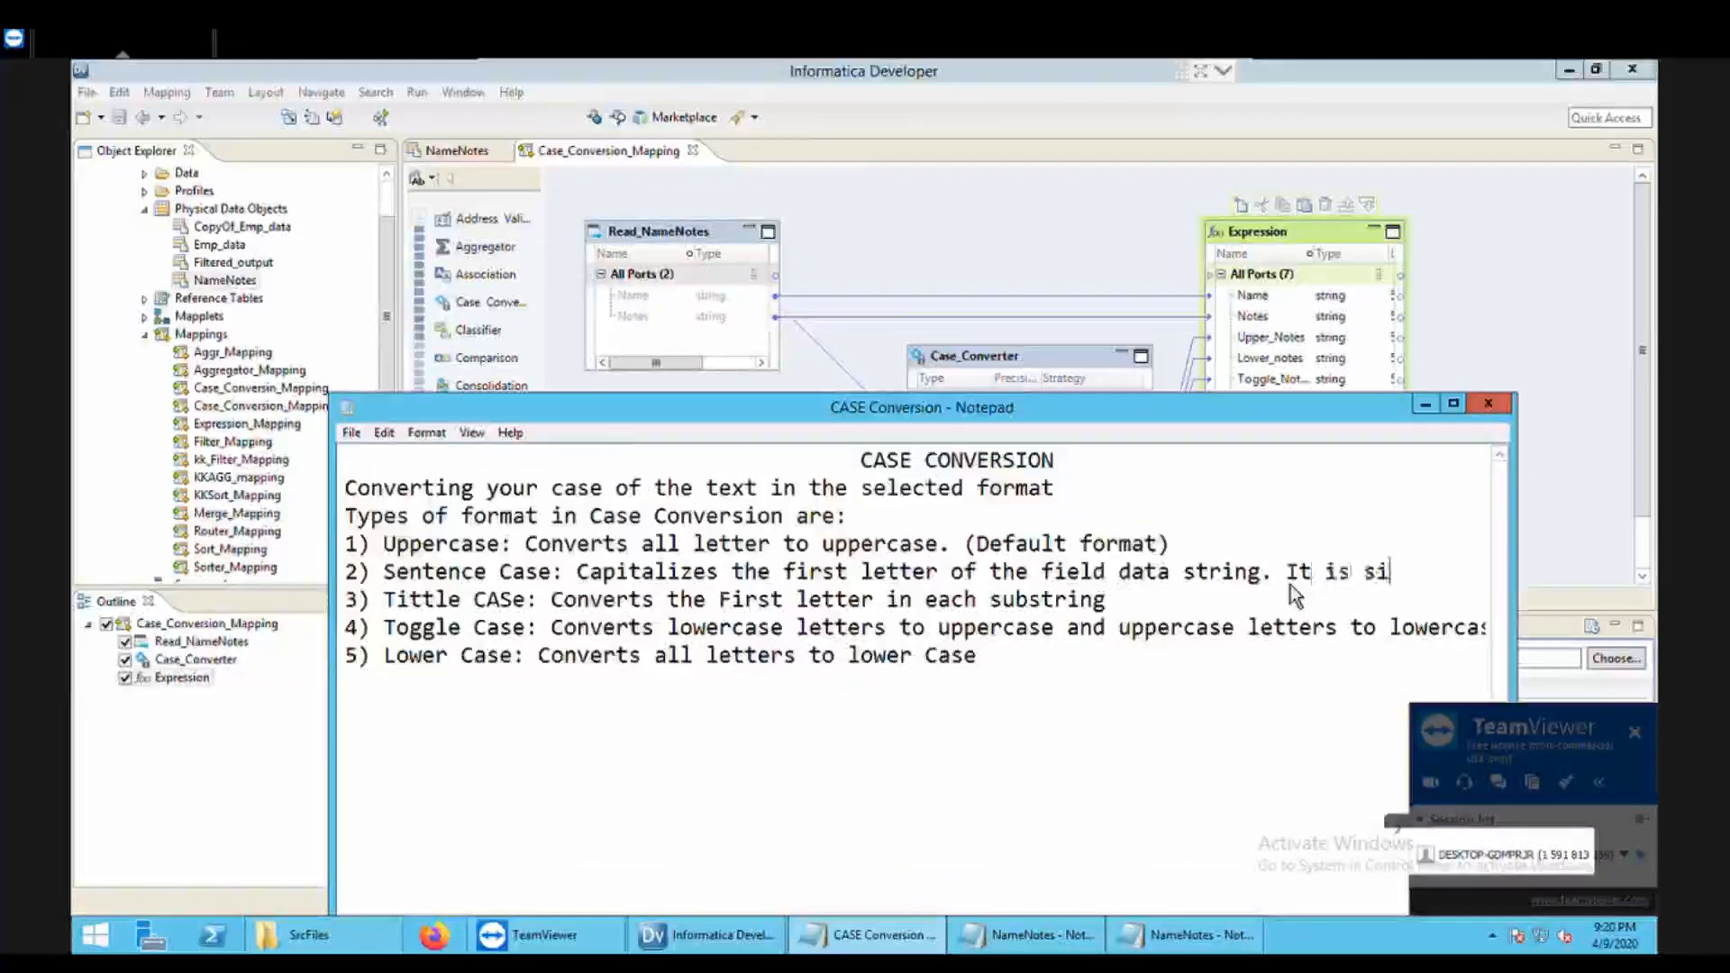
{"action": "type", "text": "milar"}
{"action": "key", "text": "BackSpace"}
{"action": "key", "text": "BackSpace"}
{"action": "key", "text": "BackSpace"}
{"action": "key", "text": "BackSpace"}
{"action": "key", "text": "BackSpace"}
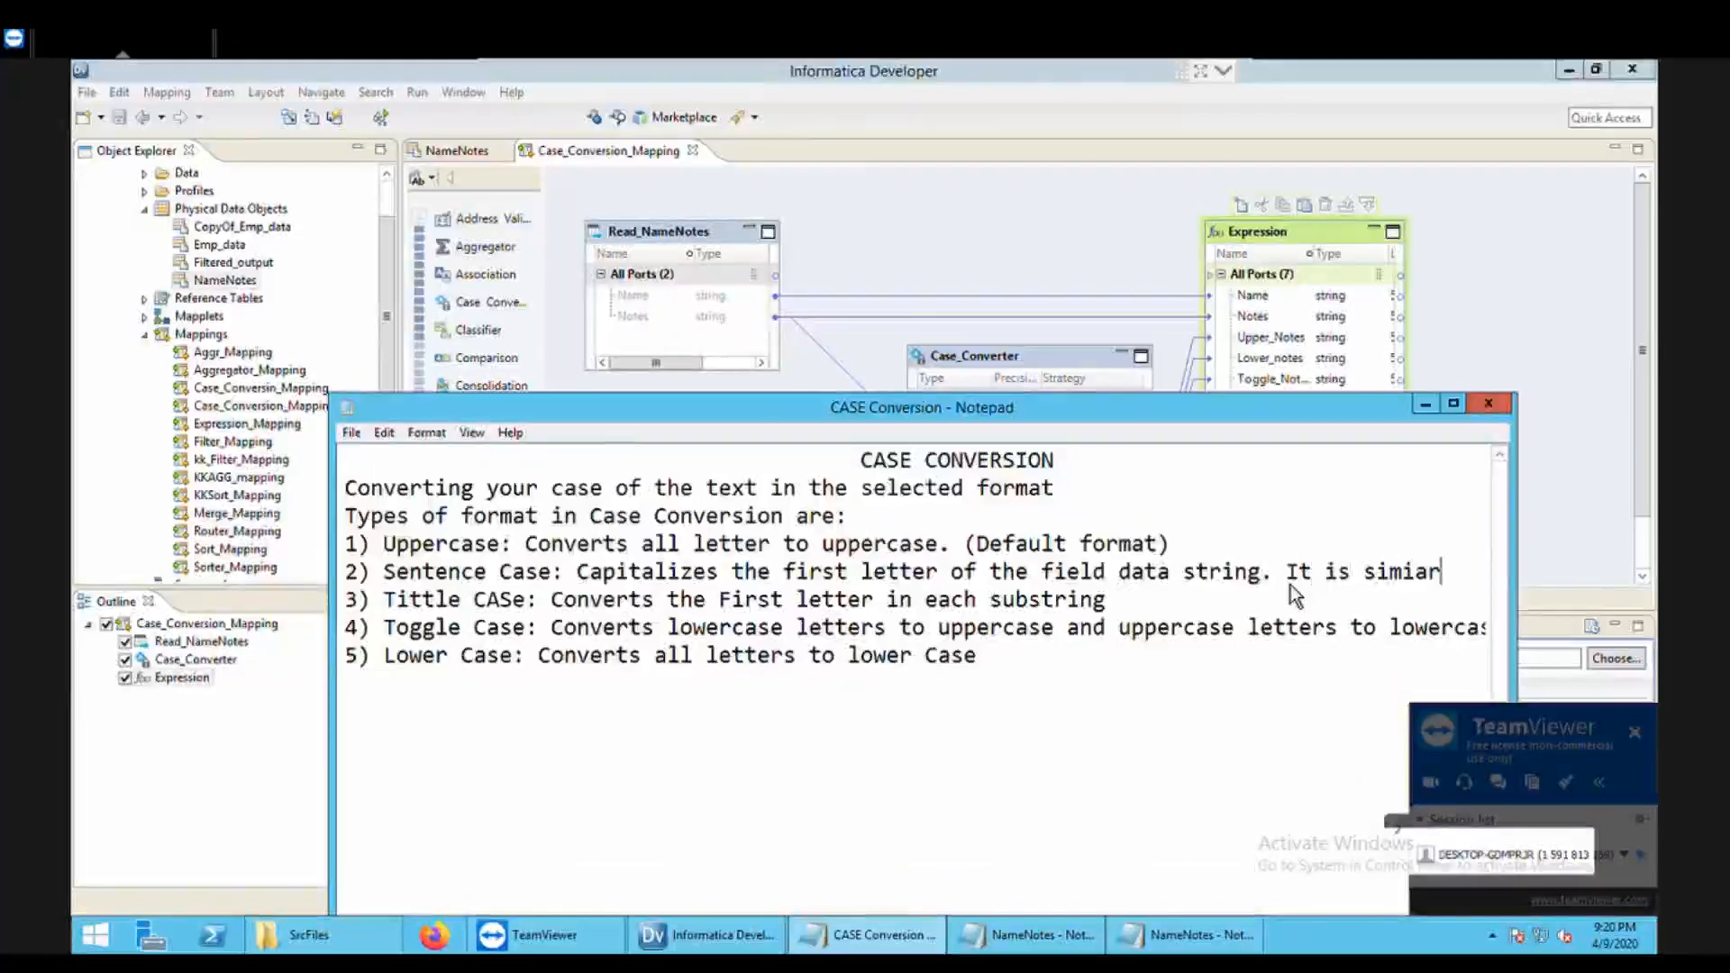
{"action": "type", "text": "ilar to title"}
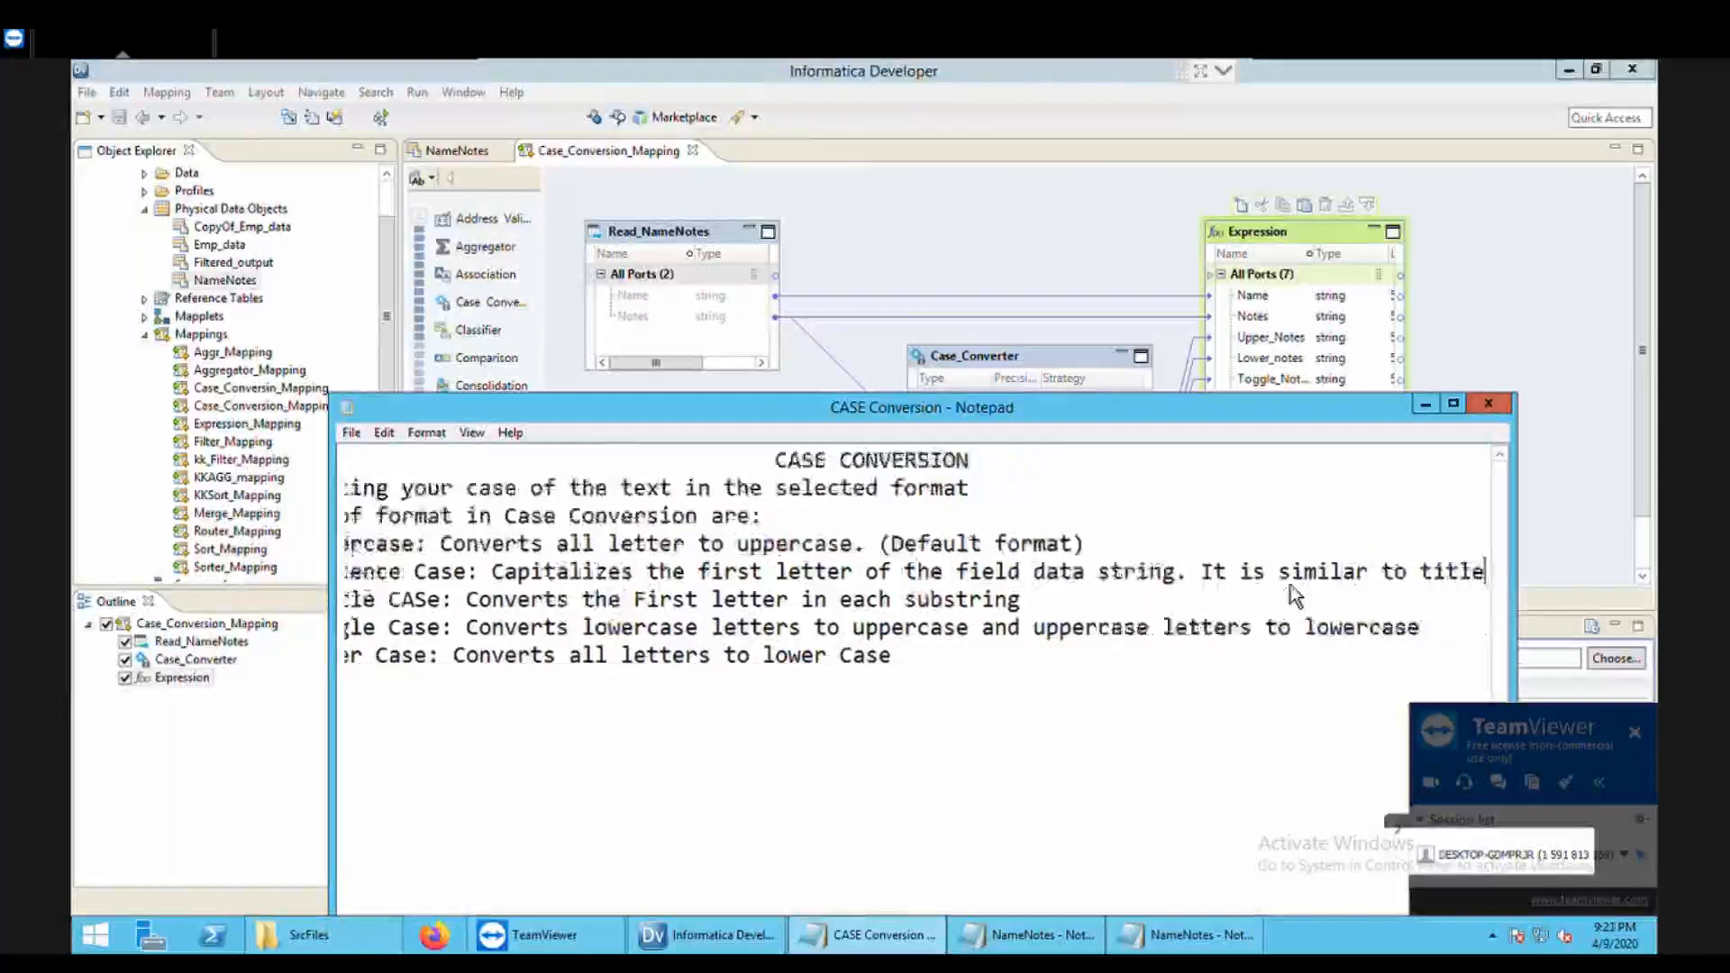
{"action": "type", "text": " case wit"}
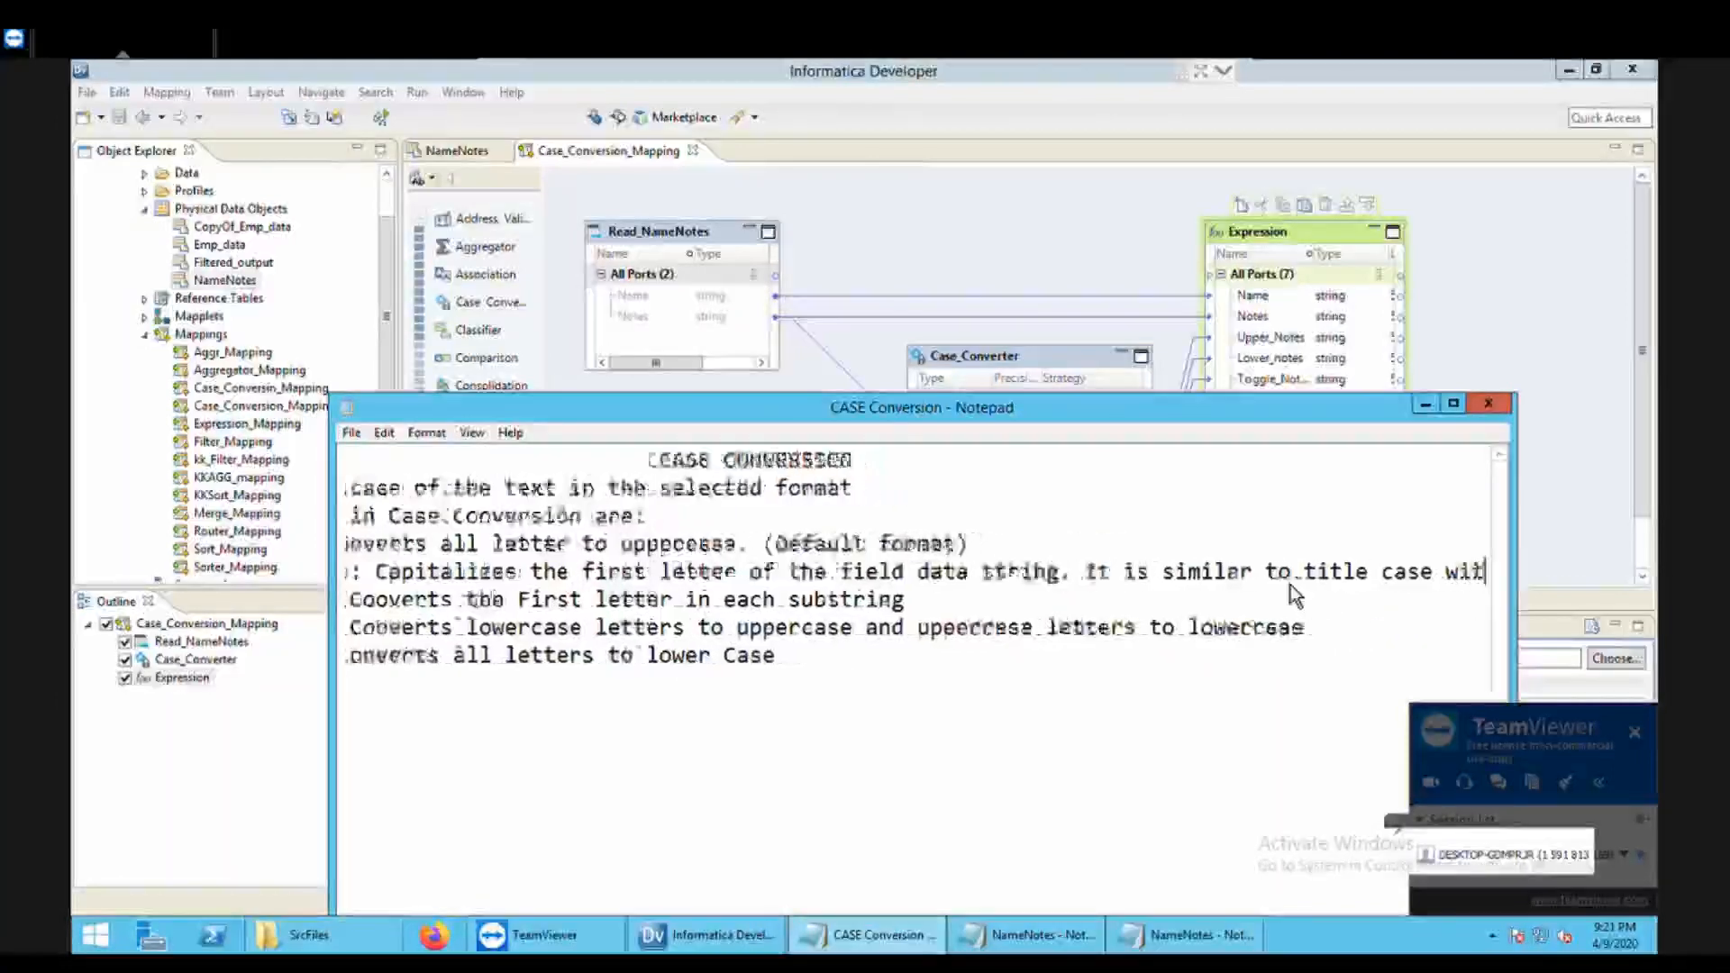
{"action": "type", "text": "h no delimeter"}
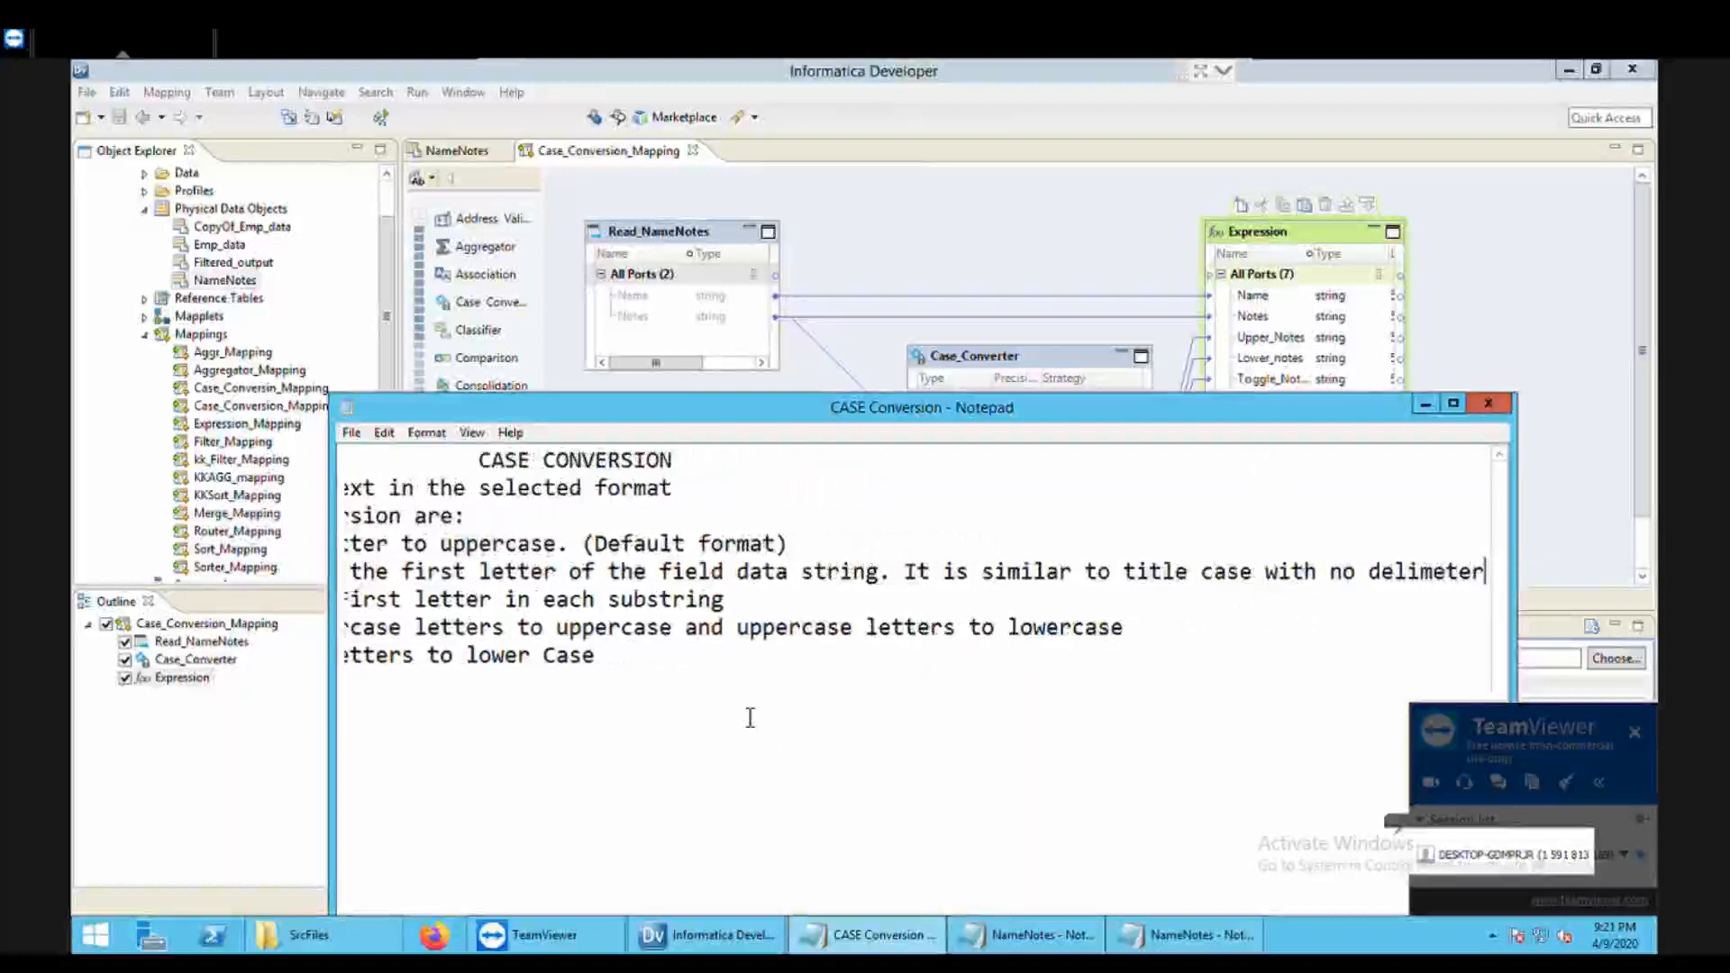
{"action": "key", "text": "Left"}
{"action": "key", "text": "Left"}
{"action": "key", "text": "Left"}
{"action": "key", "text": "Left"}
{"action": "key", "text": "Left"}
{"action": "key", "text": "Left"}
{"action": "key", "text": "Left"}
{"action": "key", "text": "Left"}
{"action": "key", "text": "Left"}
{"action": "key", "text": "Left"}
{"action": "key", "text": "Left"}
{"action": "key", "text": "Left"}
{"action": "key", "text": "Left"}
{"action": "key", "text": "Left"}
{"action": "key", "text": "Left"}
{"action": "key", "text": "Left"}
{"action": "key", "text": "Left"}
{"action": "key", "text": "Left"}
{"action": "key", "text": "Left"}
{"action": "key", "text": "Left"}
{"action": "key", "text": "Left"}
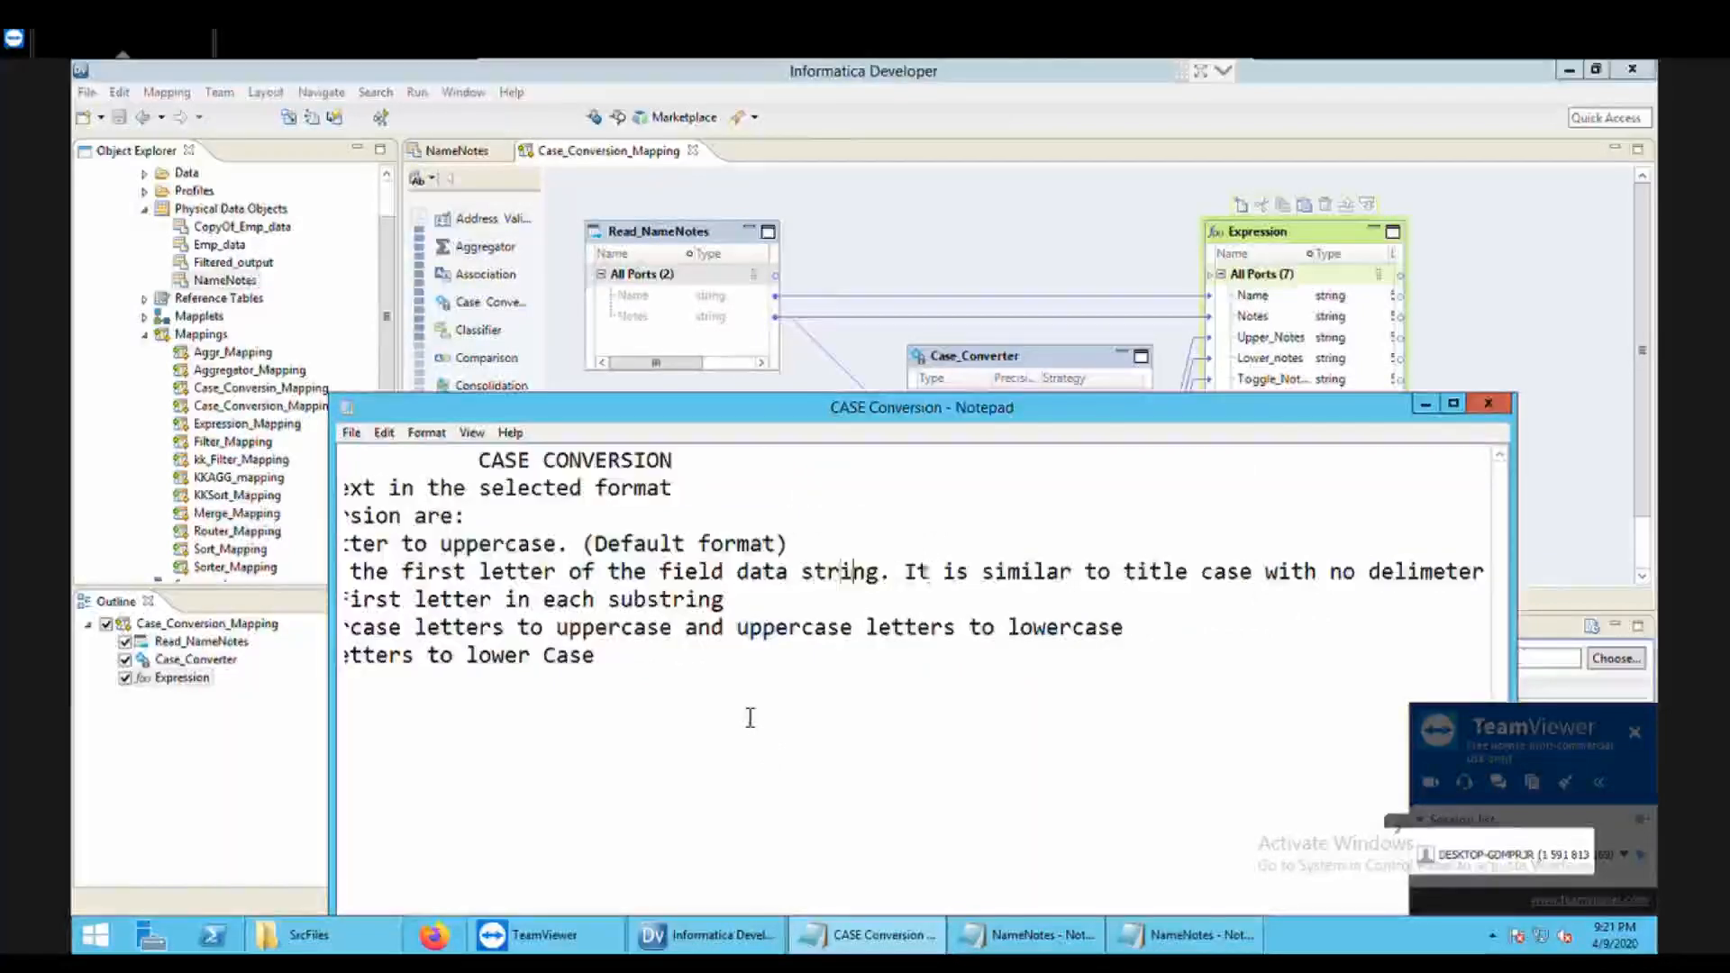
{"action": "key", "text": "Left"}
{"action": "key", "text": "Left"}
{"action": "key", "text": "Left"}
{"action": "key", "text": "Left"}
{"action": "key", "text": "Left"}
{"action": "key", "text": "Left"}
{"action": "key", "text": "Left"}
{"action": "key", "text": "Left"}
{"action": "key", "text": "Left"}
{"action": "key", "text": "Left"}
{"action": "key", "text": "Left"}
{"action": "key", "text": "Left"}
{"action": "key", "text": "Left"}
{"action": "key", "text": "Left"}
{"action": "key", "text": "Left"}
{"action": "key", "text": "Left"}
{"action": "key", "text": "Left"}
{"action": "key", "text": "Left"}
{"action": "key", "text": "Left"}
{"action": "key", "text": "Left"}
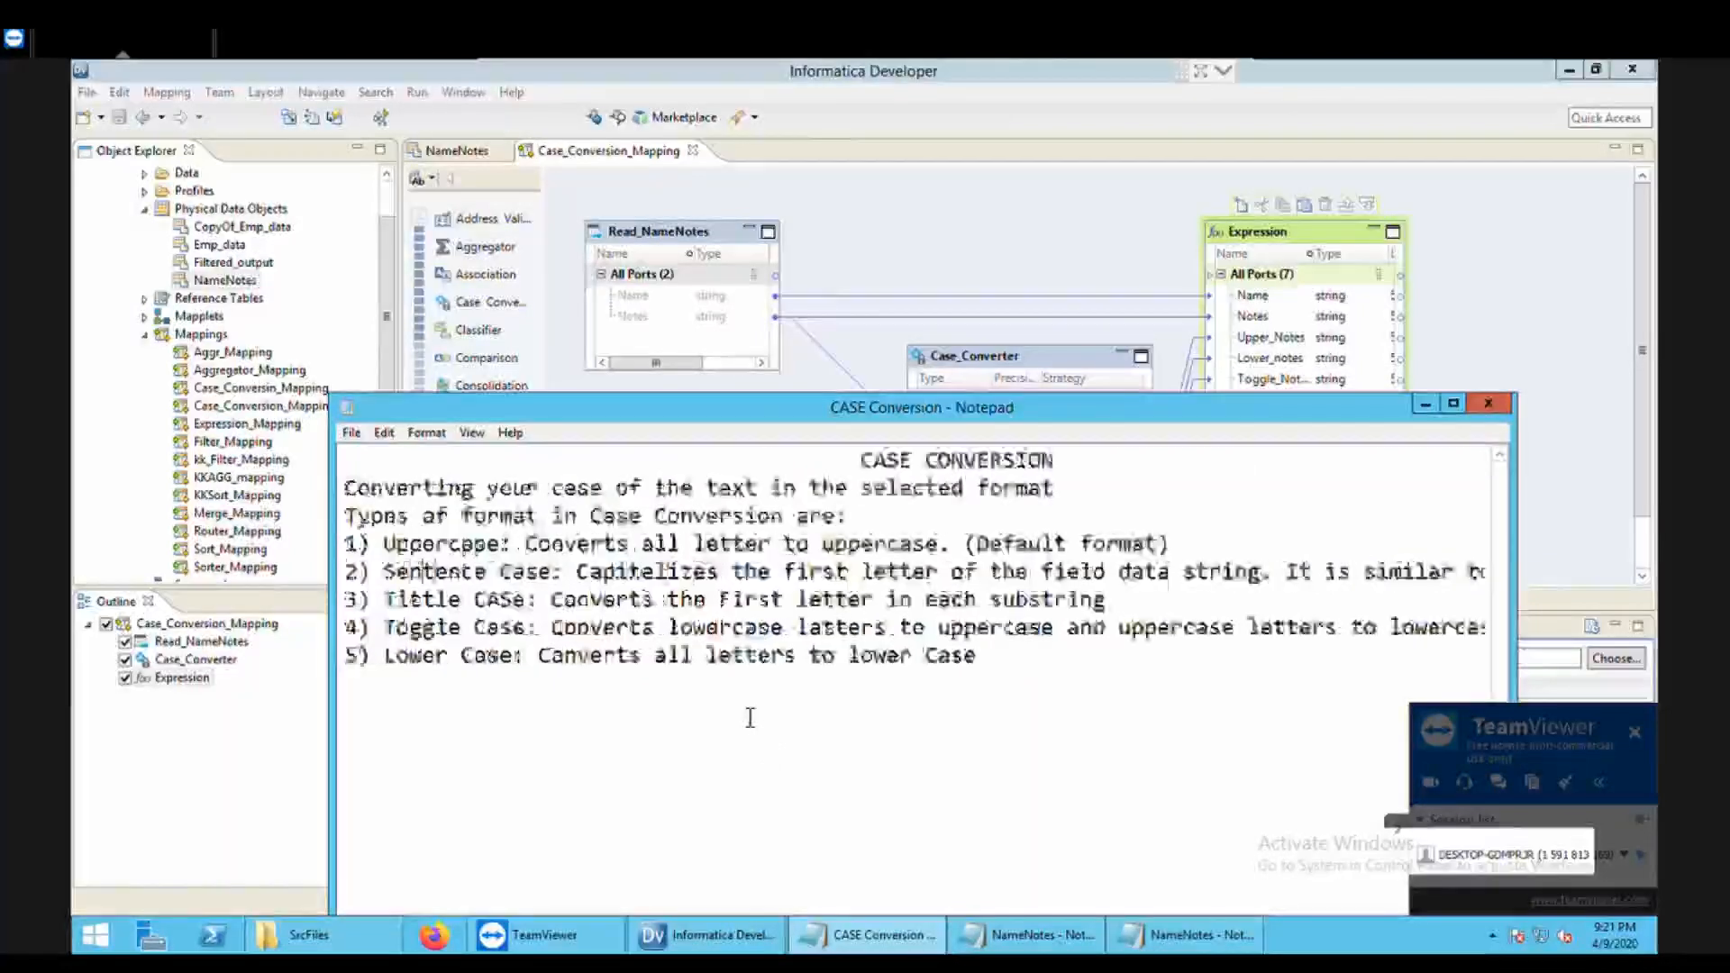